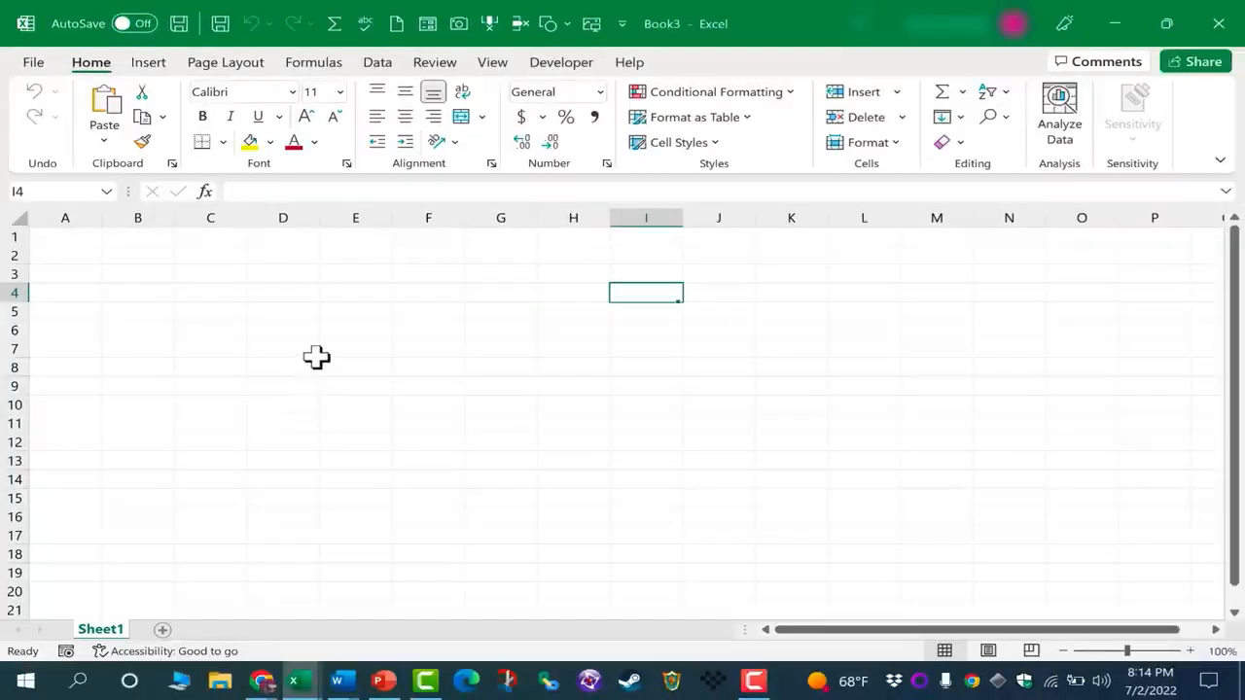
# Select the entire columns E, C, K and I one after another in the blank worksheet
pyautogui.click(357, 214)
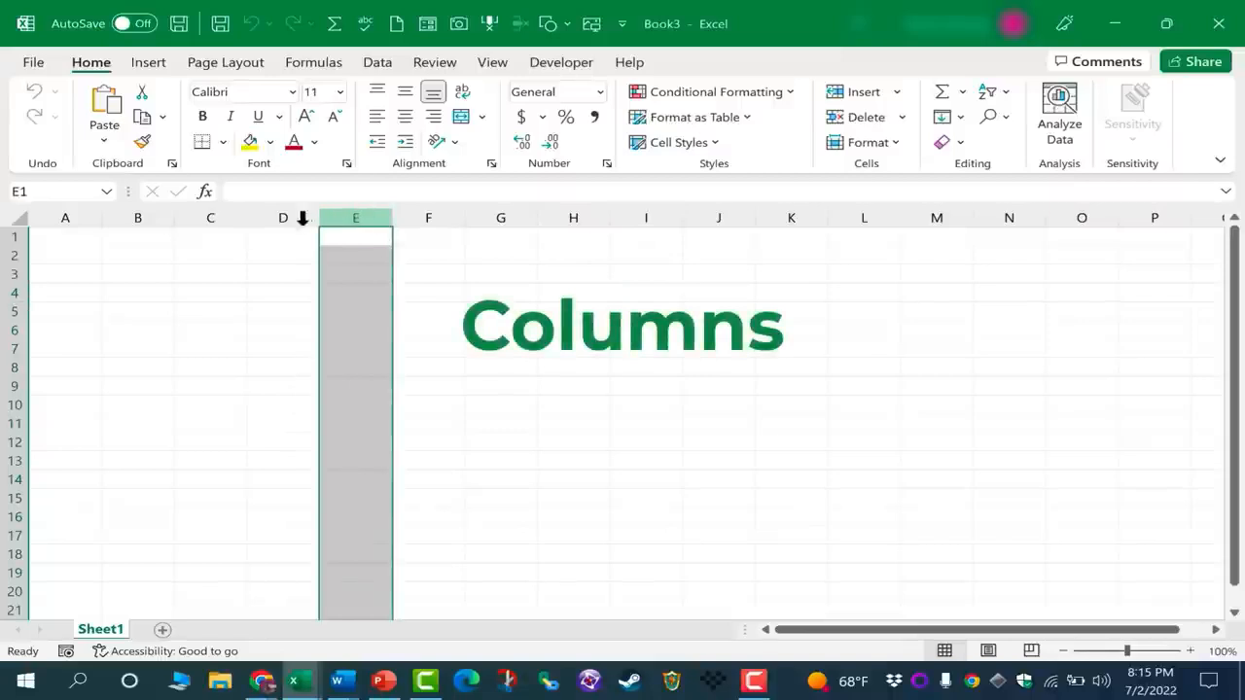
pyautogui.click(216, 216)
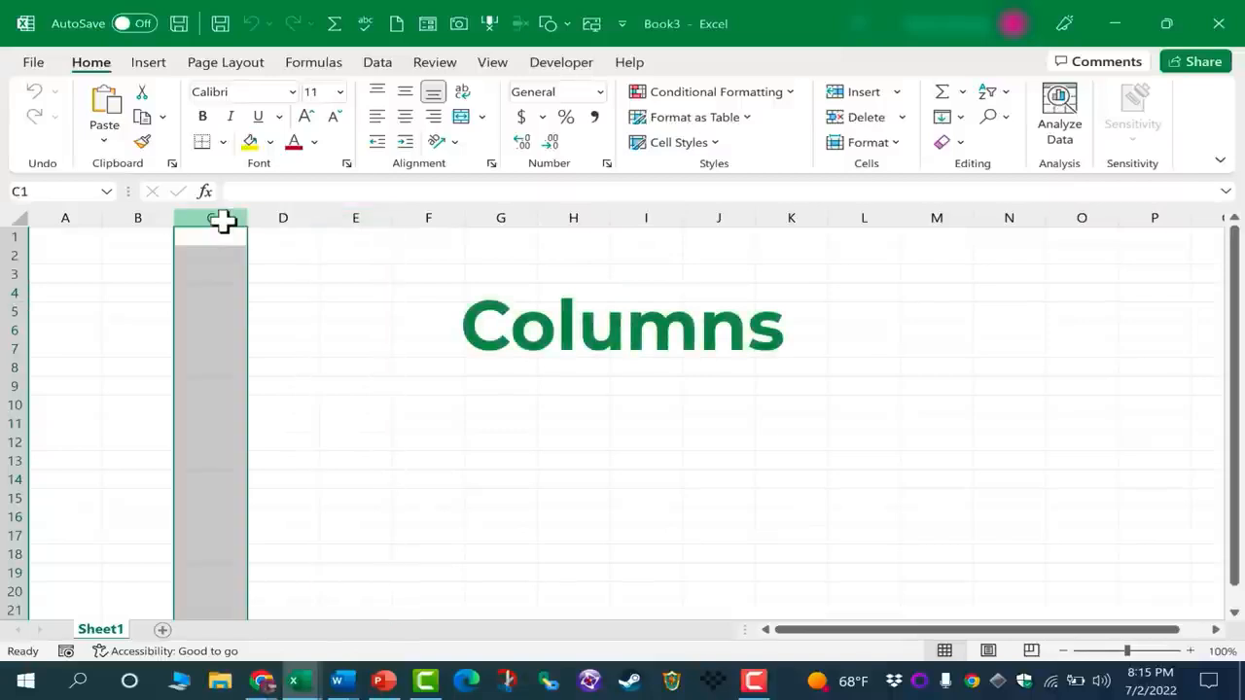
pyautogui.click(790, 210)
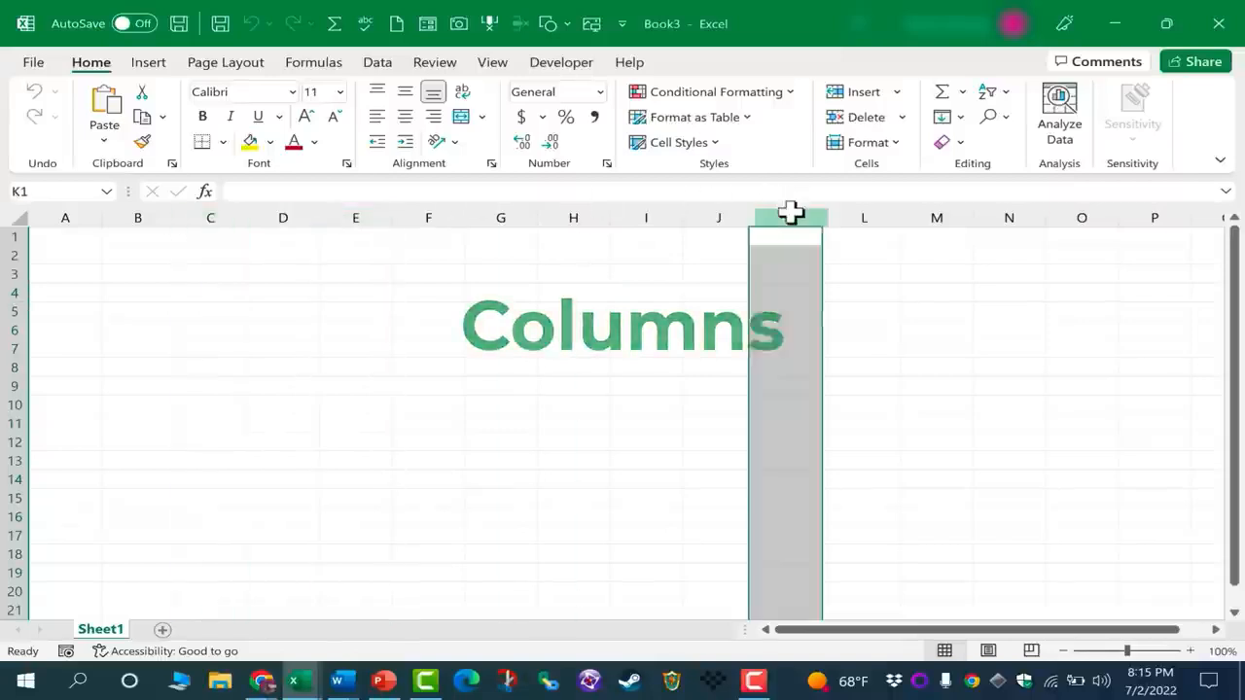
pyautogui.click(658, 217)
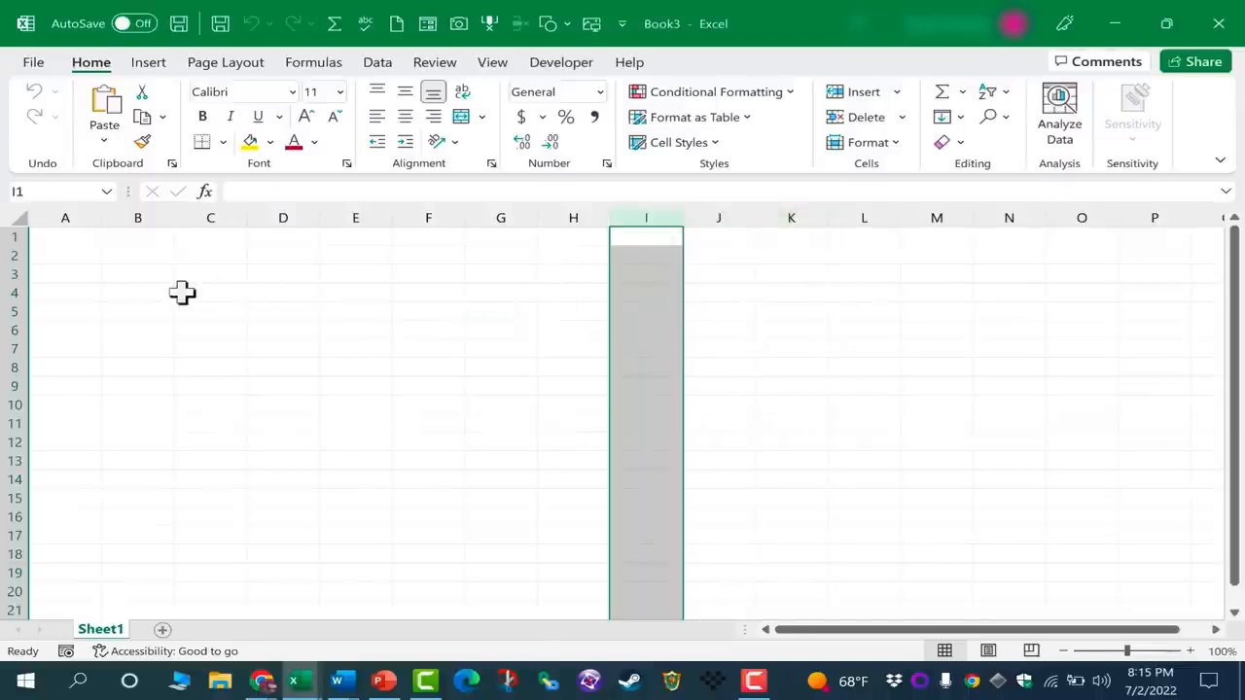
# Select entire rows one after another, starting with row 3 and continuing through rows 8, 9 and 10
pyautogui.click(17, 273)
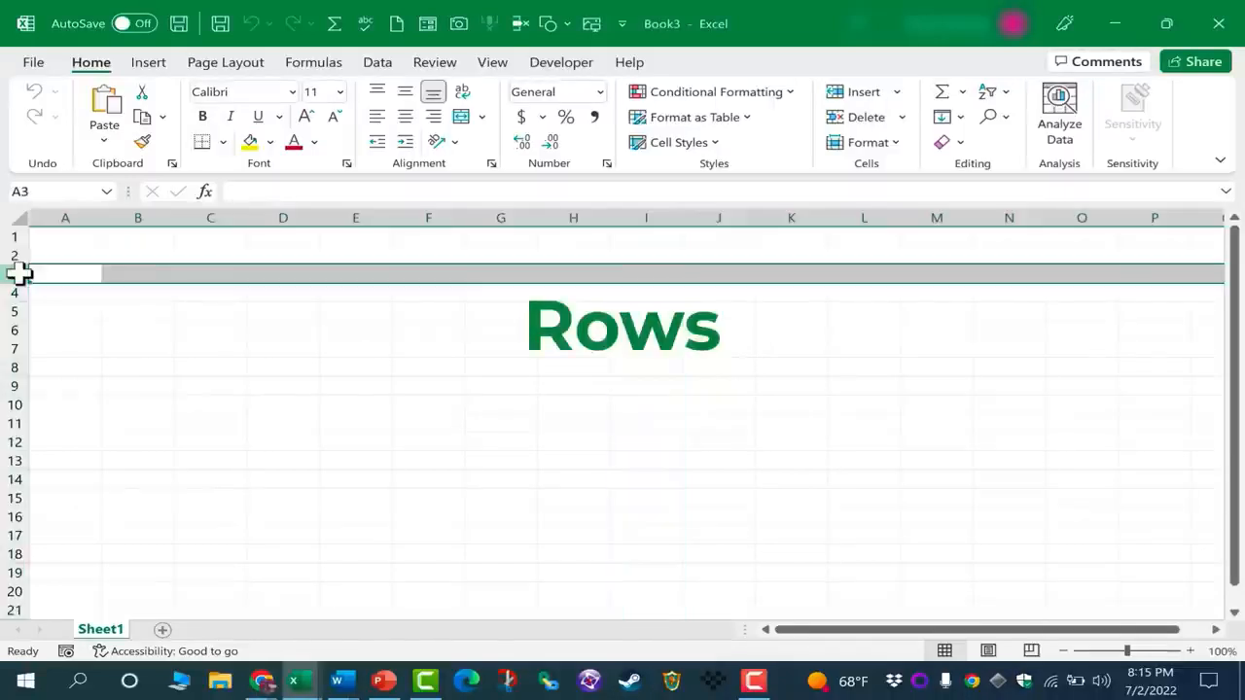
pyautogui.click(13, 367)
pyautogui.click(10, 386)
pyautogui.click(14, 405)
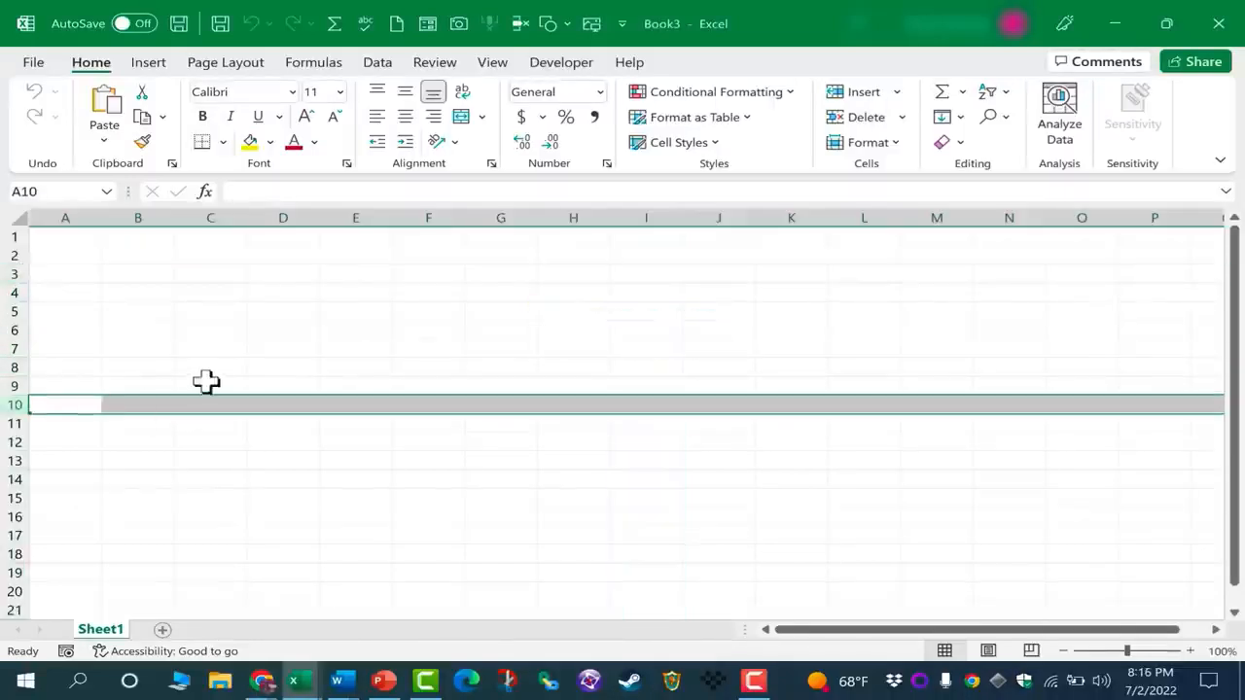
# Alternate between selecting column E and rows 12 and 10, finishing on their intersecting cell E10
pyautogui.click(370, 216)
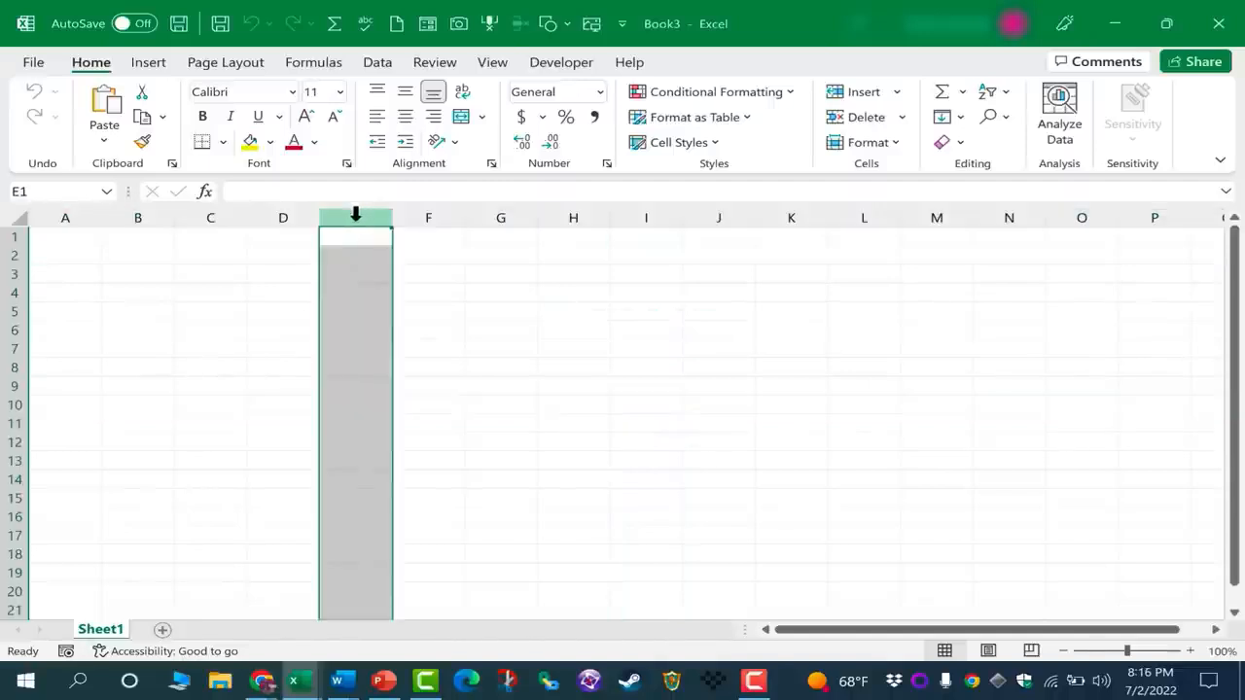
pyautogui.click(12, 442)
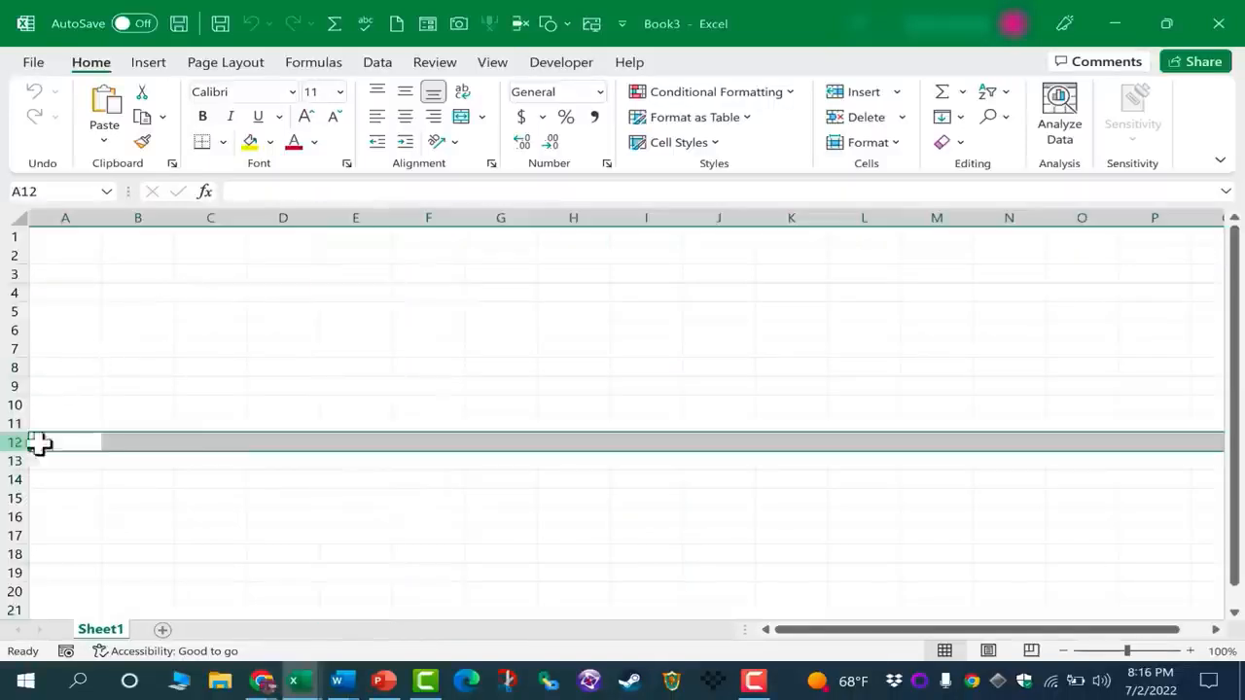
pyautogui.click(373, 214)
pyautogui.click(14, 405)
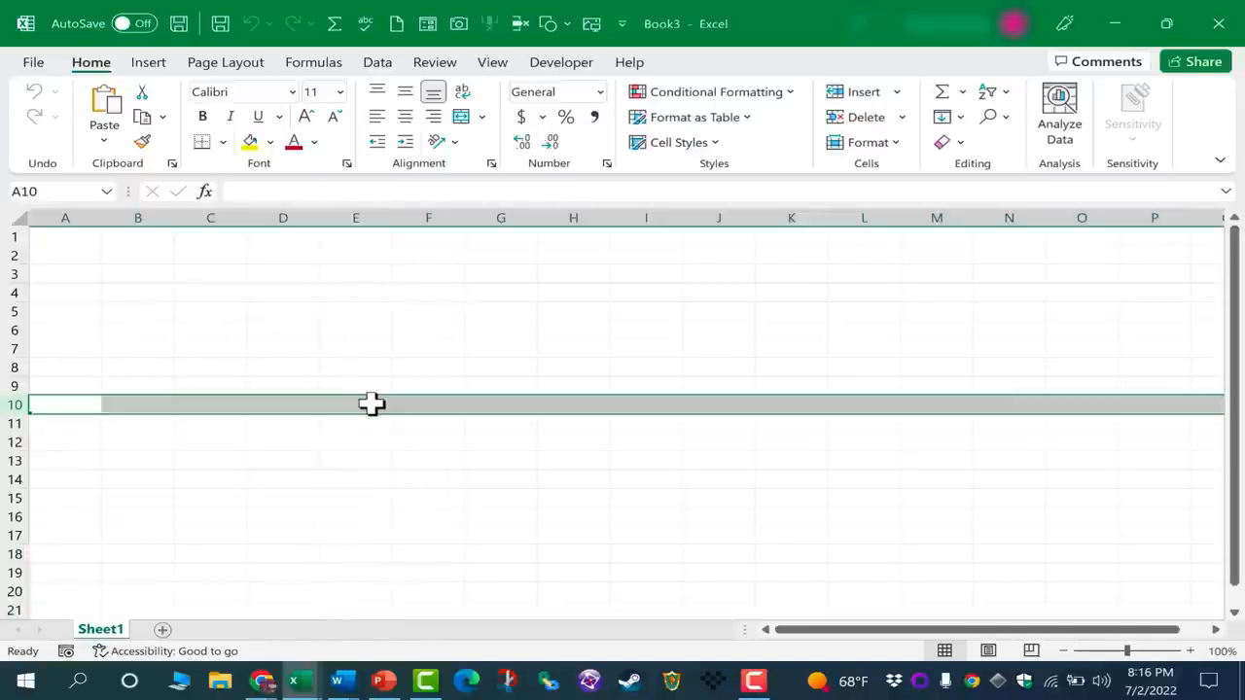
pyautogui.click(370, 404)
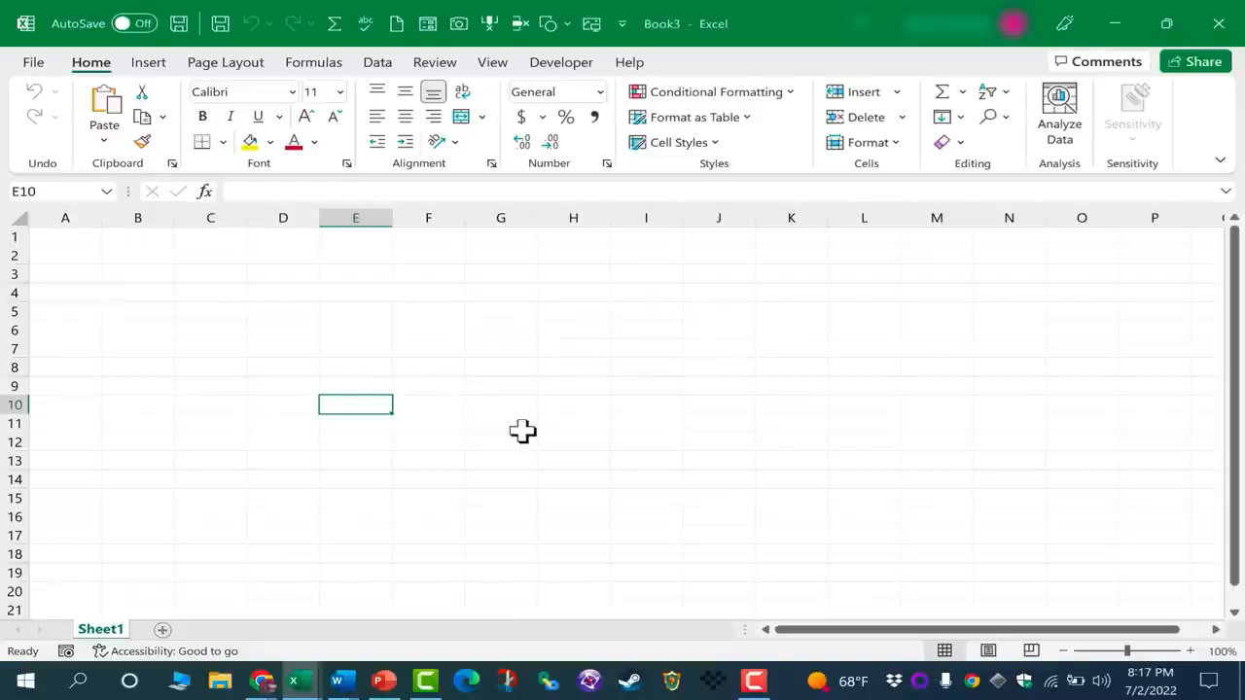
# Select the individual cells F10, E10, F8, L4 and B7 in turn
pyautogui.click(442, 409)
pyautogui.click(372, 409)
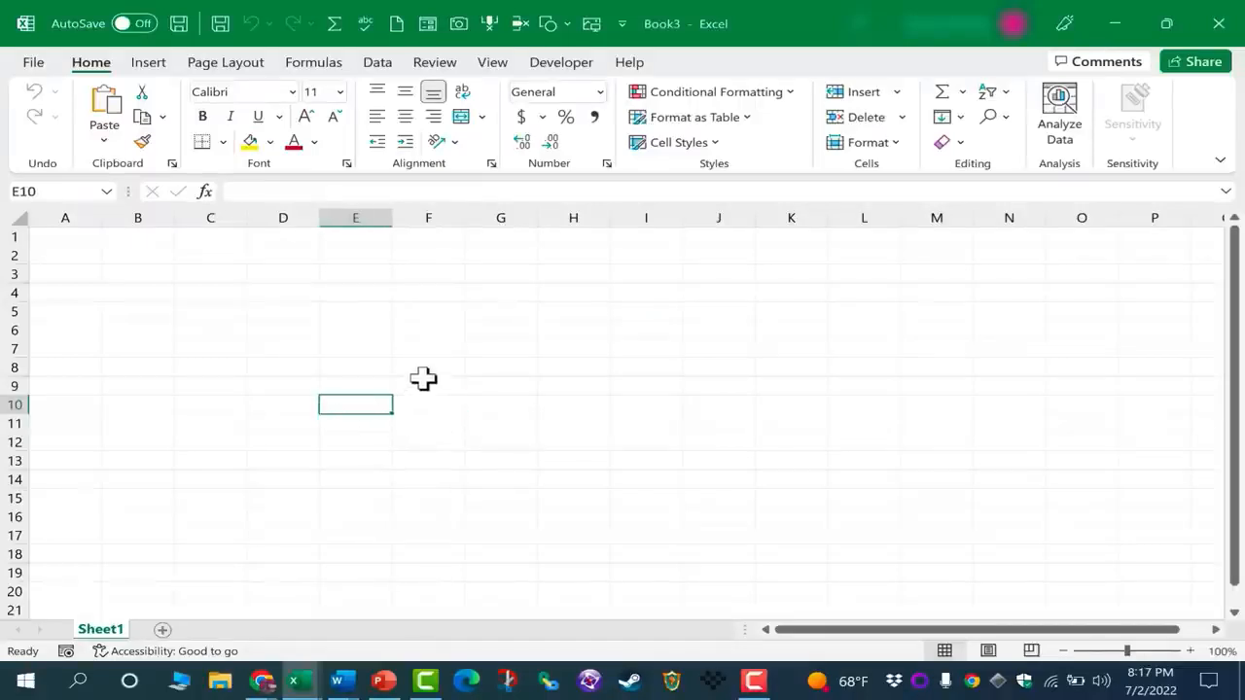
pyautogui.click(428, 367)
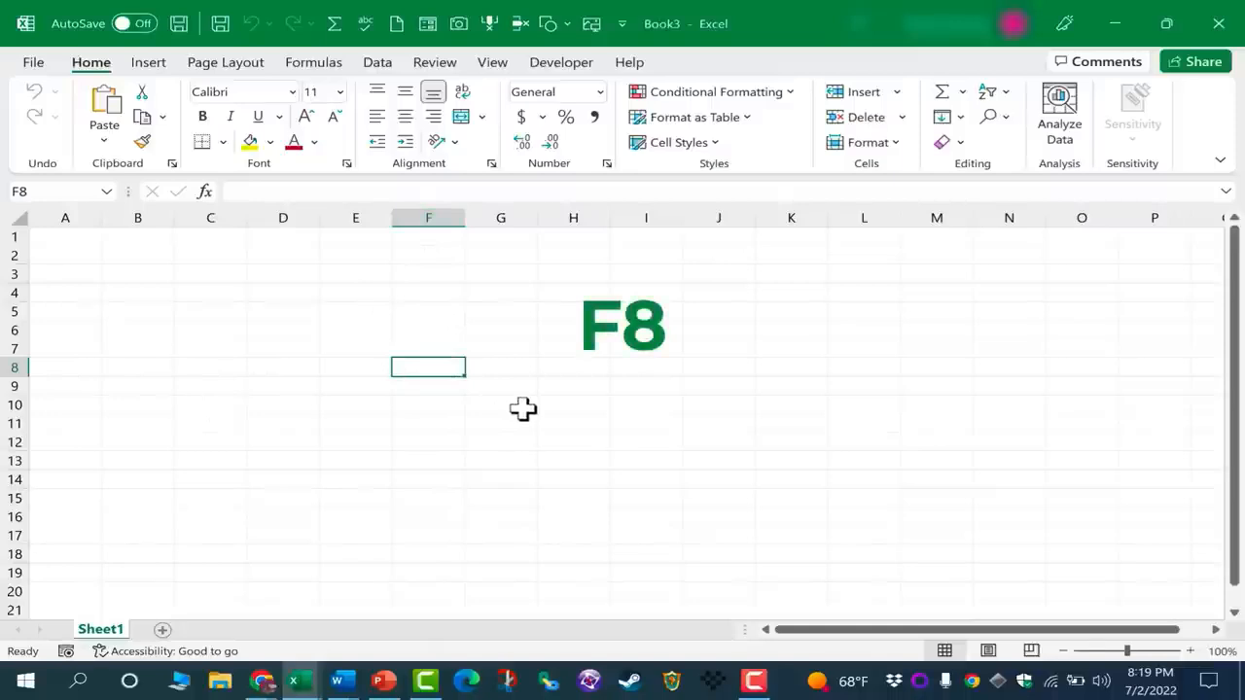
pyautogui.click(875, 291)
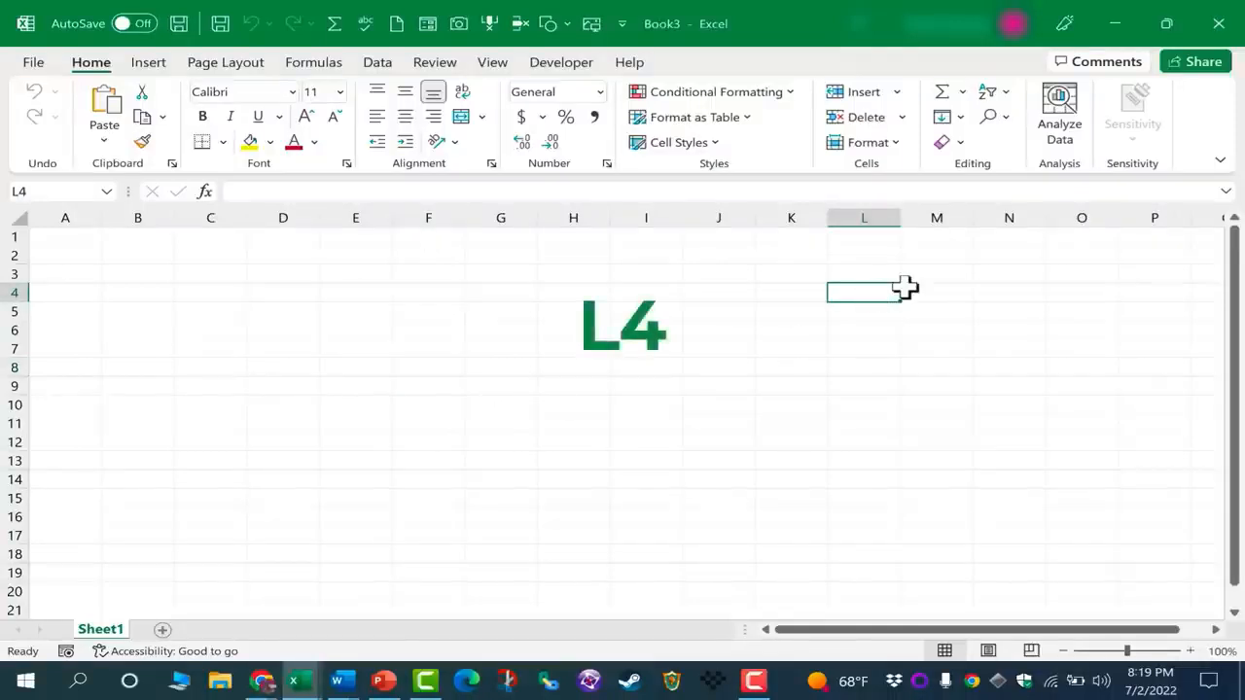
pyautogui.click(169, 353)
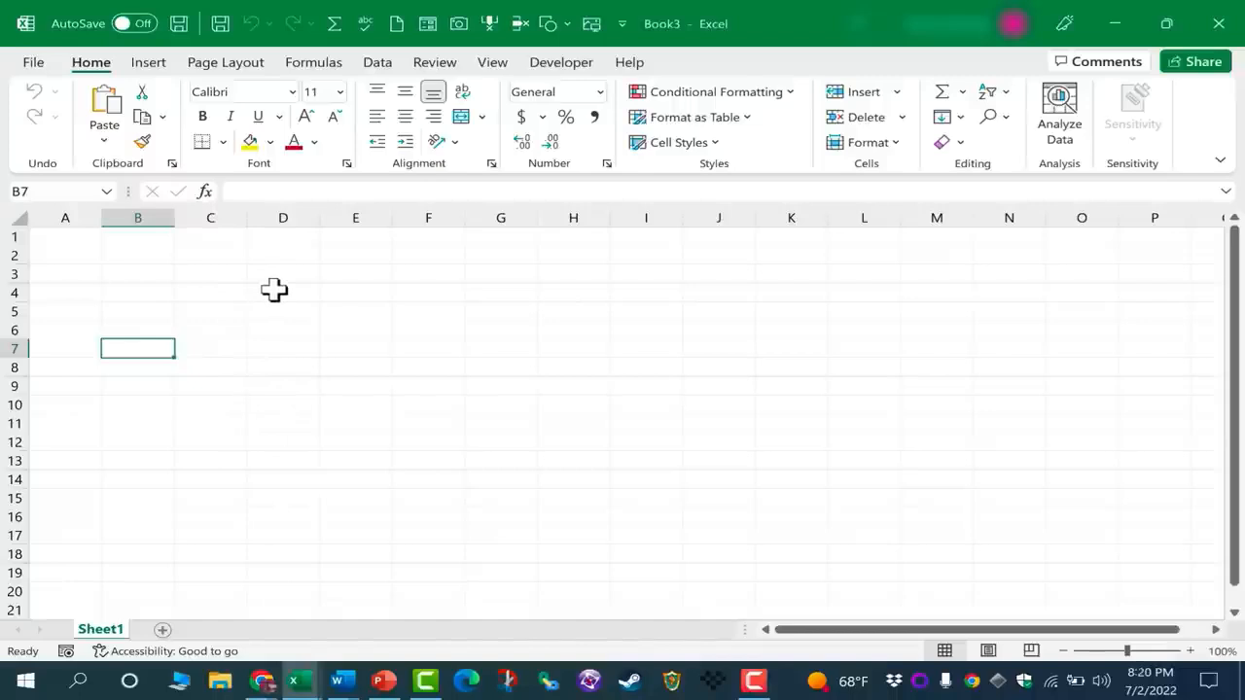
# Select the block of cells D4:J14 as a range
pyautogui.moveTo(274, 290); pyautogui.dragTo(720, 487)
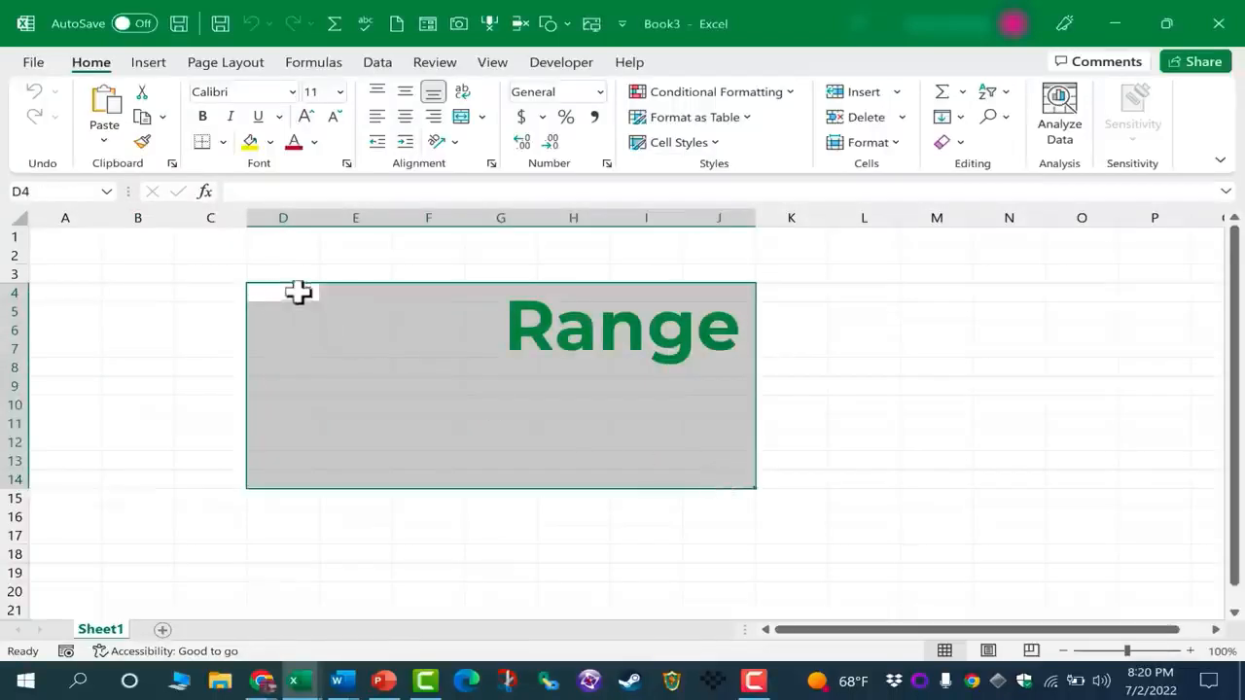
pyautogui.moveTo(698, 458); pyautogui.dragTo(703, 481)
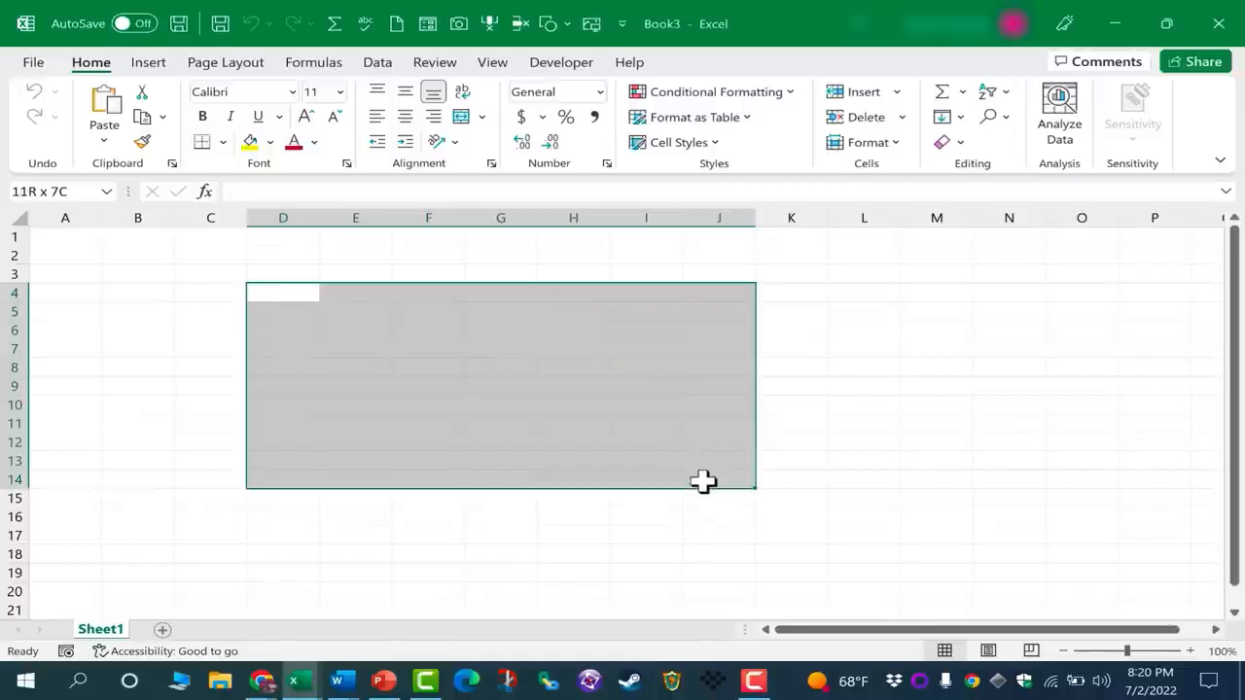
pyautogui.moveTo(253, 294); pyautogui.dragTo(723, 470)
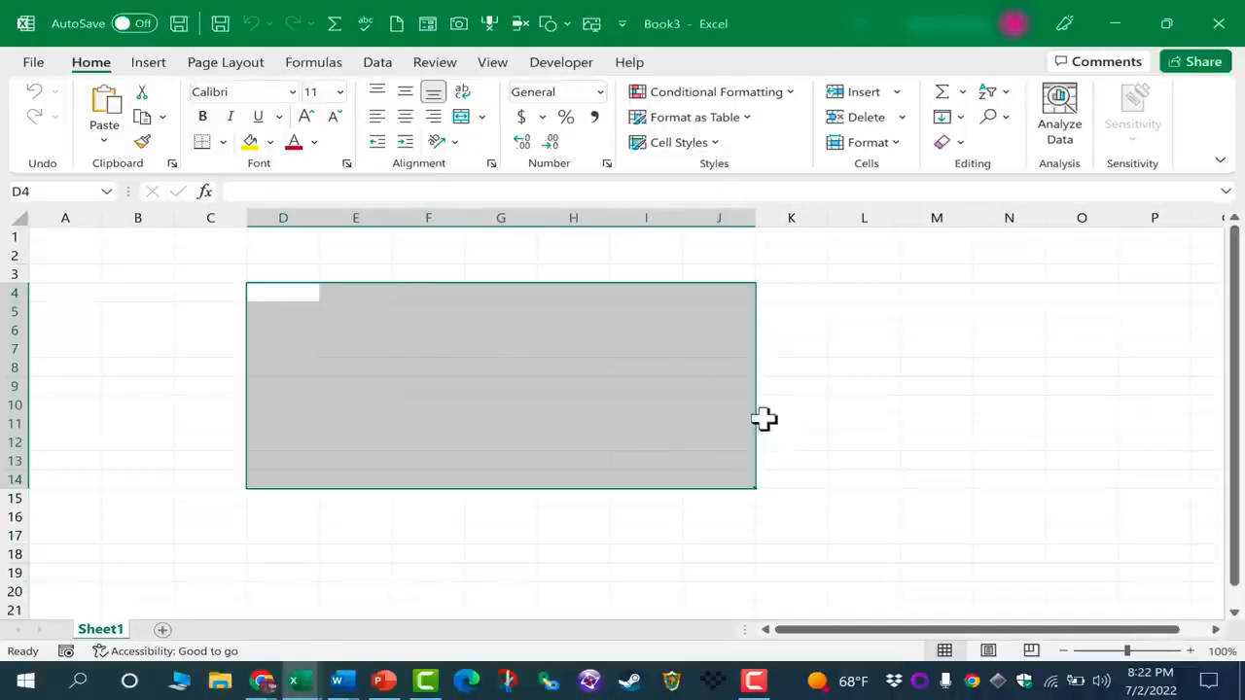
# Select column F, row 5, cells F5 and G6, and the range E5:L15 in turn, finishing on cell D15
pyautogui.click(418, 223)
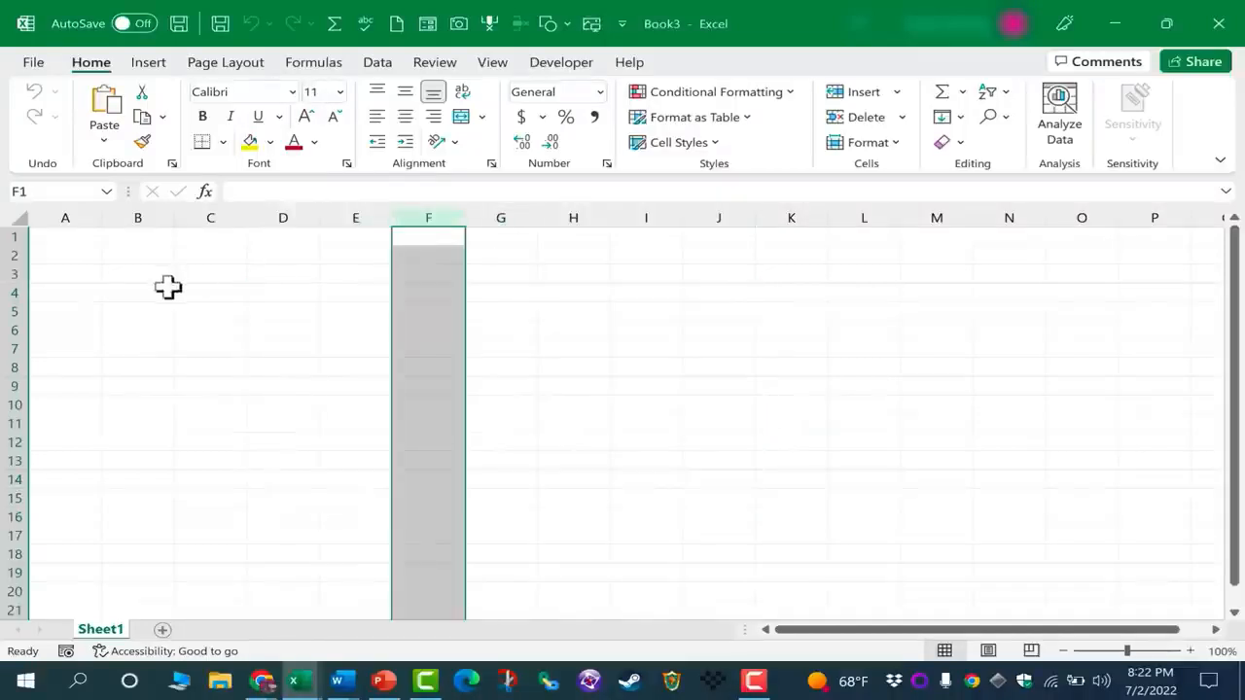
pyautogui.click(15, 311)
pyautogui.click(435, 314)
pyautogui.click(503, 333)
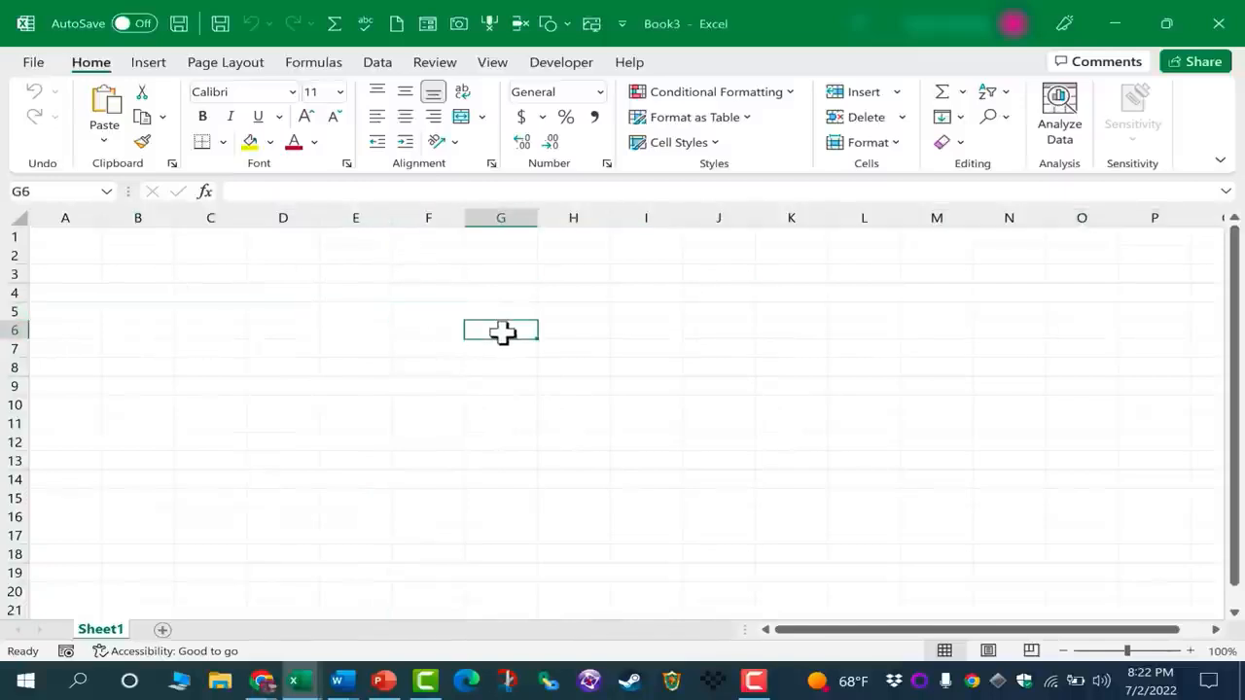
pyautogui.moveTo(347, 303); pyautogui.dragTo(890, 503)
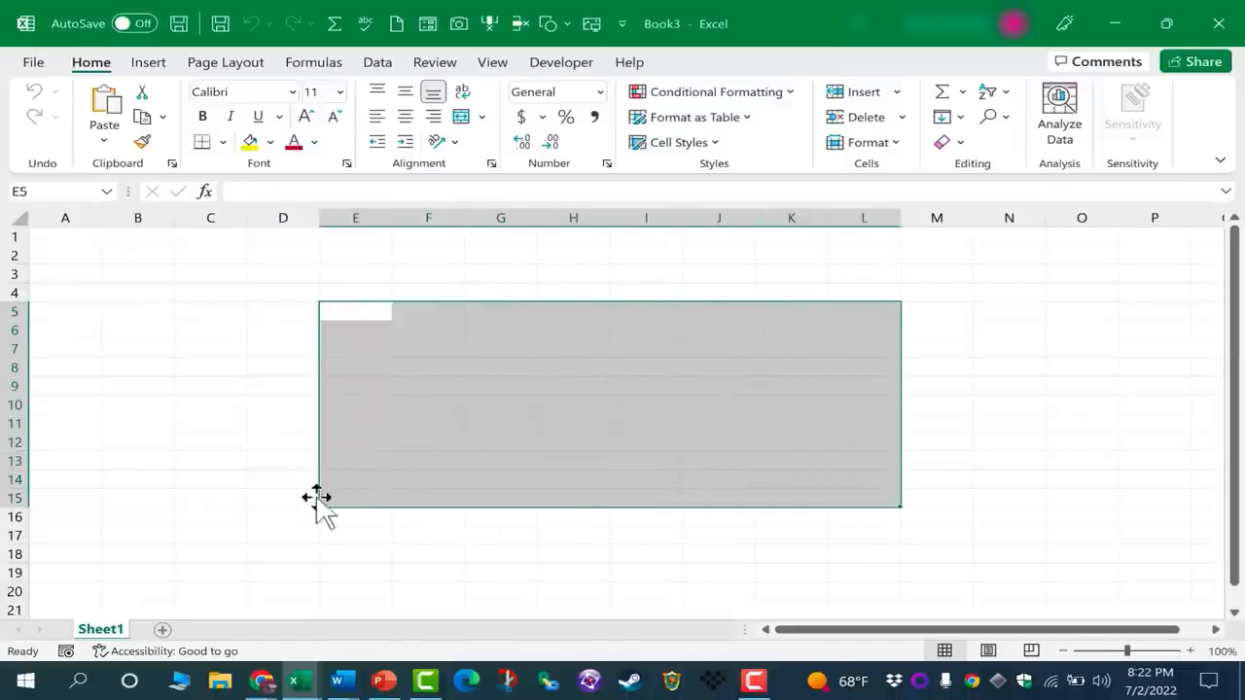
pyautogui.click(274, 497)
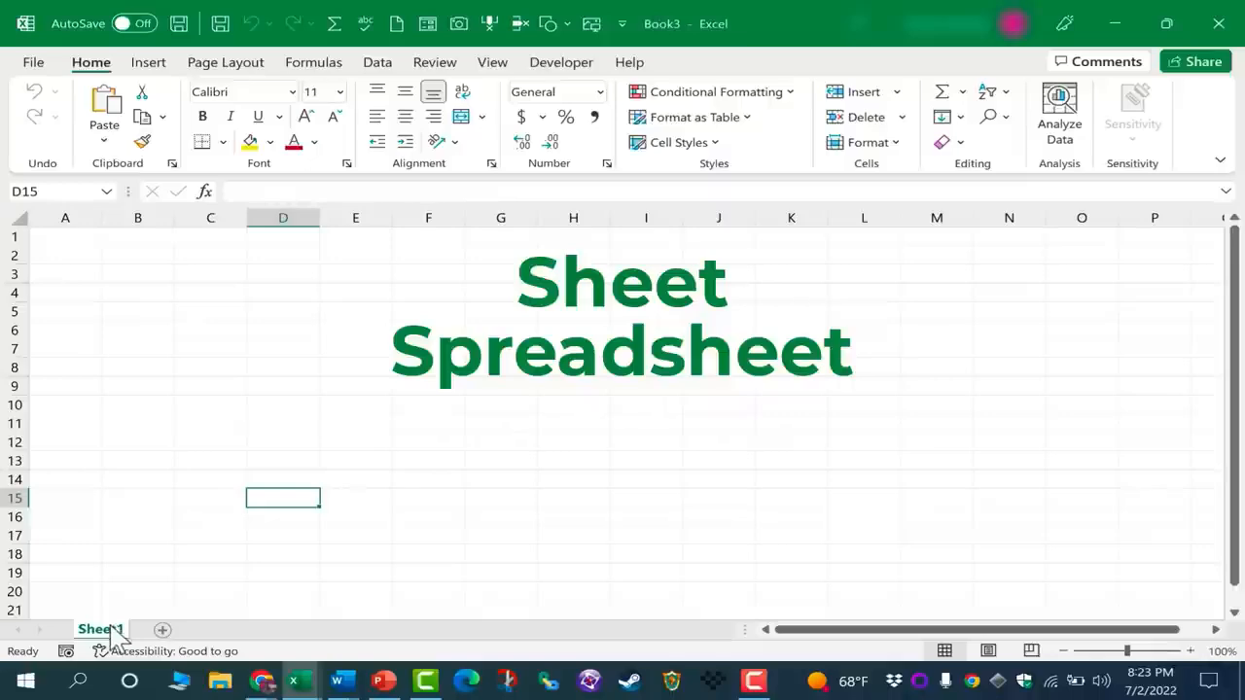
# Add two new worksheets to the workbook and switch between the sheets, finishing on Sheet1
pyautogui.click(162, 630)
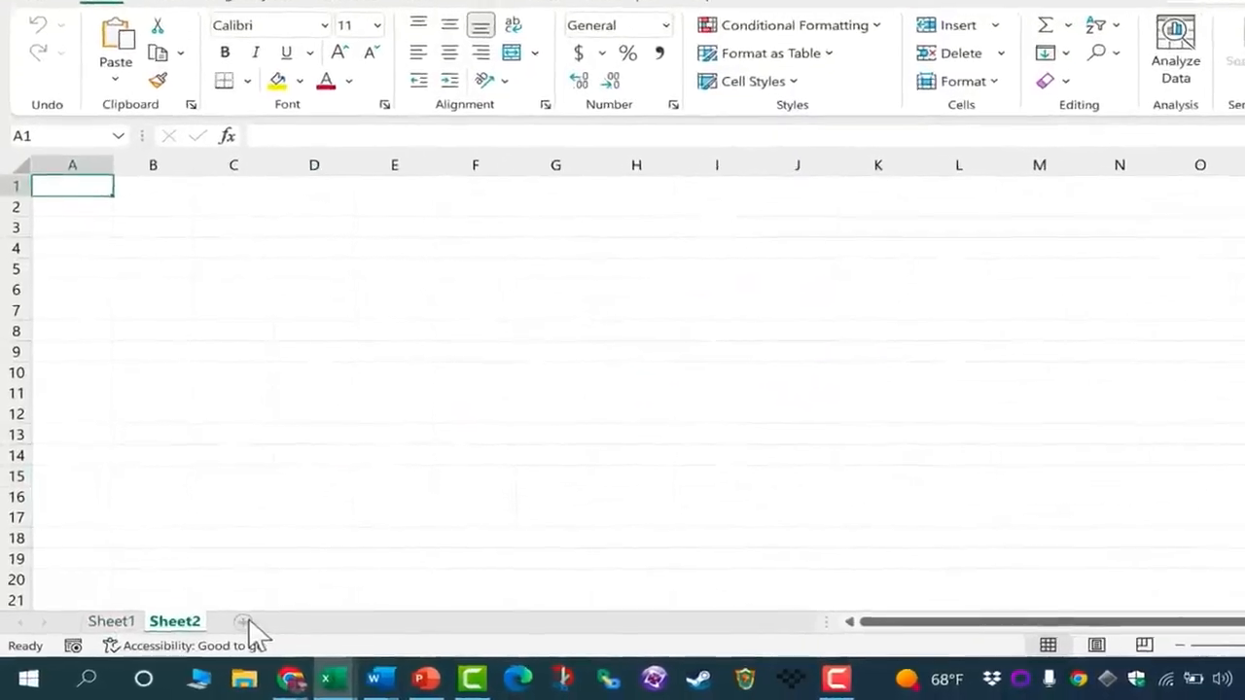
pyautogui.click(263, 616)
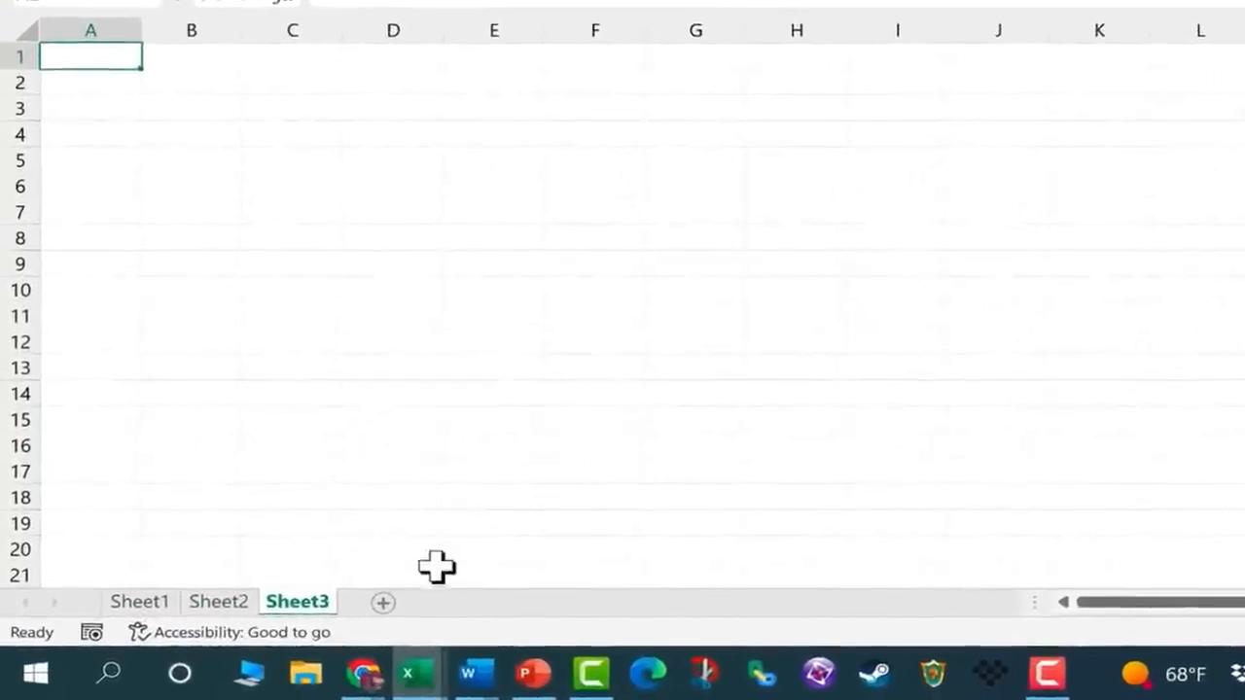
pyautogui.click(146, 601)
pyautogui.click(218, 601)
pyautogui.click(146, 601)
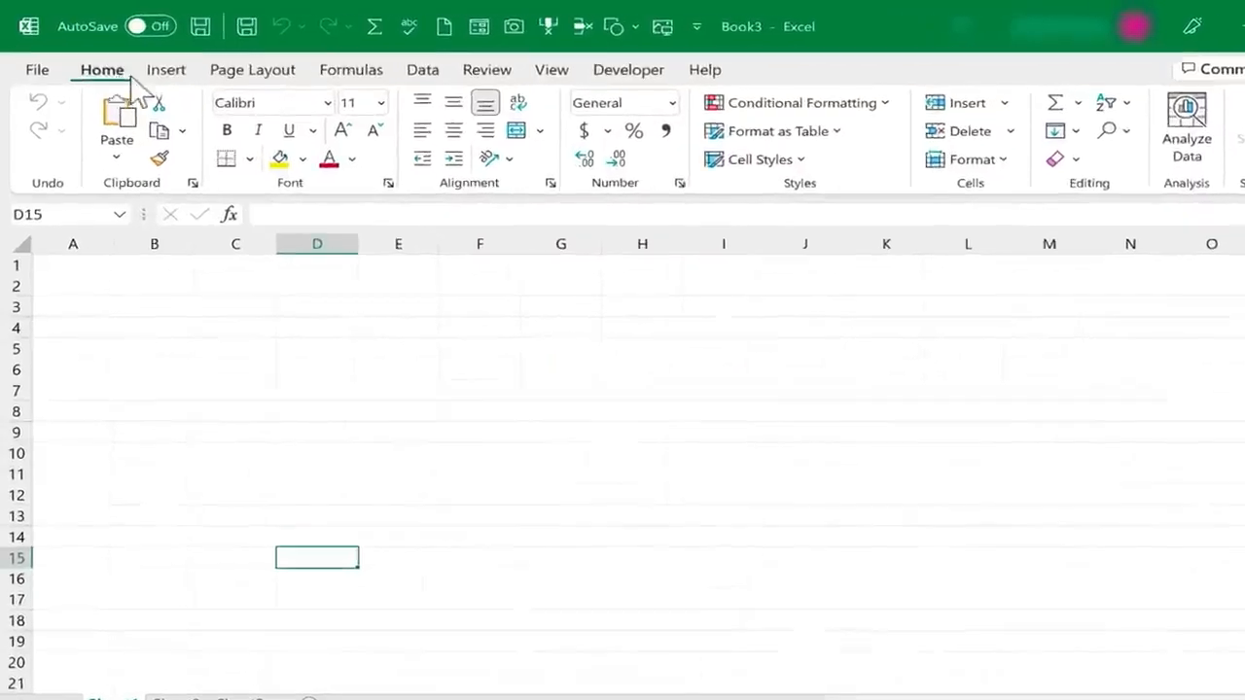
# Look through the Insert, Page Layout and Data commands on the ribbon, finishing on the Home commands
pyautogui.click(166, 70)
pyautogui.click(252, 70)
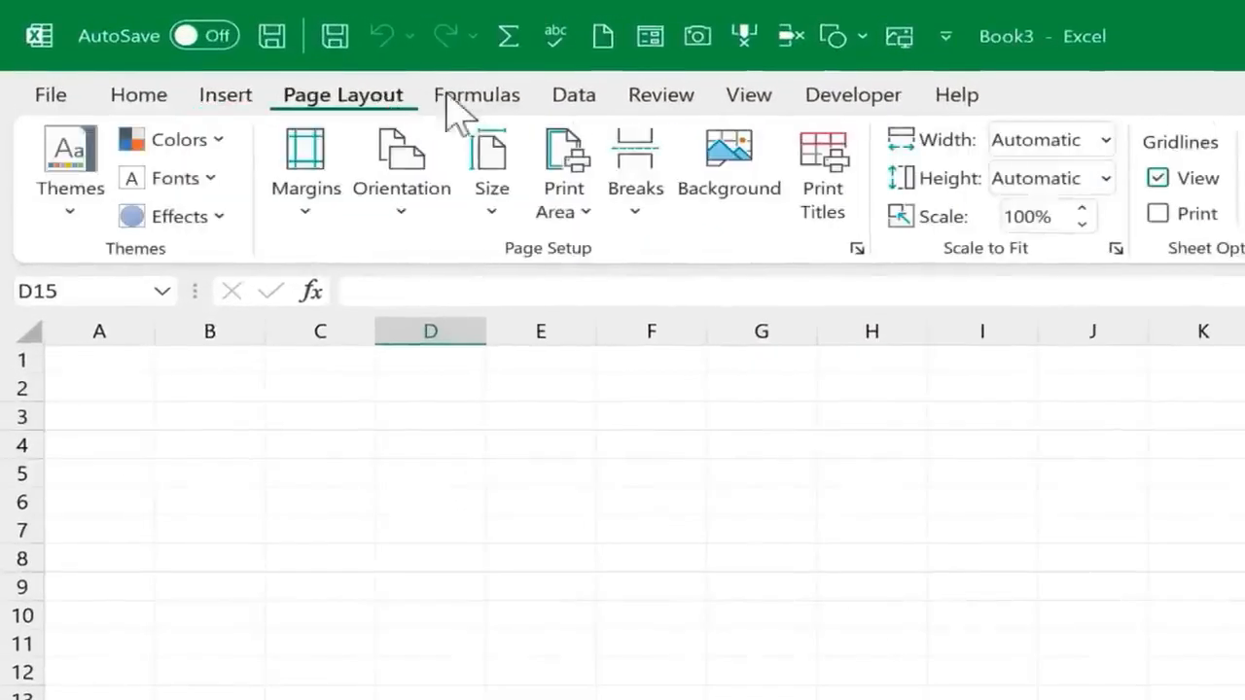
pyautogui.click(581, 102)
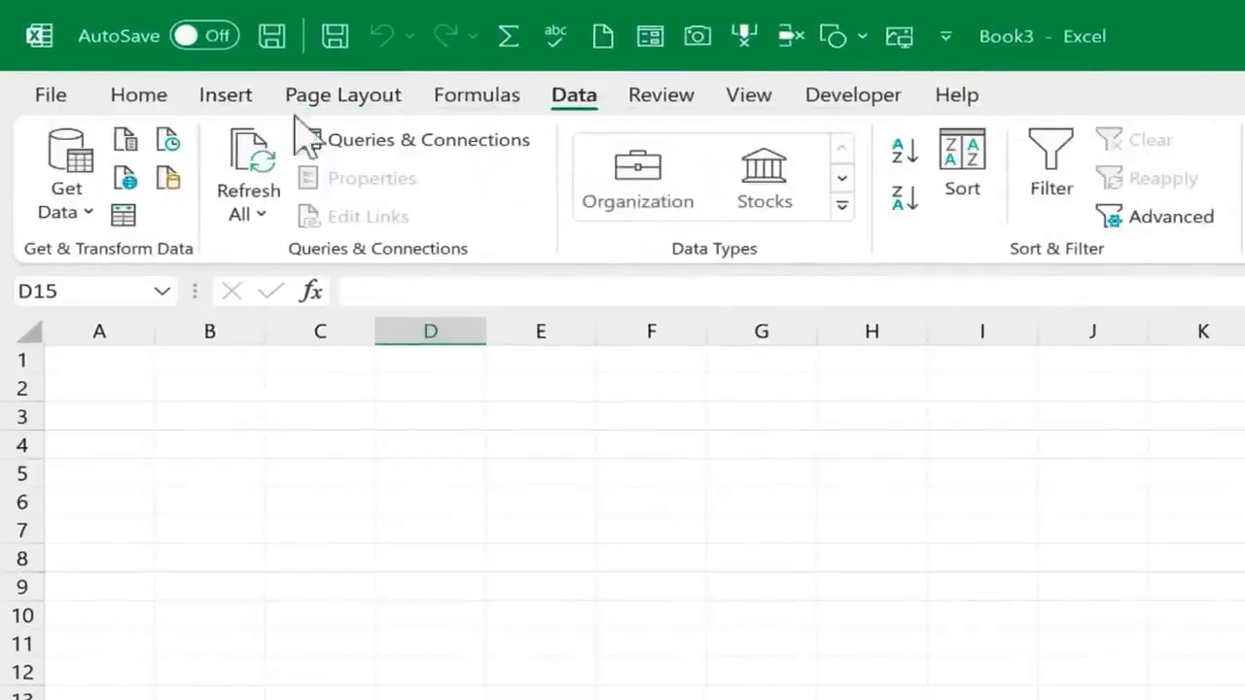
pyautogui.click(137, 96)
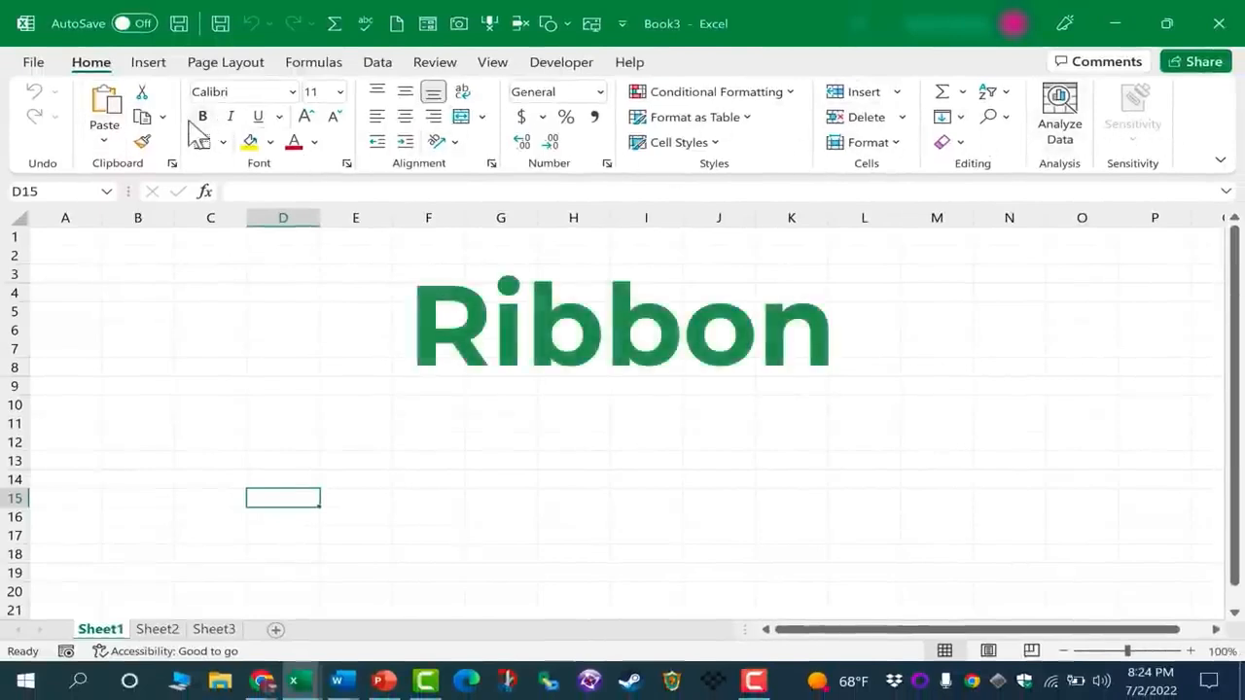
# Review the command groups for Formulas, View and Insert on the ribbon
pyautogui.click(315, 68)
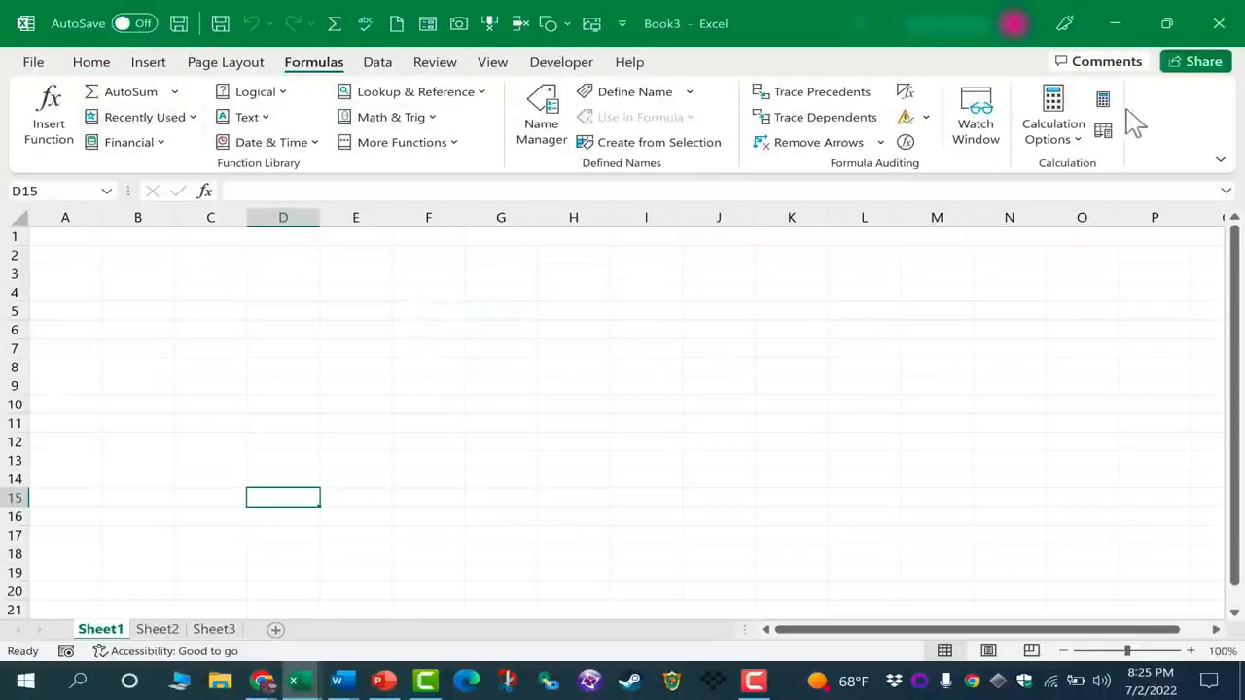
pyautogui.click(492, 64)
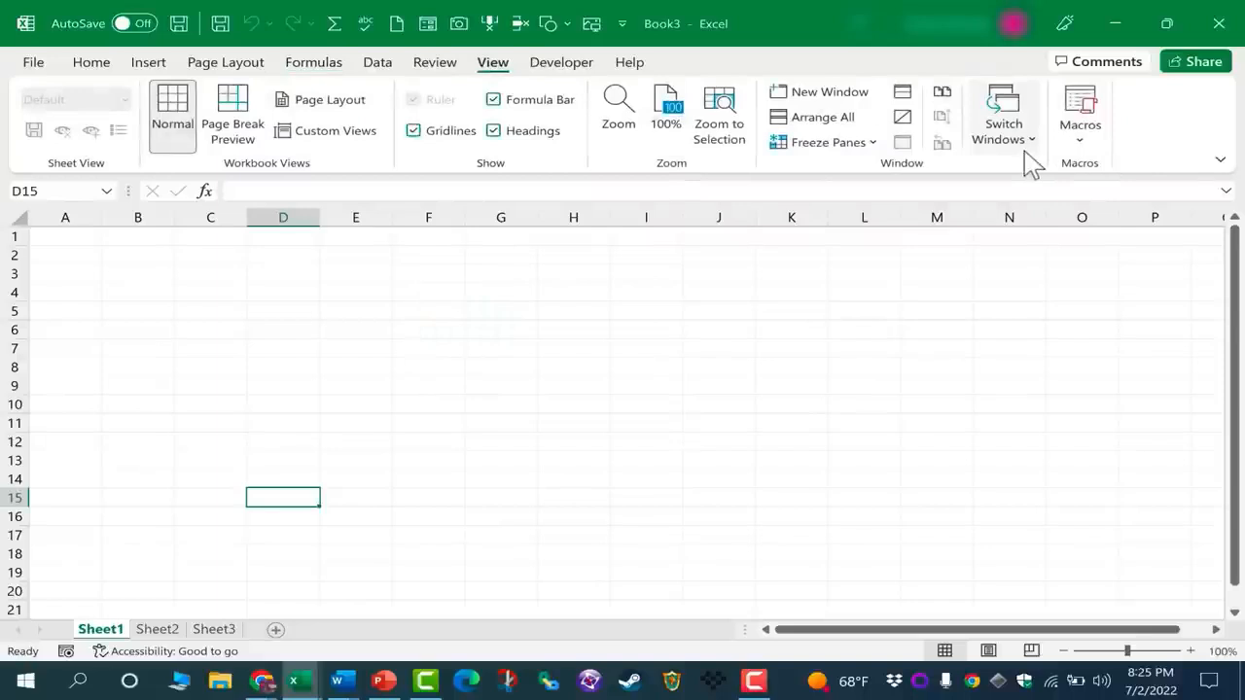
pyautogui.click(150, 62)
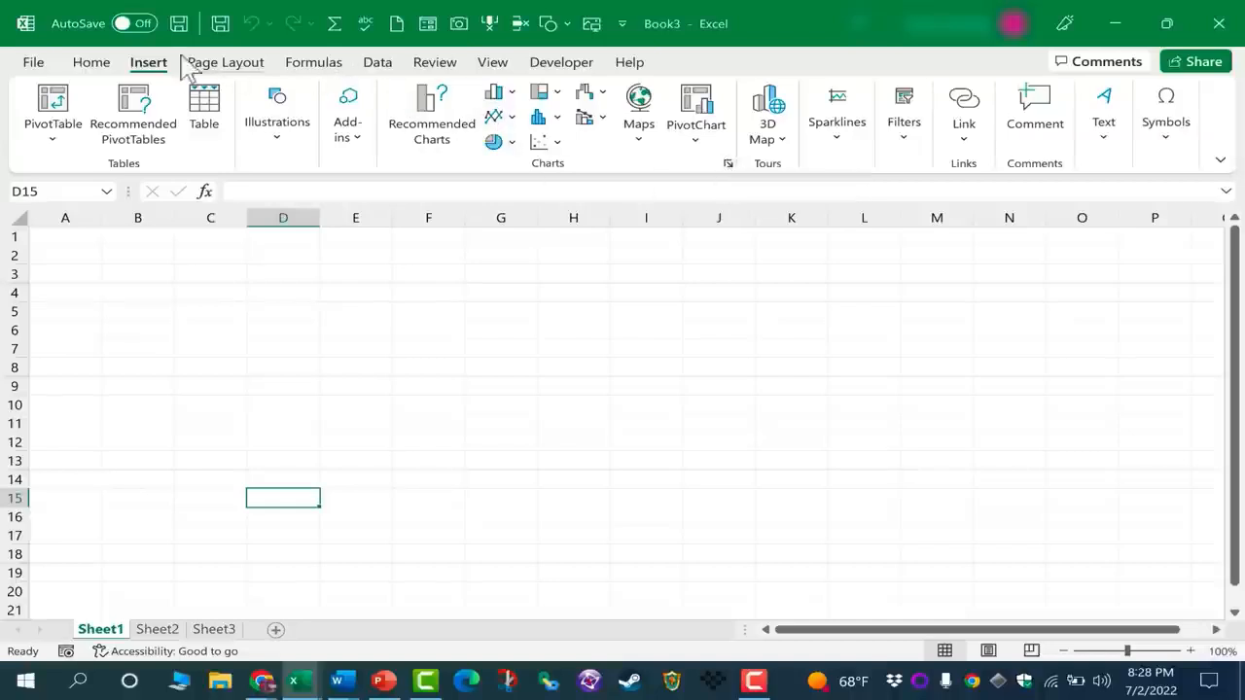
# Examine the alignment, border and fill options in the Format Cells dialog for cell D15, closing it without changes
pyautogui.click(92, 64)
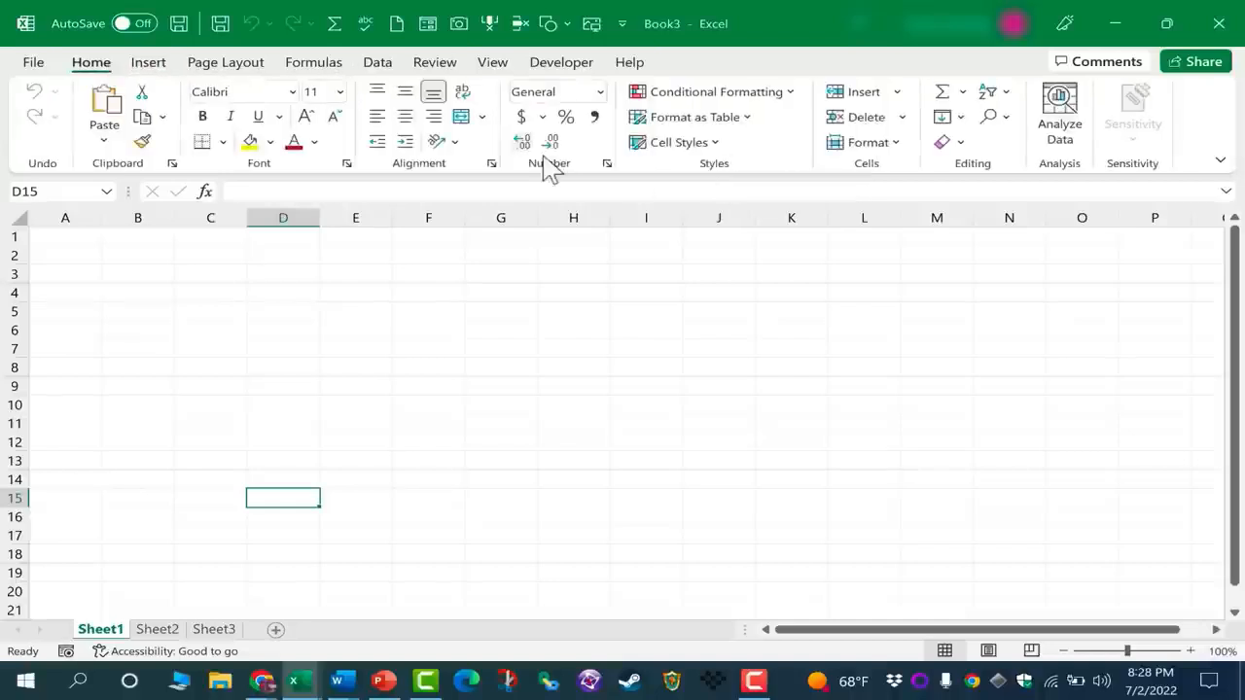
pyautogui.click(493, 164)
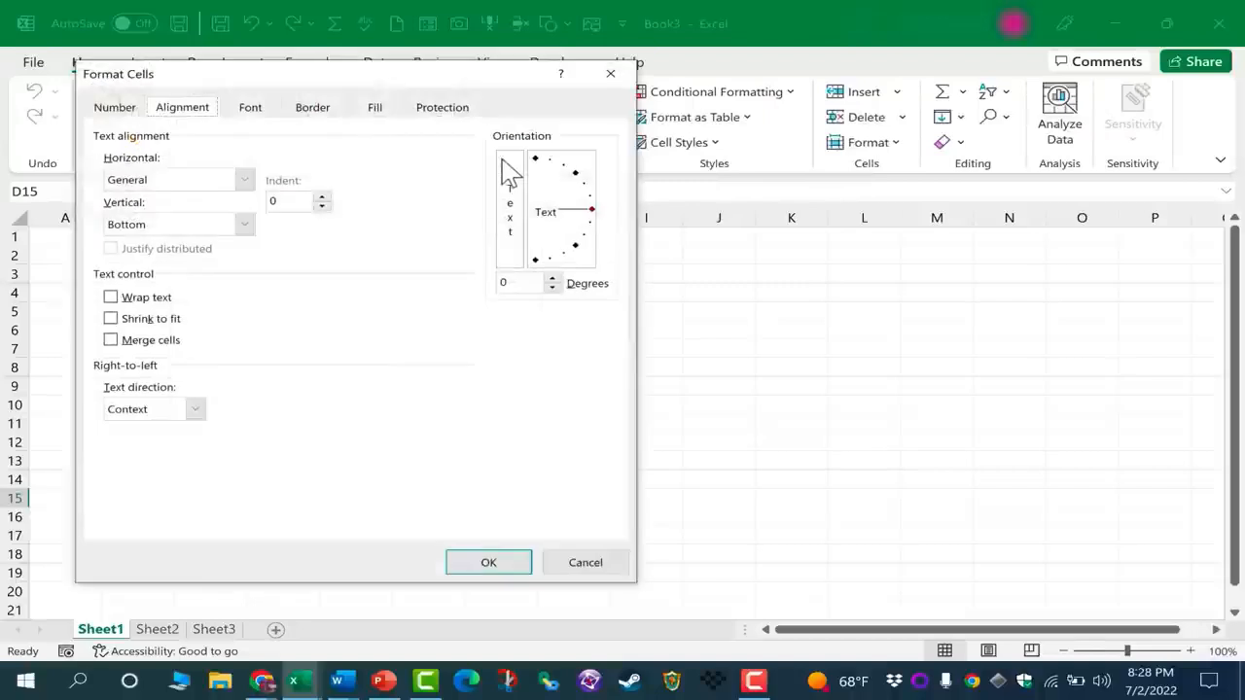
pyautogui.click(314, 109)
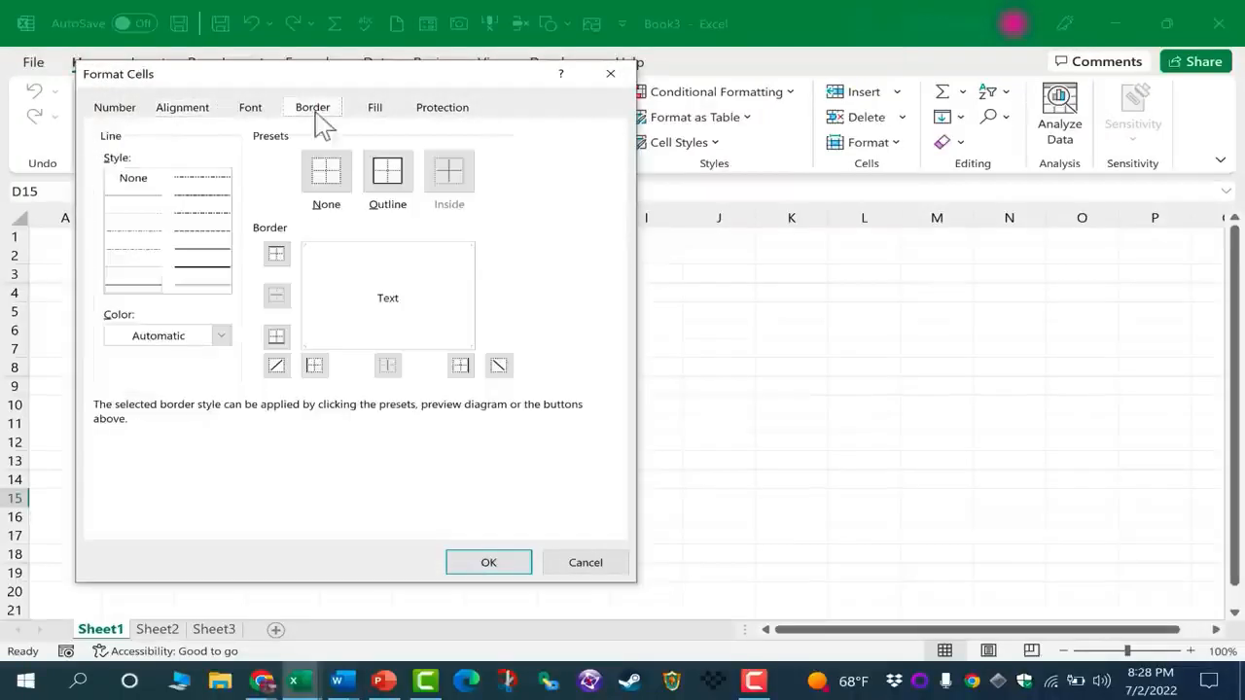
pyautogui.click(385, 109)
pyautogui.click(610, 75)
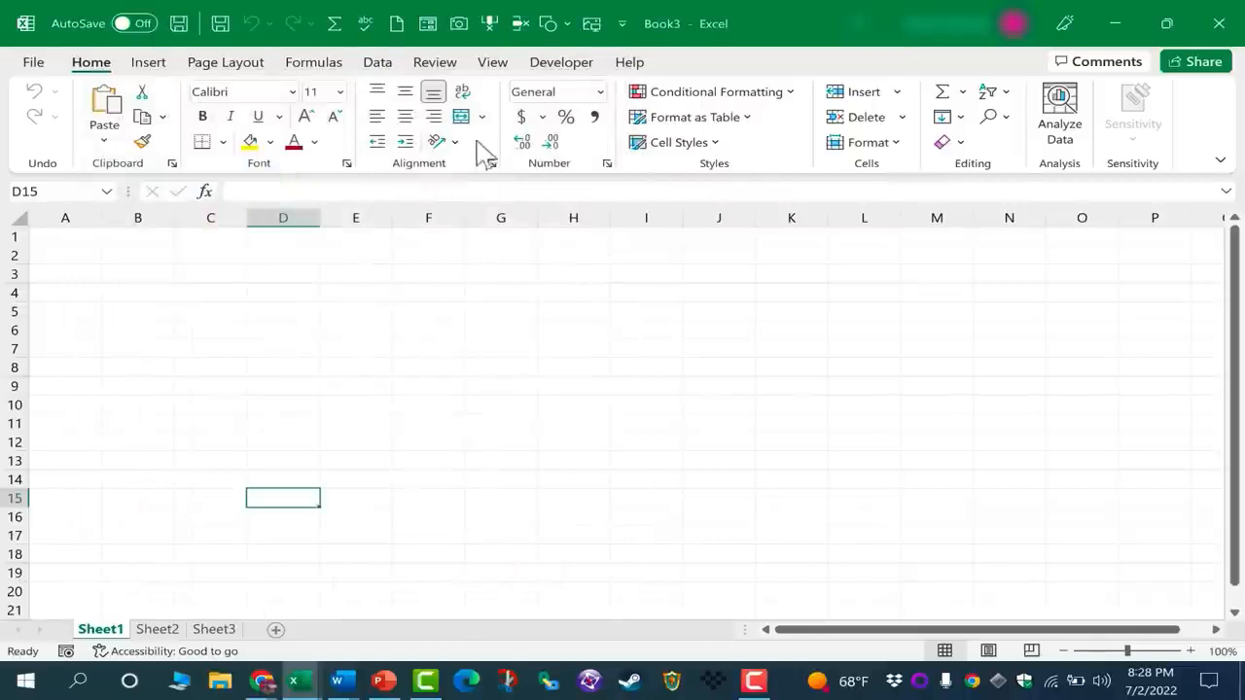
# Show the Insert commands and look over the worksheet vertically and horizontally, returning to its first rows and columns
pyautogui.click(148, 64)
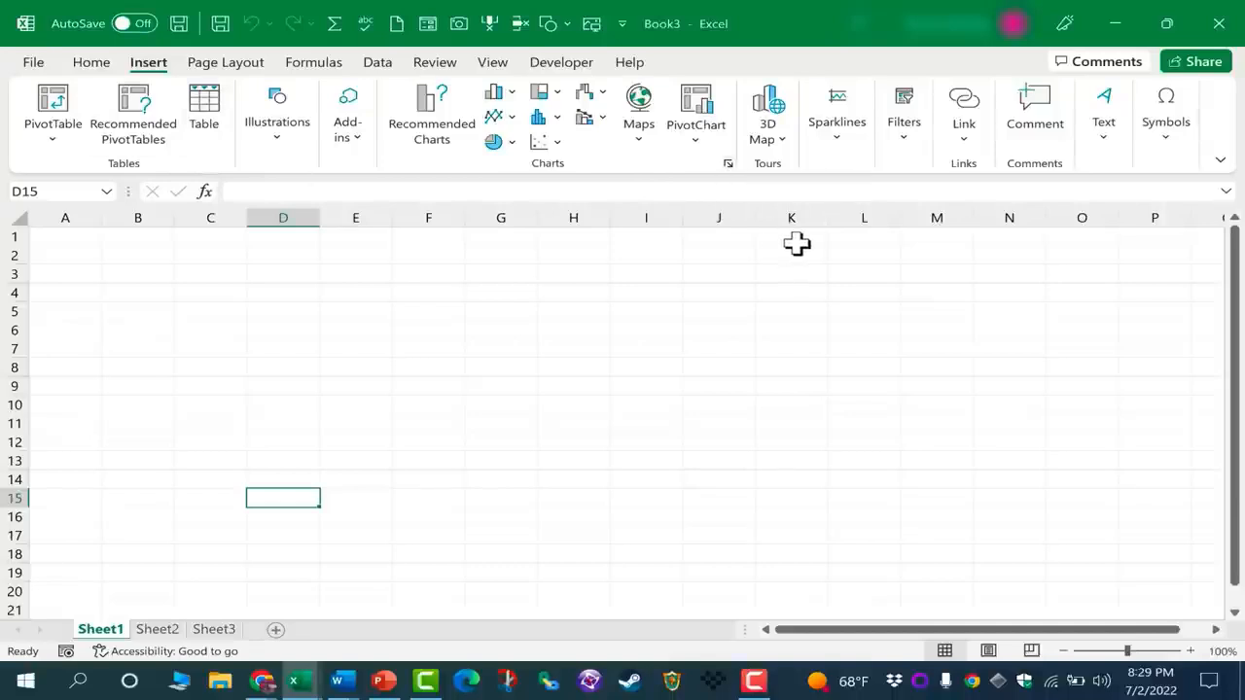
pyautogui.moveTo(1236, 306); pyautogui.dragTo(1241, 310)
pyautogui.scroll(-6, 1077, 473)
pyautogui.moveTo(1237, 466); pyautogui.dragTo(1234, 246)
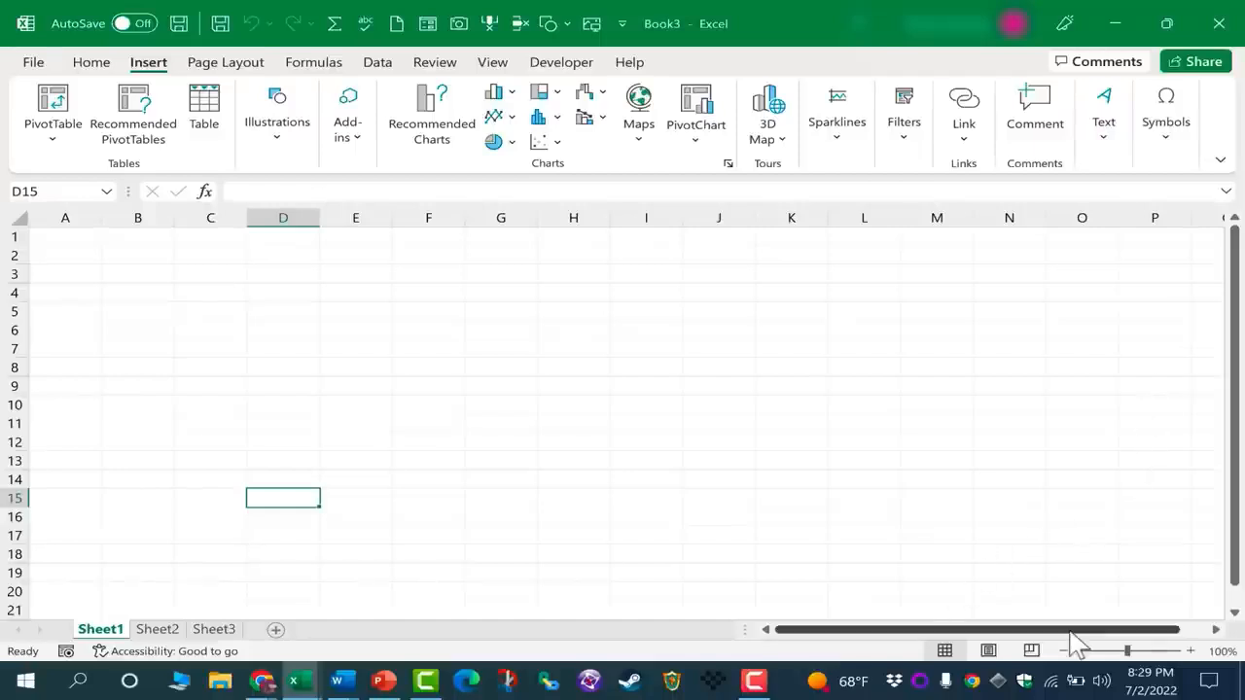
pyautogui.moveTo(1073, 632); pyautogui.dragTo(887, 632)
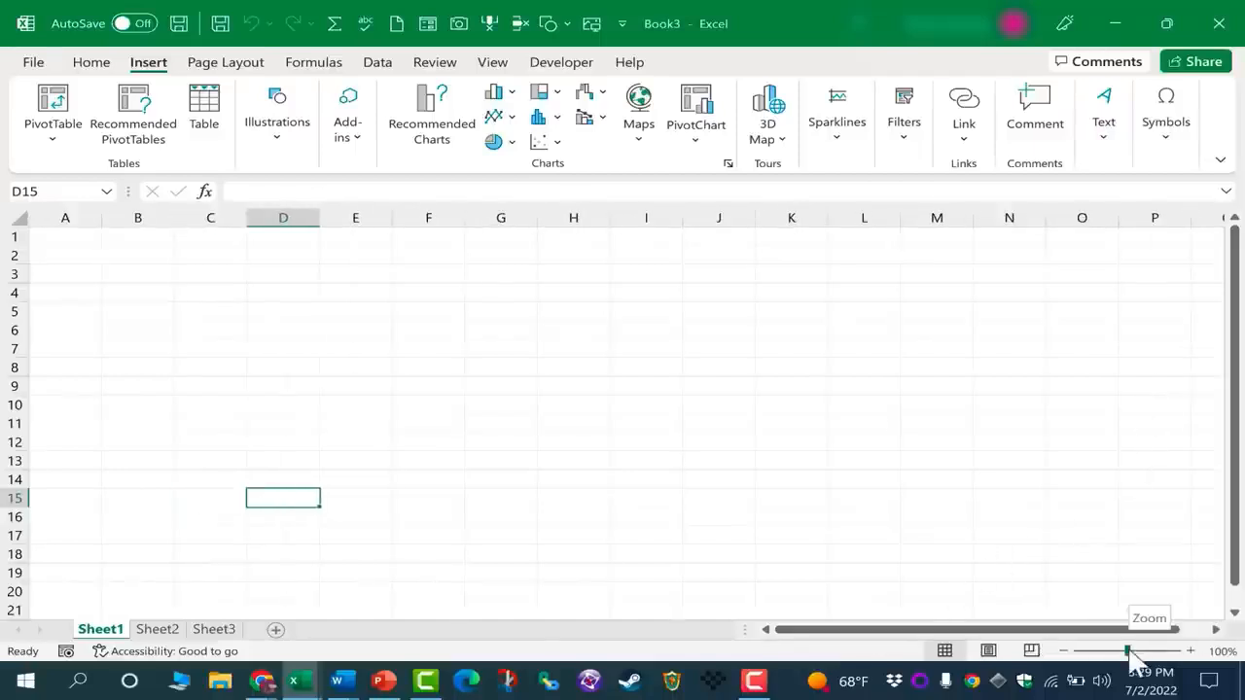
# Preview Sheet1 in Page Break Preview and Page Layout views, returning to Normal view
pyautogui.moveTo(1129, 652)
pyautogui.mouseDown()
pyautogui.moveTo(1149, 651)
pyautogui.moveTo(1088, 651)
pyautogui.moveTo(1163, 651)
pyautogui.moveTo(1099, 652)
pyautogui.moveTo(1128, 651)
pyautogui.mouseUp()
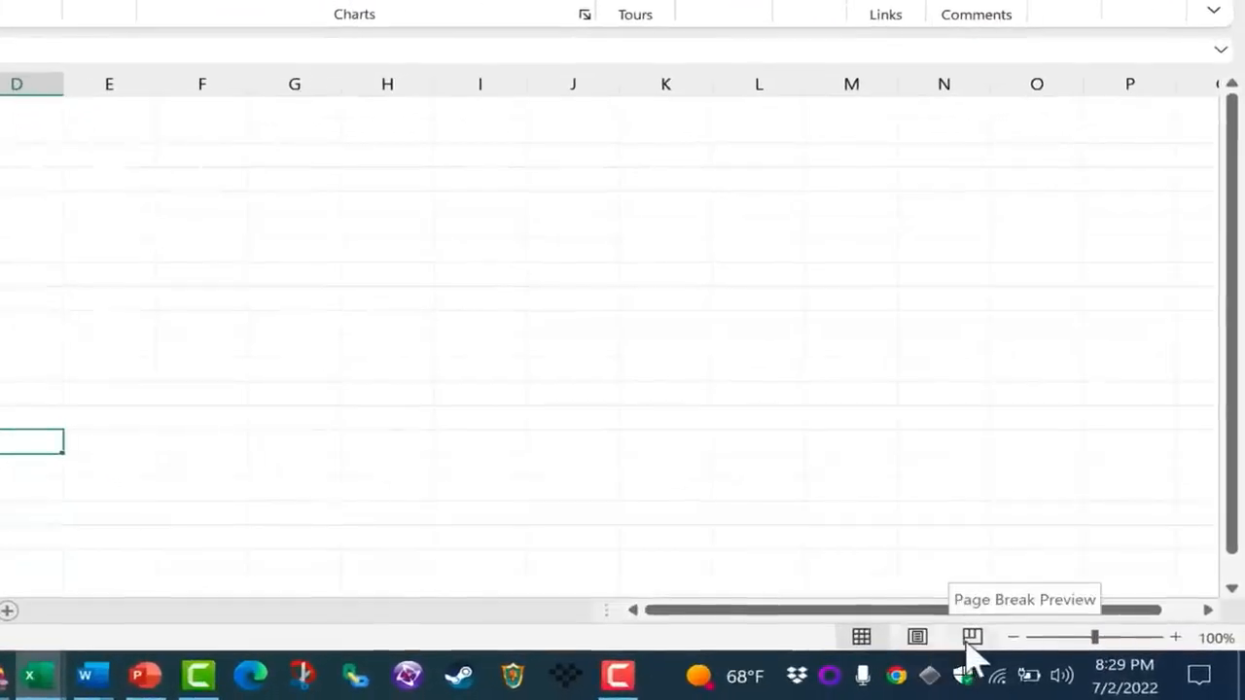
pyautogui.click(971, 636)
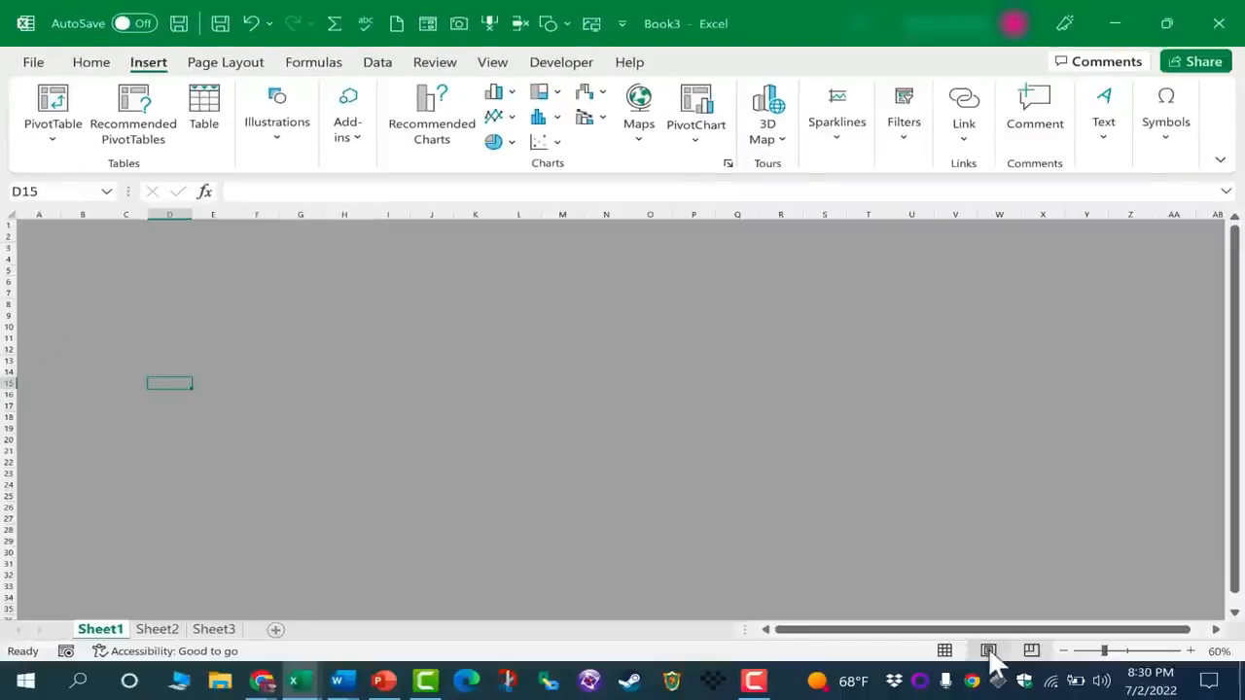
pyautogui.click(989, 653)
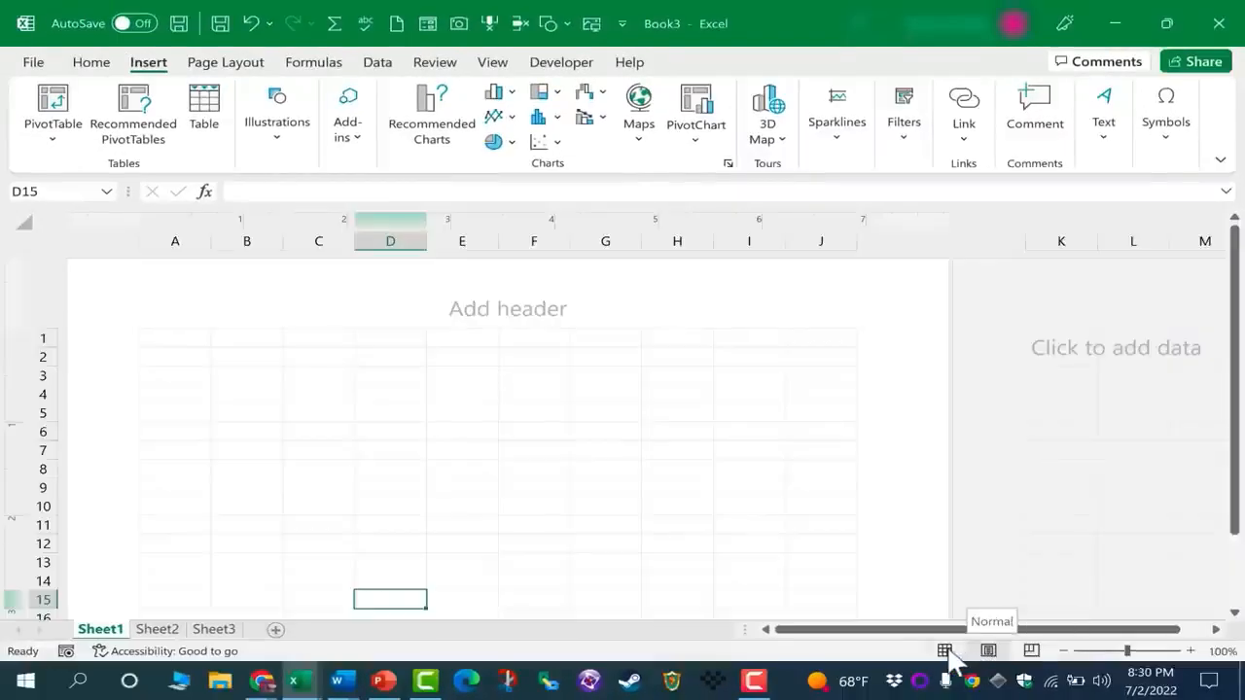
pyautogui.click(945, 651)
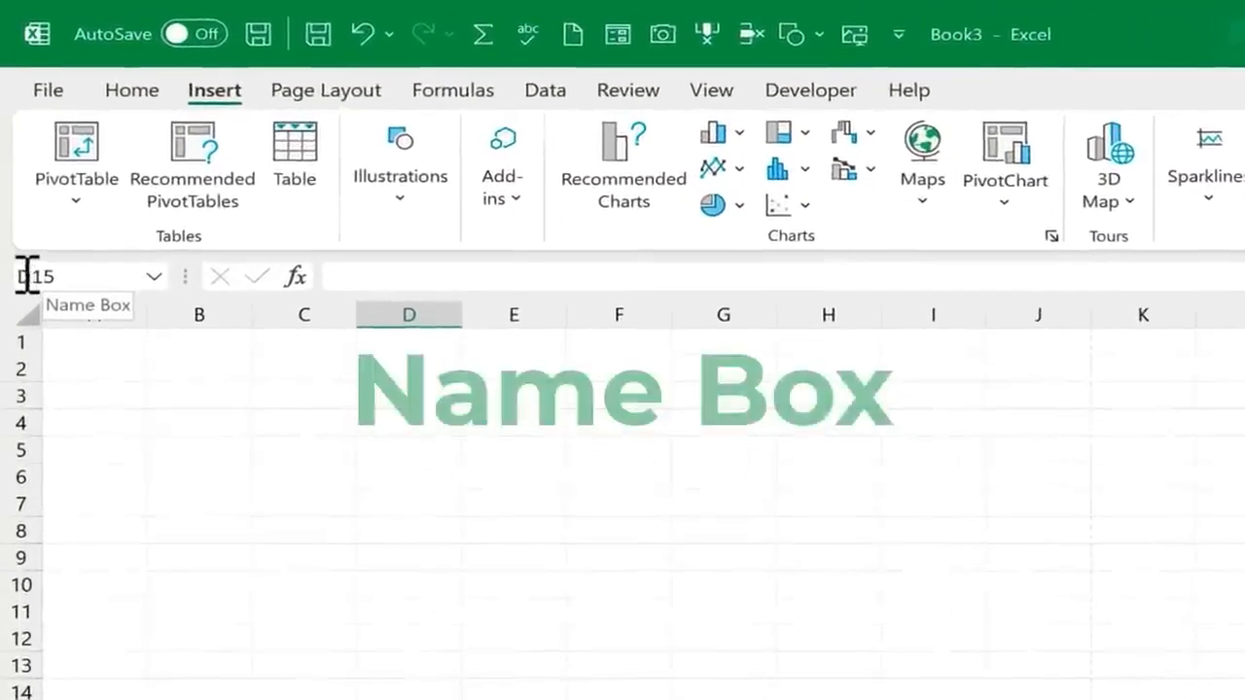
# Check the Name Box and formula bar for cells F4 and E3, finishing on the Home commands
pyautogui.click(636, 419)
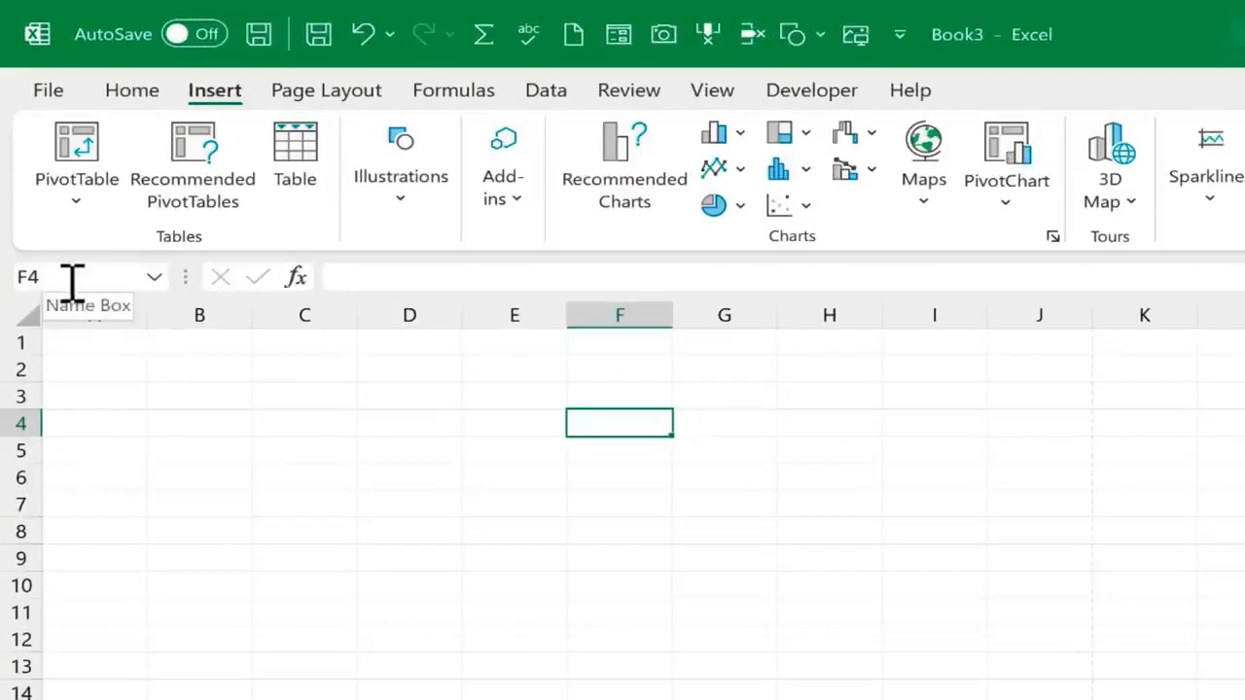
pyautogui.click(502, 395)
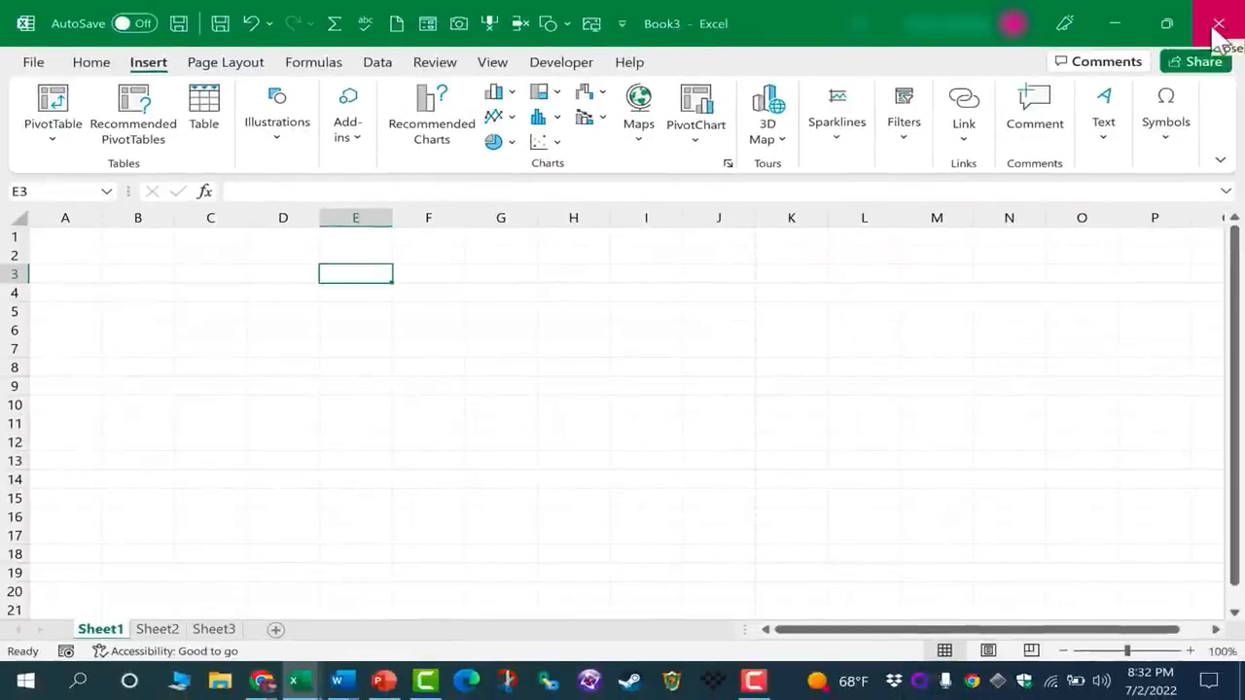
pyautogui.click(281, 193)
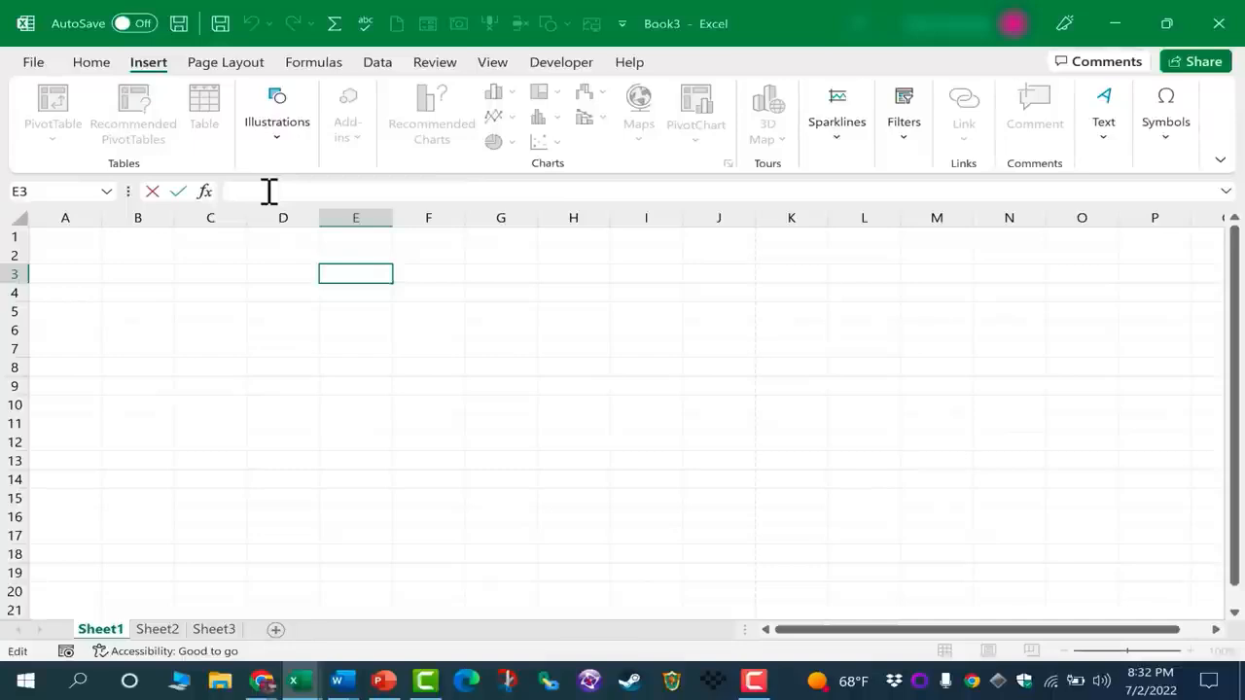
pyautogui.click(94, 64)
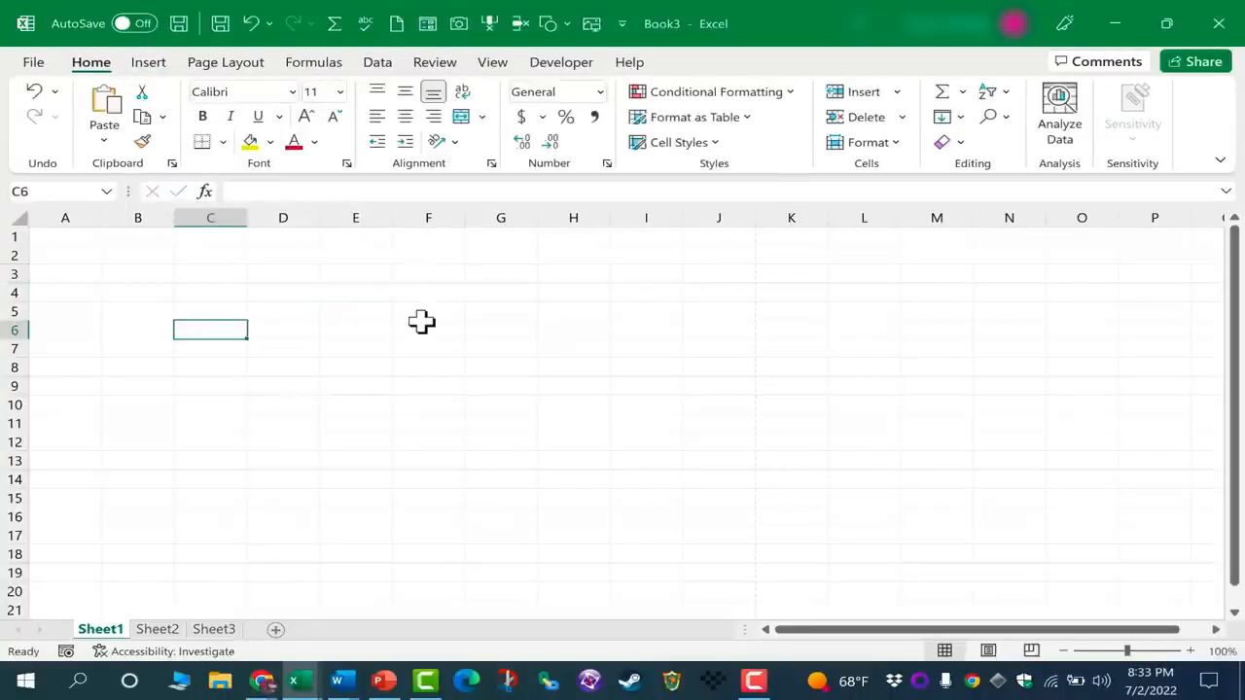
# Save the workbook in the Documents folder as "Excel for Beginners - Complete Course"
pyautogui.click(35, 63)
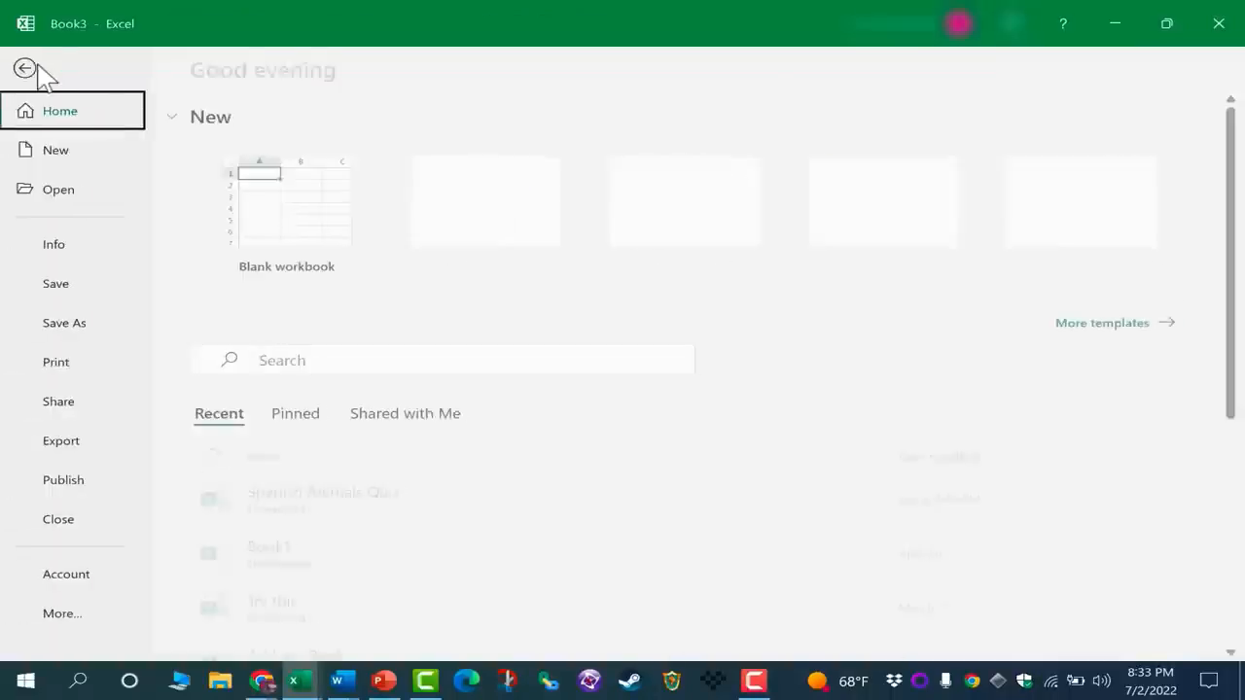
pyautogui.click(73, 323)
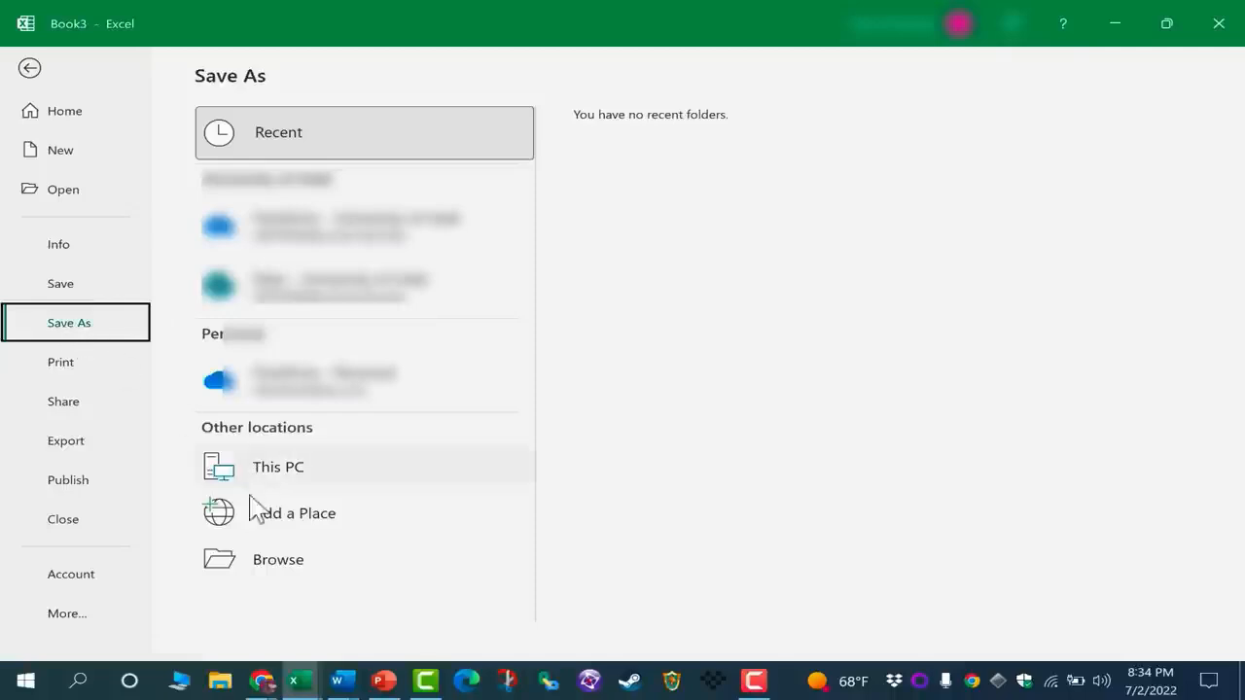
pyautogui.click(274, 560)
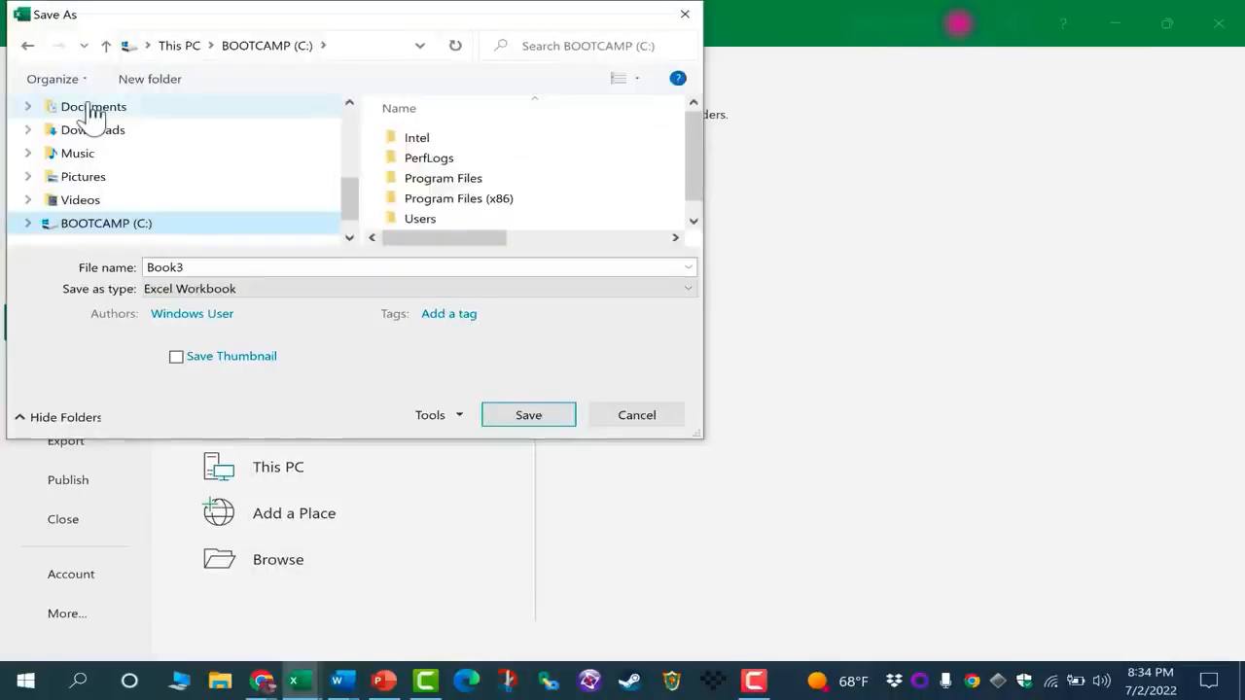
pyautogui.click(91, 109)
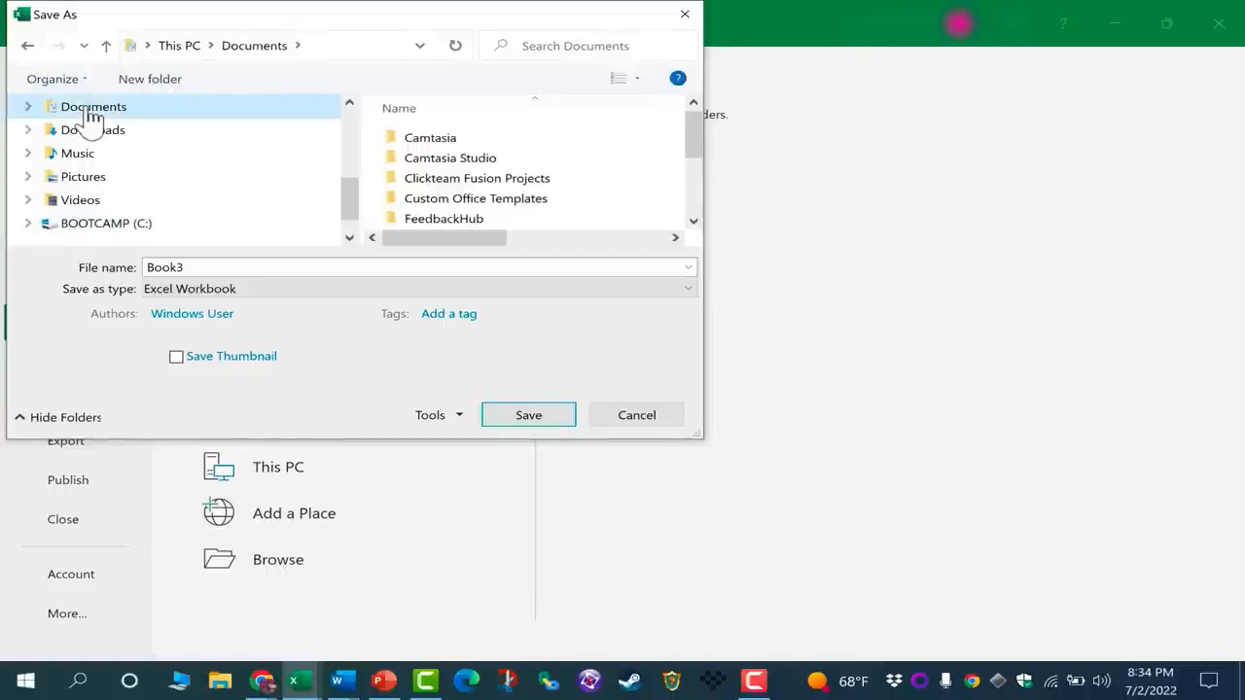
pyautogui.write('Excel for Beginners - Complete Course')
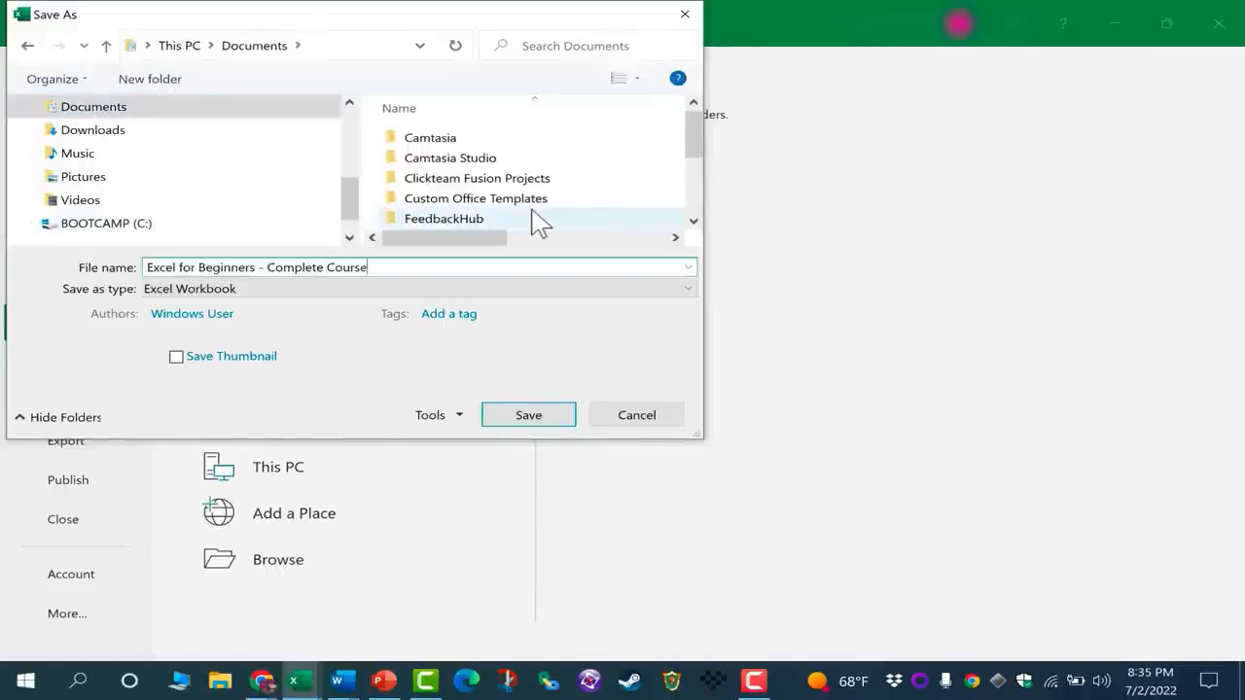
pyautogui.click(530, 415)
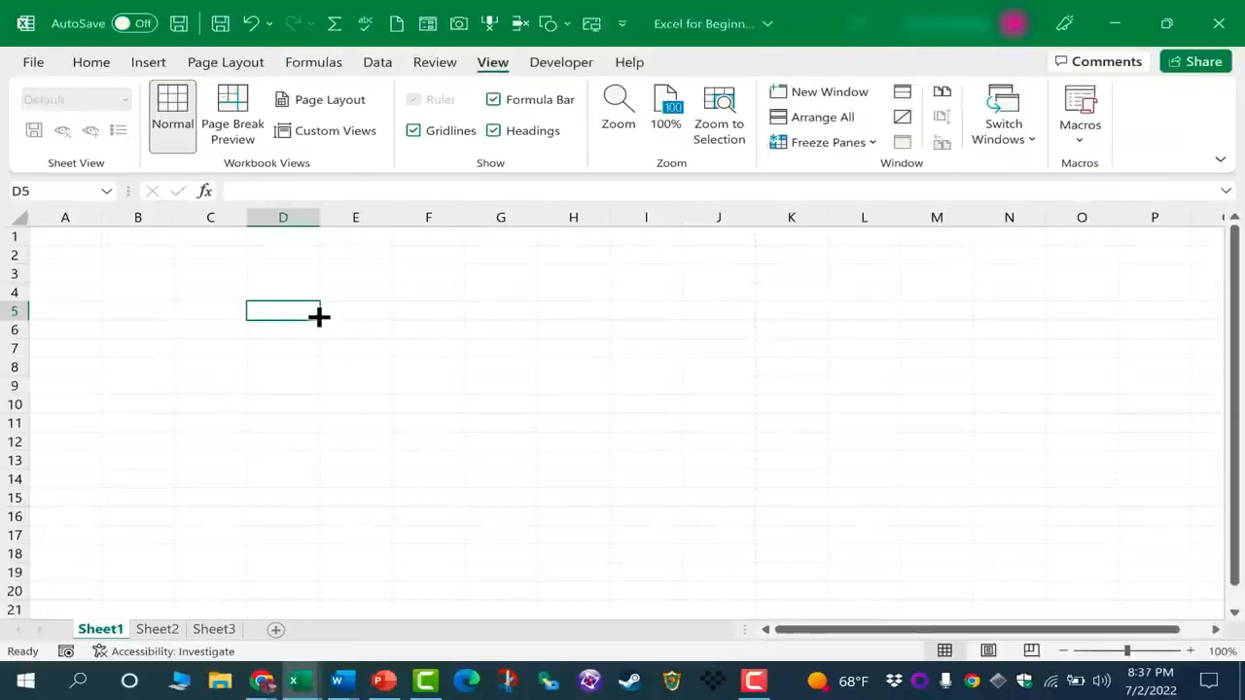
# Enter the numbers 1, 2, 3 and 4 in cells A1 to A4
pyautogui.click(386, 334)
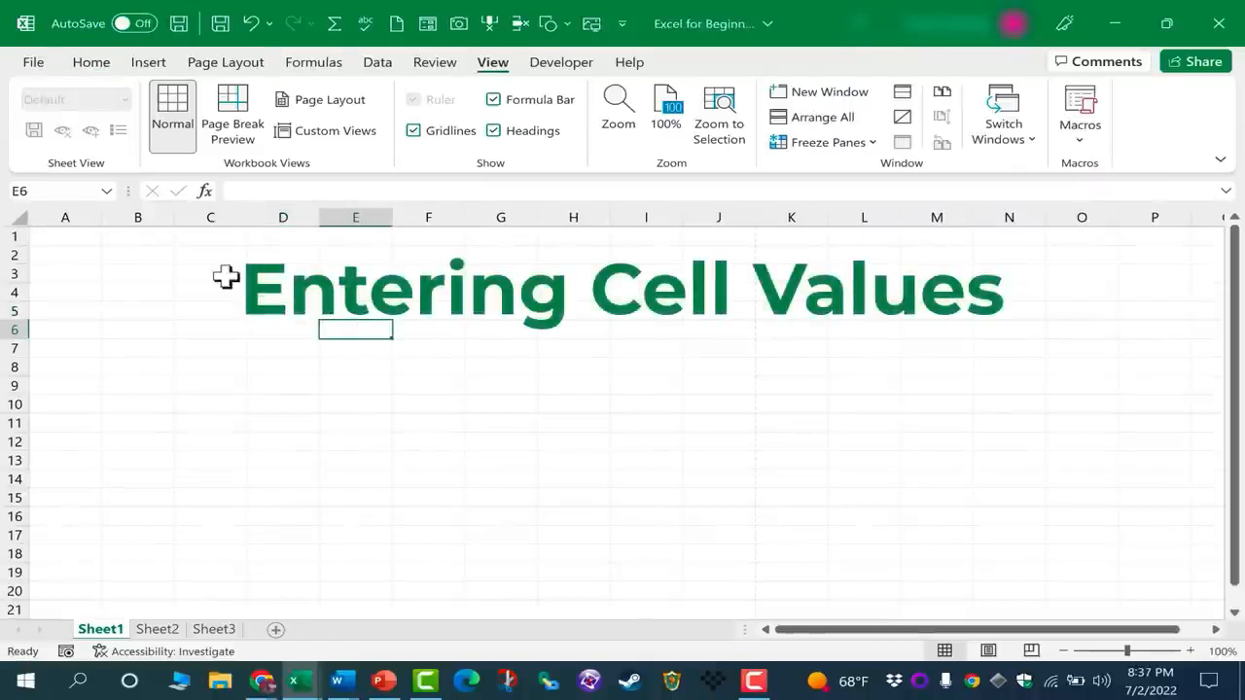
pyautogui.click(513, 406)
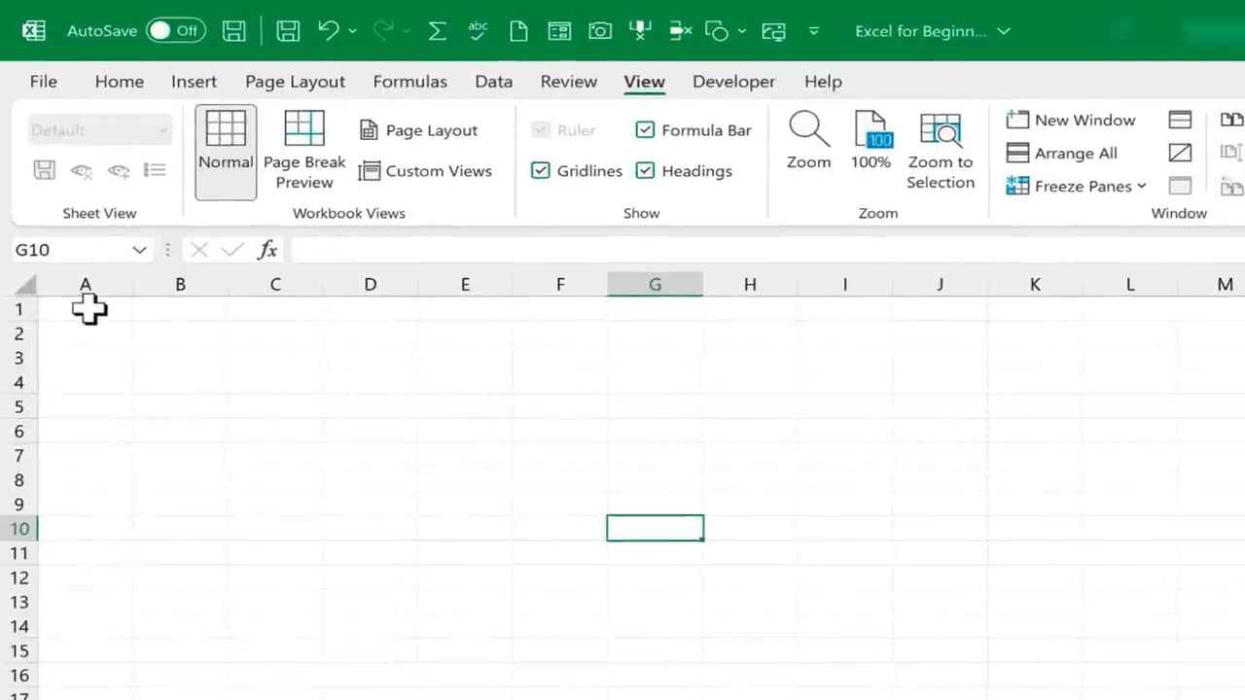
pyautogui.click(89, 309)
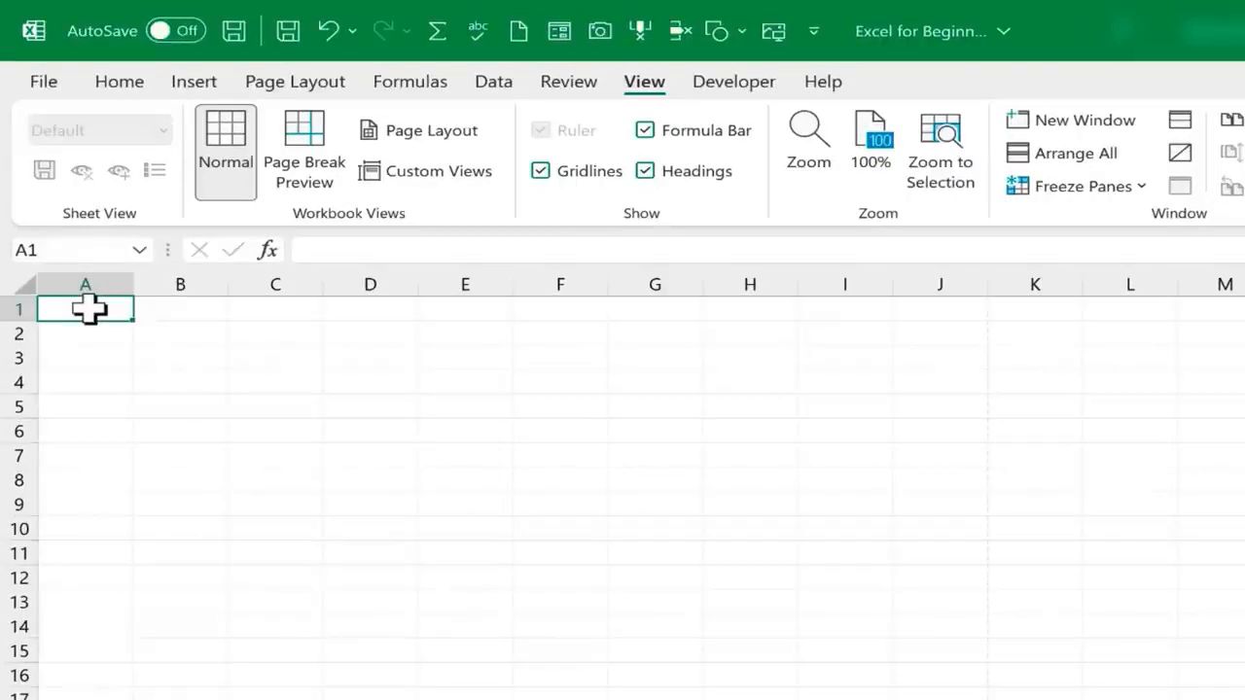
pyautogui.write('1')
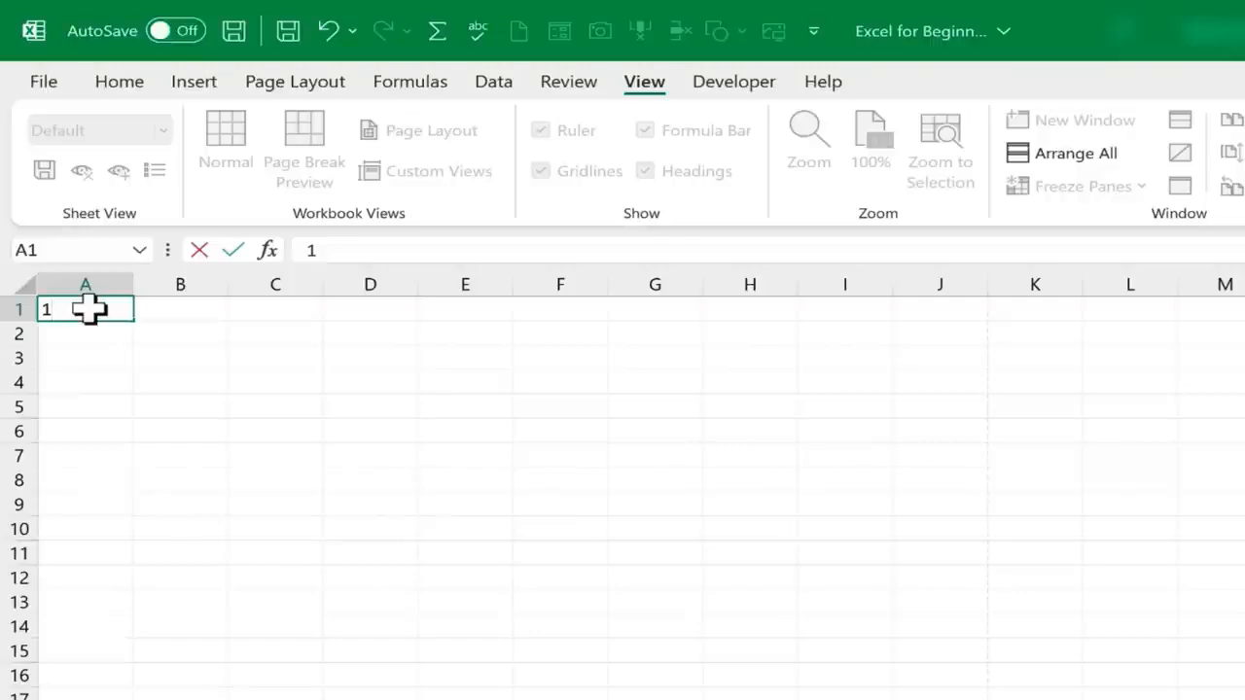
pyautogui.press('Return')
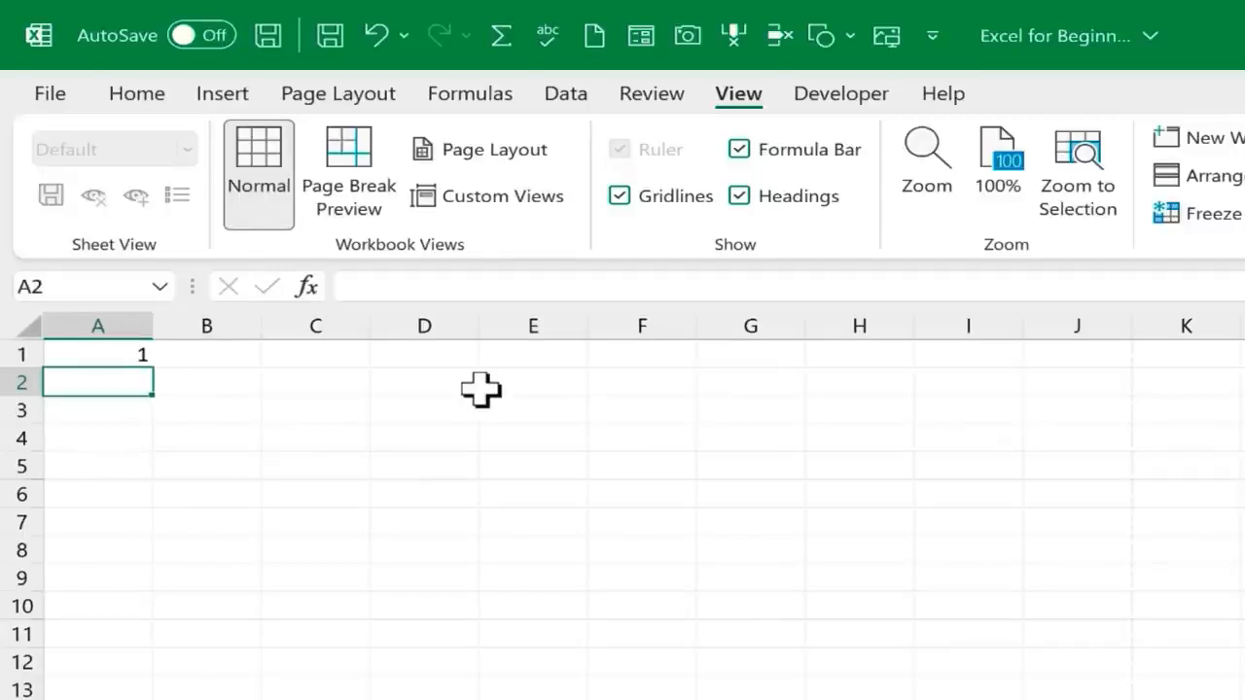
pyautogui.write('2')
pyautogui.press('Return')
pyautogui.write('3')
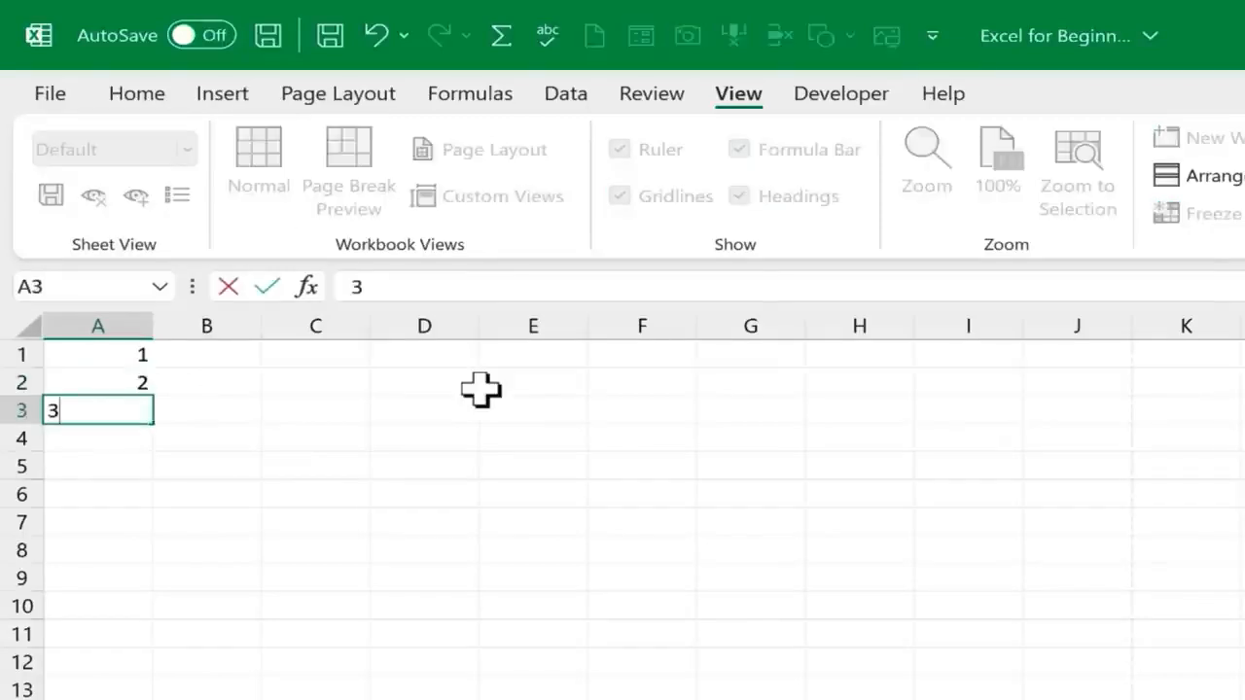
pyautogui.press('Return')
pyautogui.write('4')
pyautogui.press('Return')
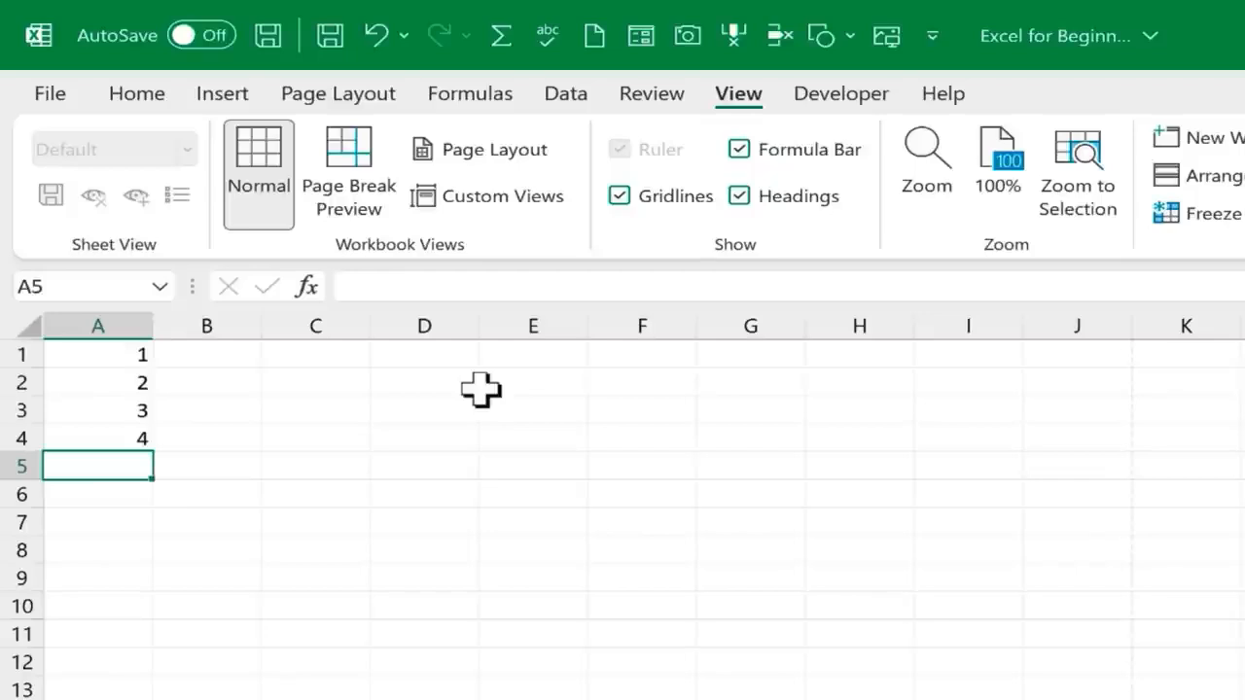
# Extend the number series in A1:A4 down column A to row 70 with AutoFill
pyautogui.hotkey('ctrl', 'z')
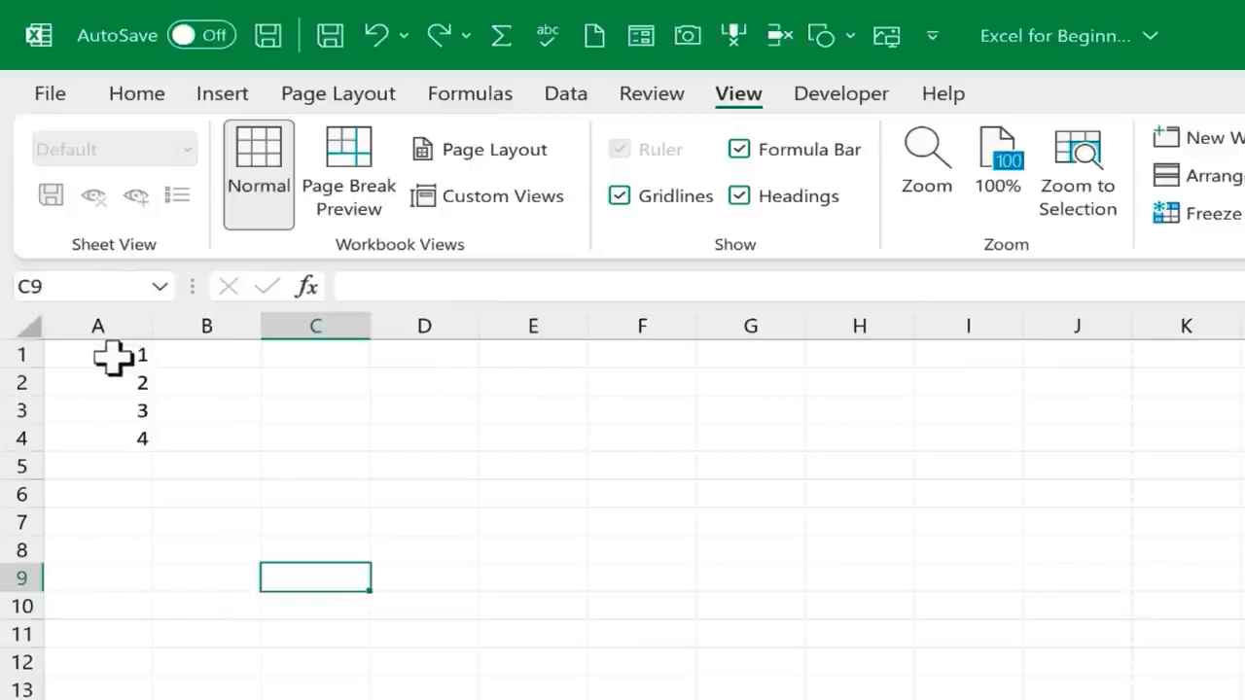
pyautogui.moveTo(114, 358); pyautogui.dragTo(107, 438)
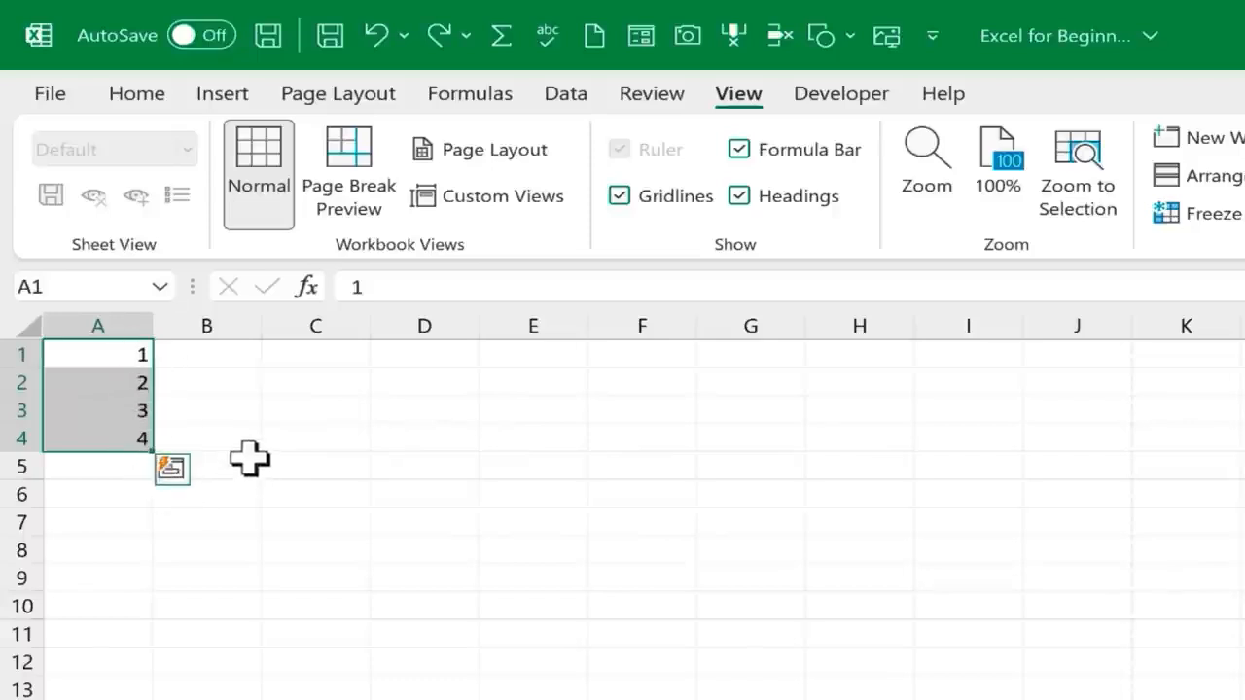
pyautogui.click(209, 437)
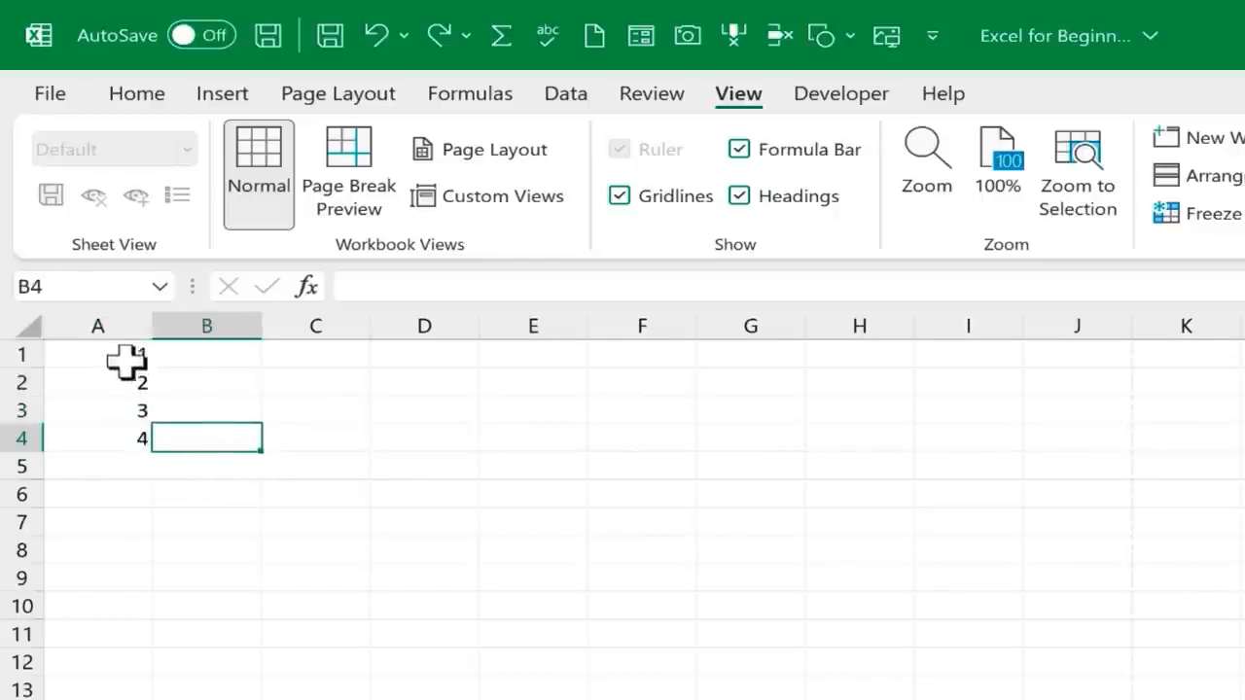
pyautogui.moveTo(111, 353); pyautogui.dragTo(125, 433)
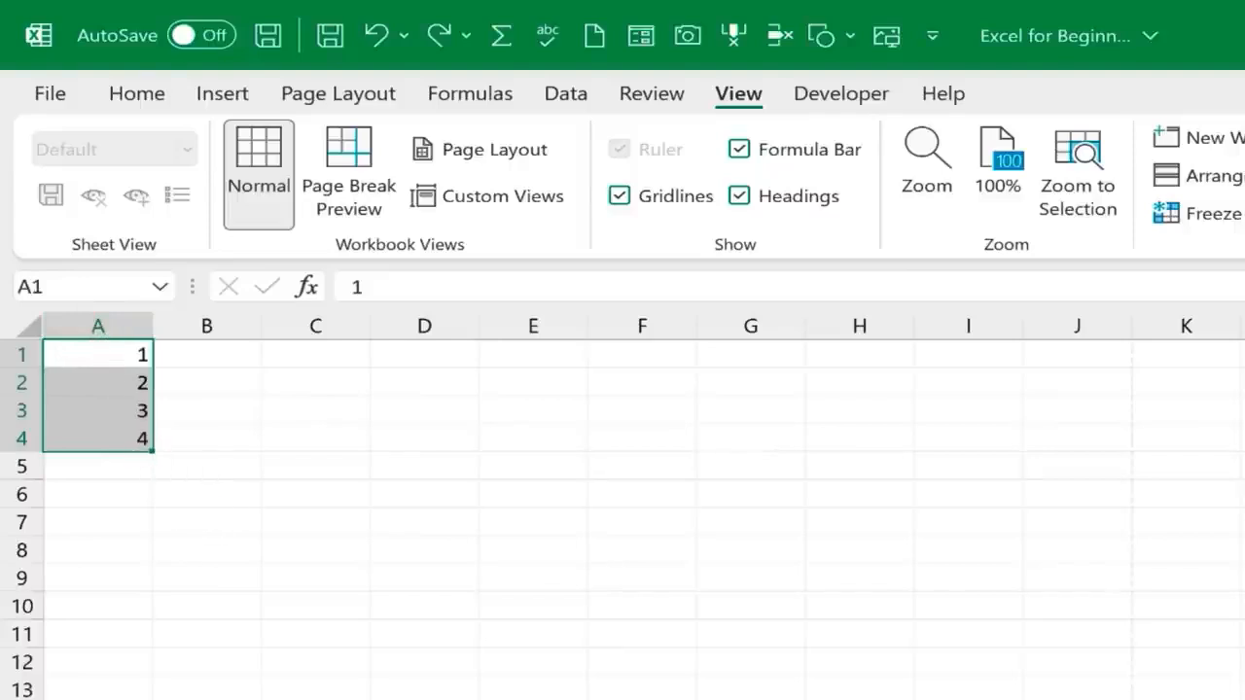
pyautogui.scroll(3, 622, 506)
pyautogui.scroll(1, 296, 600)
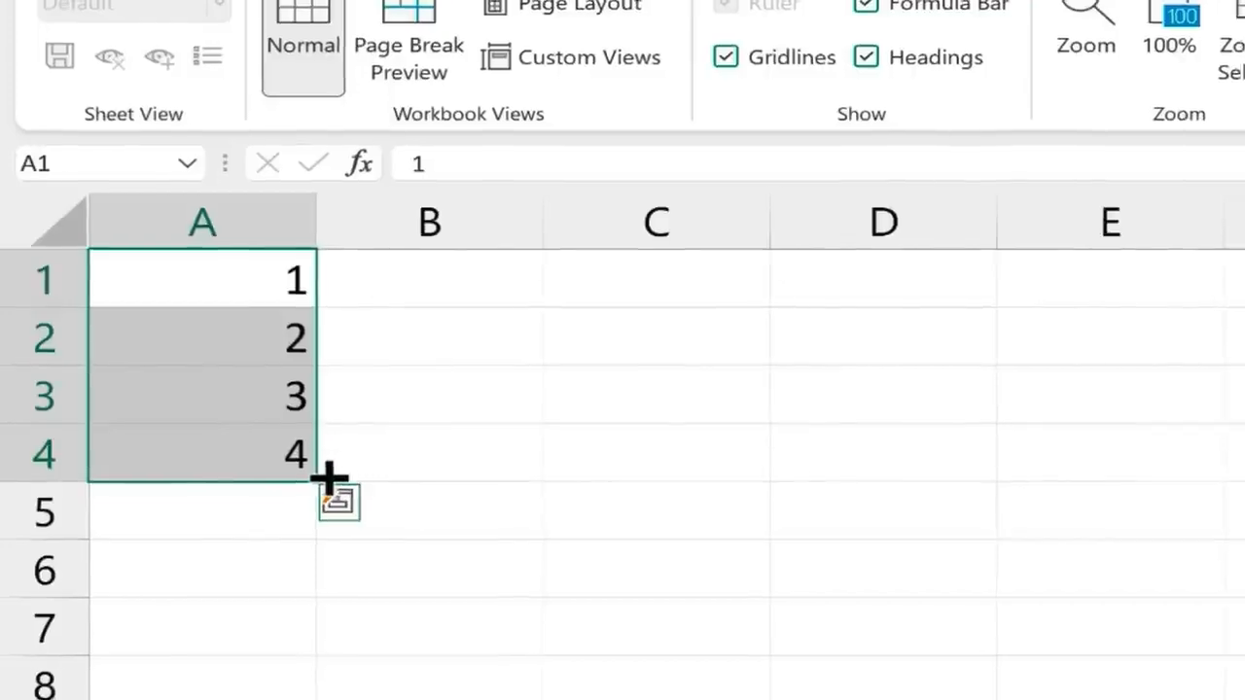
pyautogui.moveTo(187, 374); pyautogui.dragTo(178, 510)
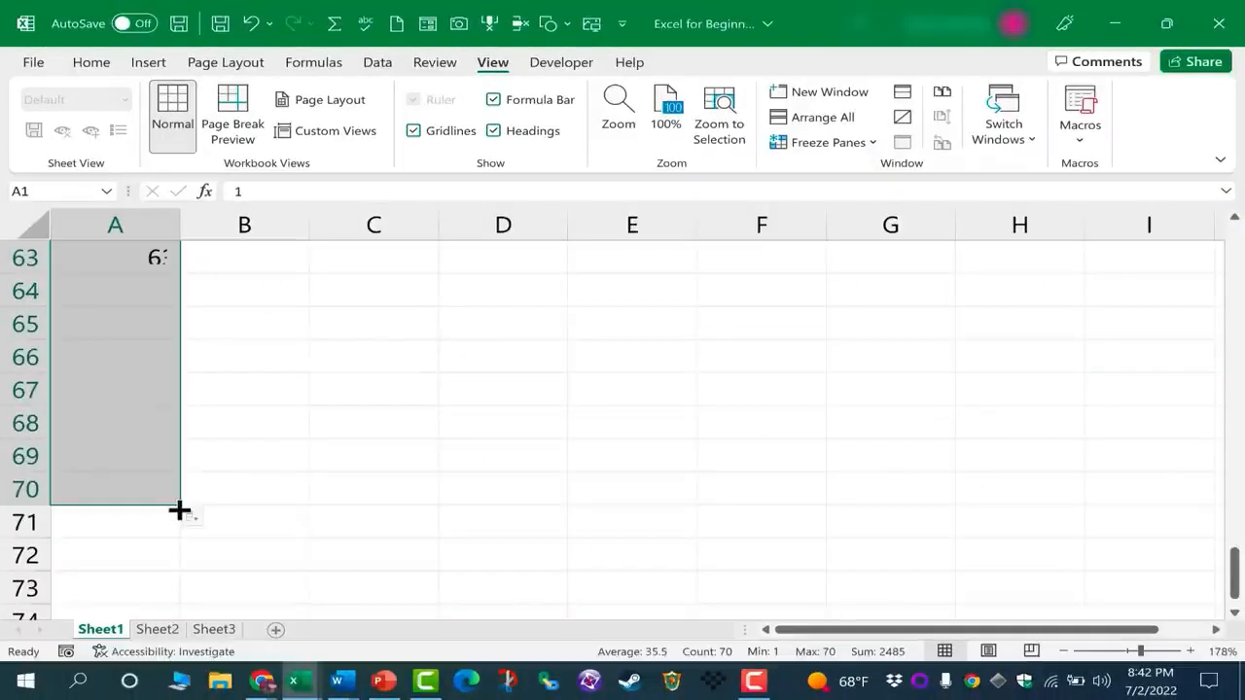
pyautogui.scroll(20, 207, 484)
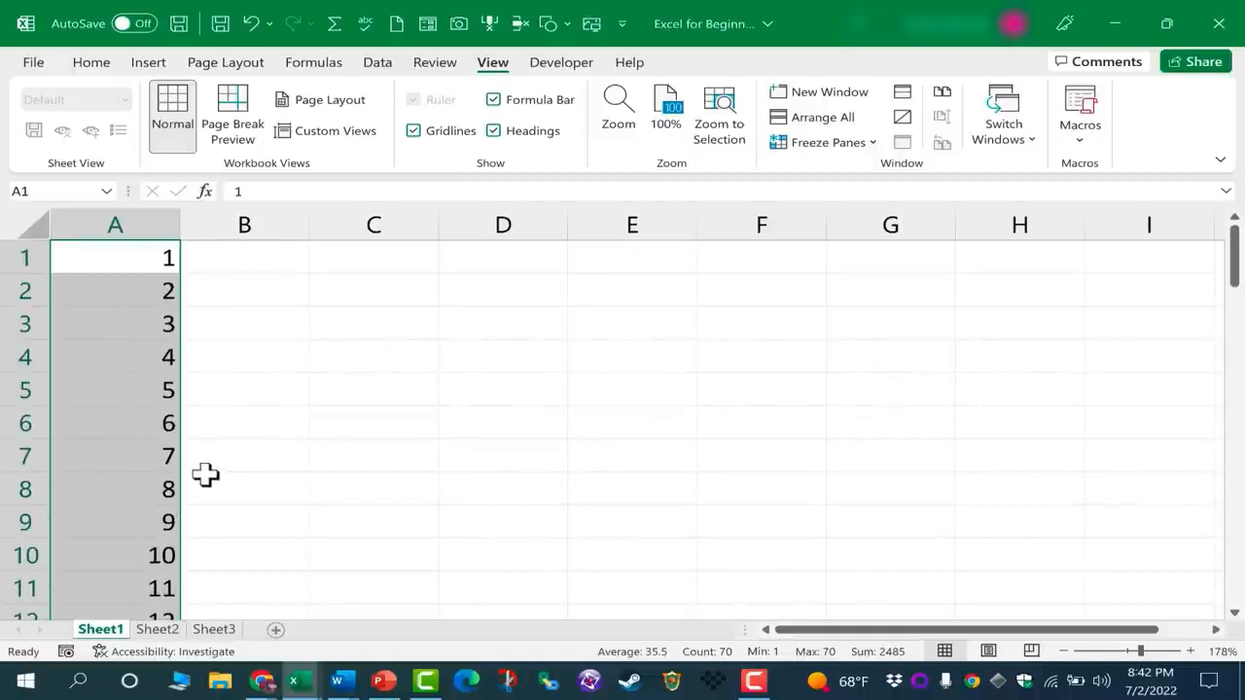
# Enter a first name in each of the cells B1, B2 and B3
pyautogui.click(266, 254)
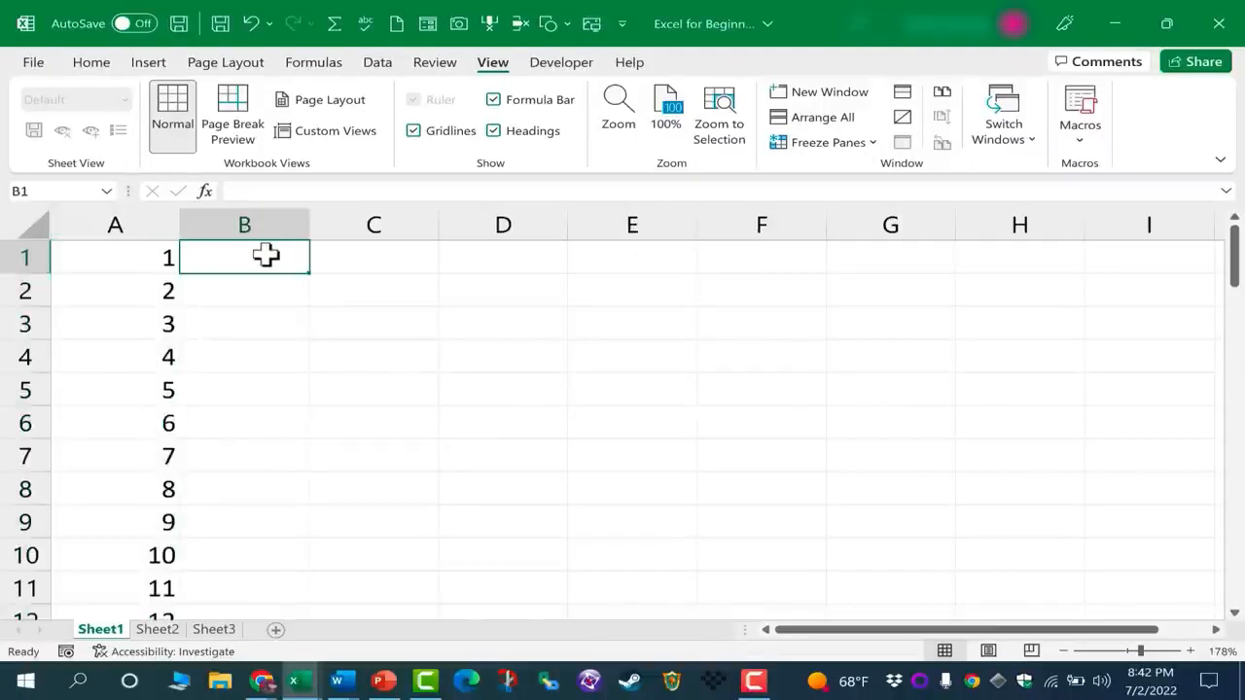
pyautogui.write('Julia')
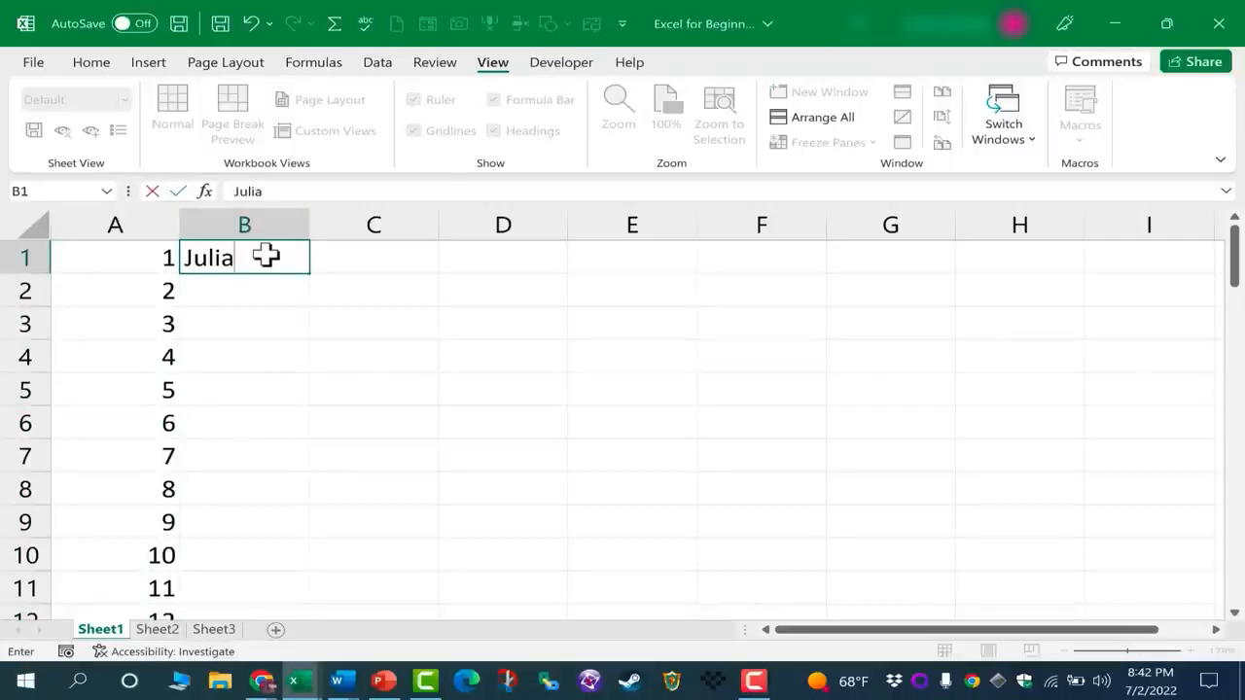
pyautogui.press('Return')
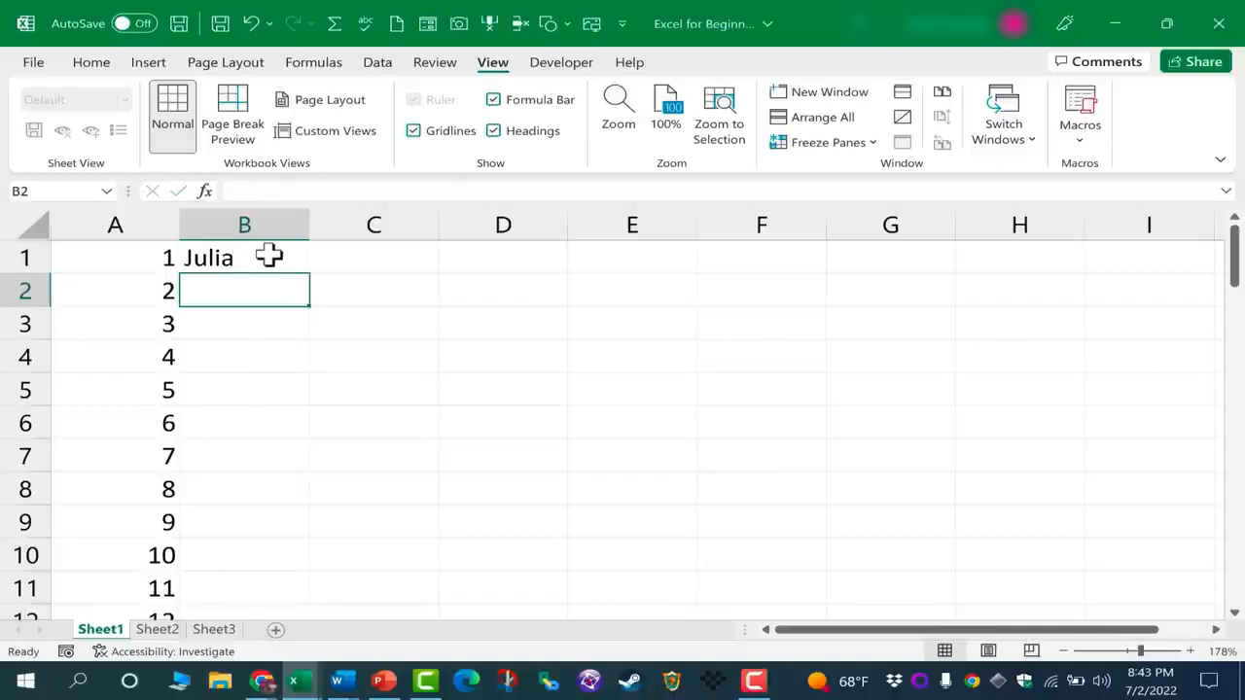
pyautogui.write('Ja')
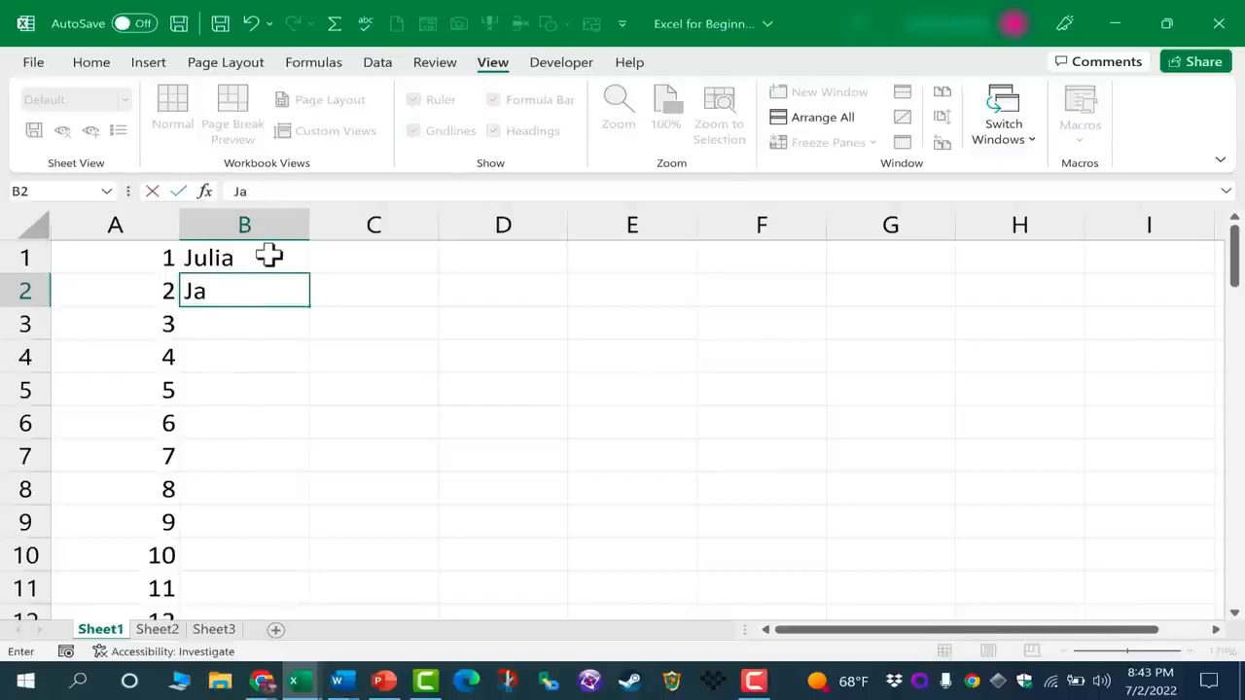
pyautogui.write('ms')
pyautogui.press('Return')
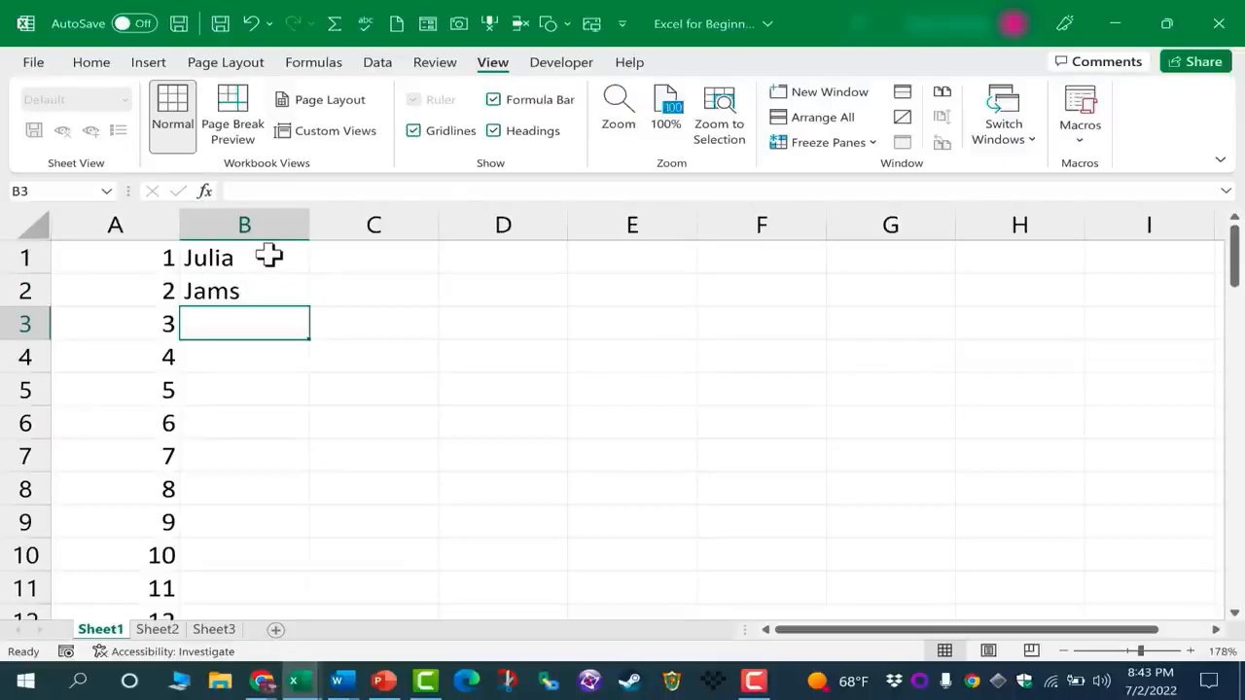
pyautogui.write('Amelia')
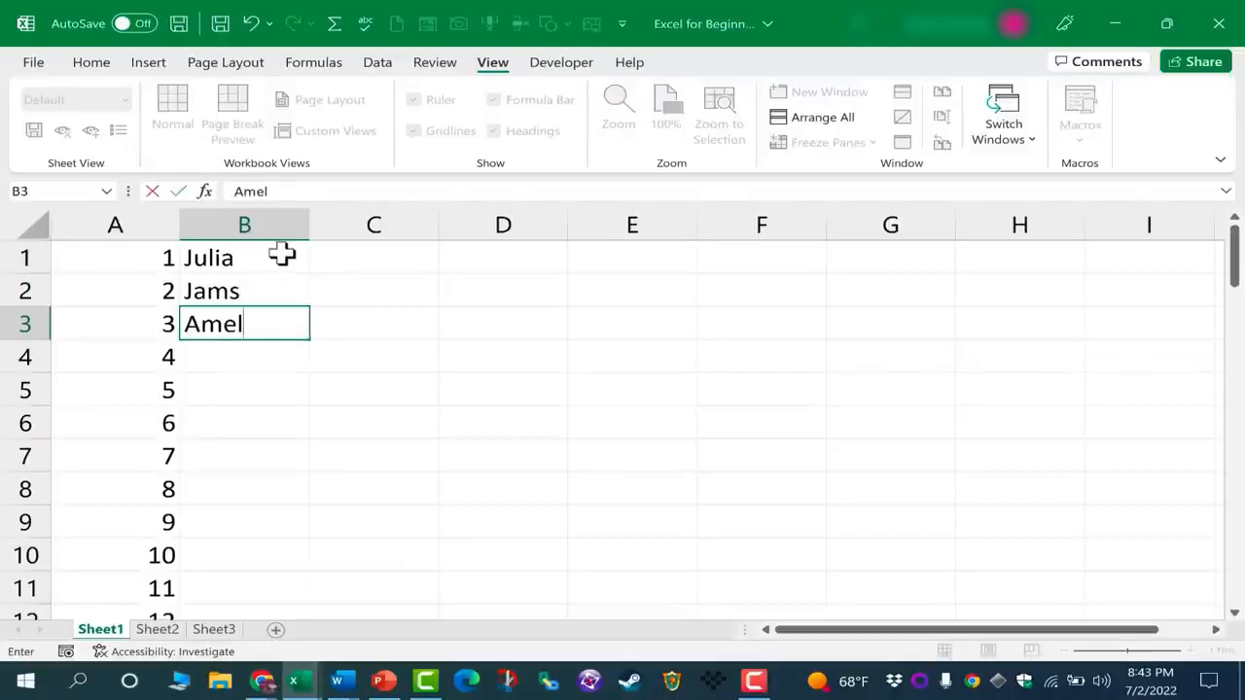
pyautogui.press('Return')
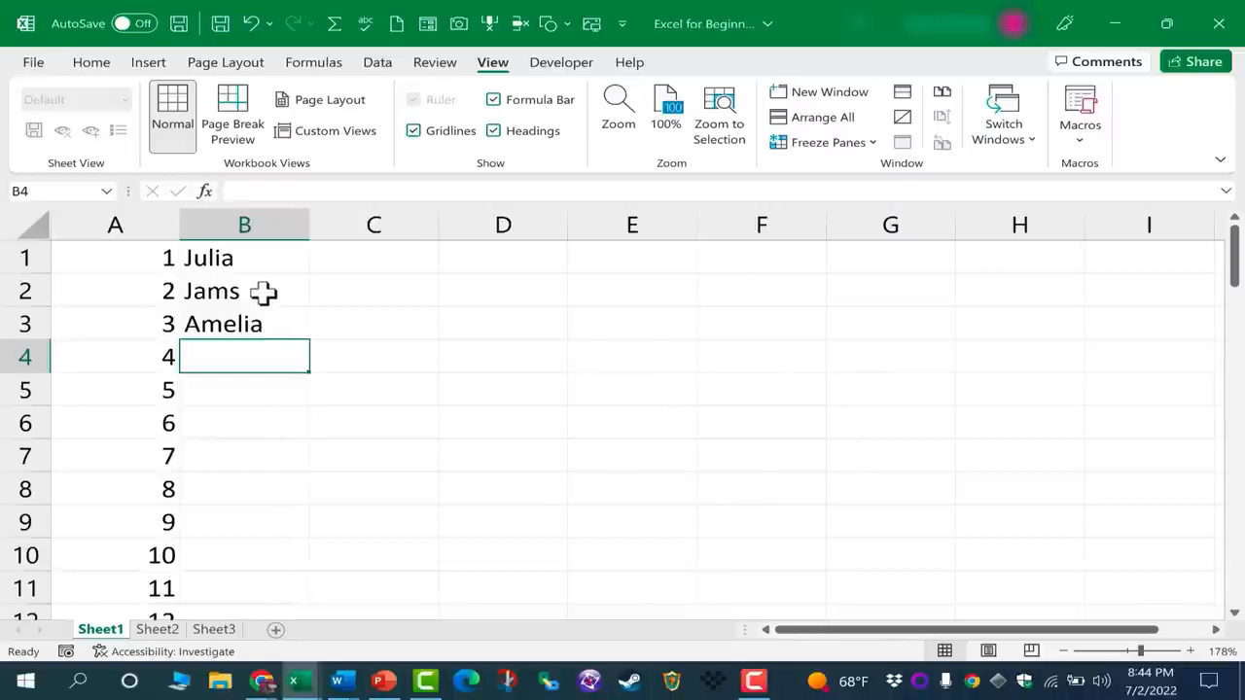
pyautogui.click(264, 291)
pyautogui.doubleClick(265, 294)
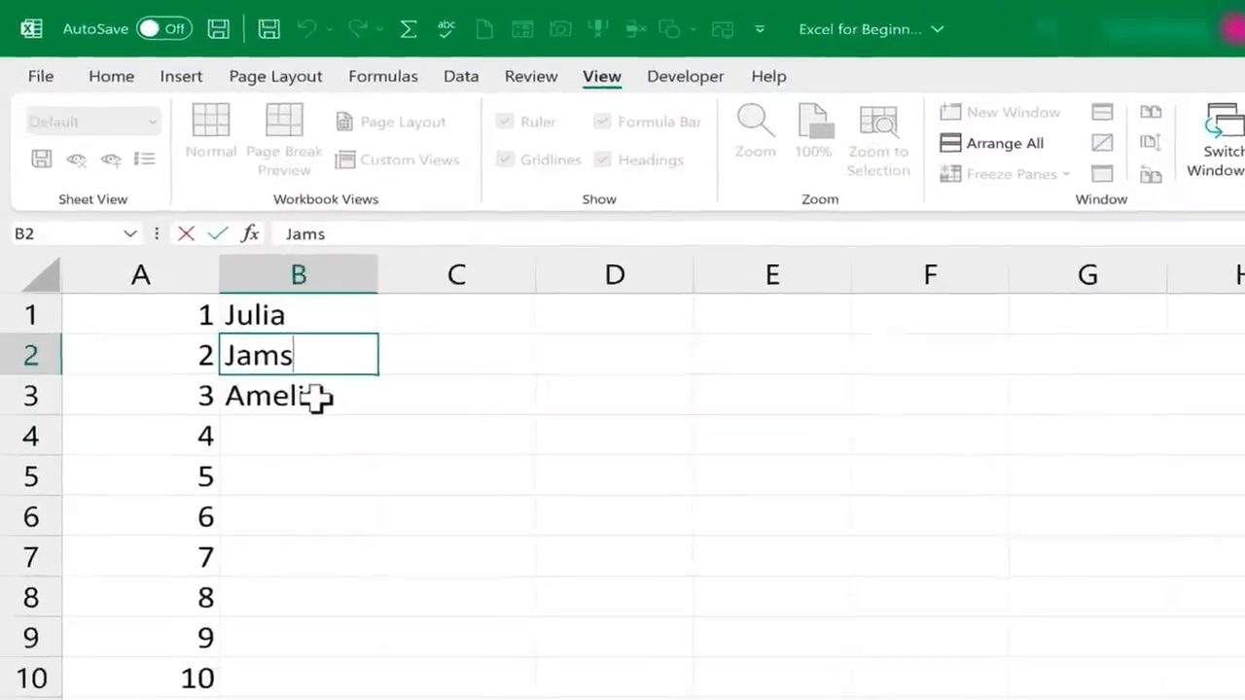
pyautogui.click(316, 396)
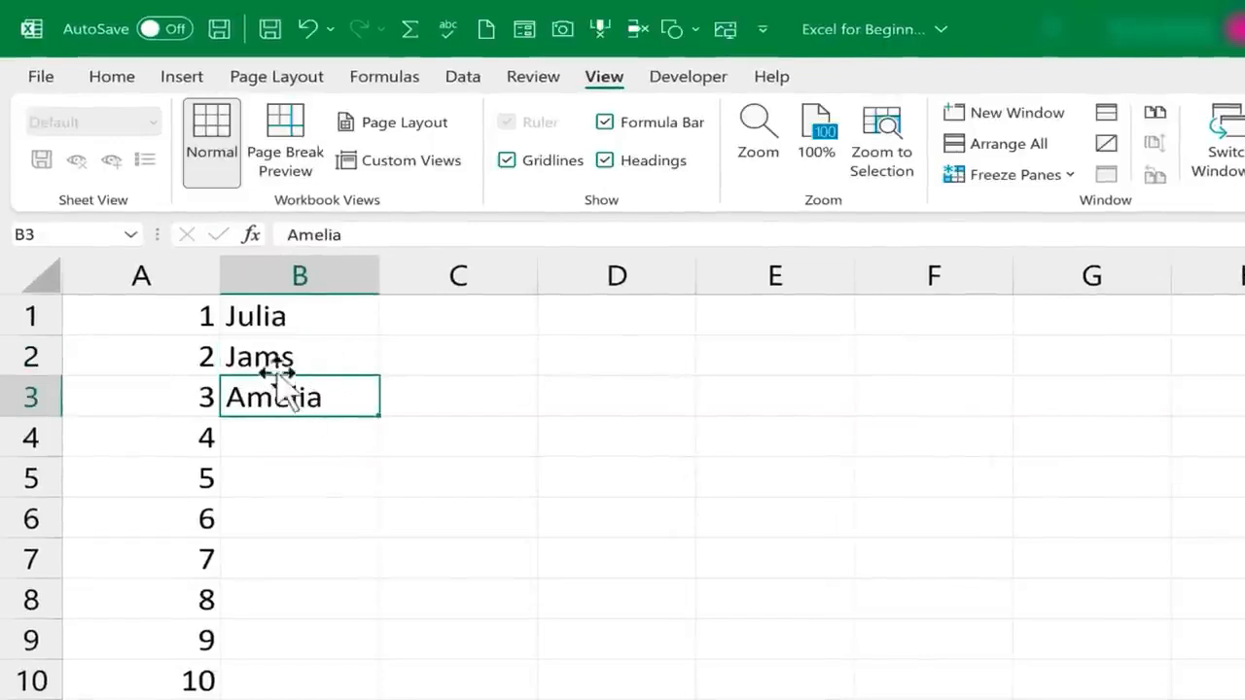
pyautogui.click(302, 354)
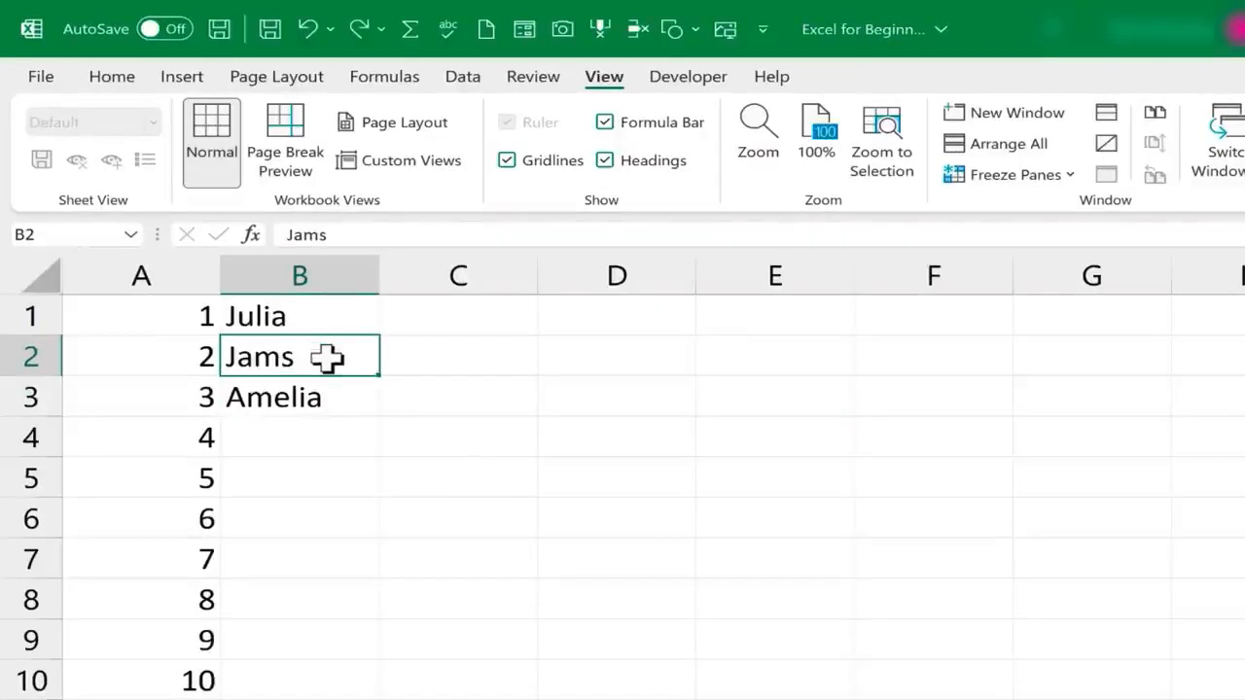
pyautogui.write('j')
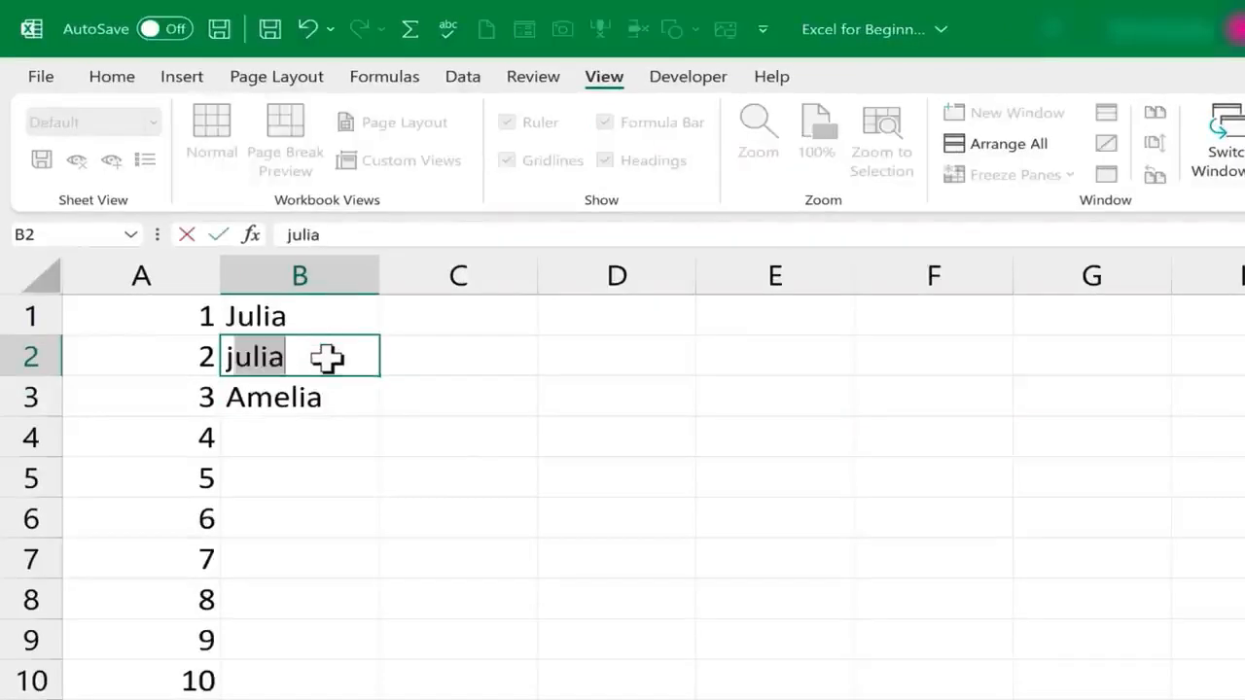
pyautogui.press('Escape')
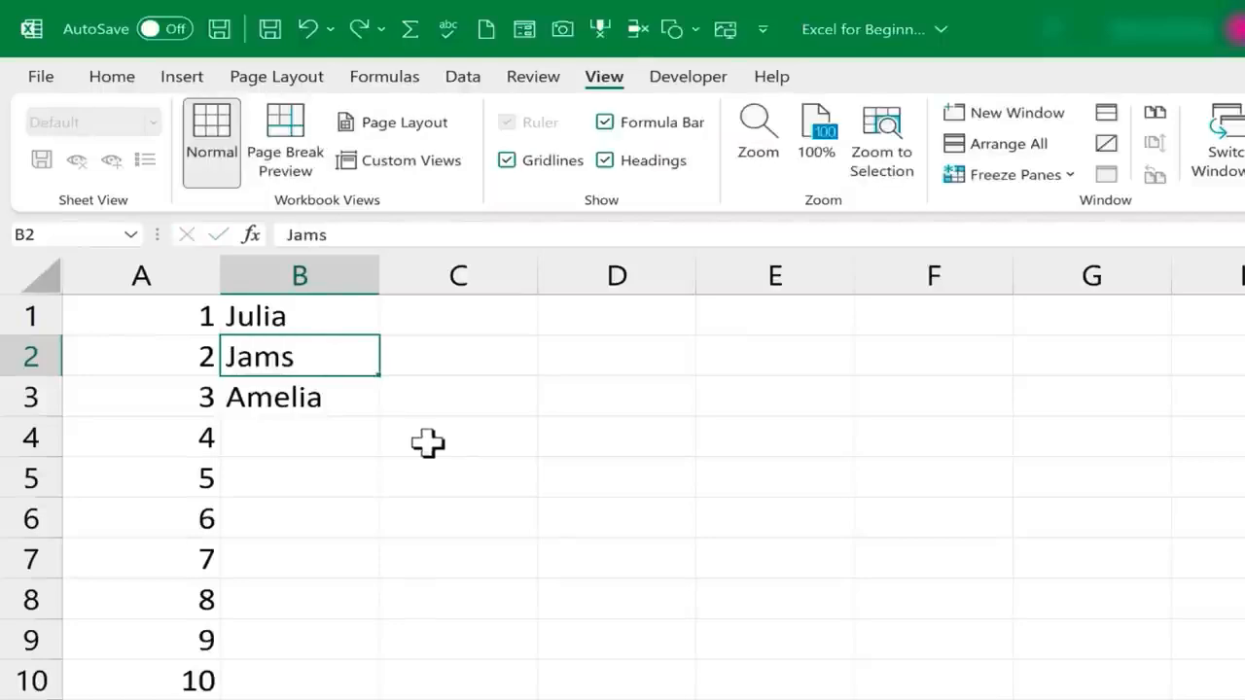
pyautogui.click(309, 395)
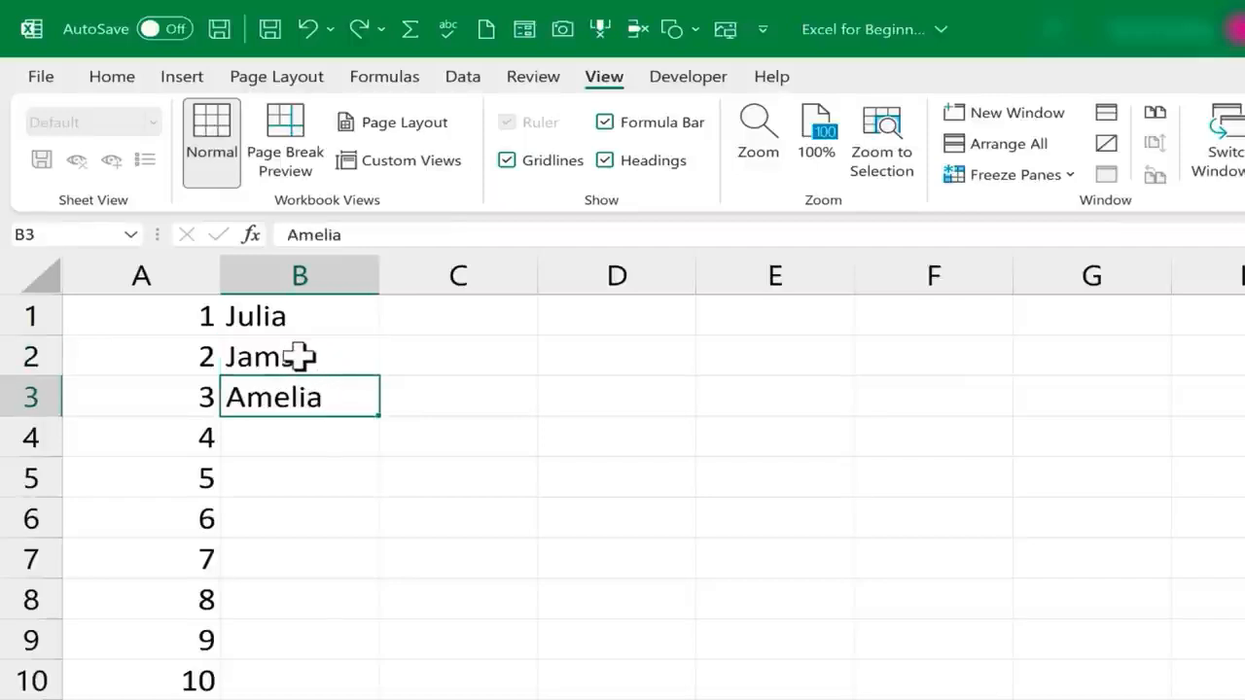
pyautogui.click(297, 360)
pyautogui.click(300, 397)
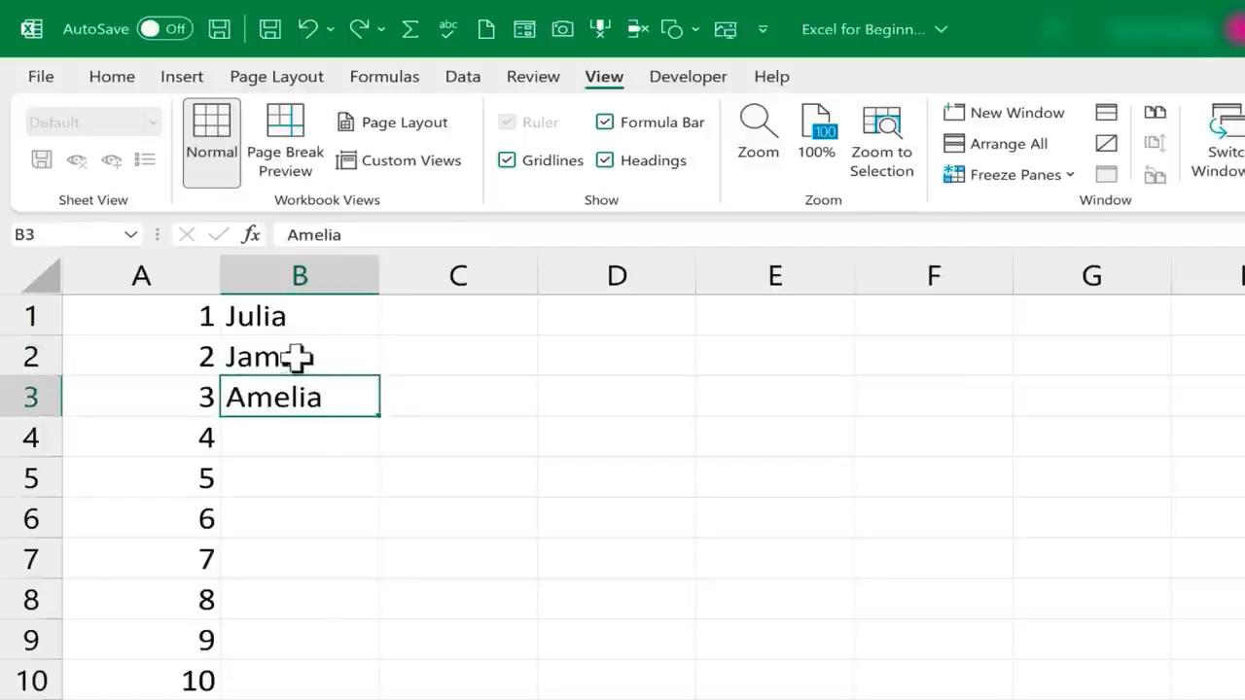
# Correct the misspelled first name in cell B2 by inserting the missing "e" before the final letter
pyautogui.doubleClick(285, 357)
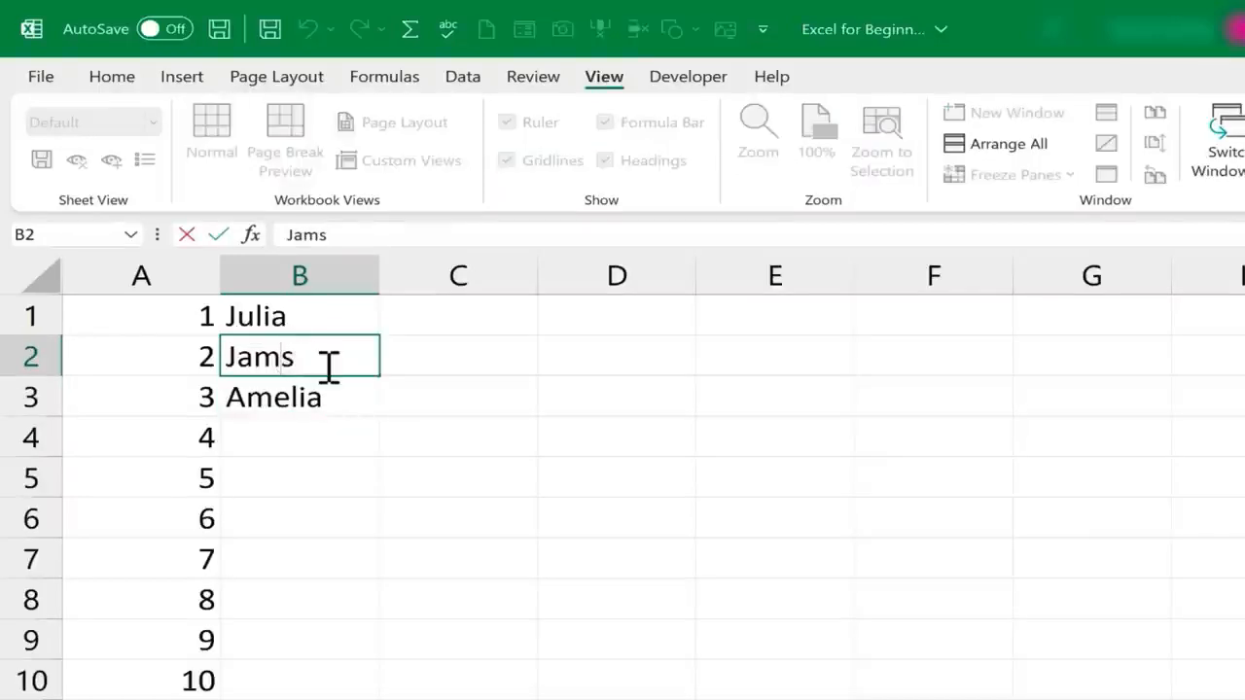
pyautogui.press('Left')
pyautogui.press('Left')
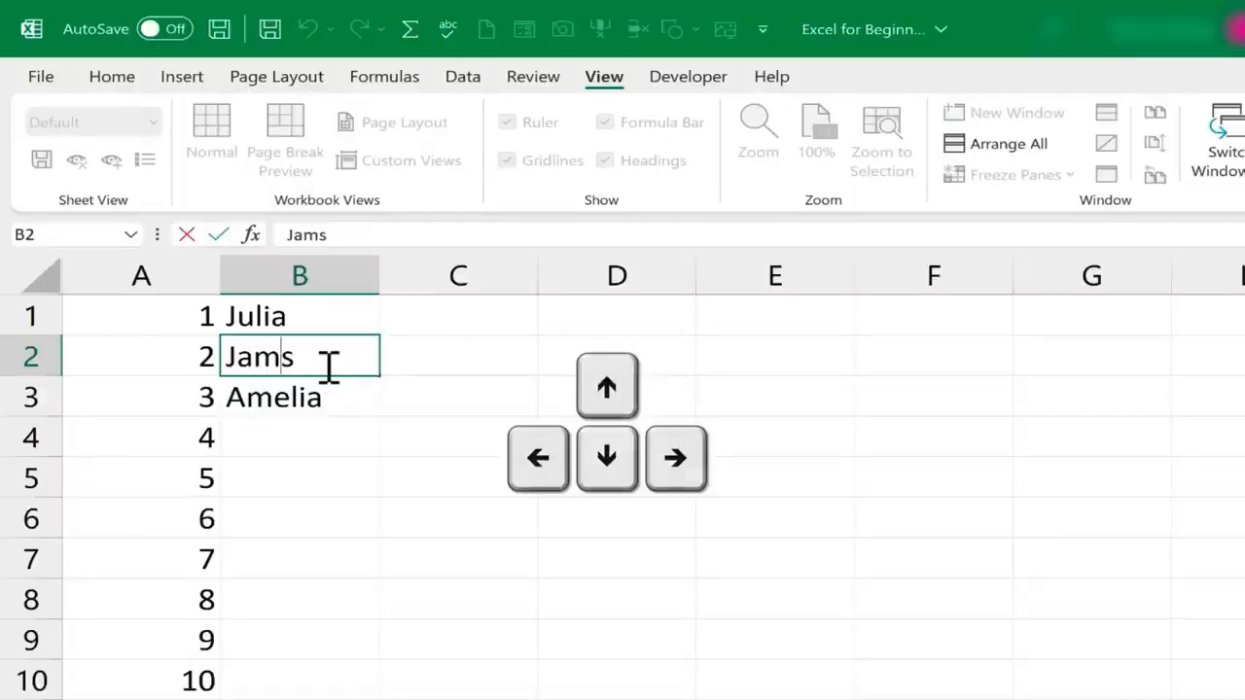
pyautogui.write('e')
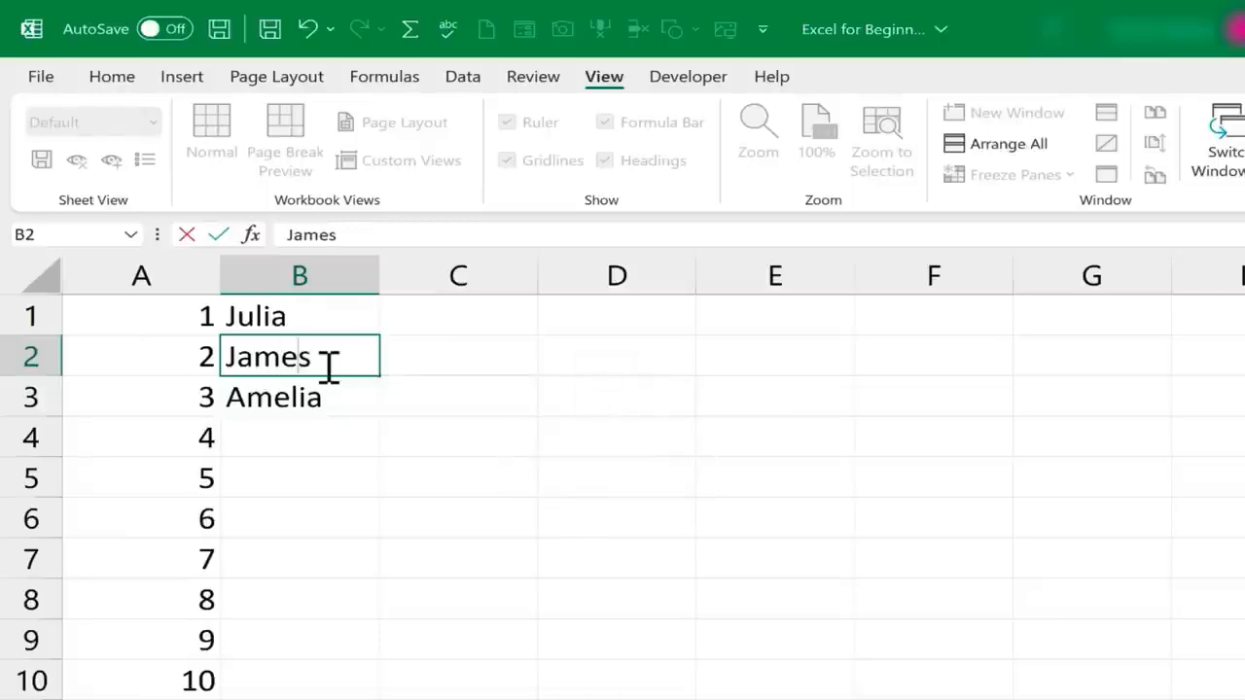
pyautogui.press('Return')
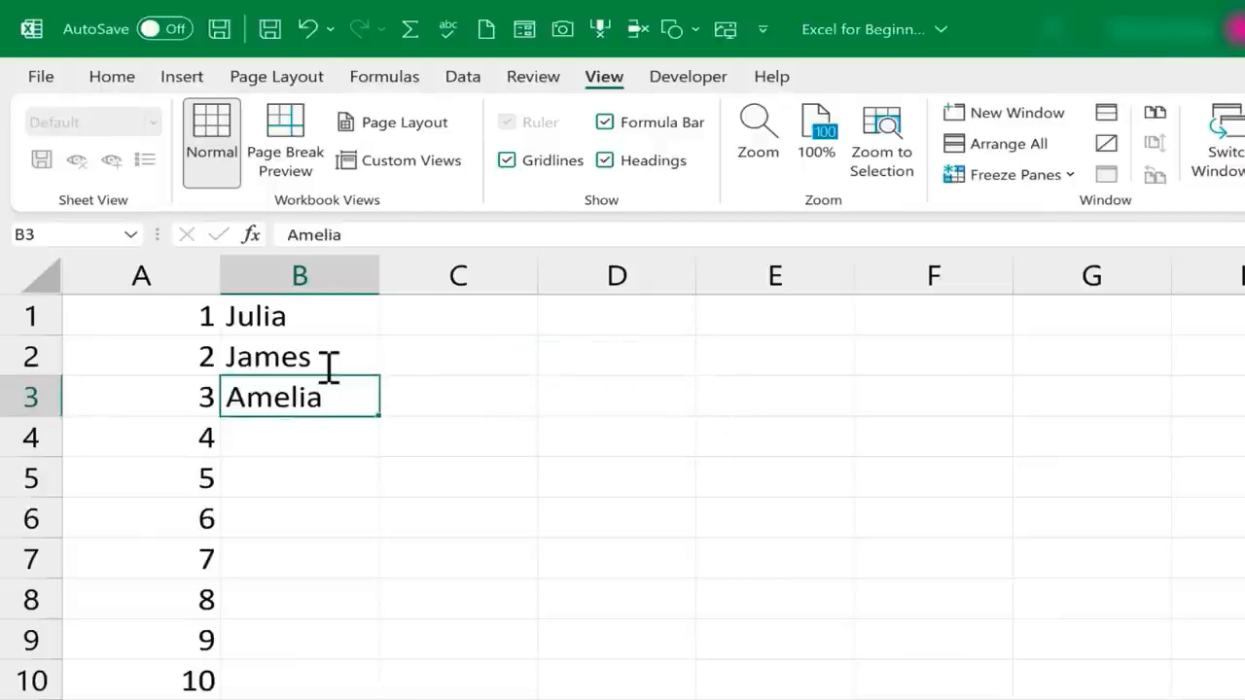
# Enter a first name in each of the cells B4 and B5
pyautogui.press('Return')
pyautogui.write('Freddy')
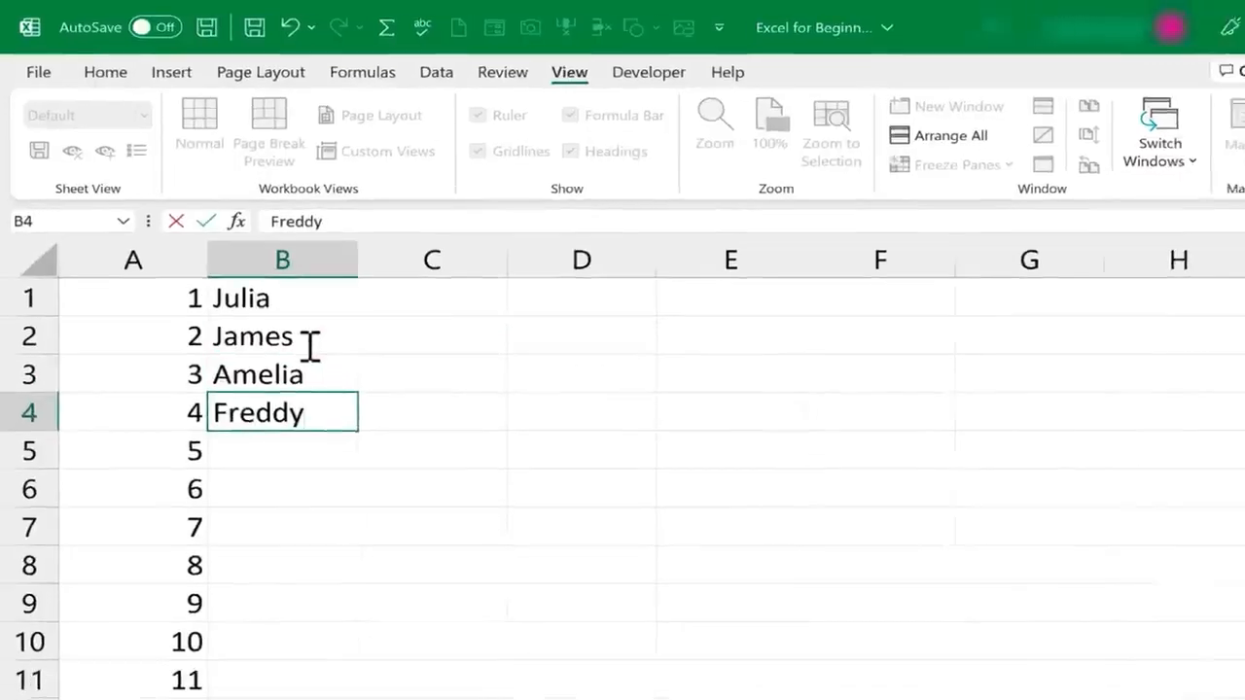
pyautogui.press('Return')
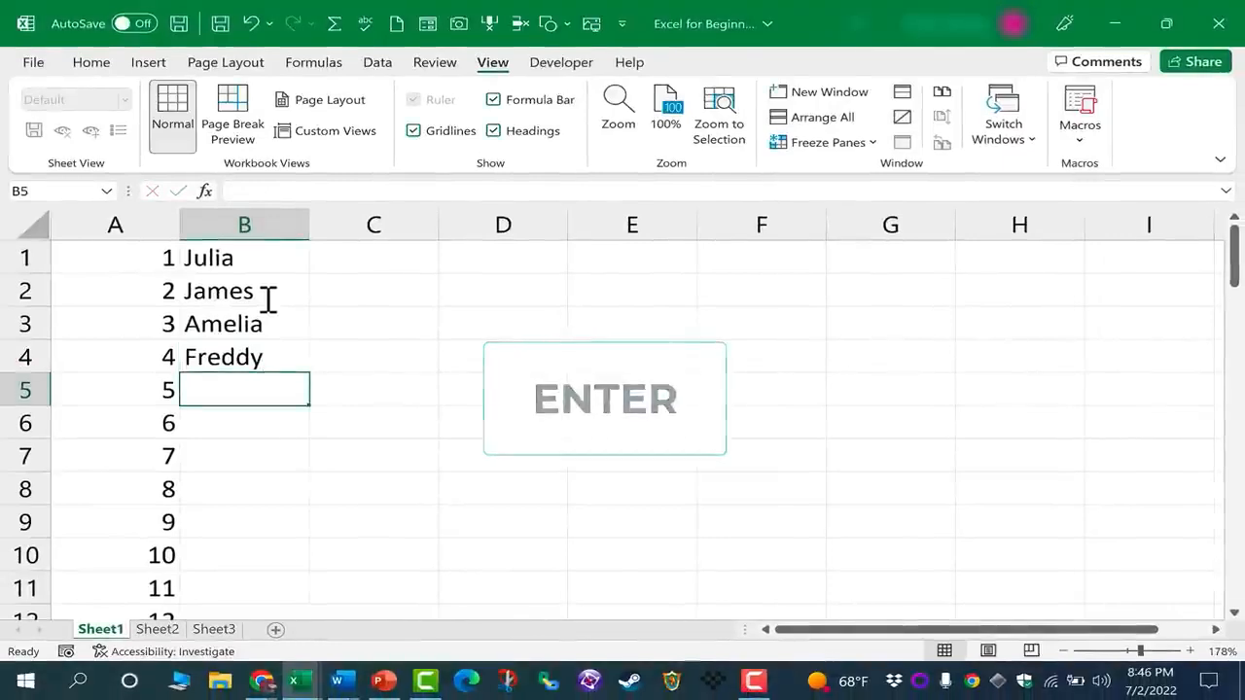
pyautogui.press('Return')
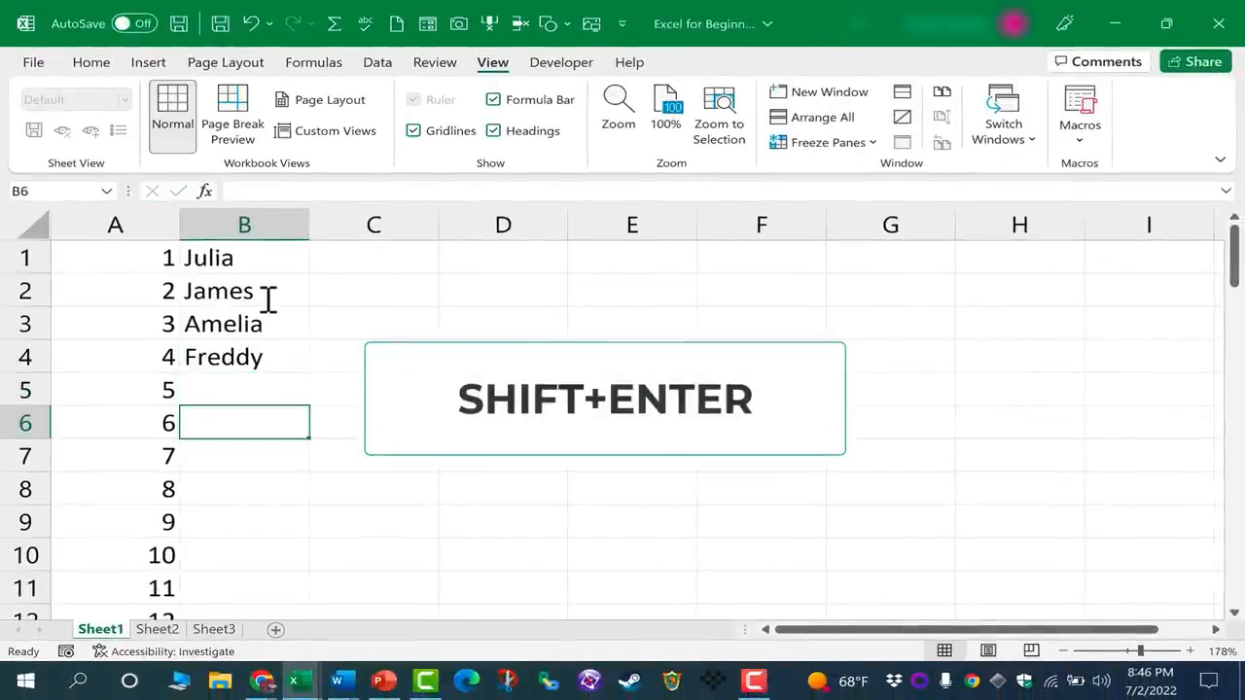
pyautogui.hotkey('shift', 'Return')
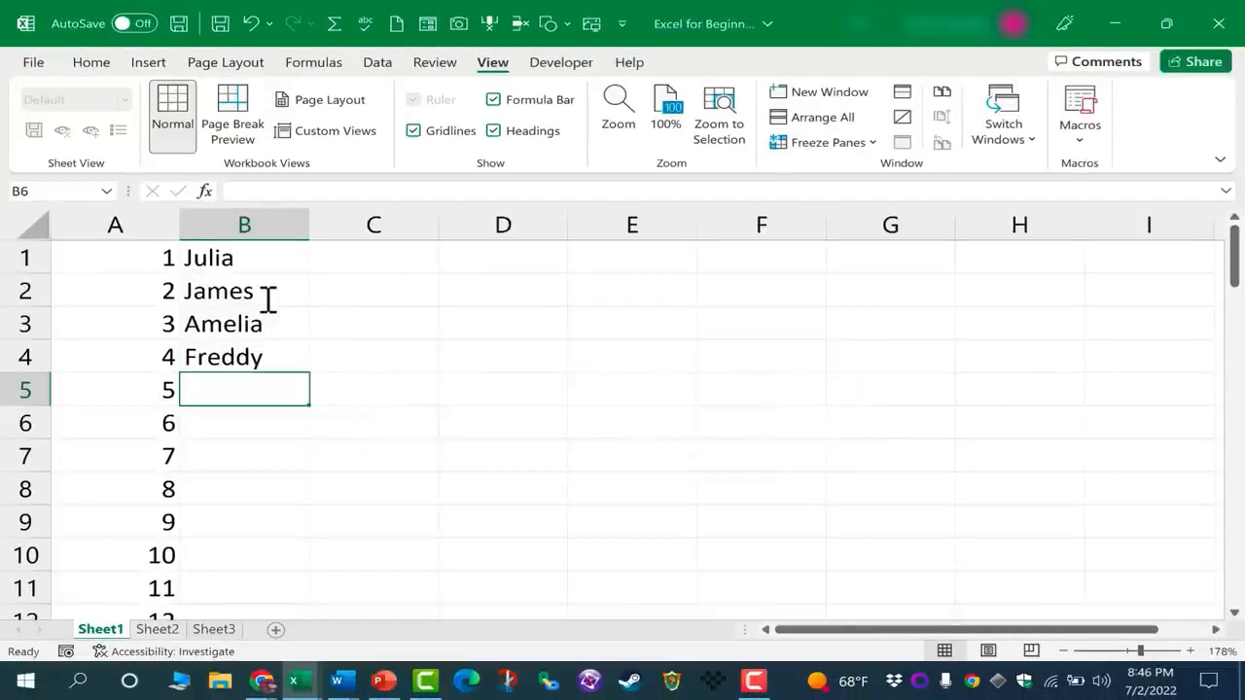
pyautogui.click(266, 299)
pyautogui.click(270, 392)
pyautogui.write('Jeff')
pyautogui.press('Return')
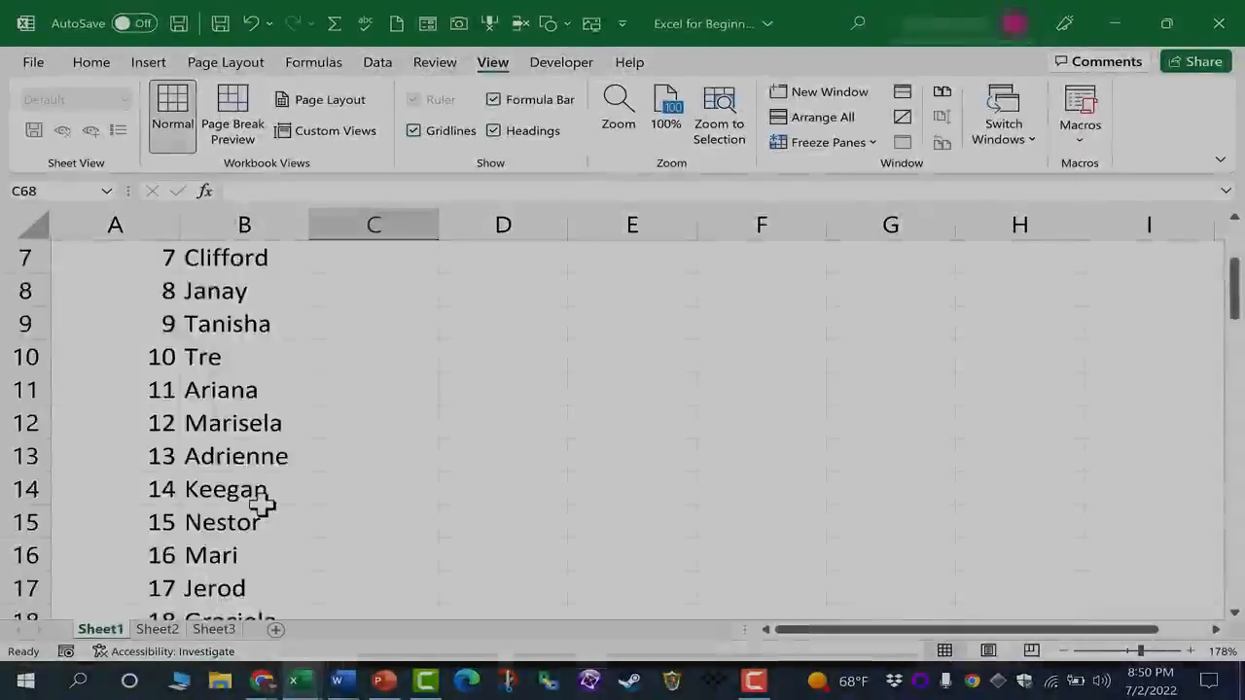
# Enter the number 15 in cell C1, beside the first name in the list
pyautogui.scroll(-4, 253, 500)
pyautogui.scroll(4, 248, 499)
pyautogui.scroll(2, 243, 496)
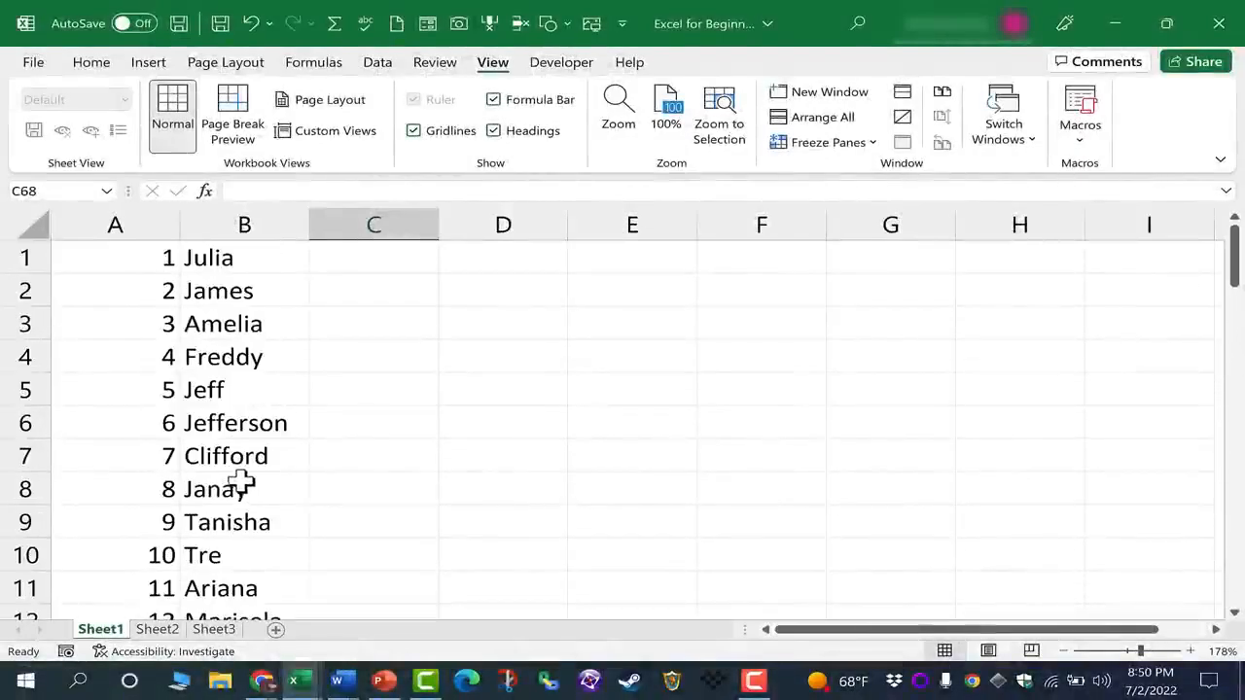
pyautogui.click(241, 258)
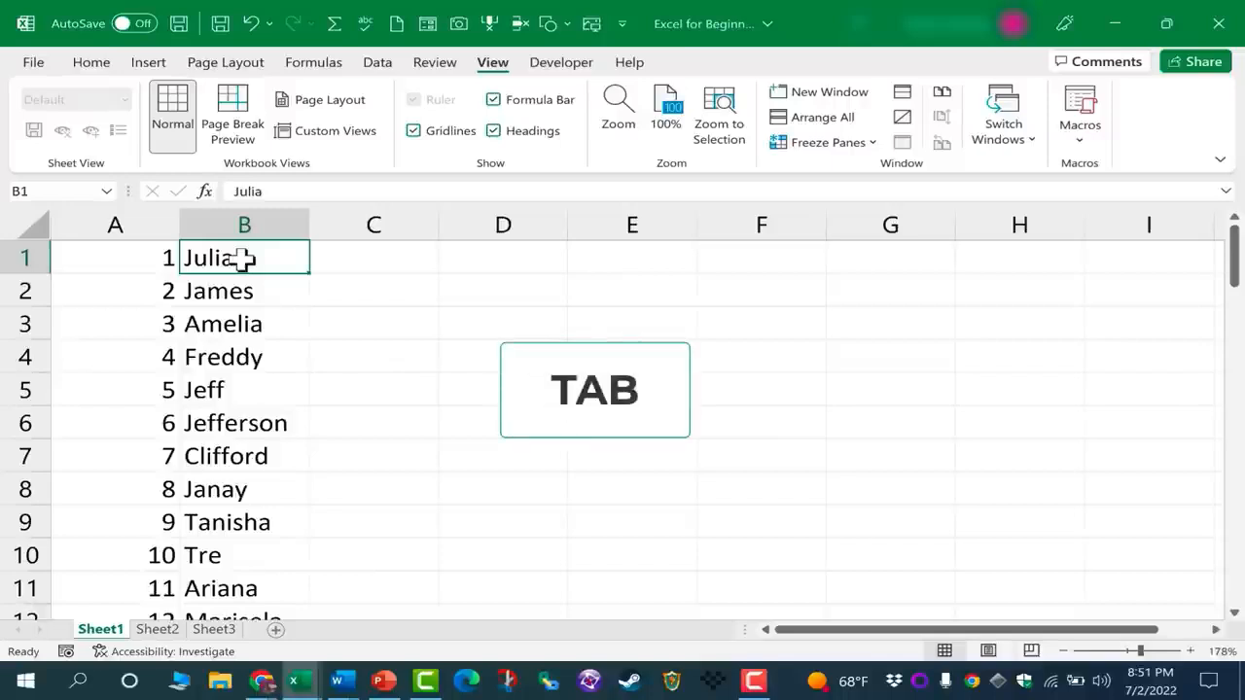
pyautogui.press('Tab')
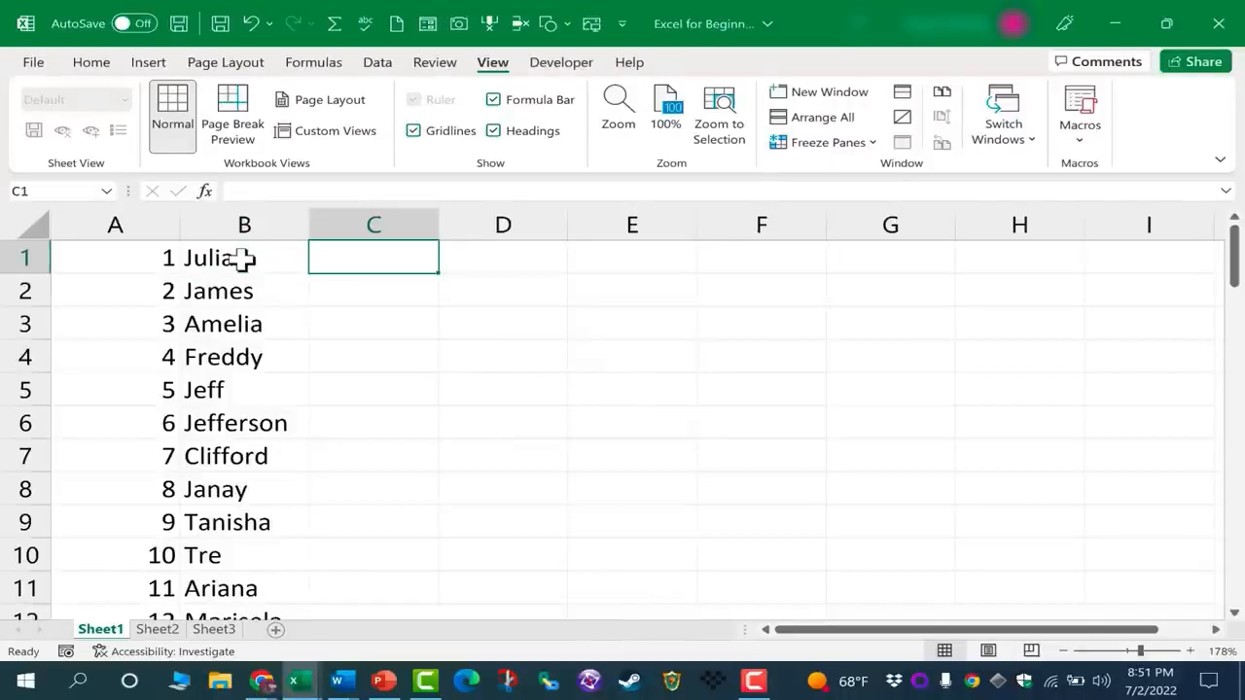
pyautogui.write('15')
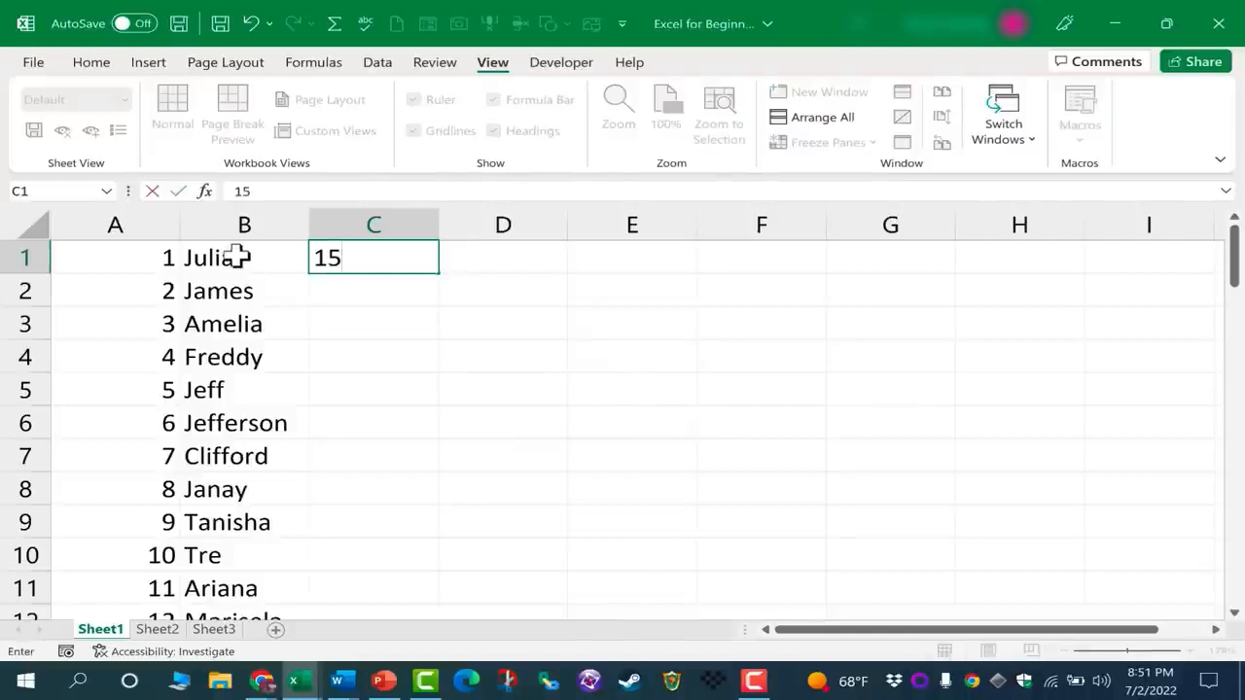
pyautogui.press('Return')
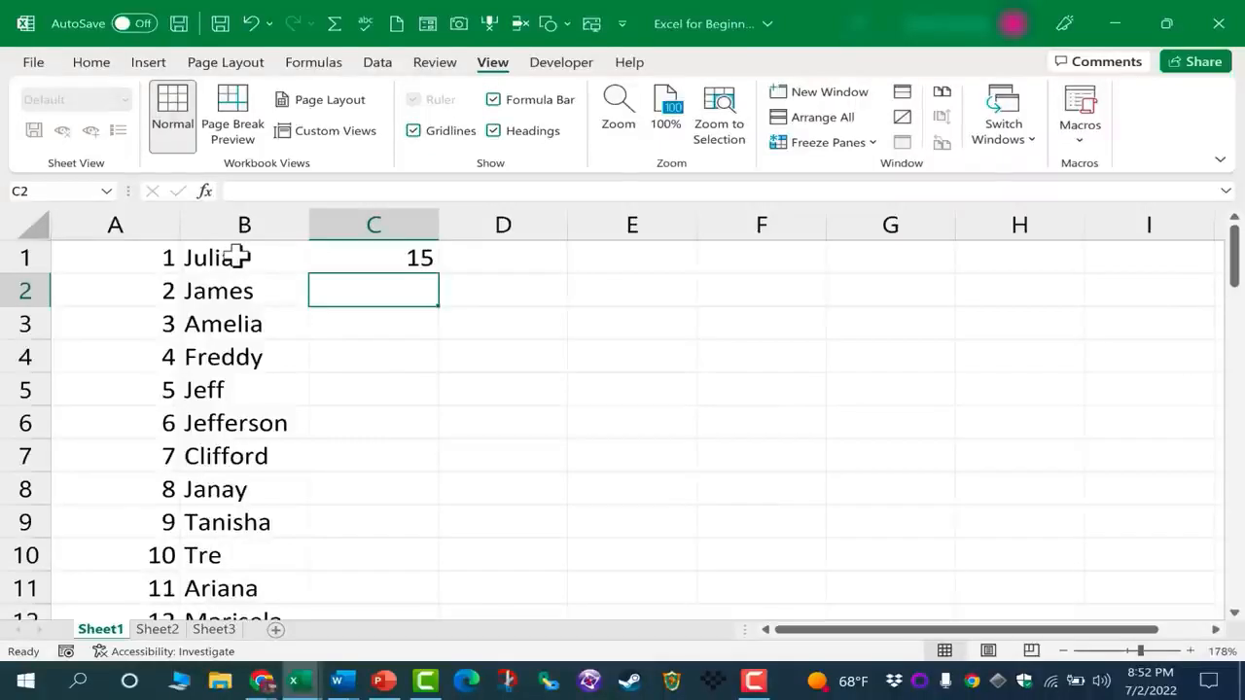
pyautogui.hotkey('shift', 'Tab')
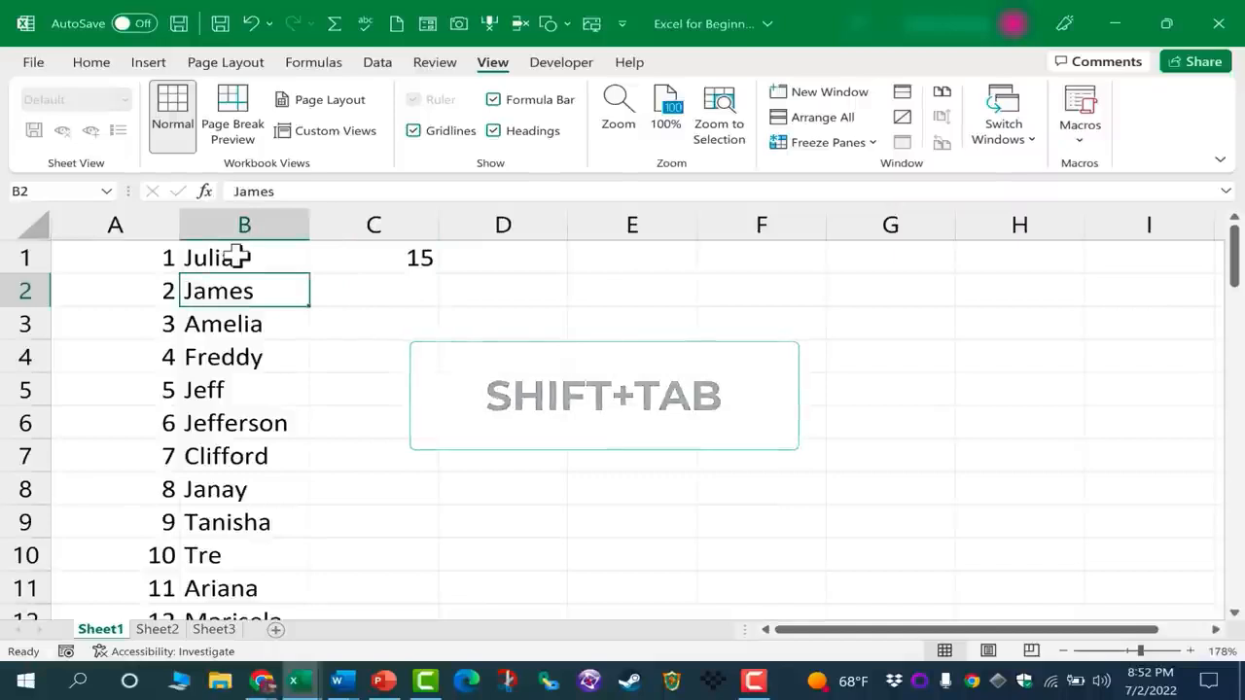
pyautogui.press('Return')
pyautogui.press('Up')
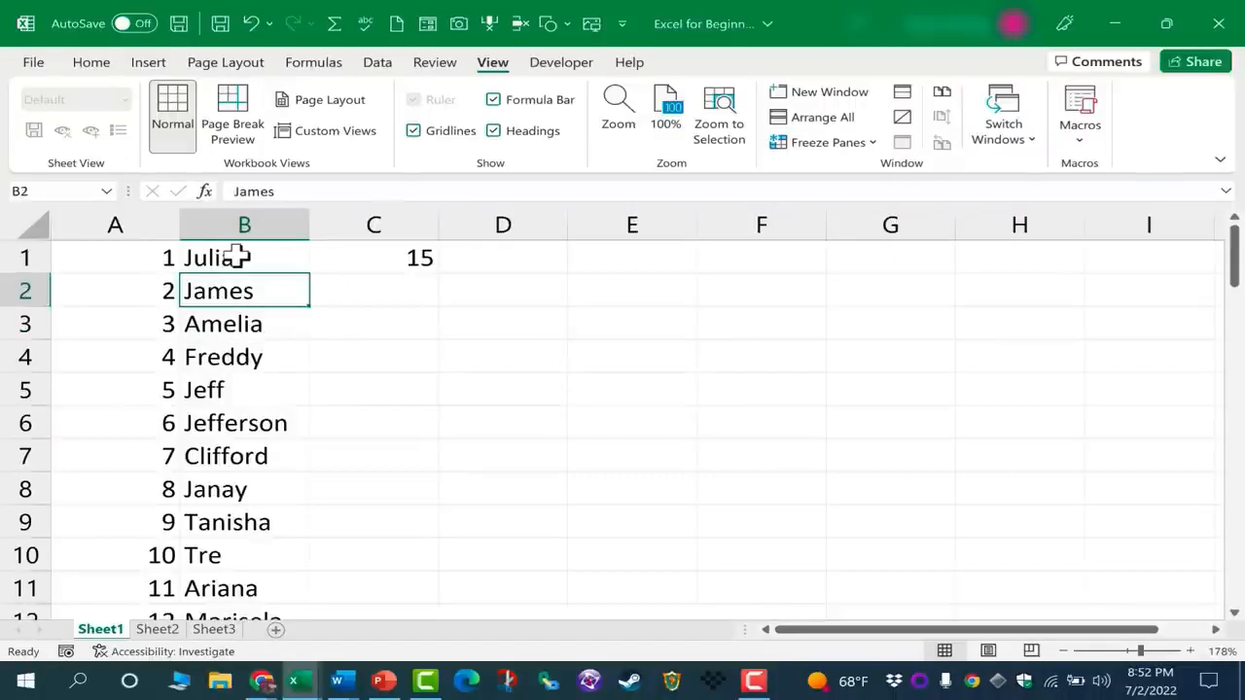
pyautogui.press('Tab')
pyautogui.hotkey('shift', 'Tab')
pyautogui.press('Up')
# Enter the number 160 in cell D1
pyautogui.press('Tab')
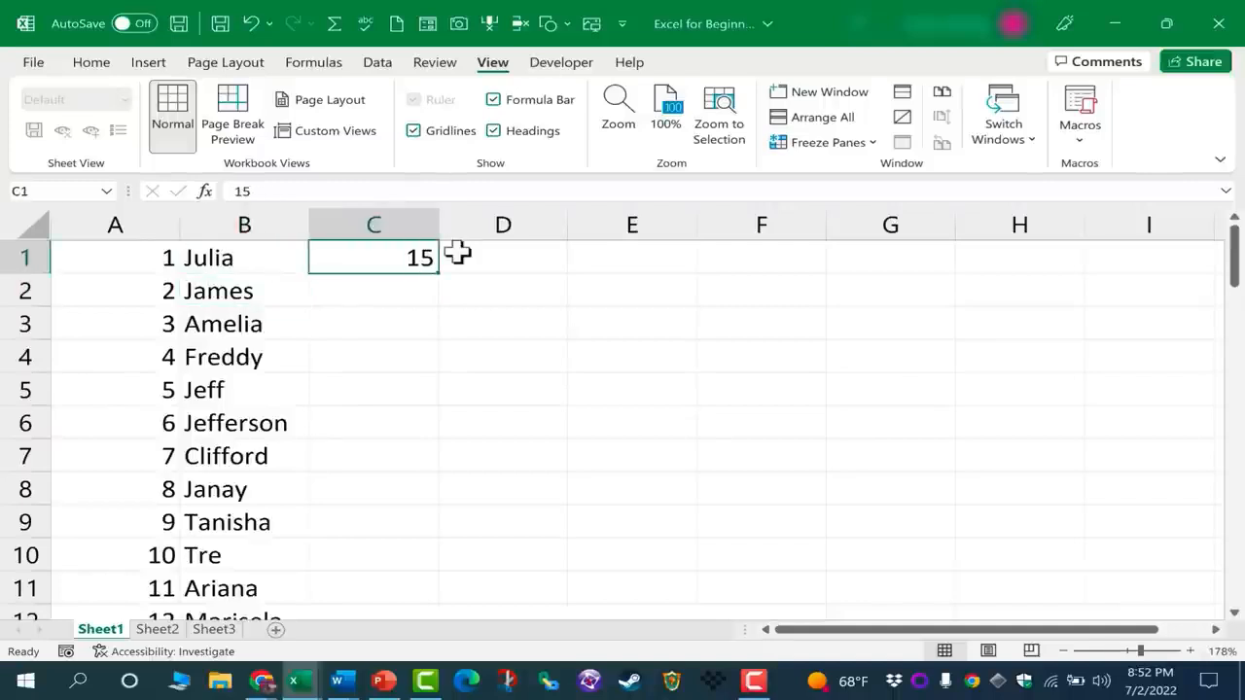
pyautogui.press('Tab')
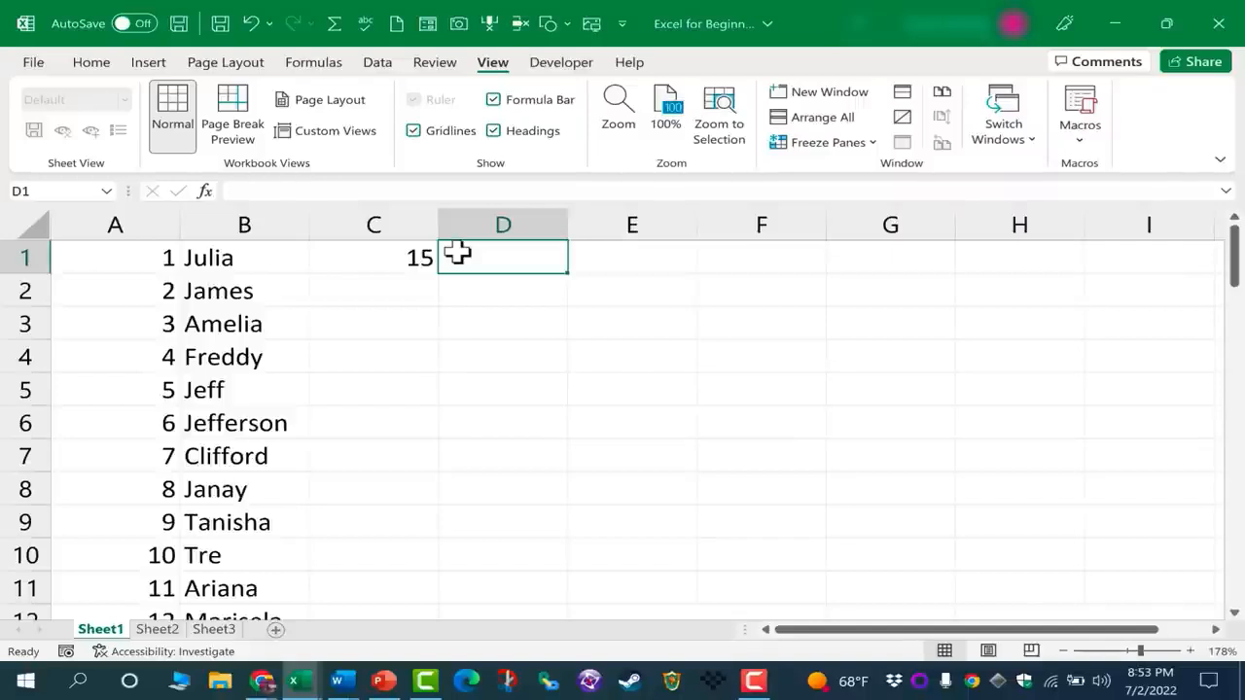
pyautogui.write('160')
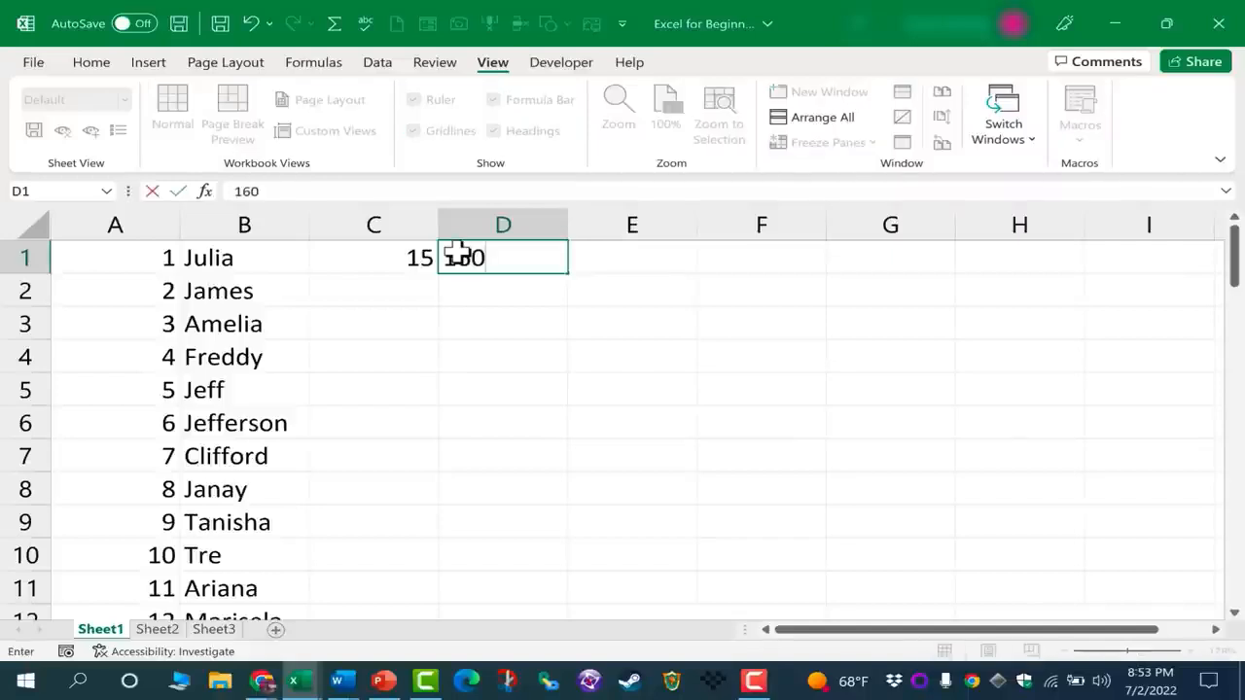
pyautogui.press('Tab')
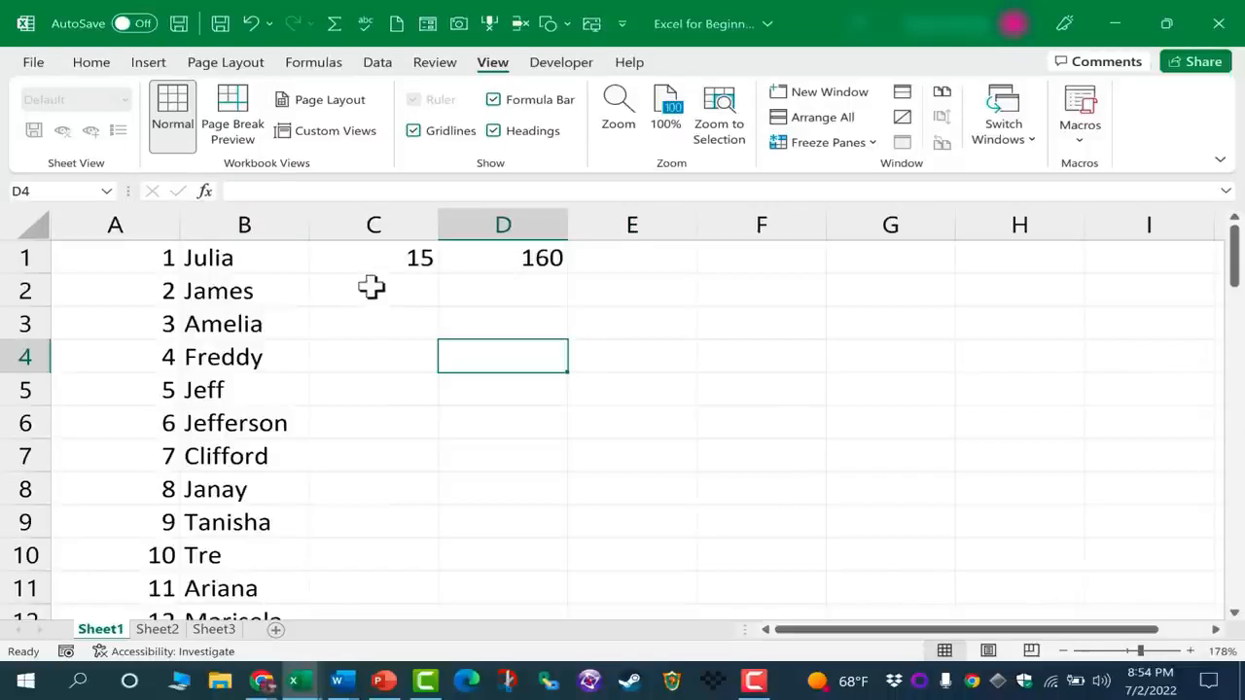
pyautogui.click(362, 277)
pyautogui.doubleClick(243, 284)
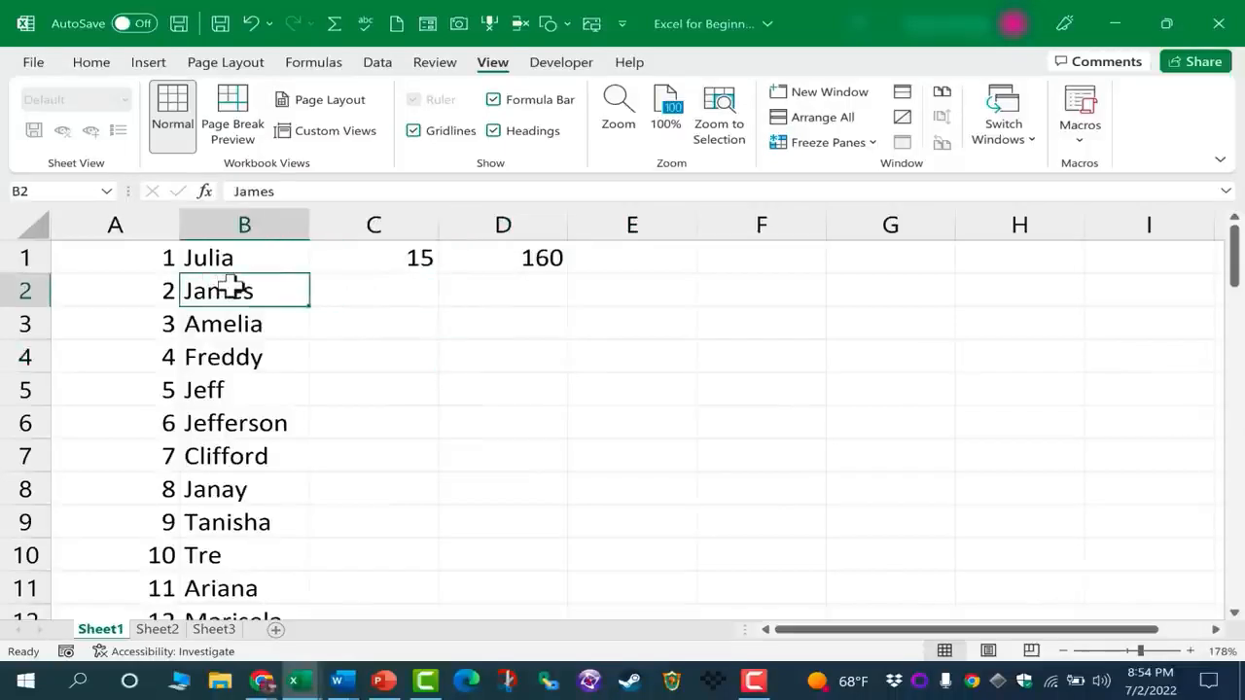
pyautogui.click(370, 287)
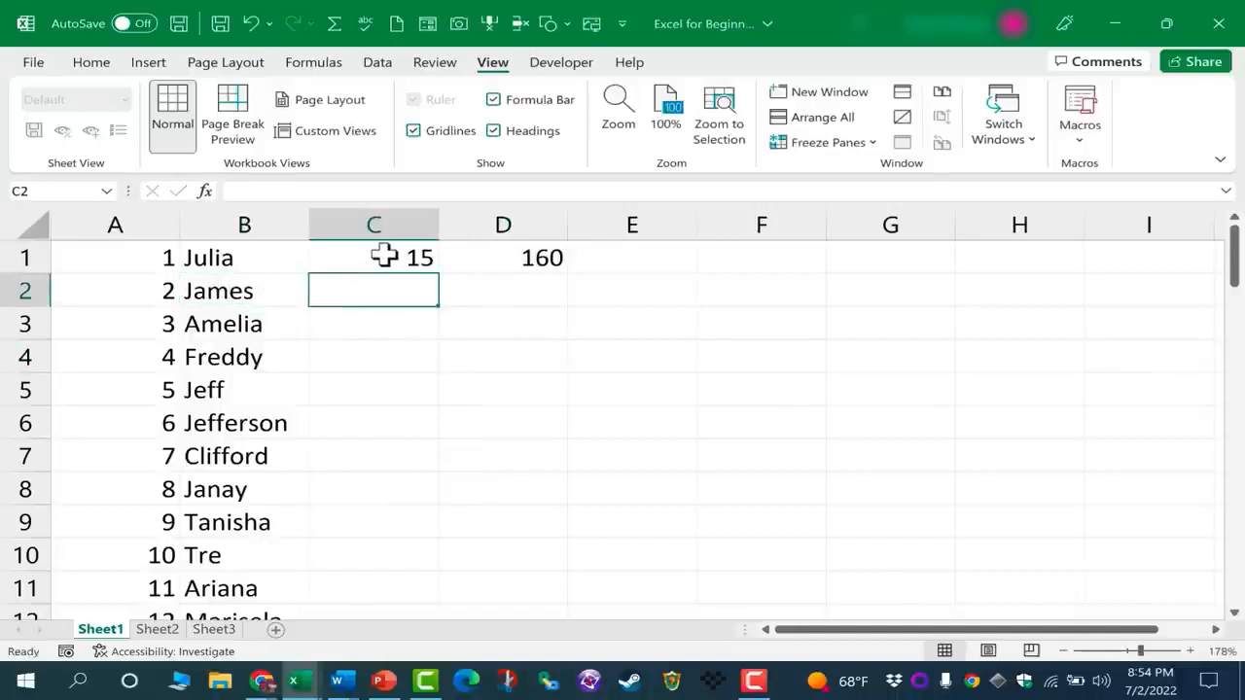
pyautogui.click(408, 257)
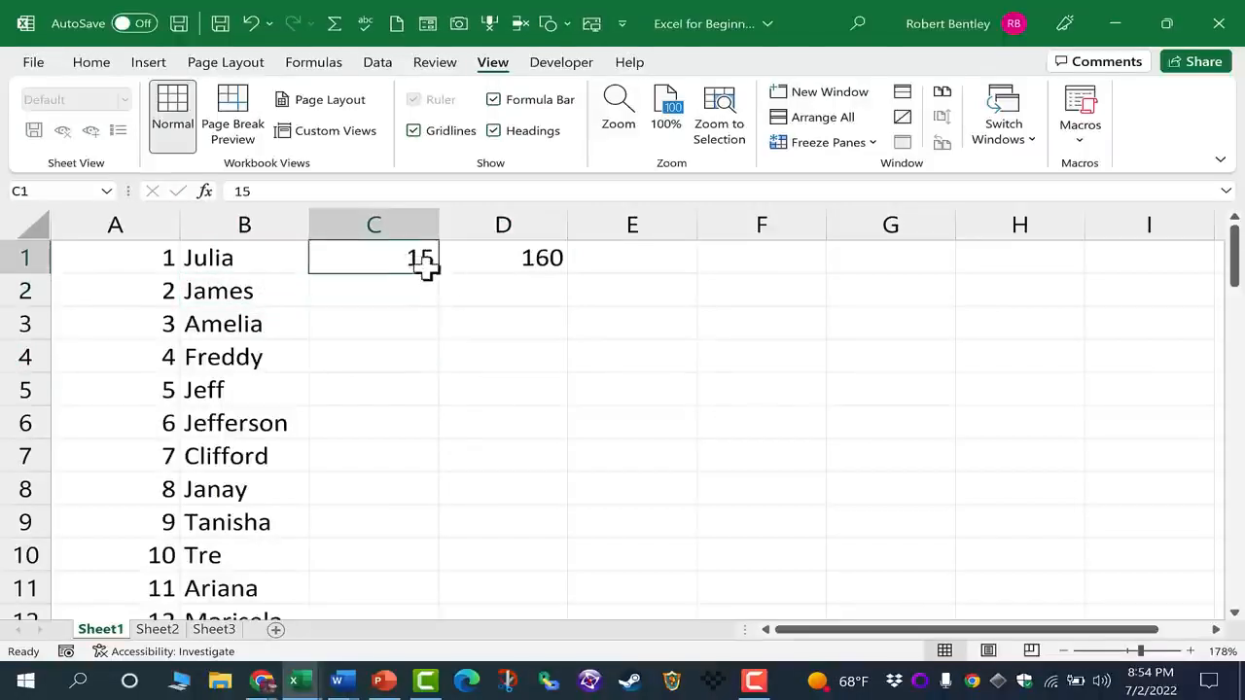
pyautogui.moveTo(244, 253); pyautogui.dragTo(259, 416)
# Copy the value in cell C1 and paste it into cell C2
pyautogui.click(392, 258)
pyautogui.hotkey('ctrl', 'c')
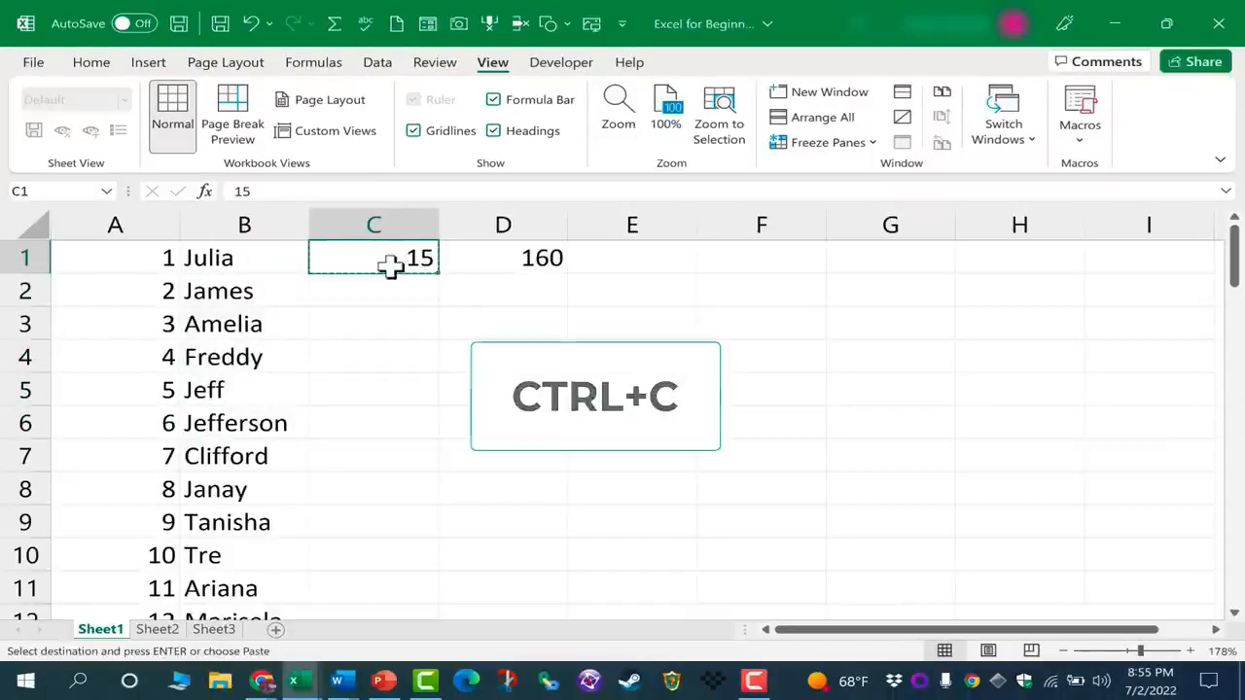
pyautogui.click(100, 68)
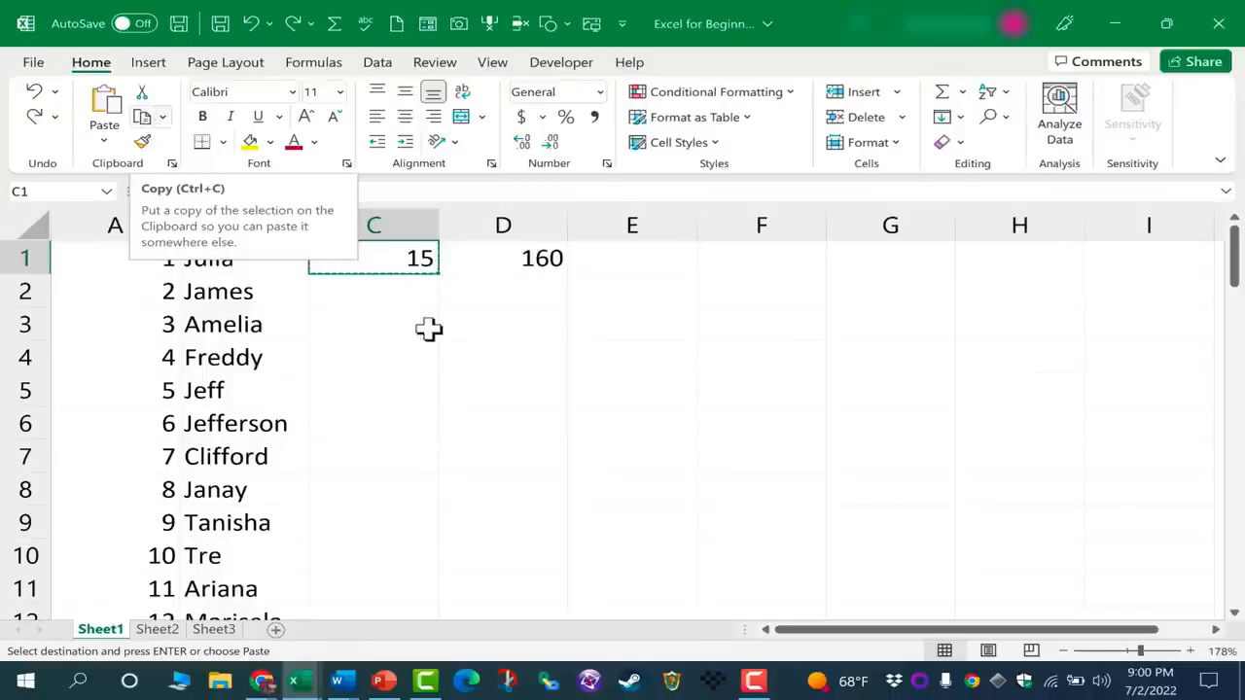
pyautogui.rightClick(418, 258)
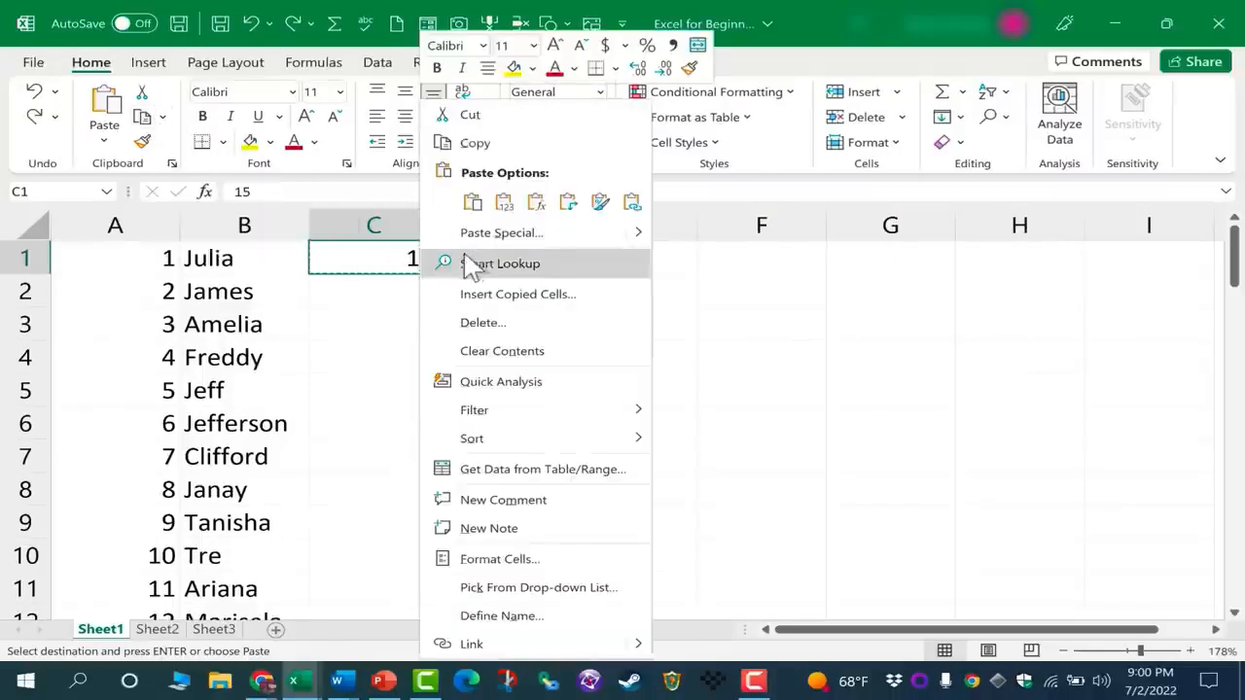
pyautogui.click(416, 267)
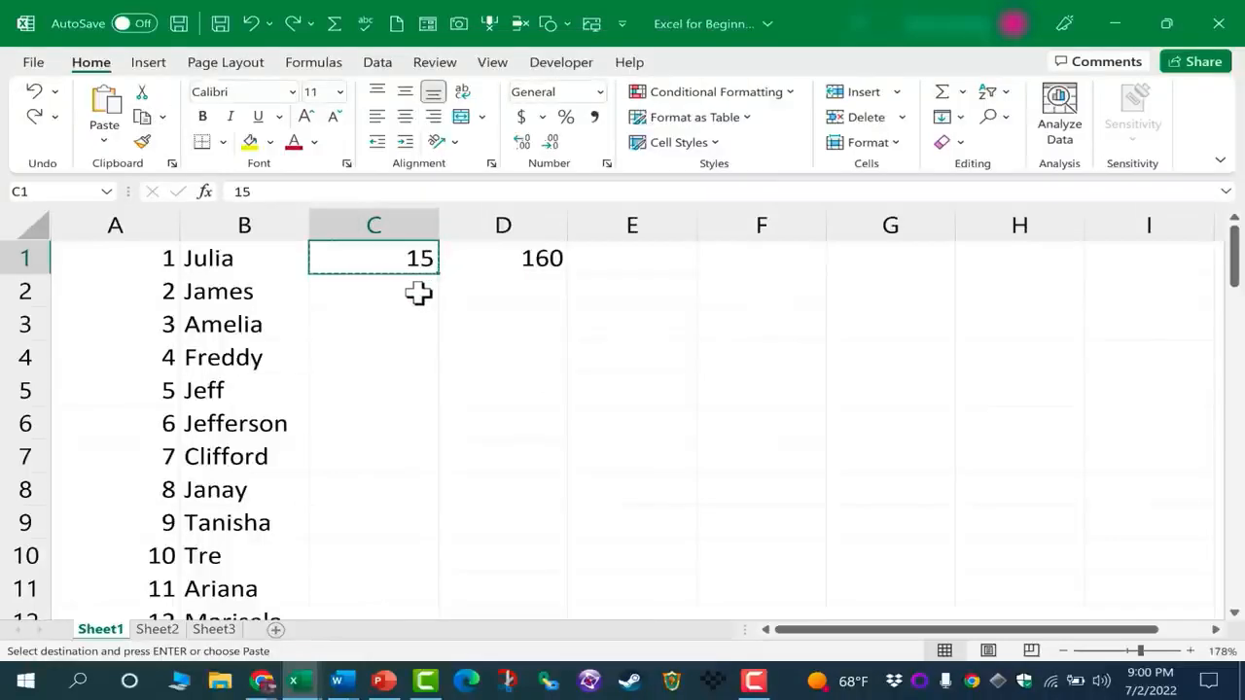
pyautogui.click(418, 293)
pyautogui.hotkey('ctrl', 'v')
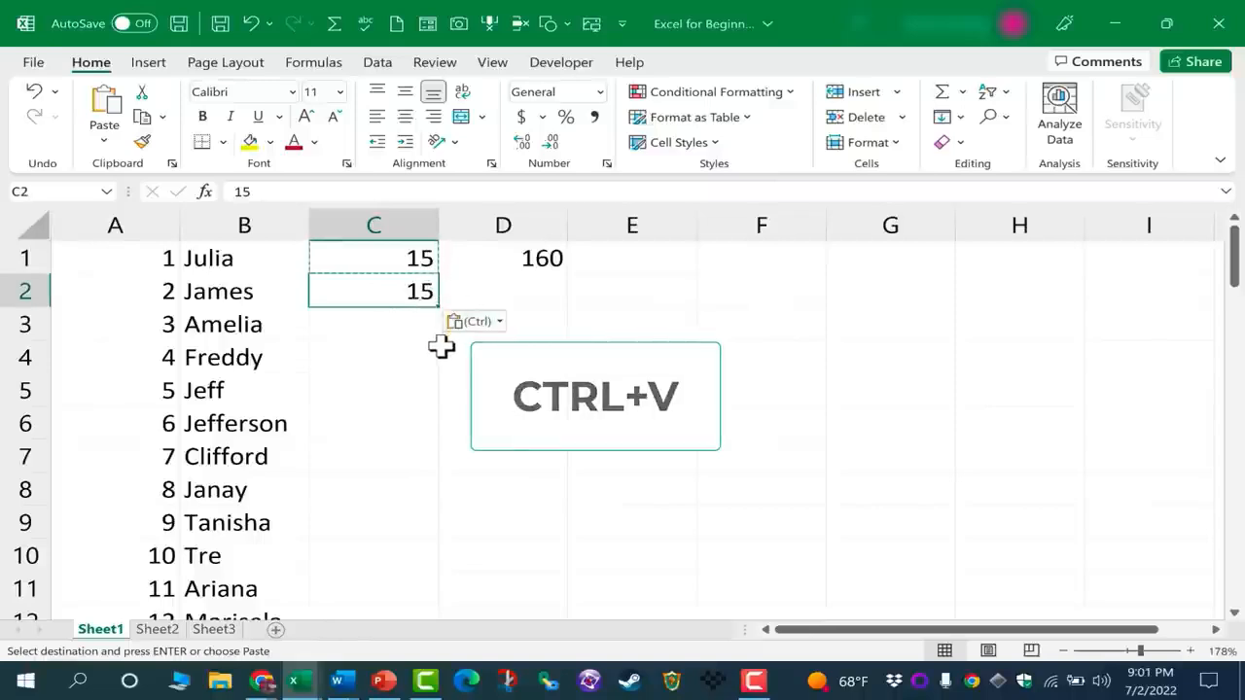
# Paste the copied value 15 into cells C3, C4 and C5
pyautogui.click(392, 328)
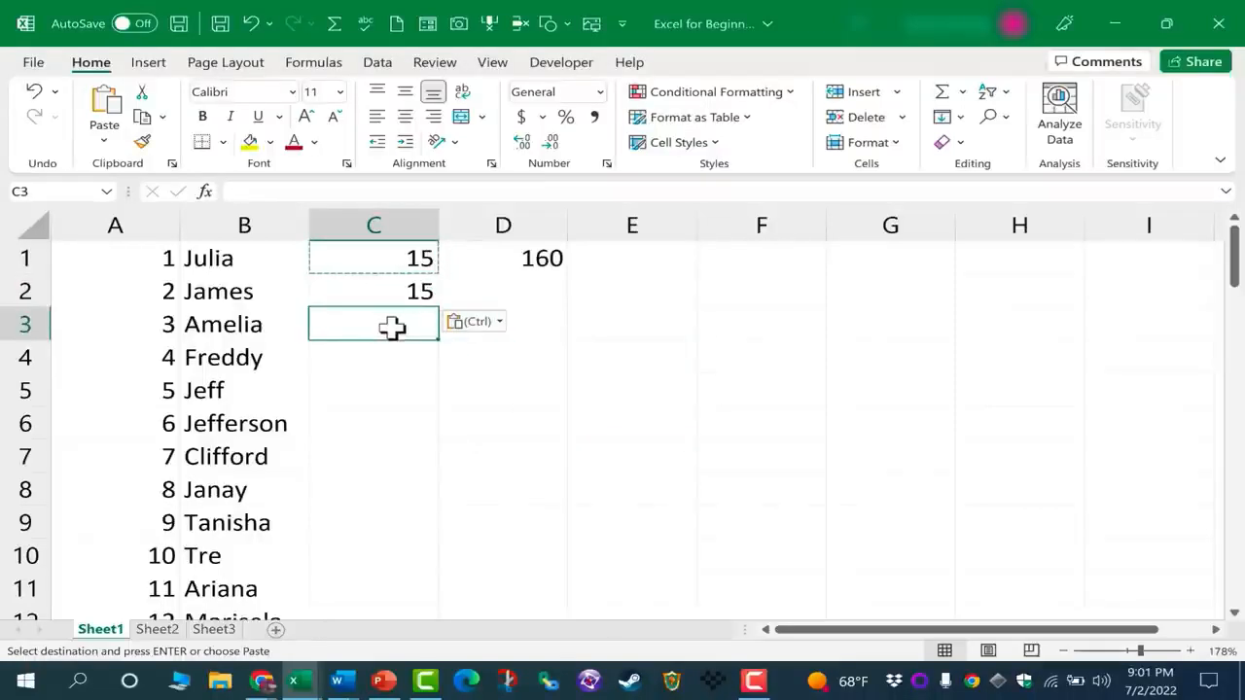
pyautogui.hotkey('ctrl', 'v')
pyautogui.click(395, 361)
pyautogui.hotkey('ctrl', 'v')
pyautogui.click(407, 392)
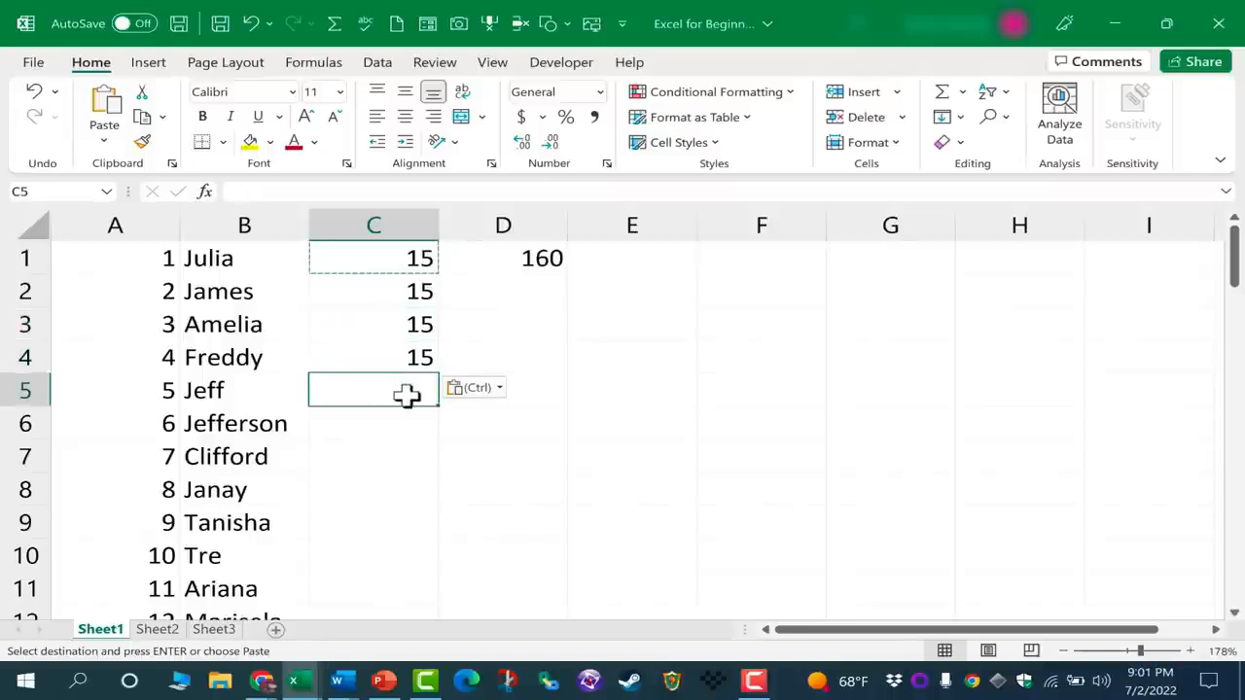
pyautogui.hotkey('ctrl', 'v')
pyautogui.click(408, 450)
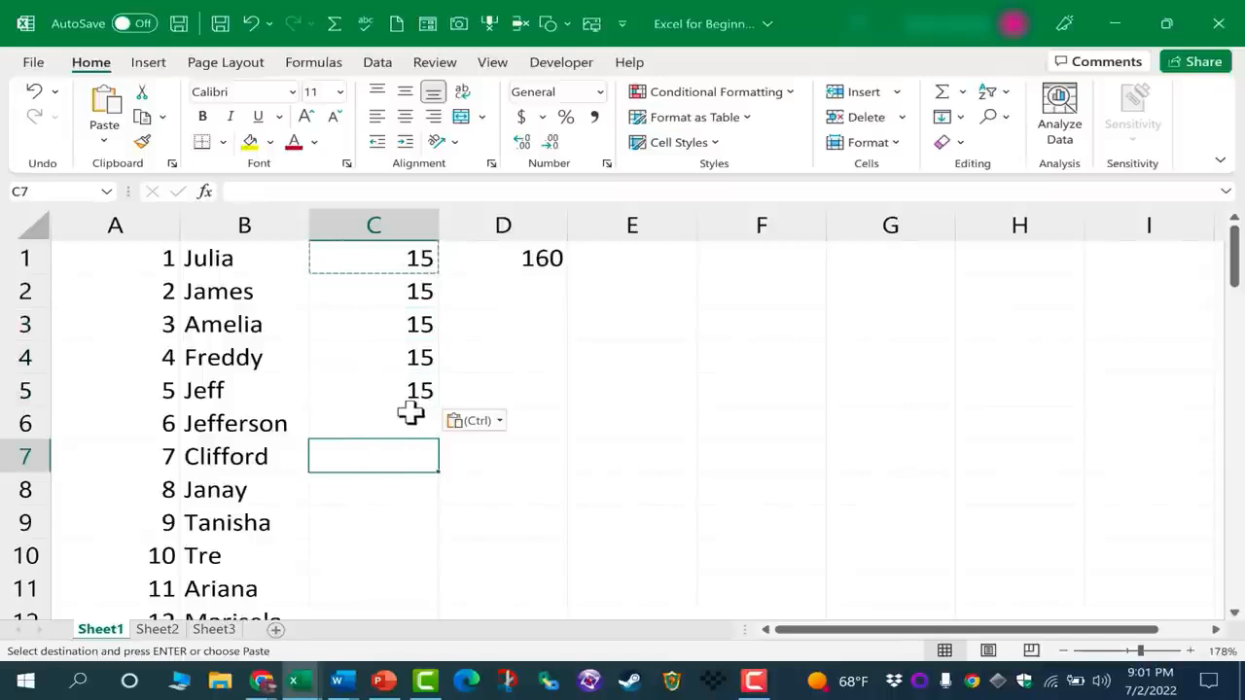
# AutoFill the 15 from cell C5 down column C to row 70, the last row of the list
pyautogui.click(411, 392)
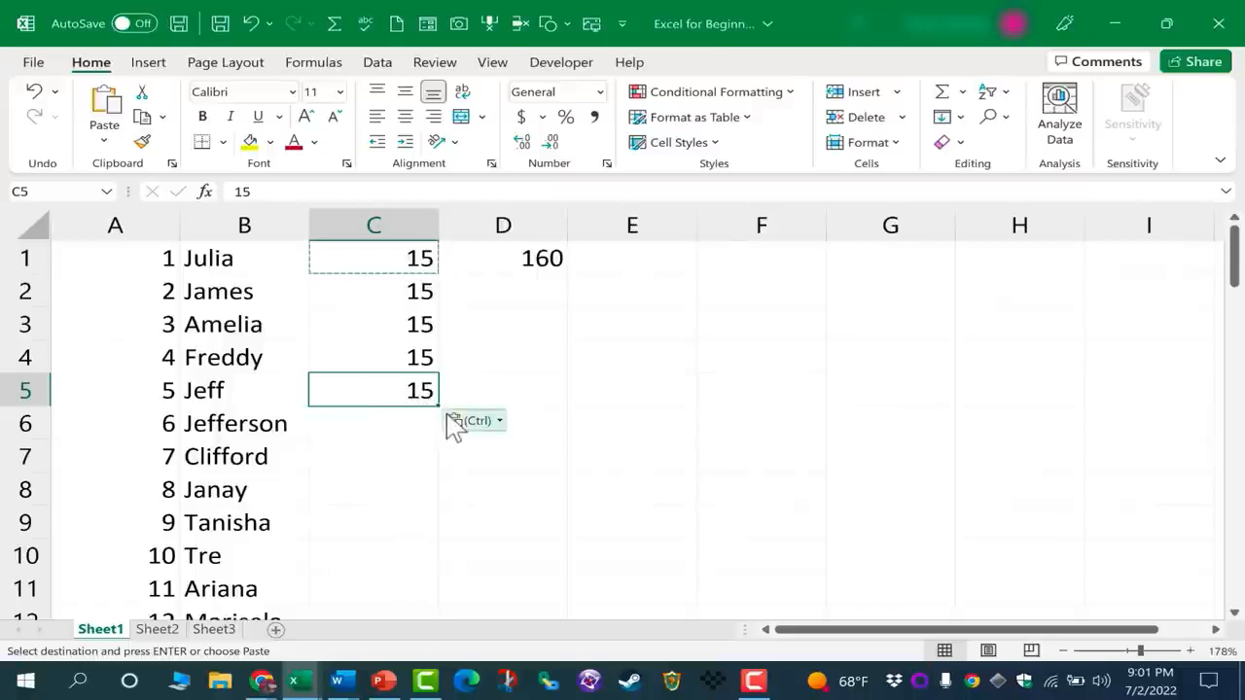
pyautogui.moveTo(440, 407); pyautogui.dragTo(406, 494)
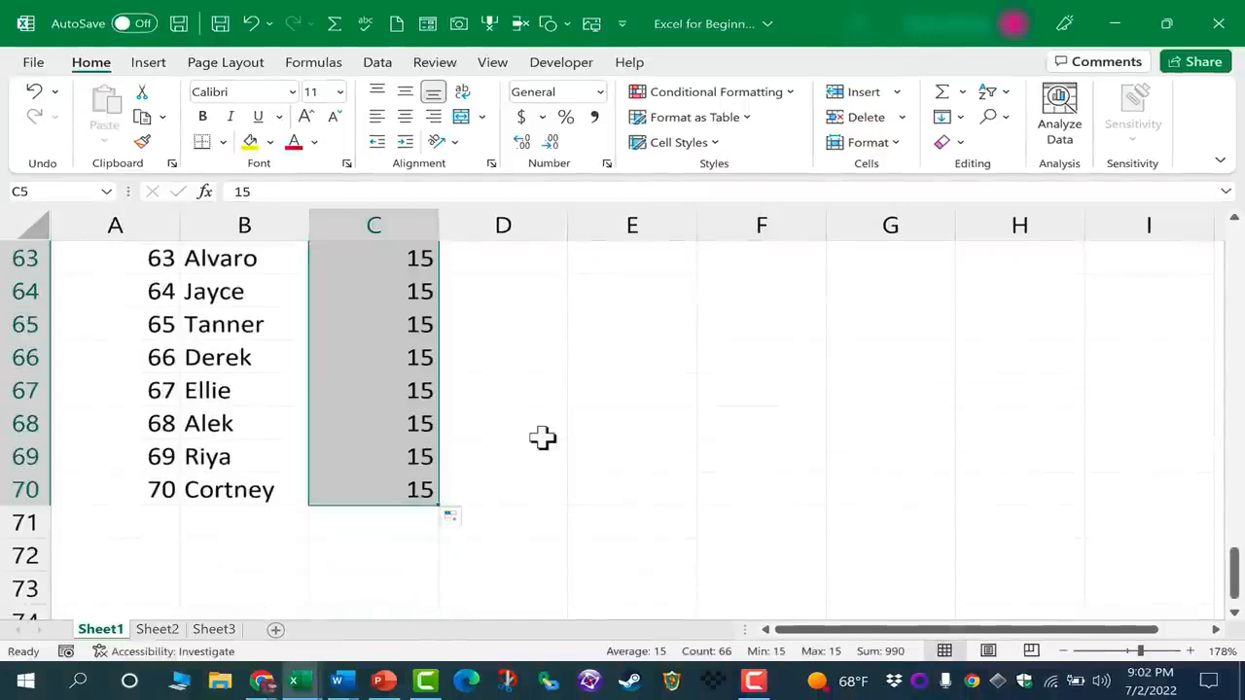
pyautogui.scroll(7, 522, 423)
pyautogui.scroll(14, 522, 423)
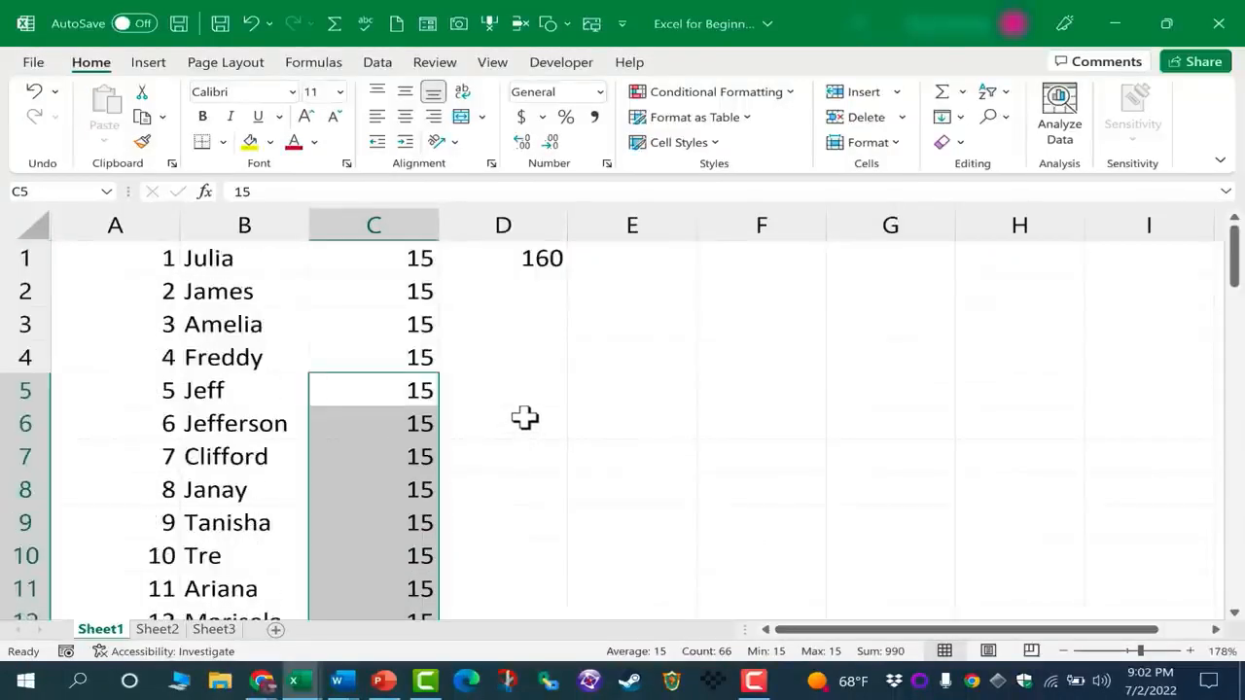
# Replace the value in cell C3 with 16
pyautogui.click(505, 384)
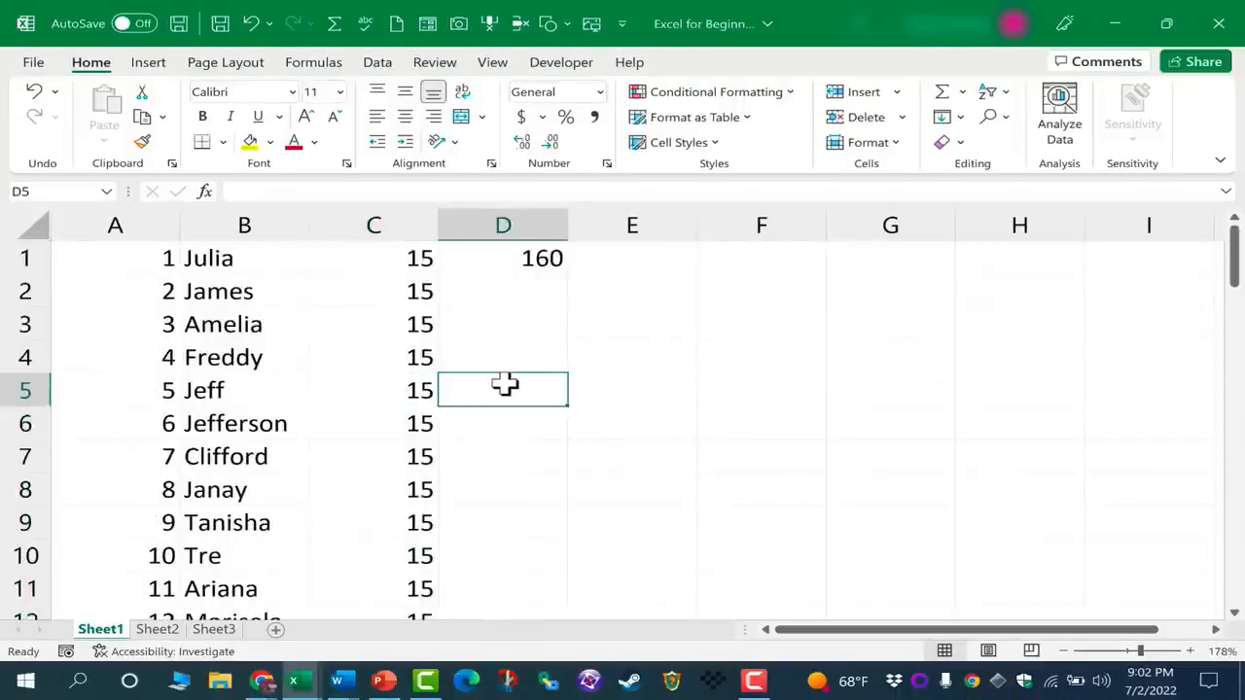
pyautogui.click(407, 329)
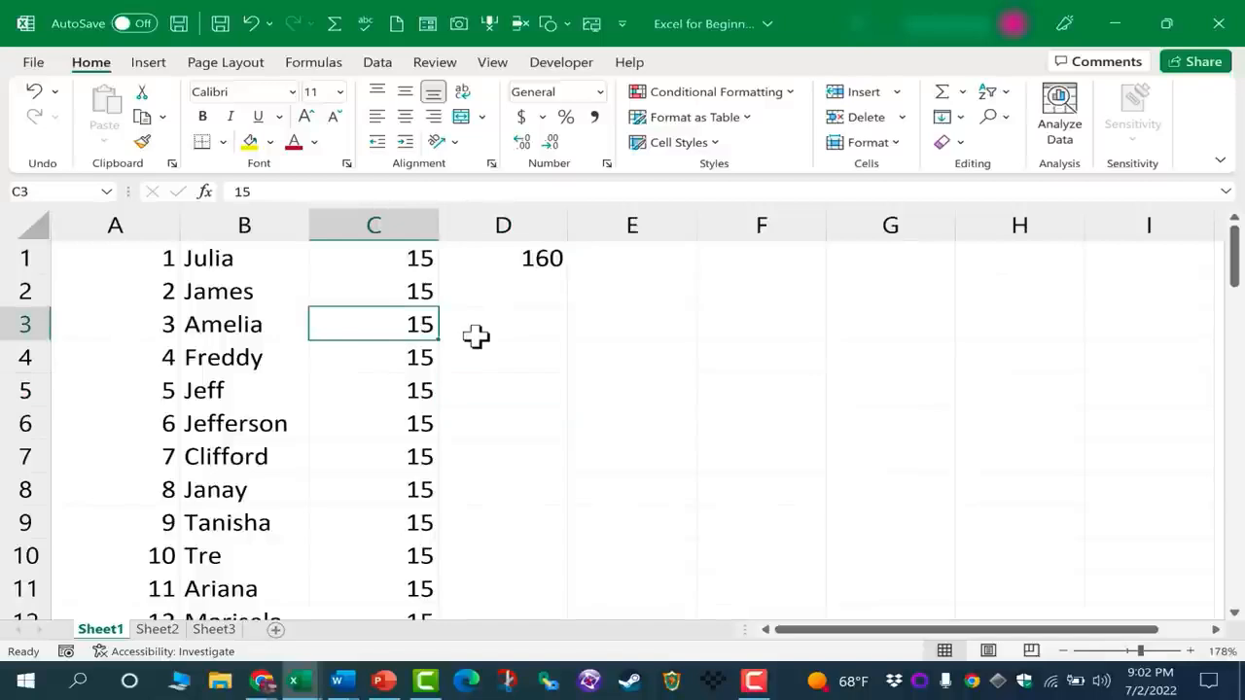
pyautogui.write('16')
pyautogui.press('Return')
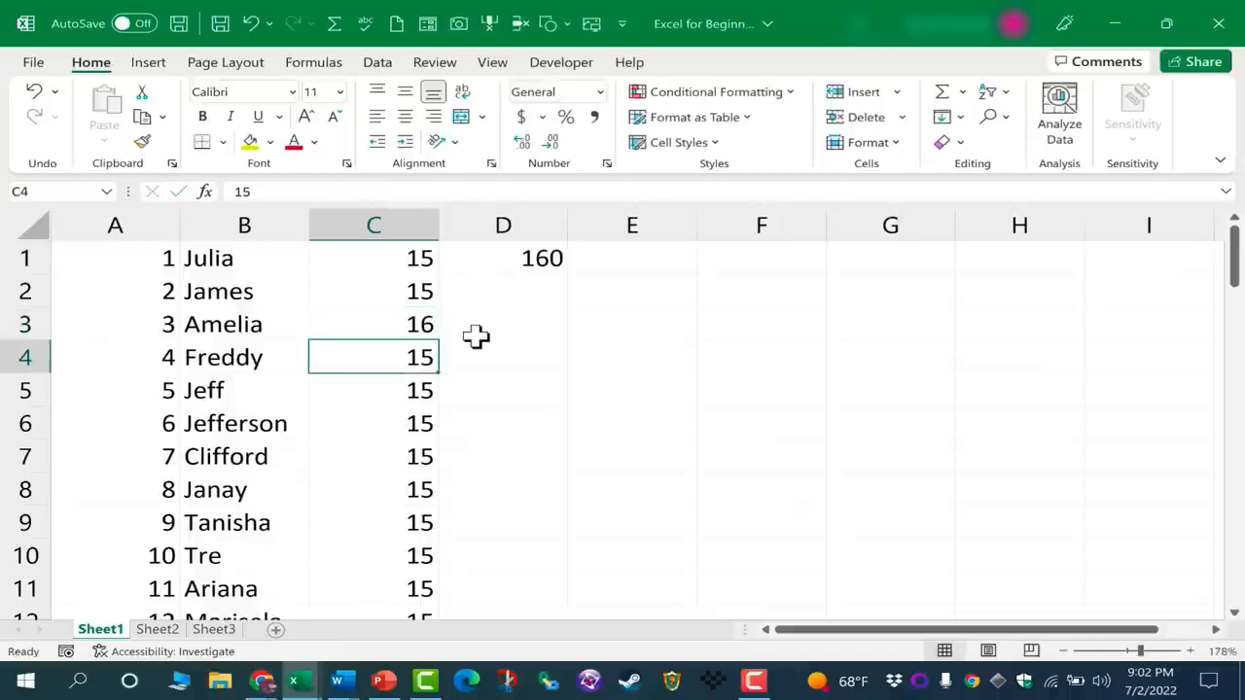
pyautogui.click(401, 329)
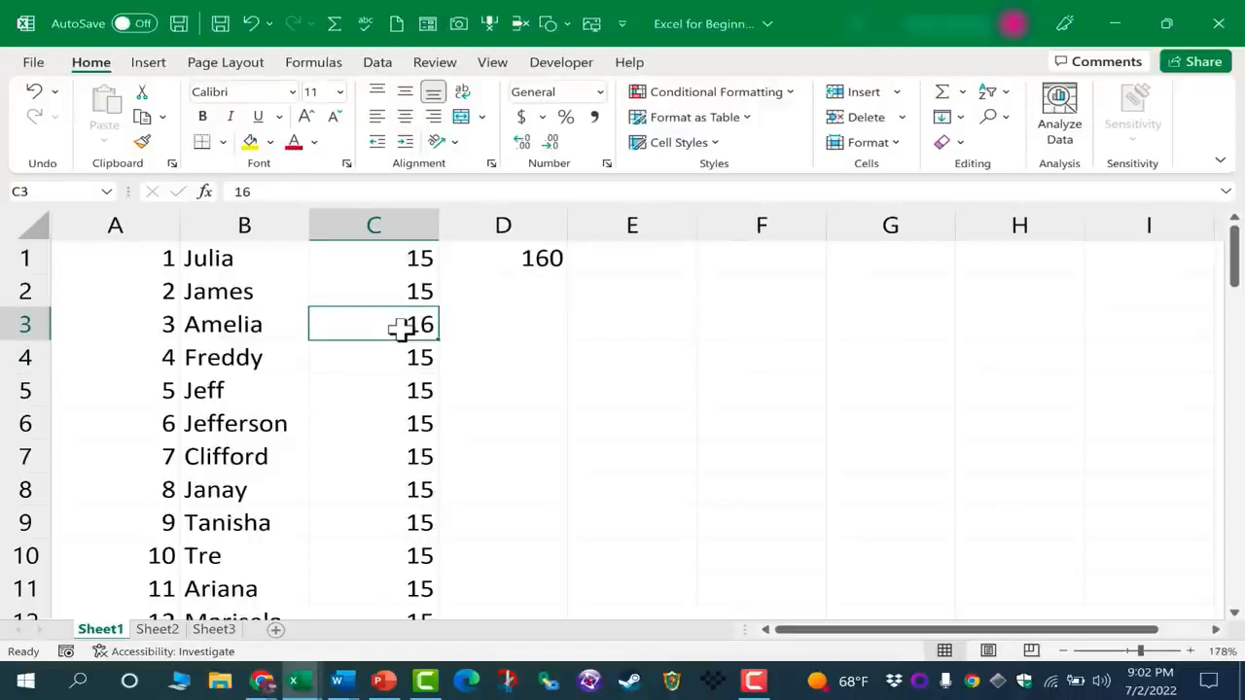
pyautogui.press('BackSpace')
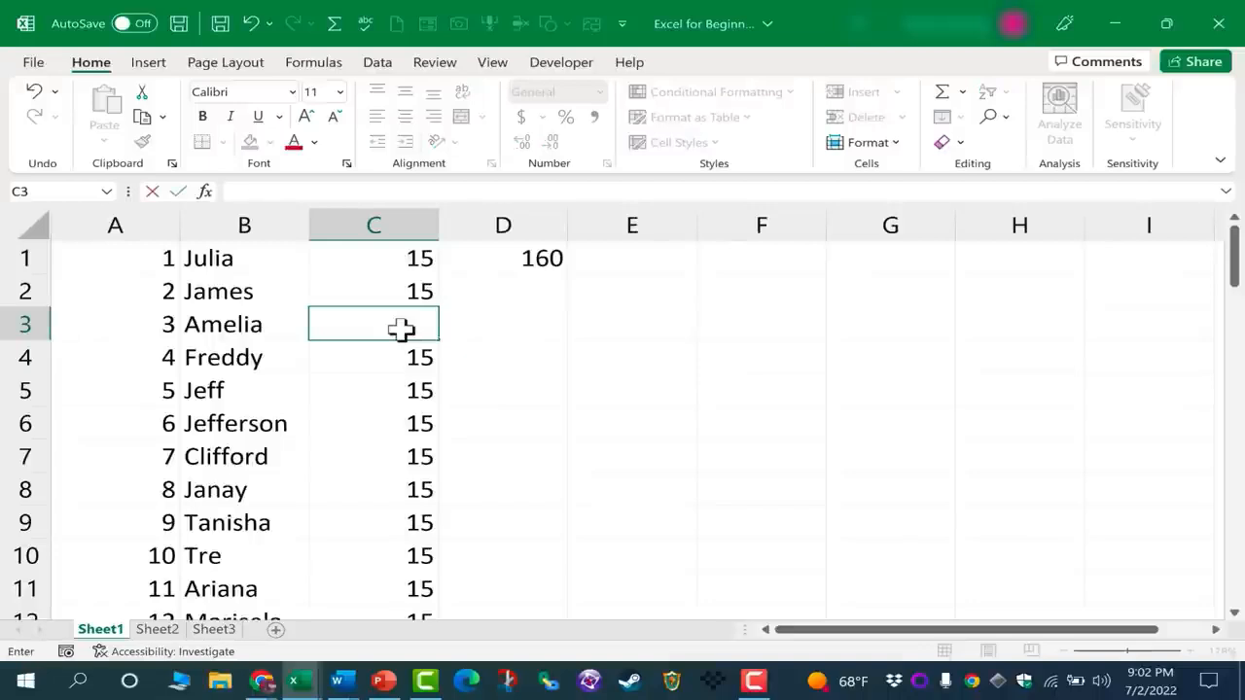
pyautogui.press('Escape')
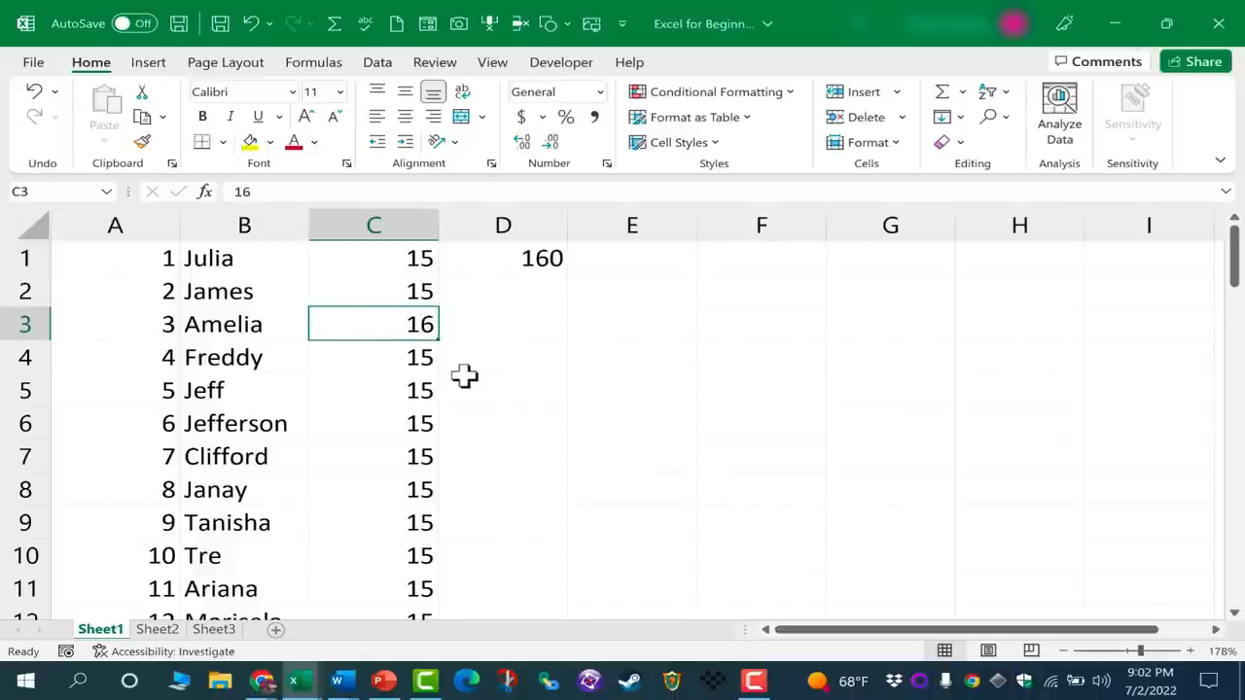
pyautogui.rightClick(421, 329)
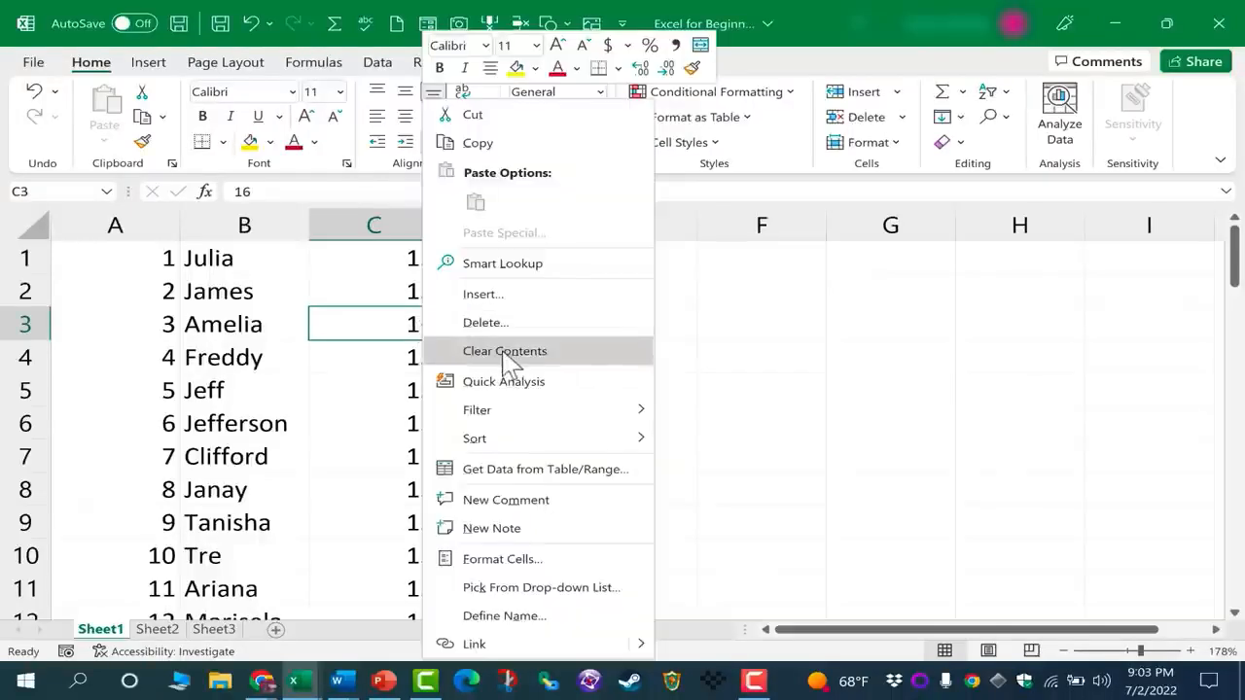
pyautogui.click(397, 321)
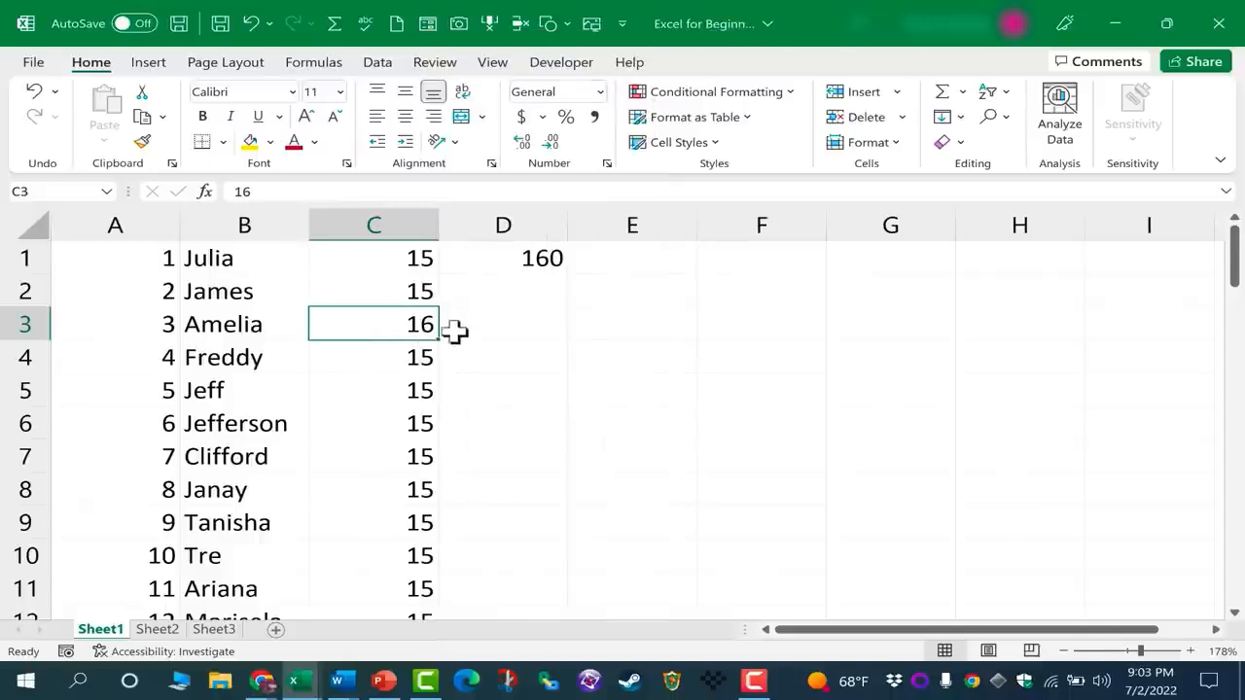
# Clear all content and formatting from cells B2:D6, and undo the clearing
pyautogui.moveTo(285, 302); pyautogui.dragTo(464, 422)
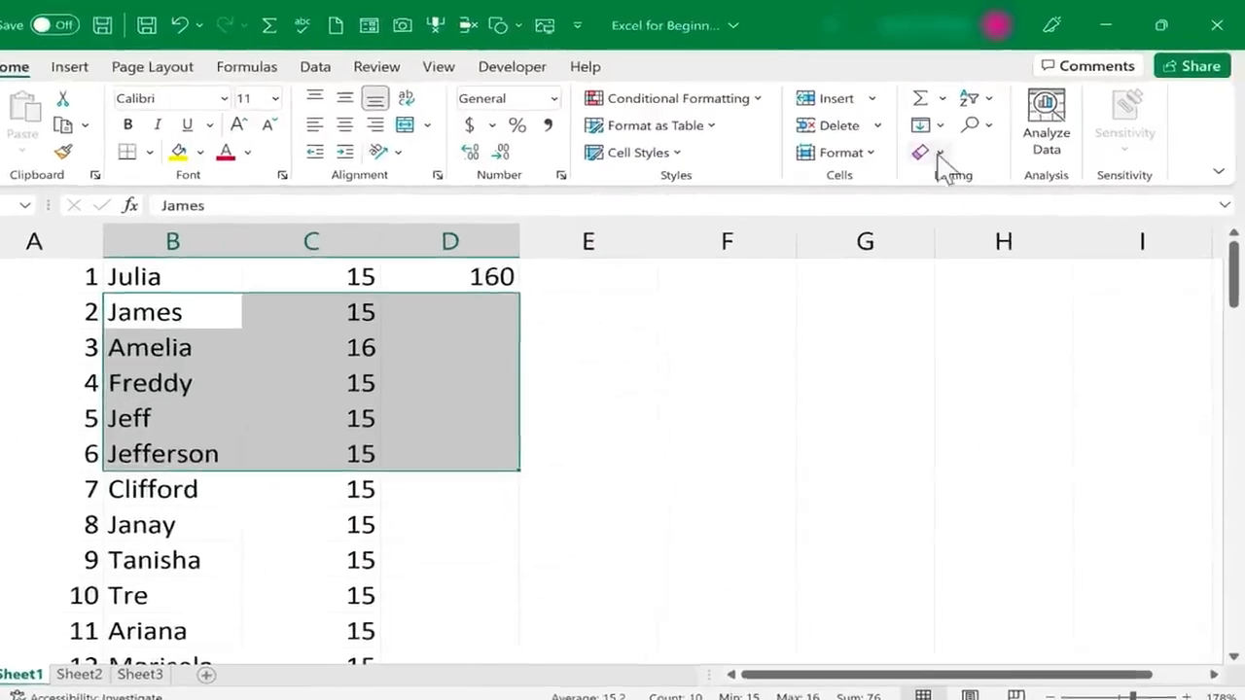
pyautogui.click(939, 155)
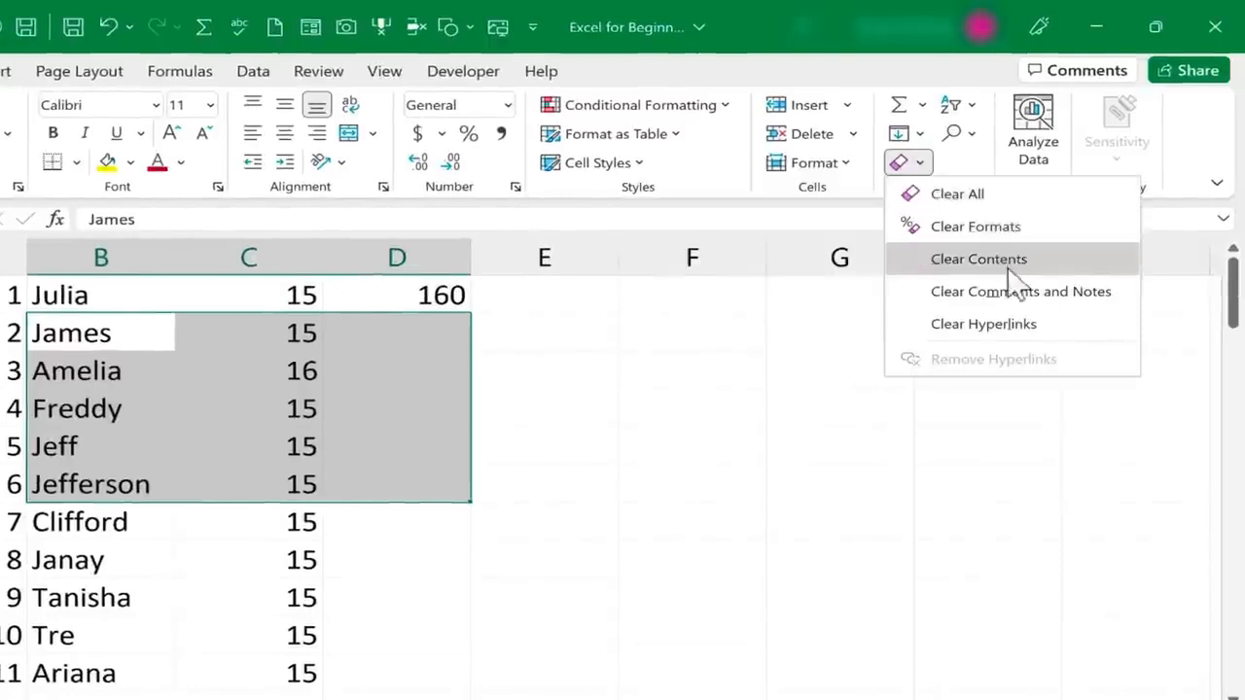
pyautogui.click(963, 196)
pyautogui.click(637, 480)
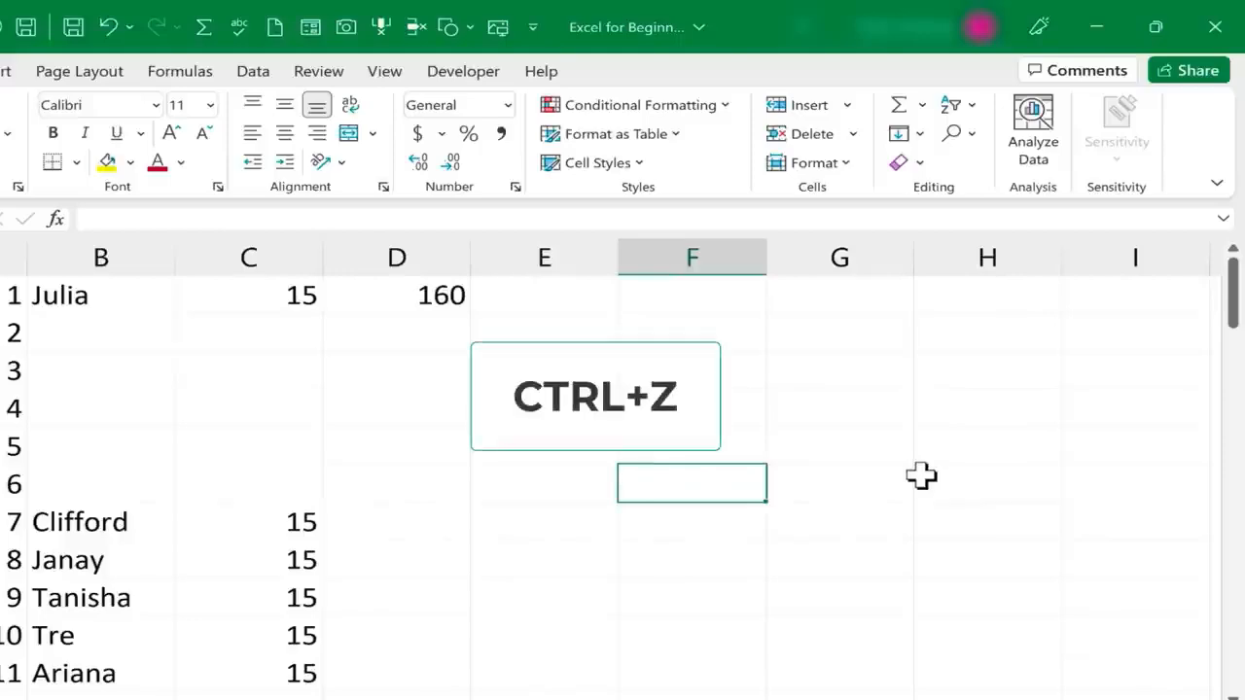
pyautogui.hotkey('ctrl', 'z')
pyautogui.click(583, 472)
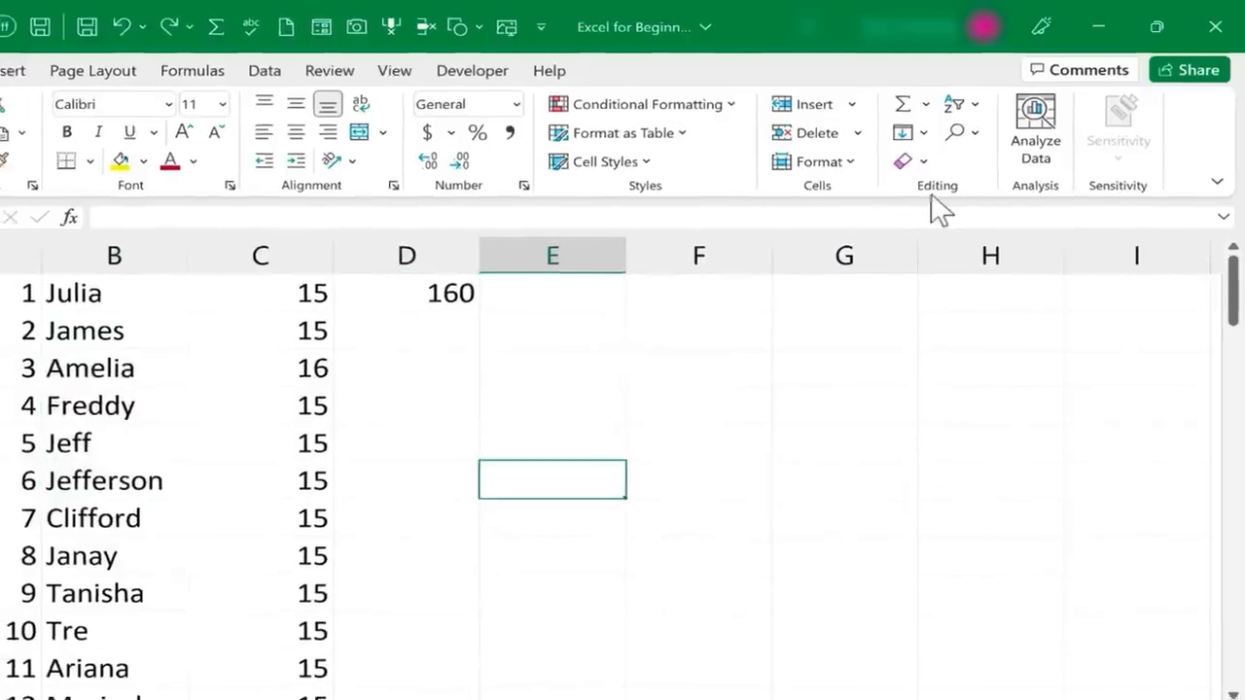
pyautogui.click(912, 162)
pyautogui.click(948, 183)
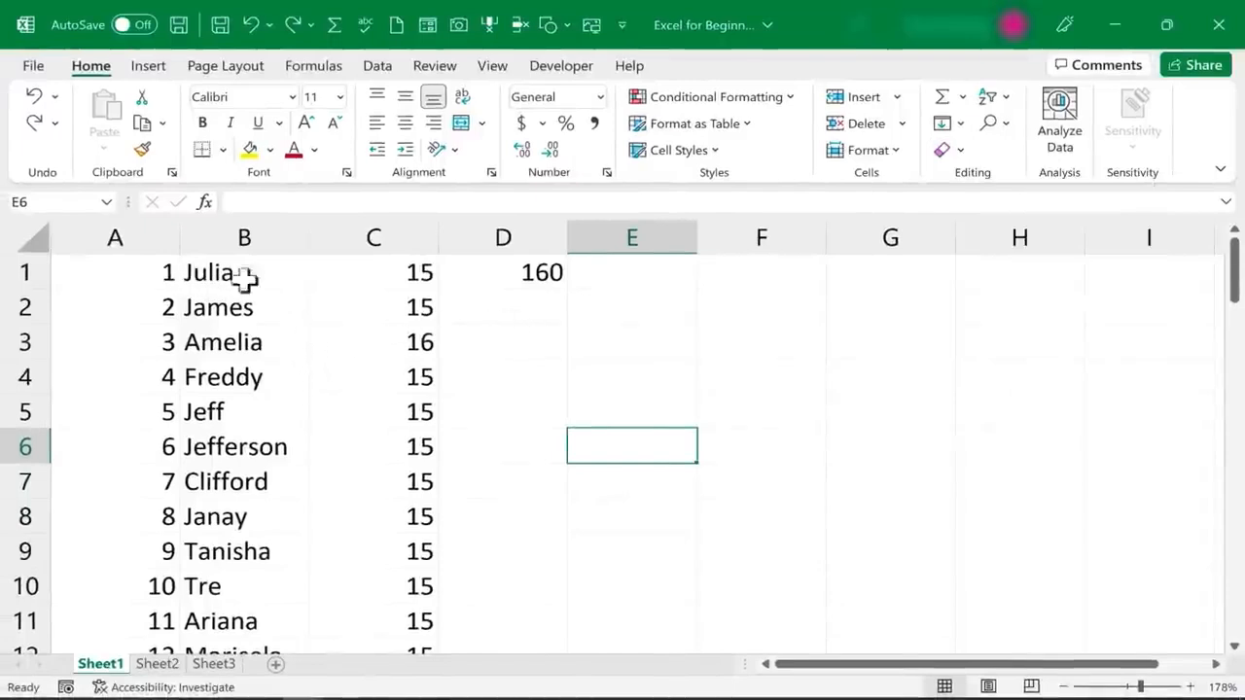
pyautogui.click(386, 283)
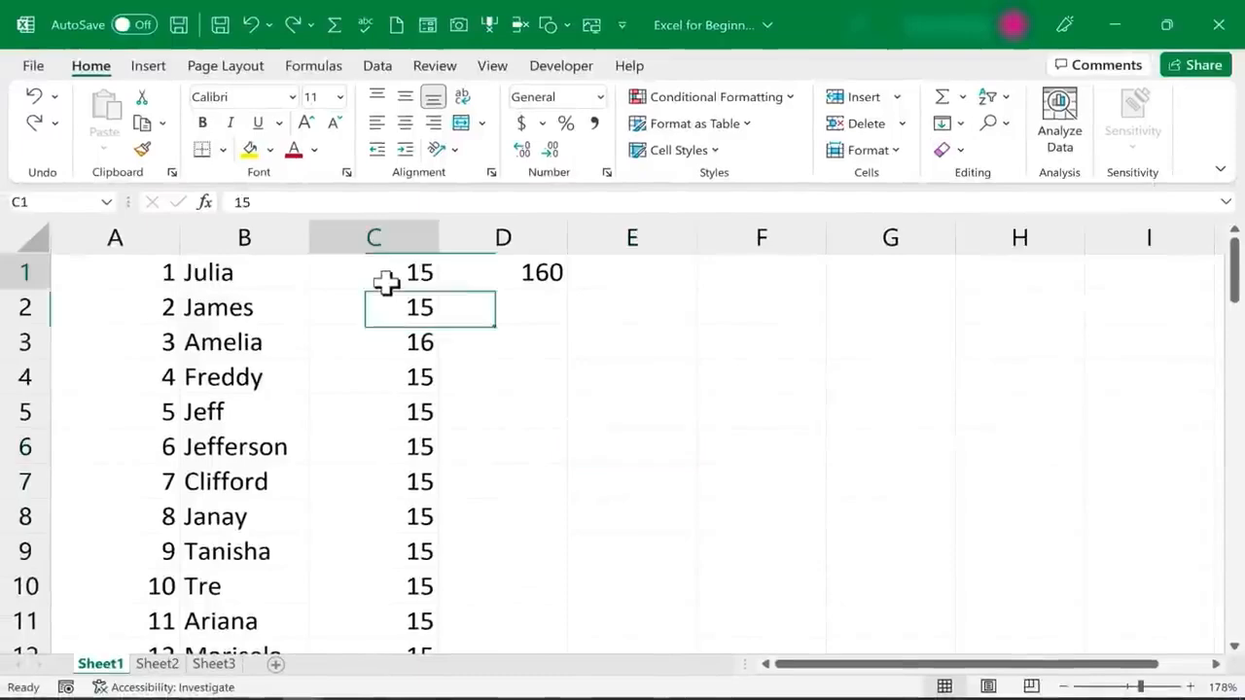
pyautogui.click(538, 277)
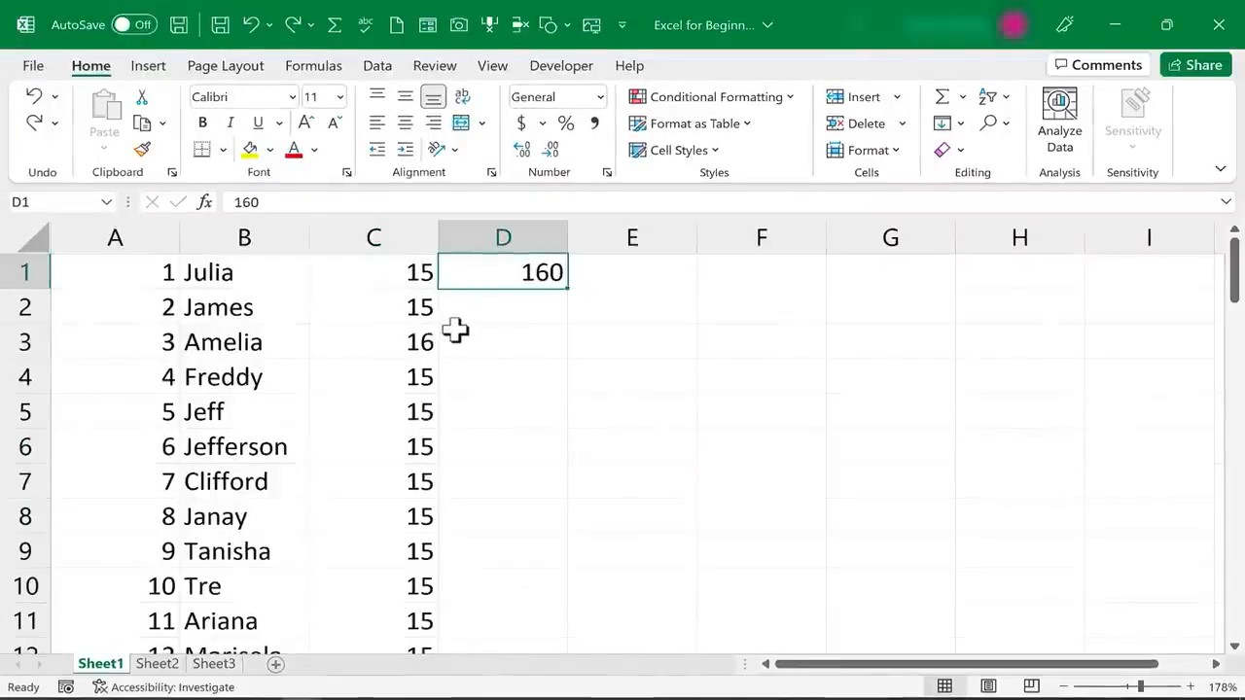
pyautogui.click(403, 335)
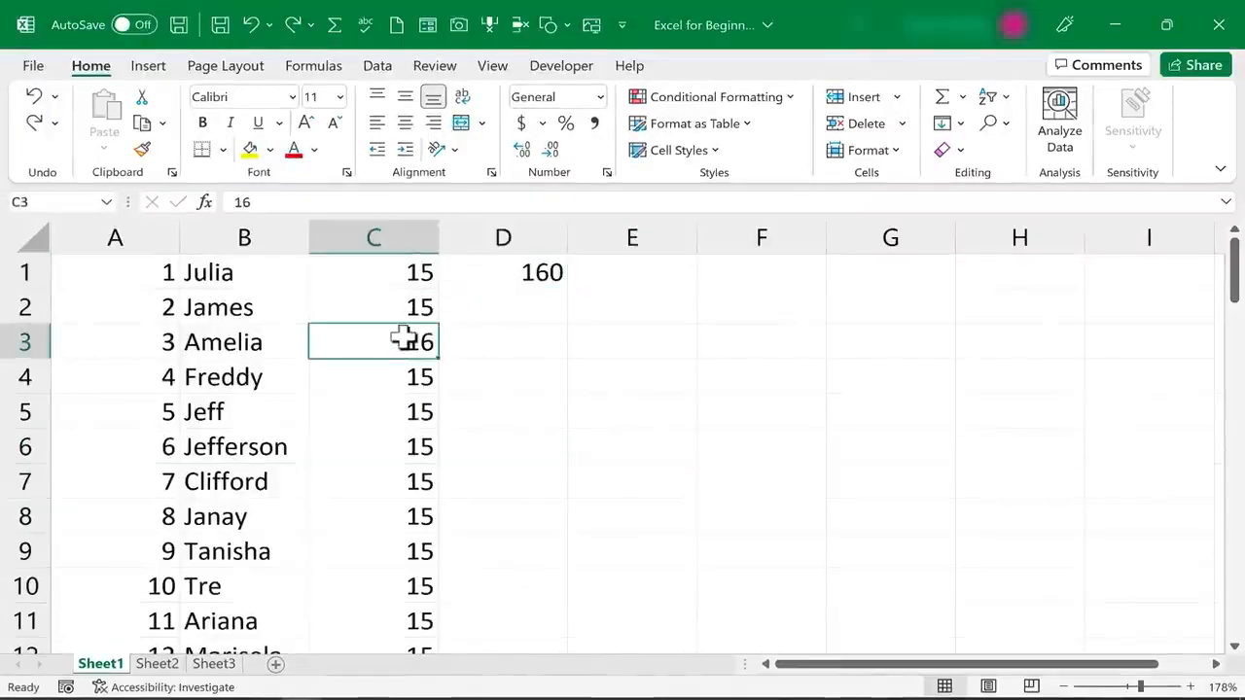
pyautogui.click(525, 280)
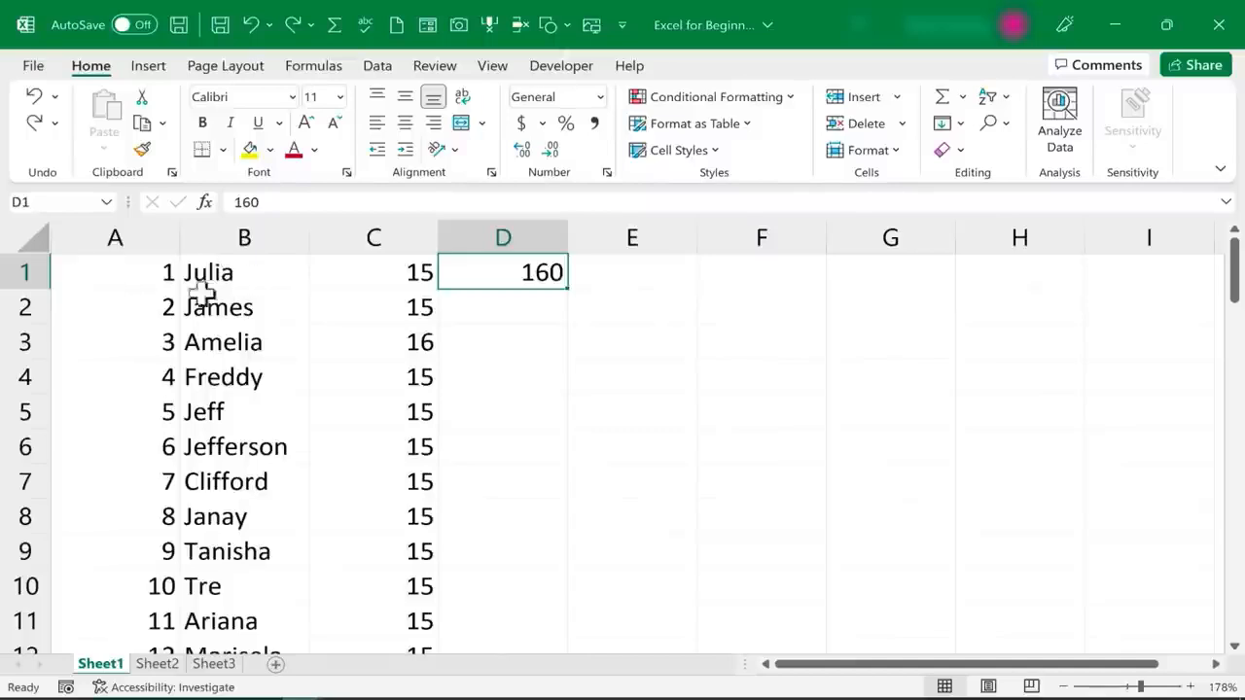
pyautogui.click(341, 305)
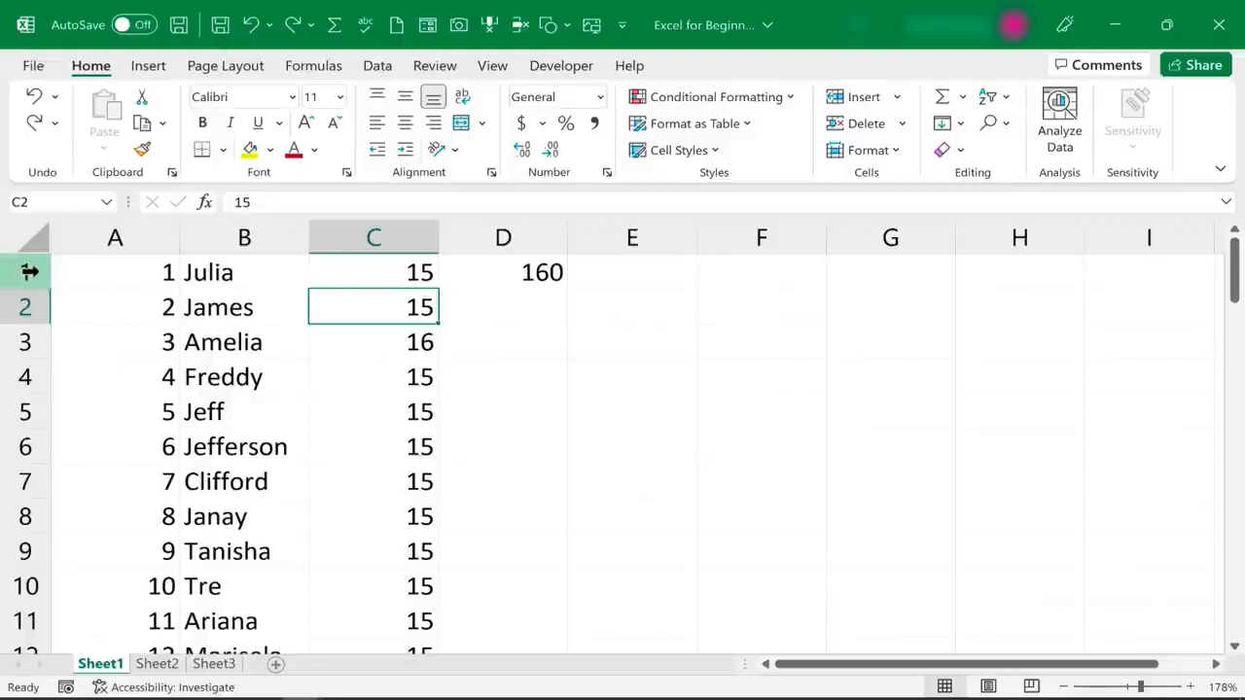
# Insert a blank row above row 1 to make room for column headers
pyautogui.click(19, 272)
pyautogui.rightClick(22, 273)
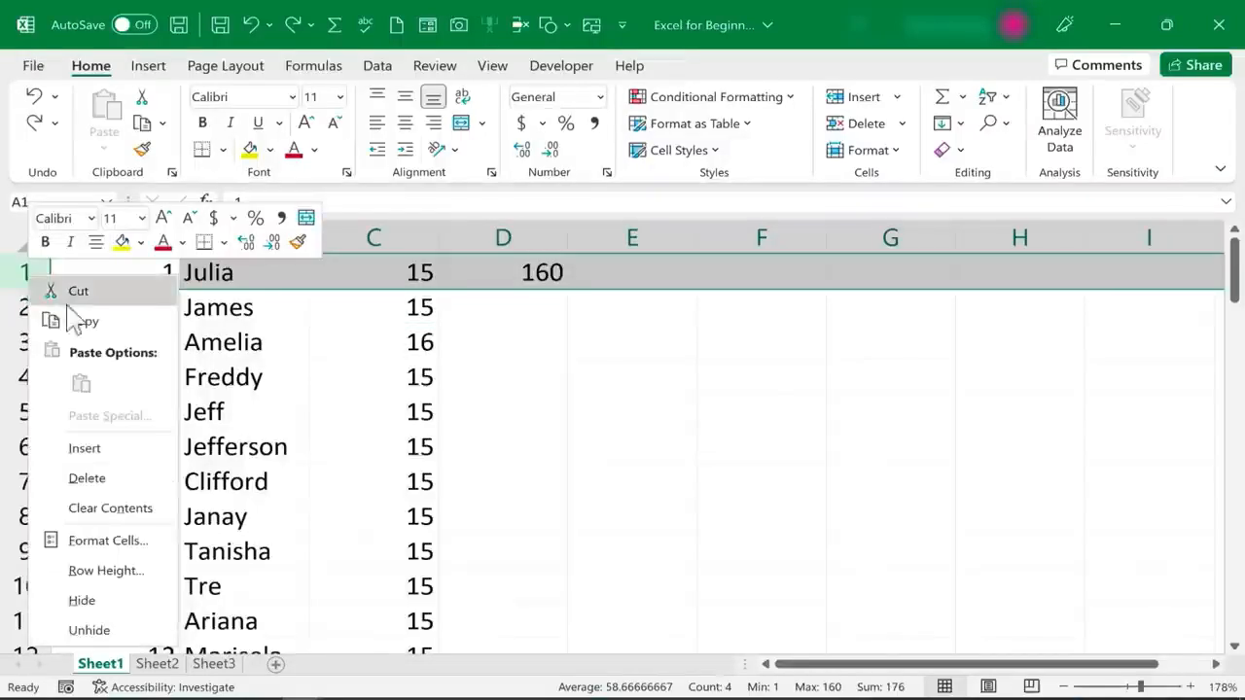
pyautogui.click(127, 447)
pyautogui.click(228, 377)
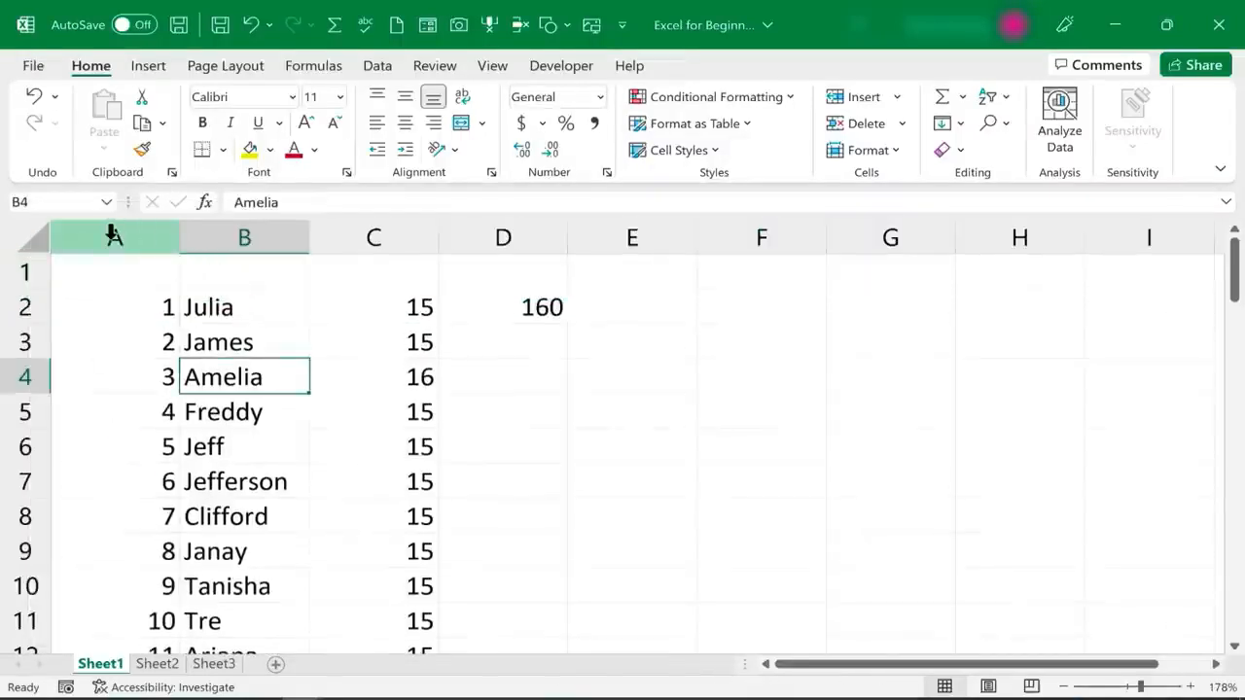
# Insert a blank column before column A and another before column D
pyautogui.click(114, 237)
pyautogui.rightClick(113, 238)
pyautogui.click(190, 412)
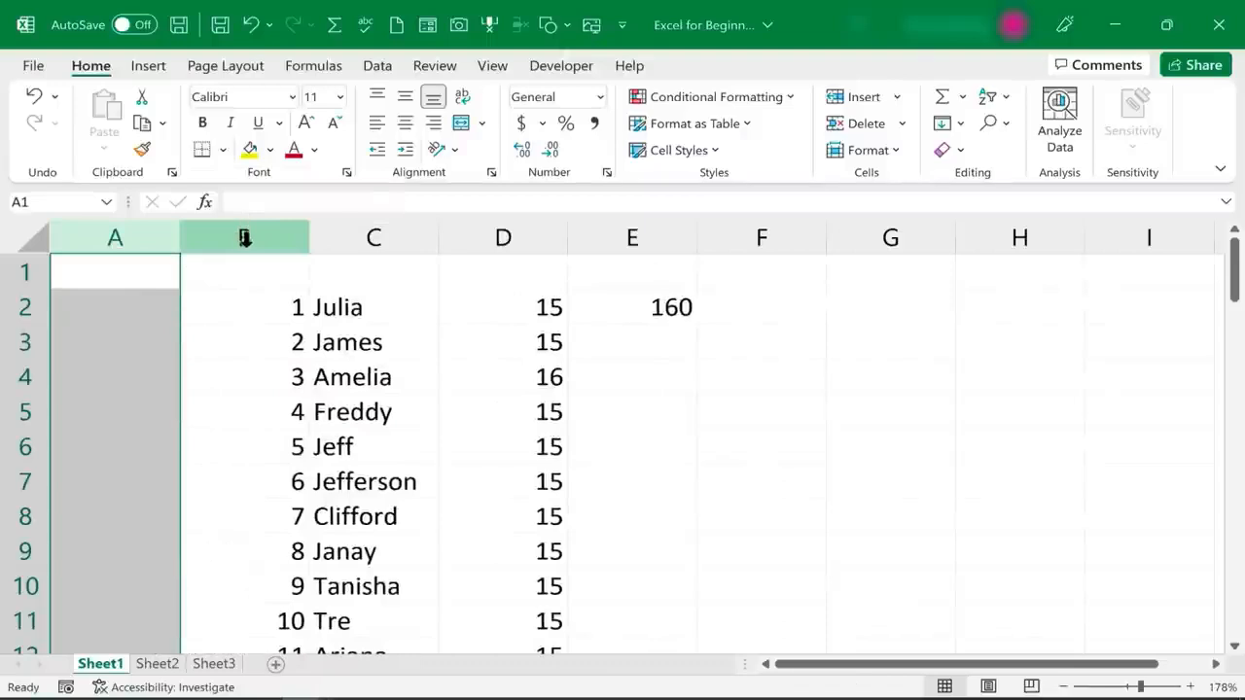
pyautogui.rightClick(483, 237)
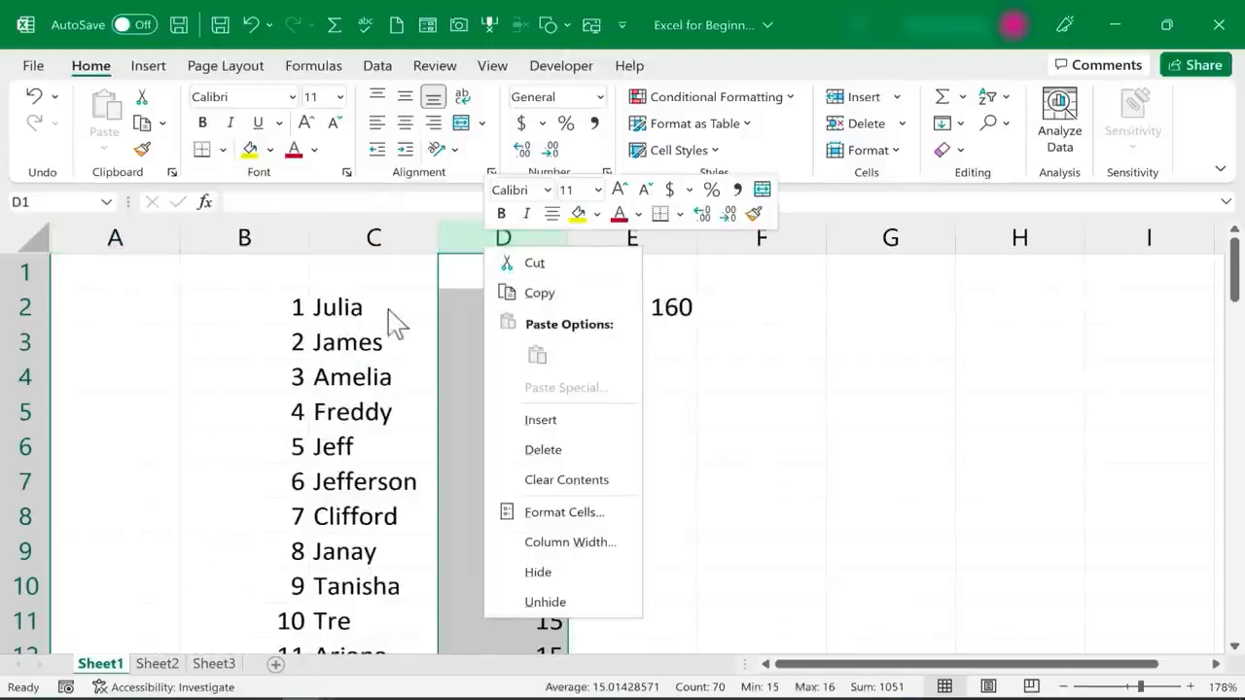
pyautogui.click(547, 422)
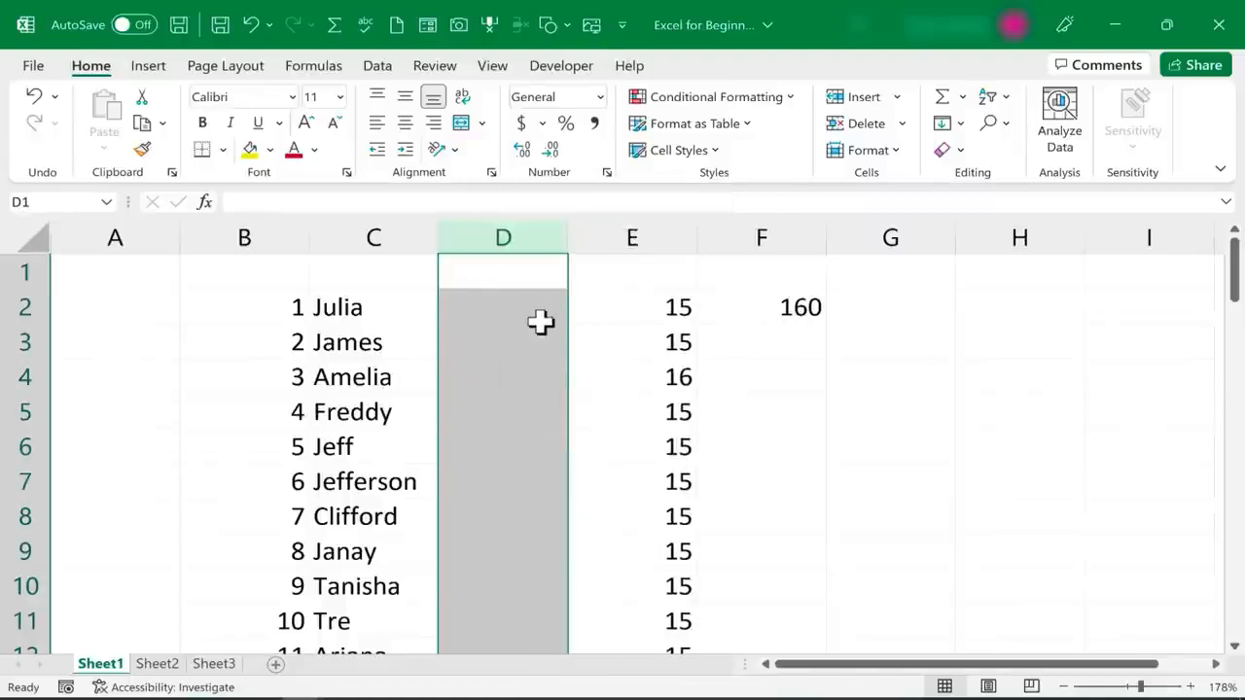
# Insert a blank row above row 5, and undo this row and the two column insertions
pyautogui.rightClick(21, 415)
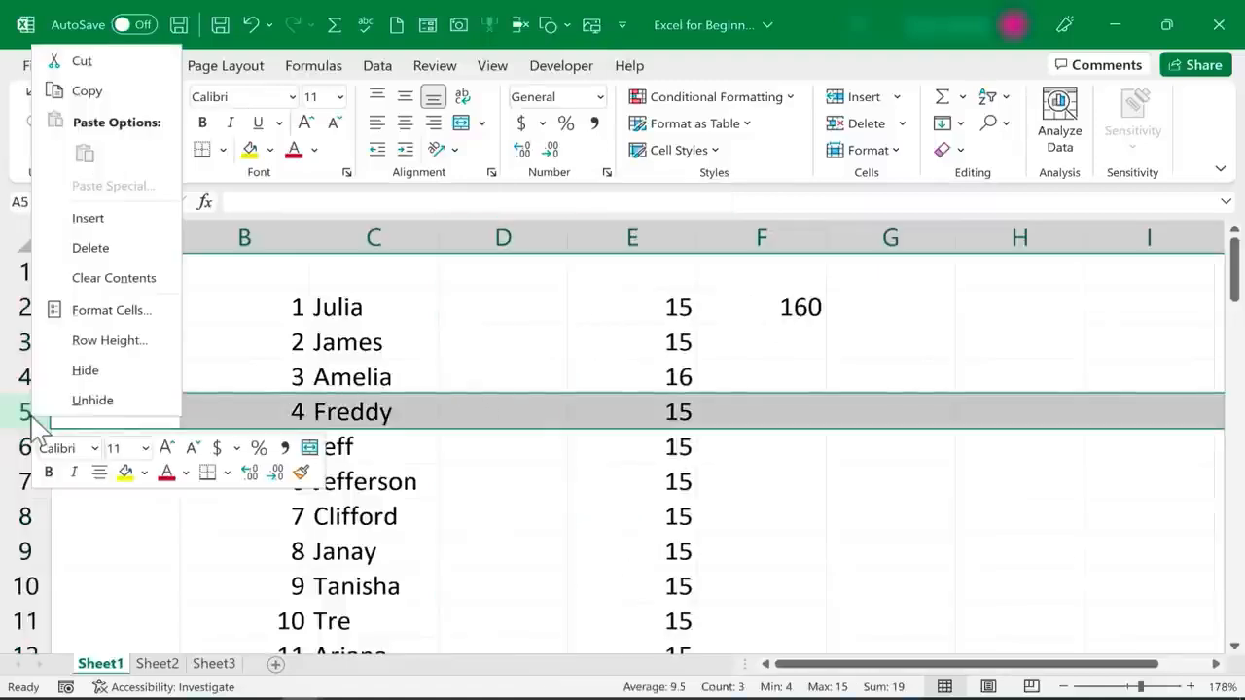
pyautogui.click(92, 216)
pyautogui.click(247, 336)
pyautogui.hotkey('ctrl', 'z')
pyautogui.hotkey('ctrl', 'z')
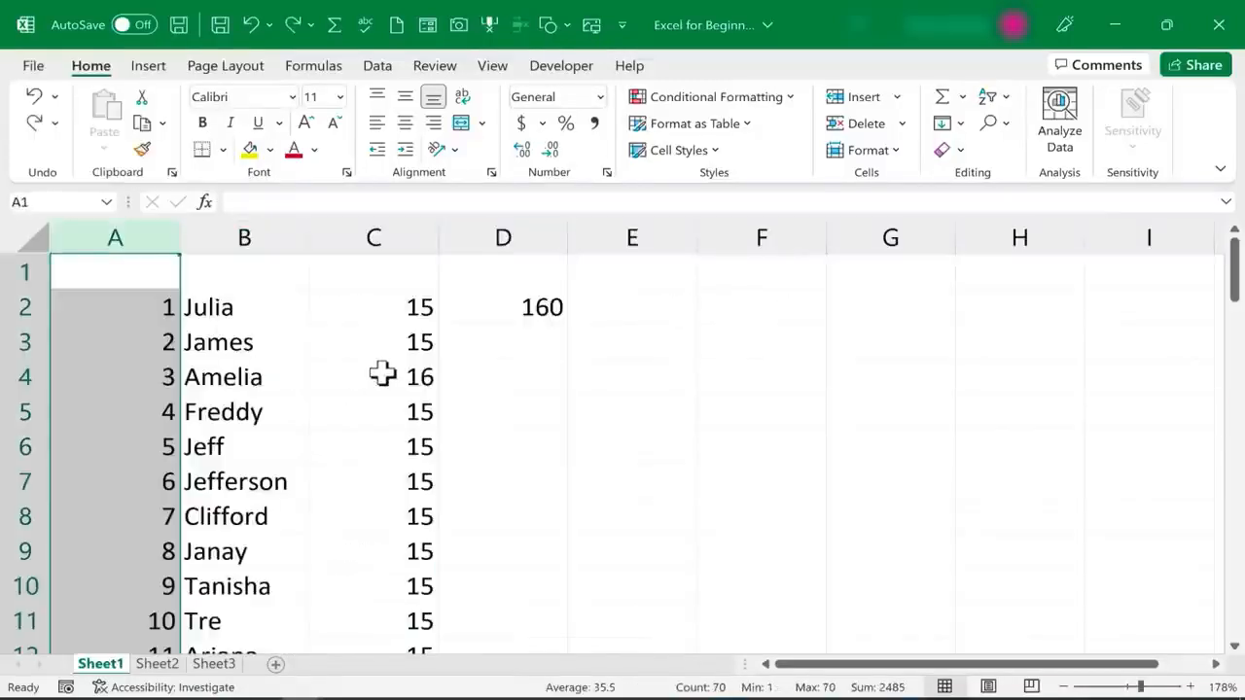
pyautogui.click(373, 345)
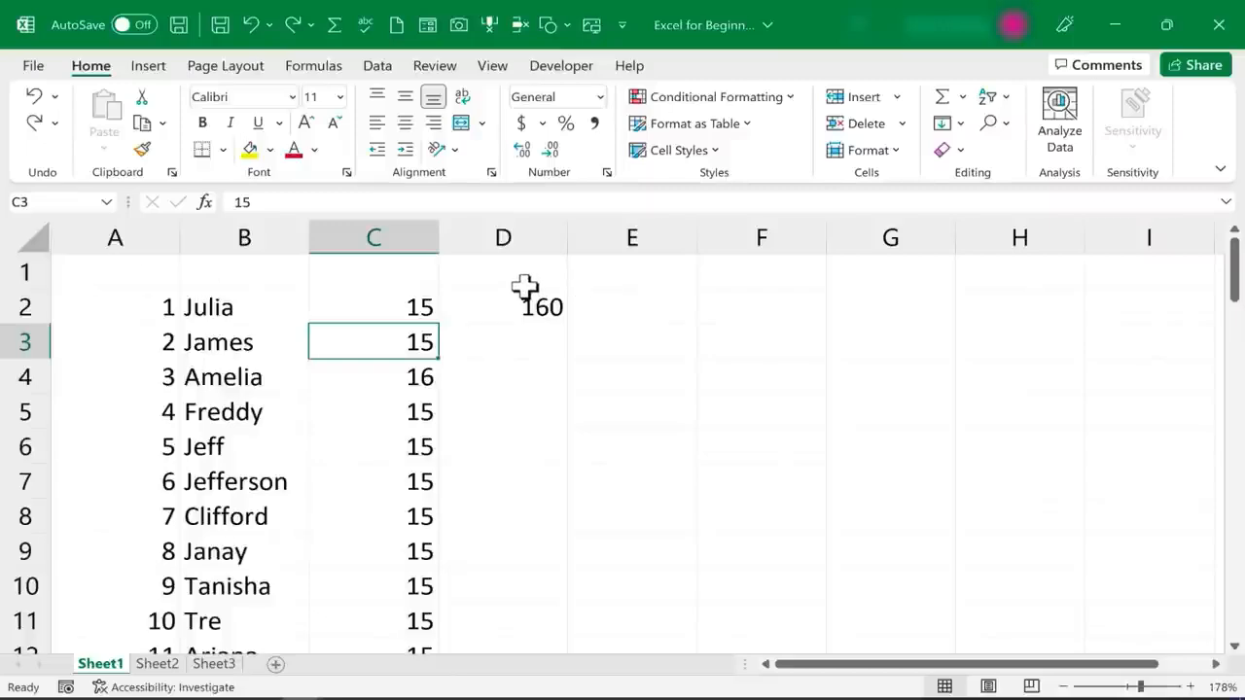
pyautogui.press('Right')
pyautogui.press('Right')
pyautogui.press('Down')
# Enter the header "Employee ID" in cell A1 and move on to cell B1
pyautogui.click(136, 278)
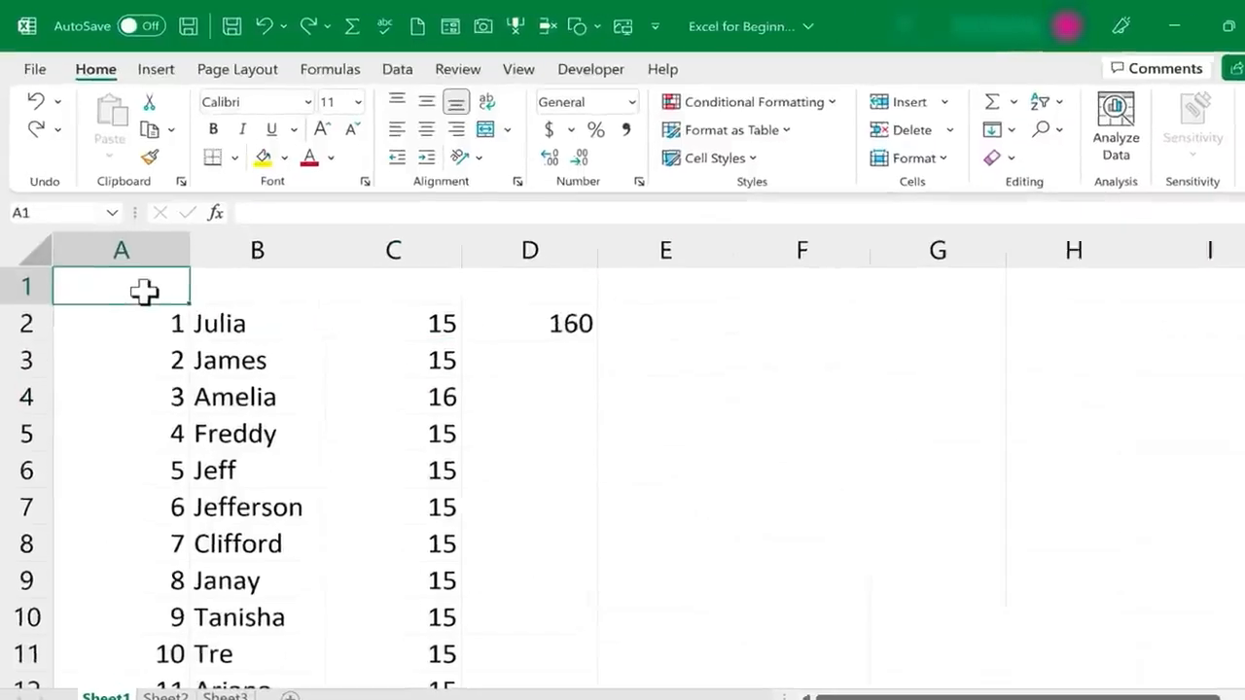
pyautogui.write('Em')
pyautogui.write('ployee')
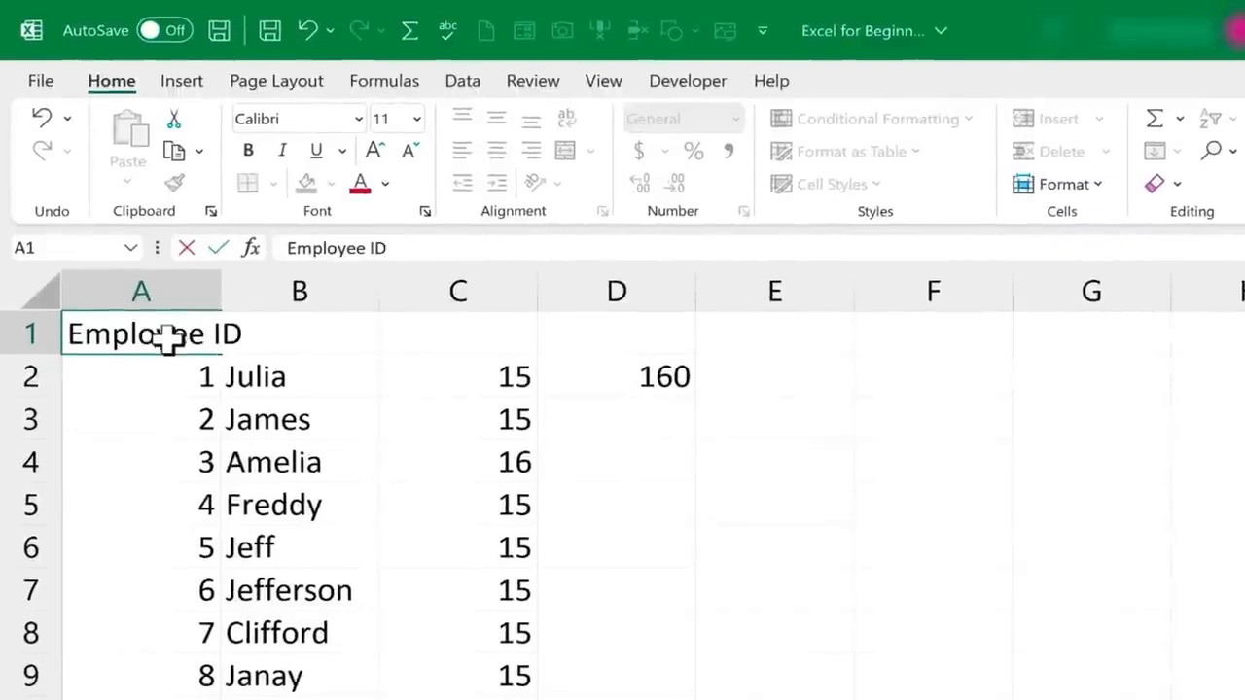
pyautogui.write(' ID')
pyautogui.press('Tab')
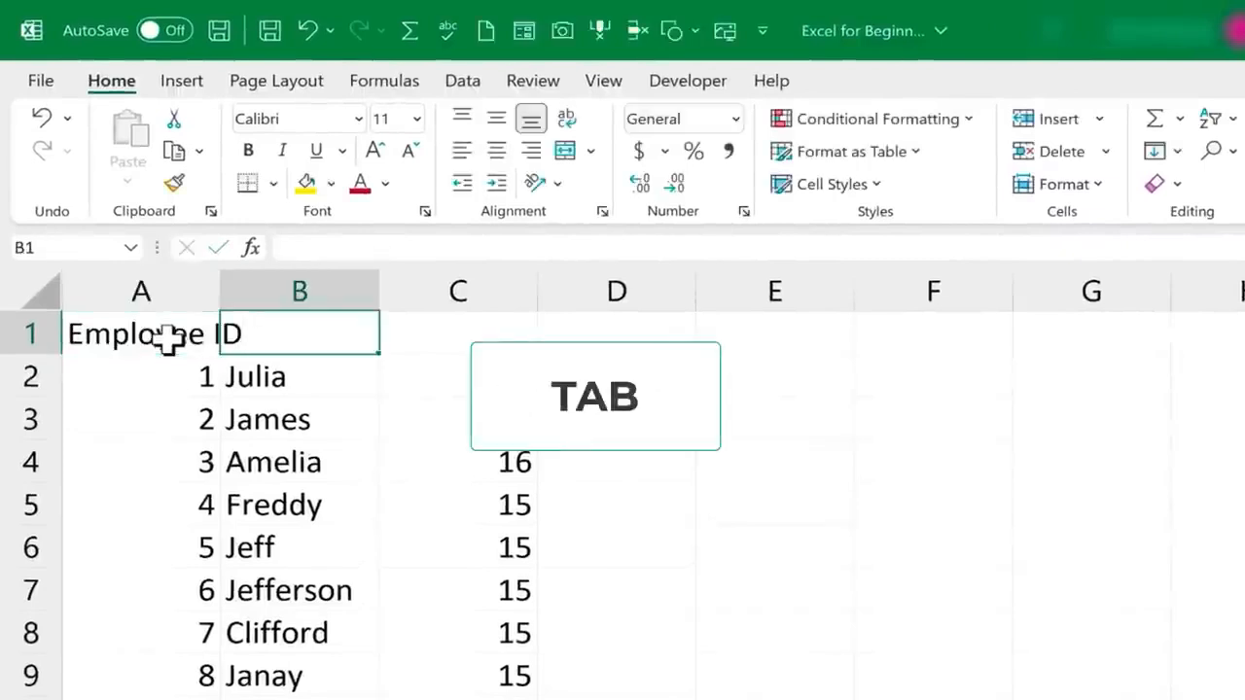
# Enter the headers "Name", "Hourly Wage", "Hours Worked" and "Taxable Income" in cells B1 through E1
pyautogui.write('Name')
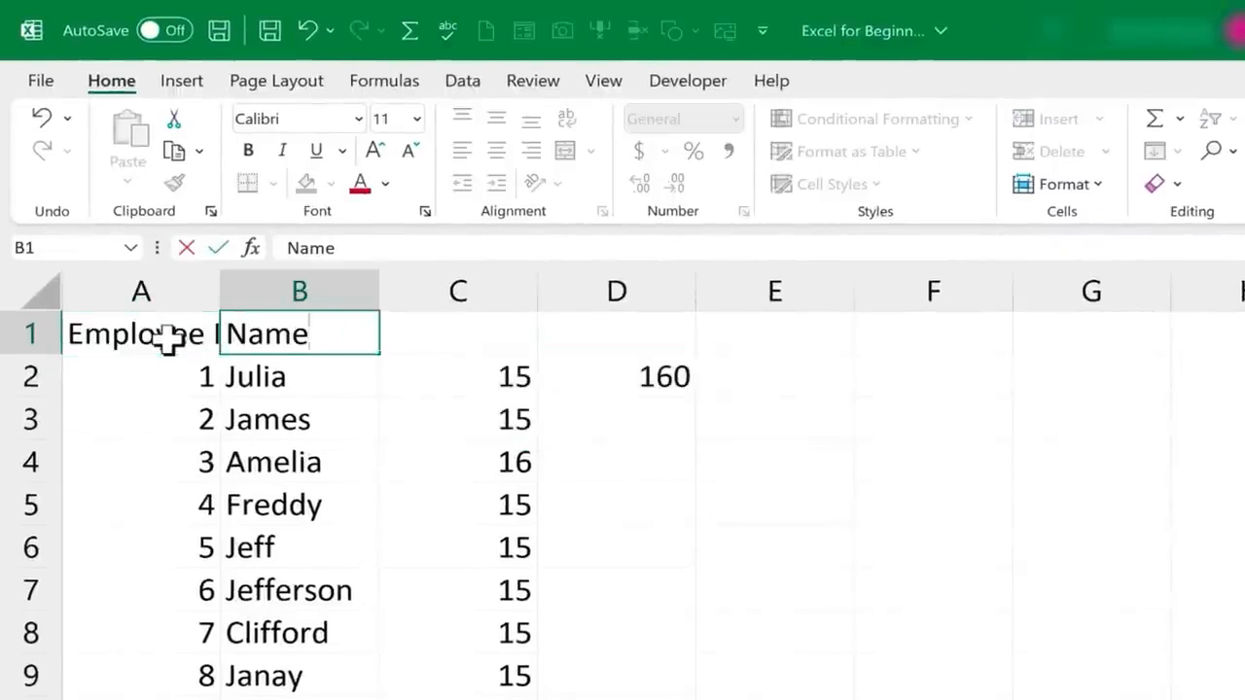
pyautogui.press('Tab')
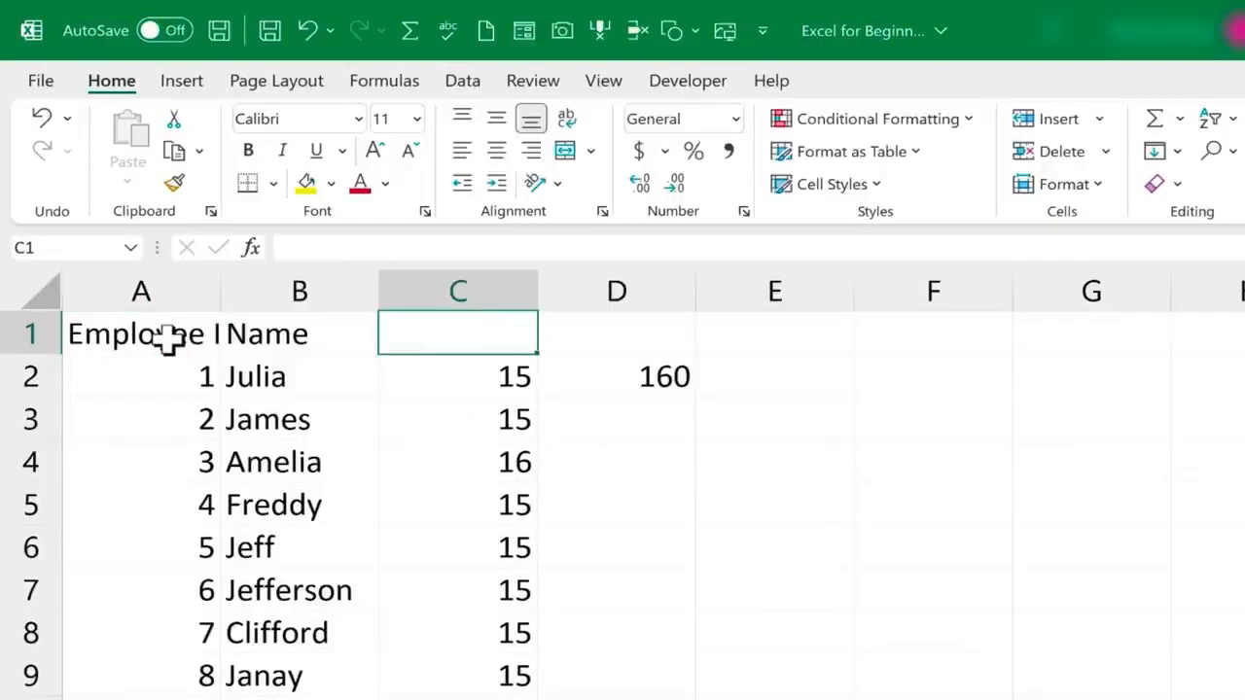
pyautogui.write('Hourly Wage')
pyautogui.press('Tab')
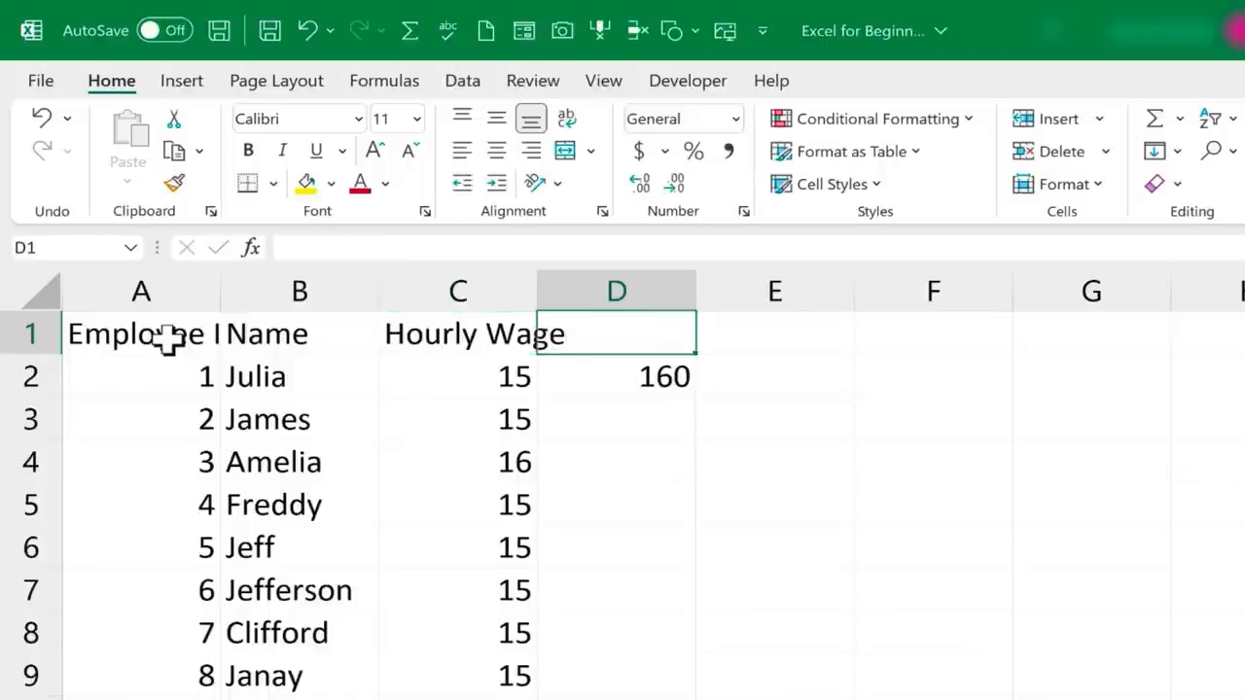
pyautogui.write('Hours')
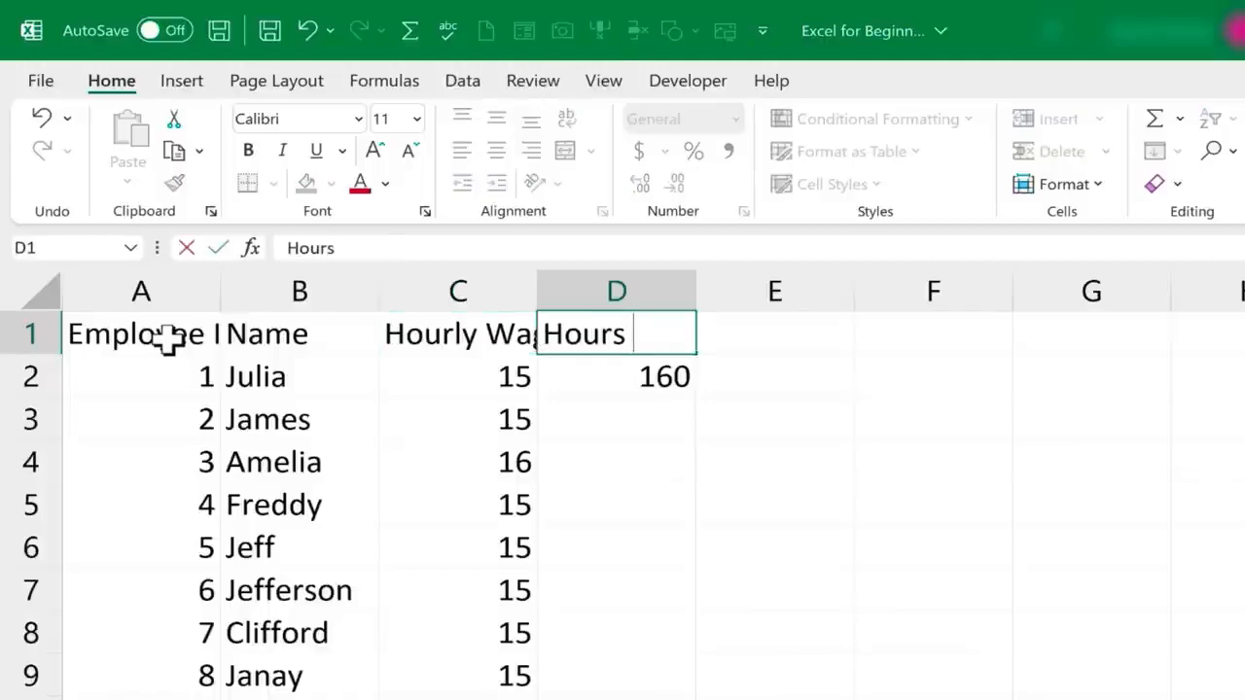
pyautogui.write(' Worked')
pyautogui.press('Tab')
pyautogui.write('Taxable ')
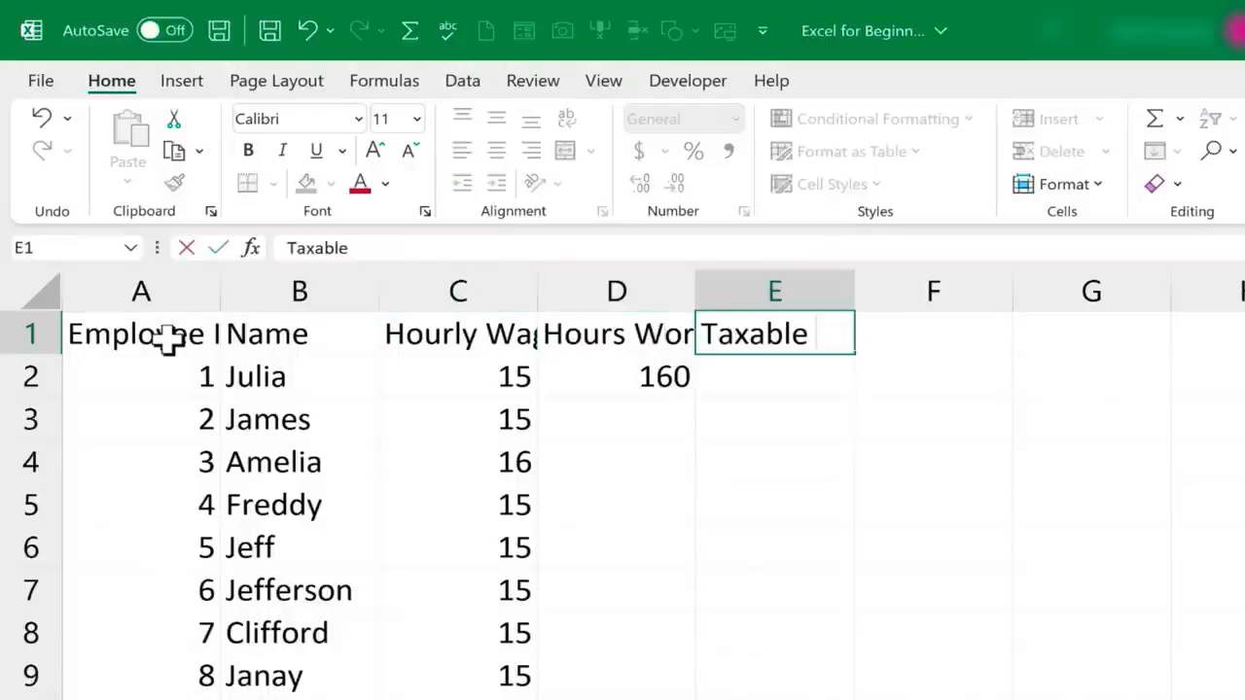
pyautogui.write('Income')
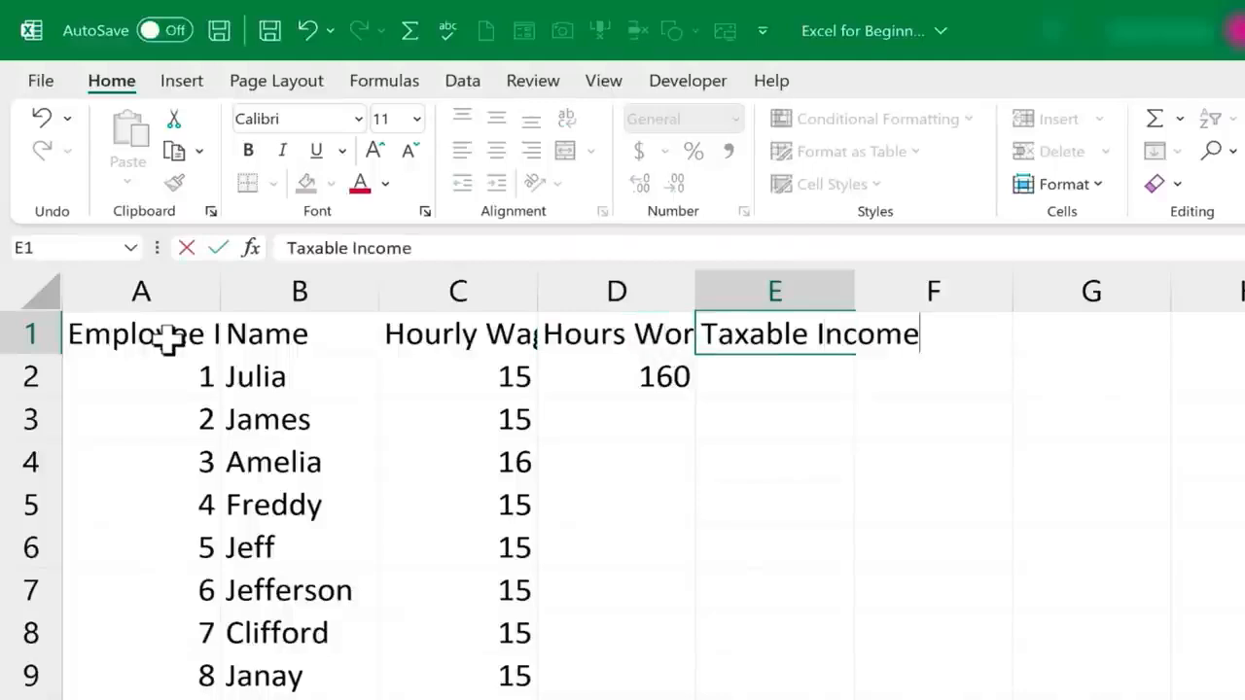
pyautogui.press('Return')
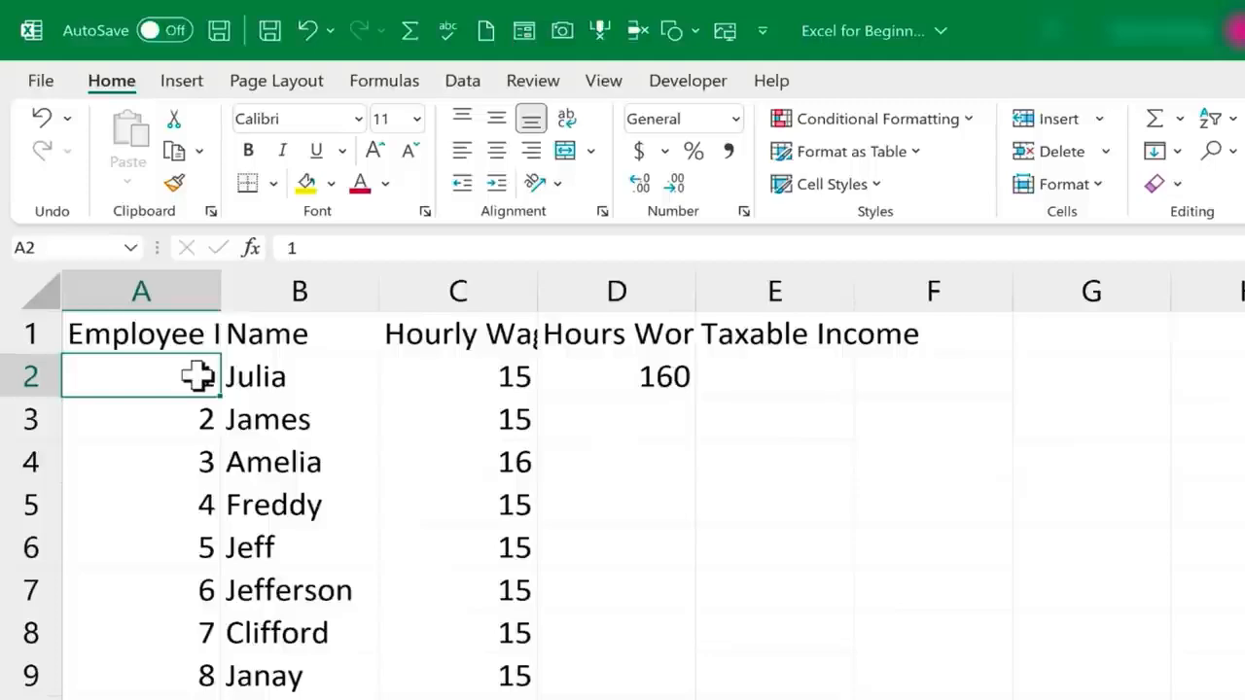
# Check the full text of the cut-off headers in cells A1 and C1
pyautogui.doubleClick(162, 338)
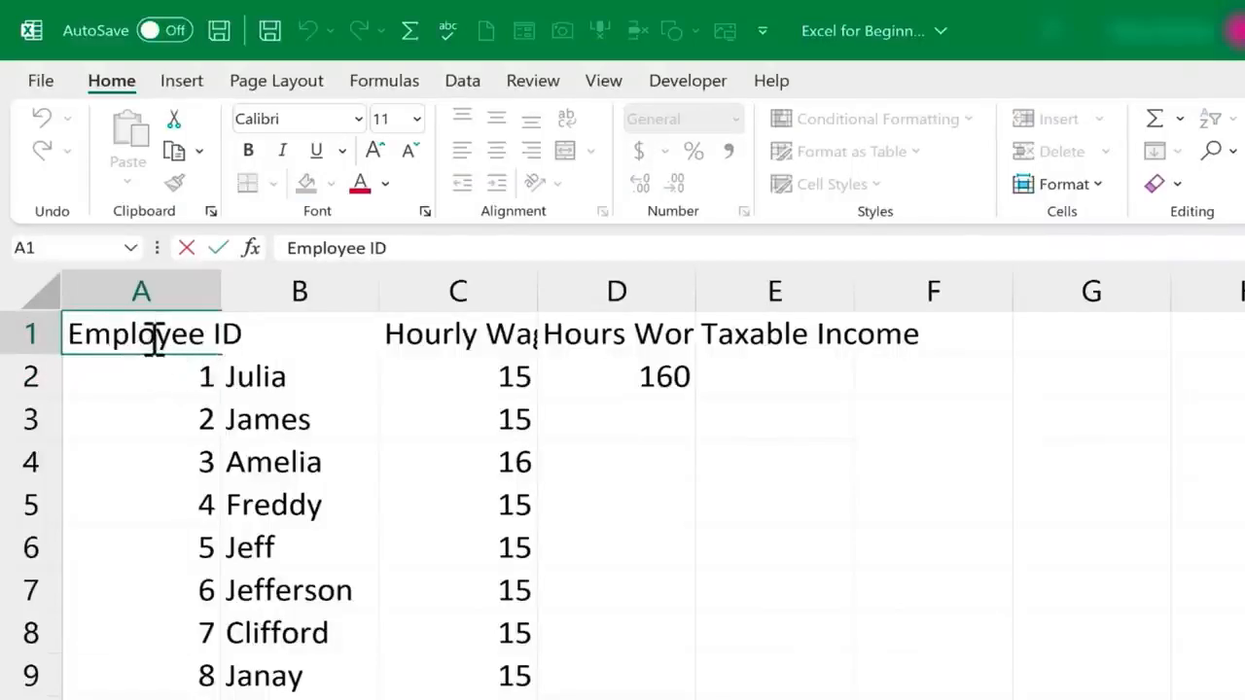
pyautogui.click(200, 418)
pyautogui.doubleClick(460, 337)
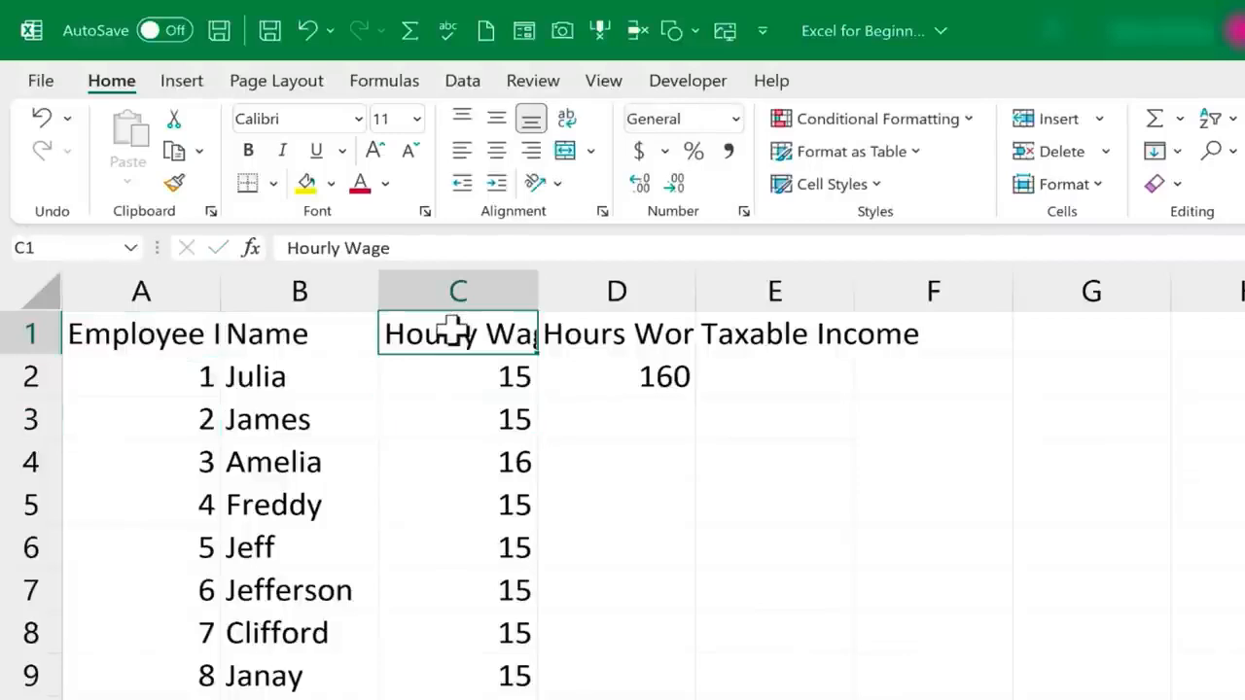
pyautogui.click(484, 379)
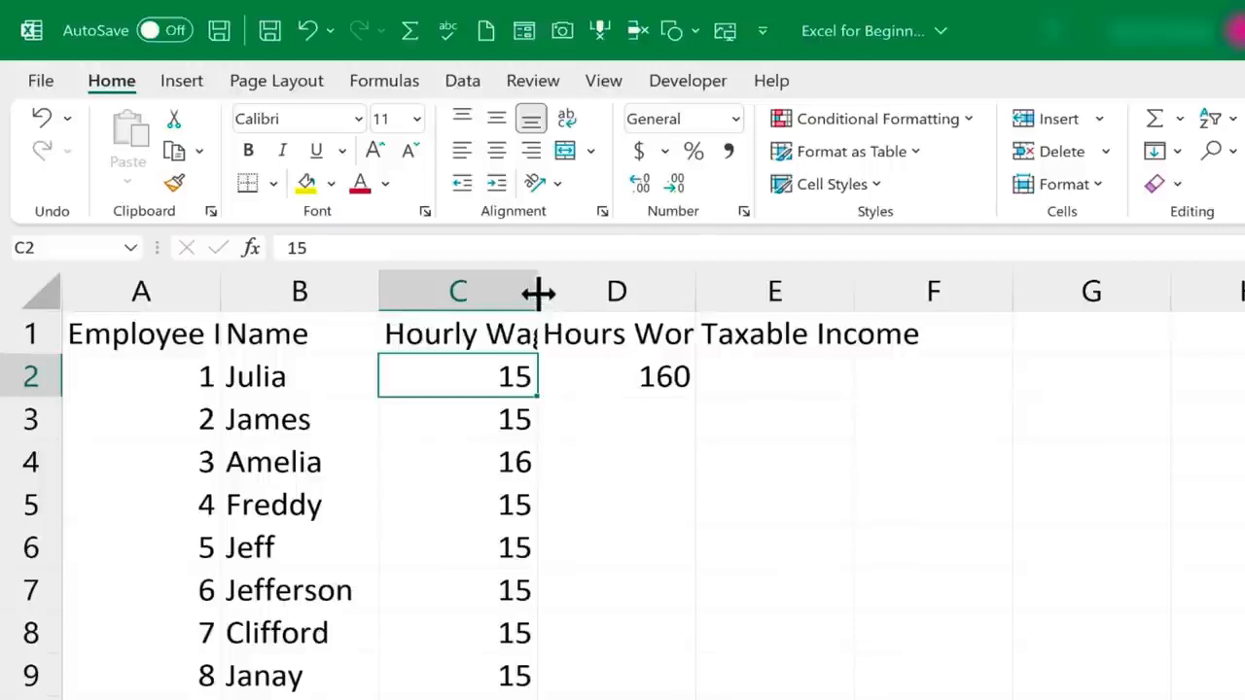
# Widen column C to fit its header, and AutoFit columns A through E to their contents
pyautogui.moveTo(538, 291); pyautogui.dragTo(586, 287)
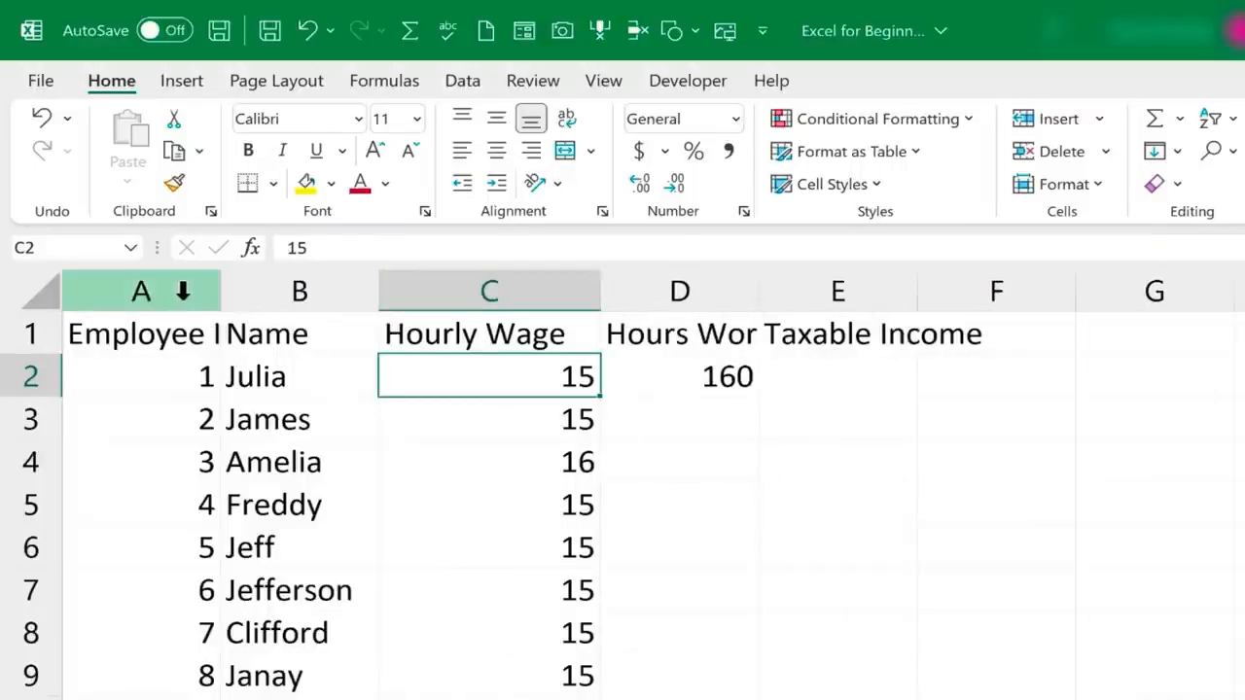
pyautogui.moveTo(170, 290); pyautogui.dragTo(862, 290)
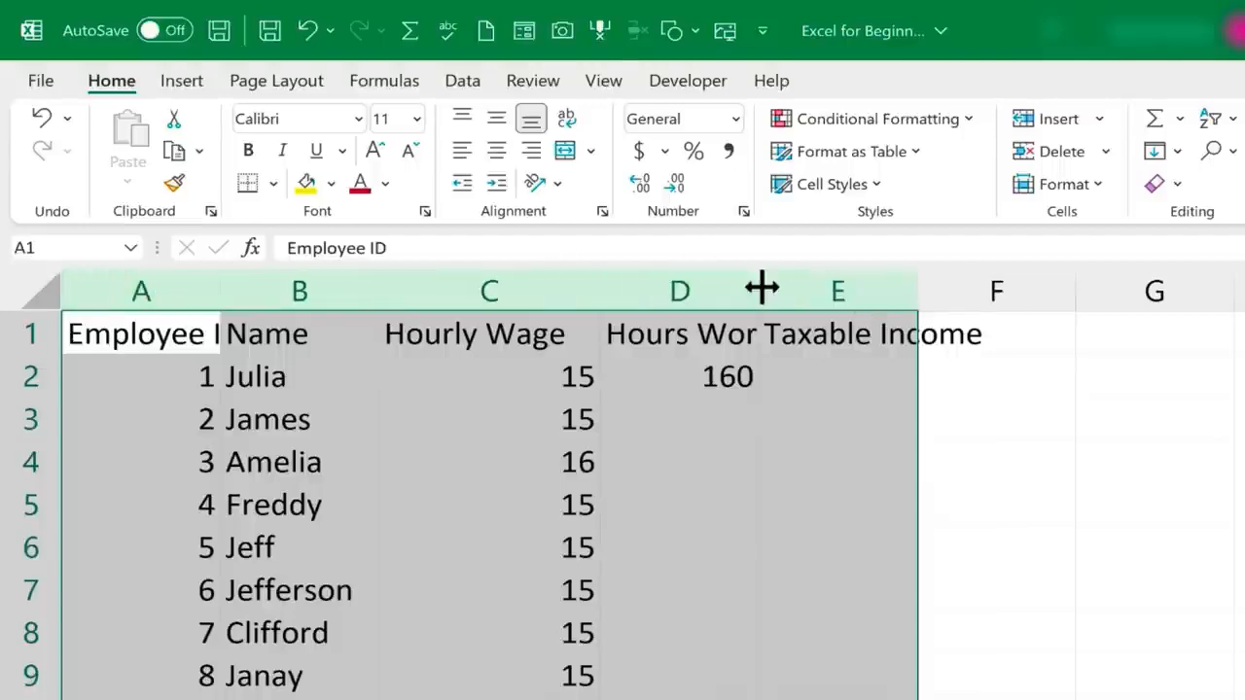
pyautogui.doubleClick(378, 284)
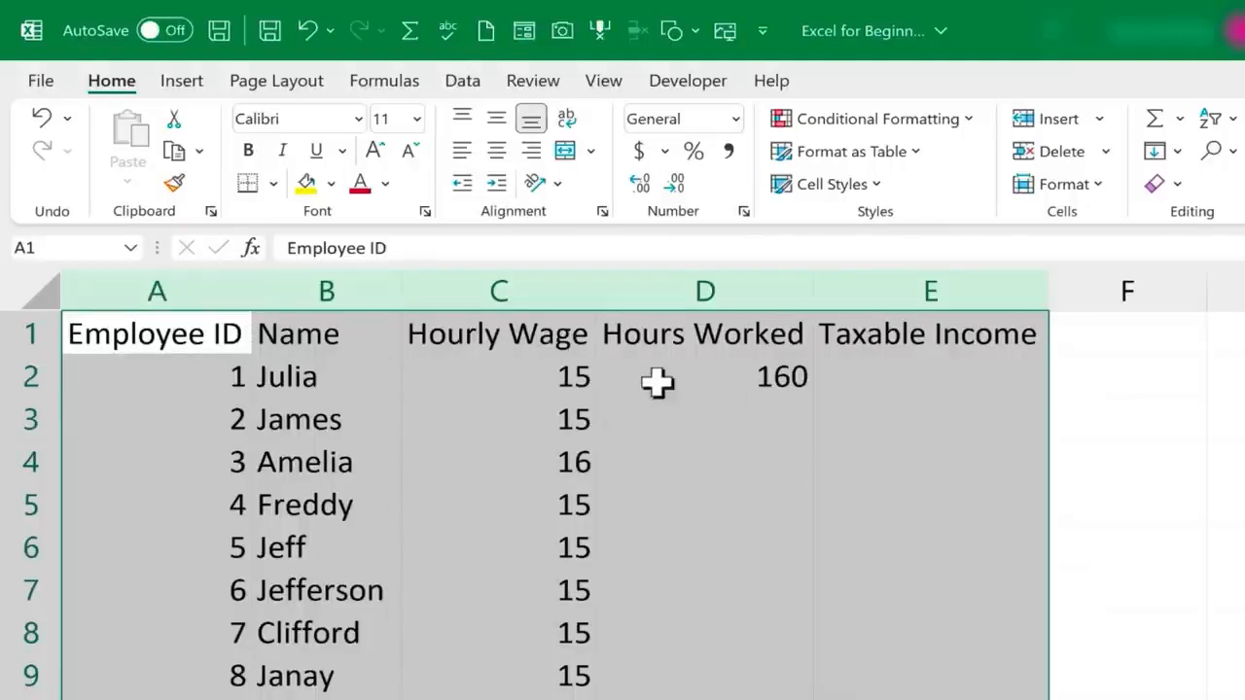
pyautogui.click(686, 434)
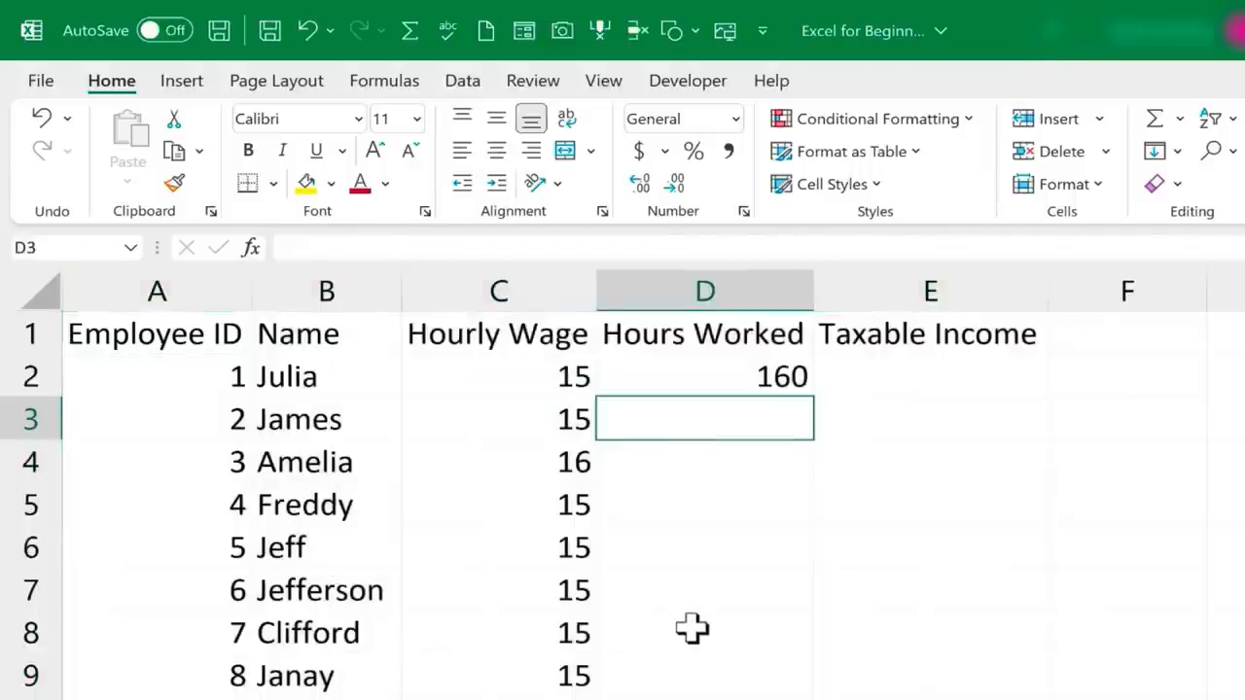
# Replace every 15 in the sheet with 15.5 using Find and Replace to raise the hourly wages
pyautogui.click(568, 511)
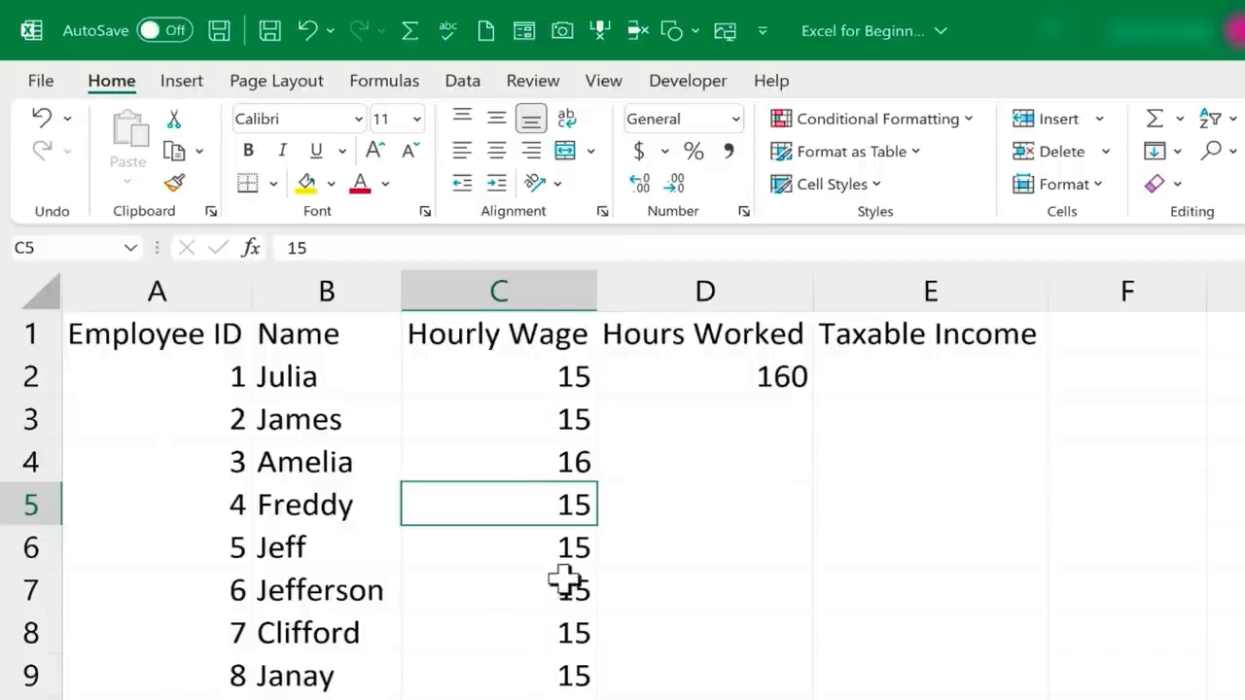
pyautogui.scroll(-4, 588, 491)
pyautogui.click(584, 510)
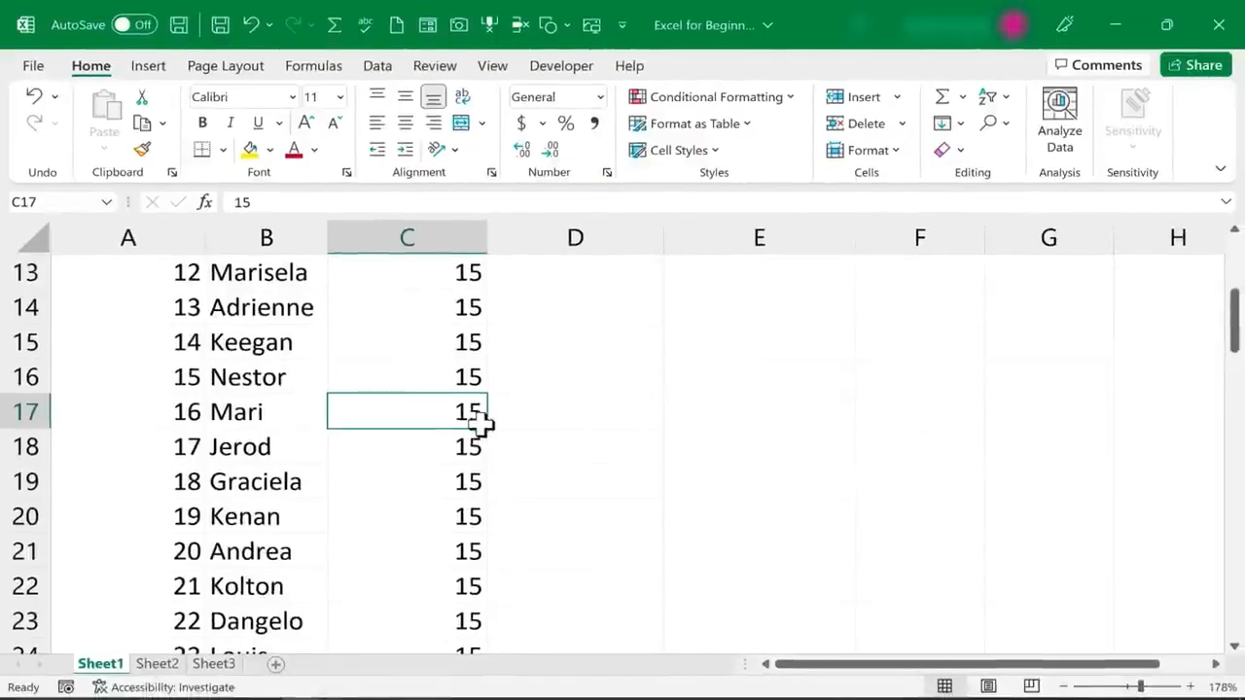
pyautogui.scroll(4, 481, 420)
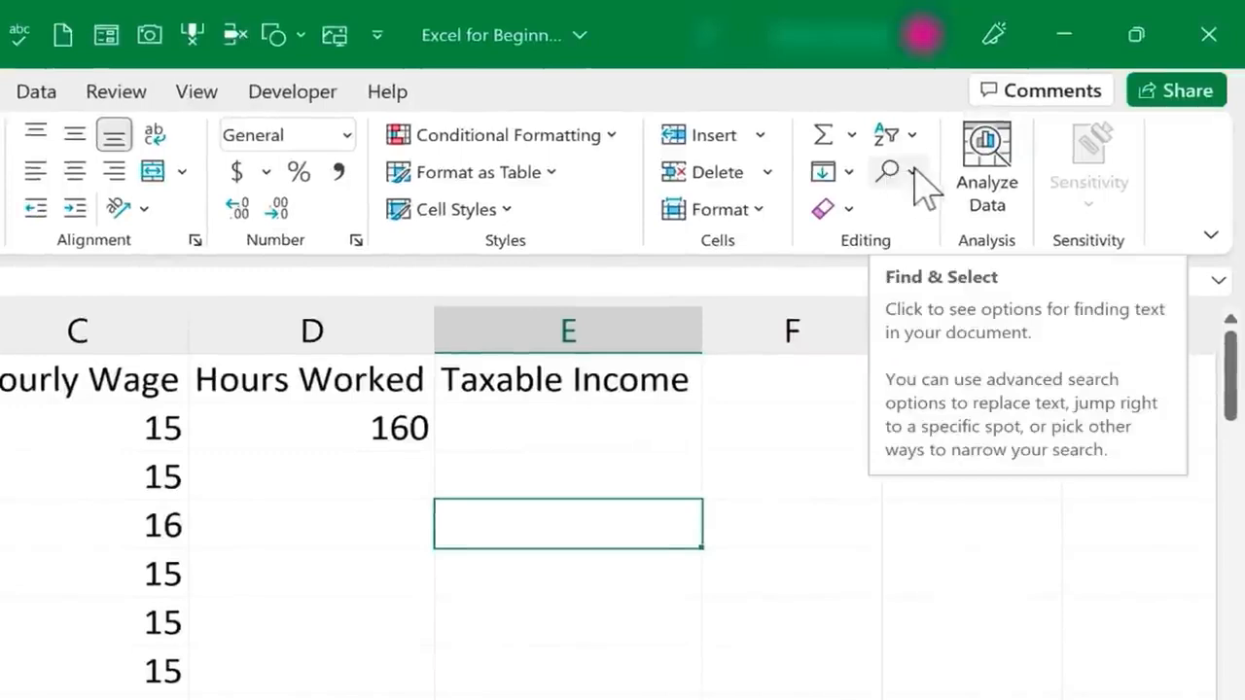
pyautogui.click(912, 173)
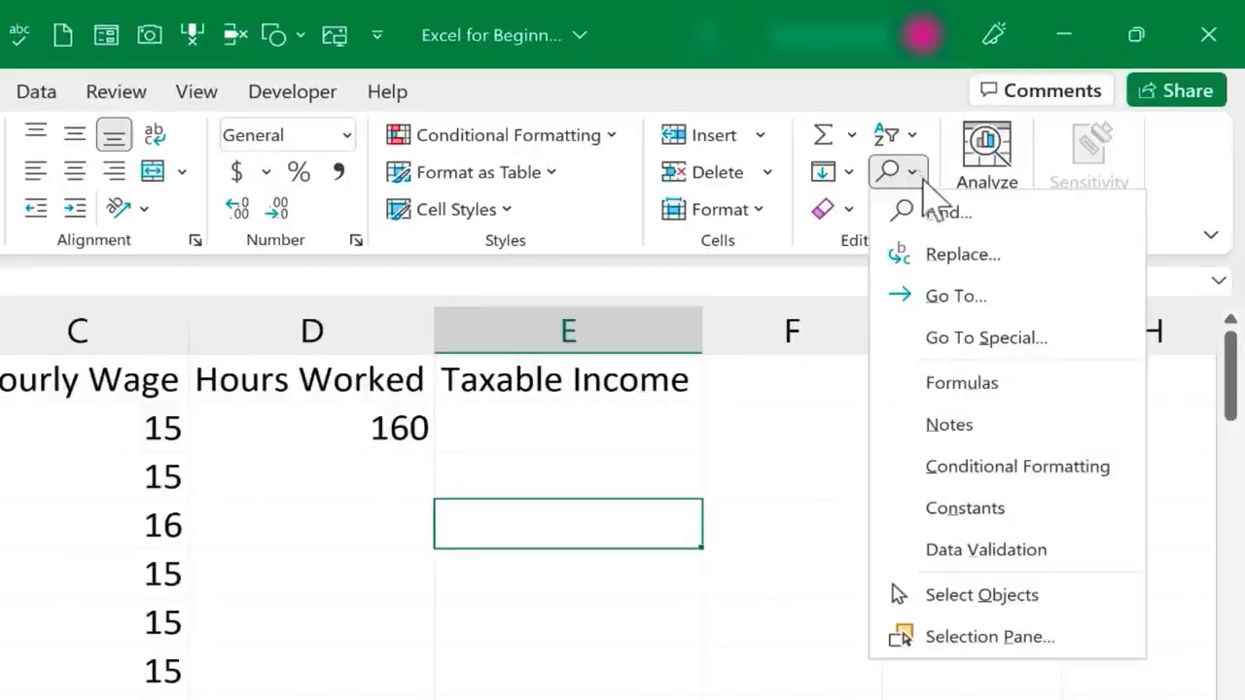
pyautogui.click(985, 255)
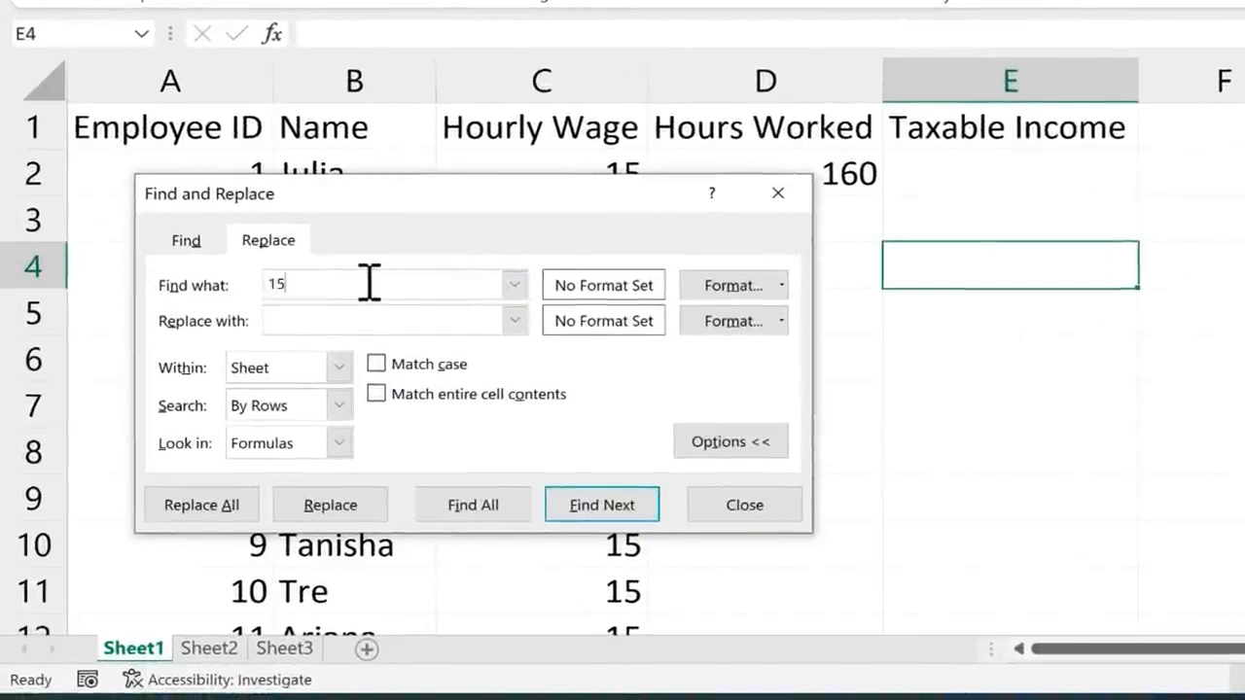
pyautogui.click(450, 326)
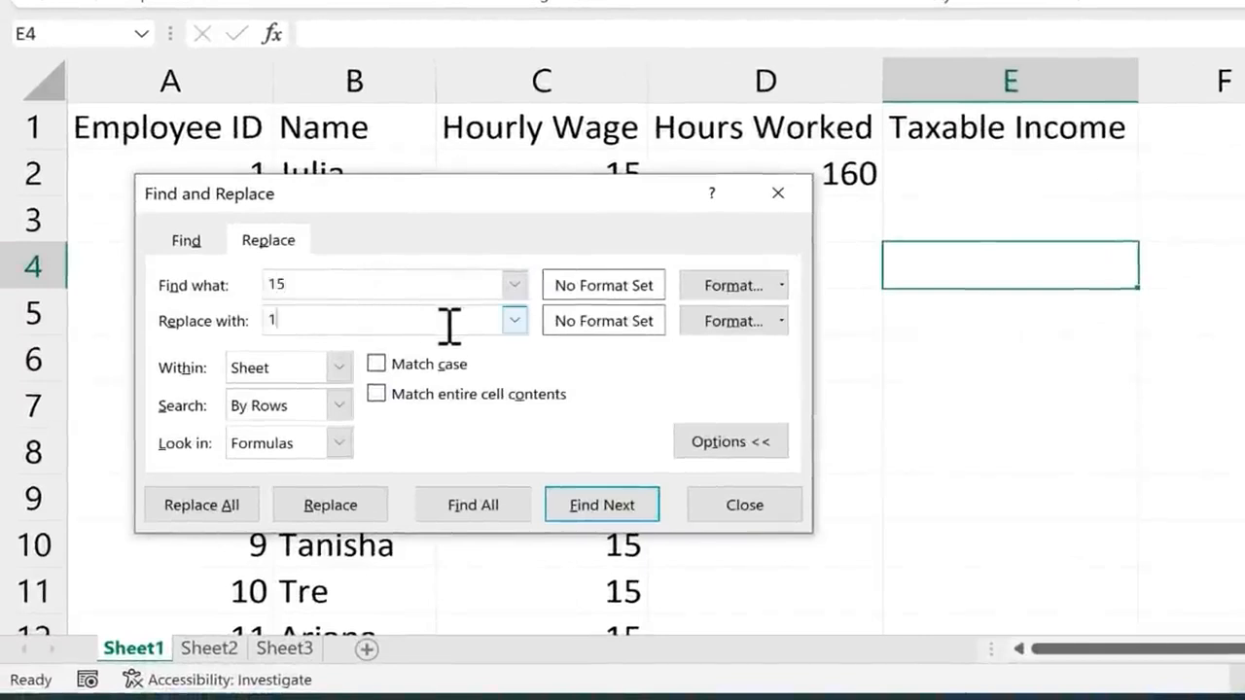
pyautogui.write('15.5')
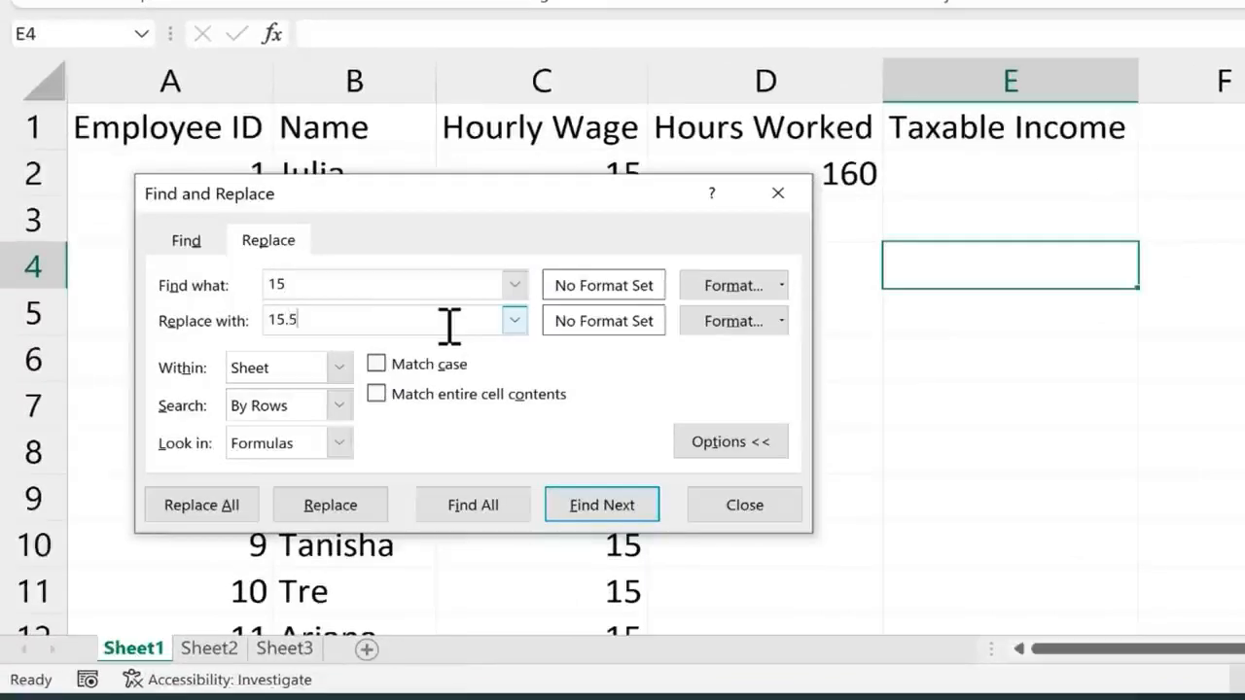
pyautogui.click(204, 505)
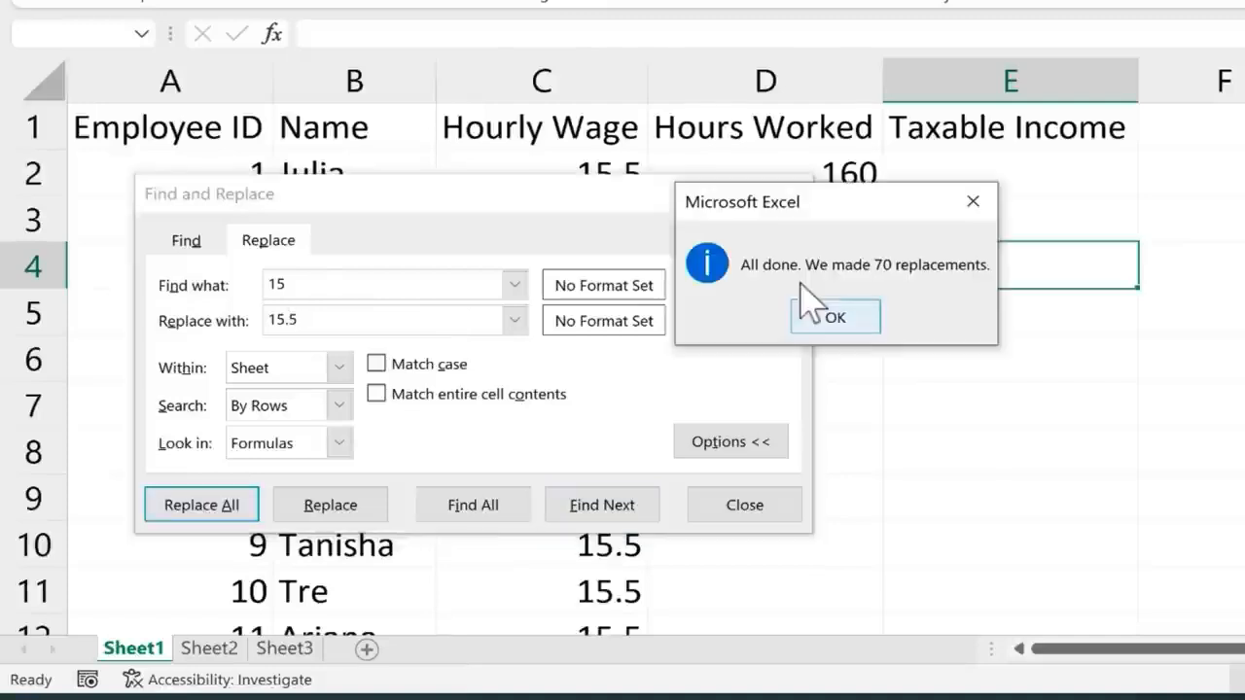
pyautogui.click(854, 321)
pyautogui.click(732, 511)
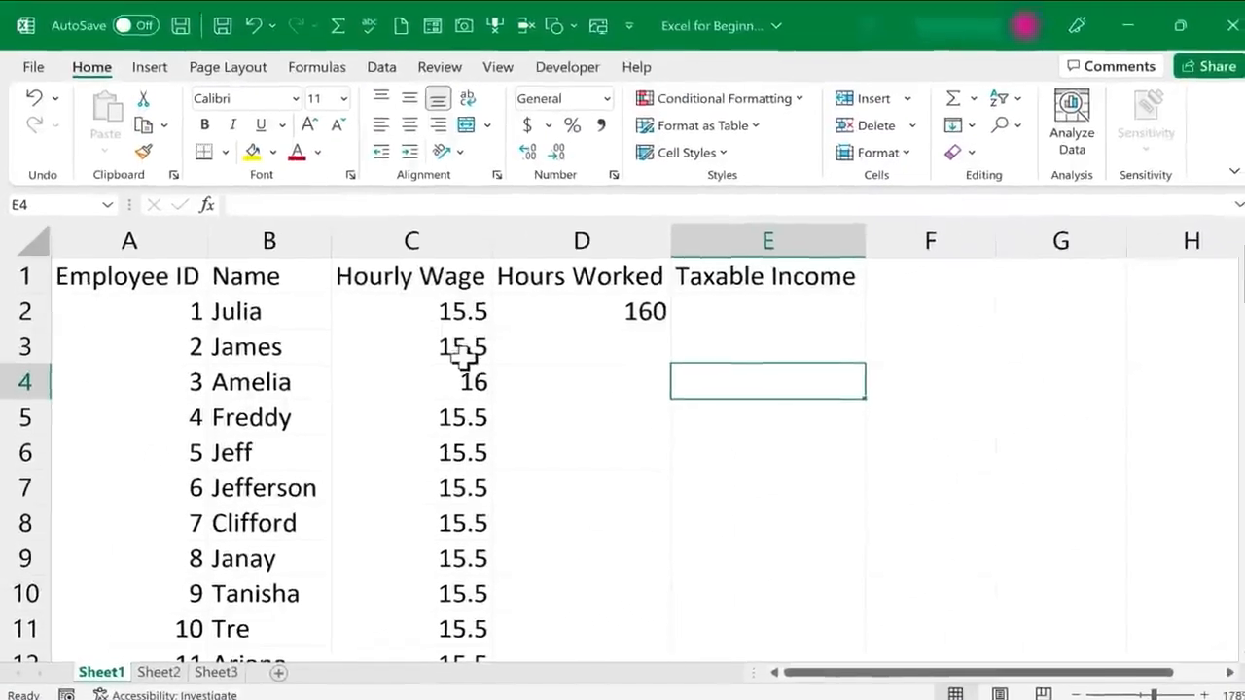
# Check the replaced values down the list and set cell A16 in the Employee ID column back to 15
pyautogui.scroll(-10, 463, 358)
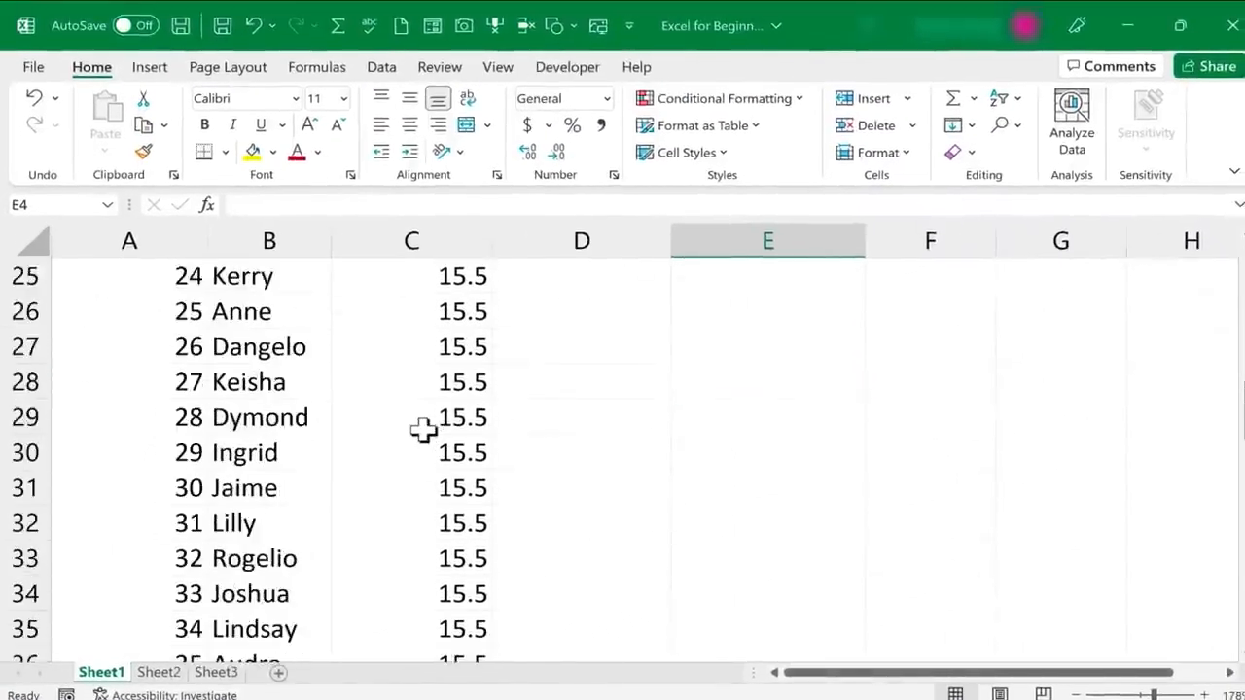
pyautogui.scroll(-4, 420, 433)
pyautogui.scroll(11, 419, 433)
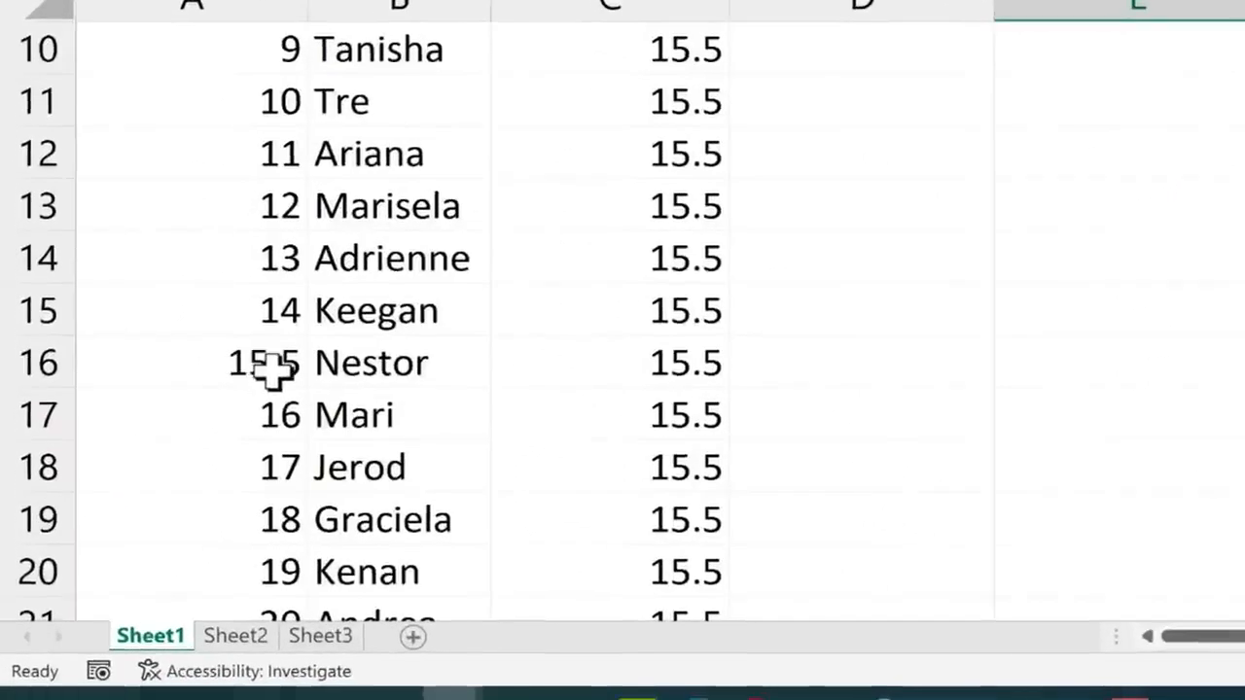
pyautogui.click(272, 367)
pyautogui.write('15')
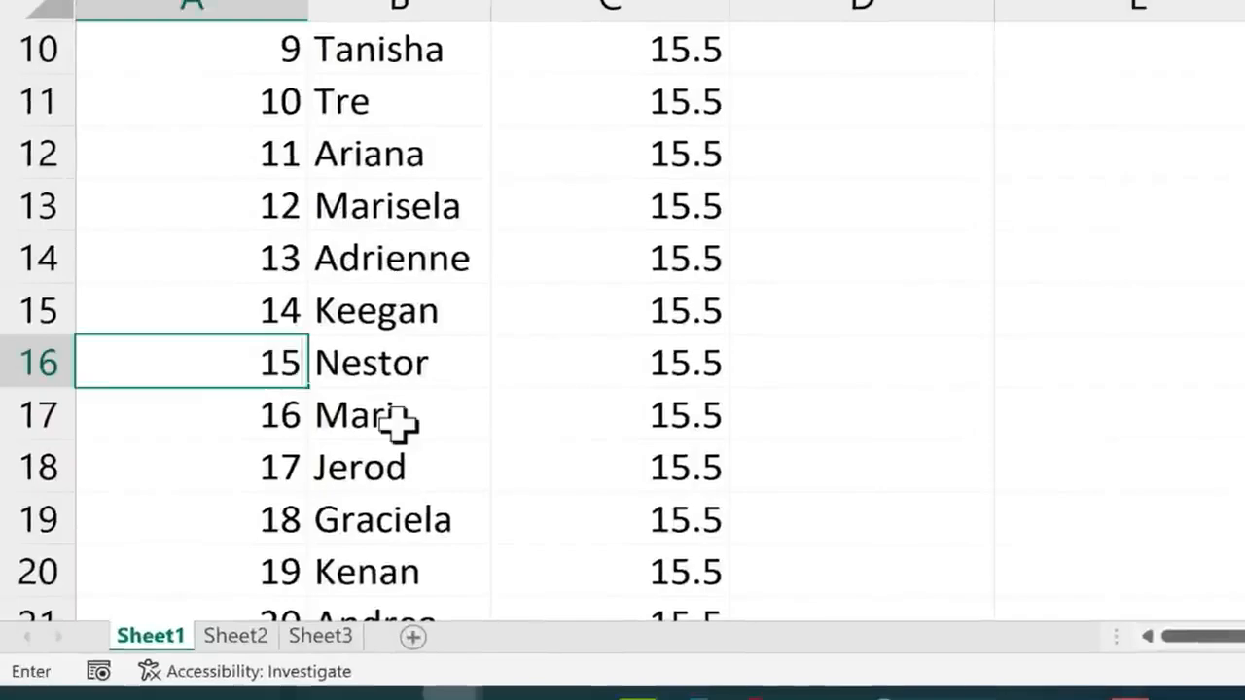
pyautogui.press('Return')
pyautogui.scroll(3, 895, 312)
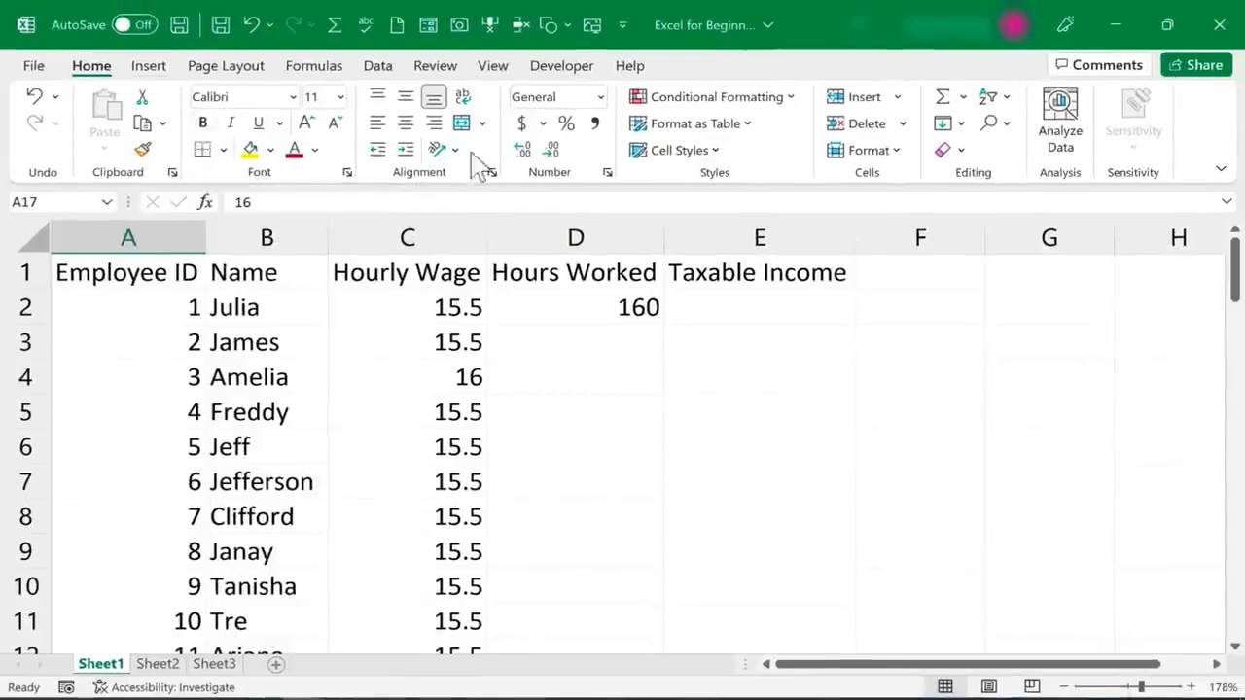
pyautogui.click(992, 125)
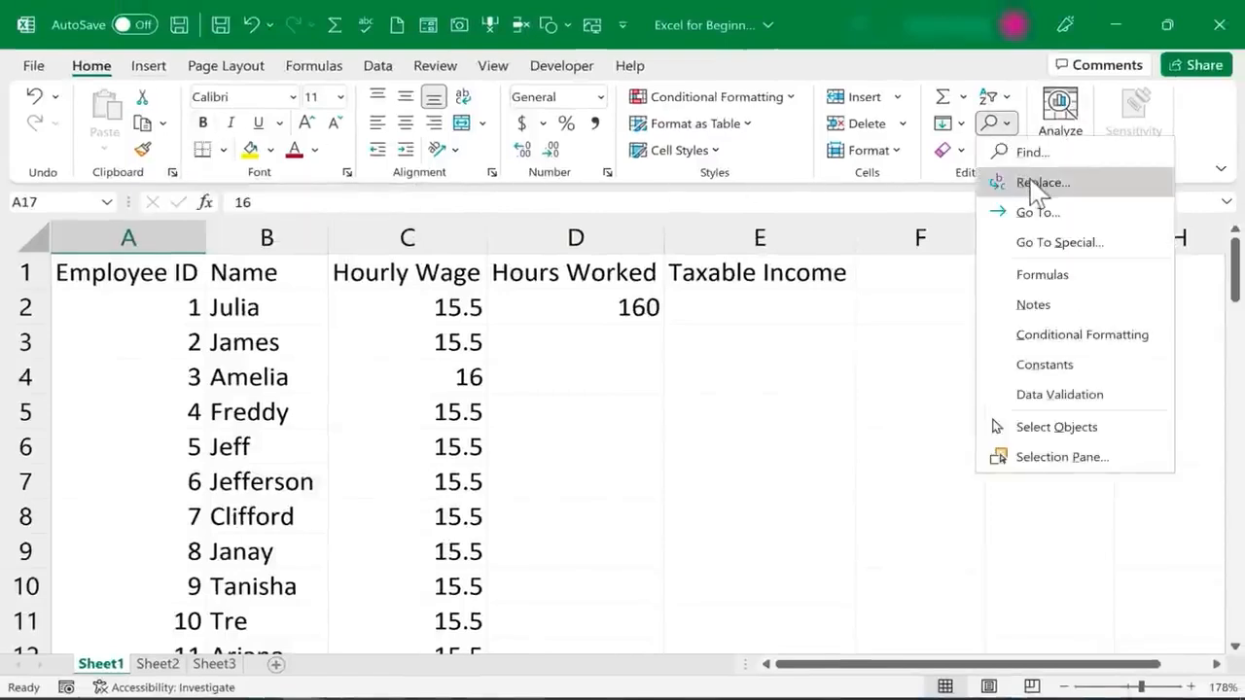
pyautogui.hotkey('ctrl', 'h')
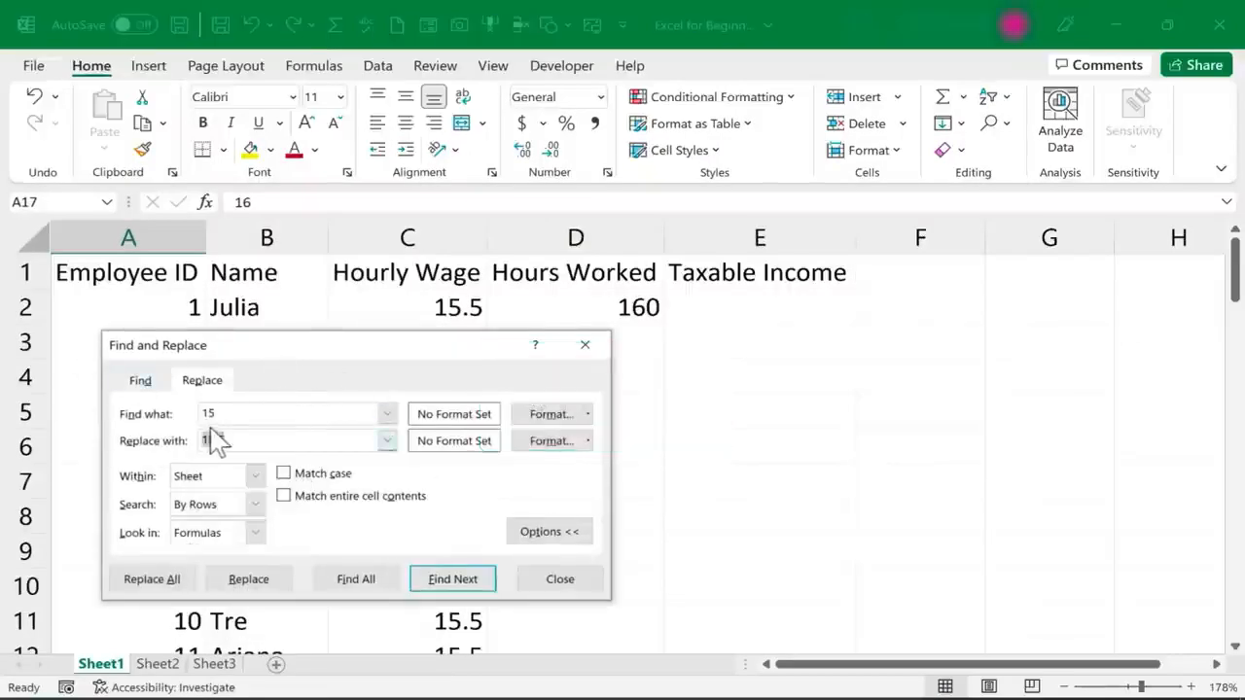
pyautogui.click(562, 581)
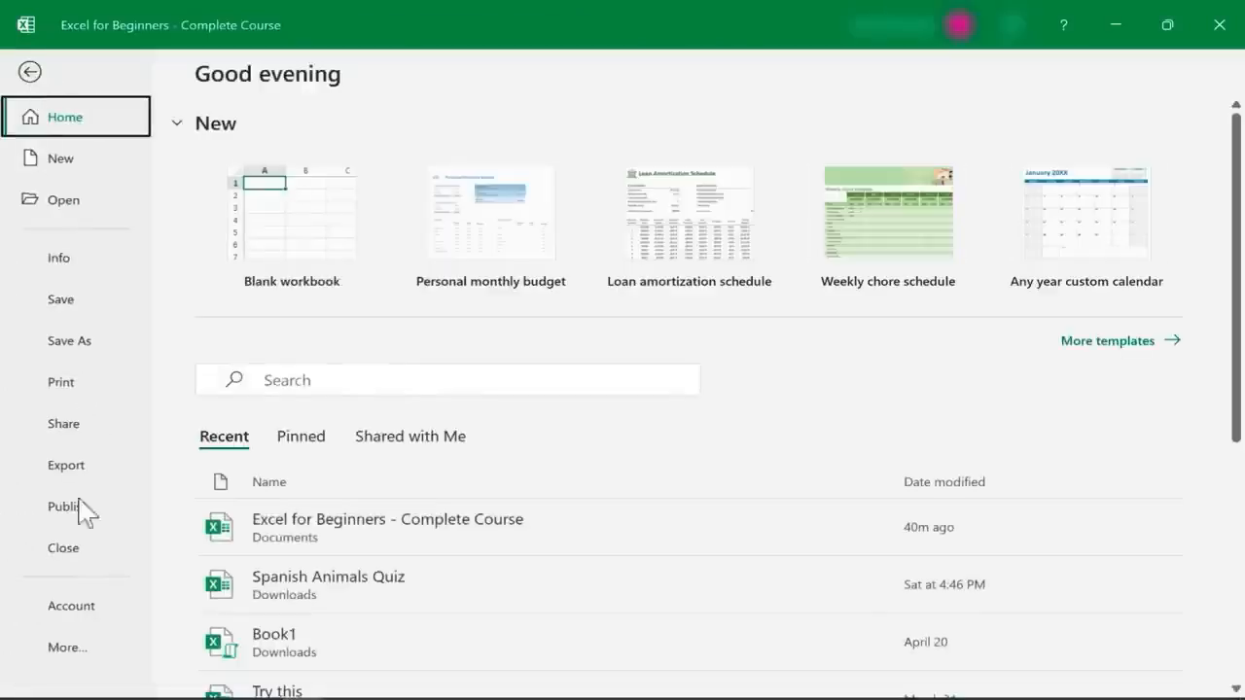
# Open the AutoCorrect options in the Proofing settings and examine the list of automatic text replacements
pyautogui.click(68, 659)
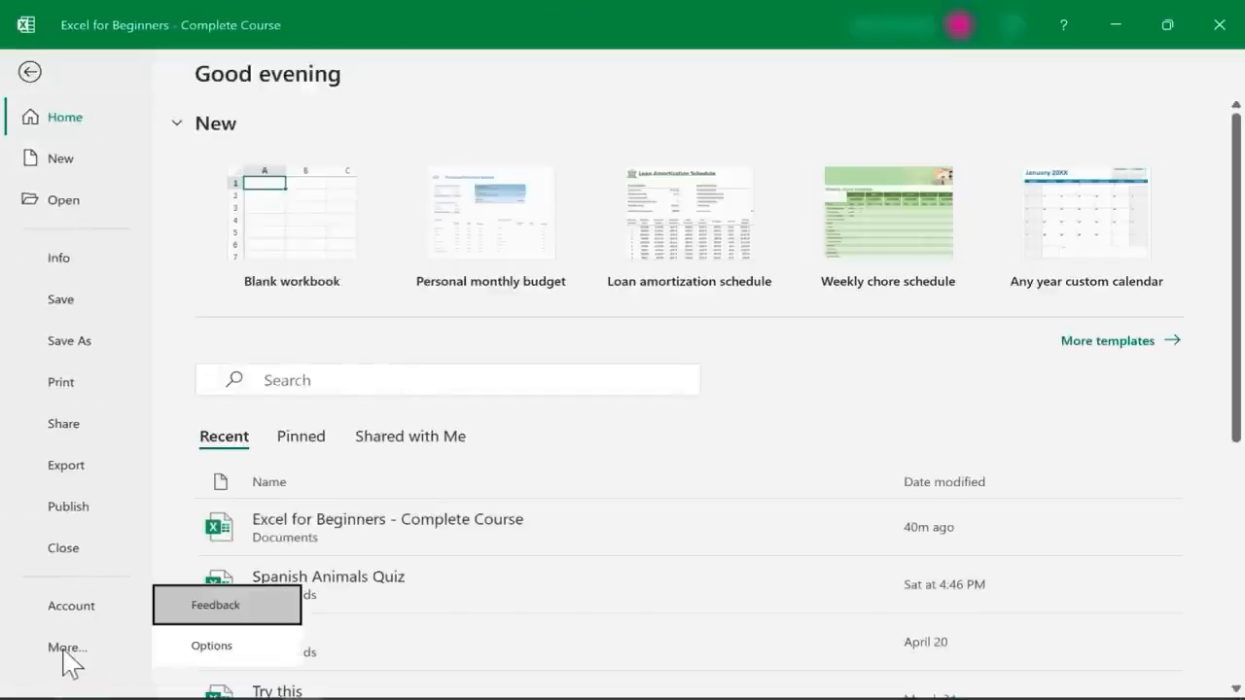
pyautogui.click(222, 657)
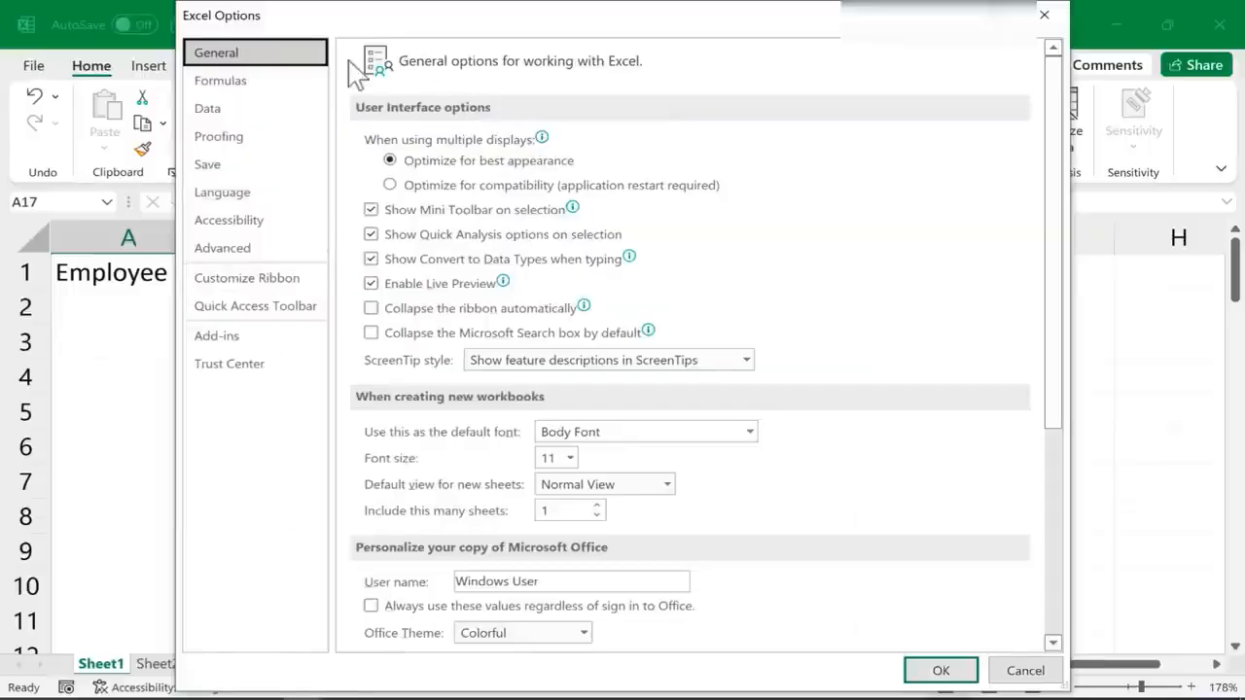
pyautogui.click(233, 137)
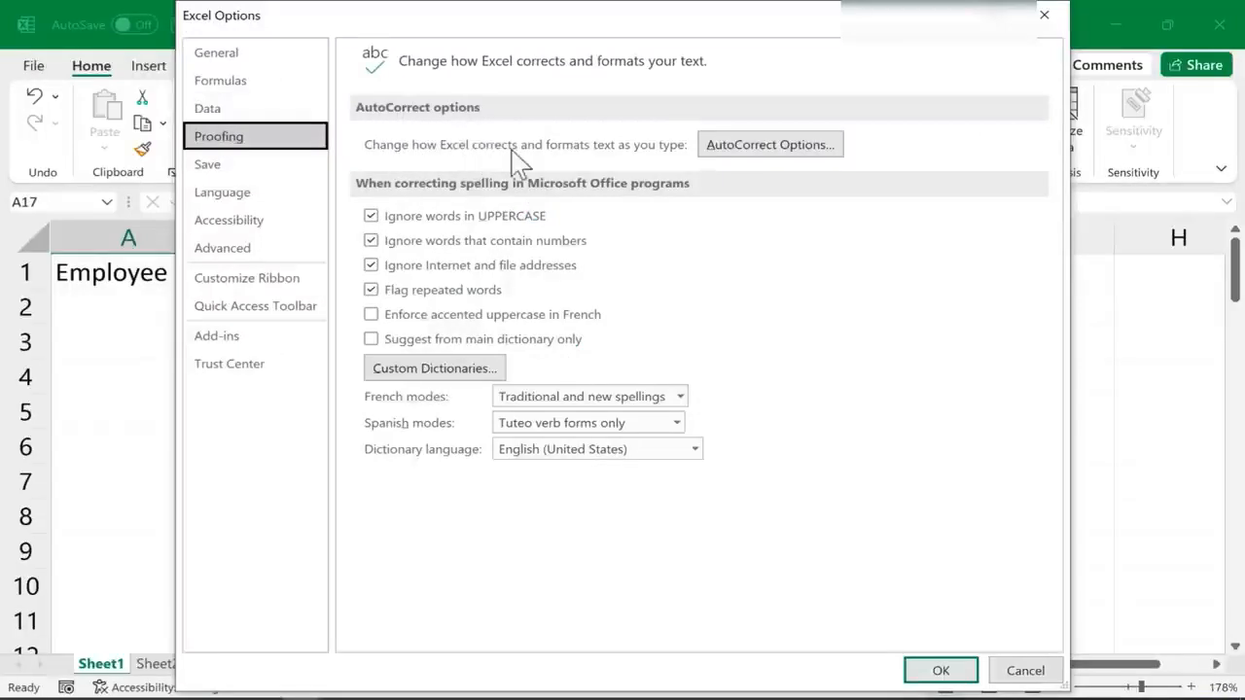
pyautogui.click(811, 158)
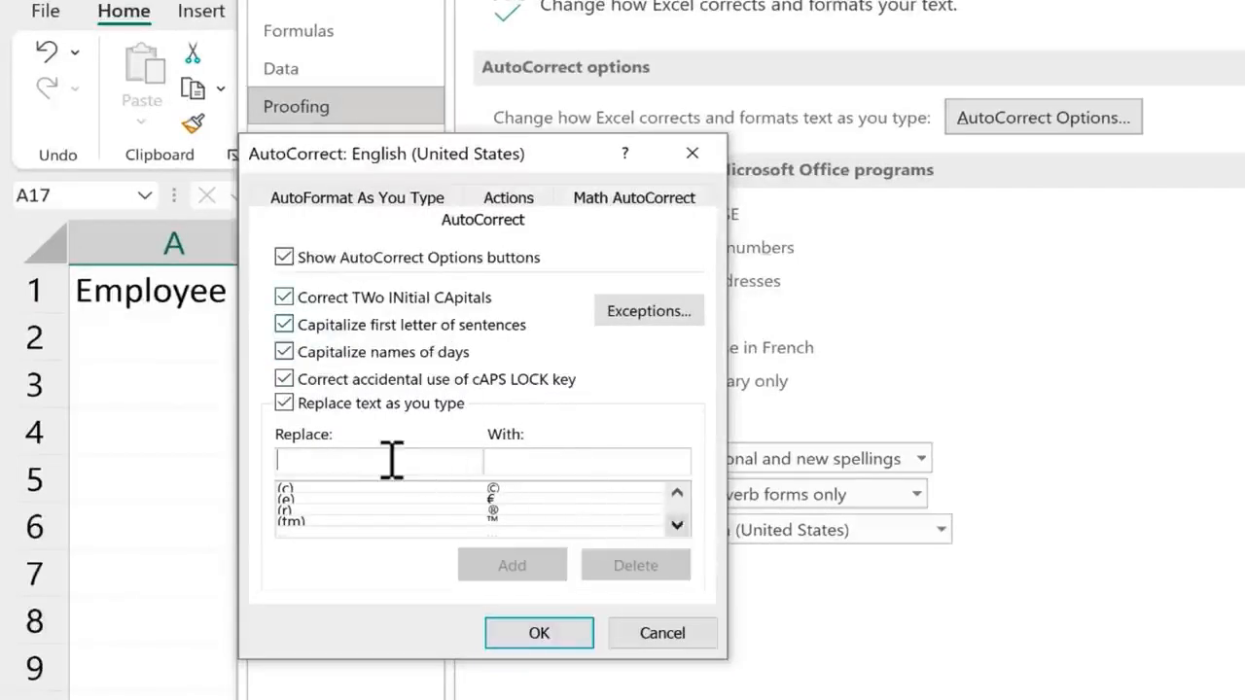
pyautogui.click(559, 464)
pyautogui.scroll(-10, 681, 530)
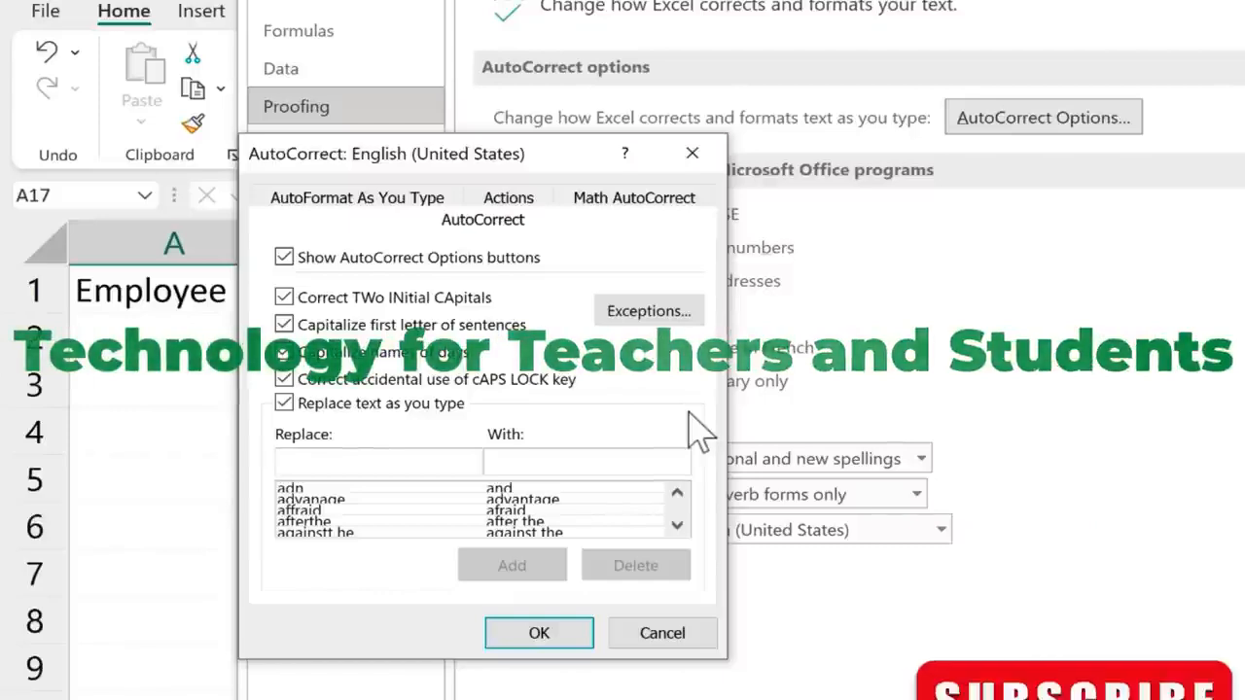
# Add an AutoCorrect entry that replaces t4tas with Technology for Teachers and Students, and accept the Excel options
pyautogui.write('t4tas')
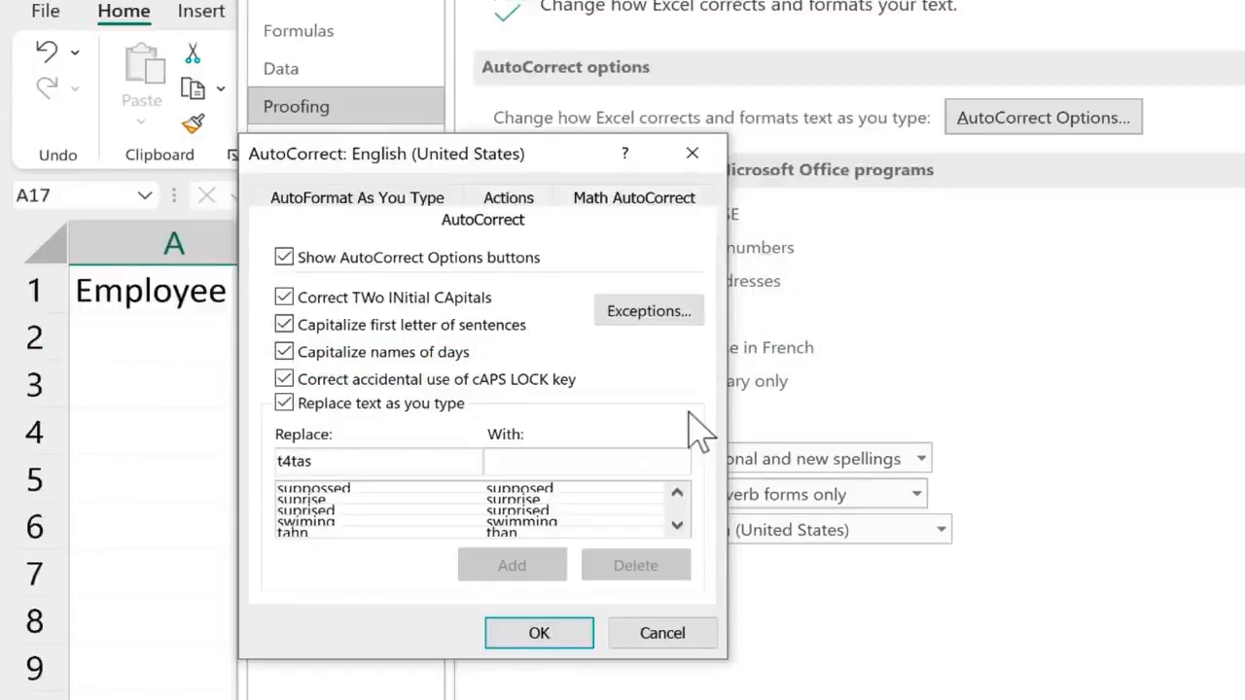
pyautogui.write('T')
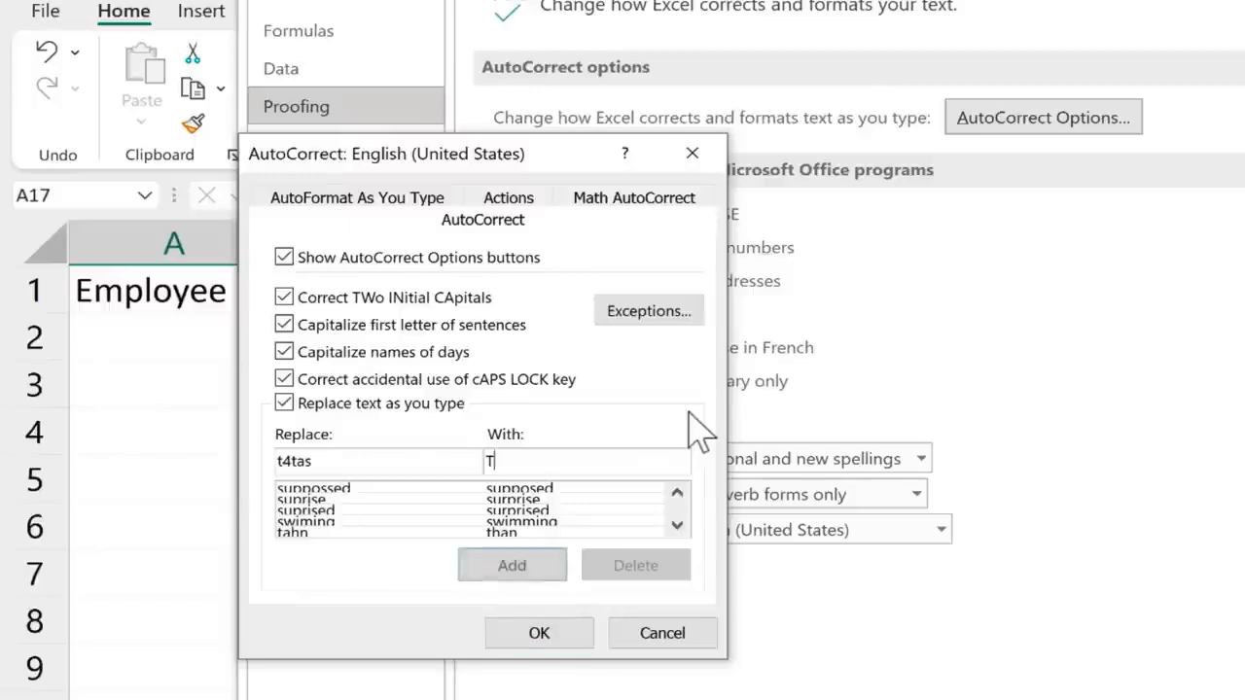
pyautogui.write('echnology for Teachers and Students')
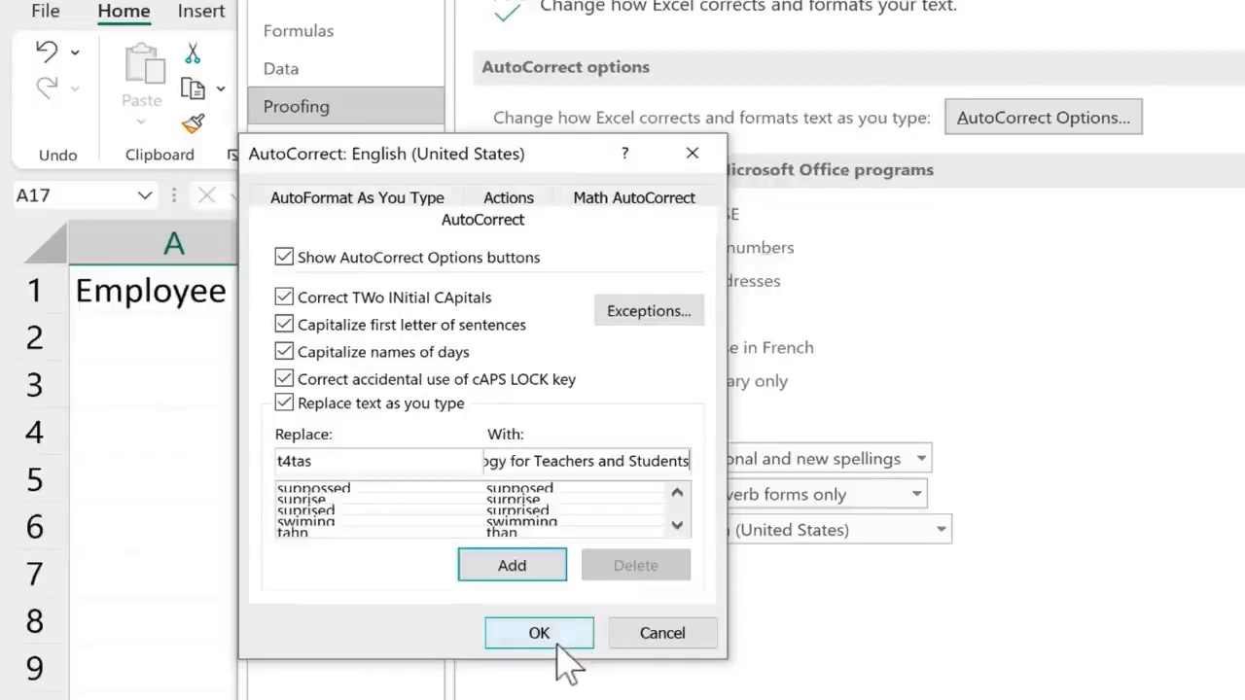
pyautogui.click(533, 567)
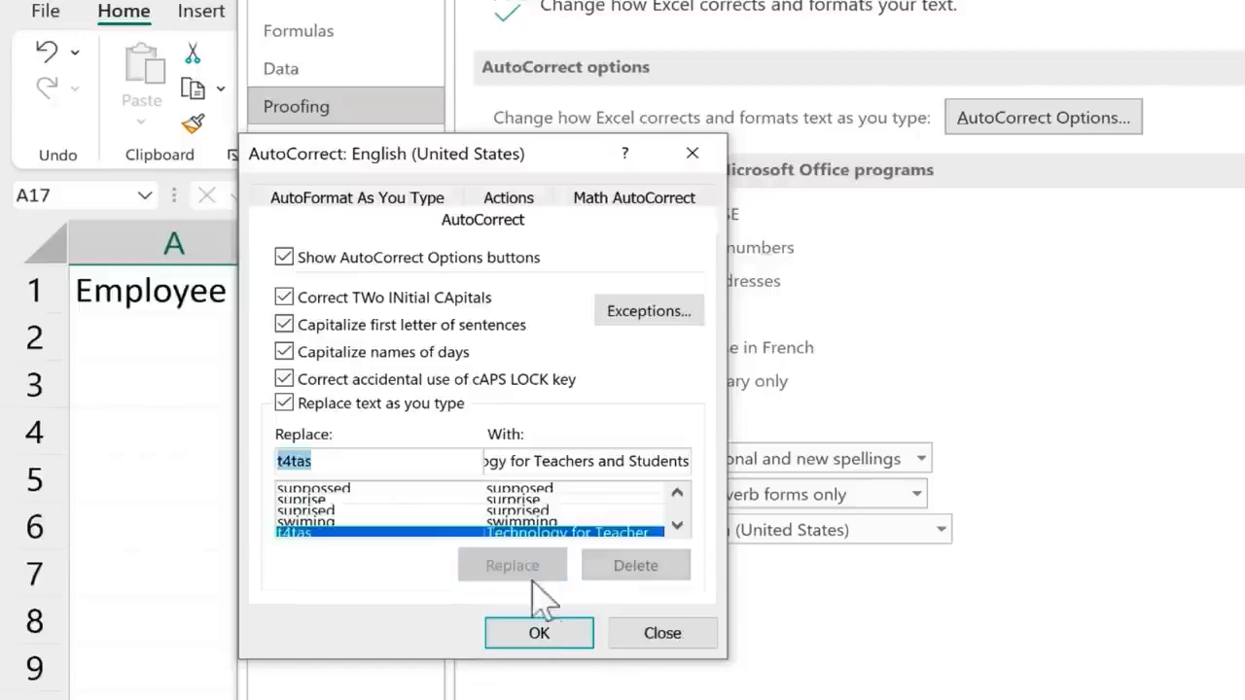
pyautogui.click(535, 628)
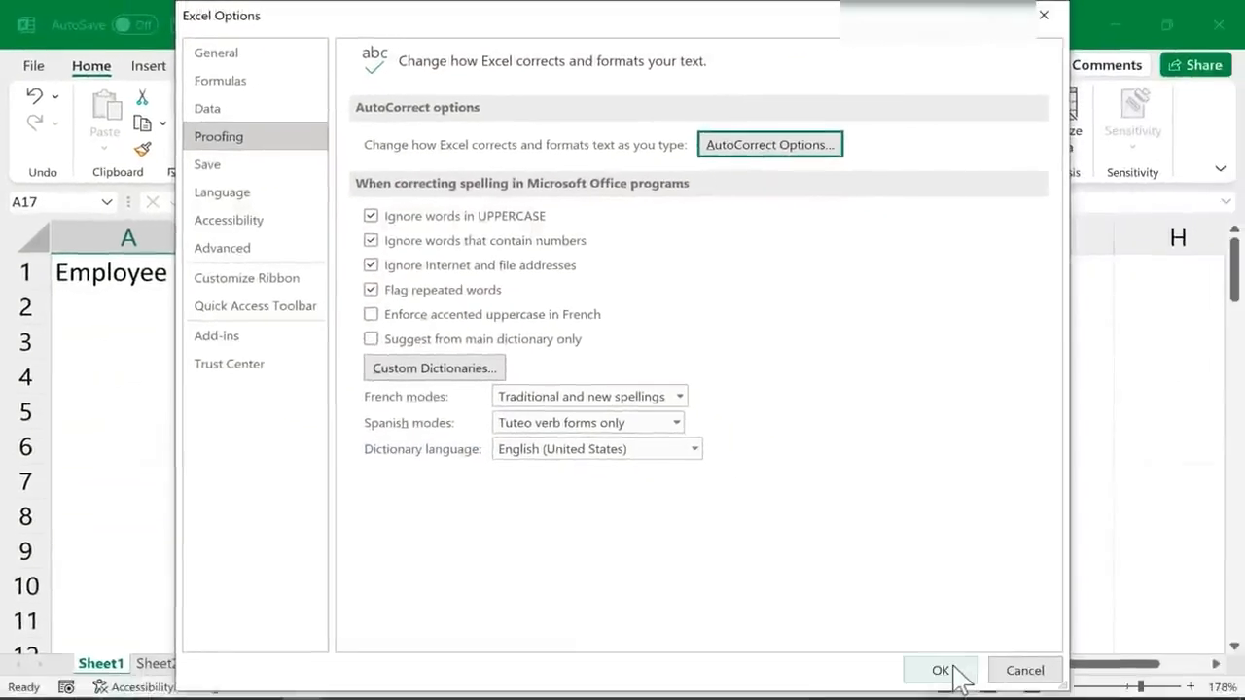
pyautogui.click(956, 671)
# Try the new AutoCorrect entry by entering t4tas in cell E3, and undo the entry
pyautogui.click(720, 347)
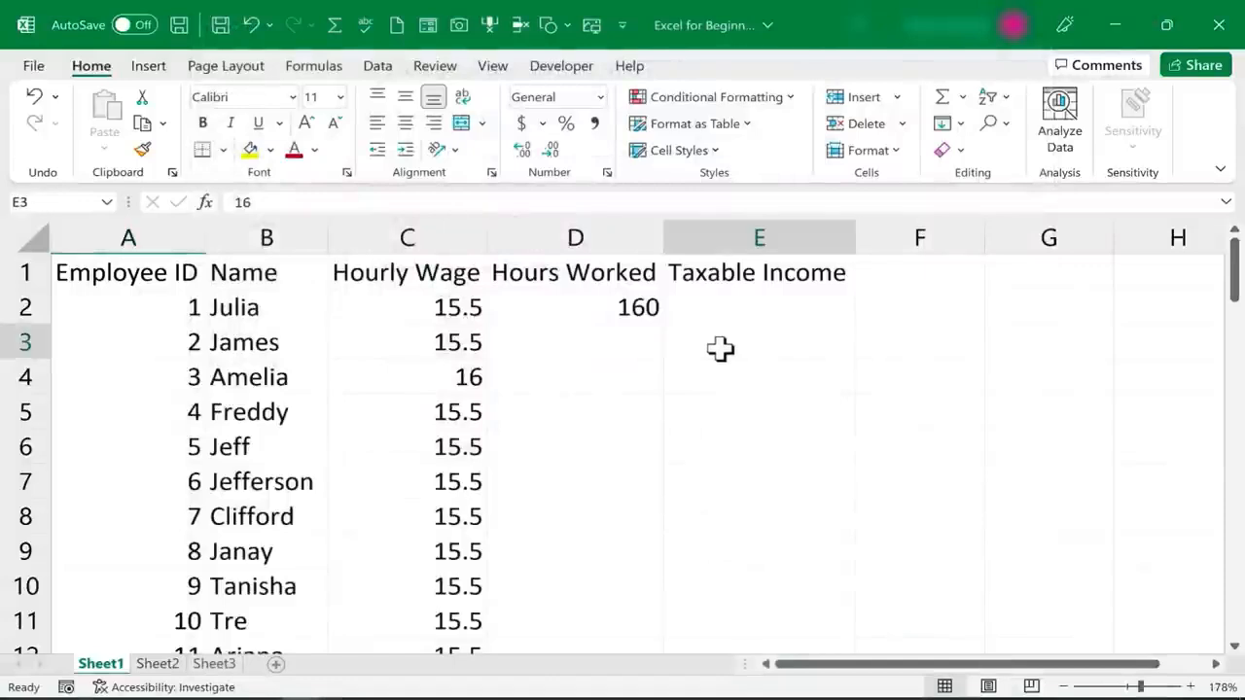
pyautogui.write('t4t')
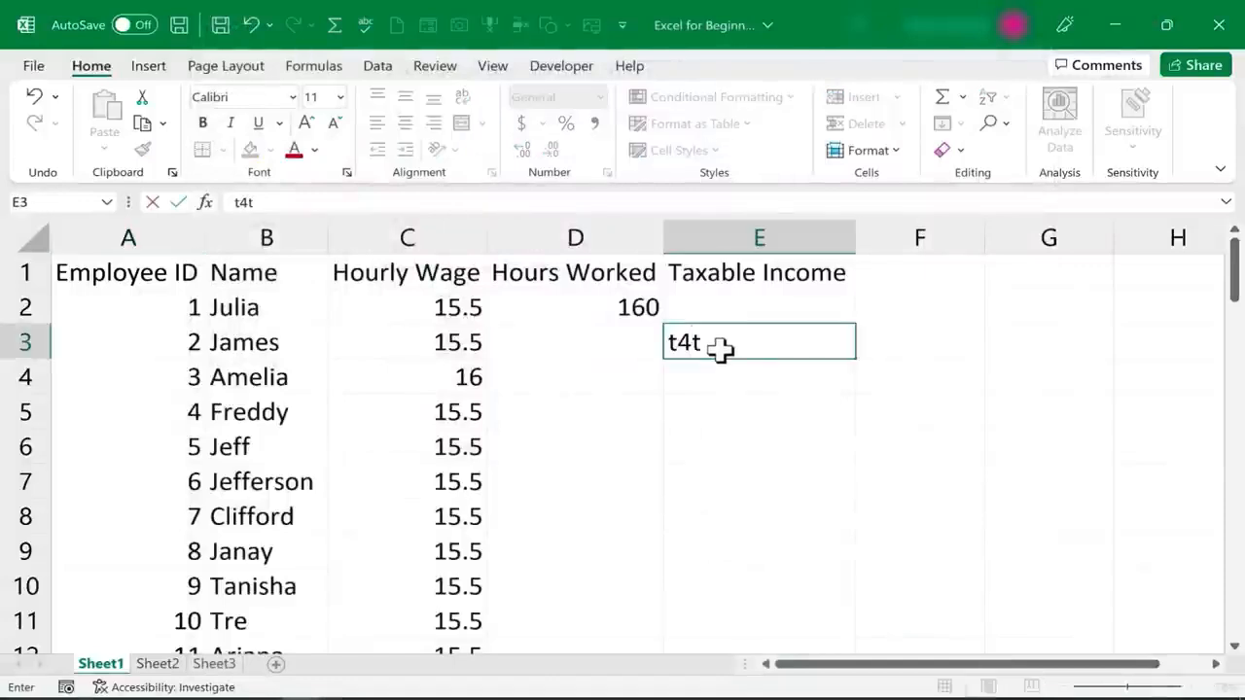
pyautogui.press('Return')
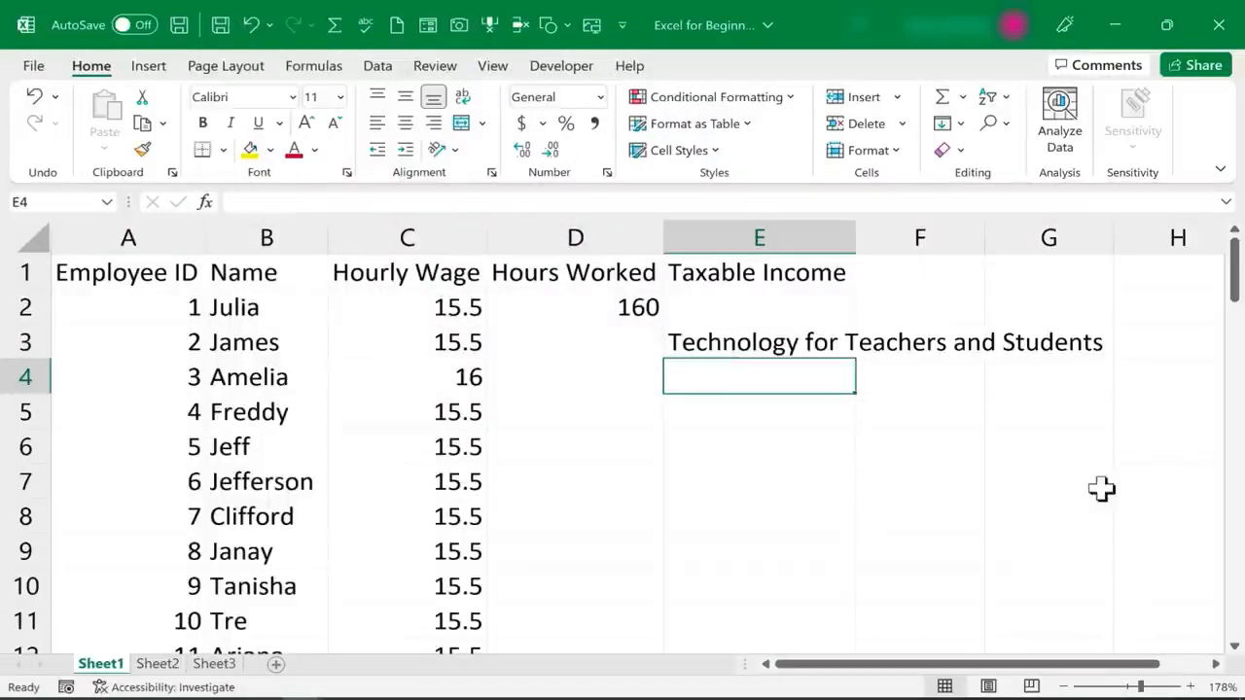
pyautogui.hotkey('ctrl', 'z')
pyautogui.click(879, 457)
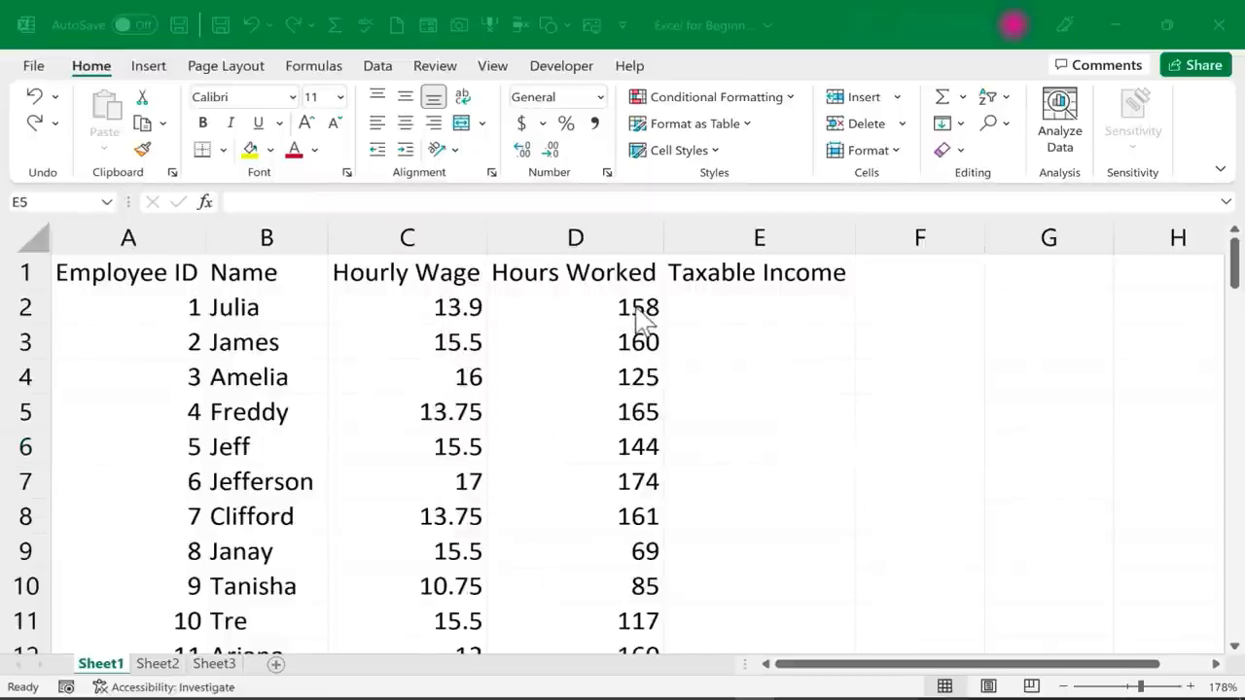
# Look down the updated wages and hours, copy cell C4 into E6, and undo the paste
pyautogui.scroll(-6, 658, 418)
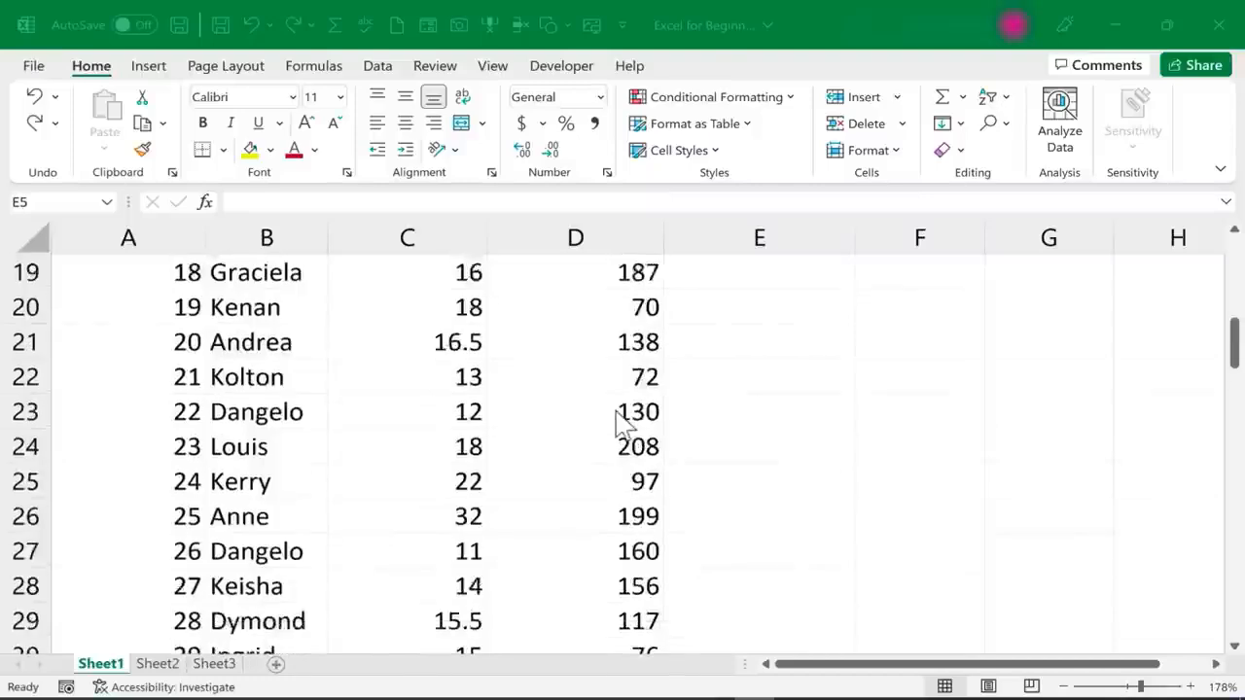
pyautogui.scroll(6, 623, 417)
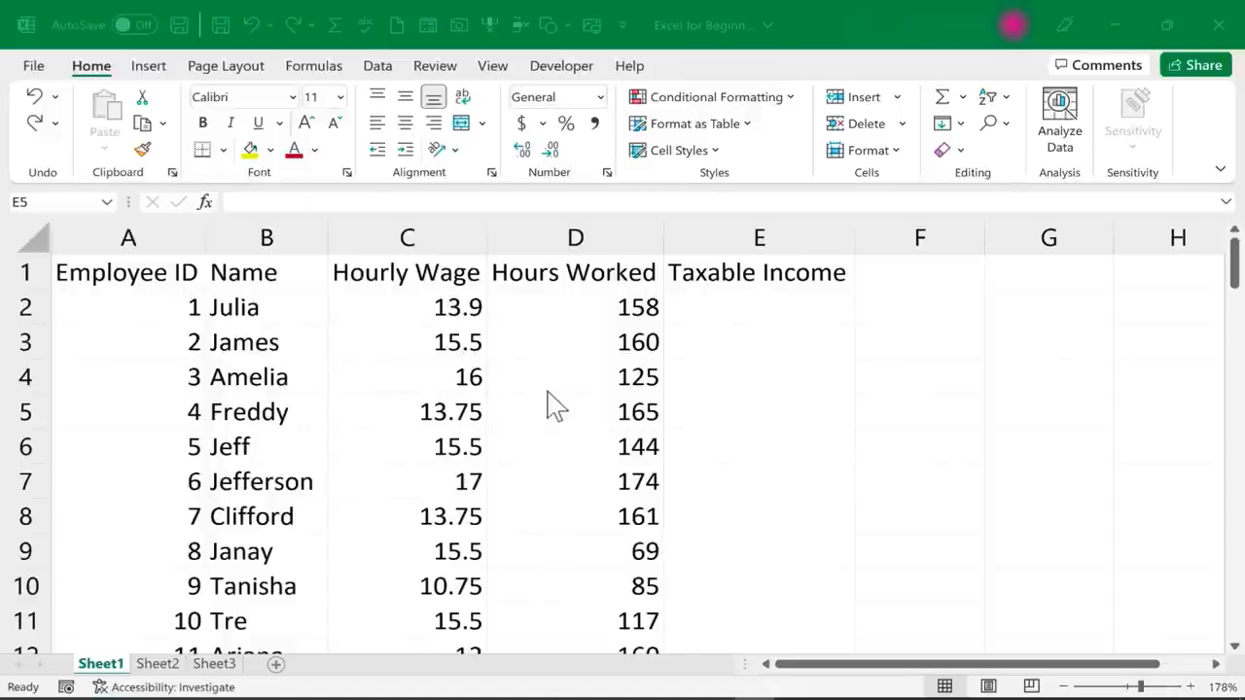
pyautogui.click(437, 376)
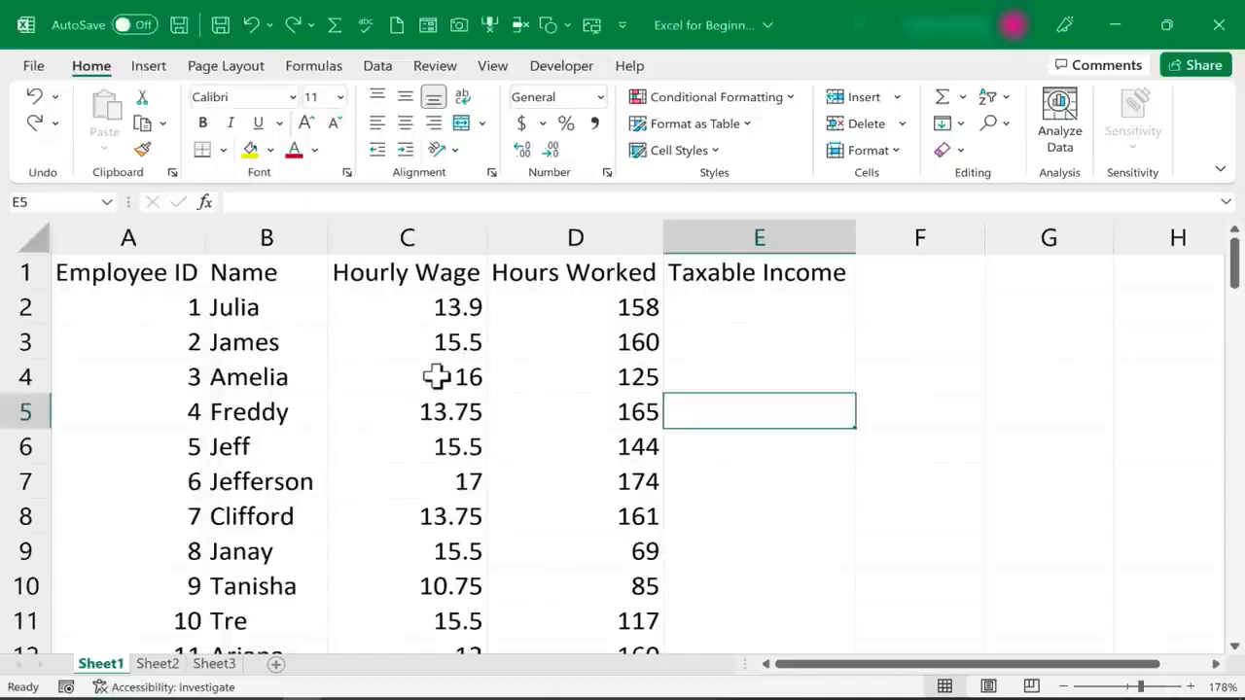
pyautogui.click(436, 376)
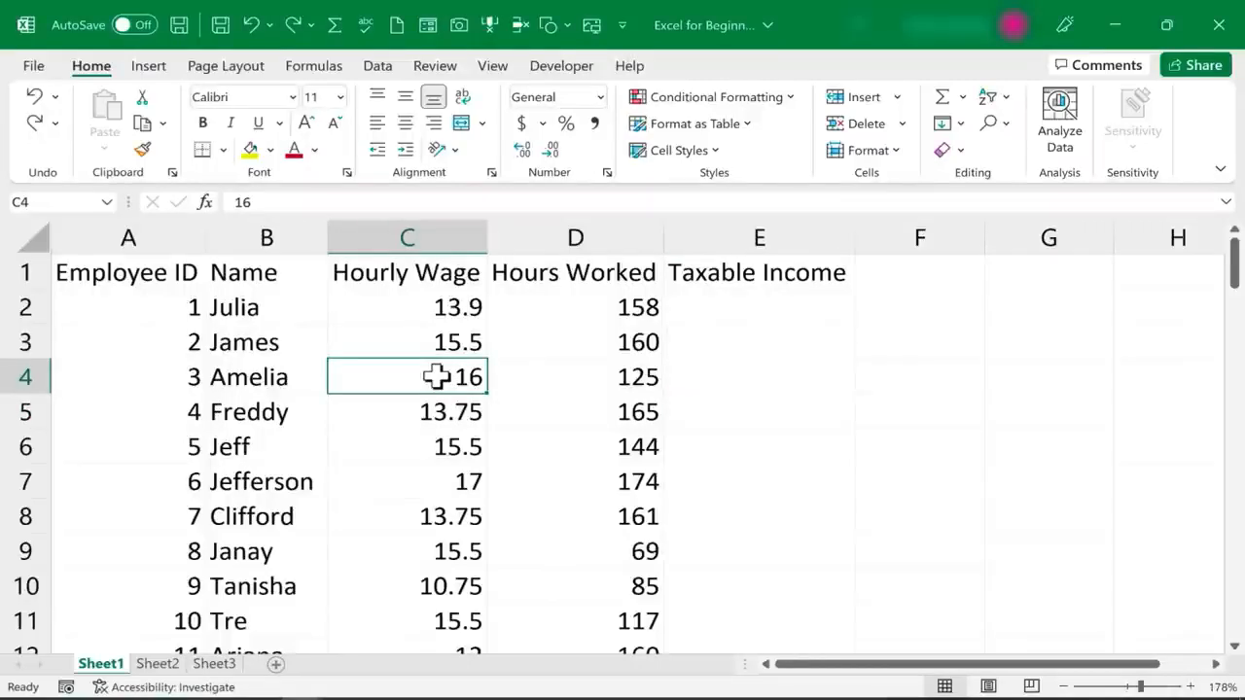
pyautogui.hotkey('ctrl', 'c')
pyautogui.click(721, 455)
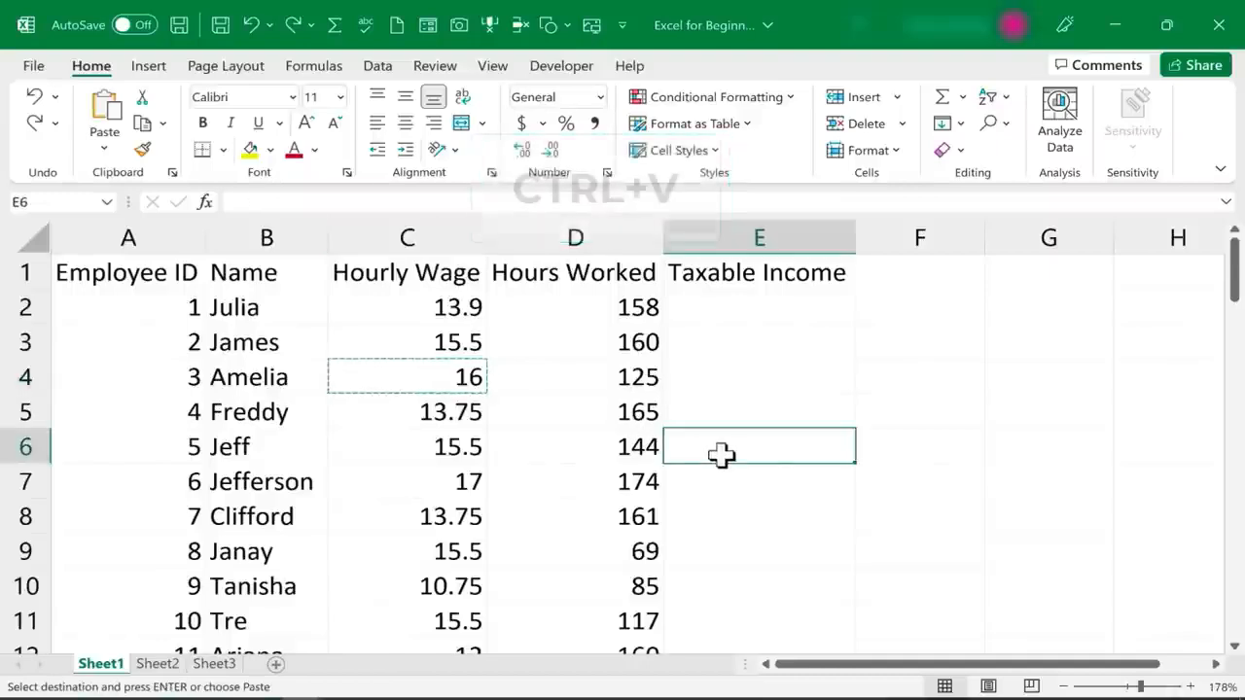
pyautogui.hotkey('ctrl', 'v')
pyautogui.hotkey('ctrl', 'z')
# Cut the hourly wage from cell C5 and paste it into E7, then undo the move and clear the cut selection
pyautogui.click(472, 415)
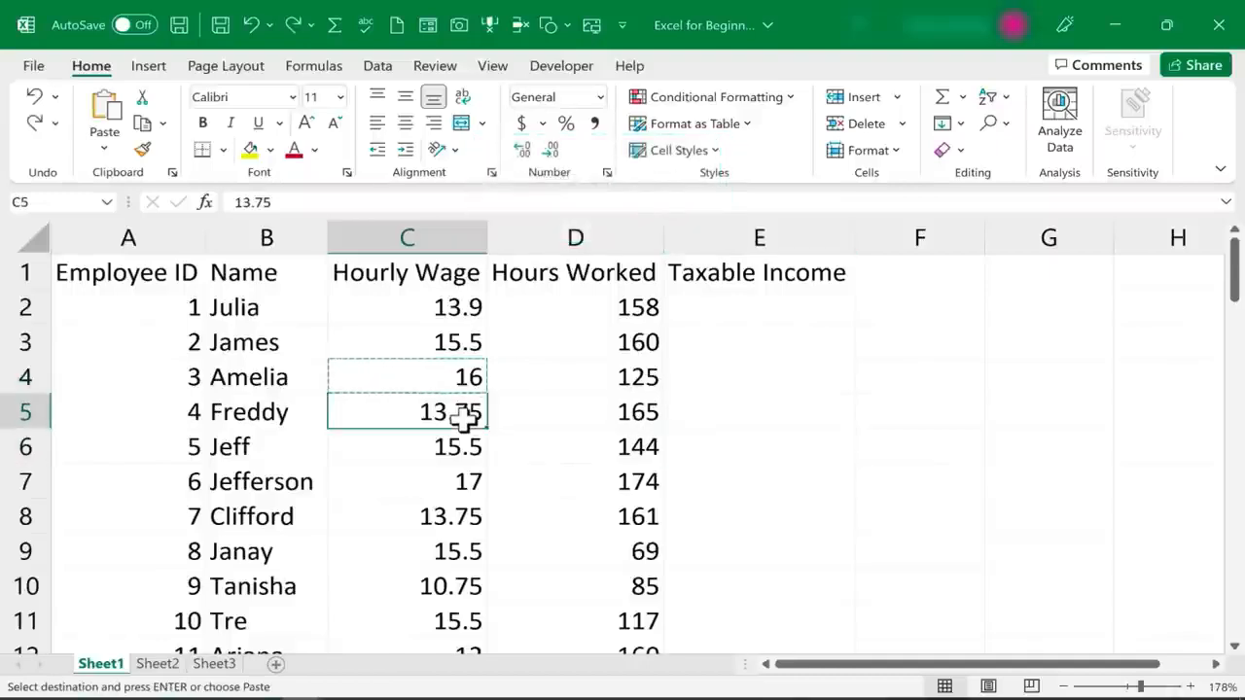
pyautogui.hotkey('ctrl', 'x')
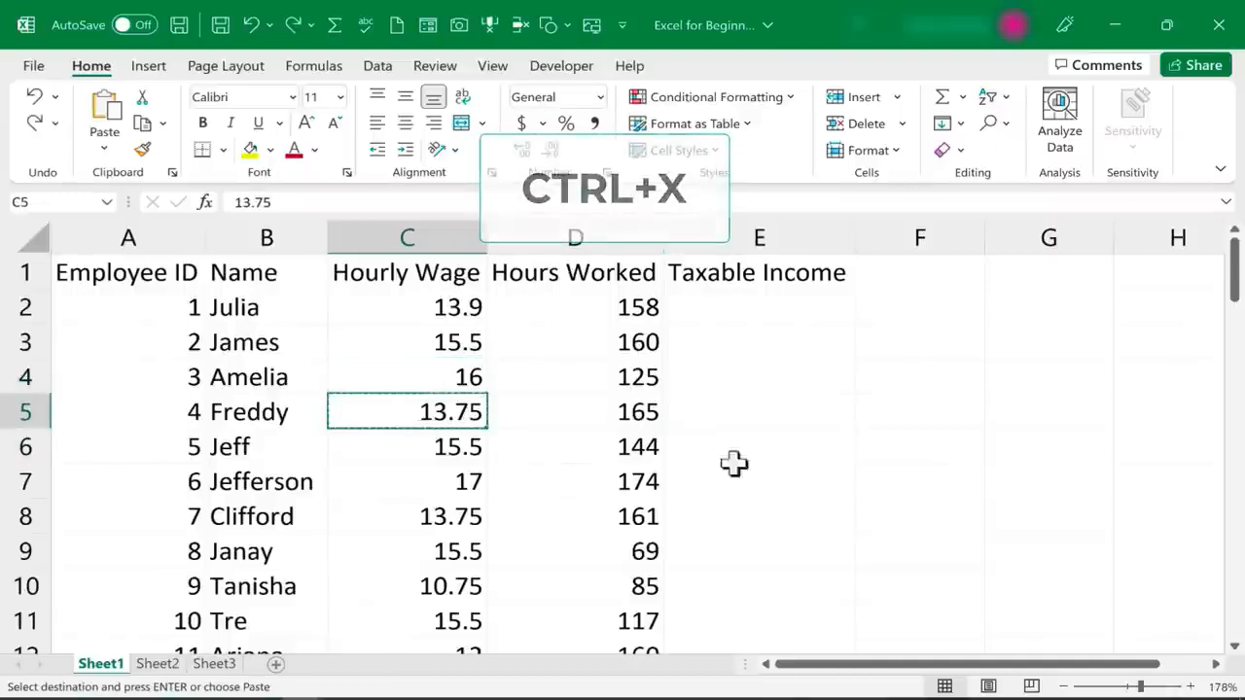
pyautogui.click(786, 476)
pyautogui.hotkey('ctrl', 'v')
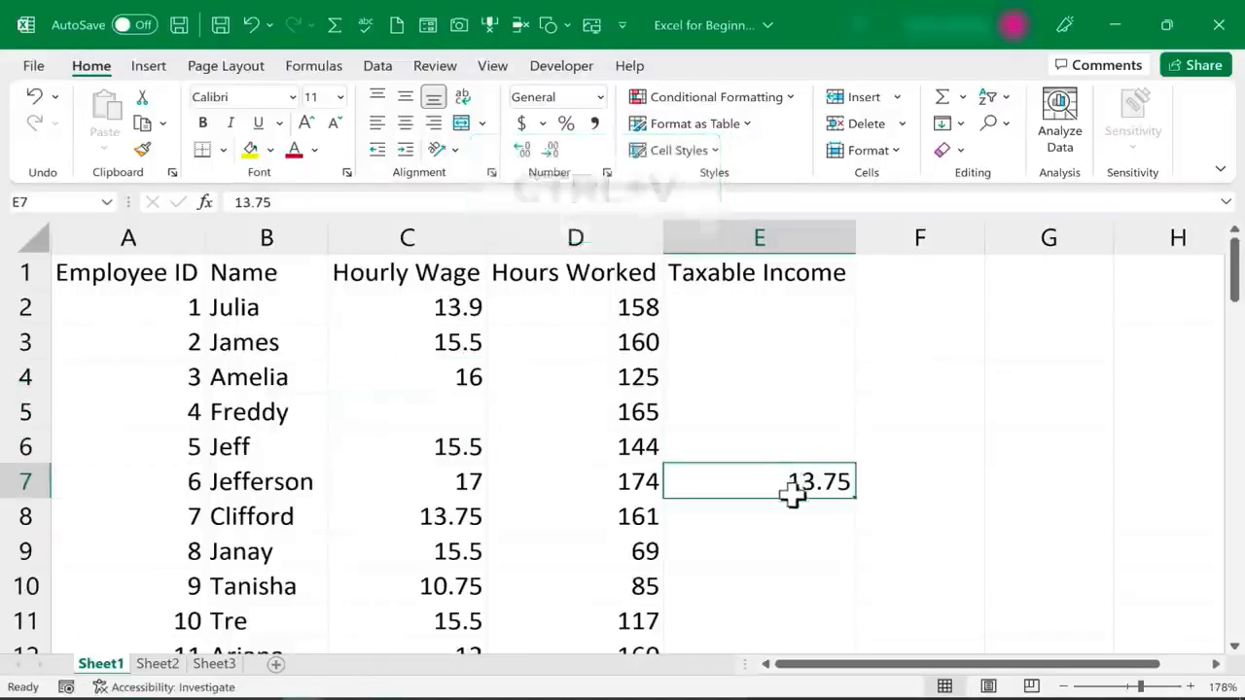
pyautogui.hotkey('ctrl', 'z')
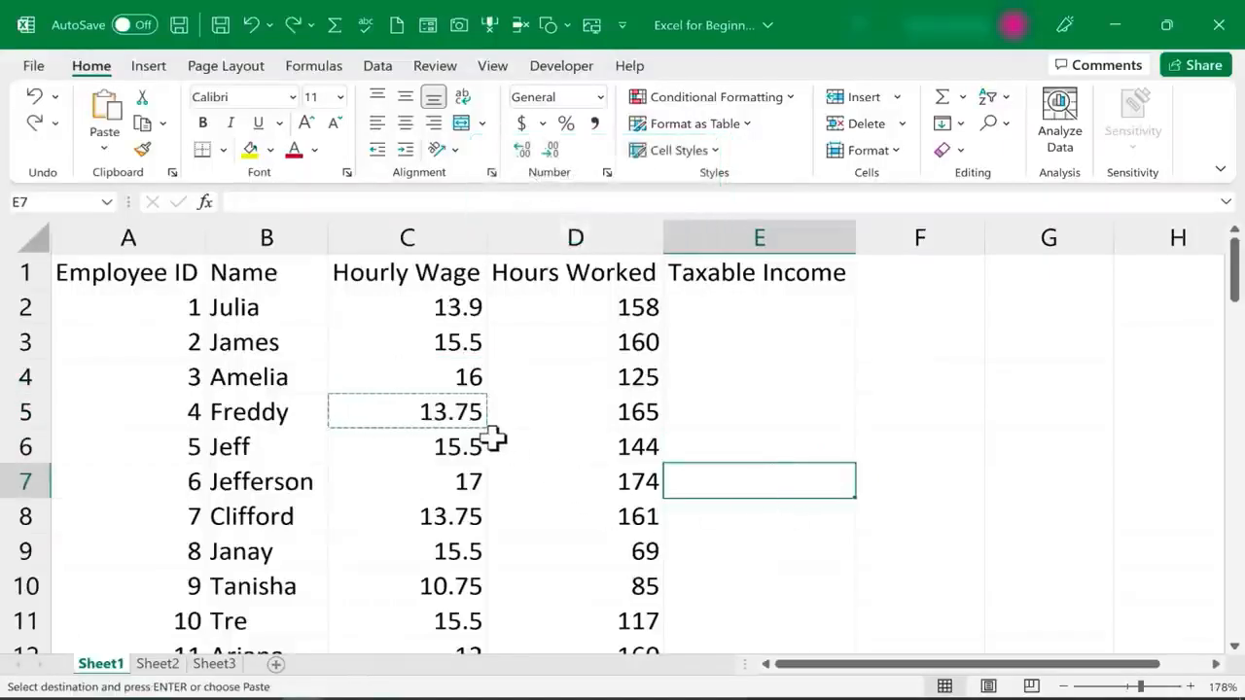
pyautogui.press('Escape')
pyautogui.click(772, 424)
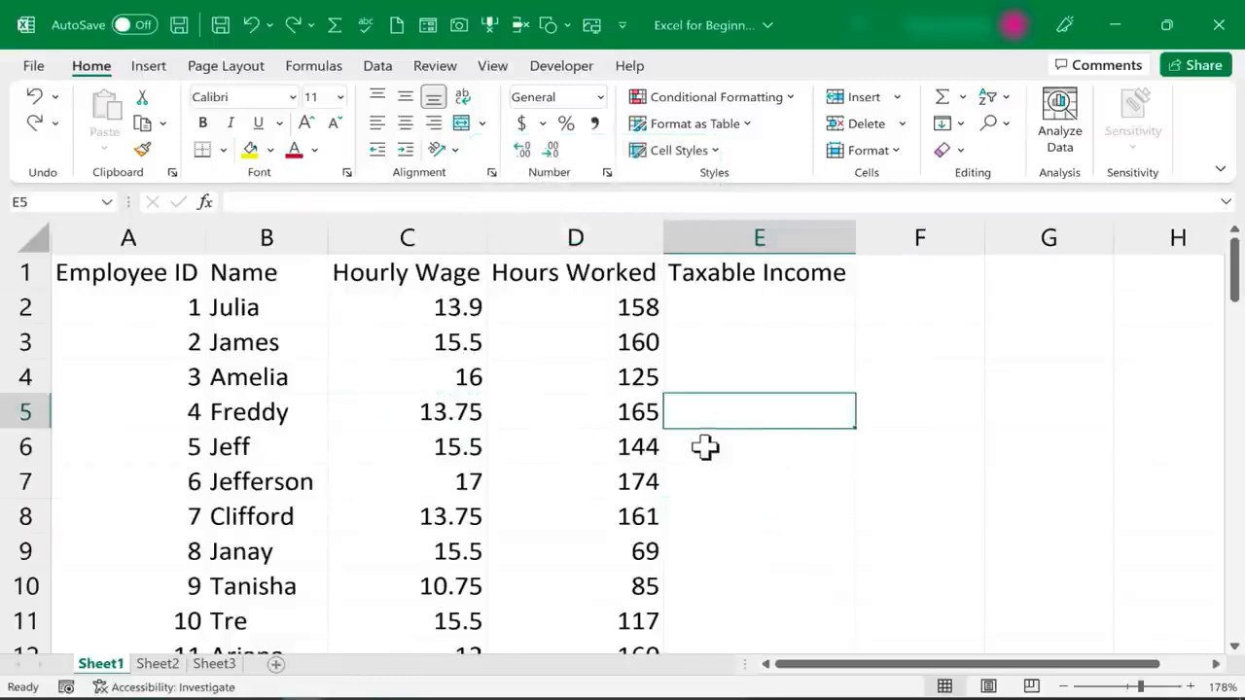
# Move the hourly wage in cell C3 directly to F3, and undo the move
pyautogui.click(435, 341)
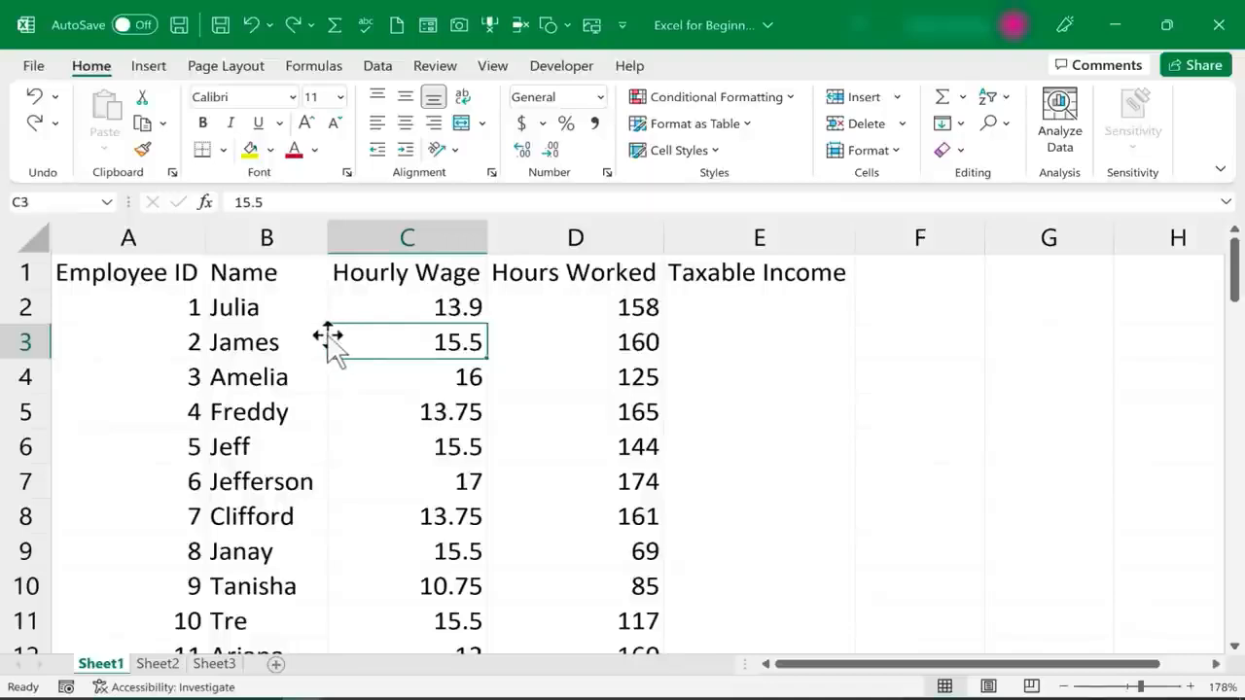
pyautogui.moveTo(328, 336); pyautogui.dragTo(943, 360)
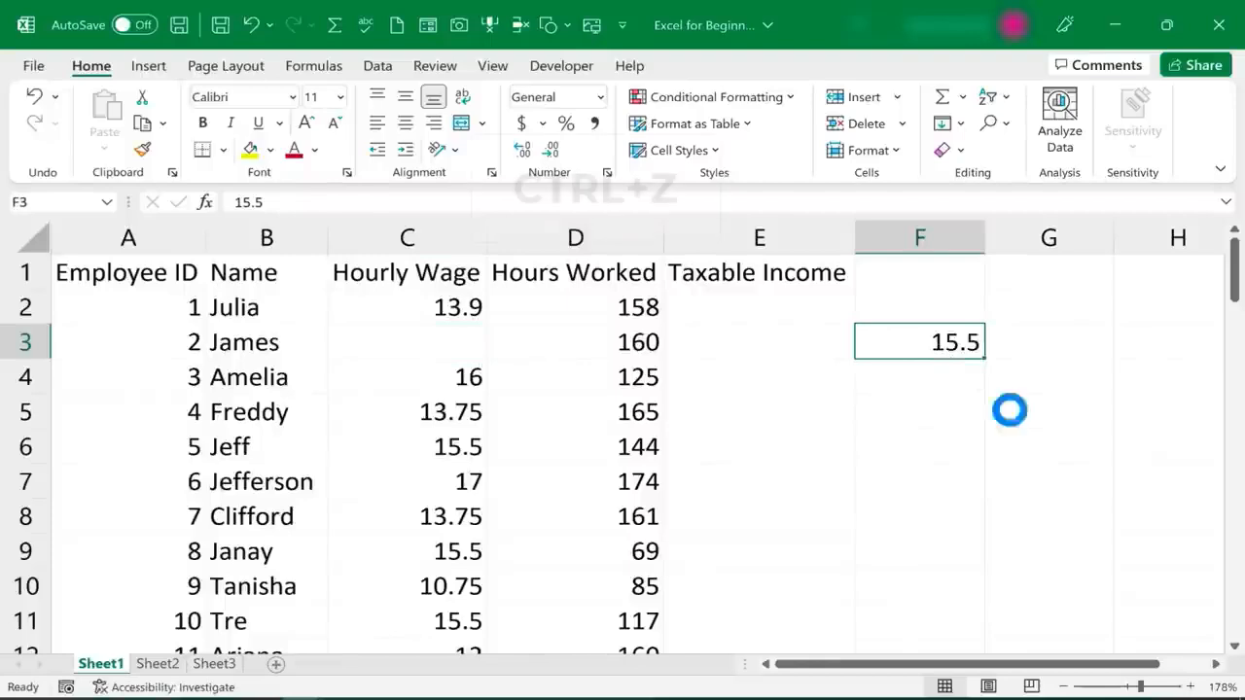
pyautogui.hotkey('ctrl', 'z')
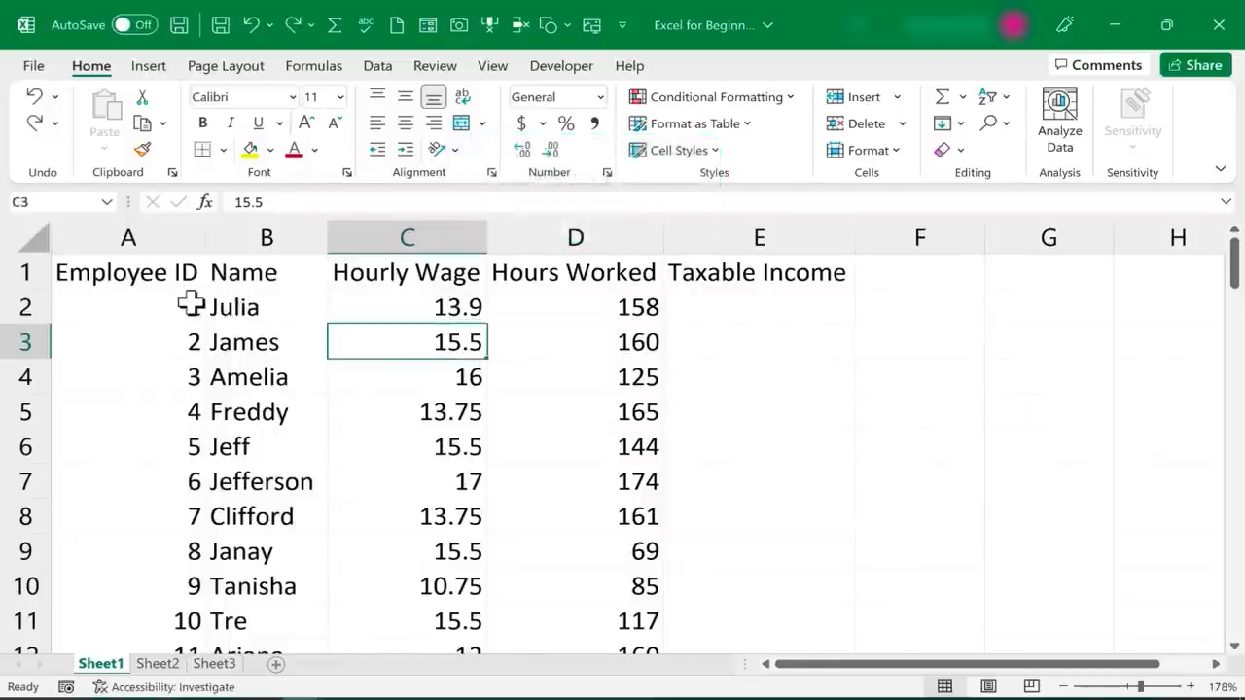
# Move the employee data range A2:D9 to N2:Q9, undo the move and deselect the range
pyautogui.moveTo(180, 305); pyautogui.dragTo(661, 552)
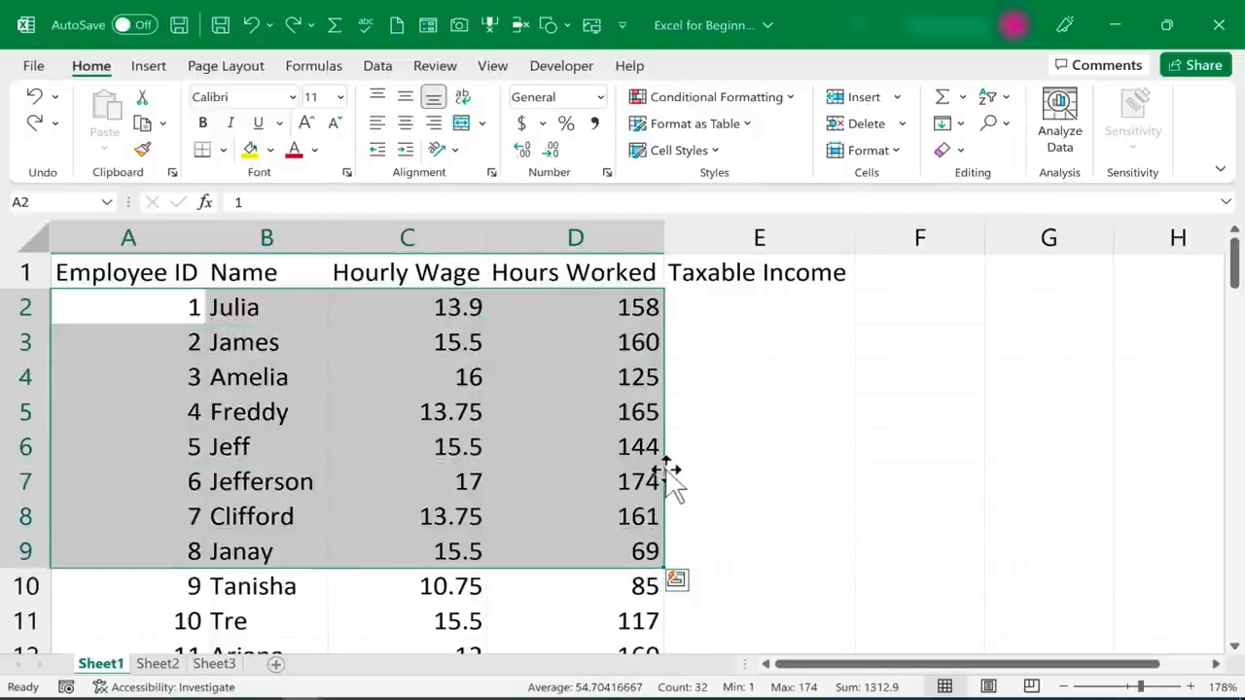
pyautogui.moveTo(667, 477); pyautogui.dragTo(717, 464)
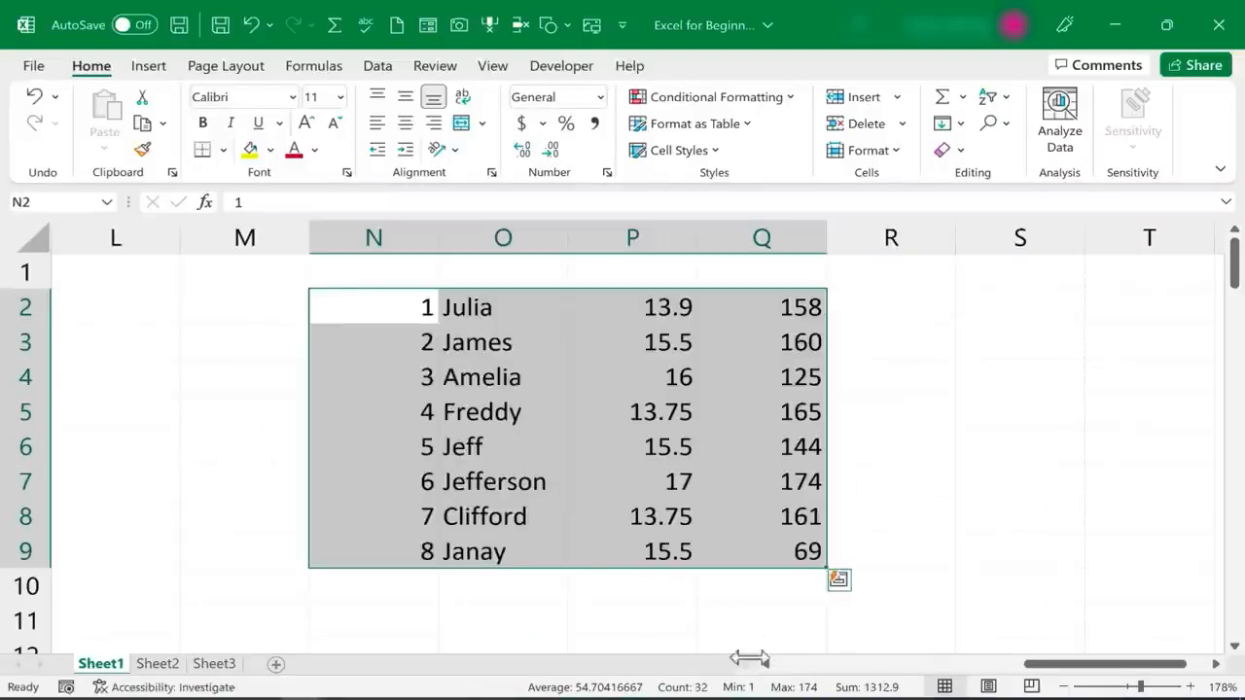
pyautogui.moveTo(1103, 664); pyautogui.dragTo(459, 650)
pyautogui.hotkey('ctrl', 'z')
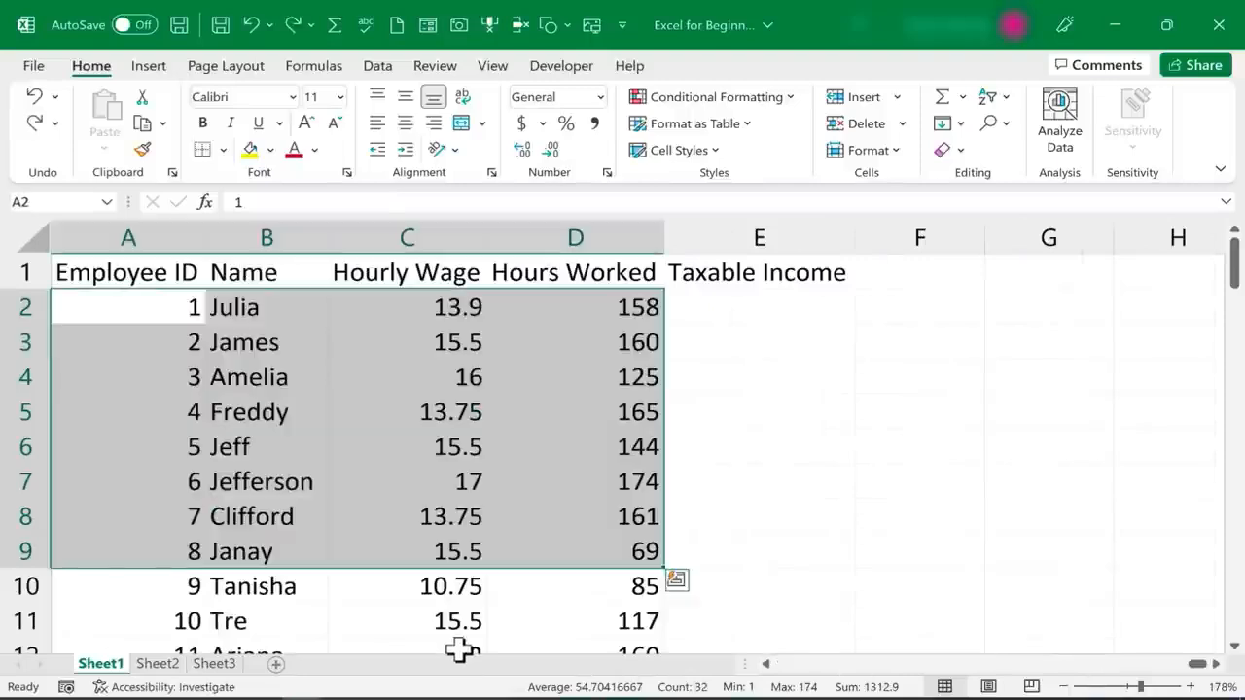
pyautogui.click(875, 530)
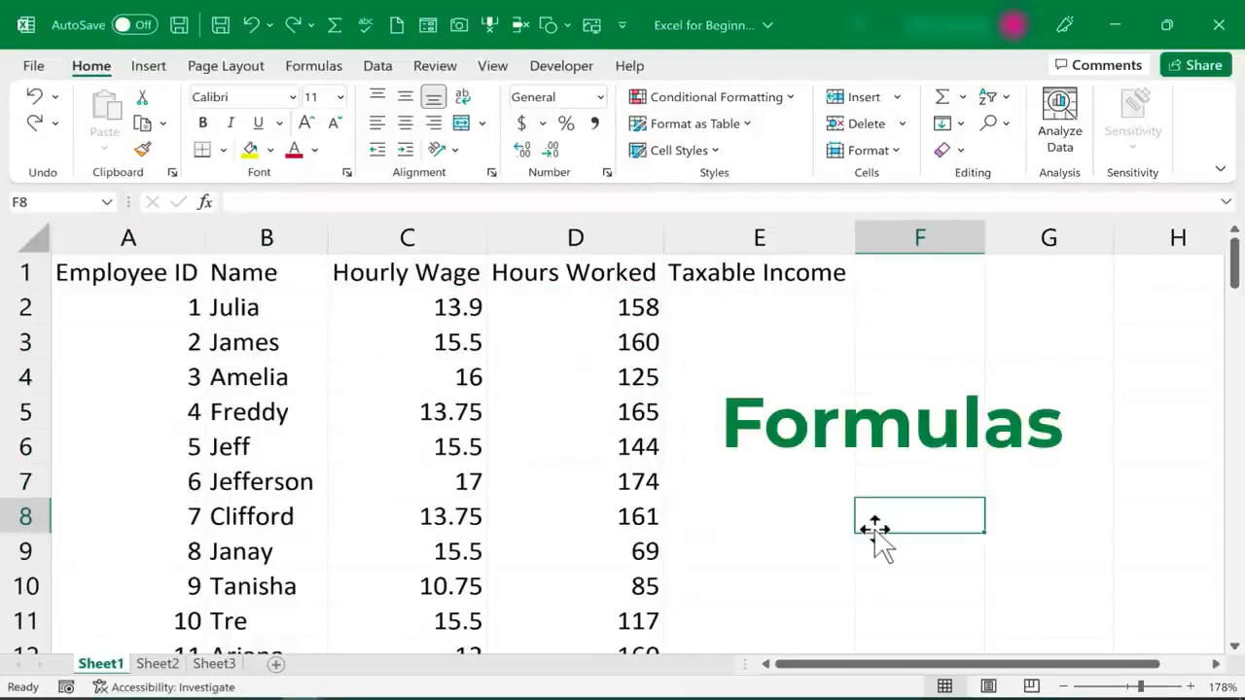
pyautogui.click(443, 311)
pyautogui.click(609, 313)
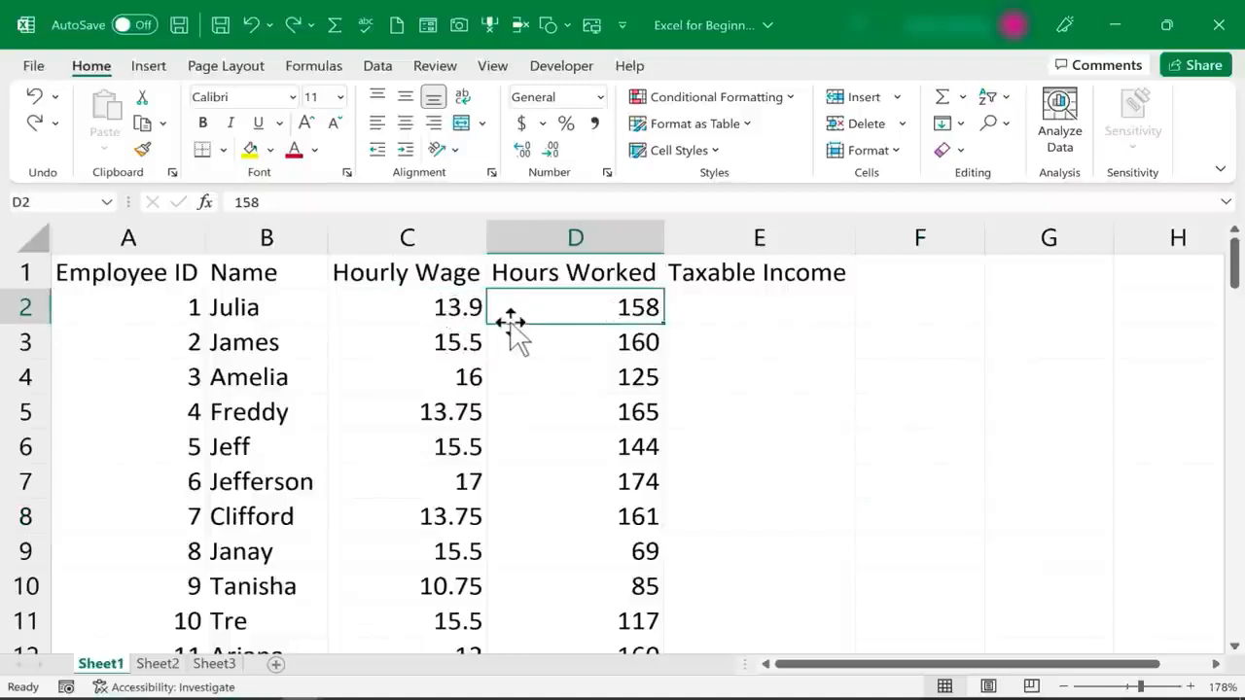
pyautogui.click(745, 301)
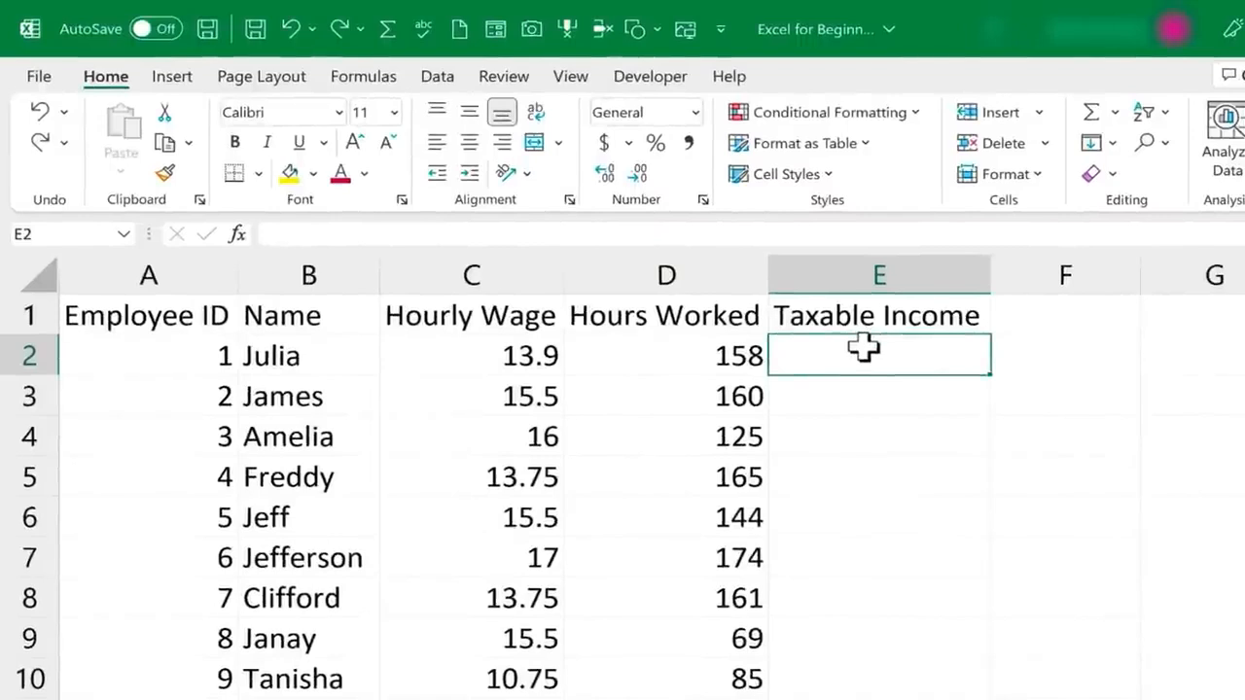
pyautogui.write('=')
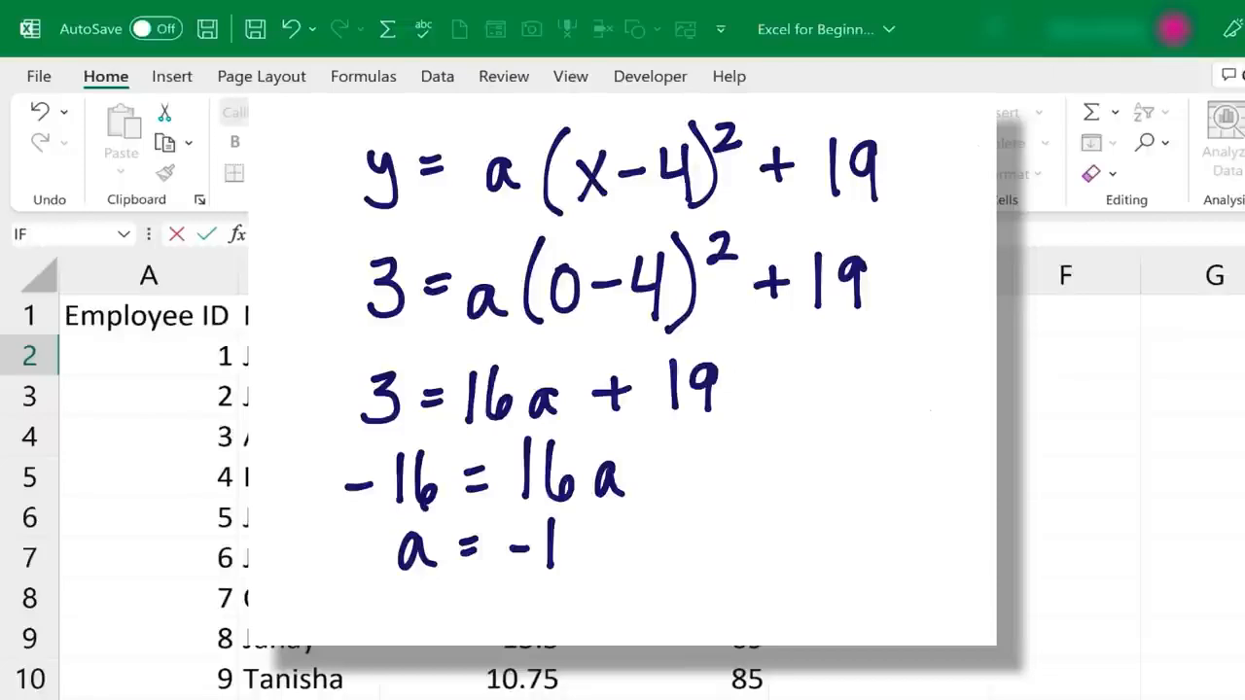
pyautogui.press('Escape')
pyautogui.doubleClick(872, 398)
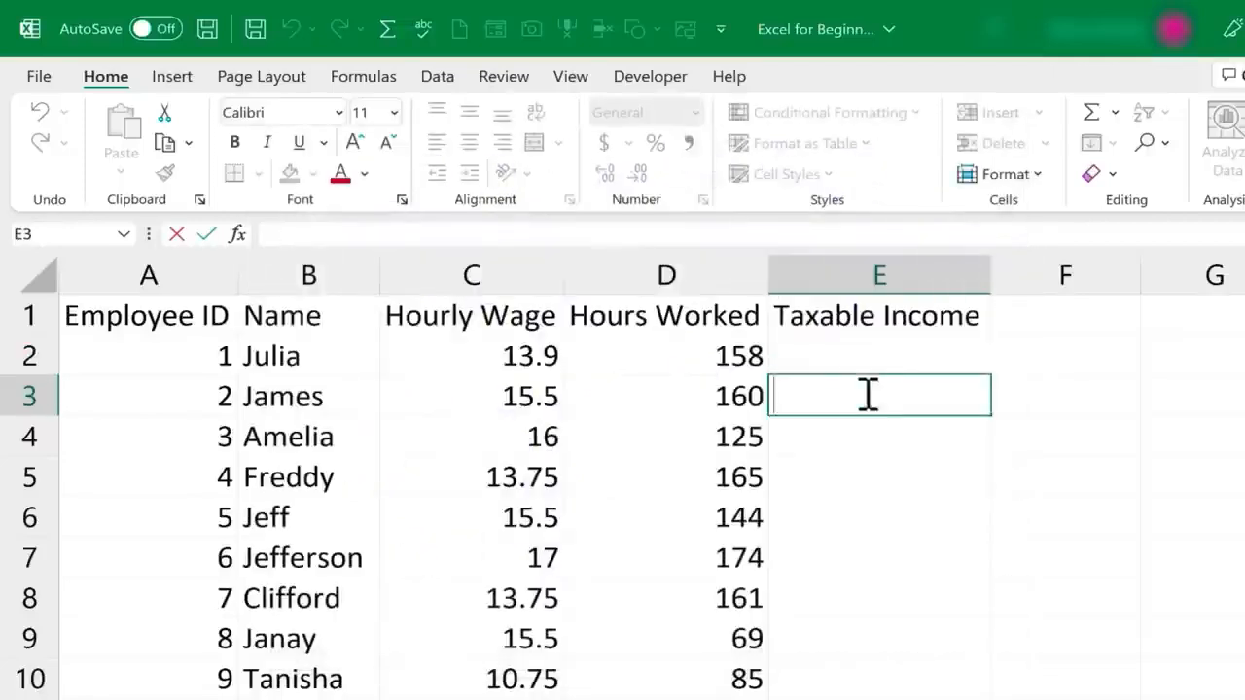
# Calculate the first employee's taxable income in cell E2 with the formula =13.9*158
pyautogui.click(829, 357)
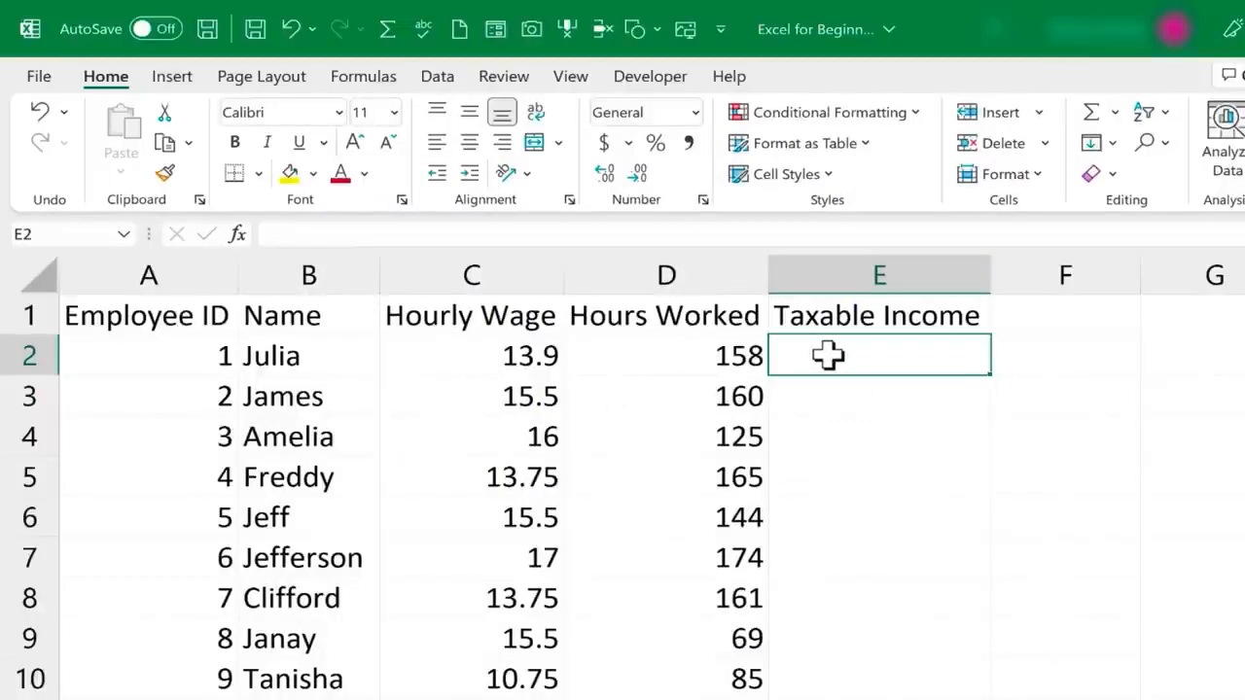
pyautogui.write('=')
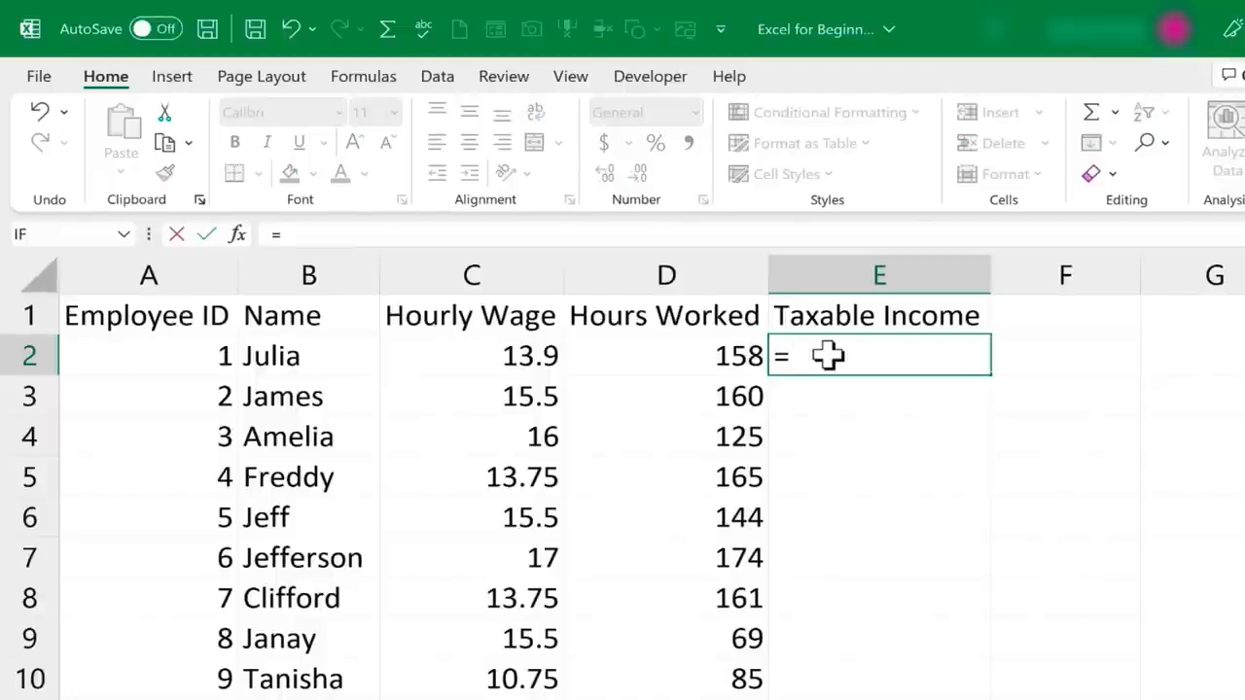
pyautogui.write('13.9')
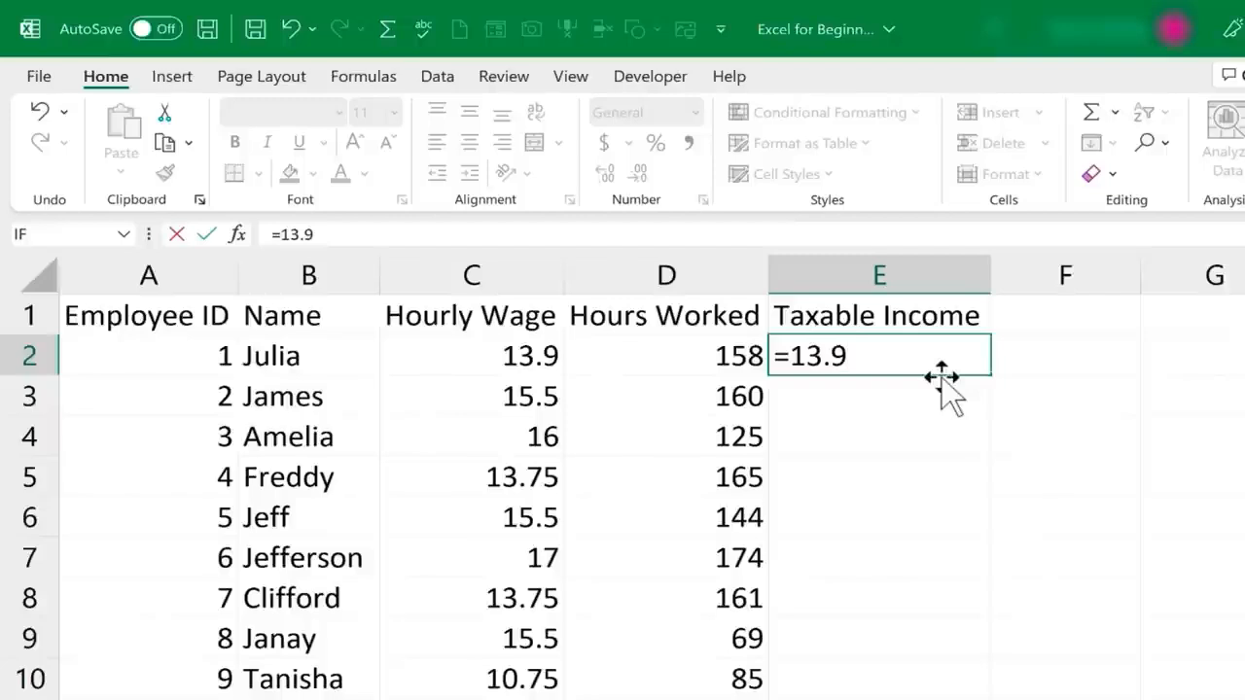
pyautogui.write('*158')
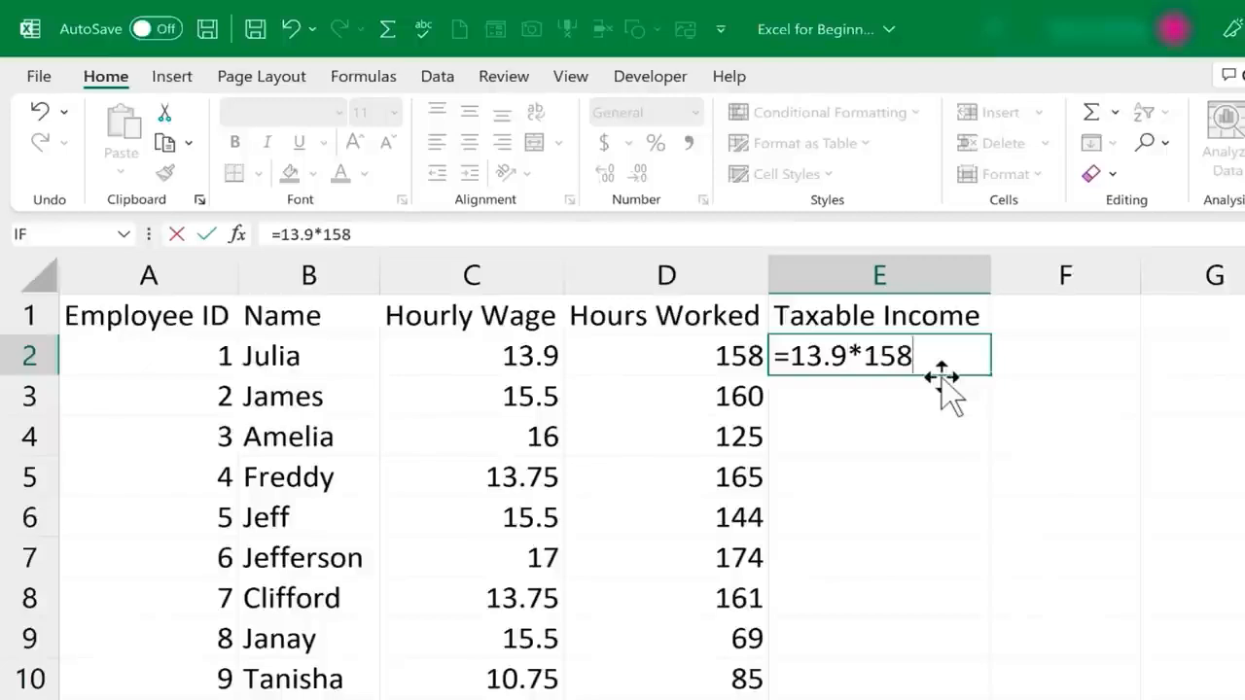
pyautogui.press('Return')
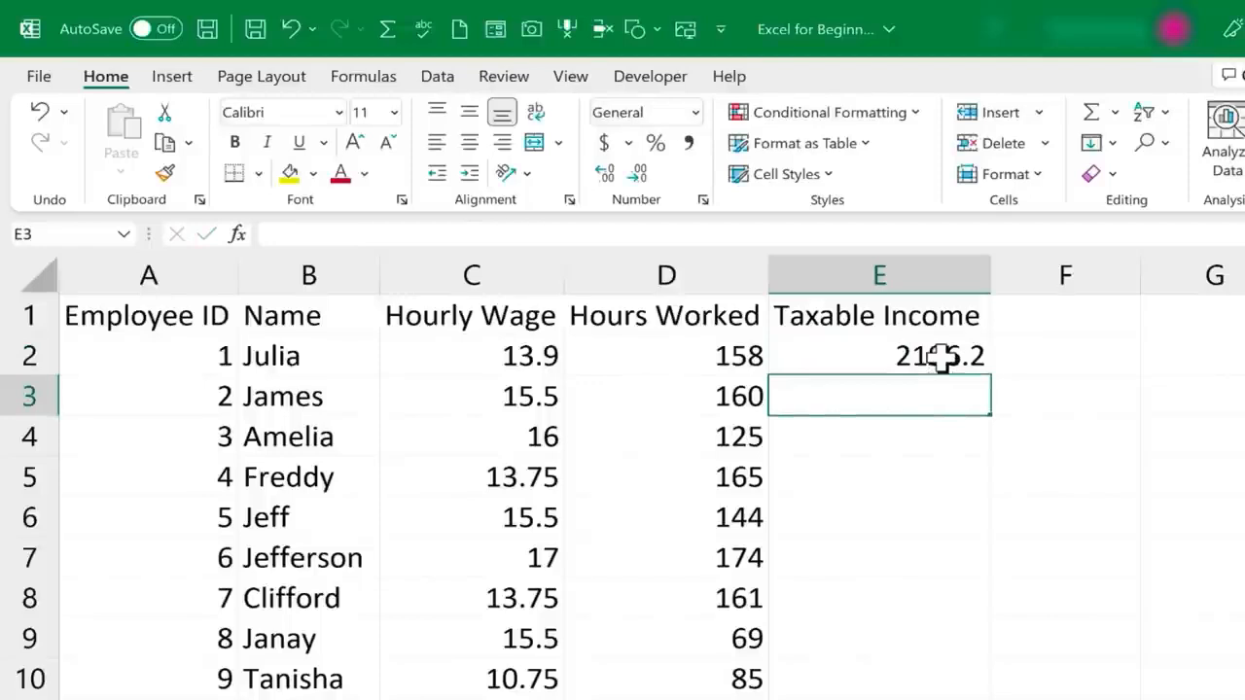
# Delete the hard-coded formula =13.9*158 from the first employee's Taxable Income cell E2
pyautogui.click(973, 358)
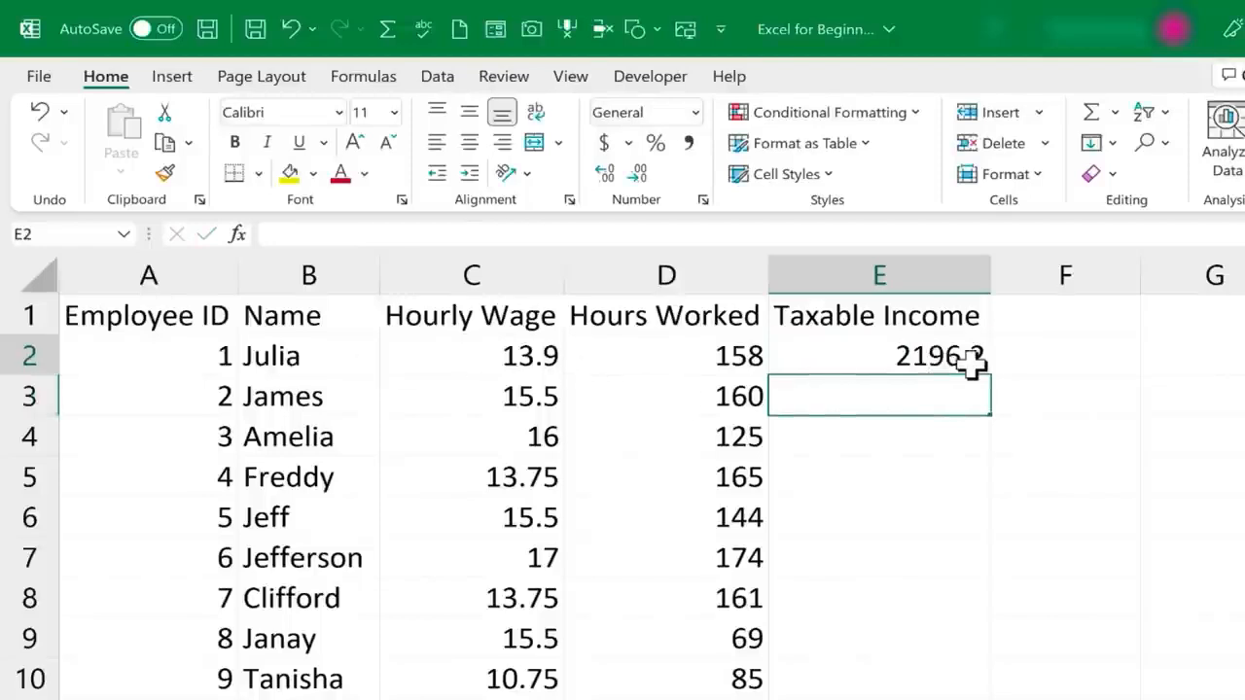
pyautogui.doubleClick(973, 360)
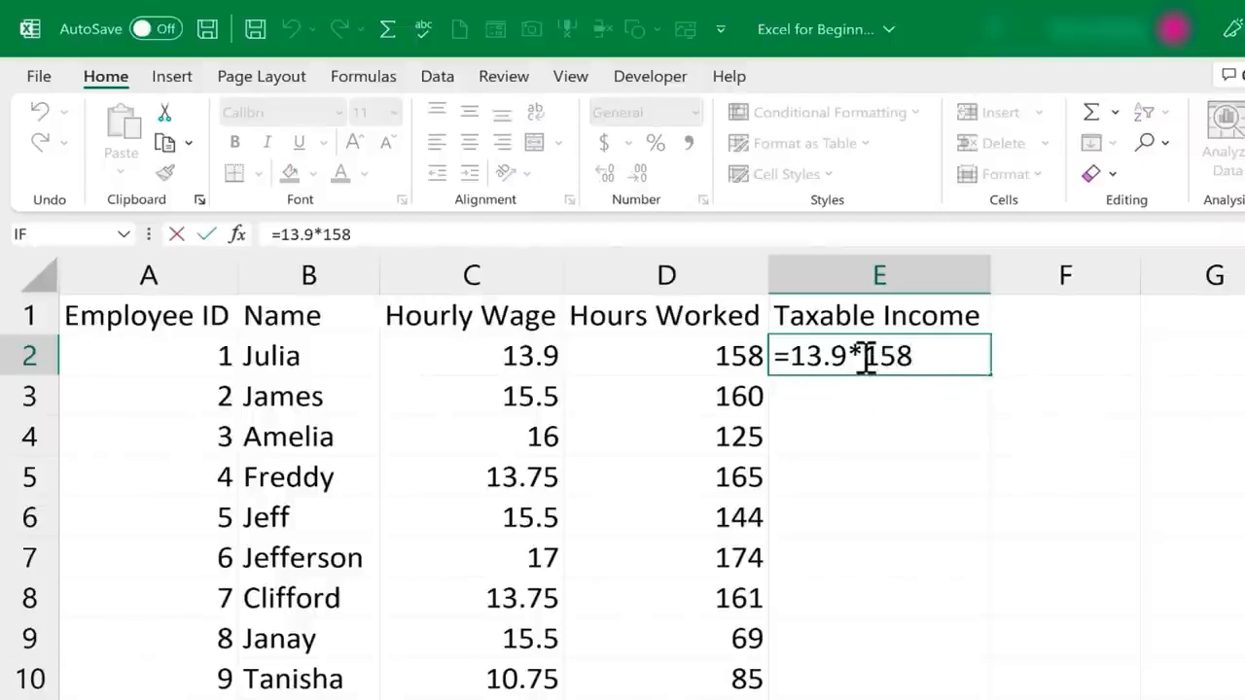
pyautogui.write('/')
pyautogui.press('BackSpace')
pyautogui.press('BackSpace')
pyautogui.press('BackSpace')
pyautogui.press('BackSpace')
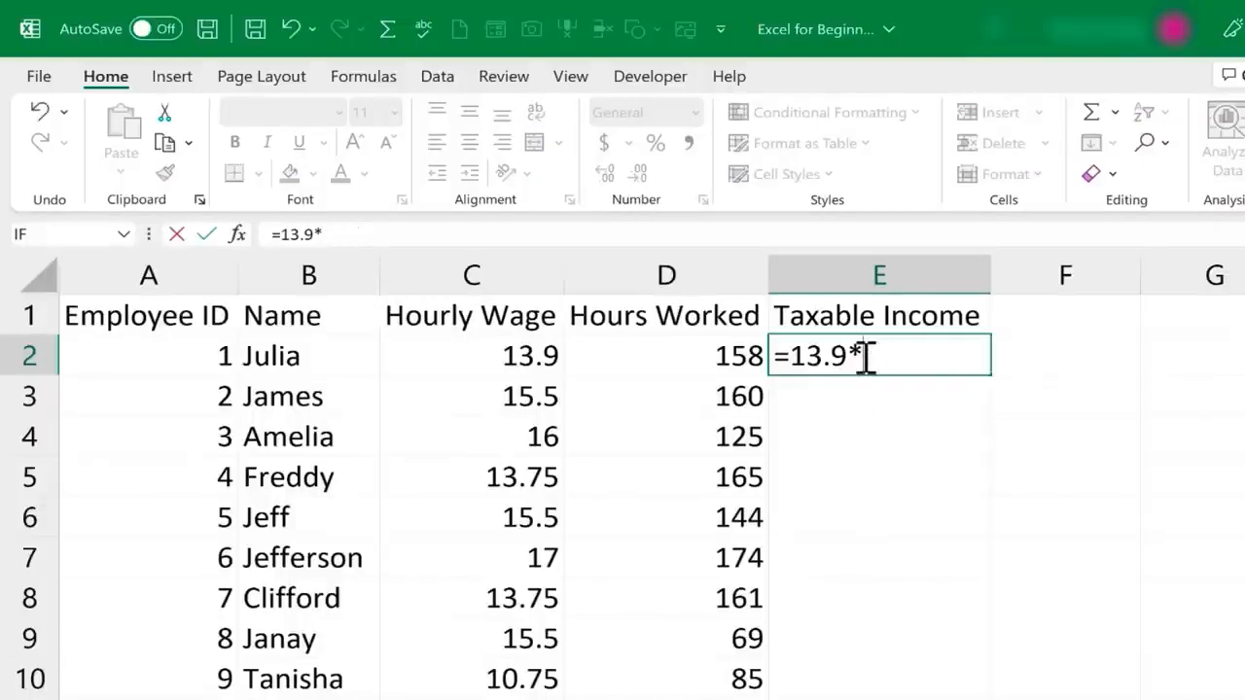
pyautogui.press('BackSpace')
pyautogui.press('BackSpace')
pyautogui.press('BackSpace')
pyautogui.press('BackSpace')
pyautogui.press('BackSpace')
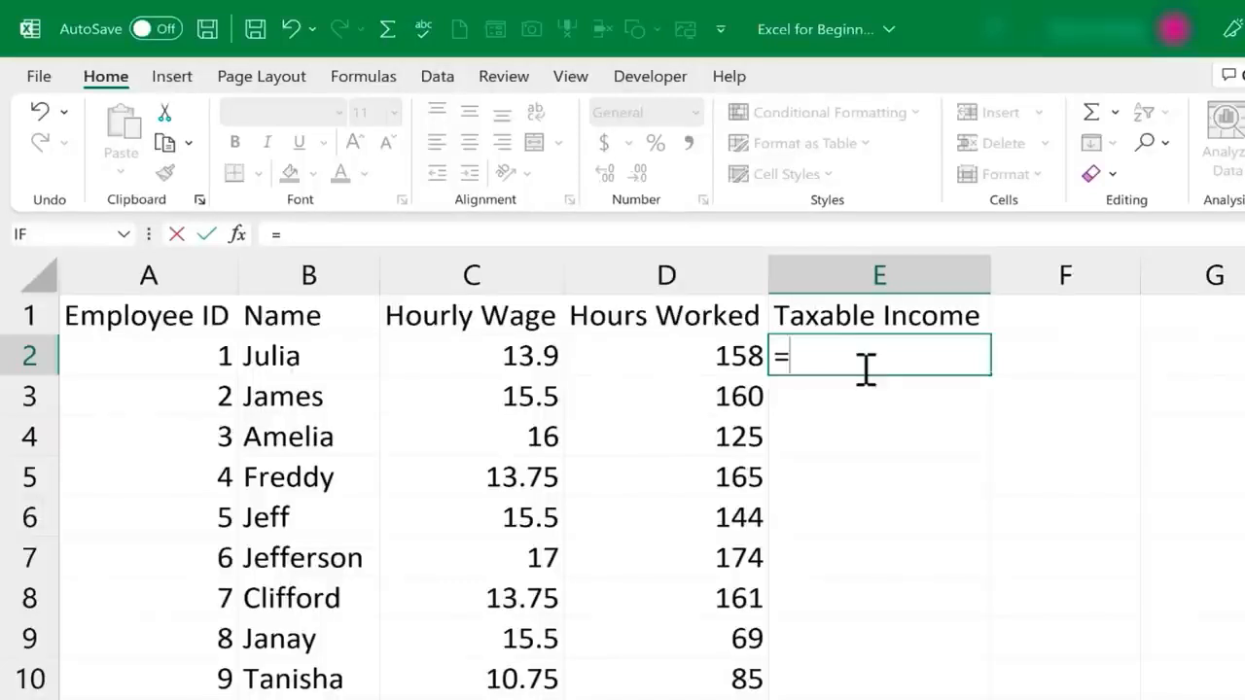
pyautogui.press('BackSpace')
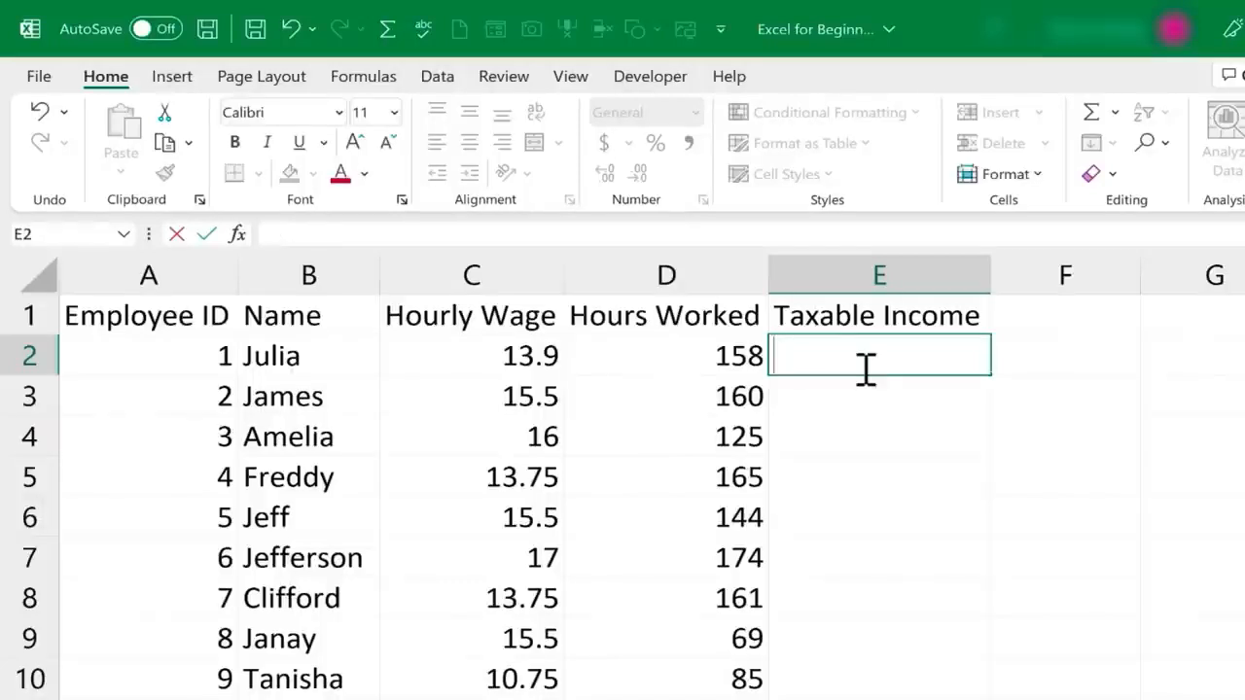
pyautogui.press('Escape')
# Calculate the first employee's taxable income in cell E2 with the cell-reference formula =C2*D2
pyautogui.write('=')
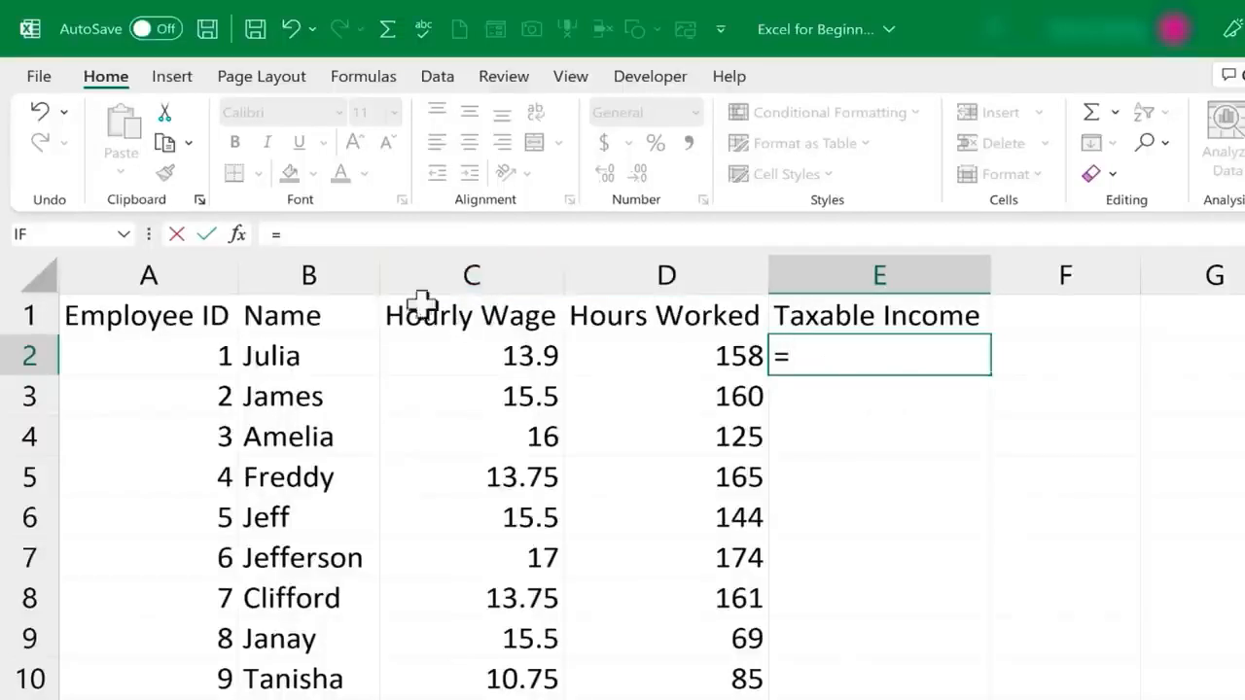
pyautogui.press('Escape')
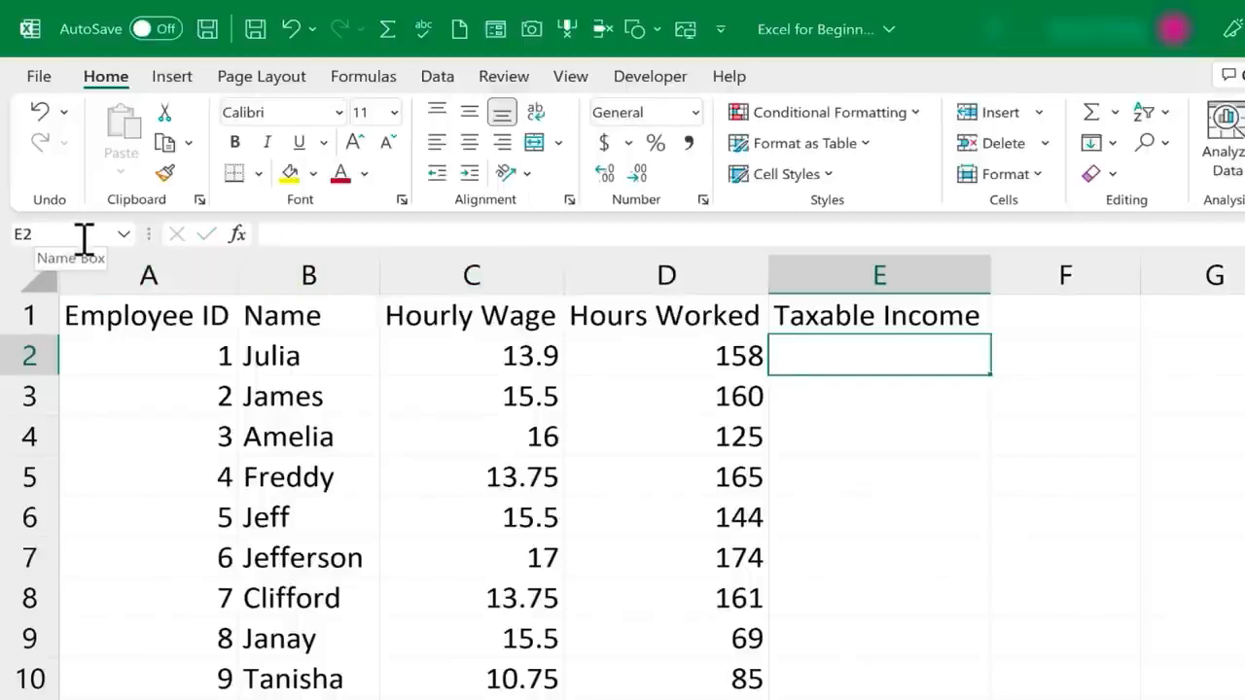
pyautogui.write('=')
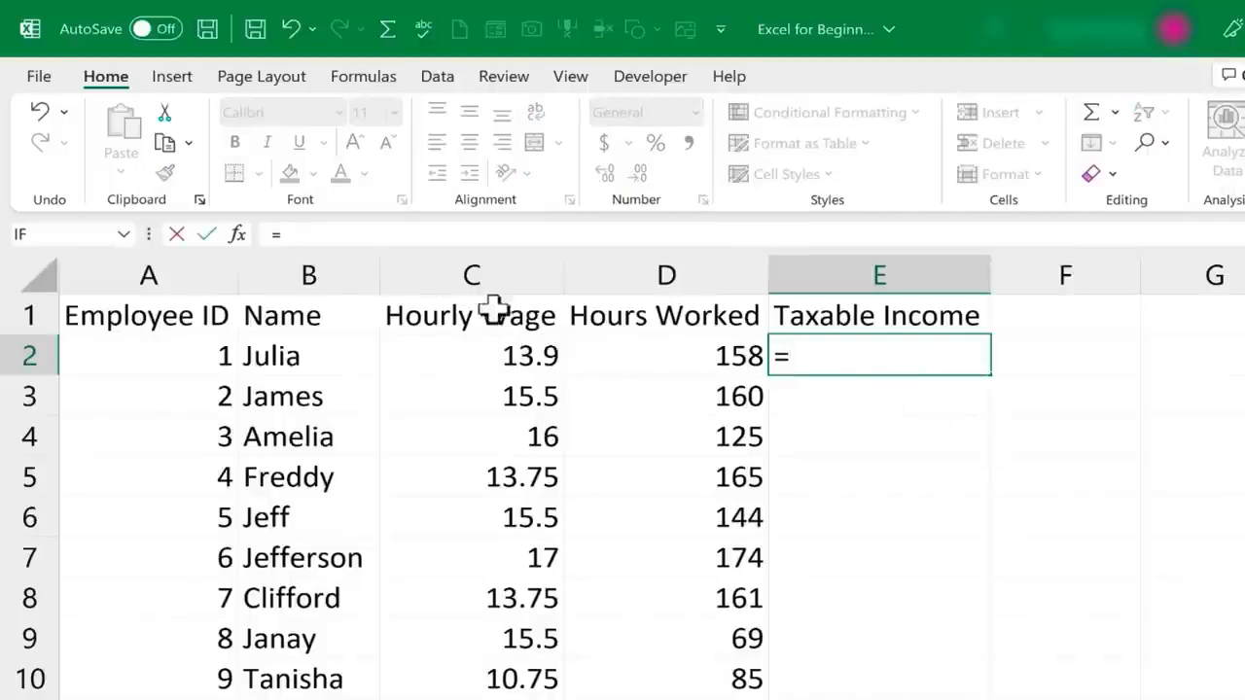
pyautogui.write('c')
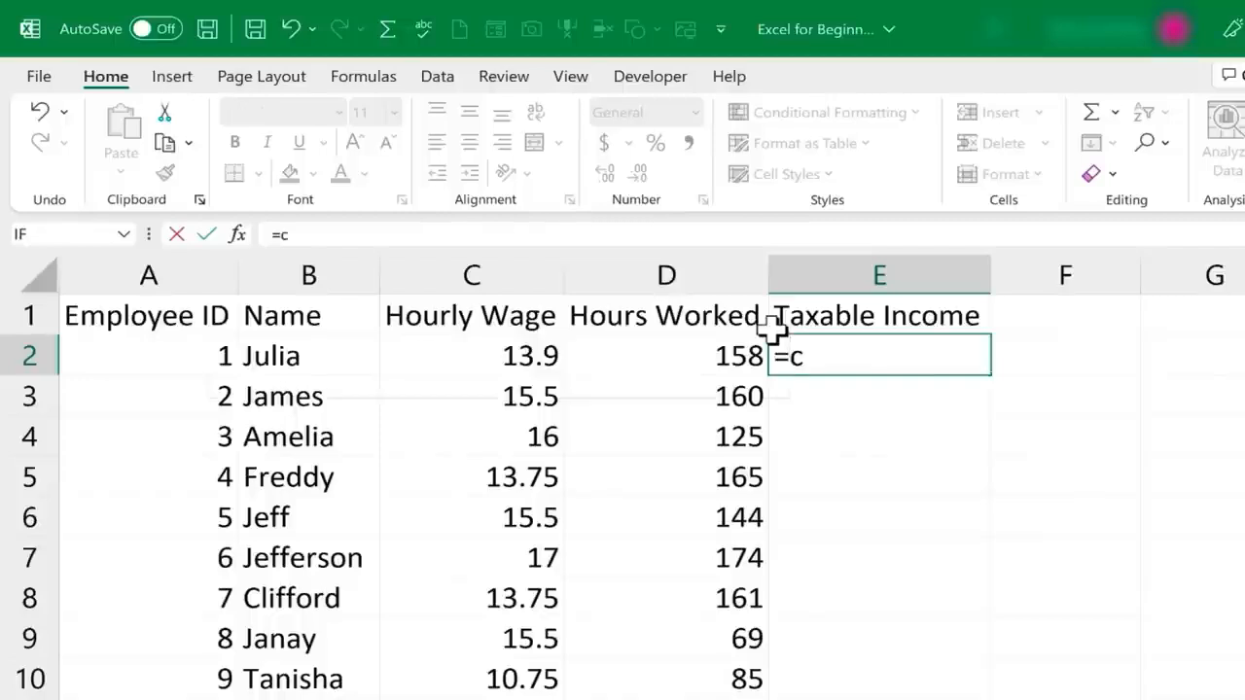
pyautogui.write('2*')
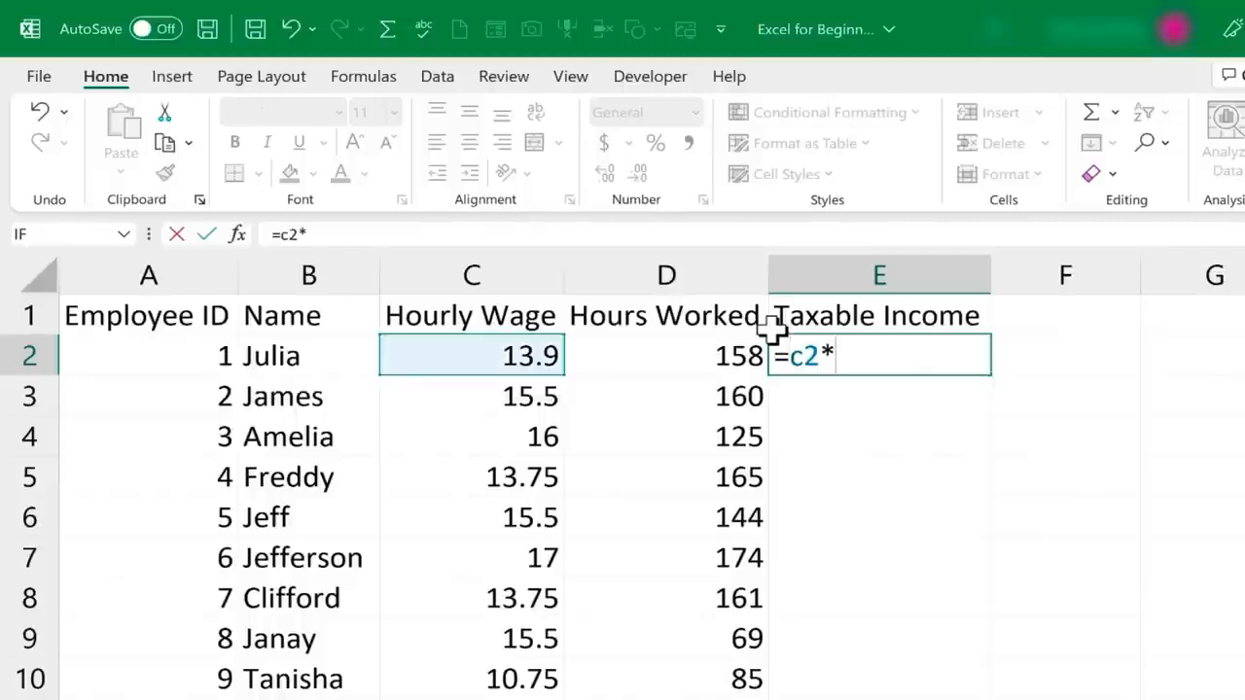
pyautogui.write('d2')
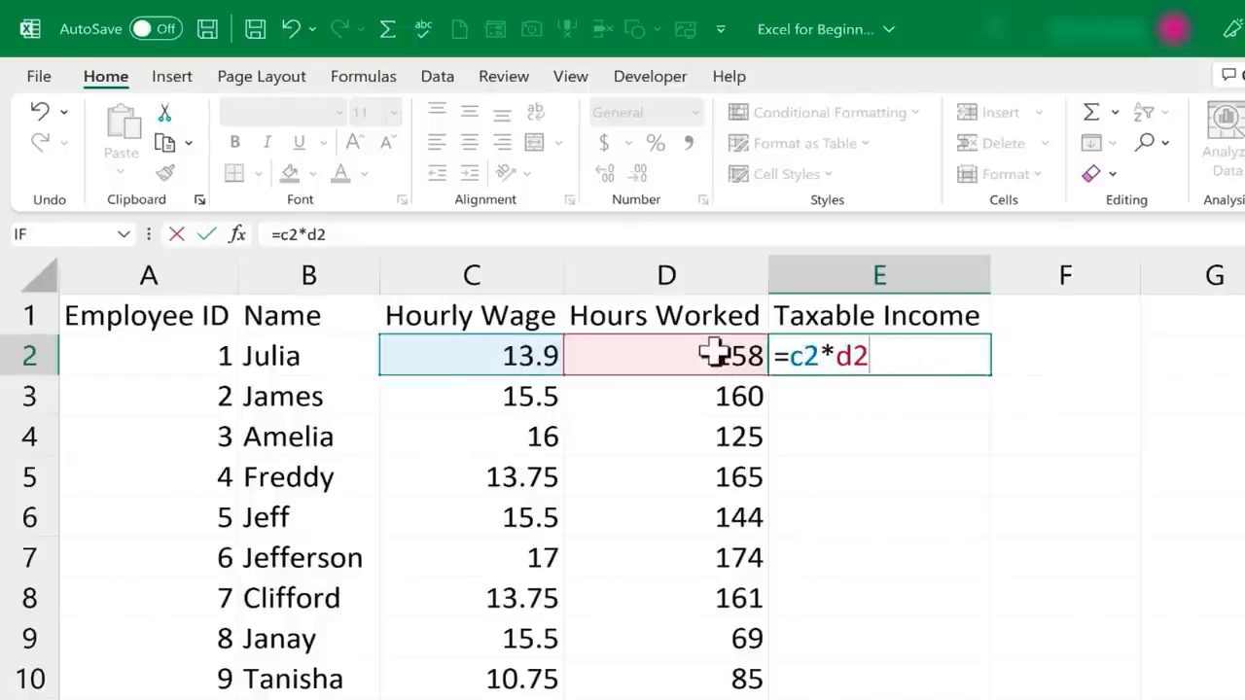
pyautogui.press('Return')
pyautogui.click(910, 355)
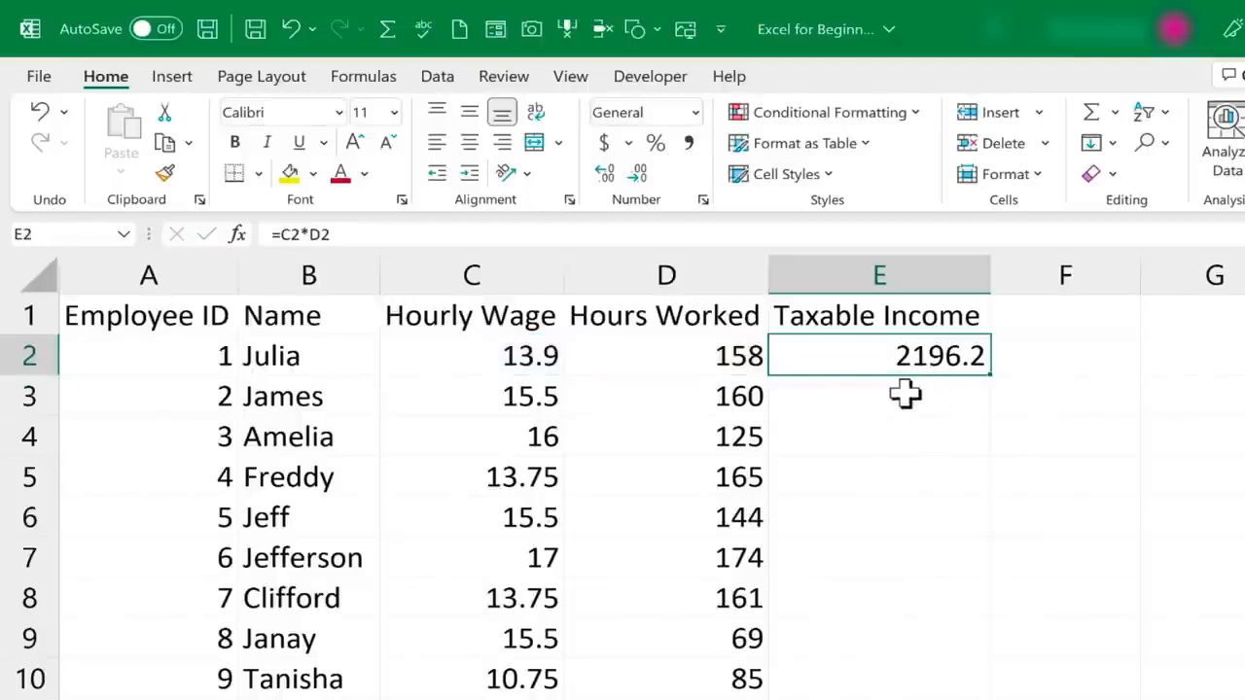
pyautogui.click(922, 390)
pyautogui.doubleClick(931, 355)
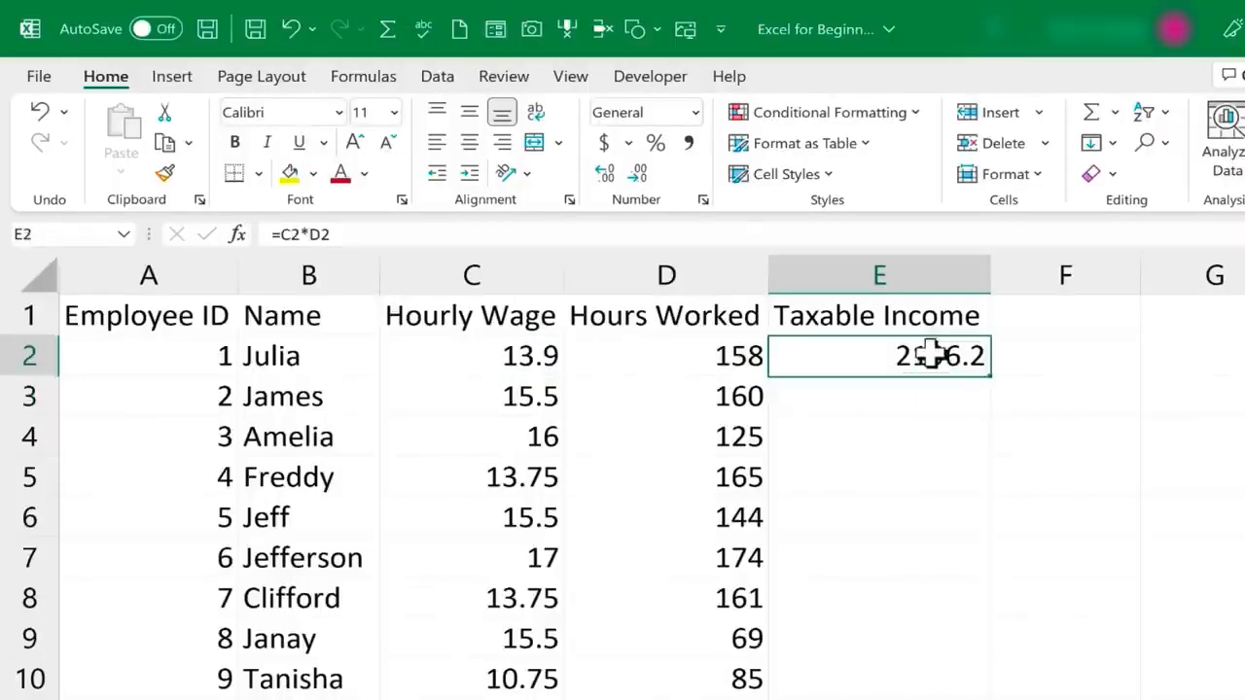
# Set the first employee's hourly wage in cell C2 to 14.25 and check the formula in E2
pyautogui.click(514, 356)
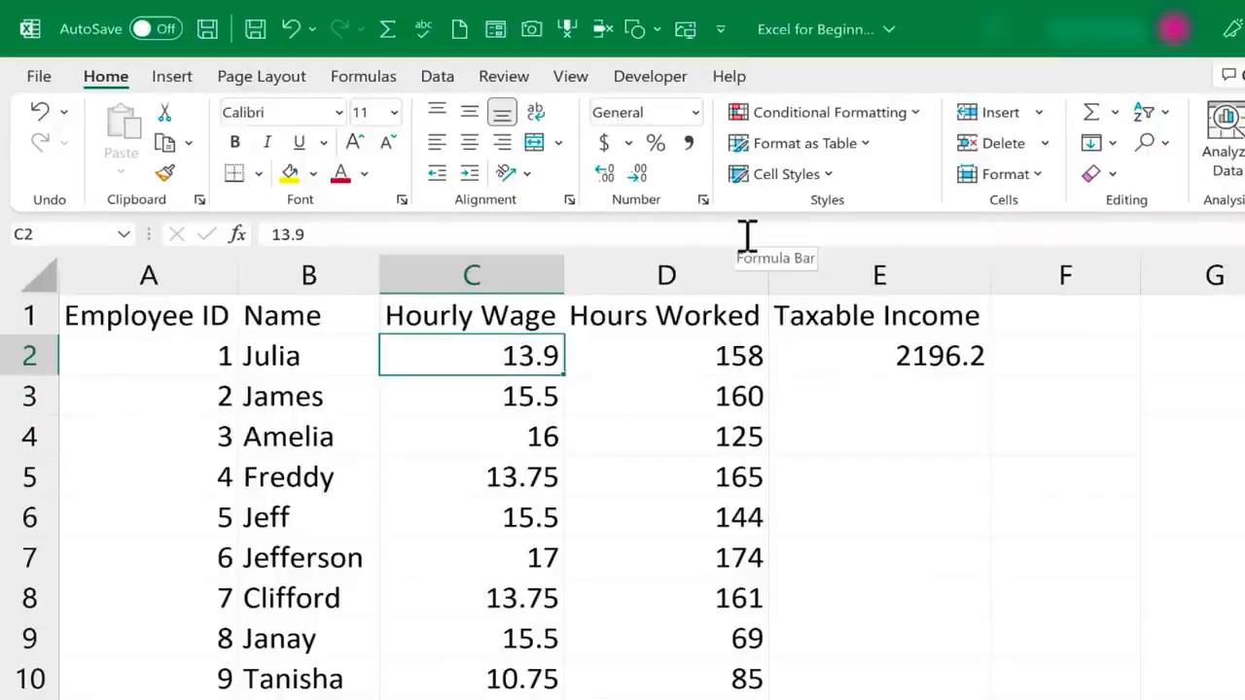
pyautogui.write('1')
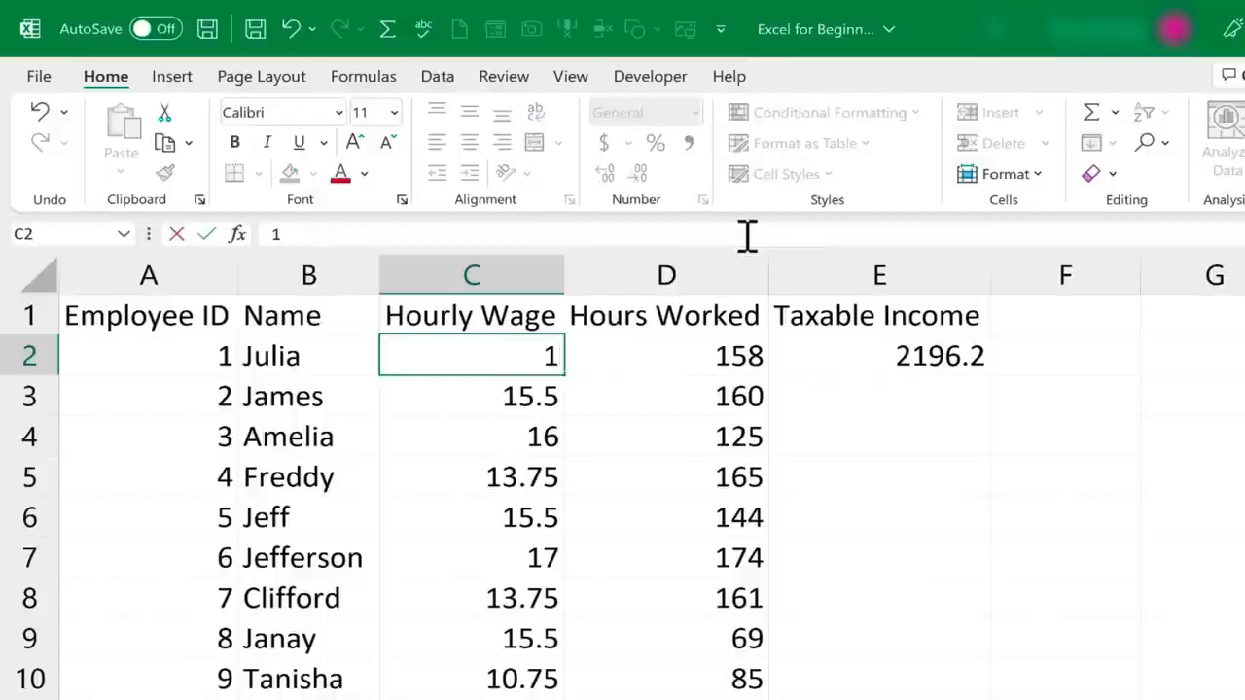
pyautogui.write('4.25')
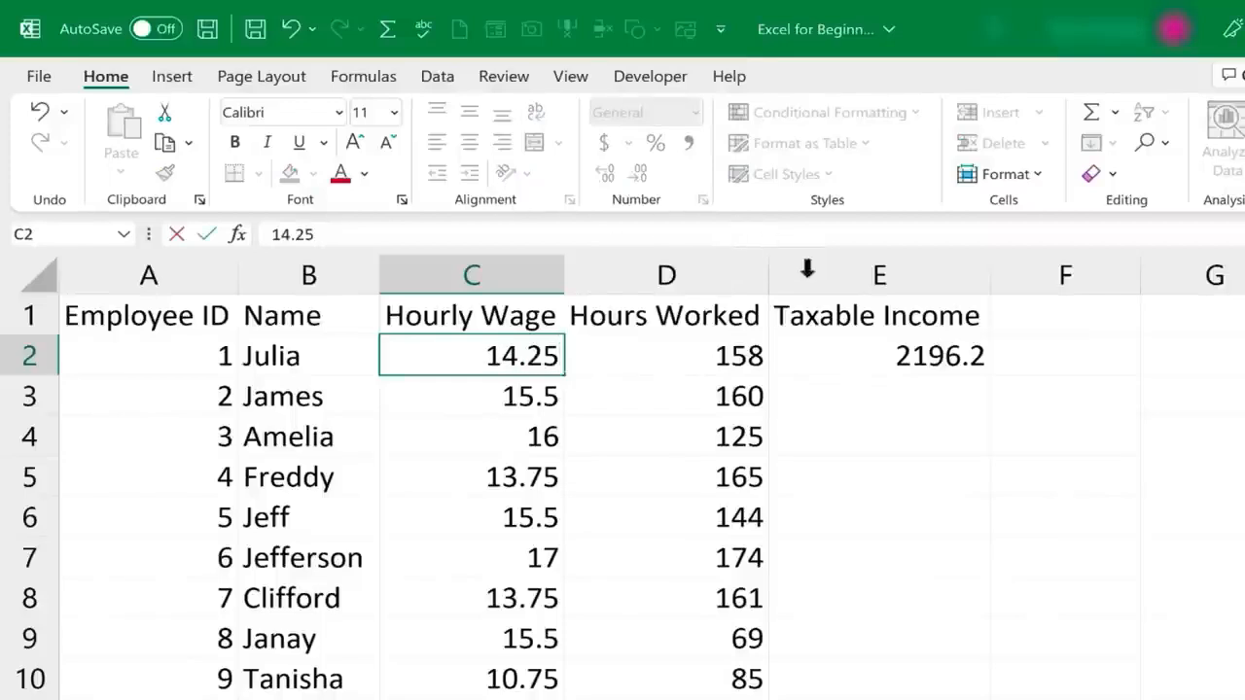
pyautogui.press('Return')
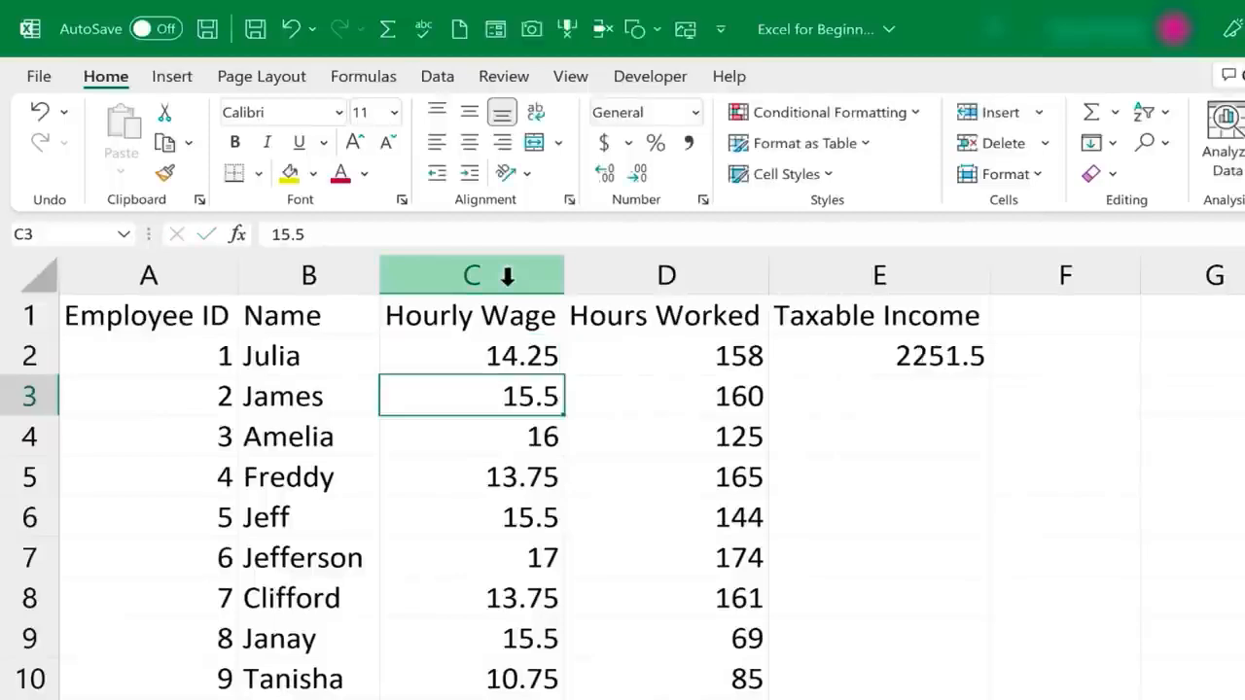
pyautogui.click(905, 358)
pyautogui.doubleClick(904, 358)
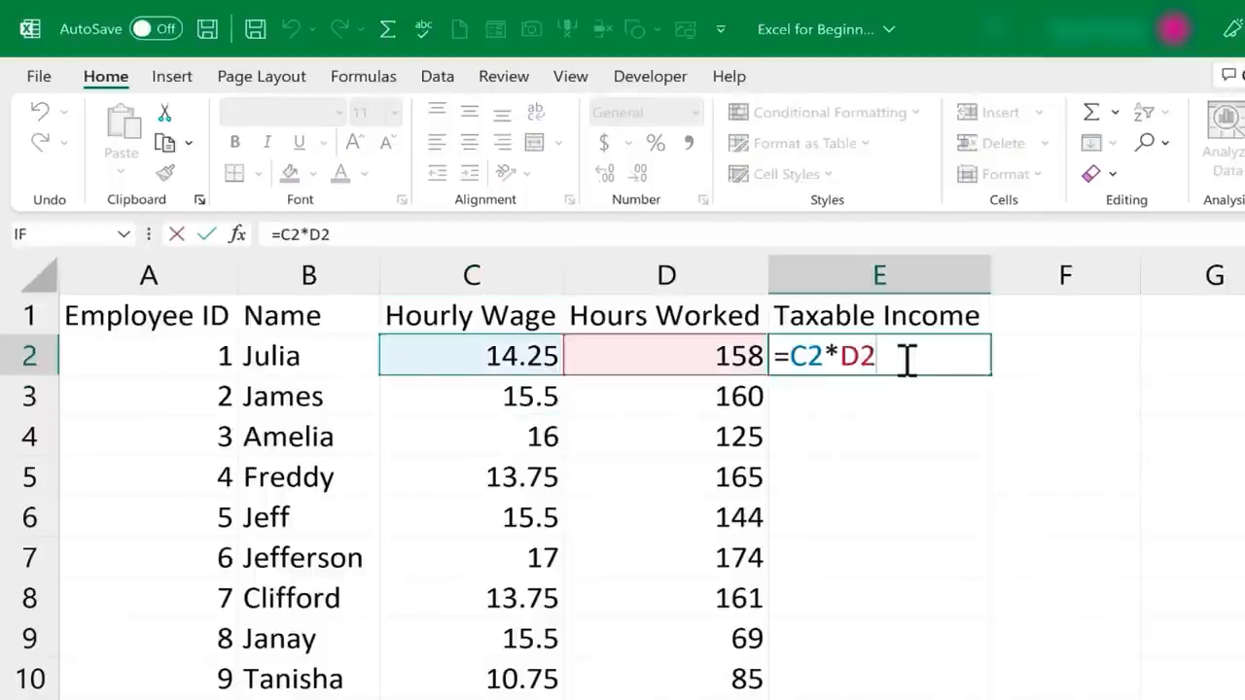
pyautogui.press('Escape')
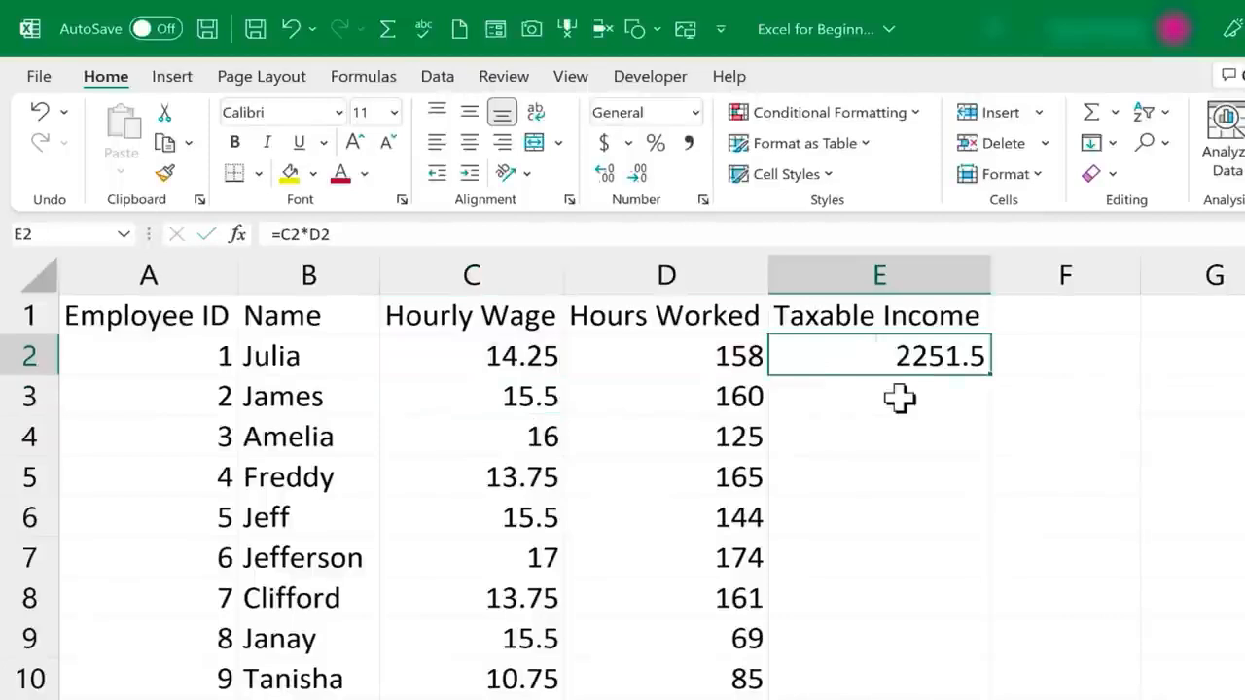
# Calculate the second employee's taxable income in cell E3 with =C3*D3, picking the wage and hours cells as references
pyautogui.click(900, 397)
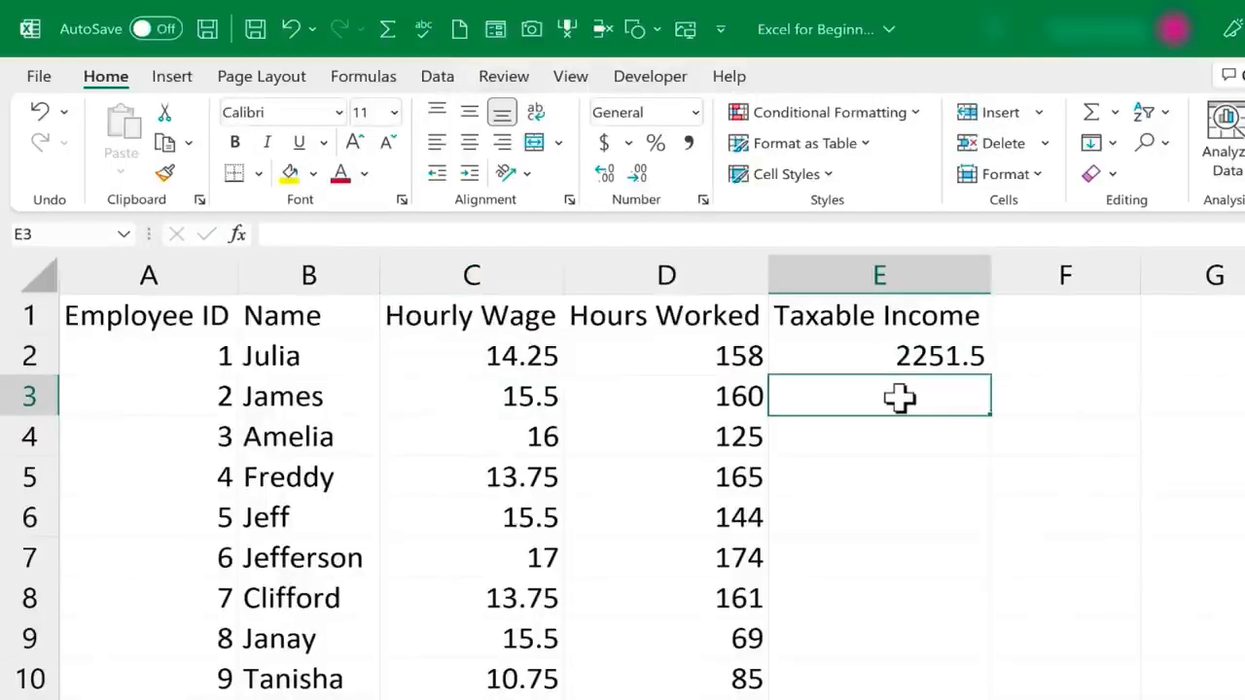
pyautogui.write('=')
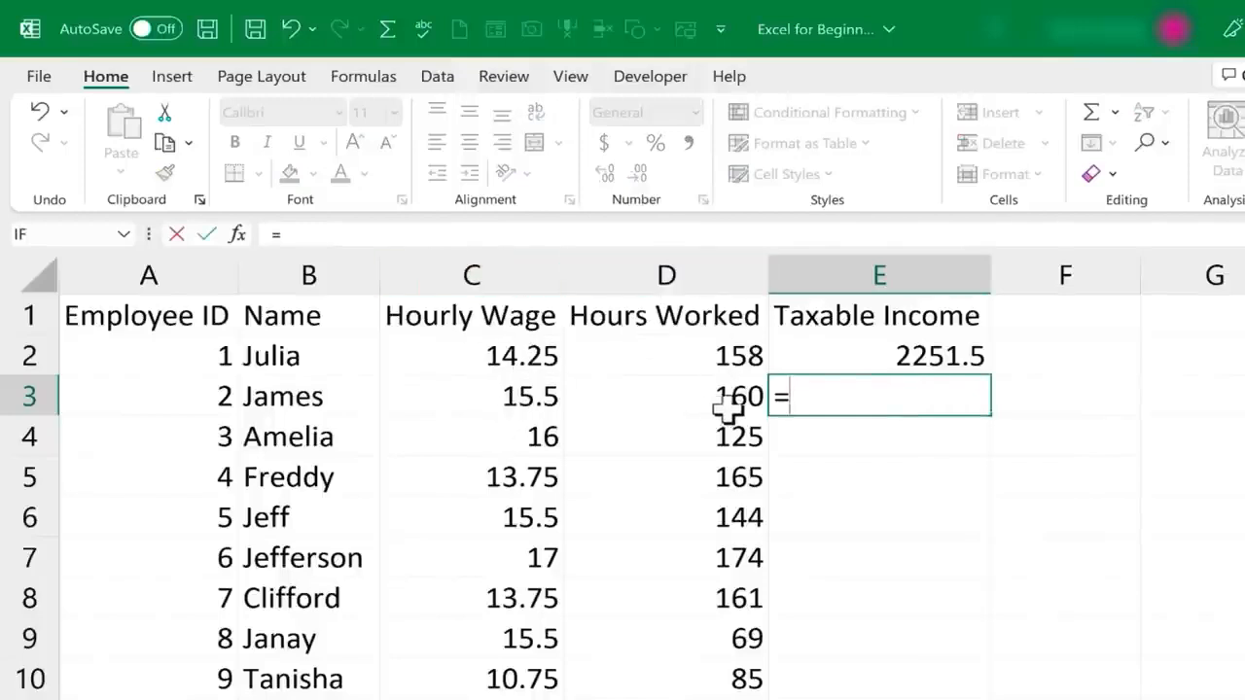
pyautogui.click(497, 397)
pyautogui.write('*')
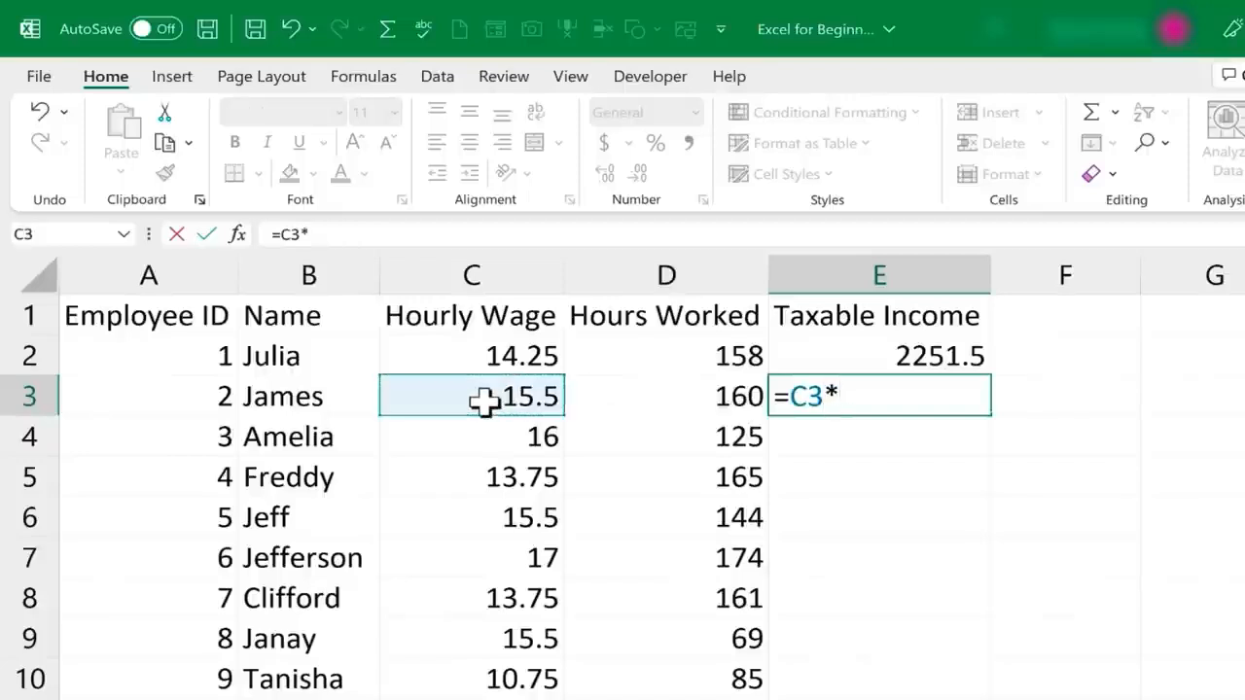
pyautogui.click(664, 402)
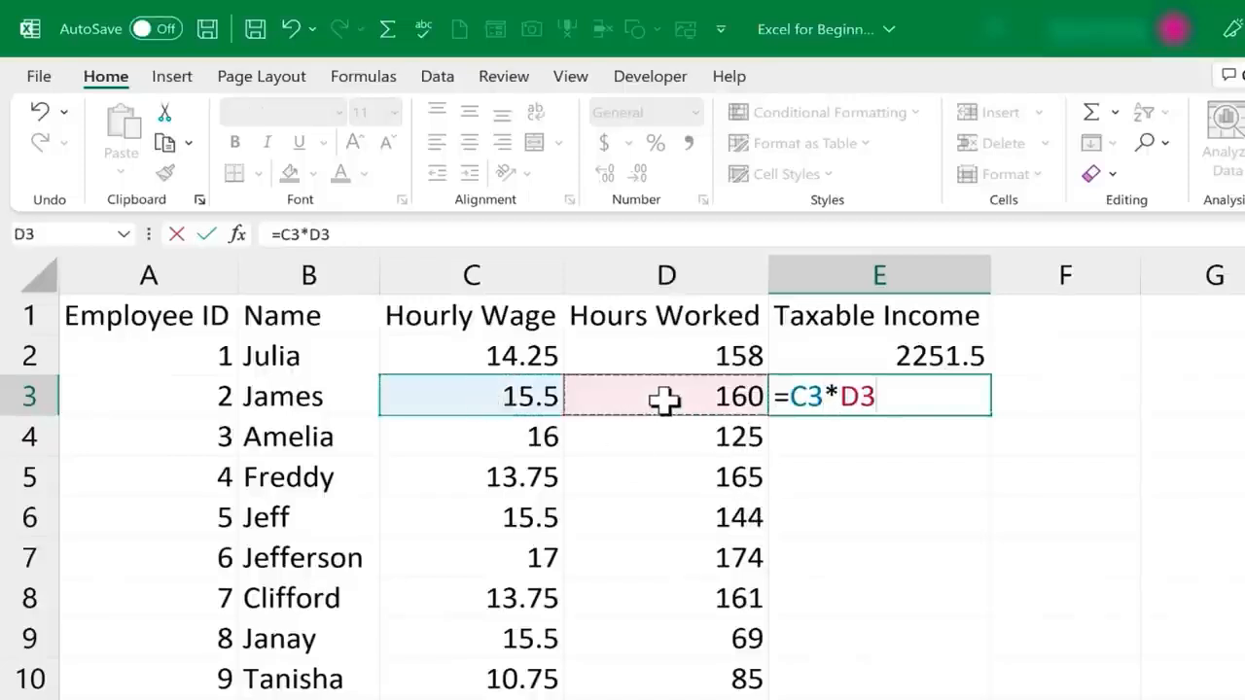
pyautogui.press('Return')
pyautogui.click(882, 398)
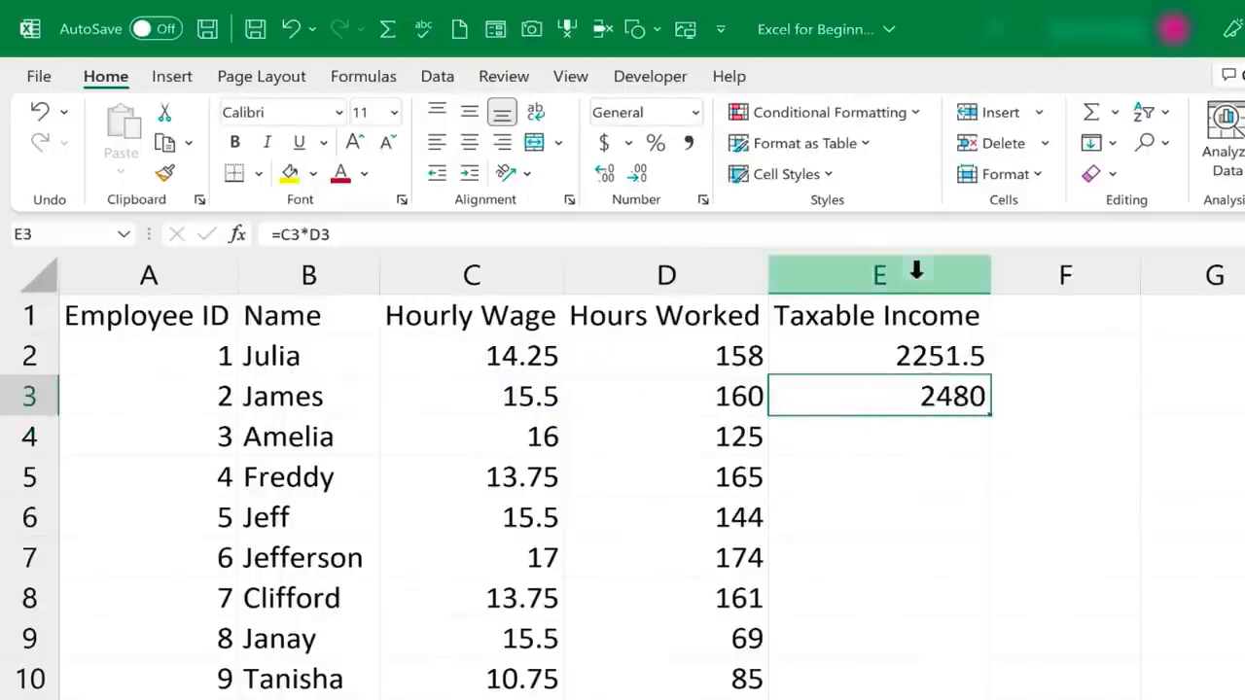
# Compare the relative cell references in the Taxable Income formulas of cells E2 and E3
pyautogui.click(934, 359)
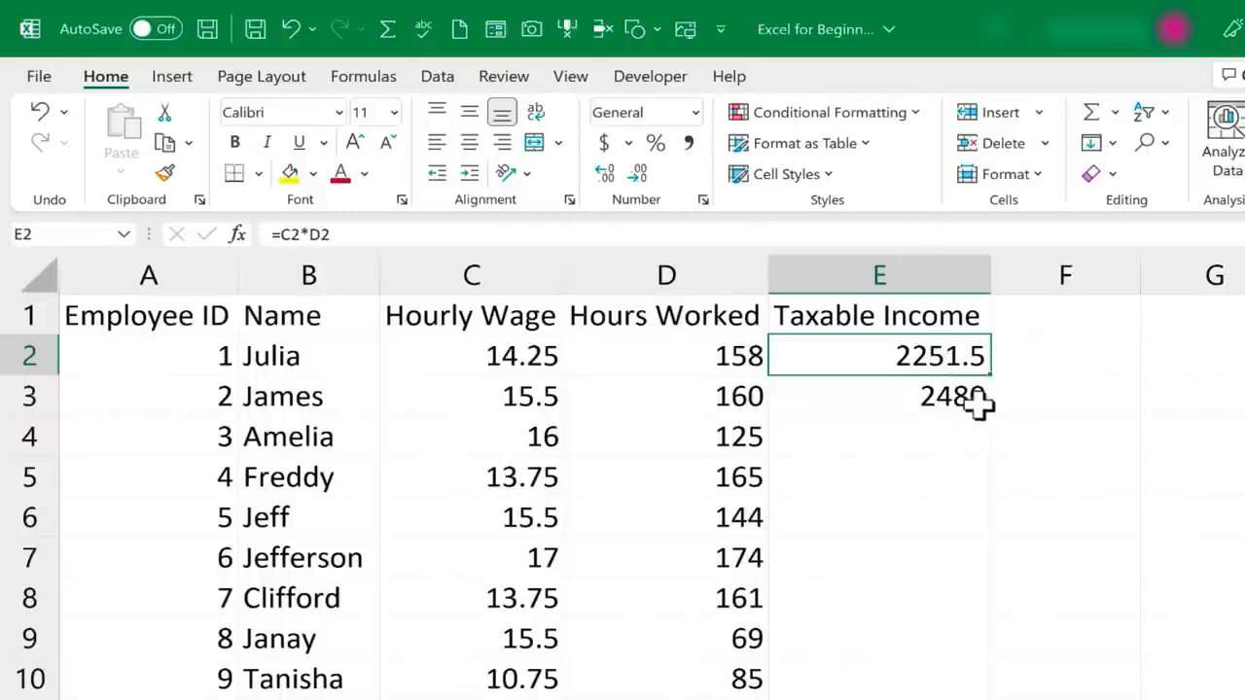
pyautogui.click(949, 397)
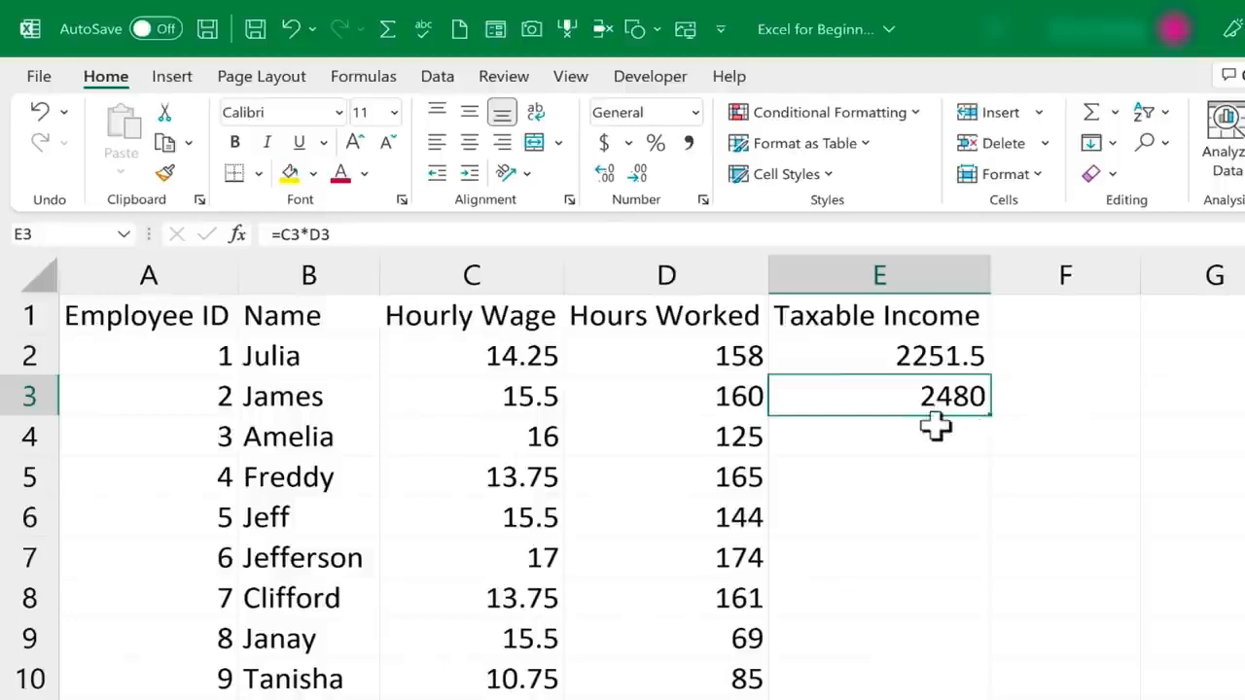
pyautogui.doubleClick(939, 350)
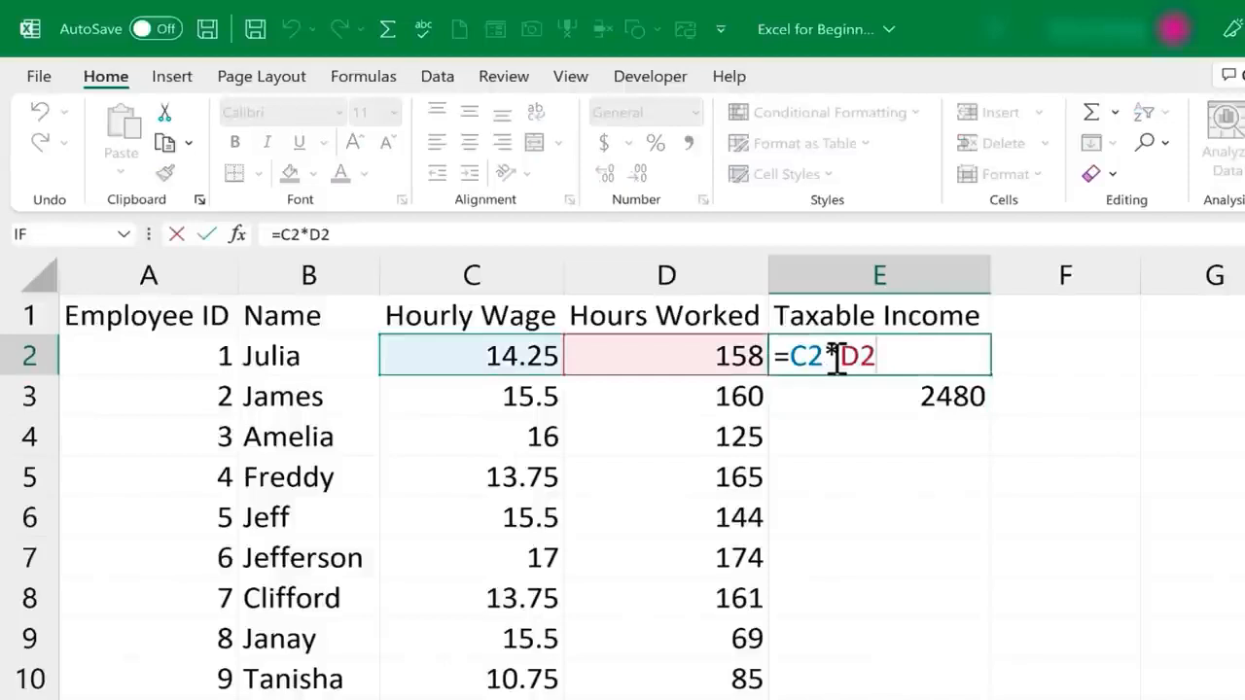
pyautogui.hotkey('ctrl', 'Return')
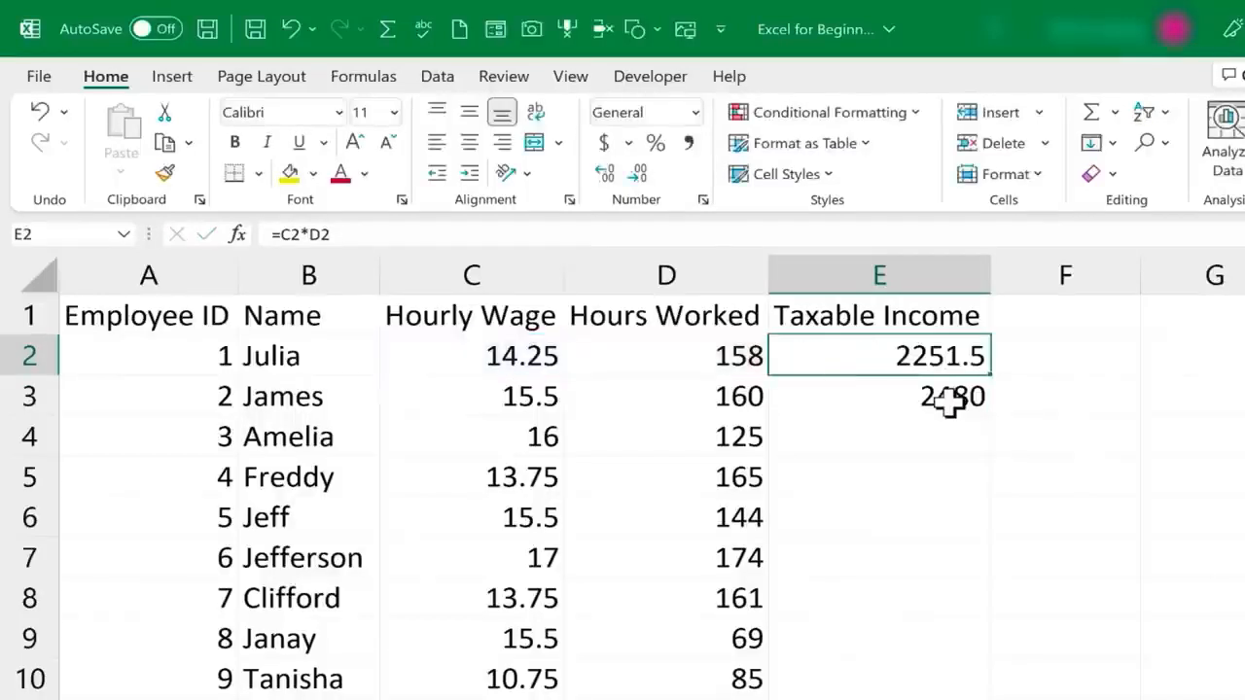
pyautogui.doubleClick(949, 403)
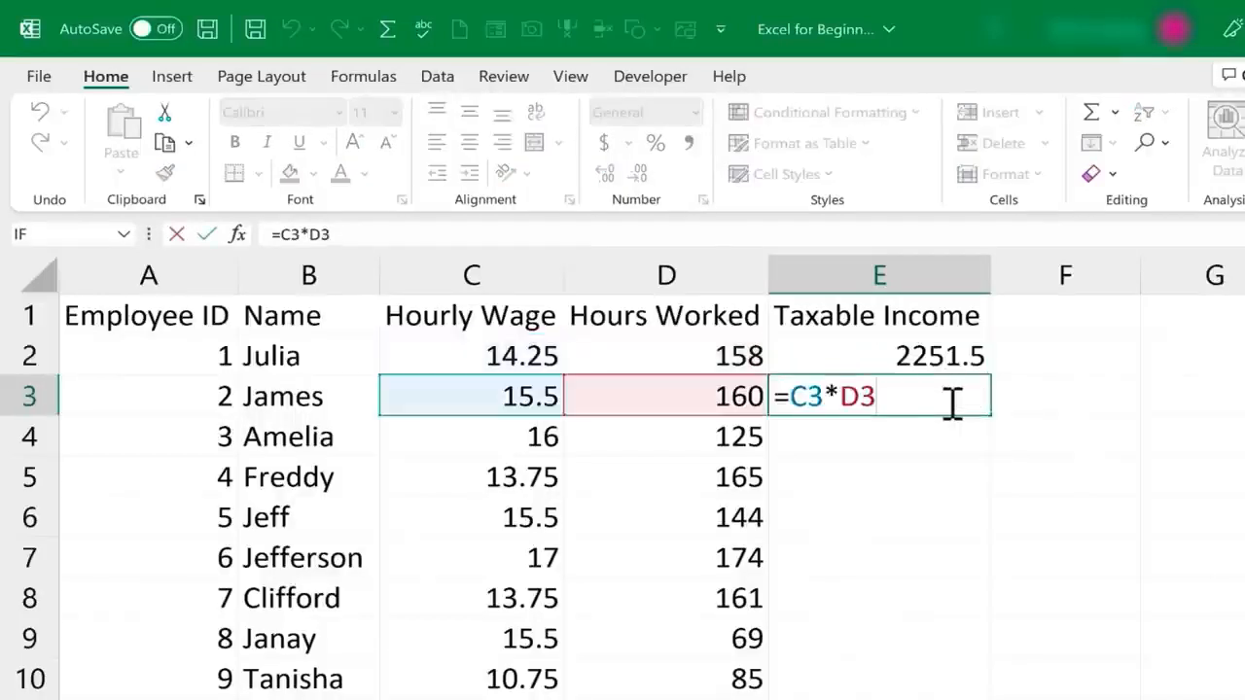
pyautogui.hotkey('ctrl', 'Return')
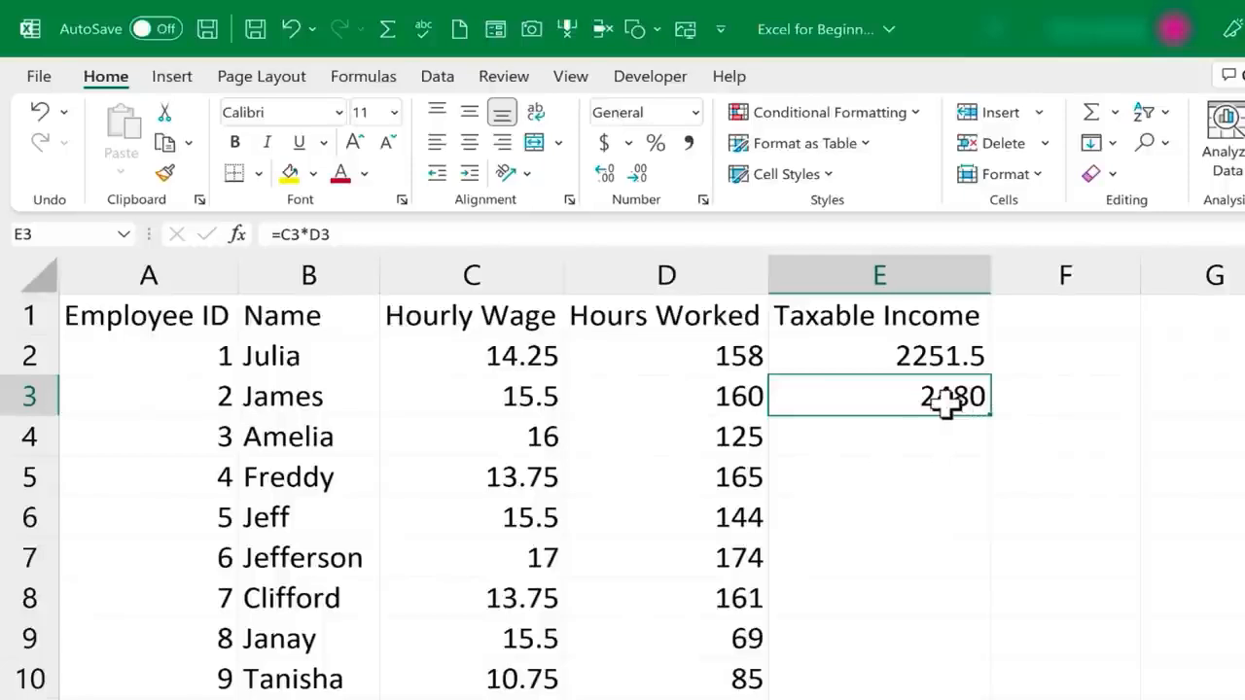
pyautogui.doubleClick(946, 404)
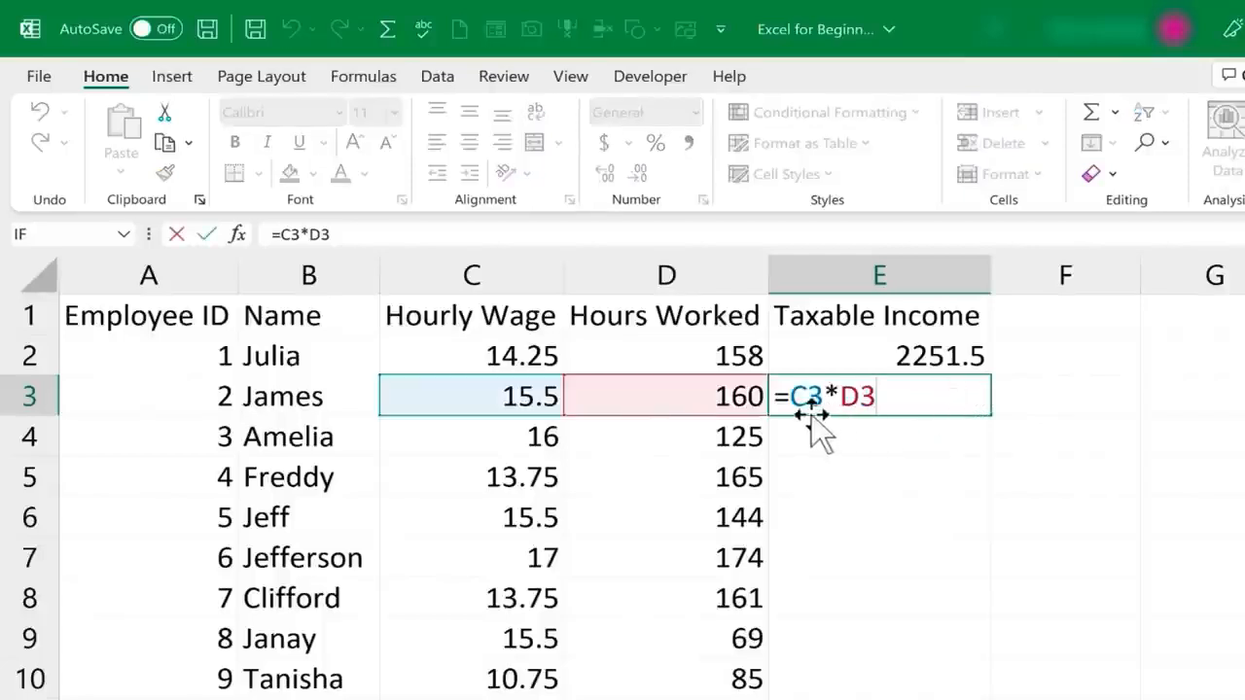
pyautogui.doubleClick(950, 353)
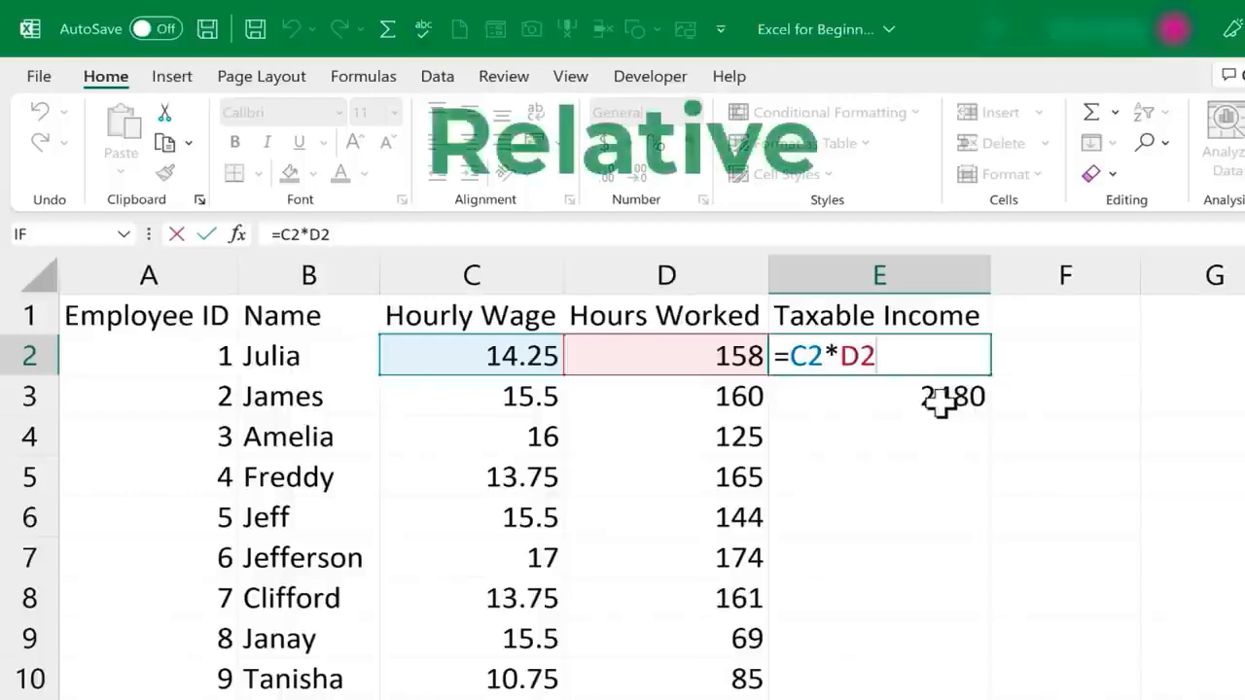
pyautogui.doubleClick(914, 394)
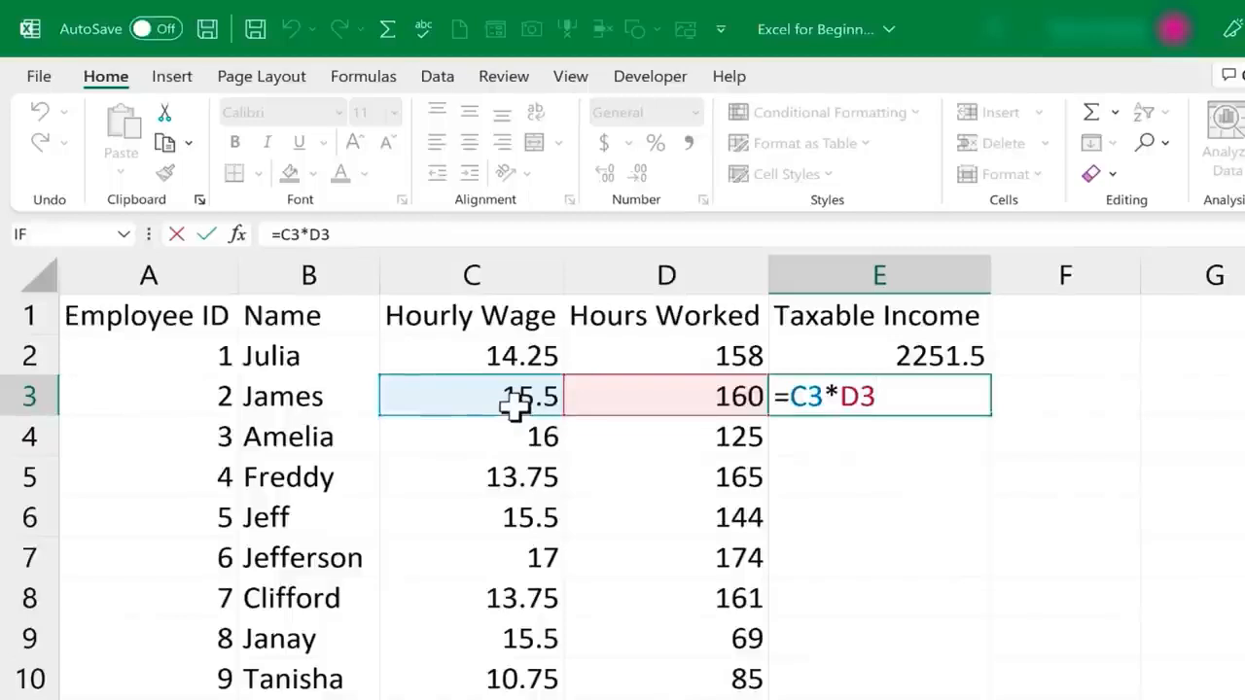
pyautogui.hotkey('ctrl', 'Return')
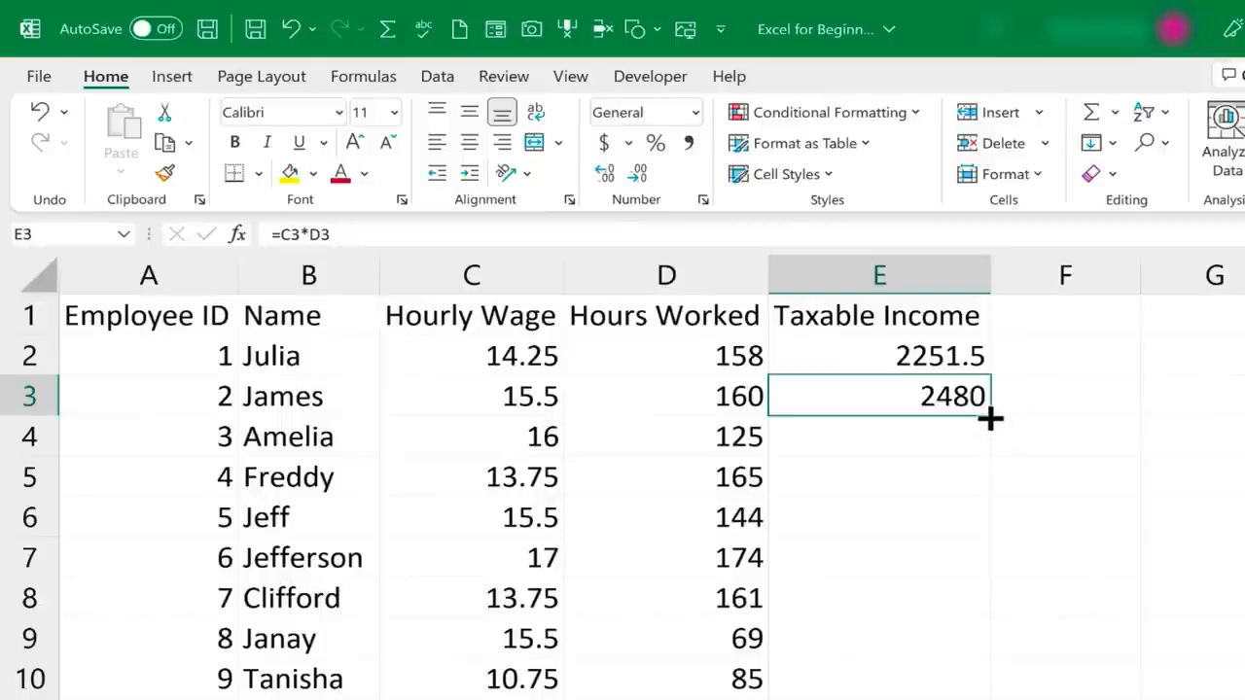
# Fill the Taxable Income formula from cell E3 down through the rest of the employee list
pyautogui.moveTo(990, 419); pyautogui.dragTo(1015, 699)
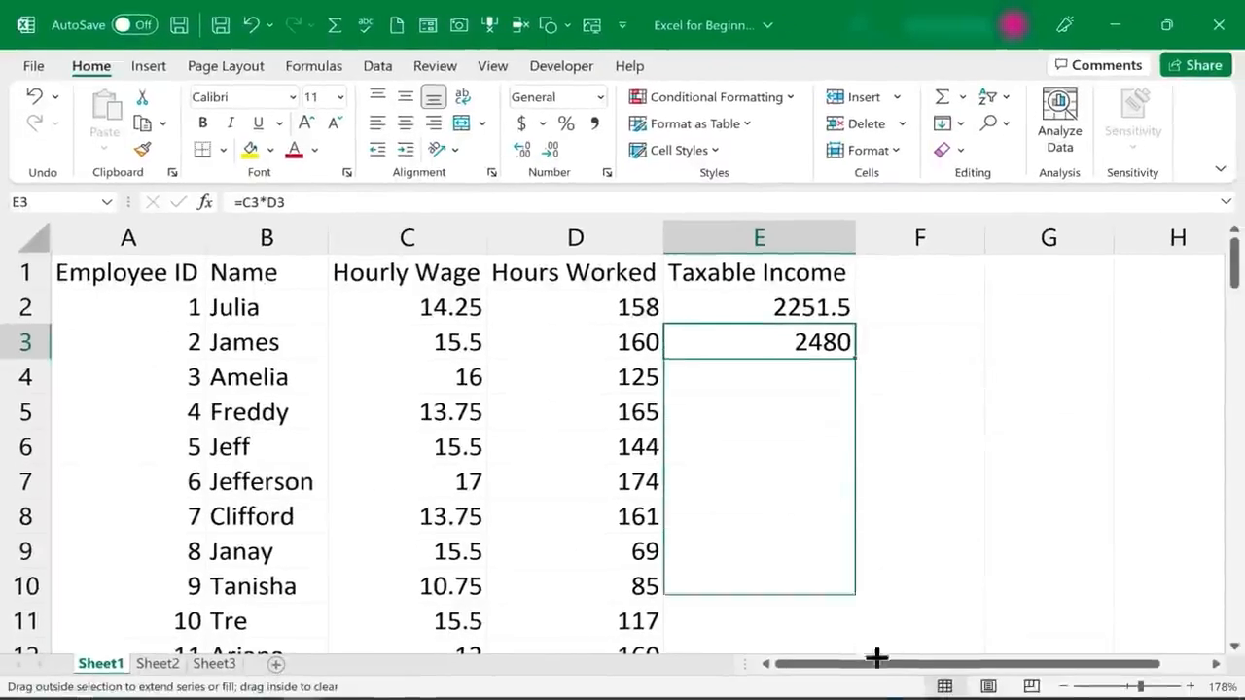
pyautogui.moveTo(876, 659); pyautogui.dragTo(840, 367)
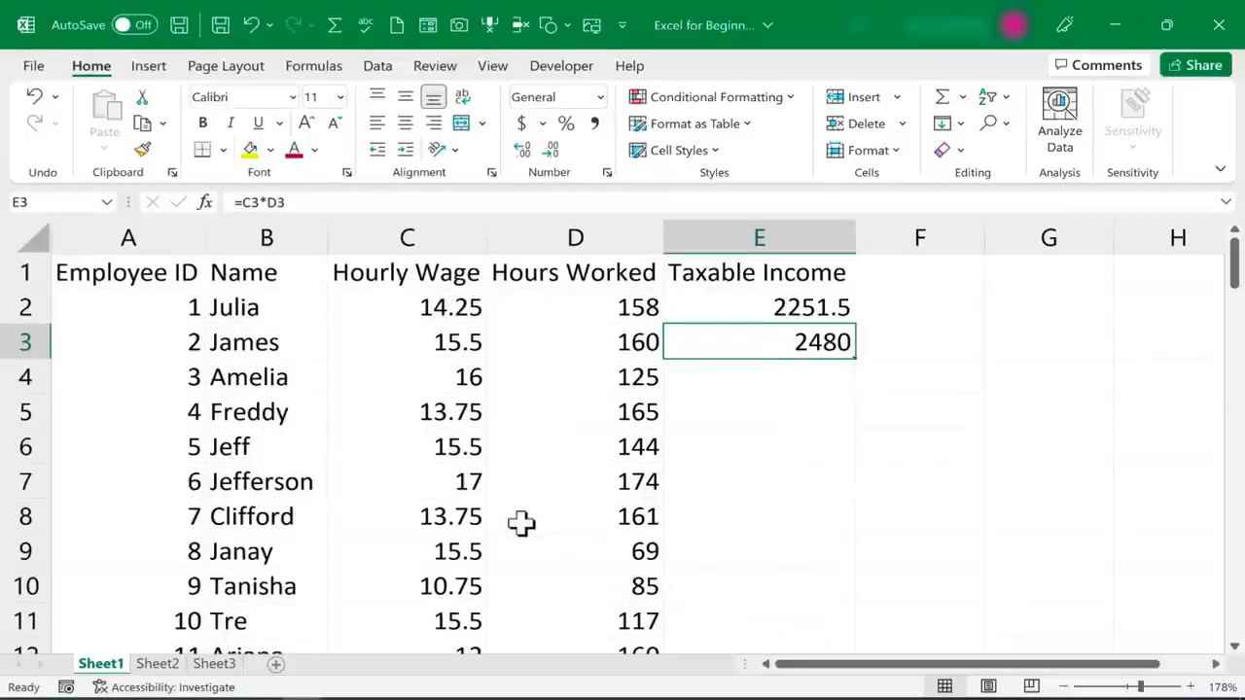
pyautogui.doubleClick(856, 359)
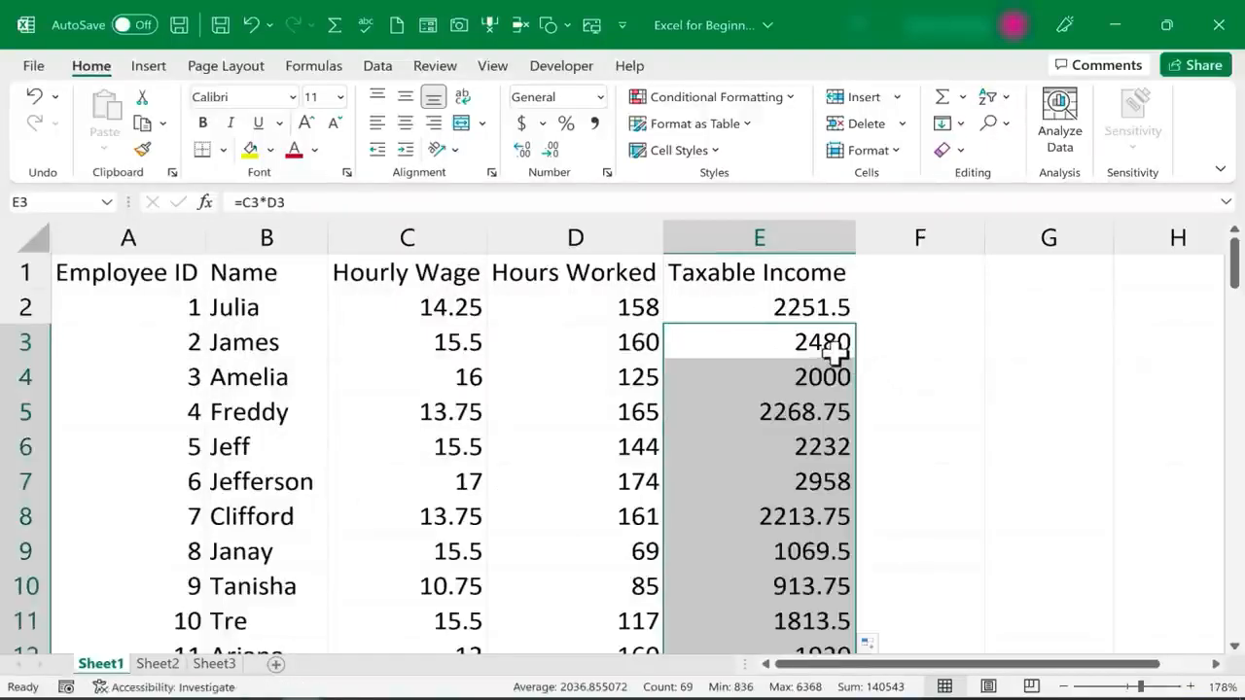
pyautogui.scroll(-13, 831, 358)
pyautogui.scroll(-9, 820, 413)
pyautogui.scroll(20, 799, 415)
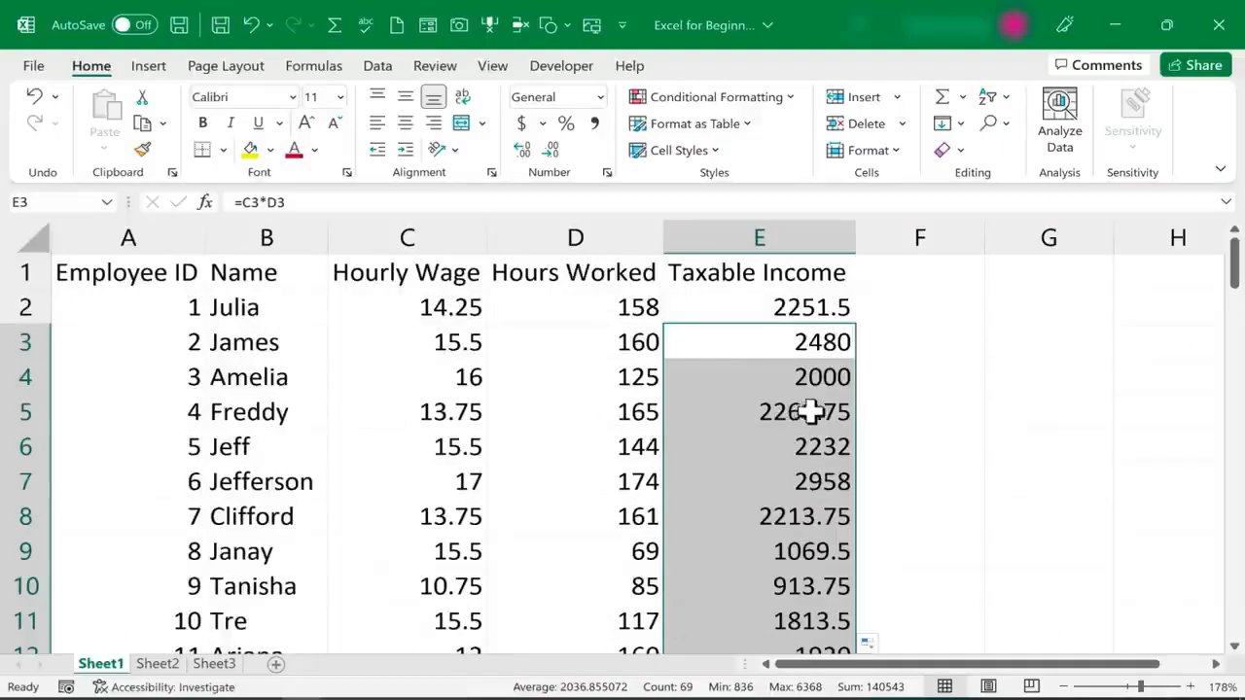
# Inspect the filled Taxable Income formulas in cells E3, E4, E5 and E7 to compare their row references
pyautogui.click(810, 412)
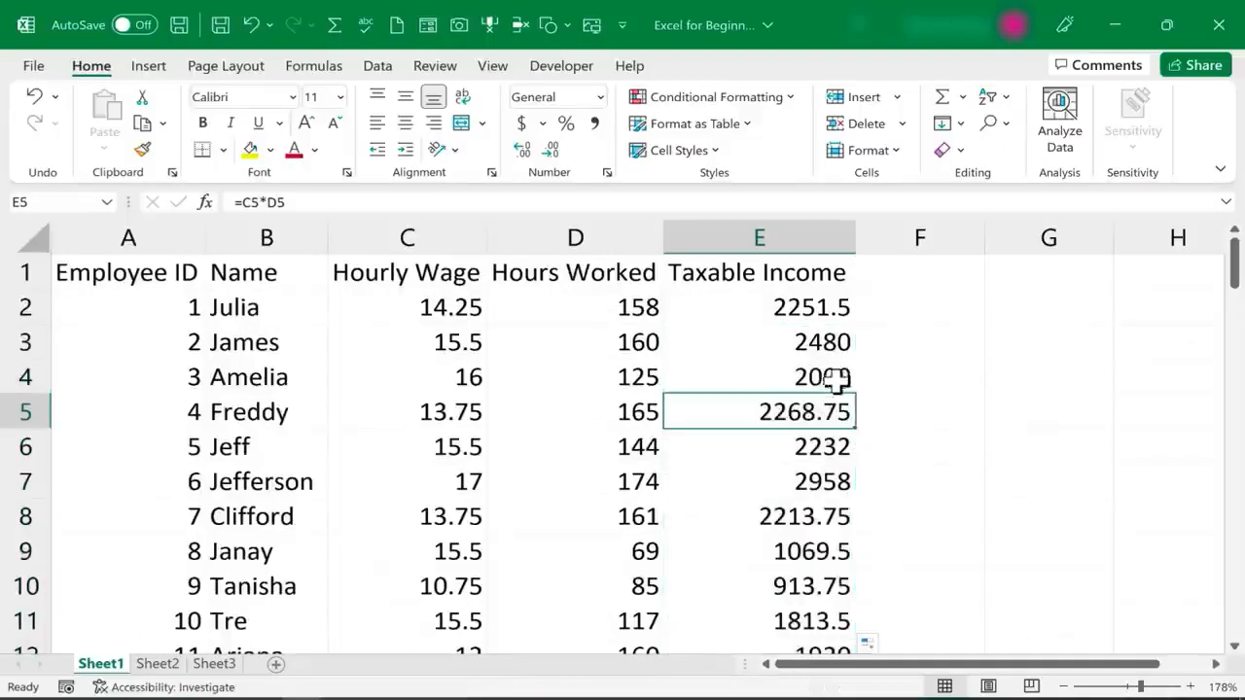
pyautogui.click(839, 376)
pyautogui.click(834, 344)
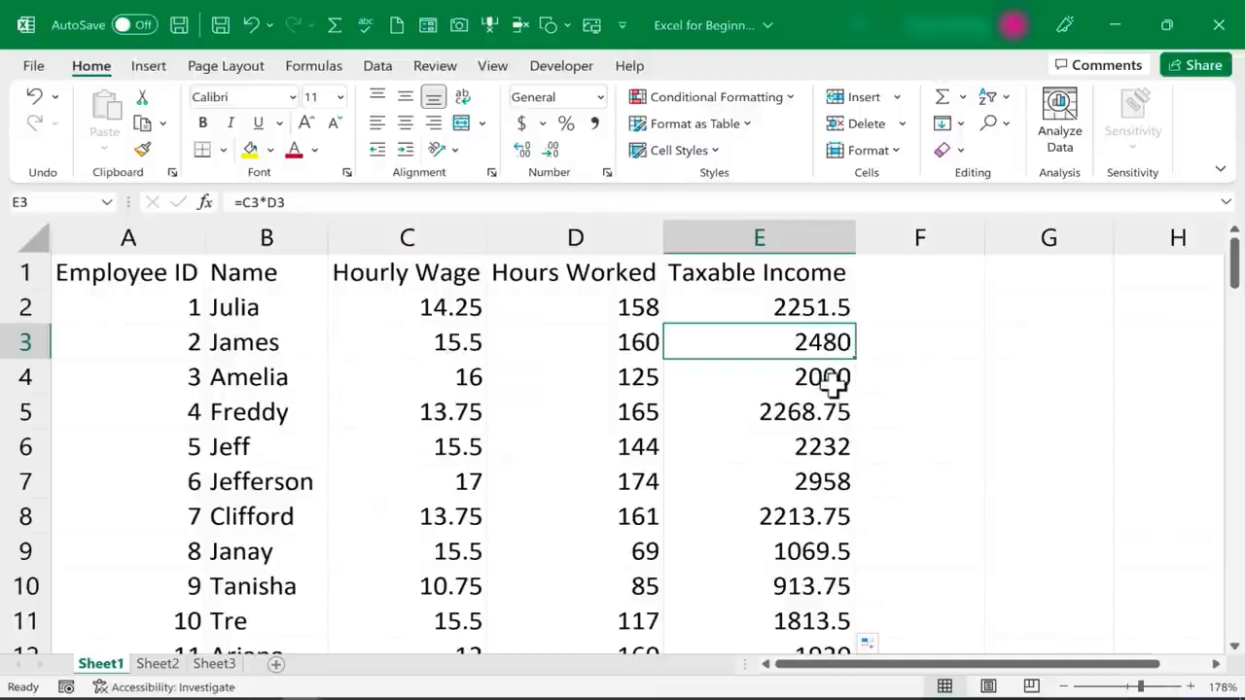
pyautogui.click(825, 371)
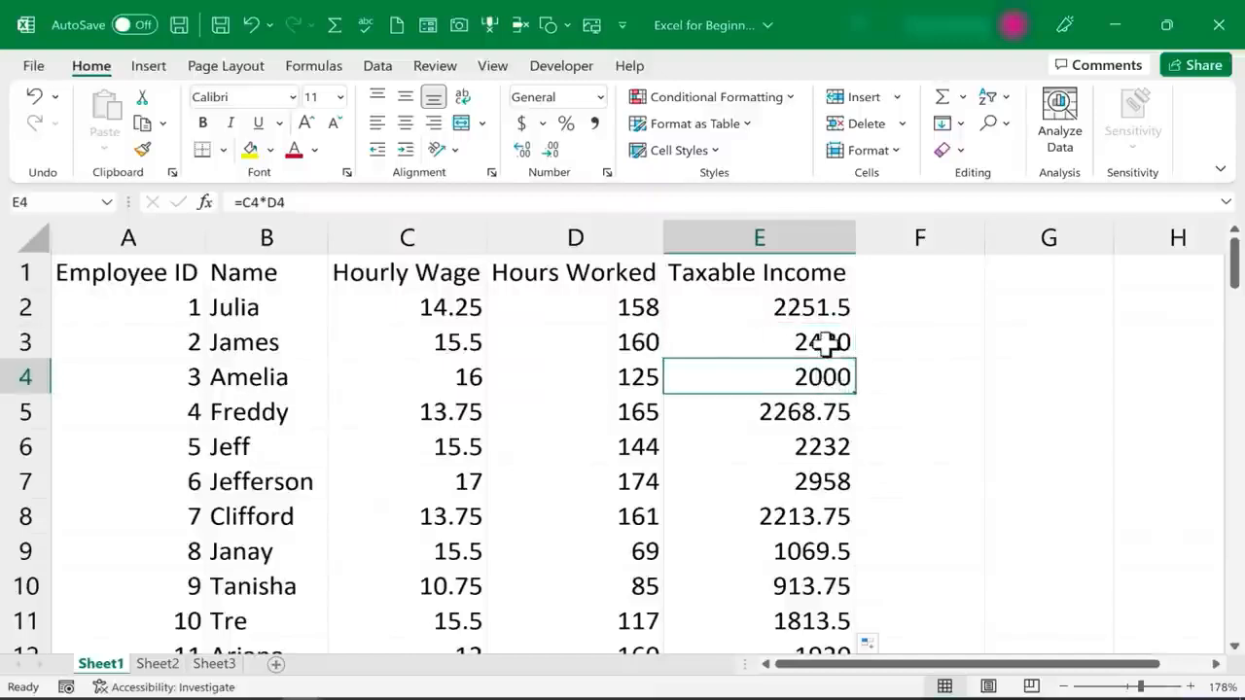
pyautogui.click(825, 343)
pyautogui.doubleClick(824, 343)
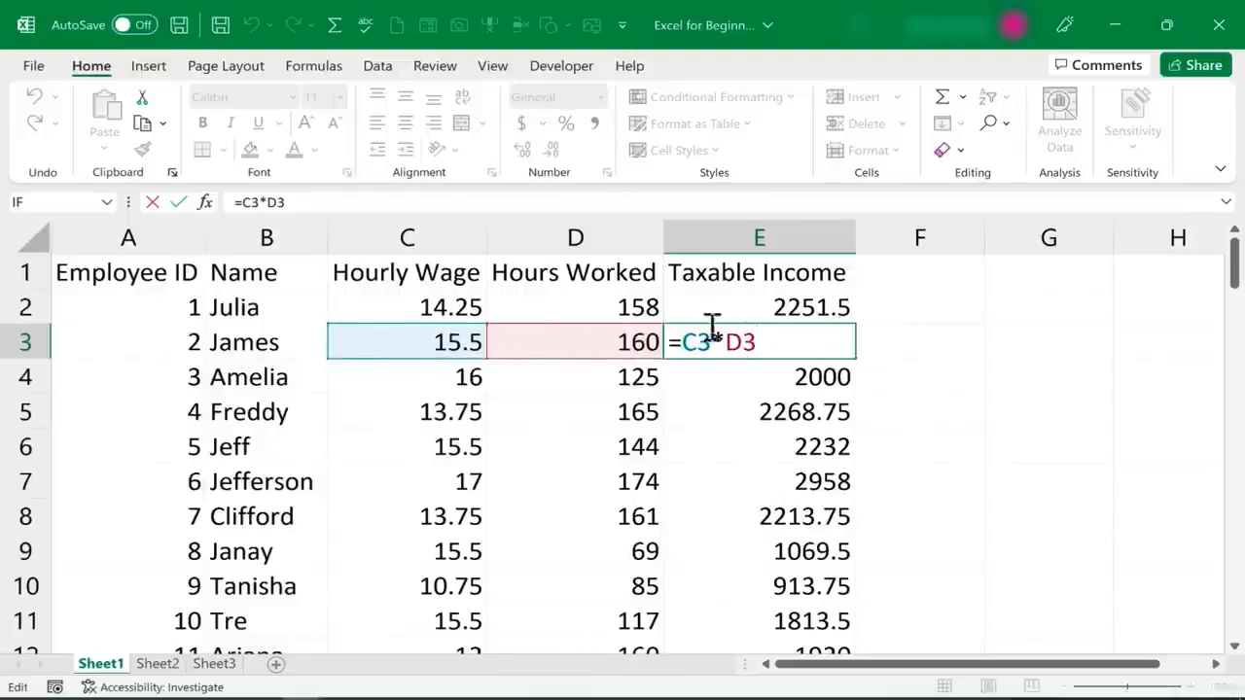
pyautogui.press('Return')
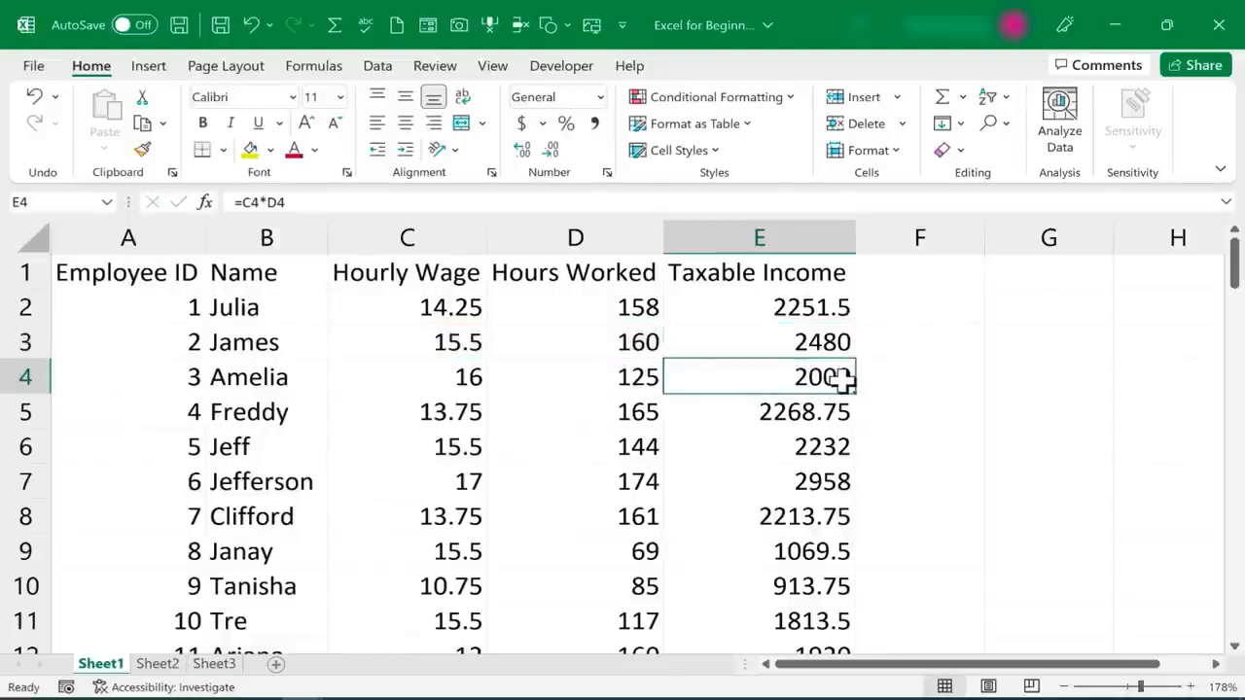
pyautogui.doubleClick(815, 377)
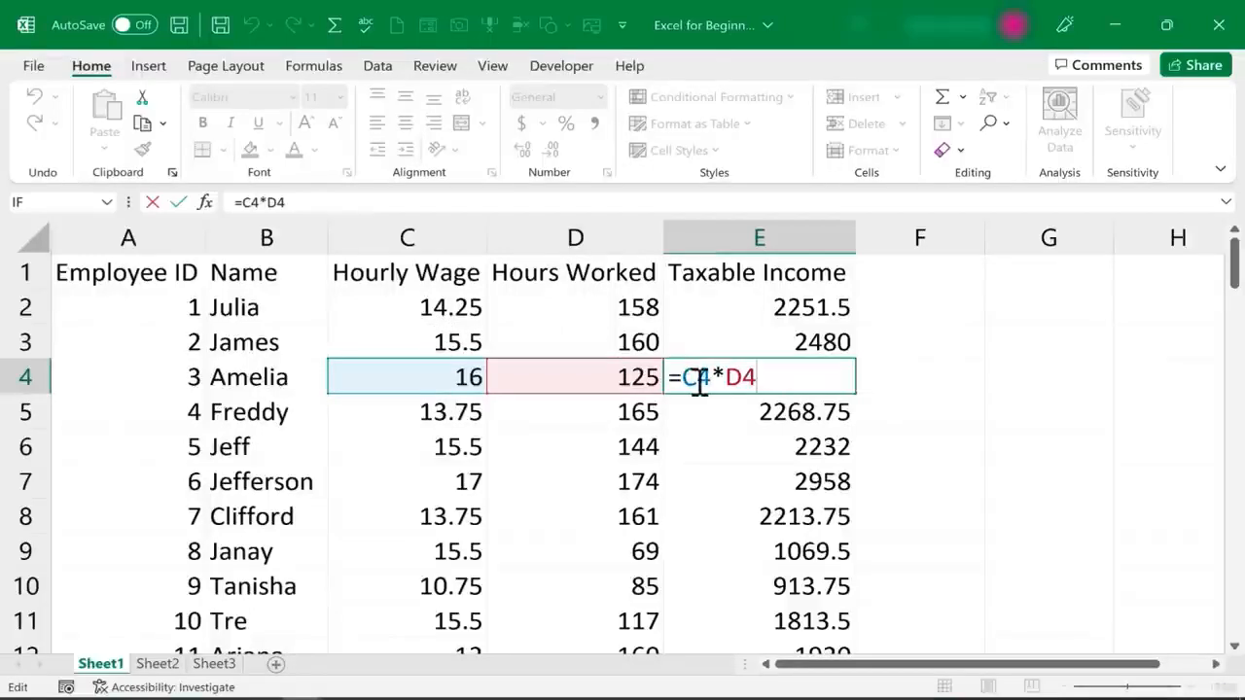
pyautogui.click(755, 483)
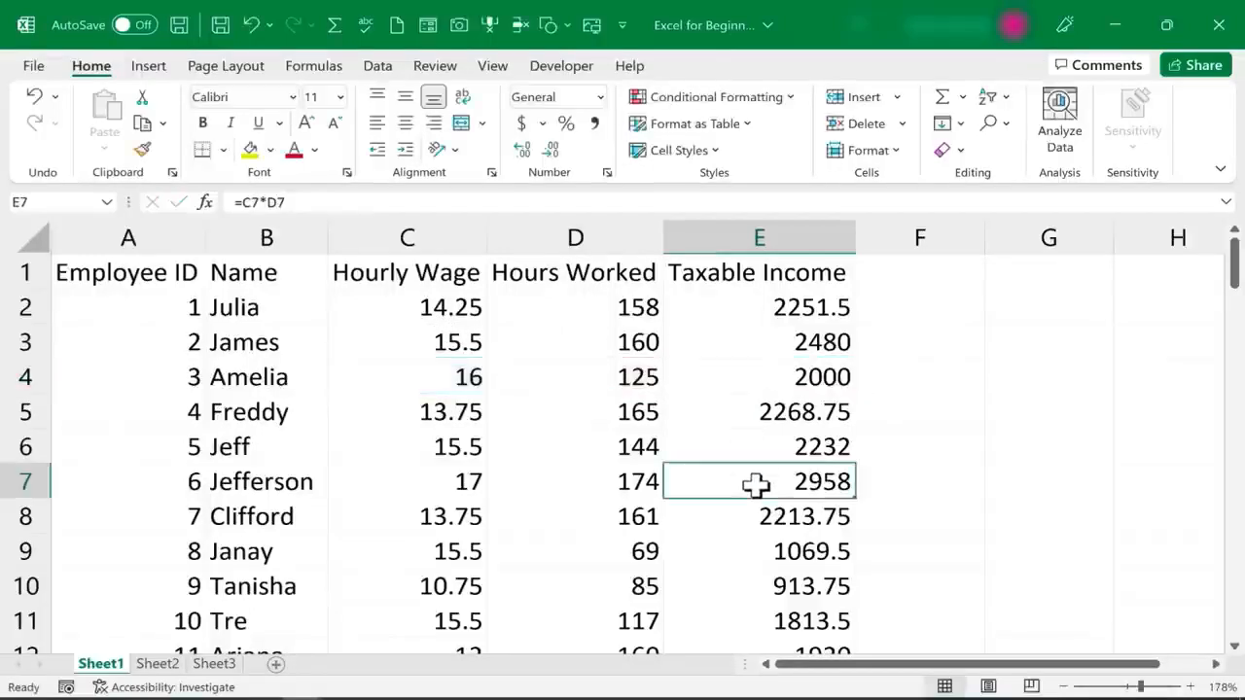
pyautogui.doubleClick(756, 484)
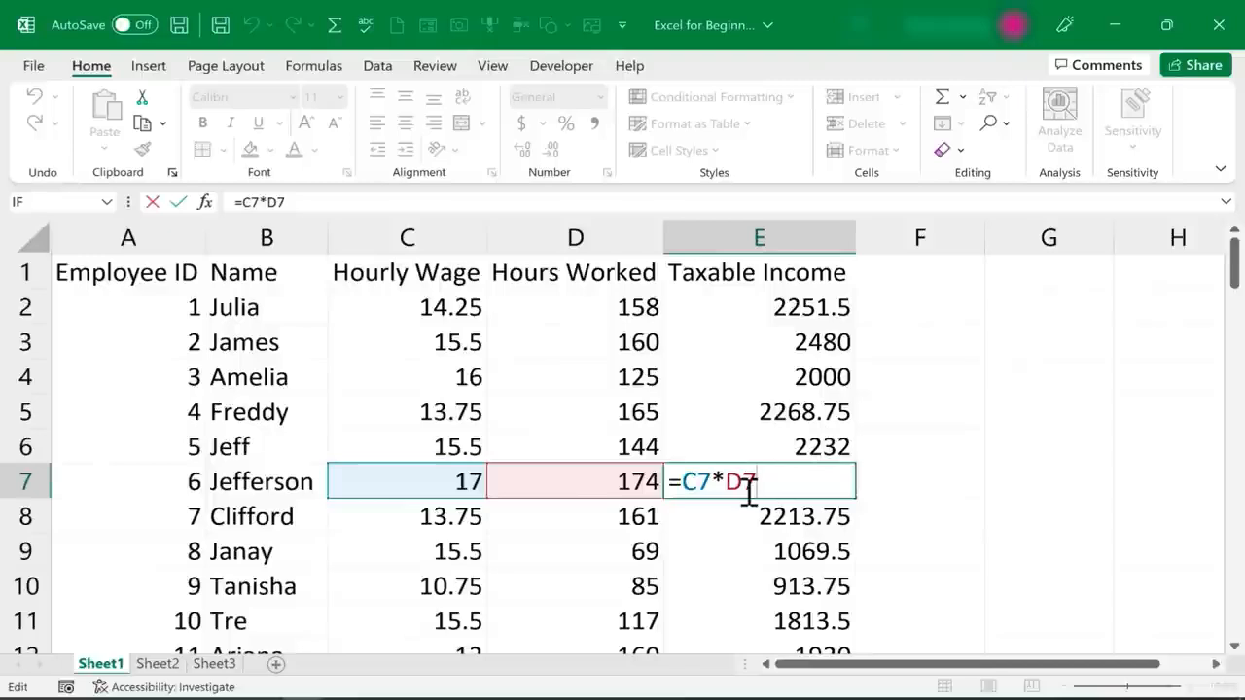
# Enter the header "Taxes to Be Paid" in cell F1 and fit column F's width to it
pyautogui.click(929, 270)
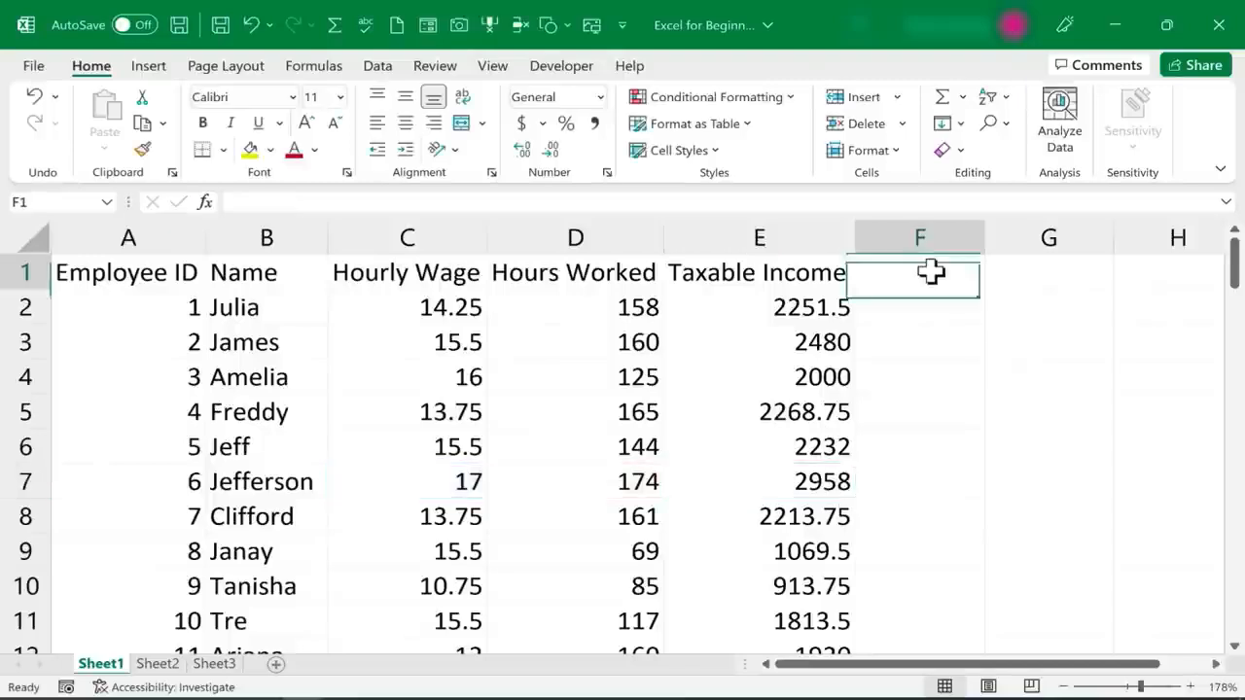
pyautogui.write('Taxes')
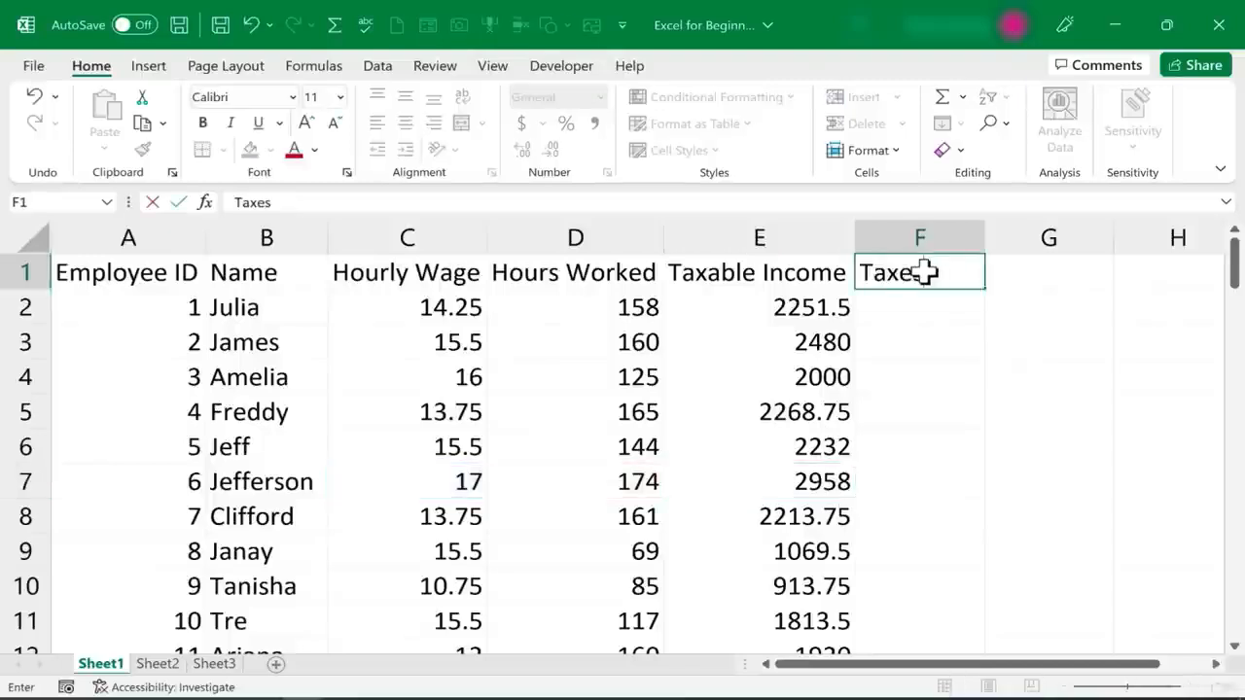
pyautogui.write(' to Be Paid')
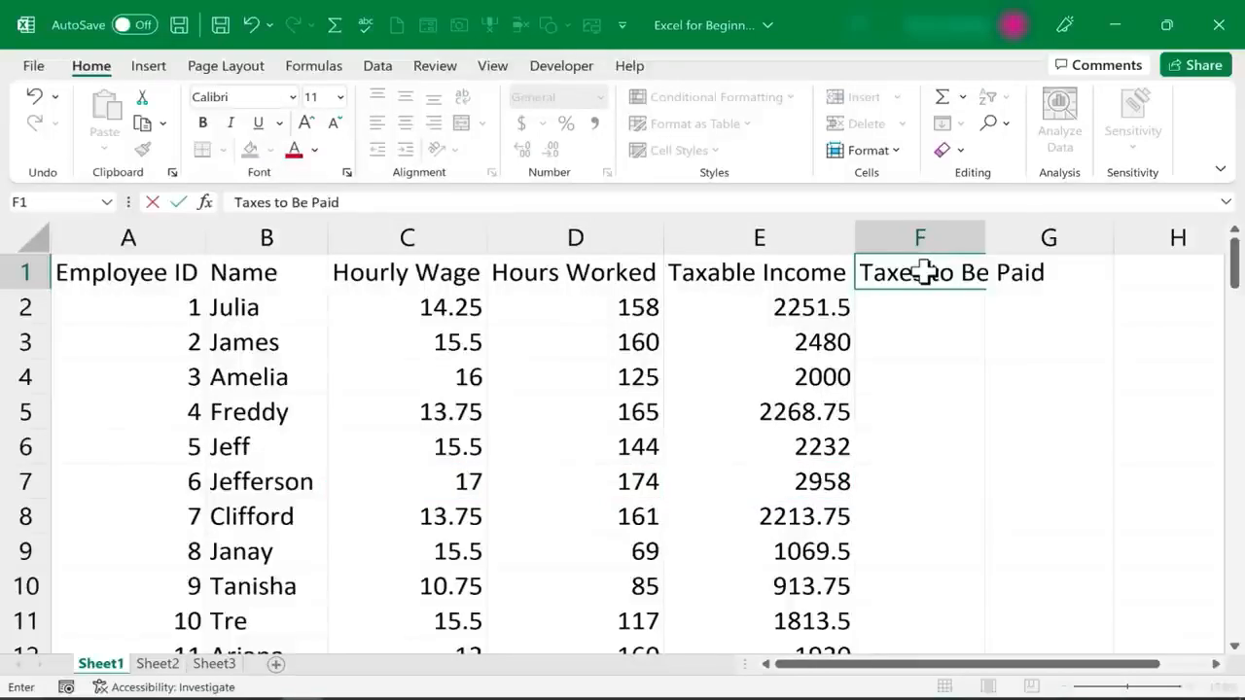
pyautogui.doubleClick(984, 237)
# Enter the label "Tax Rate:" in cell G1 and the rate .07 in cell H1
pyautogui.click(1132, 270)
pyautogui.write('Tax')
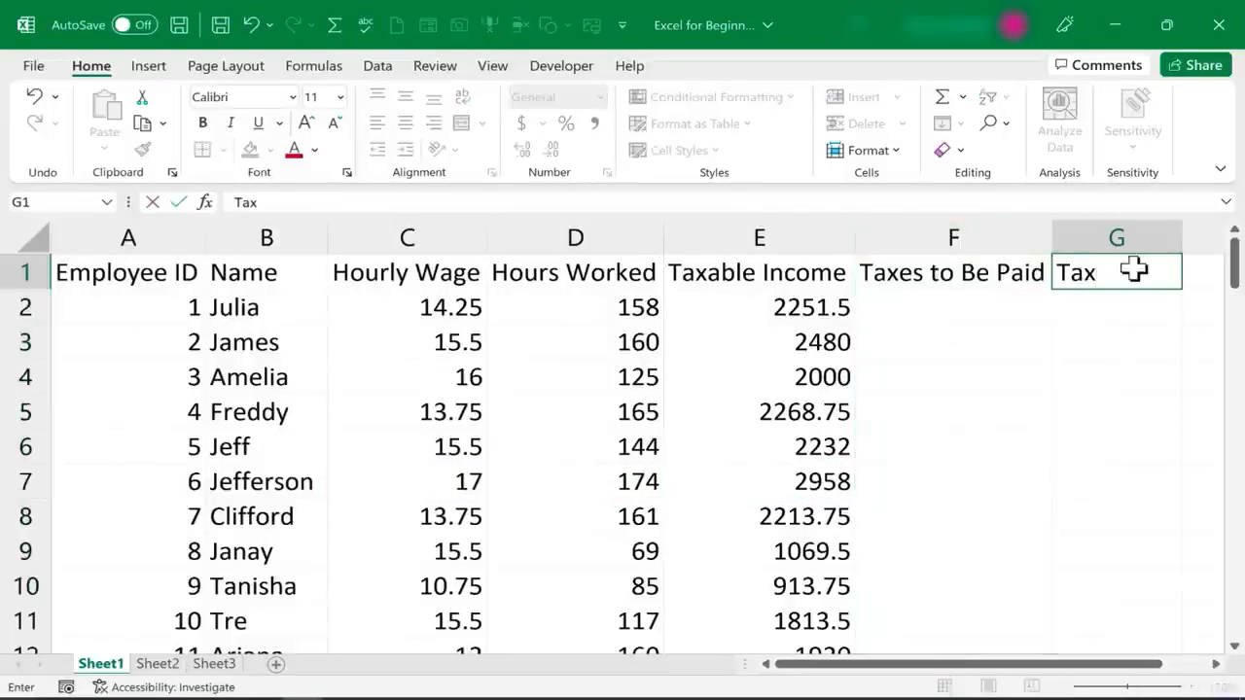
pyautogui.write(' Rate:')
pyautogui.press('Tab')
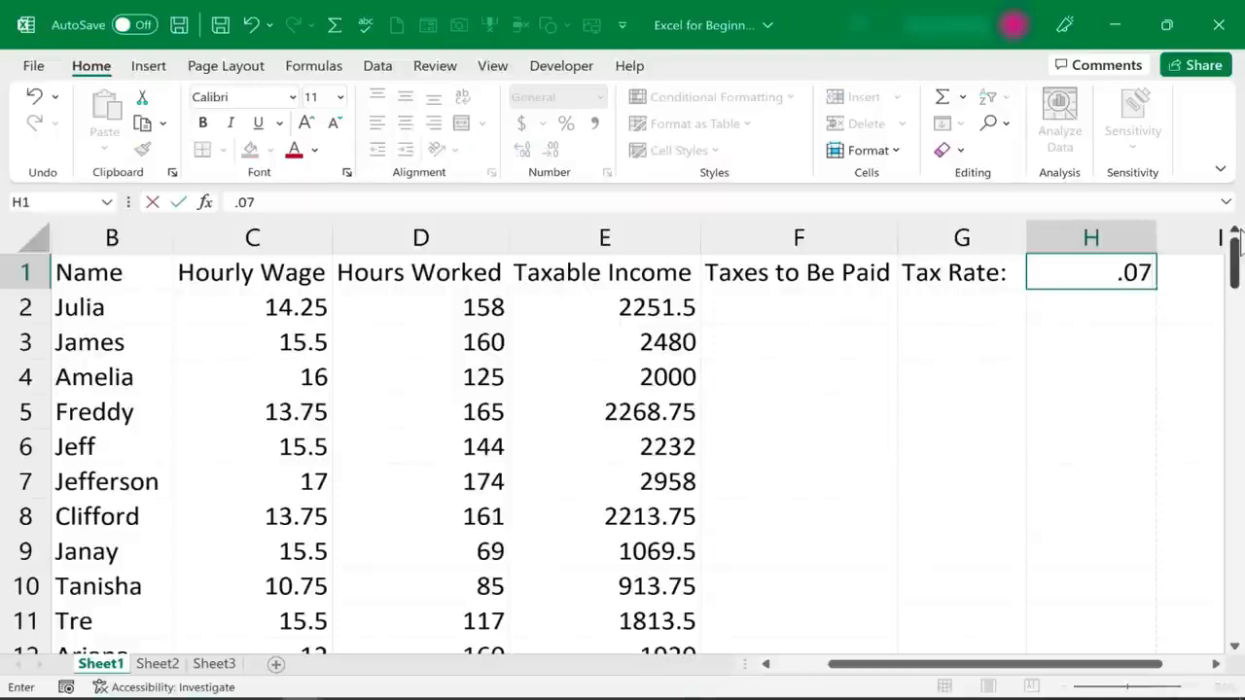
pyautogui.press('Return')
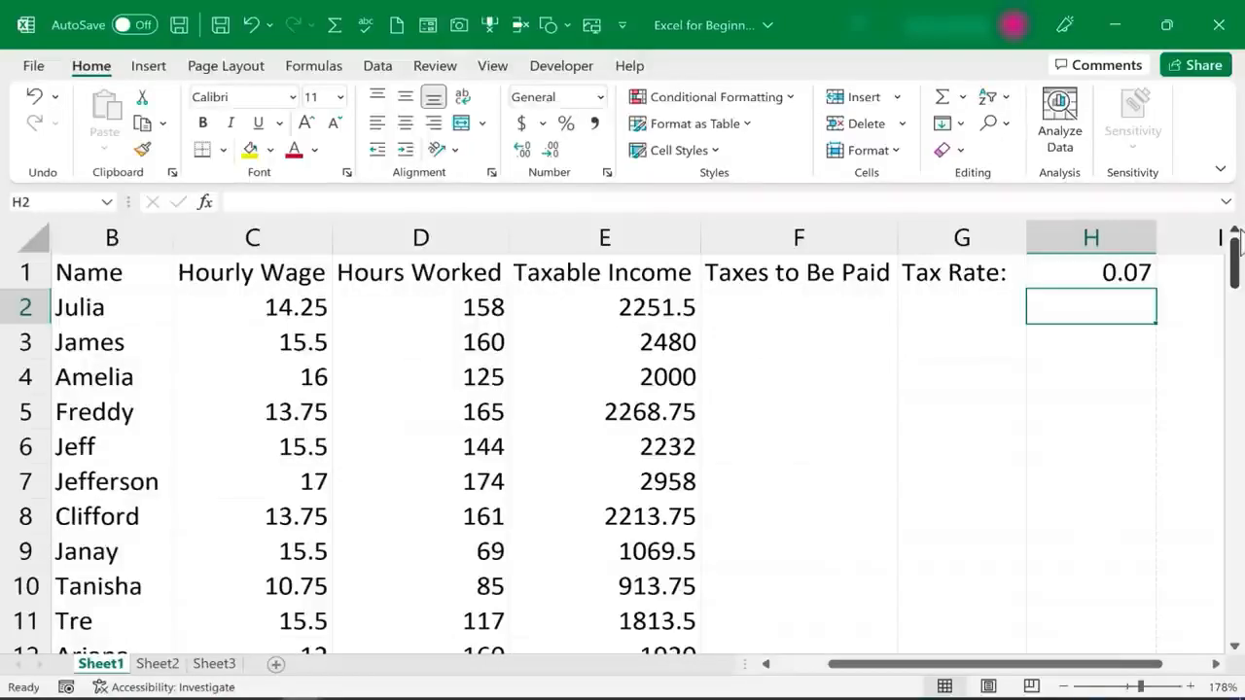
# Calculate the first employee's taxes in cell F2 with =E2*H1, picking the taxable income and tax rate cells as references
pyautogui.click(803, 314)
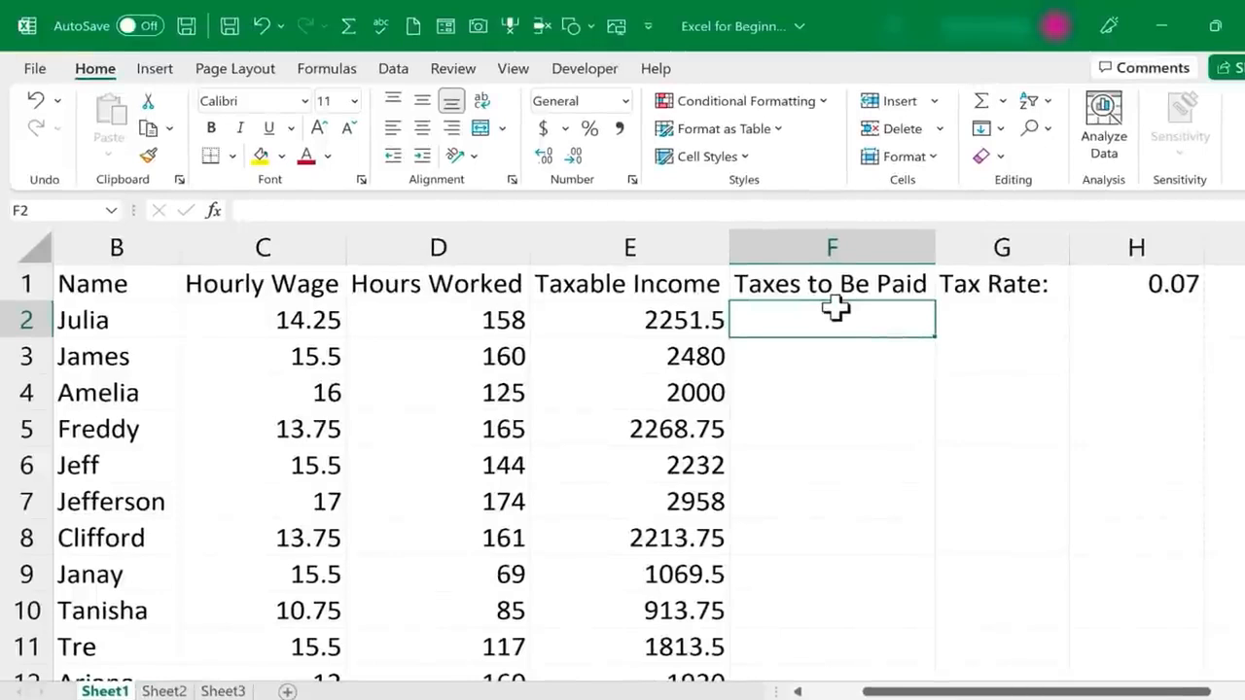
pyautogui.write('=')
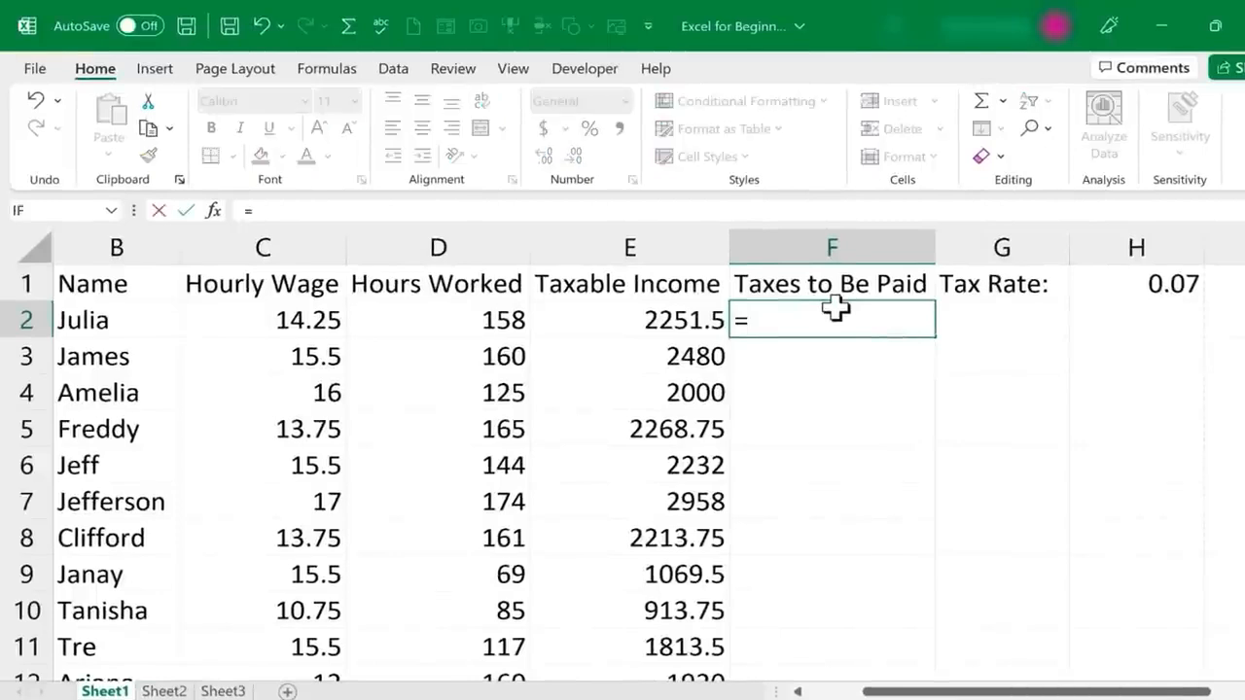
pyautogui.click(655, 323)
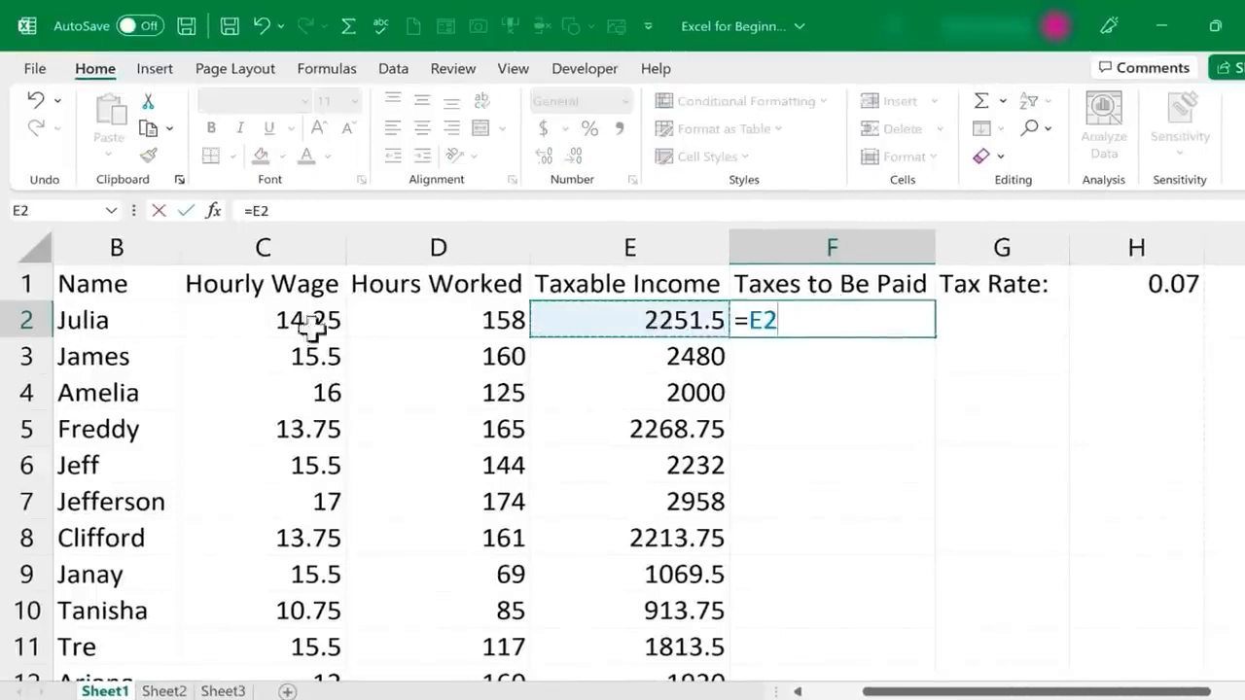
pyautogui.write('*')
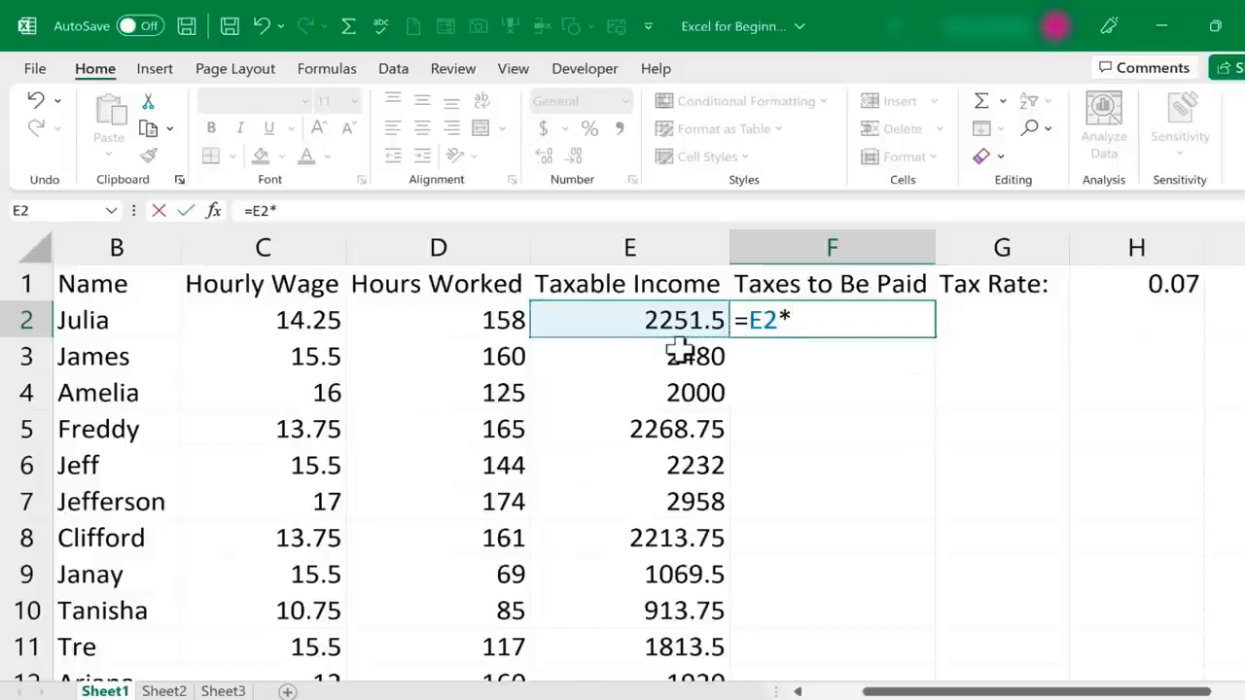
pyautogui.click(1177, 284)
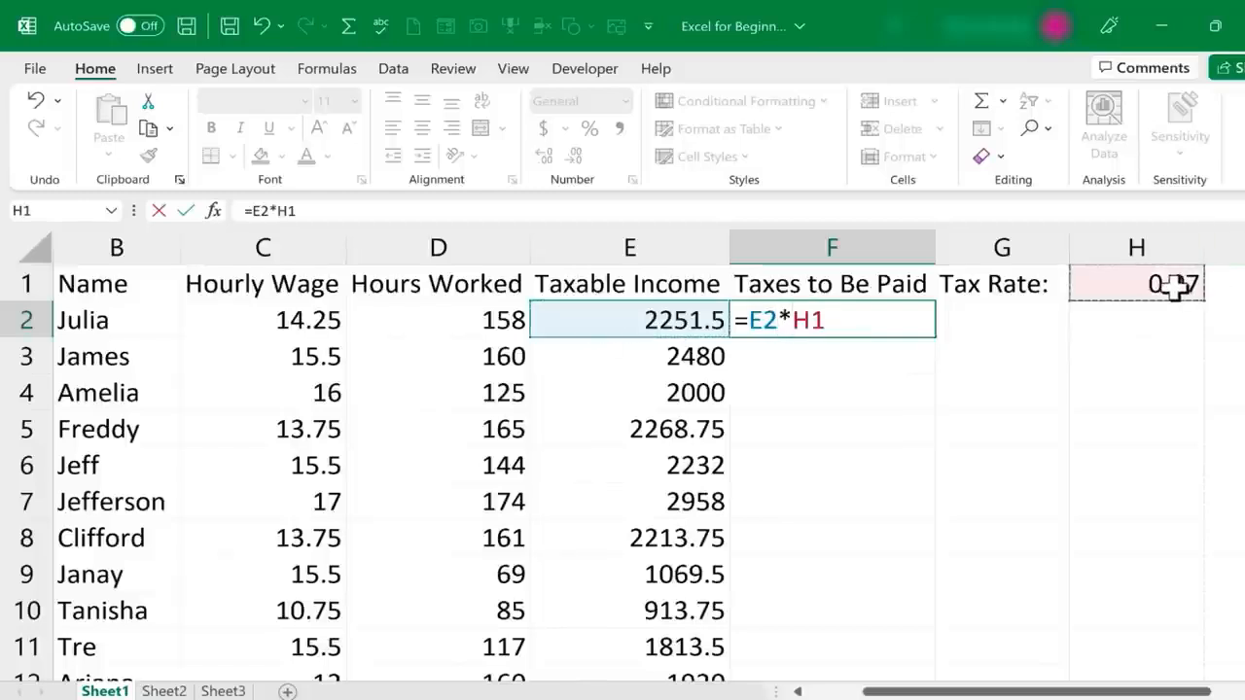
pyautogui.press('Return')
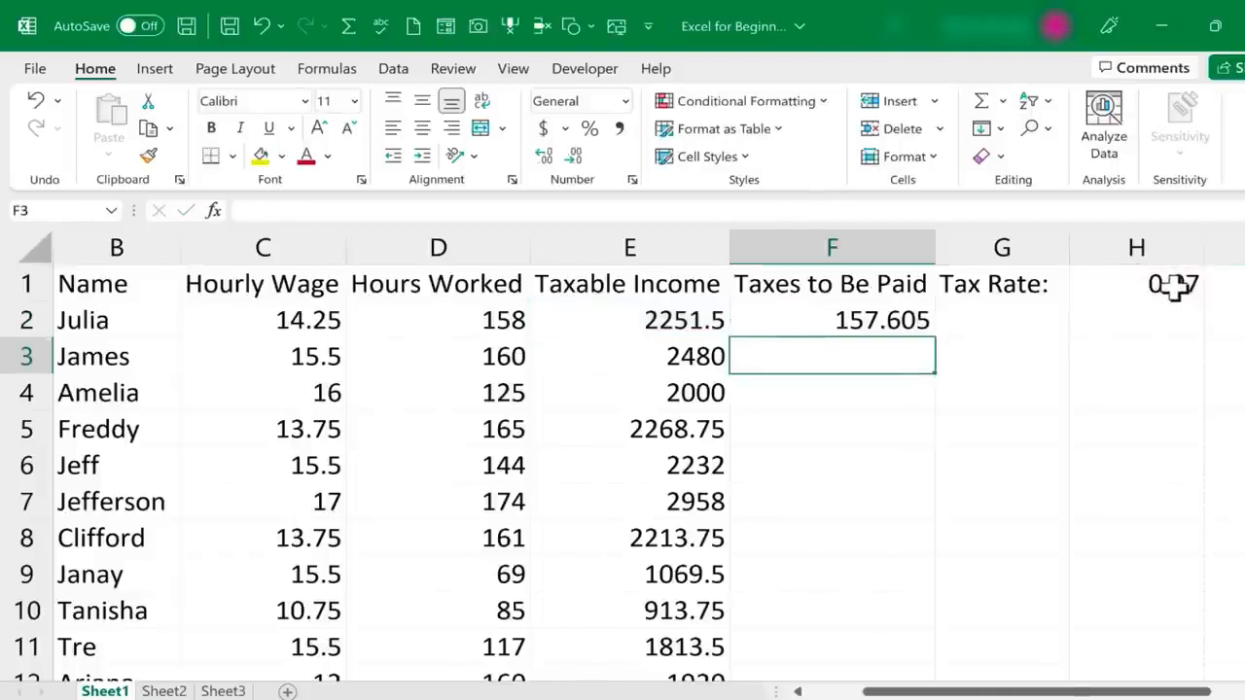
# Fill the Taxes to Be Paid formula from cell F2 down the employee list and look over the filled column
pyautogui.click(883, 325)
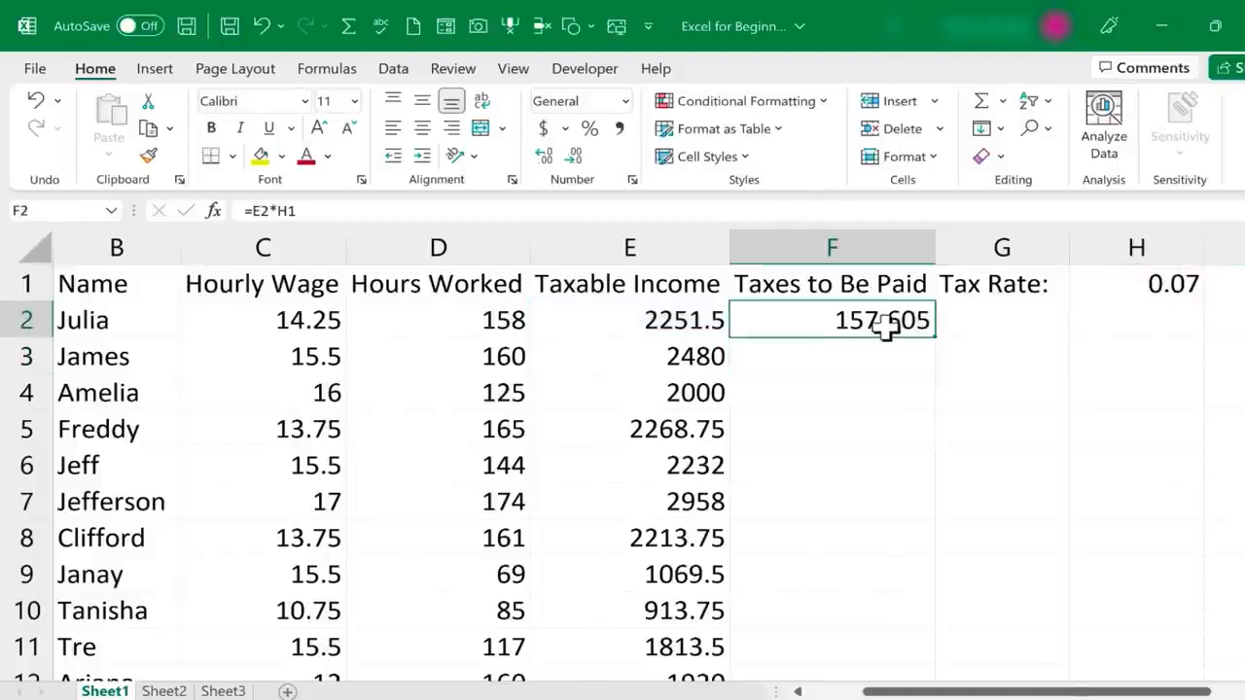
pyautogui.doubleClick(937, 335)
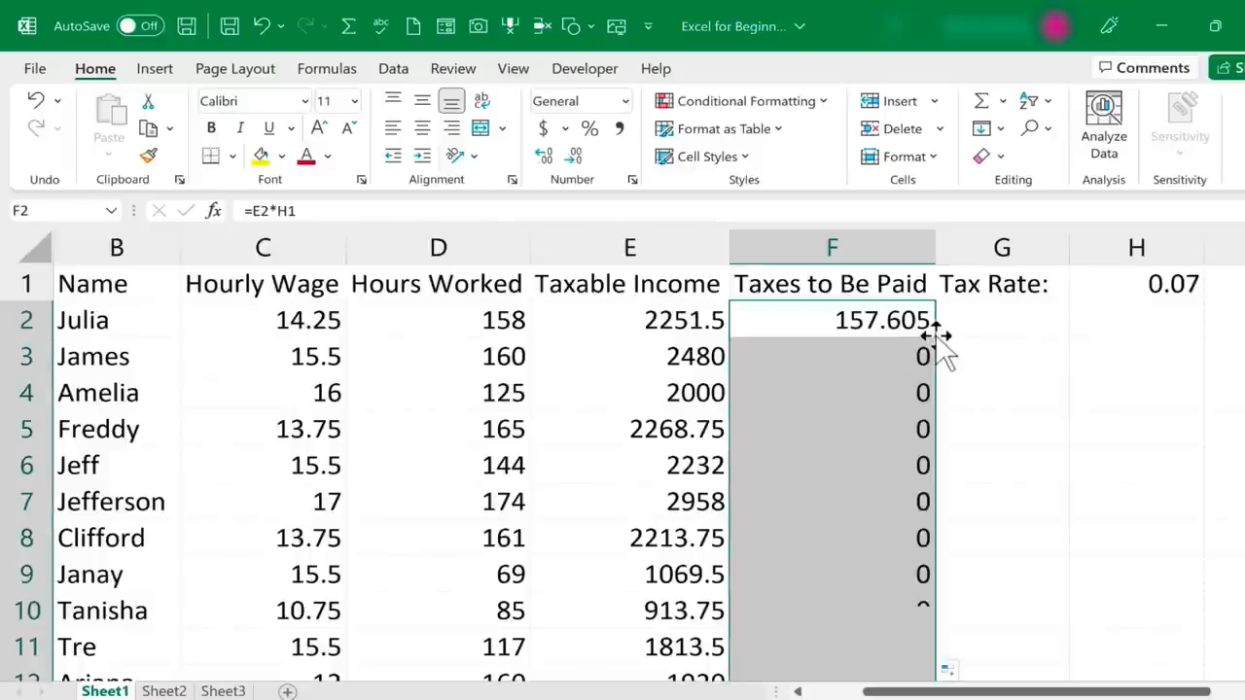
pyautogui.scroll(-2, 925, 403)
pyautogui.scroll(-8, 925, 477)
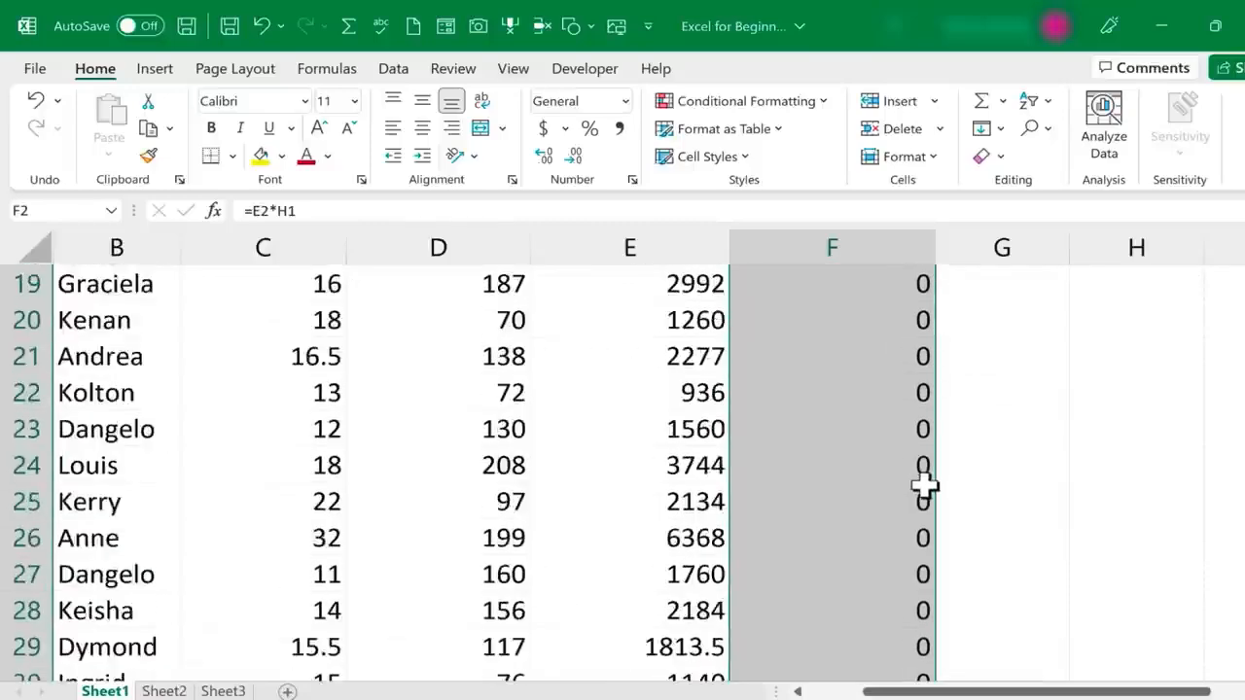
pyautogui.scroll(10, 925, 481)
pyautogui.click(1003, 404)
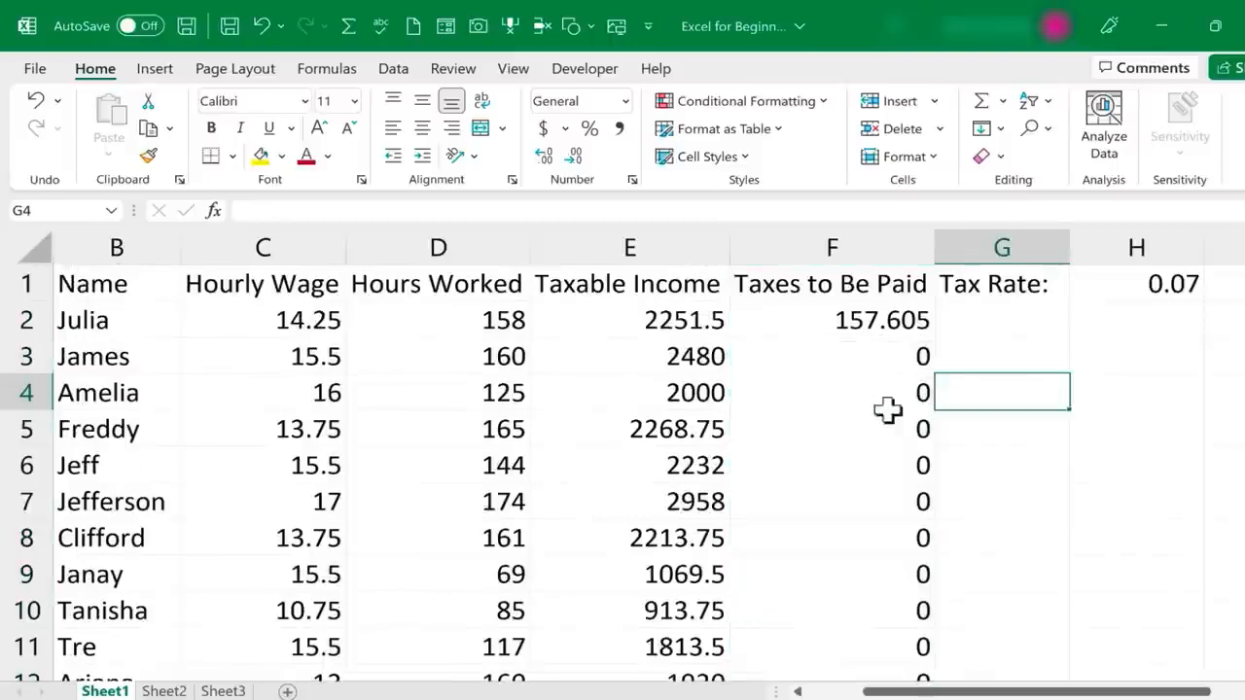
# Examine the tax rate references in the formulas of cells F5, F2 and F6 and the column H cells they point to
pyautogui.click(887, 501)
pyautogui.doubleClick(889, 429)
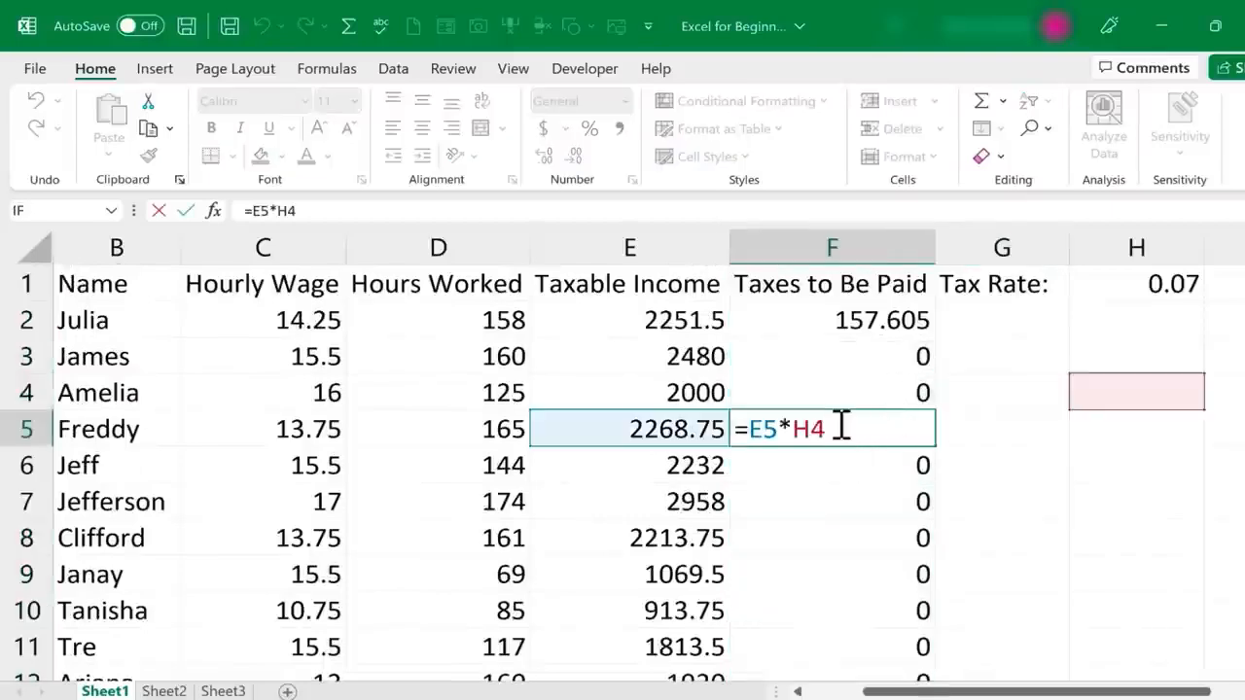
pyautogui.doubleClick(846, 319)
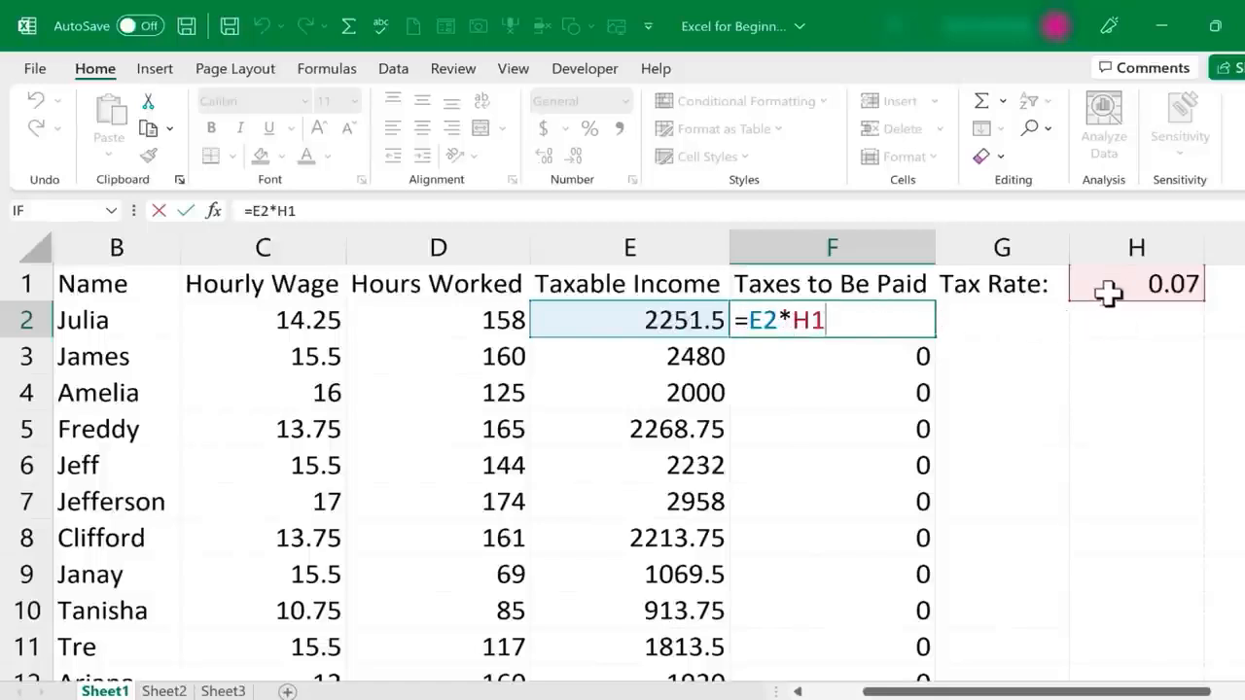
pyautogui.press('Return')
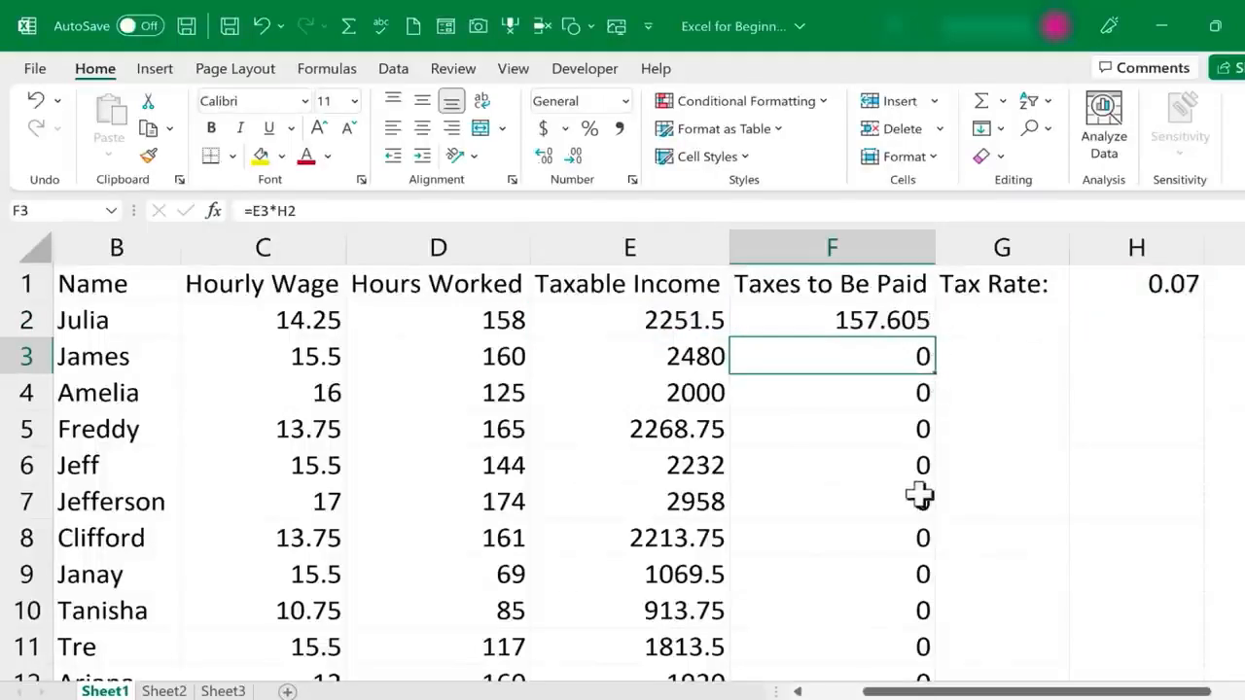
pyautogui.doubleClick(847, 468)
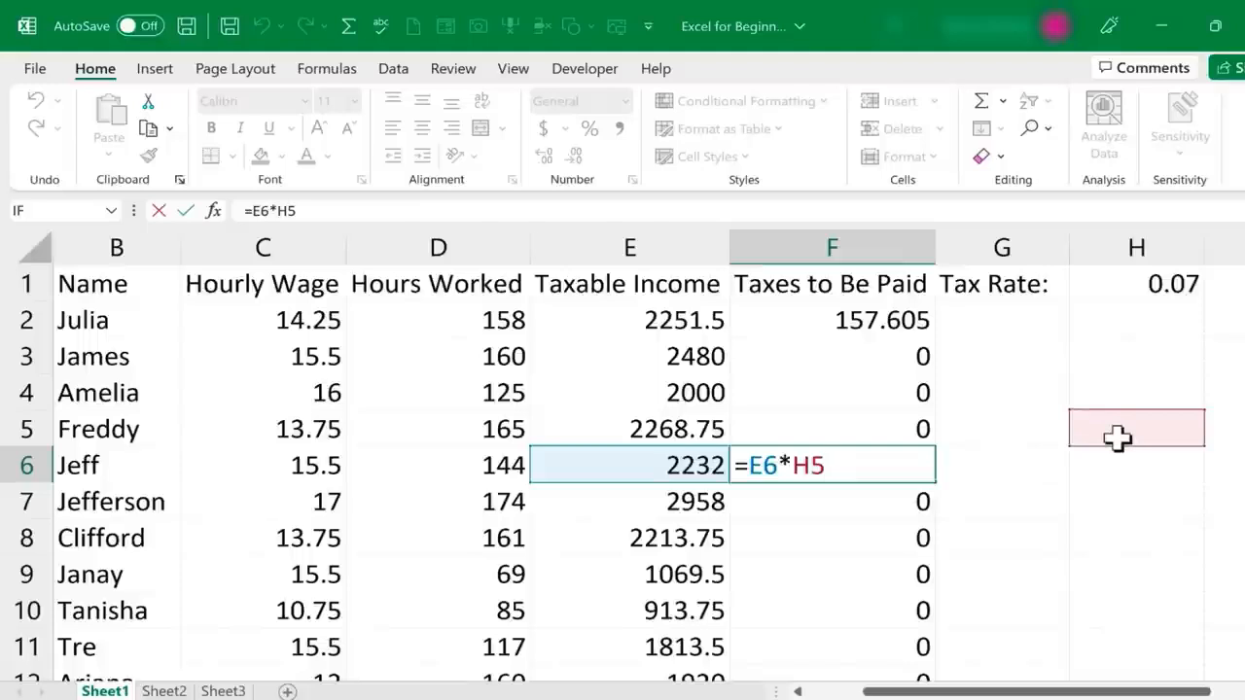
pyautogui.click(1150, 392)
pyautogui.click(1147, 357)
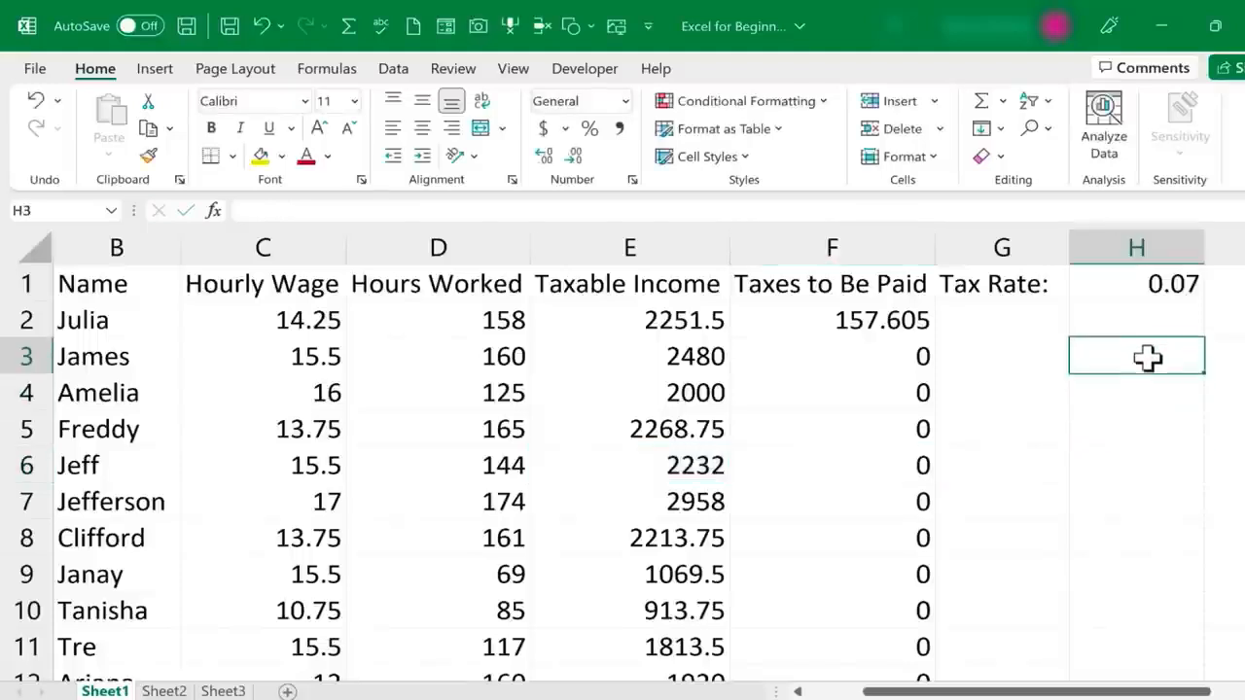
pyautogui.click(1136, 443)
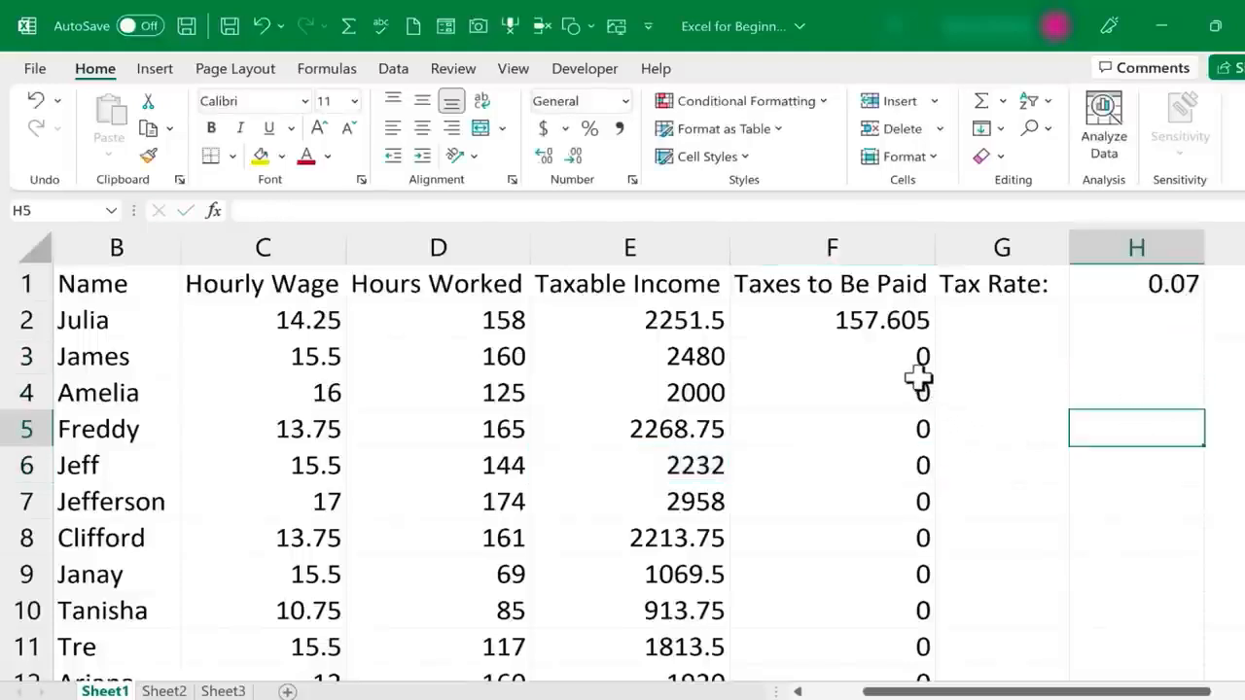
pyautogui.press('Left')
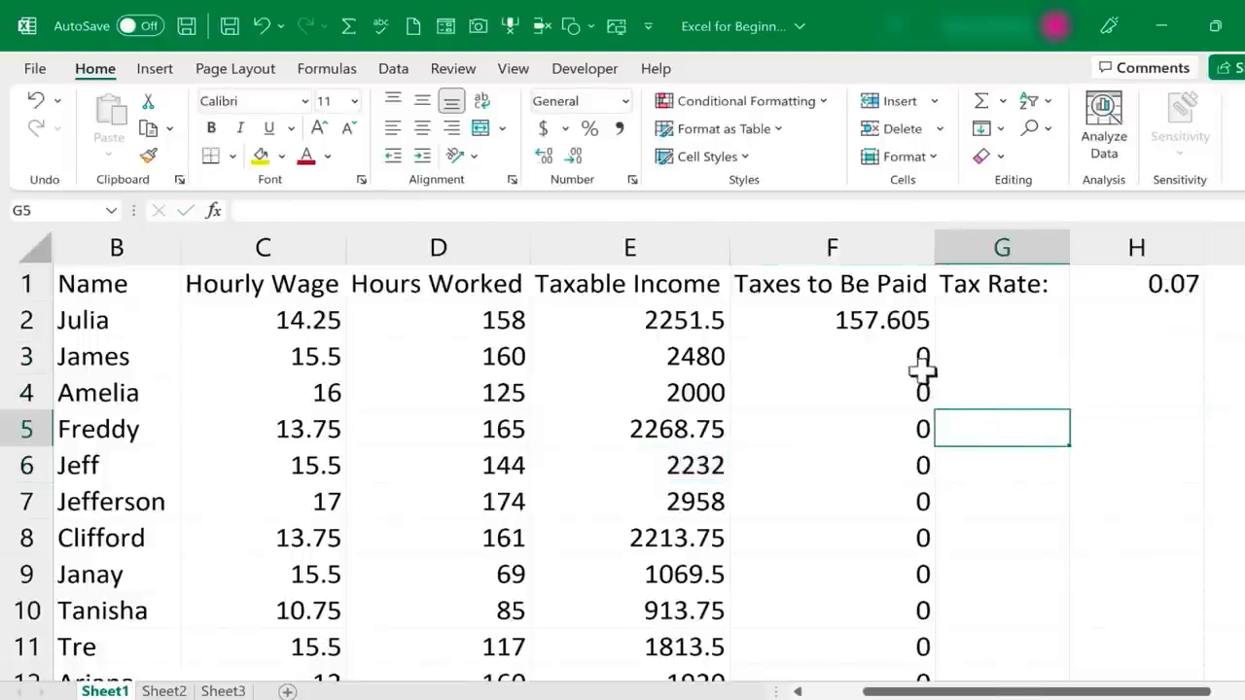
pyautogui.click(856, 326)
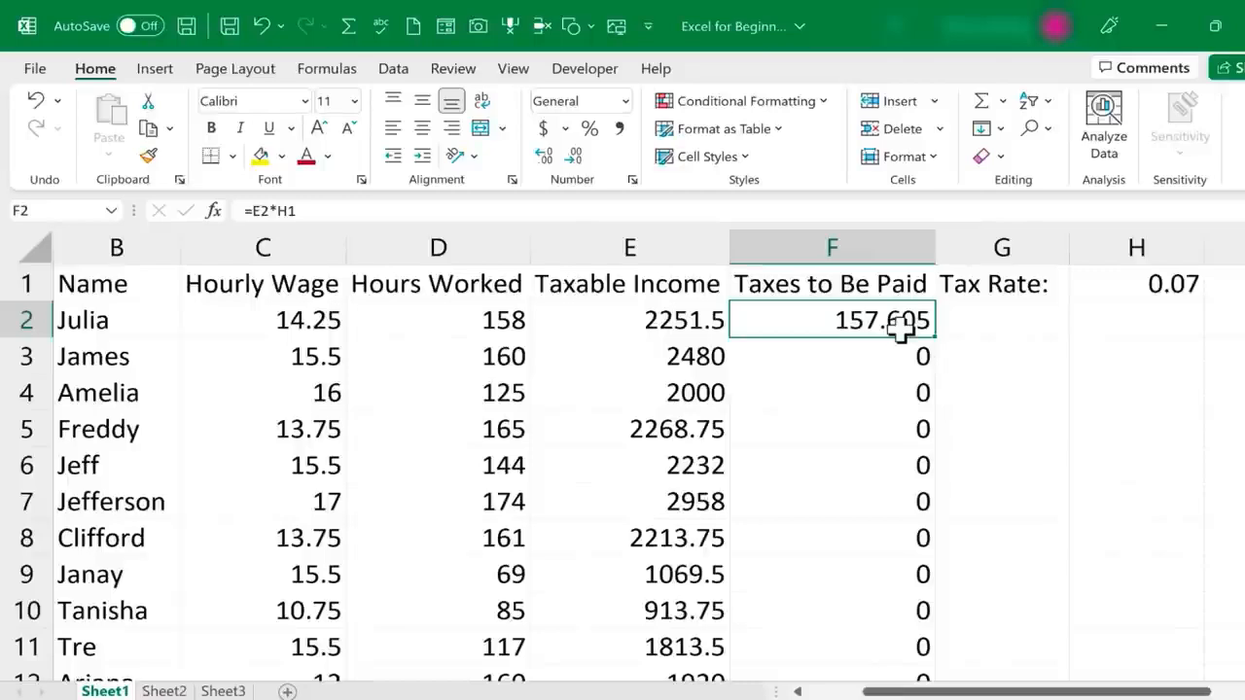
# Make the tax rate reference in cell F2 absolute so the formula reads =E2*$H$1, and reselect the cell to check it
pyautogui.doubleClick(835, 321)
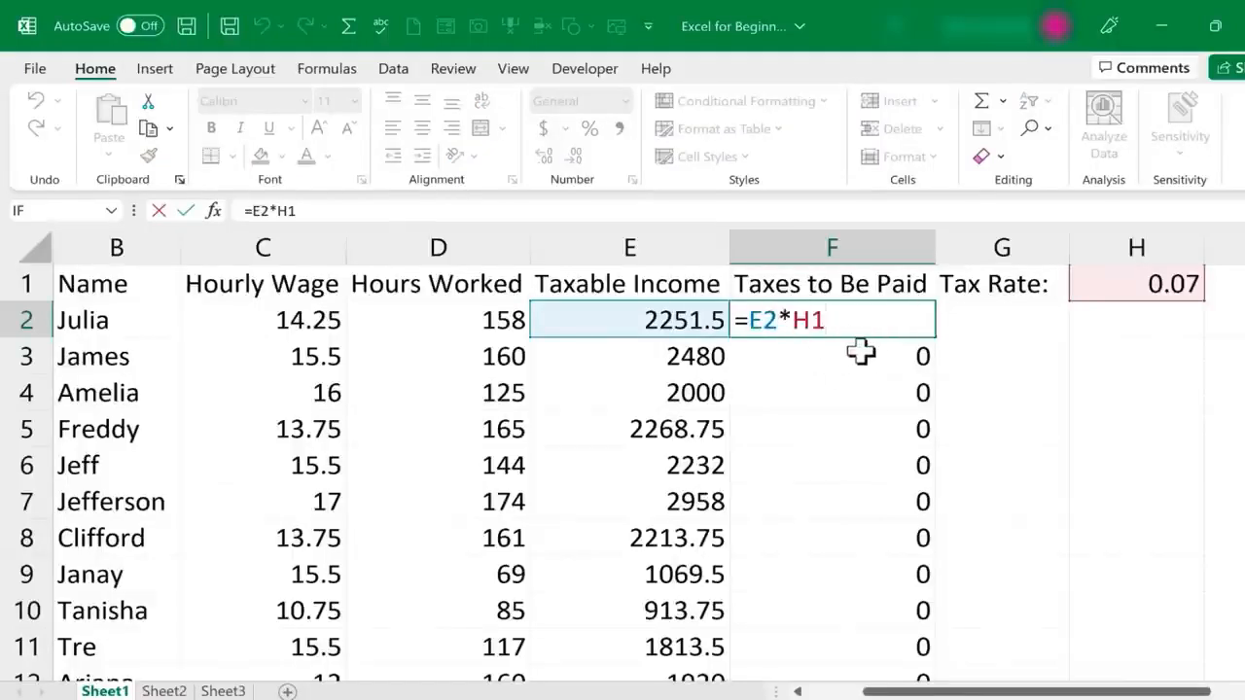
pyautogui.hotkey('ctrl', 'Return')
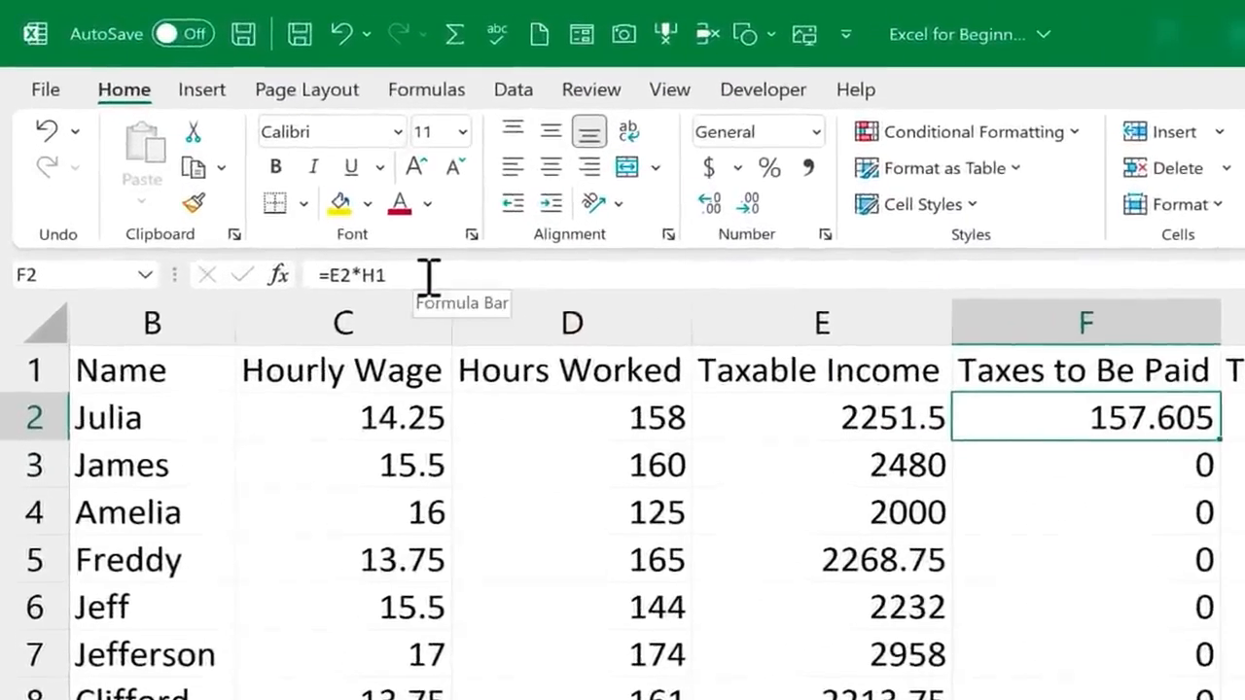
pyautogui.click(428, 276)
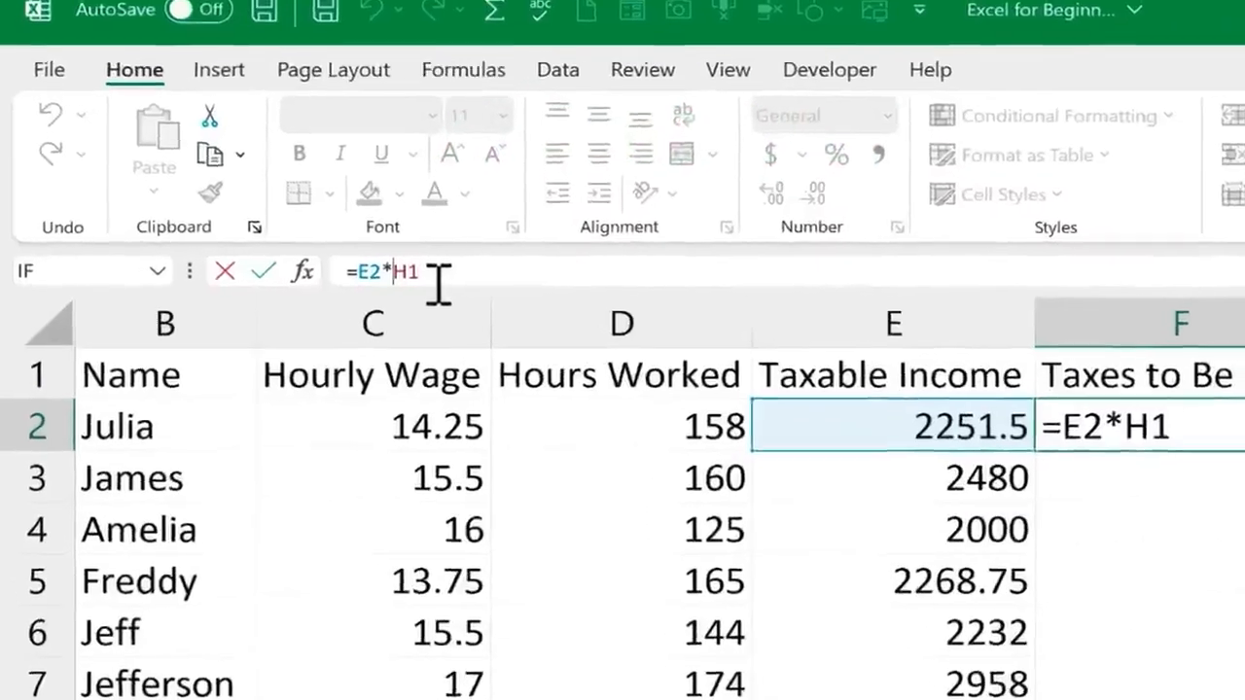
pyautogui.write('$')
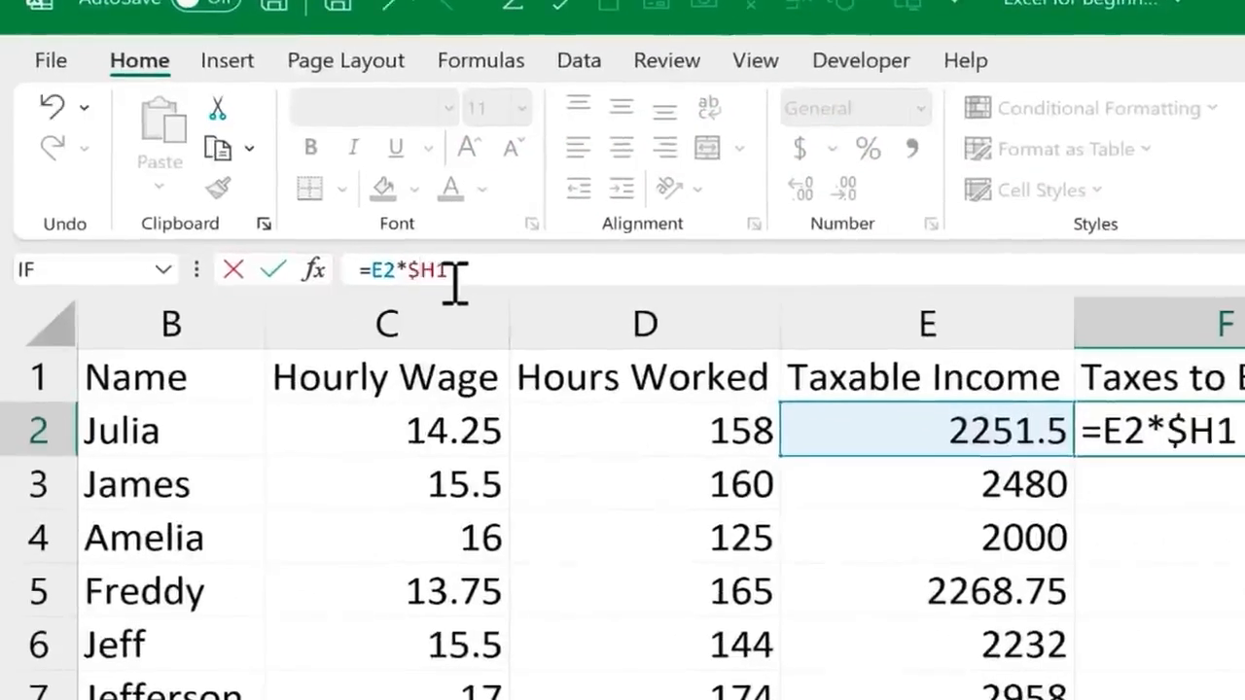
pyautogui.write('$')
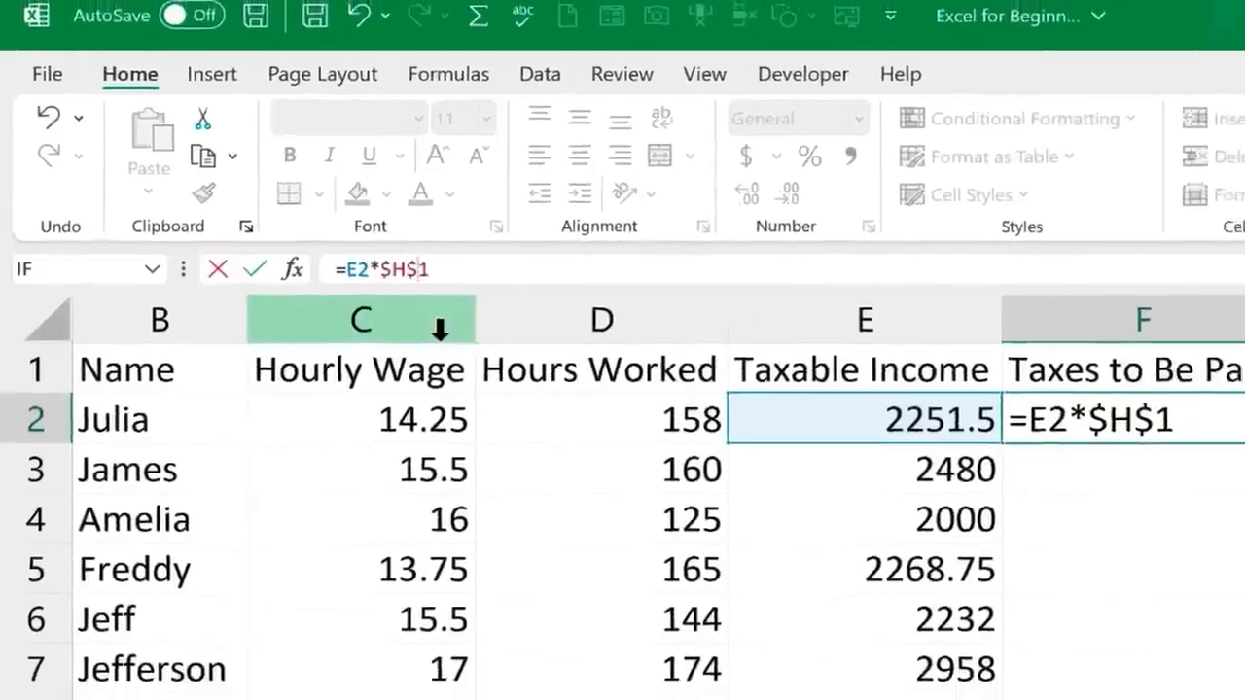
pyautogui.press('Return')
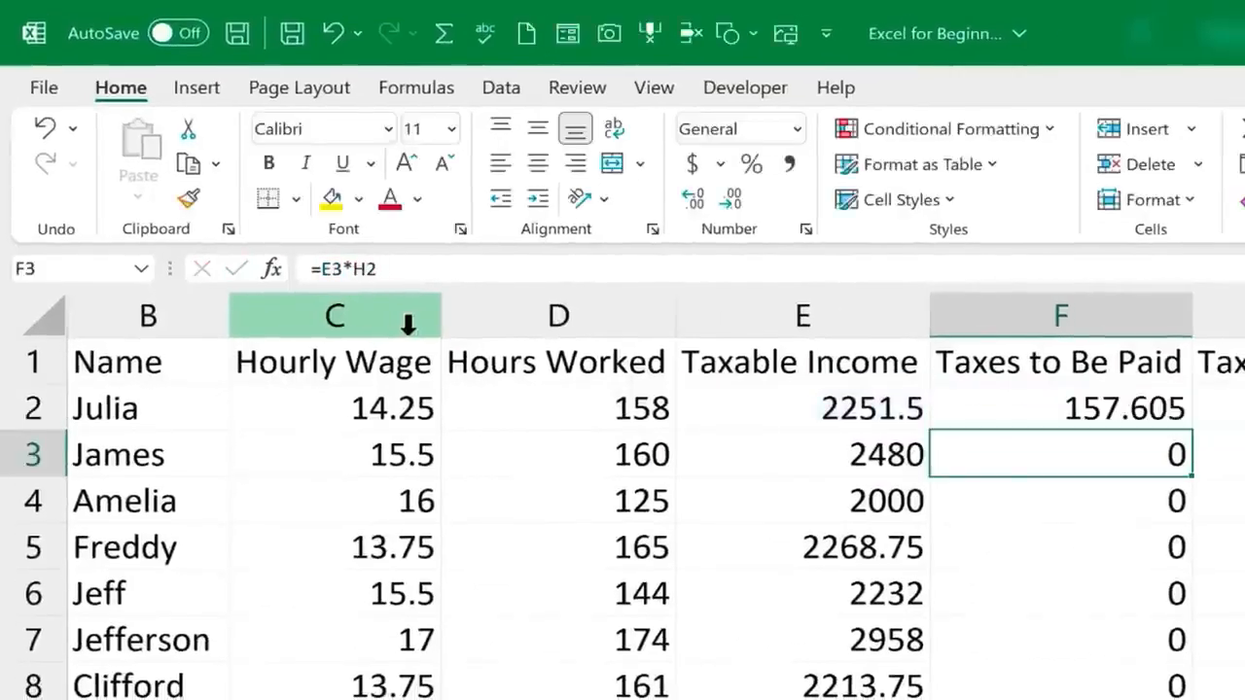
pyautogui.click(1102, 402)
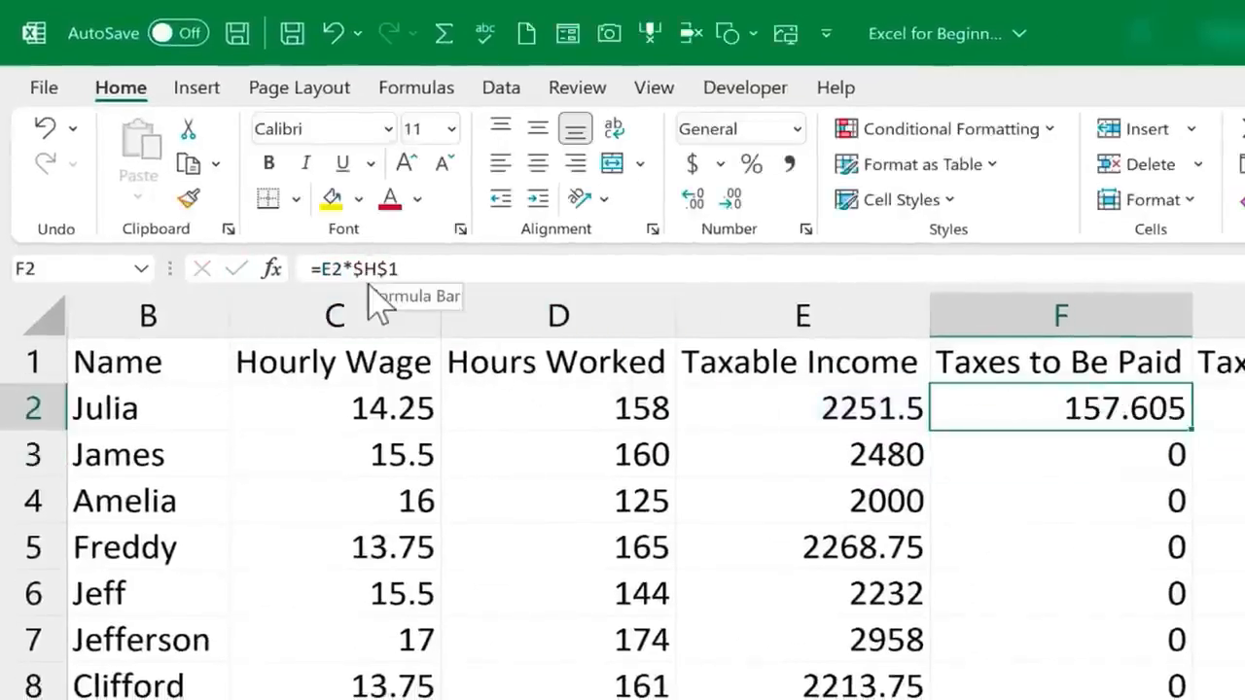
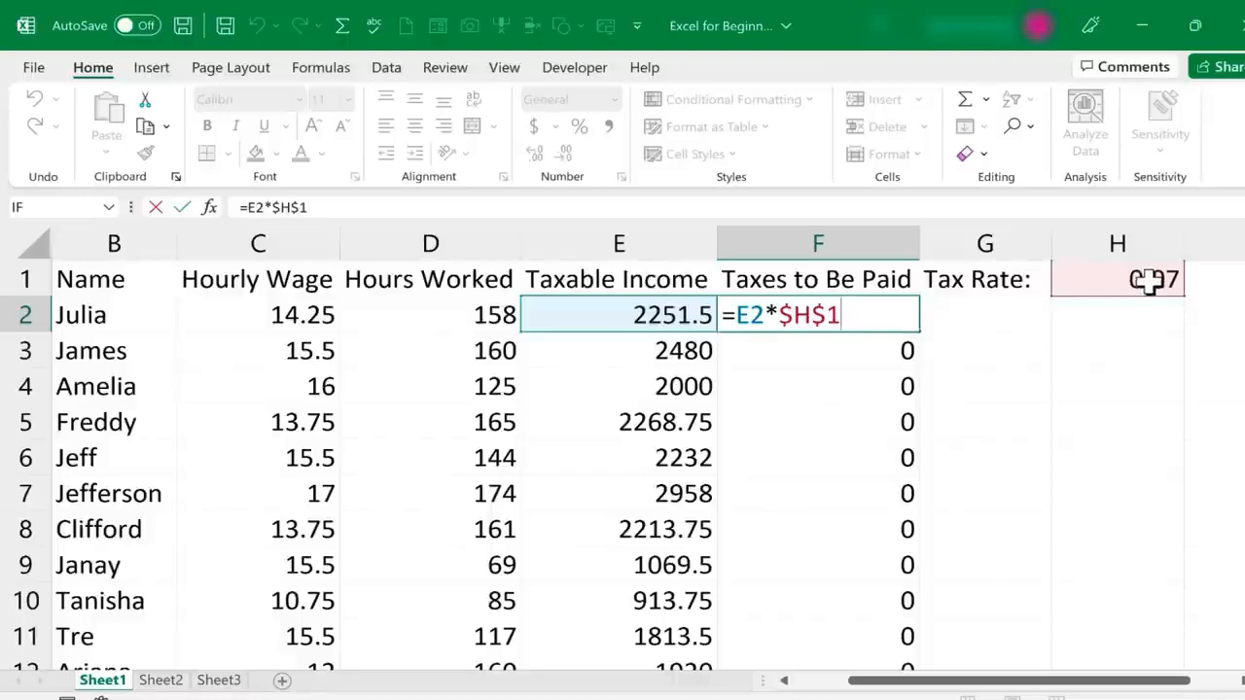
# Fill the absolute-reference tax formula from cell F2 down the Taxes to Be Paid column and look over the filled values
pyautogui.hotkey('ctrl', 'Return')
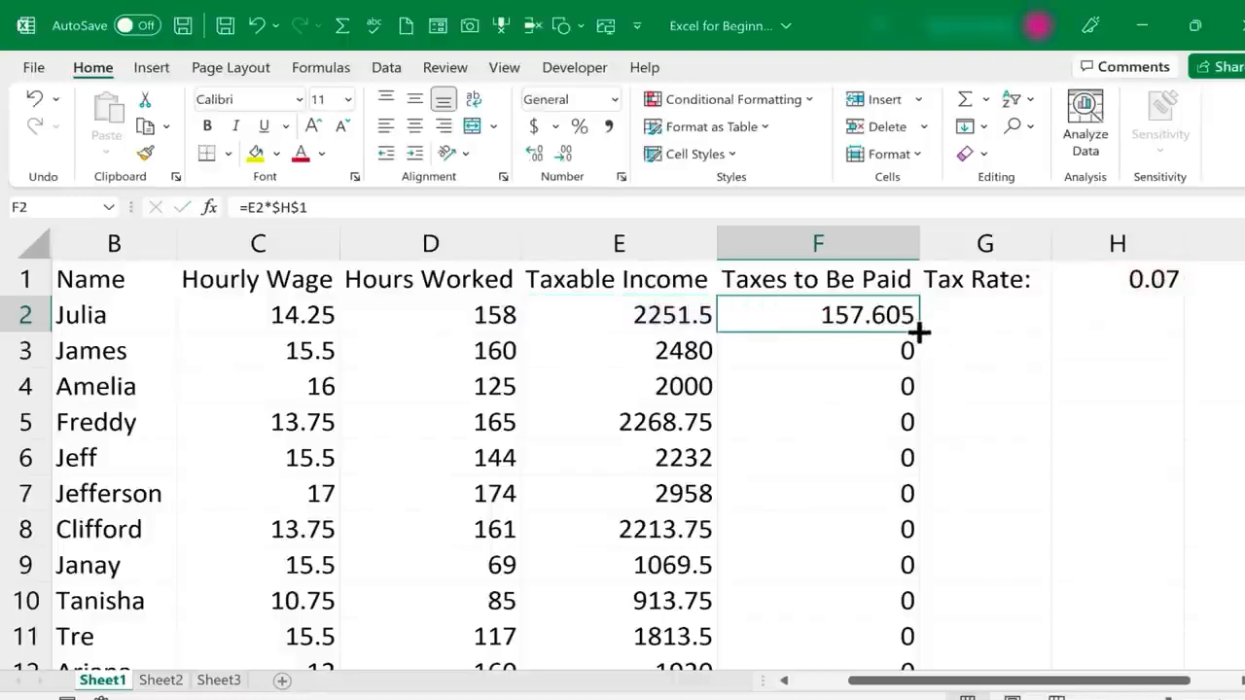
pyautogui.doubleClick(919, 333)
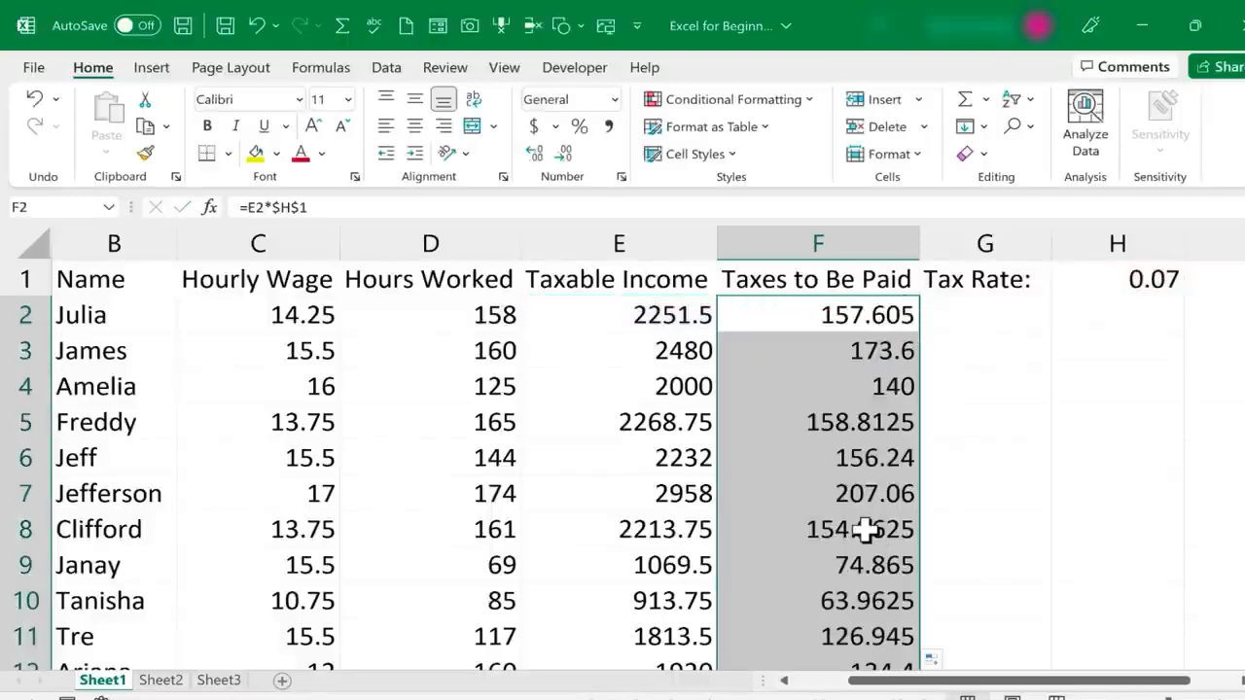
pyautogui.scroll(-8, 865, 529)
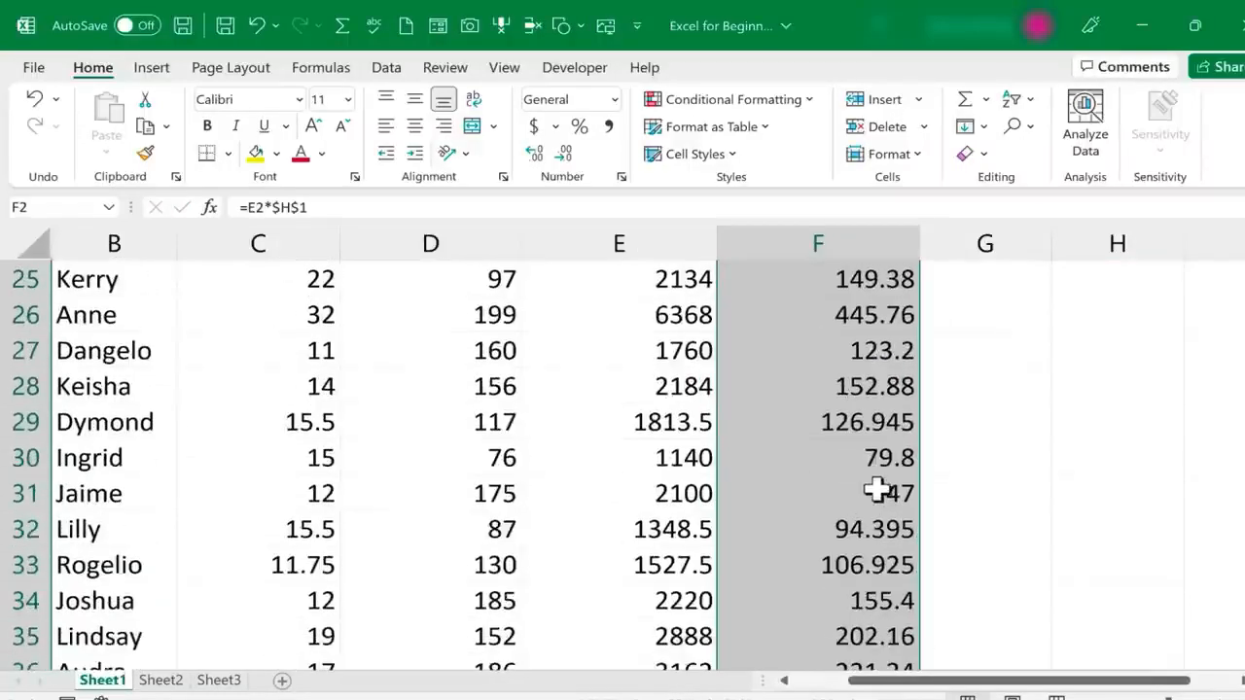
# Examine the formulas in cells F29, F13 and F2 to check their tax rate references
pyautogui.doubleClick(869, 419)
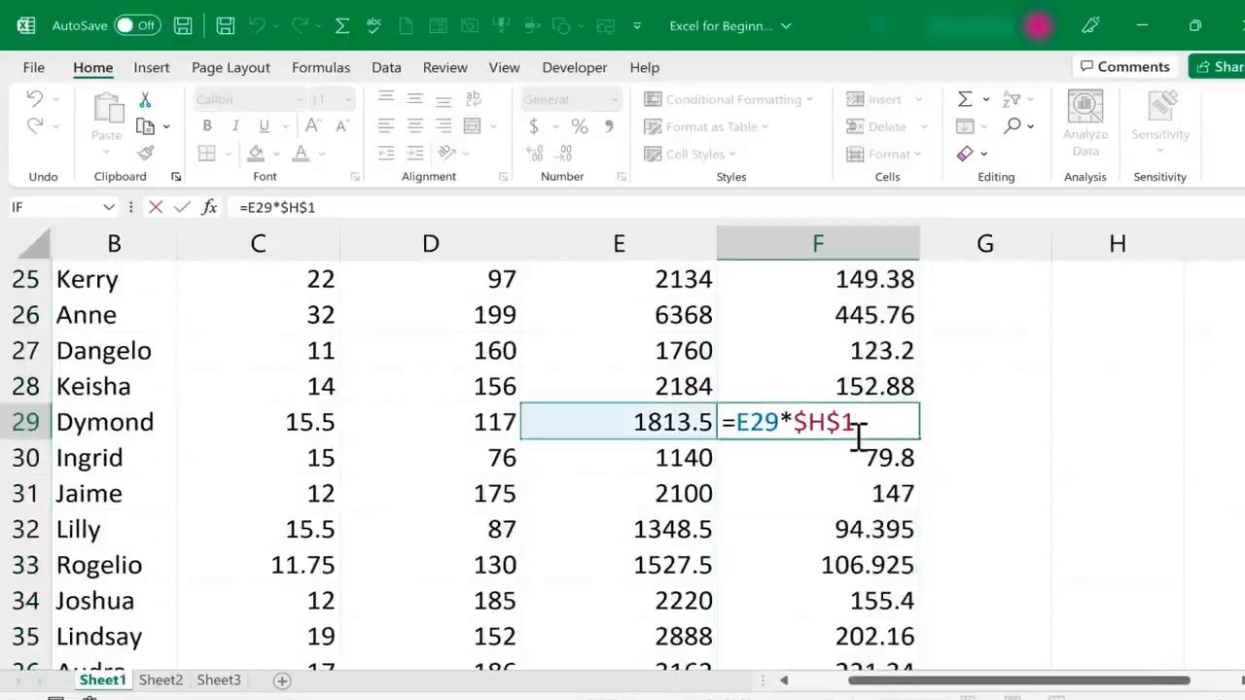
pyautogui.scroll(6, 884, 480)
pyautogui.doubleClick(887, 493)
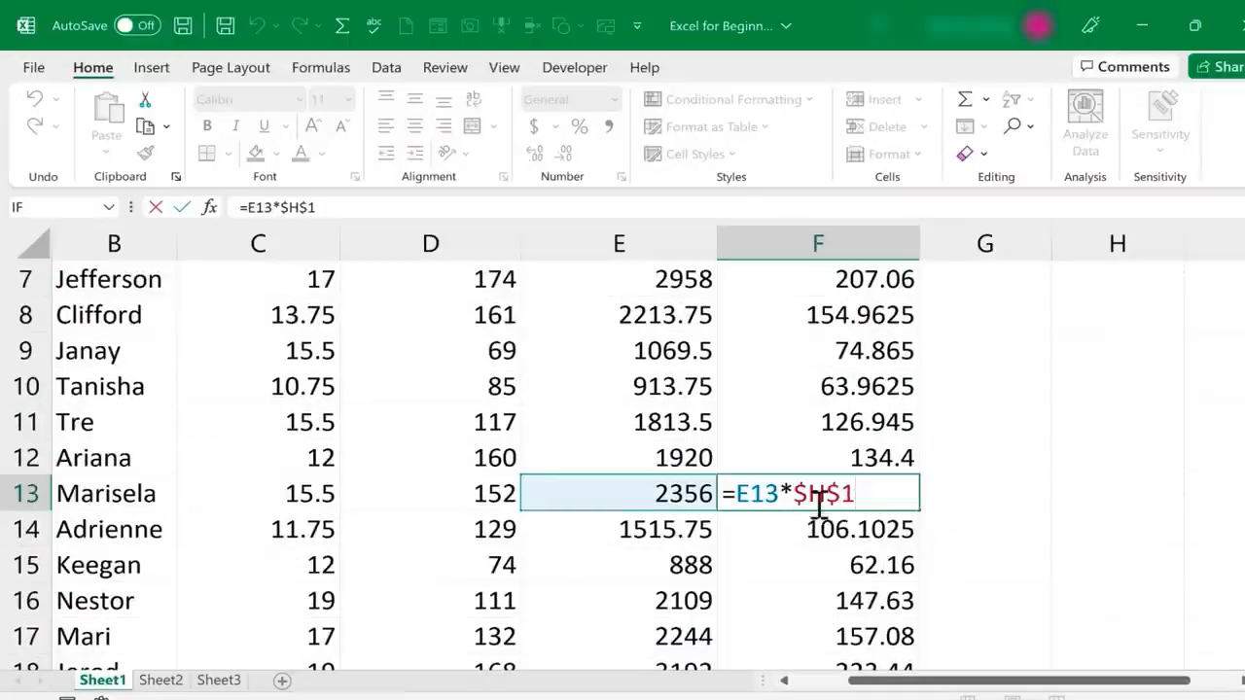
pyautogui.scroll(2, 1045, 406)
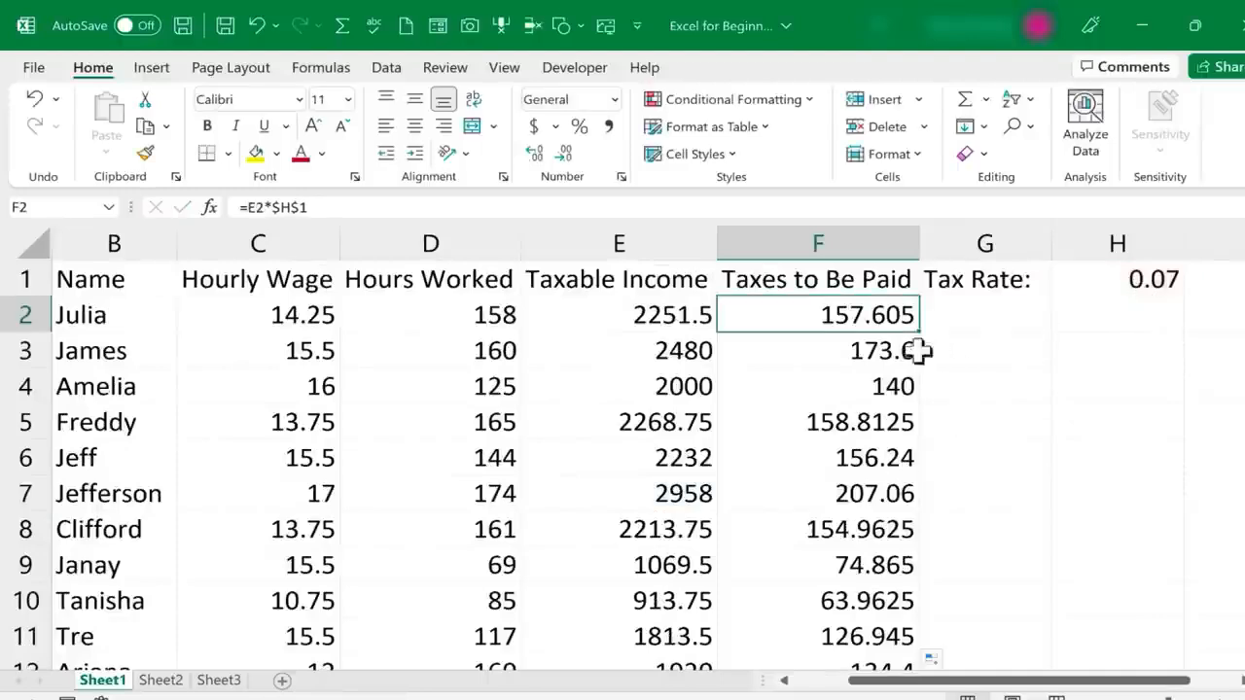
pyautogui.doubleClick(881, 316)
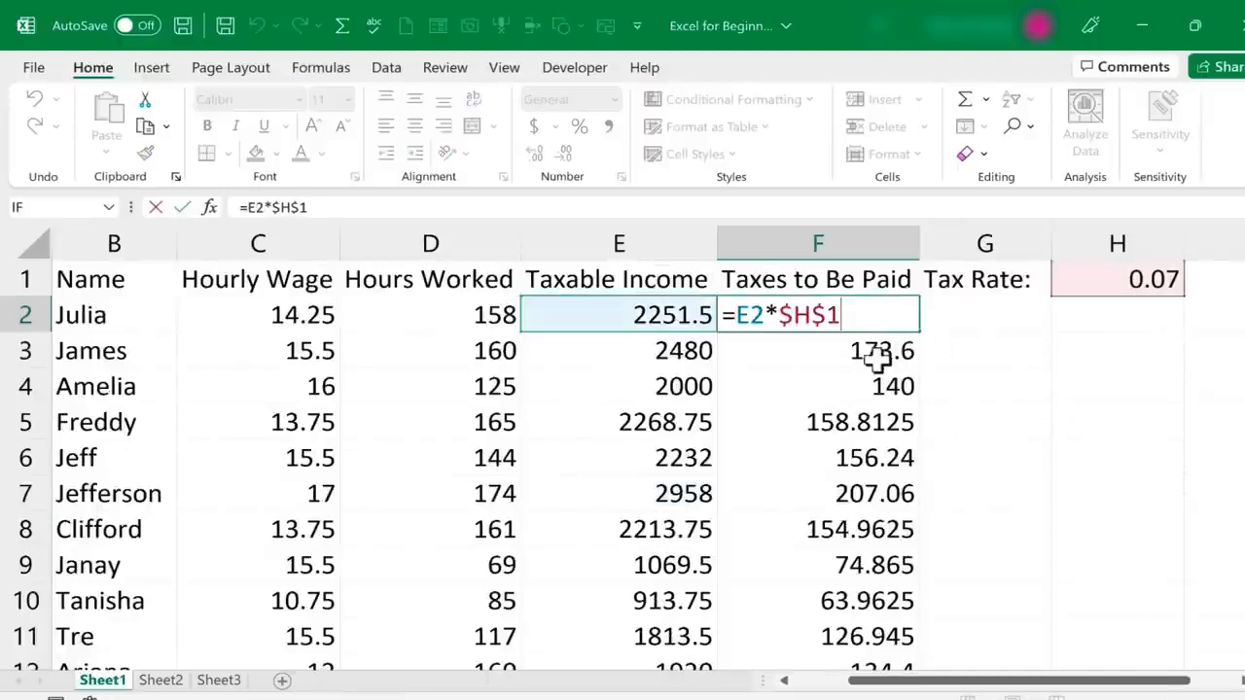
pyautogui.moveTo(766, 314); pyautogui.dragTo(859, 321)
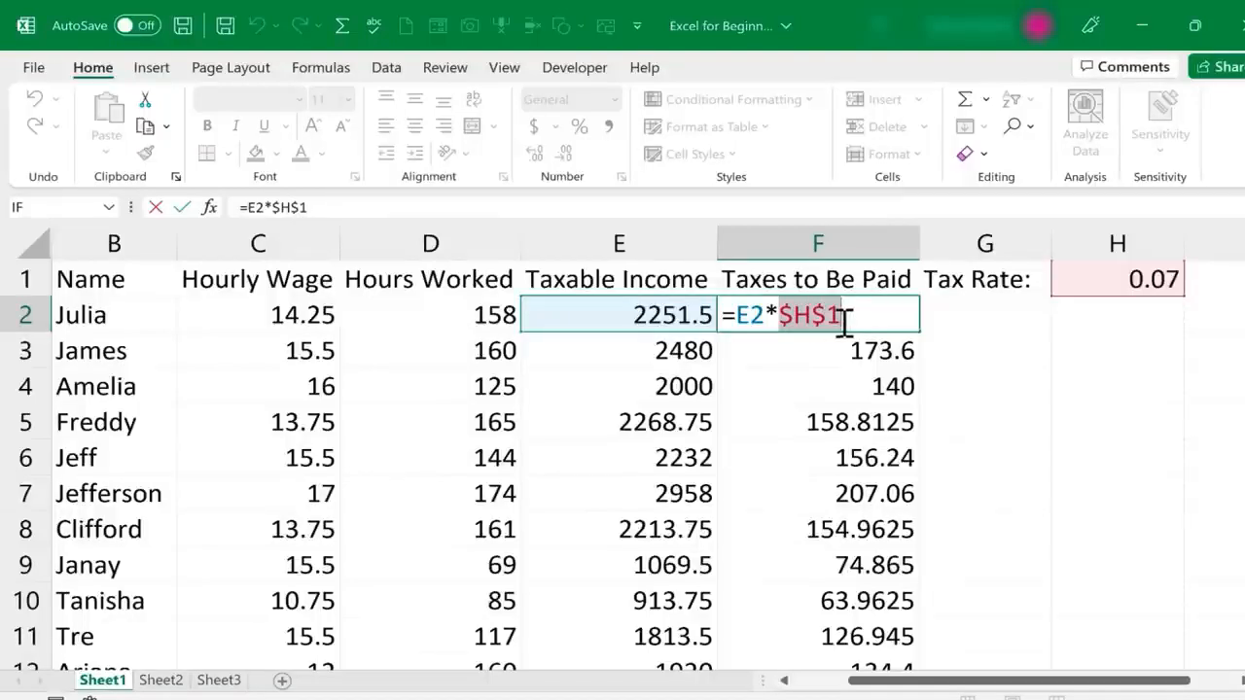
pyautogui.hotkey('ctrl', 'Return')
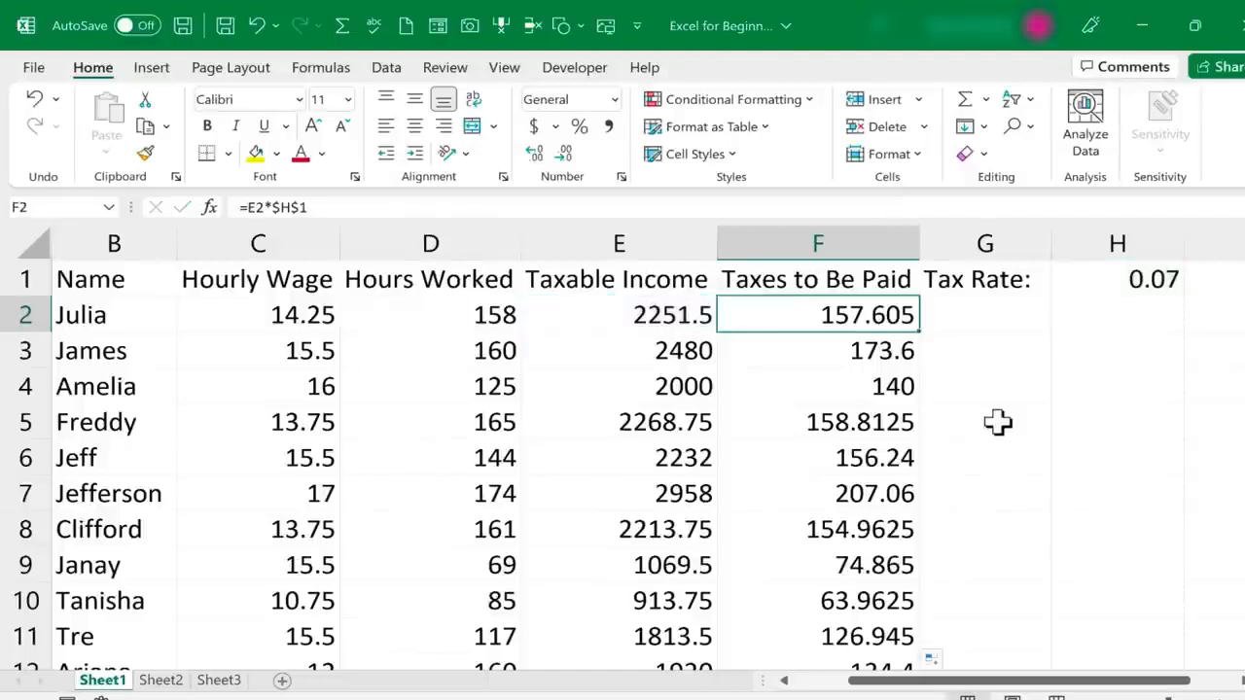
# Replace the formula in cell F2 with a division by zero, =E2/0
pyautogui.doubleClick(890, 317)
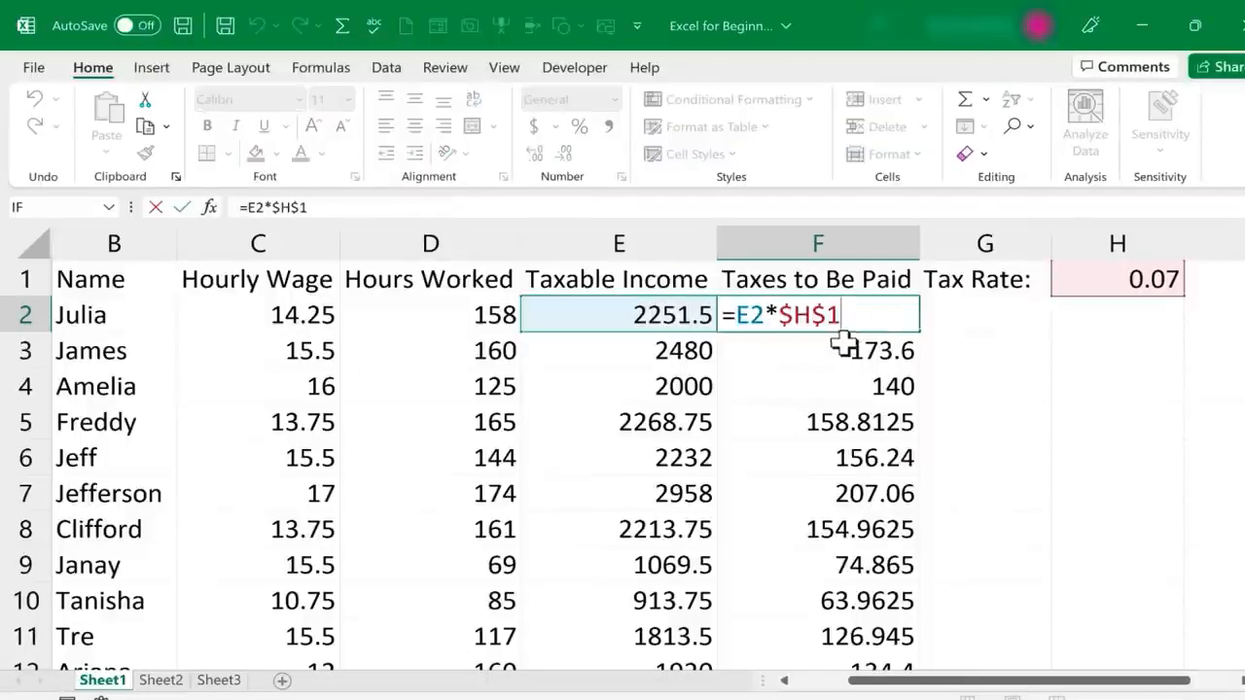
pyautogui.press('BackSpace')
pyautogui.press('BackSpace')
pyautogui.press('BackSpace')
pyautogui.press('BackSpace')
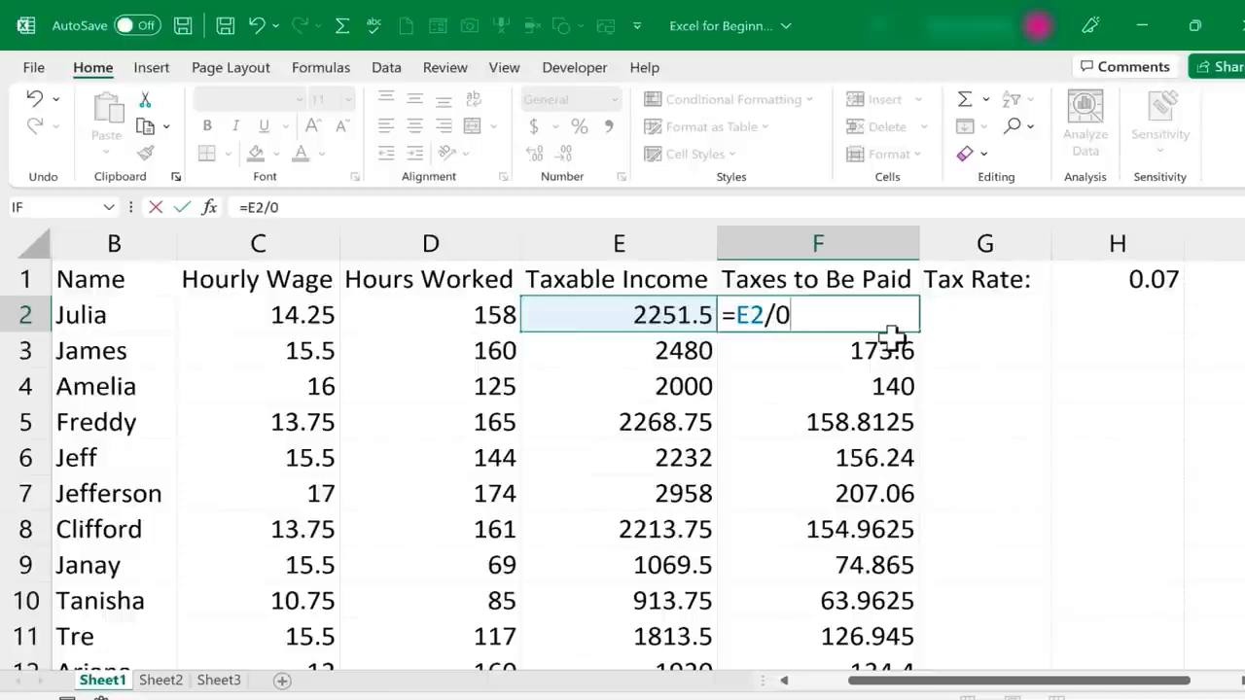
pyautogui.press('Return')
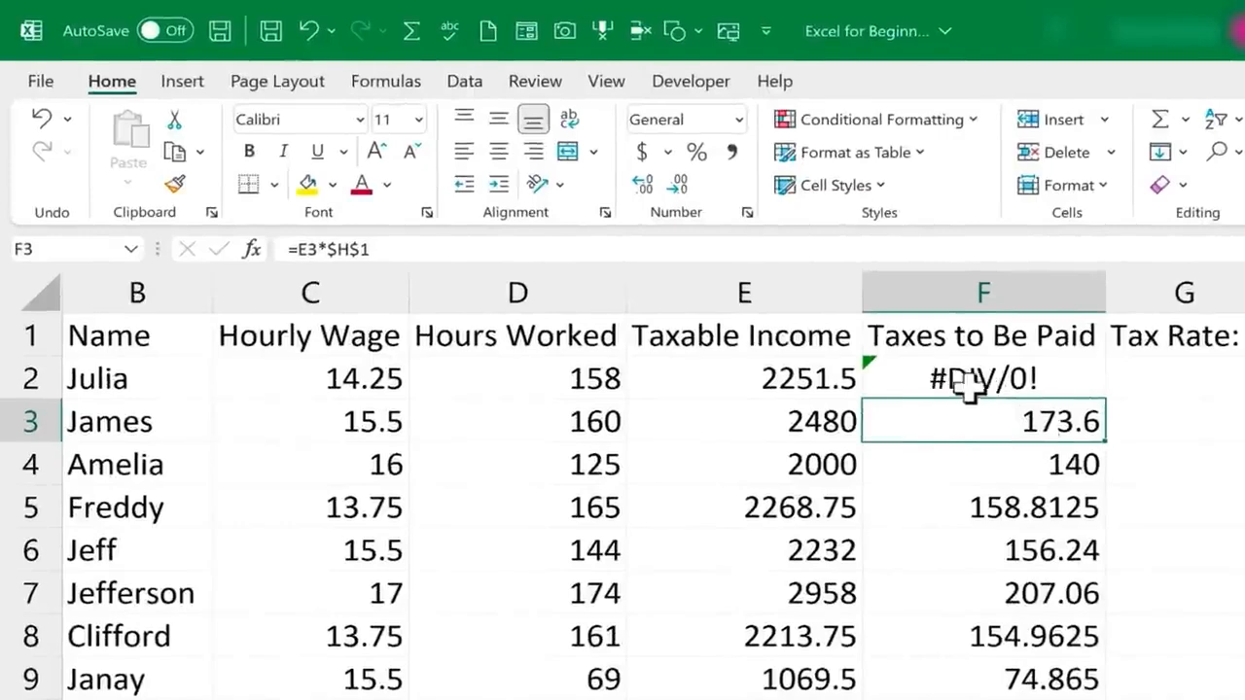
# Try to enter the malformed formula =E2*/0 in cell F2, declining the suggested correction and dismissing the error message
pyautogui.click(1063, 378)
pyautogui.click(1050, 458)
pyautogui.click(1046, 387)
pyautogui.doubleClick(1042, 389)
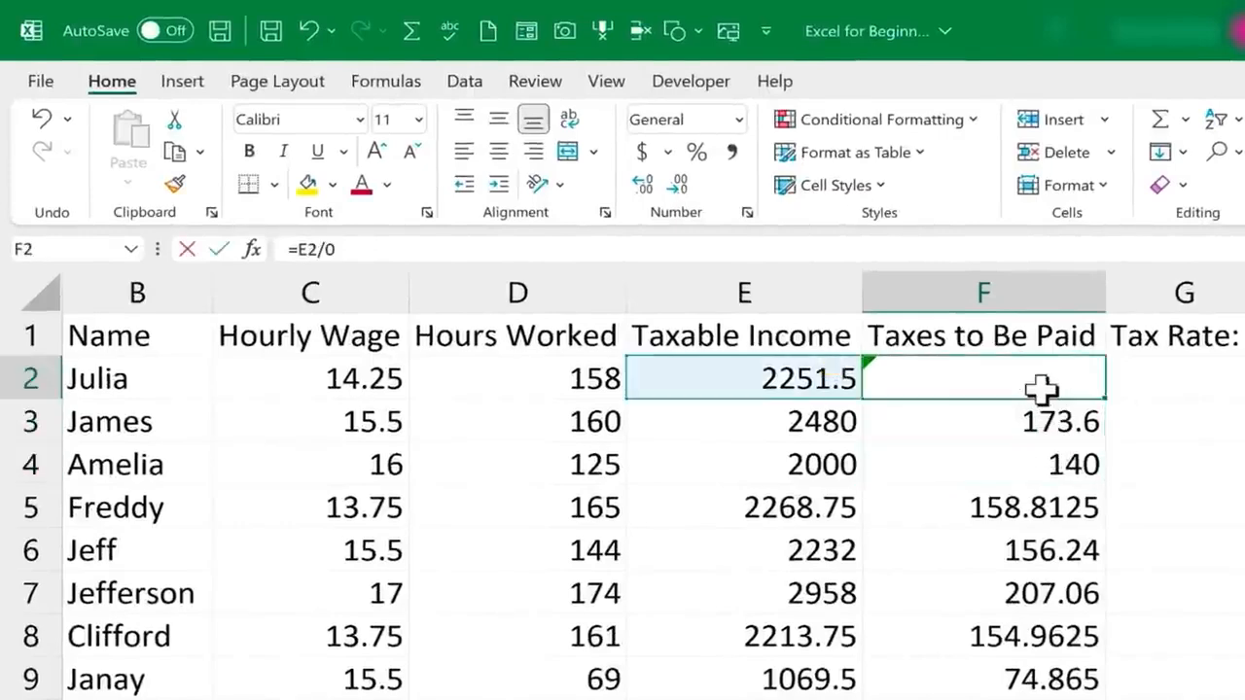
pyautogui.press('BackSpace')
pyautogui.press('BackSpace')
pyautogui.write('*/0')
pyautogui.press('Return')
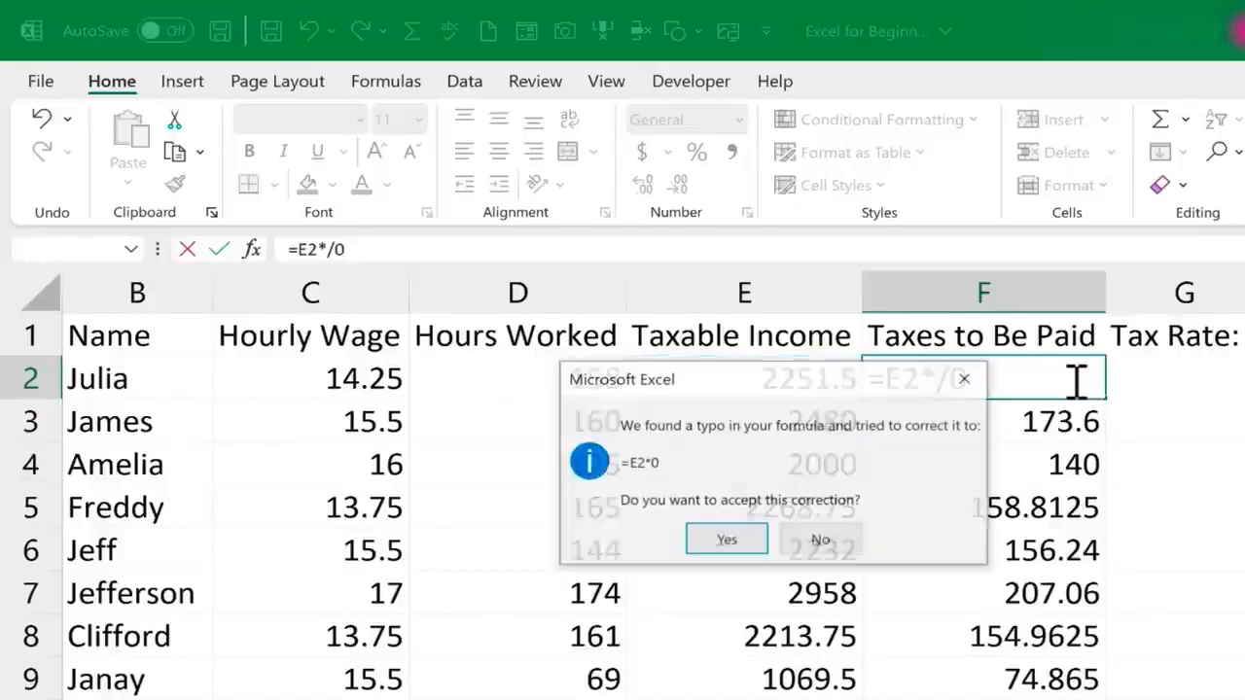
pyautogui.click(820, 542)
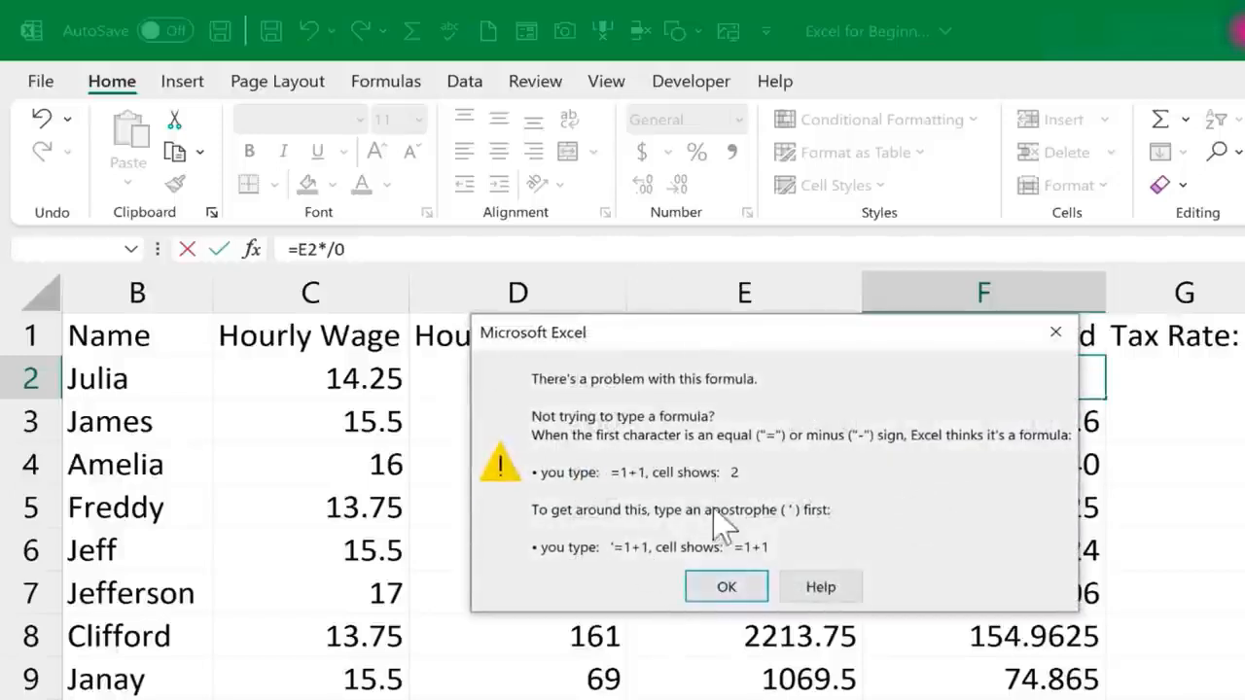
pyautogui.click(719, 594)
# Remove the stray F3 reference and multiplication sign so cell F2 reads =E2/0, and reselect the cell to inspect its formula
pyautogui.click(1044, 428)
pyautogui.click(975, 381)
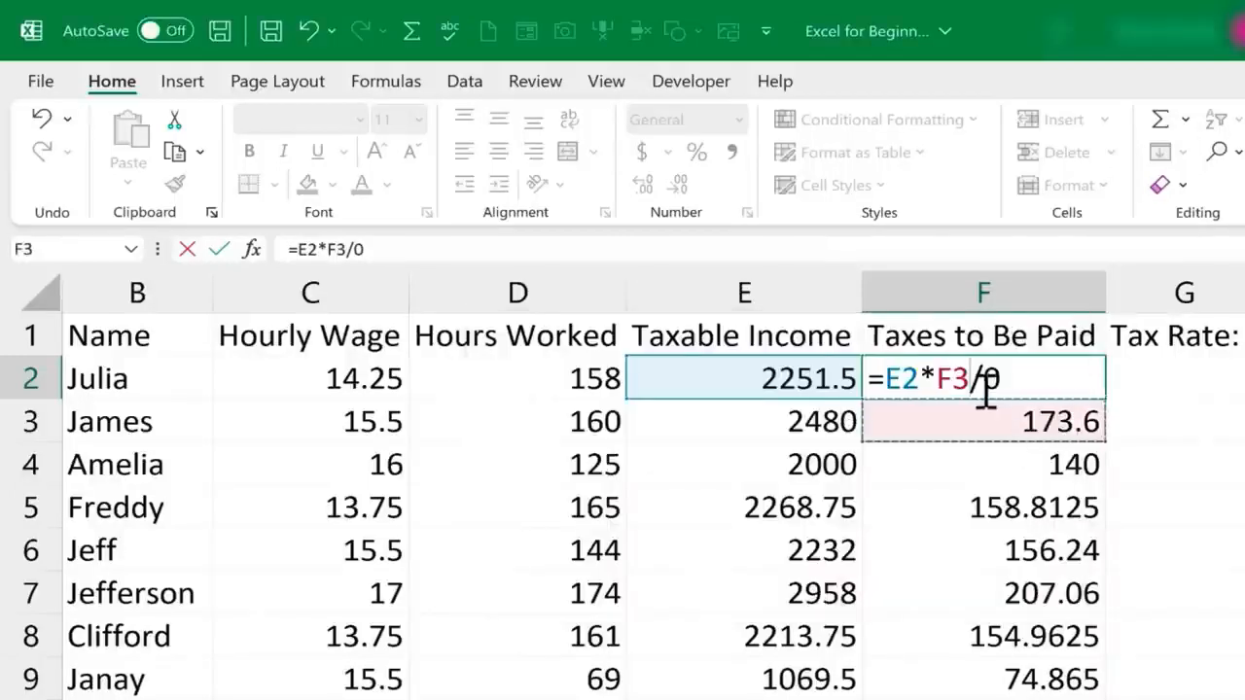
pyautogui.press('BackSpace')
pyautogui.press('BackSpace')
pyautogui.press('BackSpace')
pyautogui.press('Return')
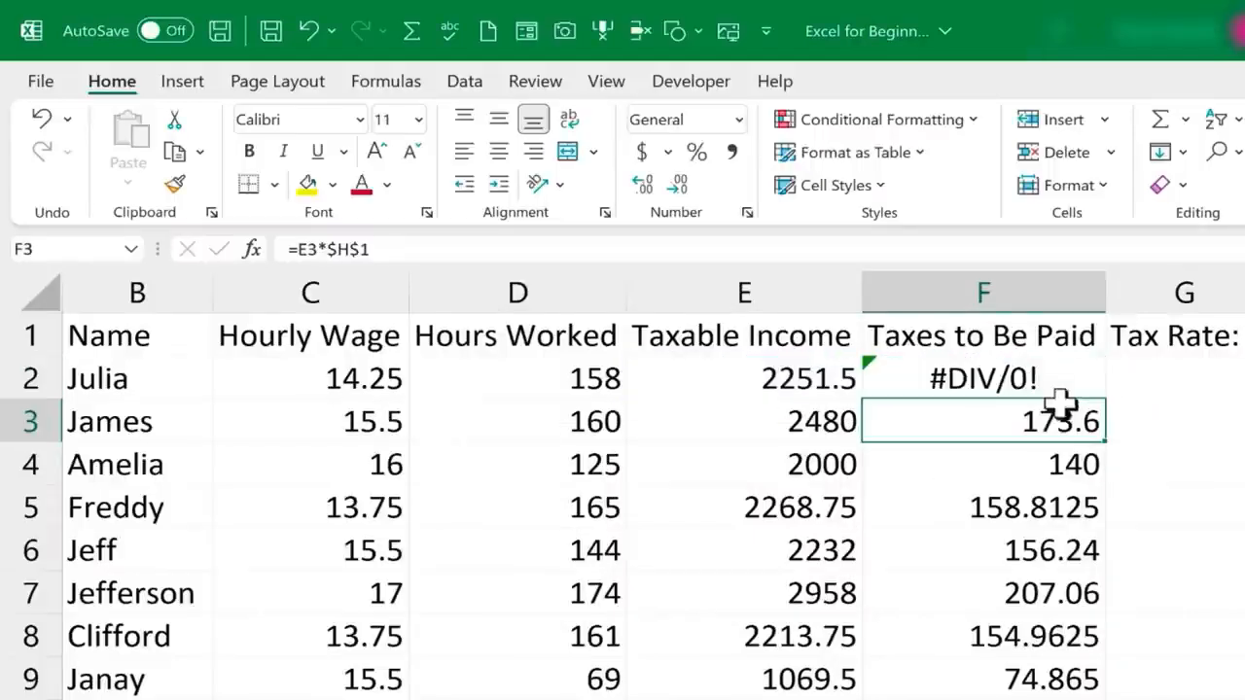
pyautogui.click(1015, 381)
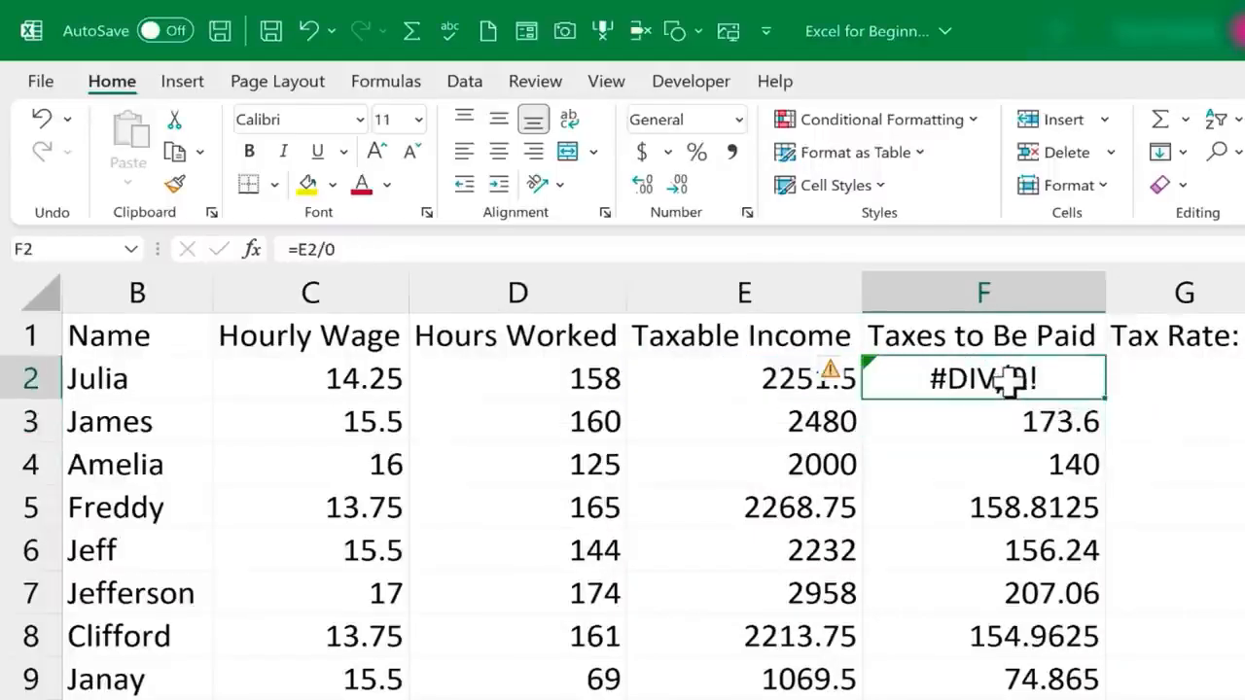
pyautogui.click(355, 249)
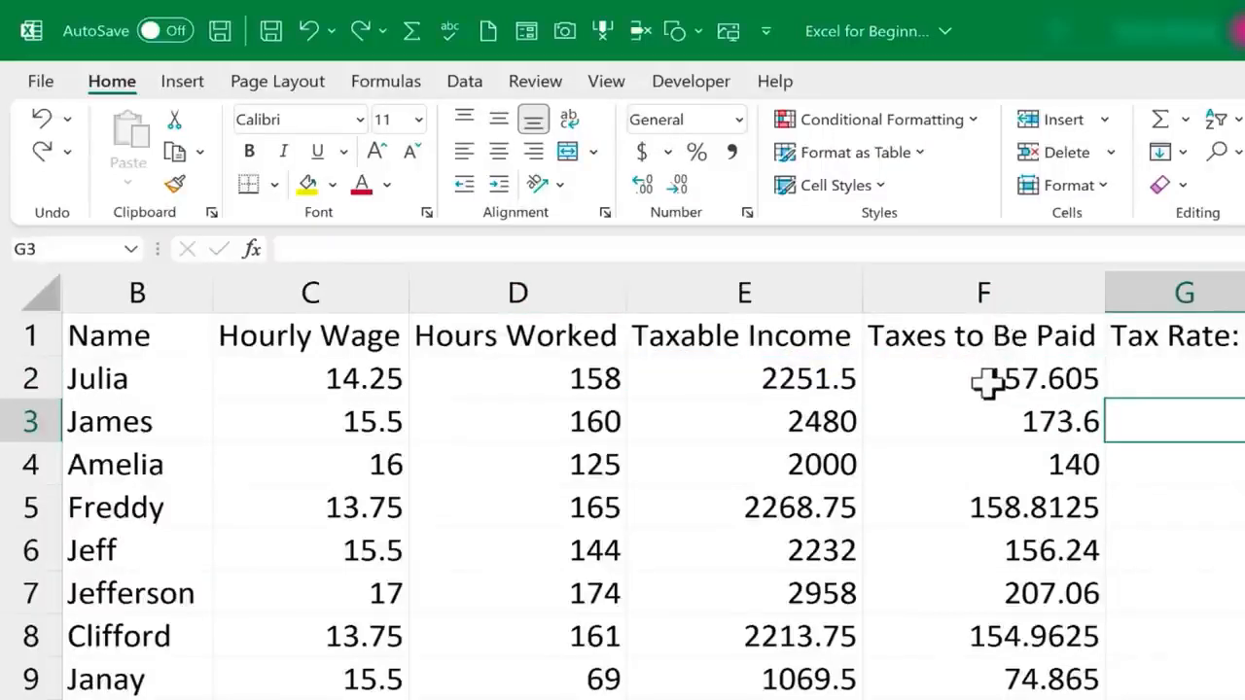
# Select the Taxes to Be Paid values from cell F2 down the list, without the header, and name the range TaxesOwed
pyautogui.click(961, 340)
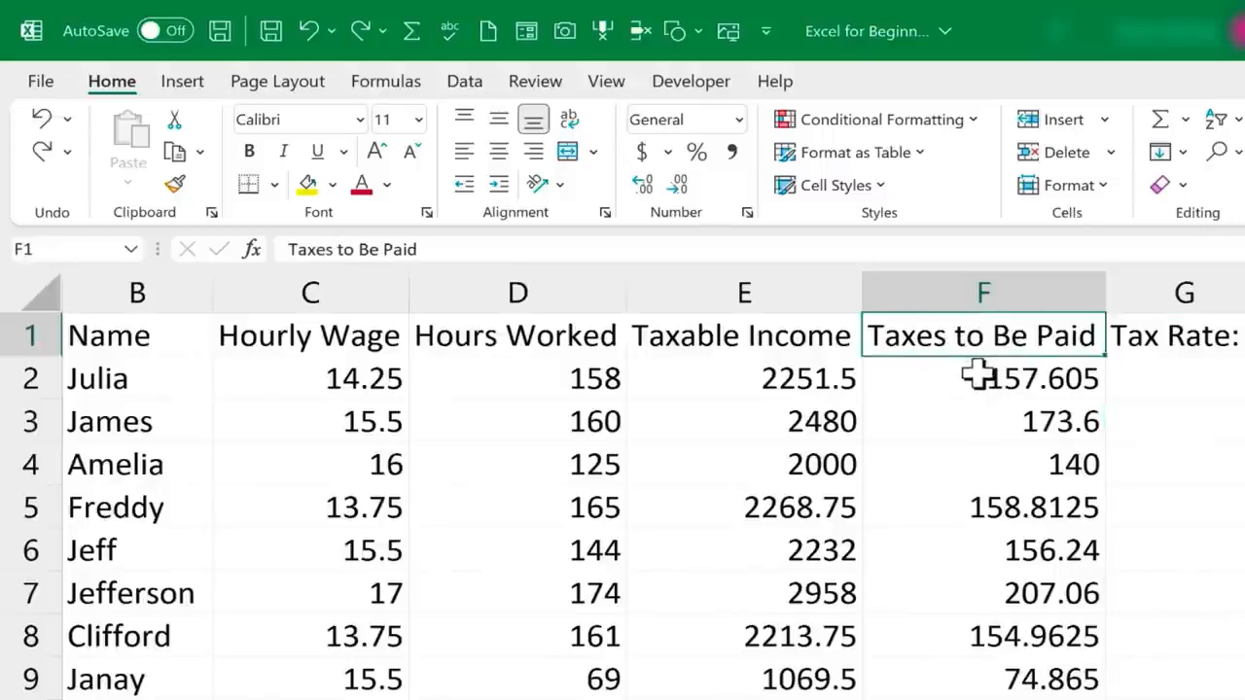
pyautogui.click(1003, 373)
pyautogui.click(972, 337)
pyautogui.click(1009, 376)
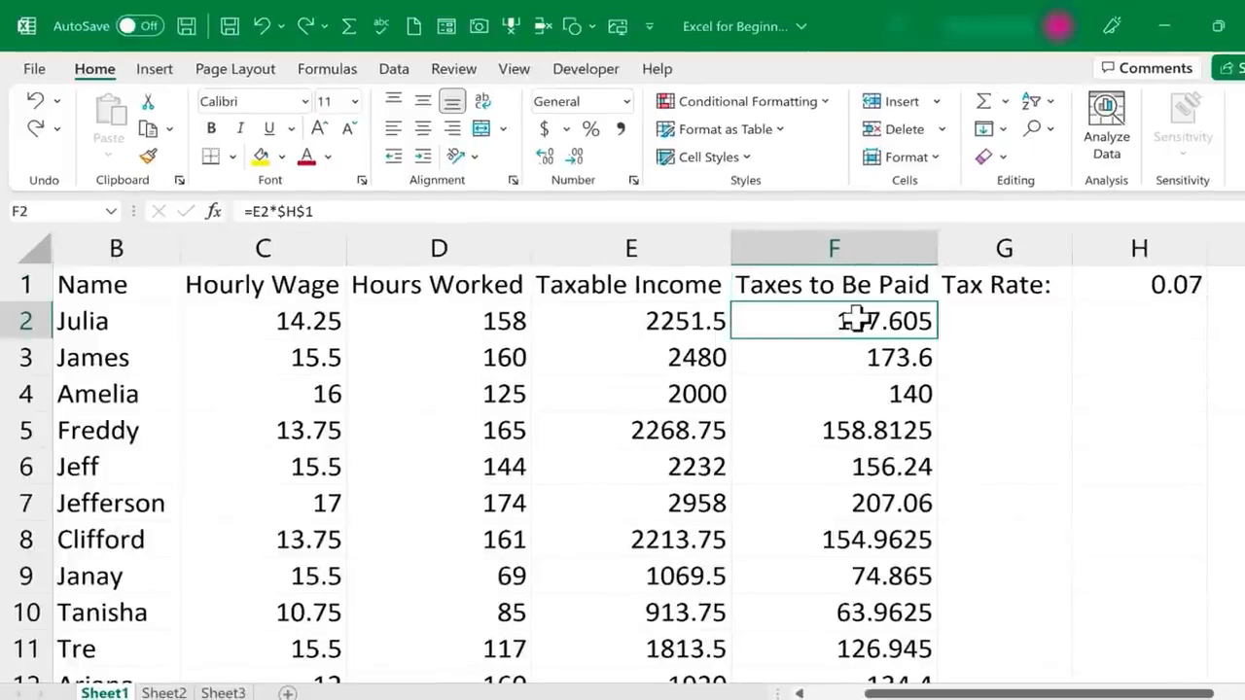
pyautogui.moveTo(856, 325); pyautogui.dragTo(919, 653)
pyautogui.scroll(20, 774, 309)
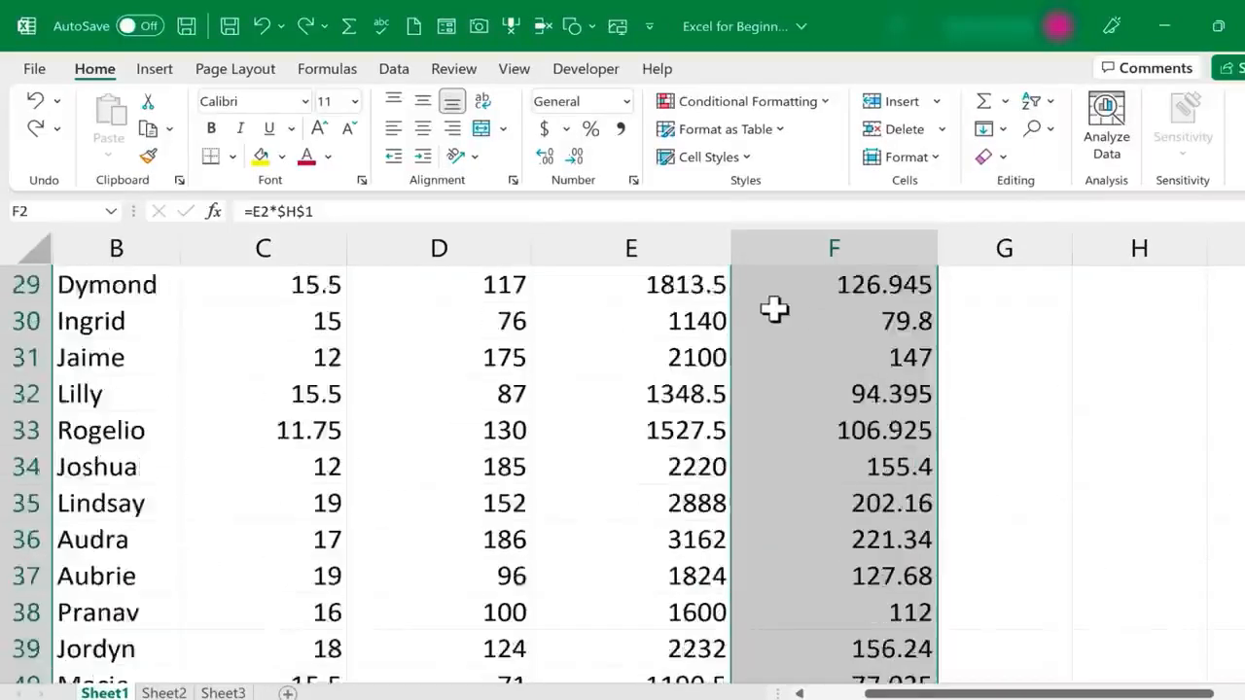
pyautogui.click(62, 210)
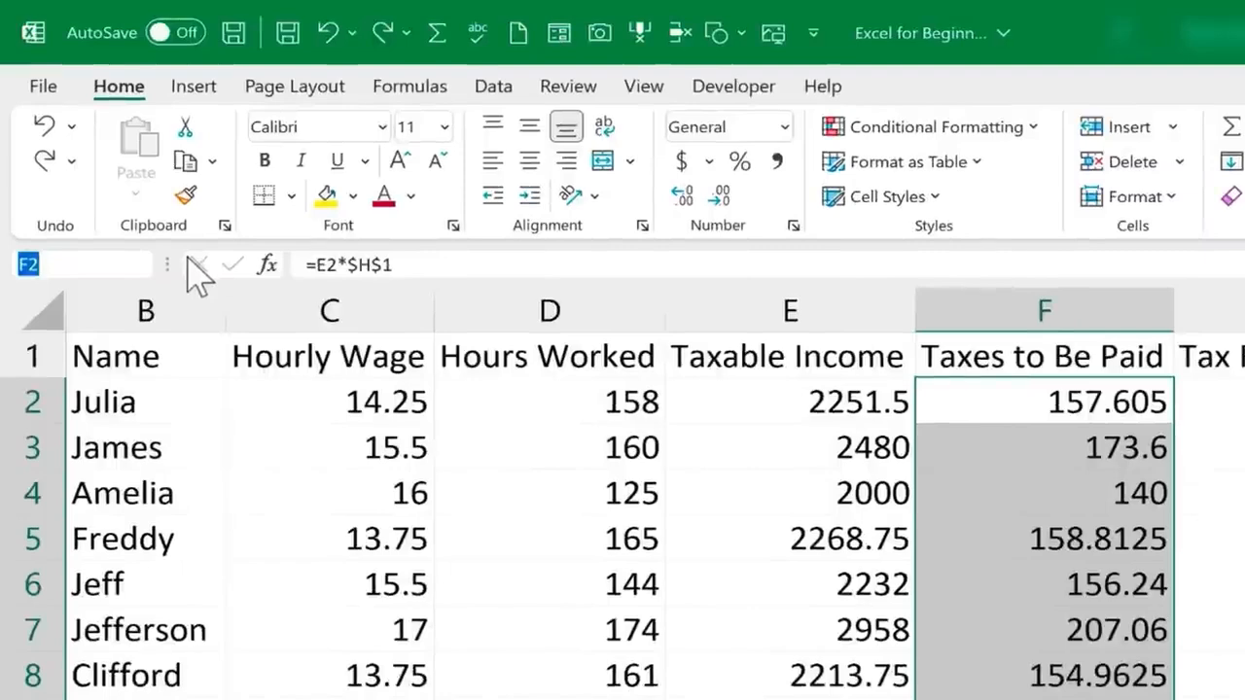
pyautogui.write('Taxe')
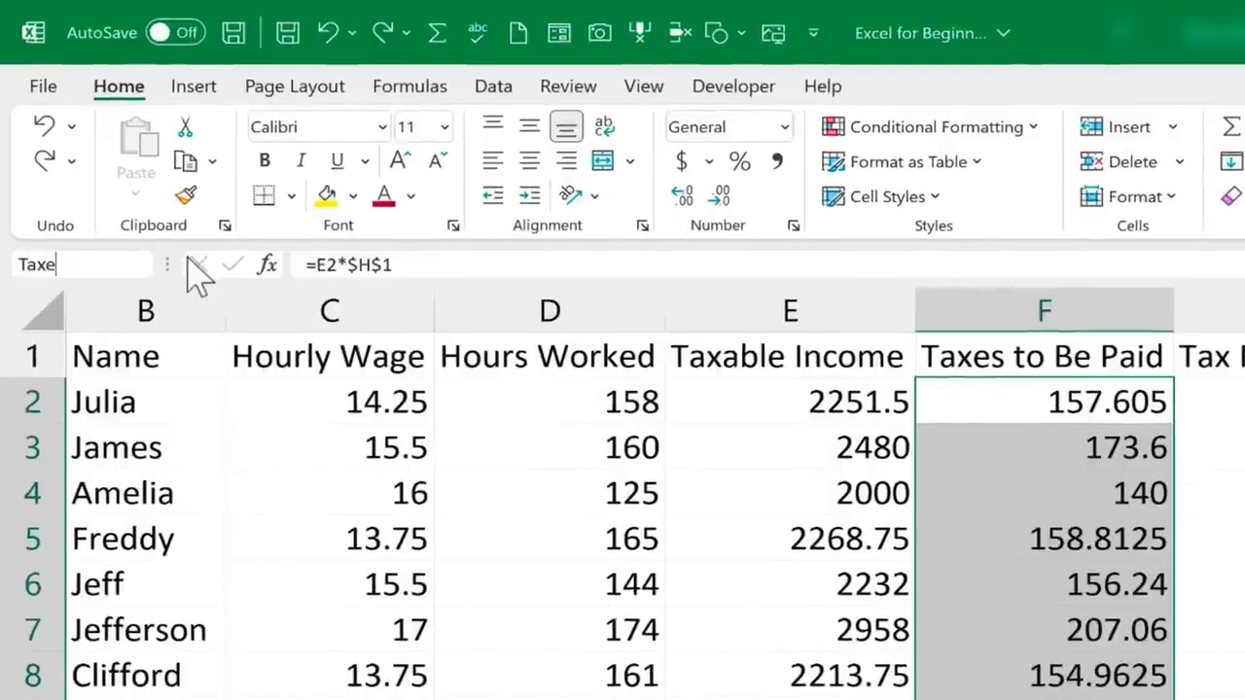
pyautogui.write('sOwed')
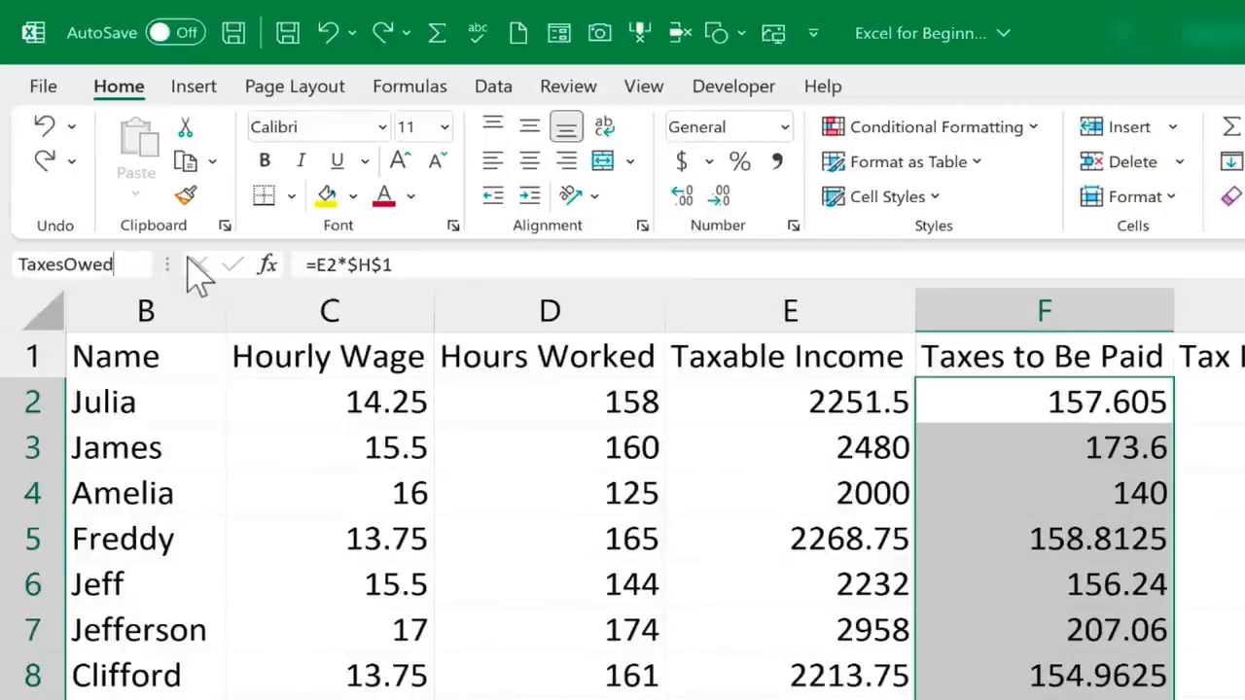
pyautogui.press('Return')
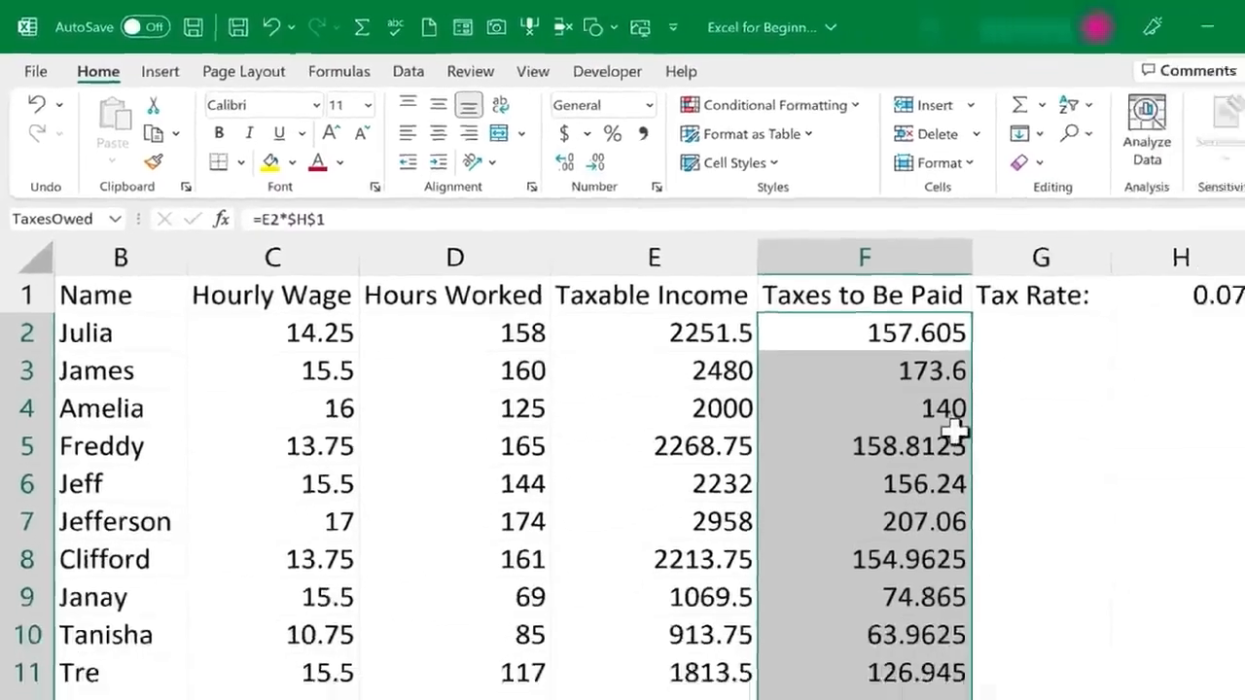
# Look over the TaxesOwed range, select a single cell in it, and view the list of defined names
pyautogui.scroll(-10, 1119, 547)
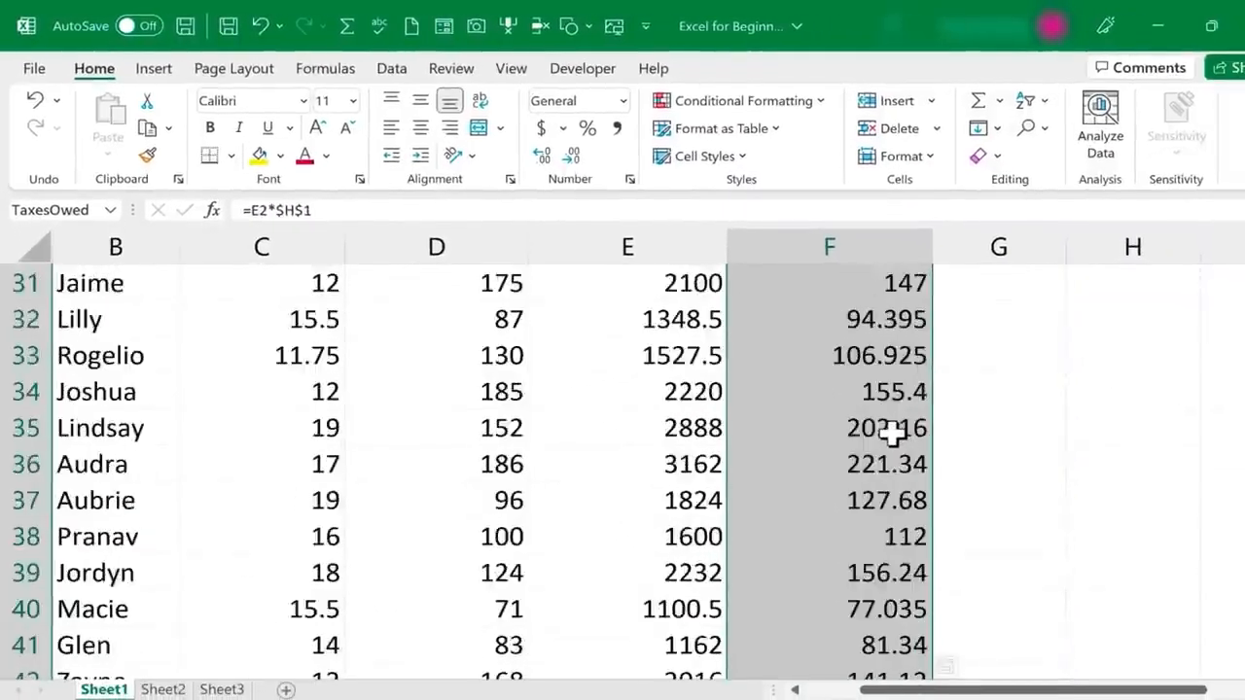
pyautogui.scroll(10, 891, 435)
pyautogui.click(1003, 352)
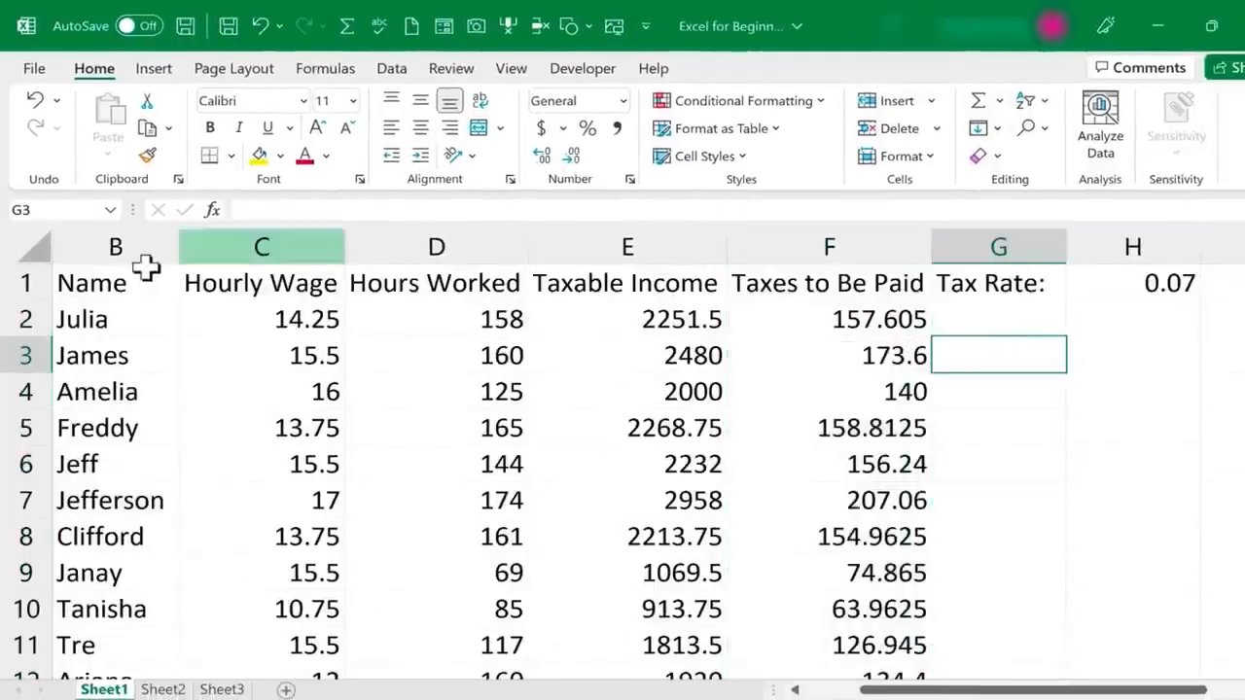
pyautogui.click(862, 324)
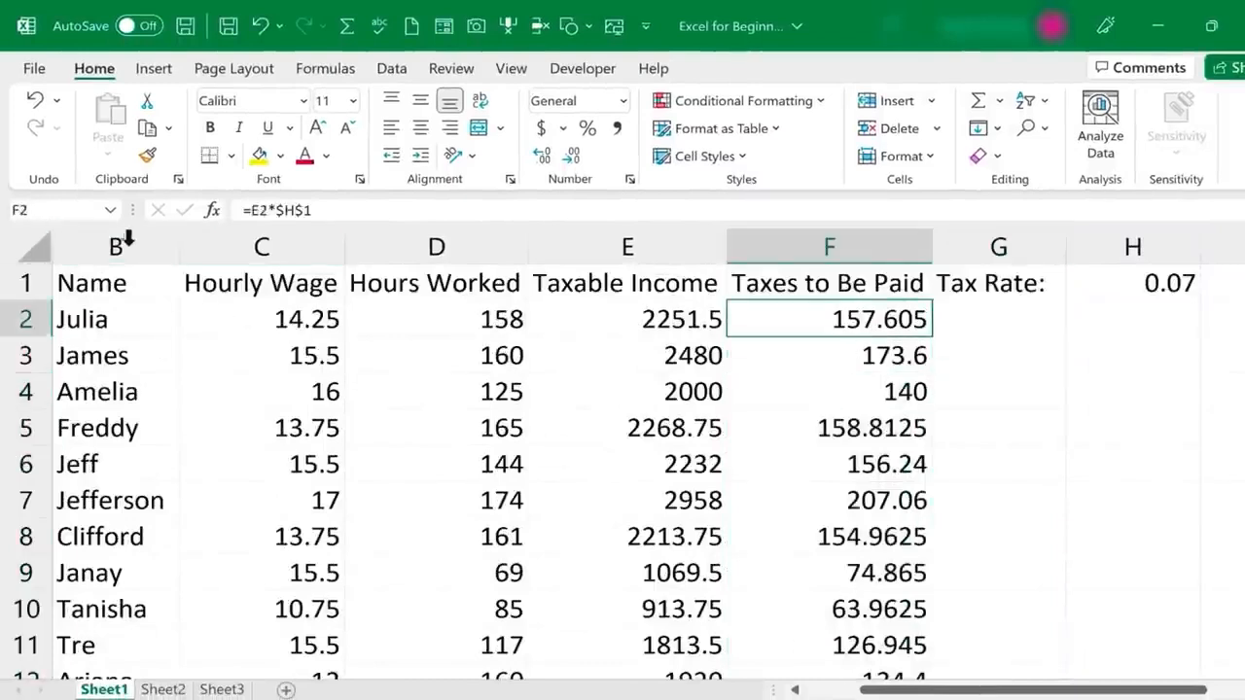
pyautogui.click(27, 211)
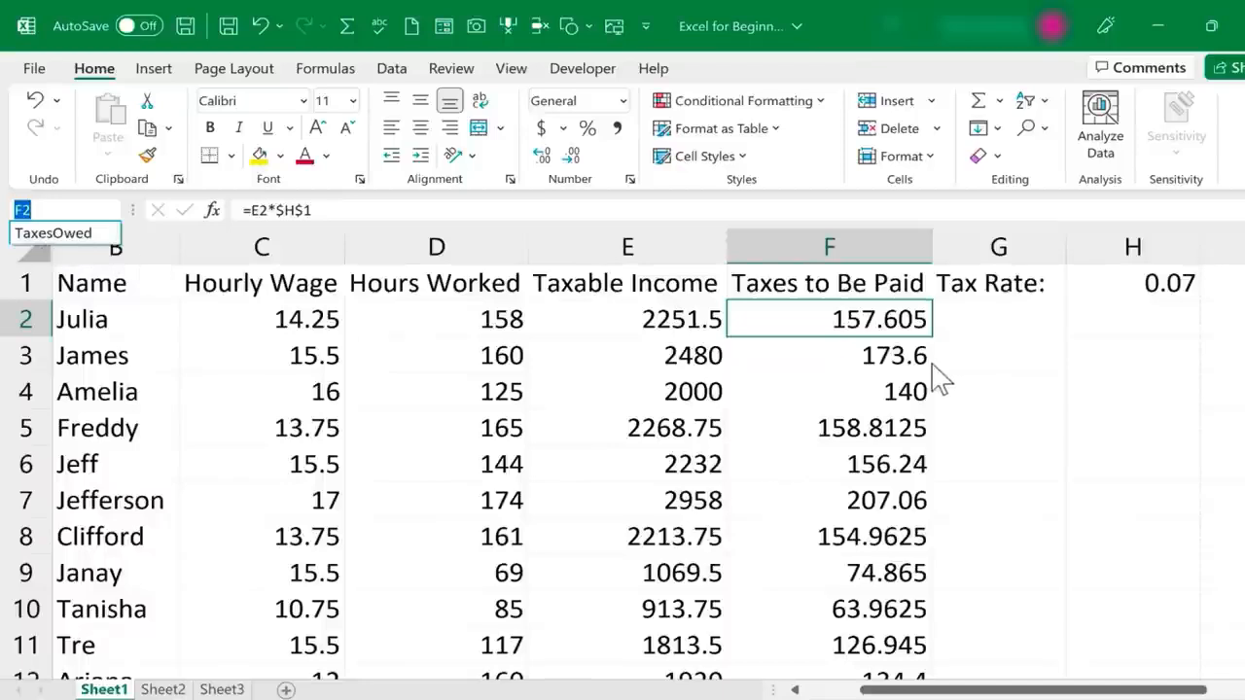
pyautogui.click(982, 368)
# Enter the formula =TaxesOwed+1 in cell G3, using the named range as the reference
pyautogui.click(1001, 358)
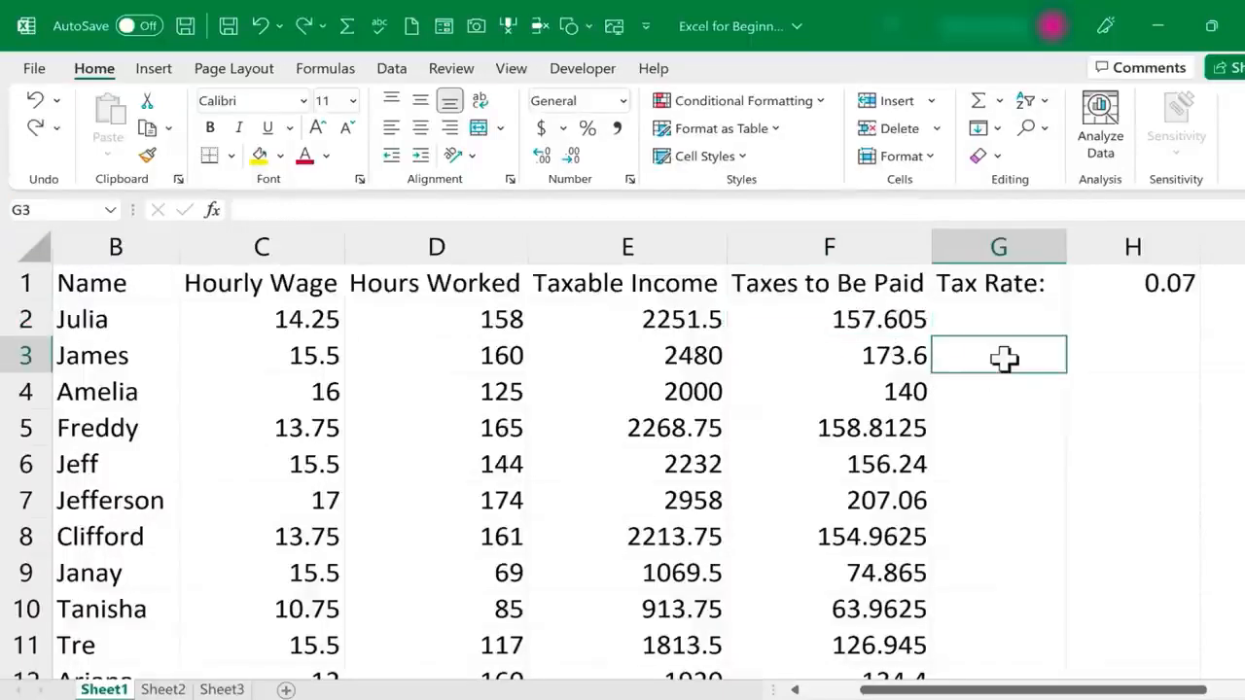
pyautogui.write('=')
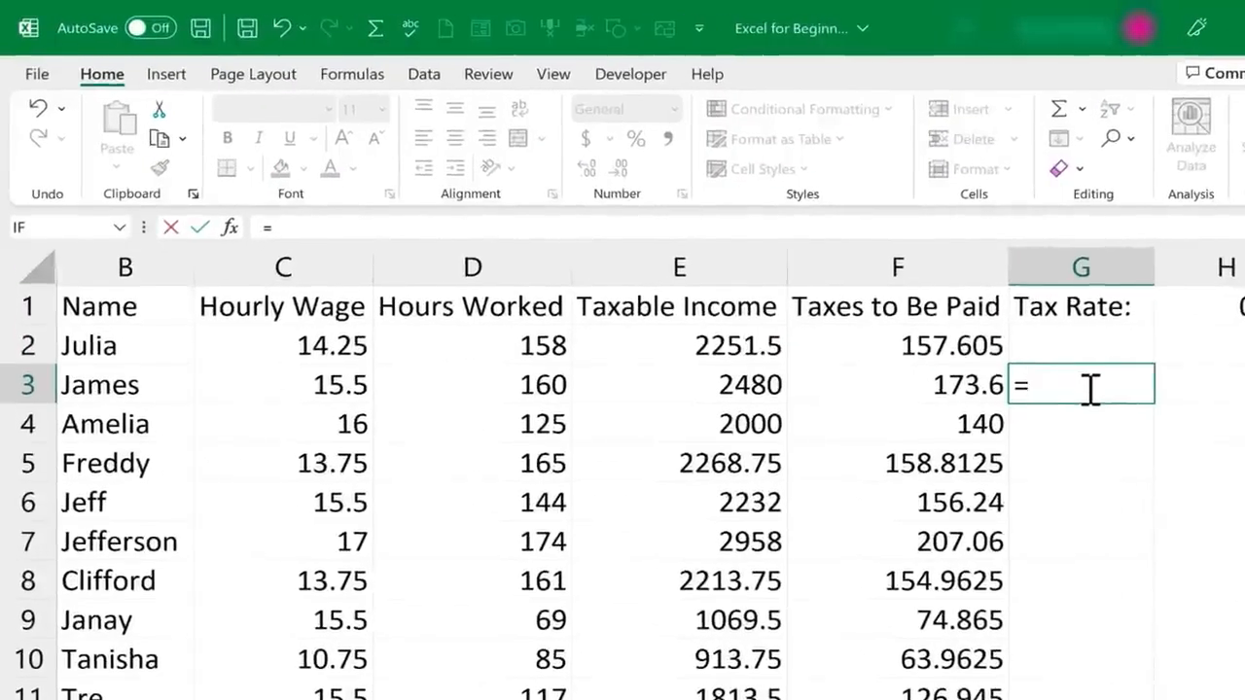
pyautogui.write('e3')
pyautogui.press('BackSpace')
pyautogui.press('BackSpace')
pyautogui.write('tax')
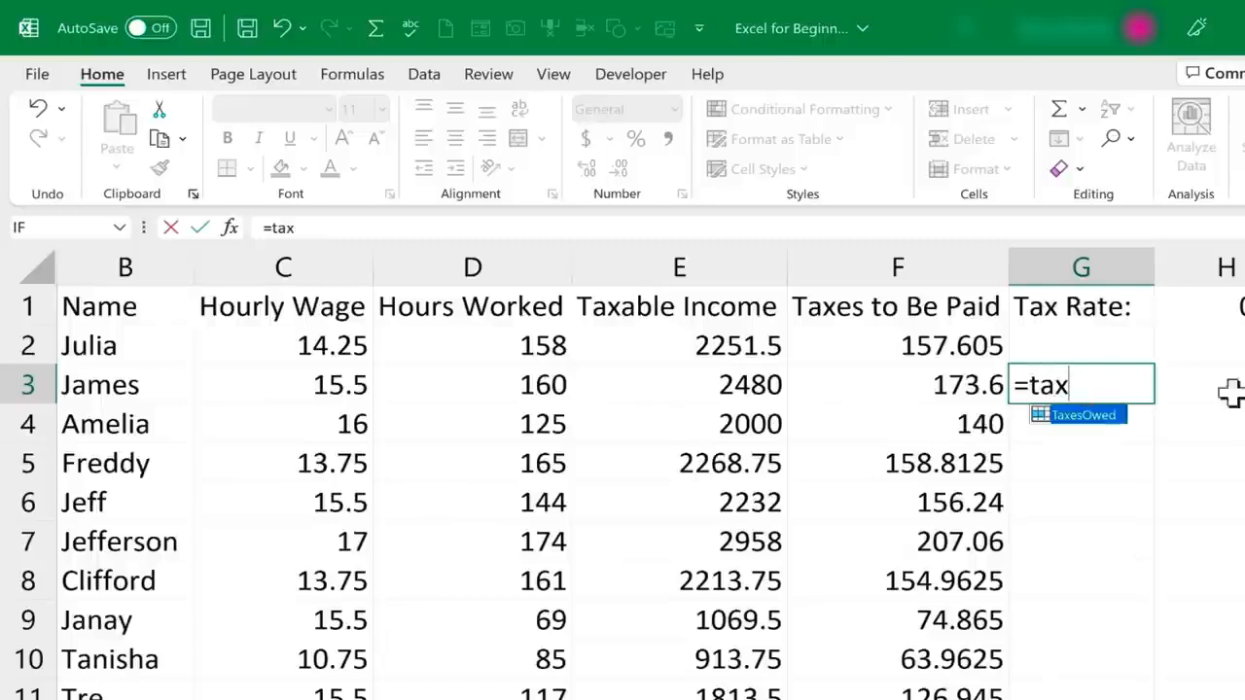
pyautogui.write('esowed+1')
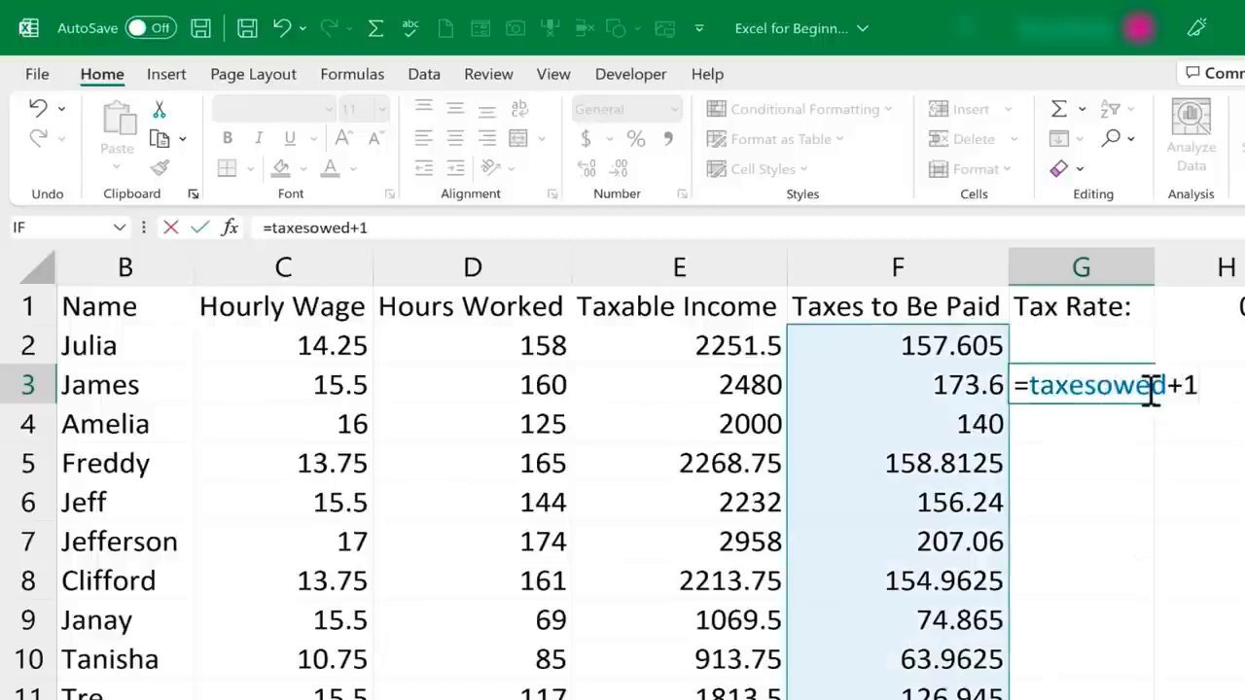
pyautogui.press('Return')
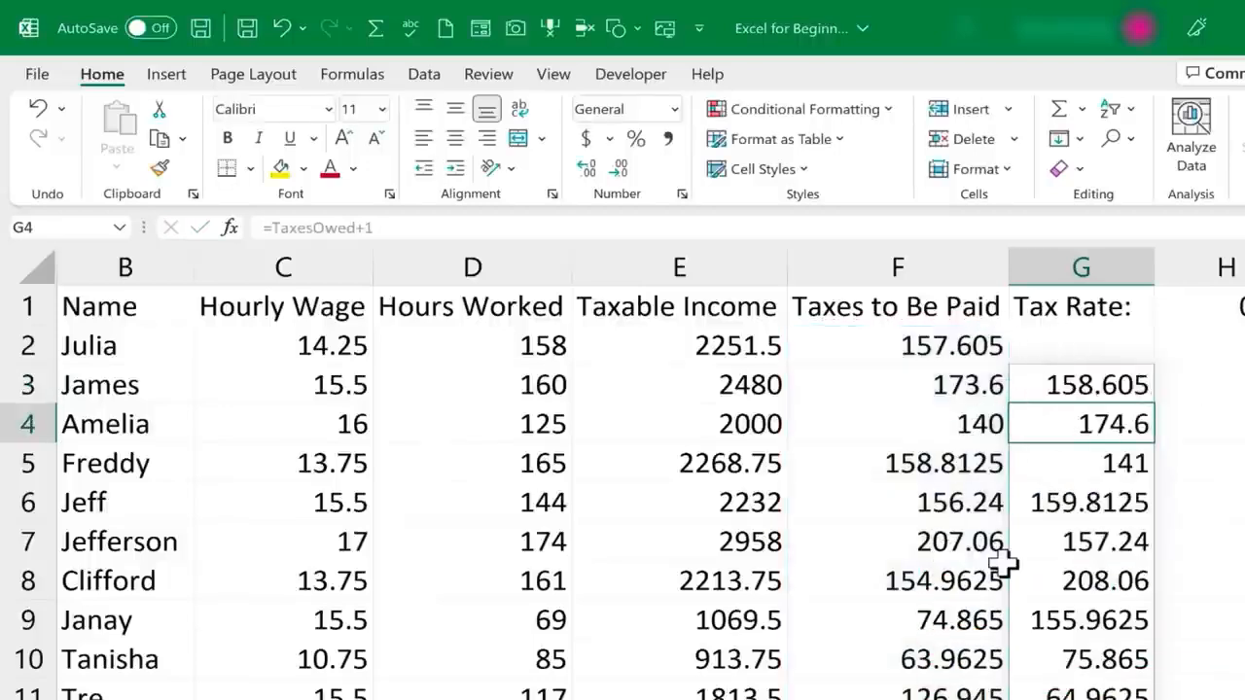
# Undo the =TaxesOwed+1 formula in column G
pyautogui.hotkey('ctrl', 'z')
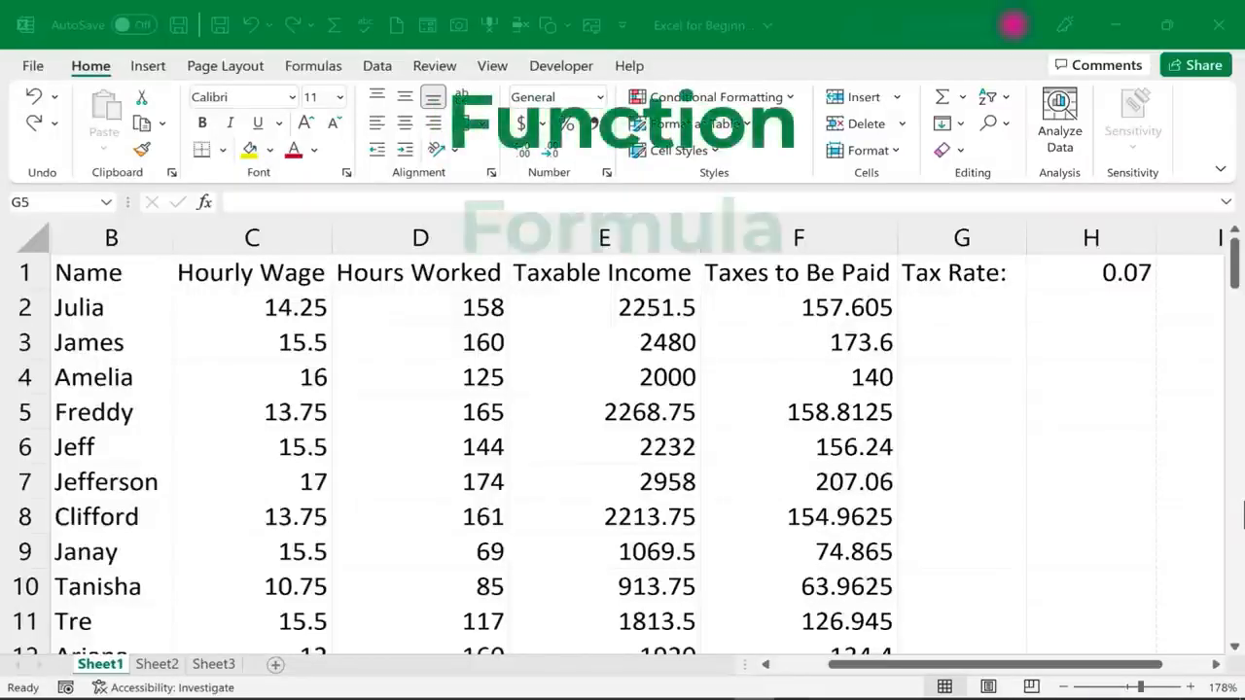
# Begin a SUM formula in cell D72, directly below the last Hours Worked value
pyautogui.click(1235, 270)
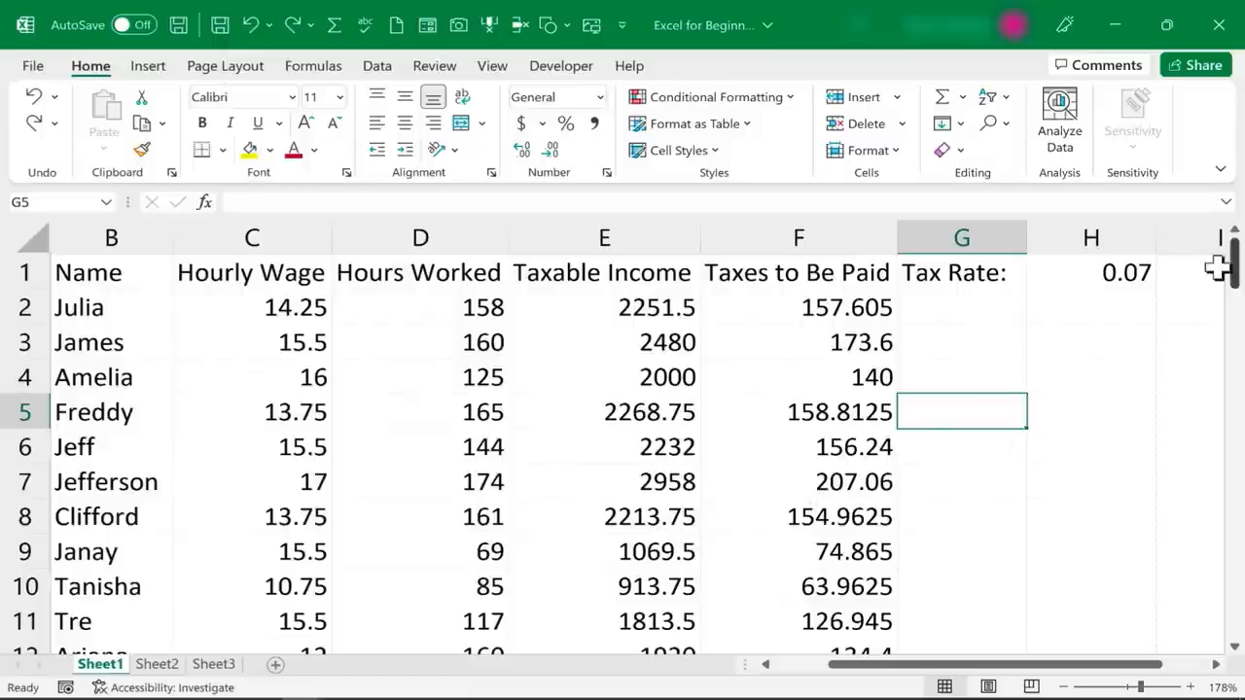
pyautogui.moveTo(1232, 258); pyautogui.dragTo(1128, 563)
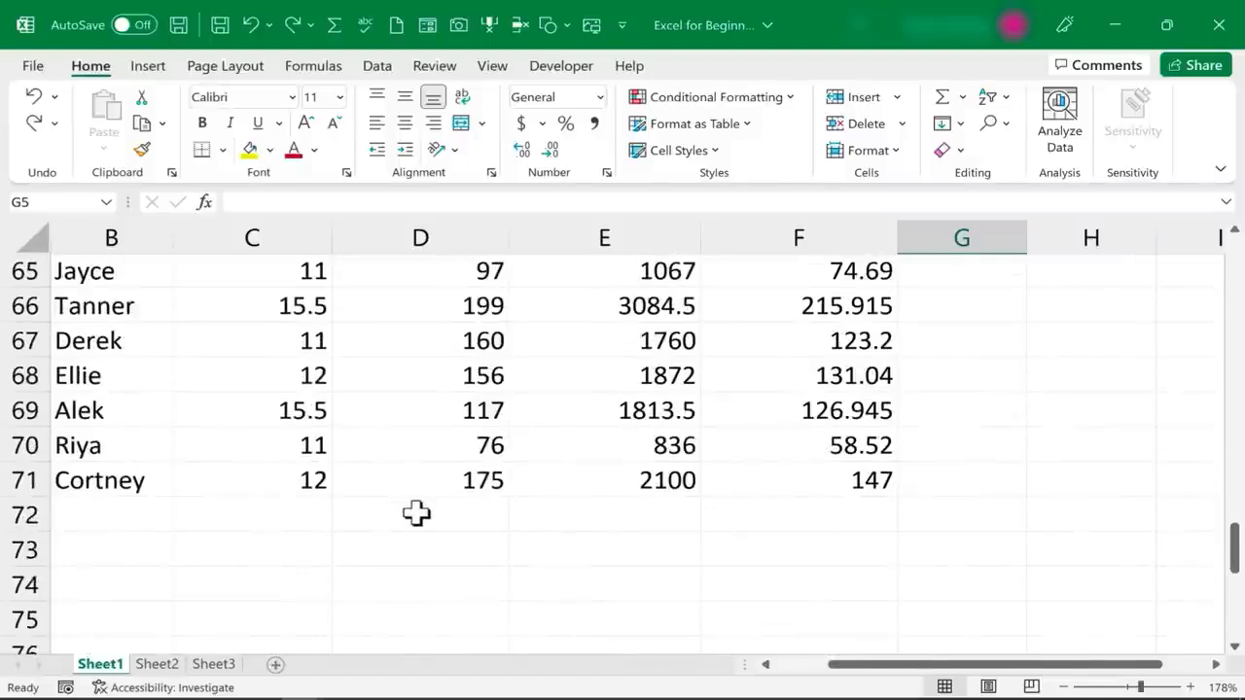
pyautogui.click(416, 515)
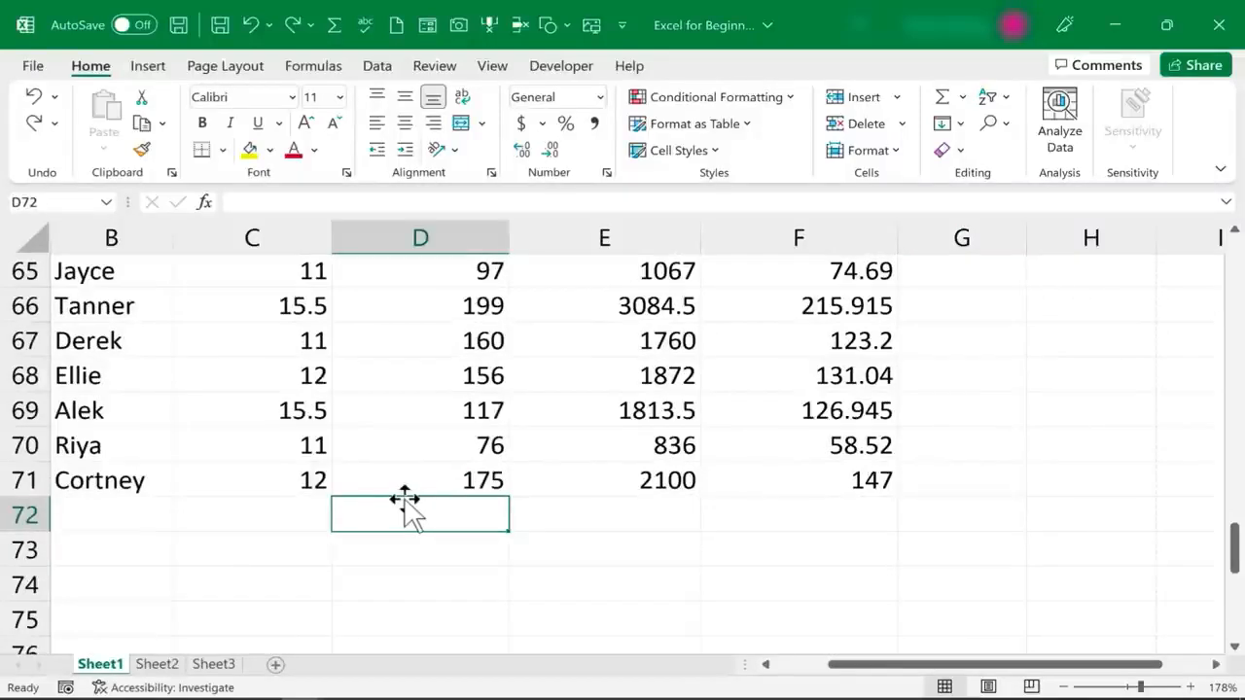
pyautogui.write('=')
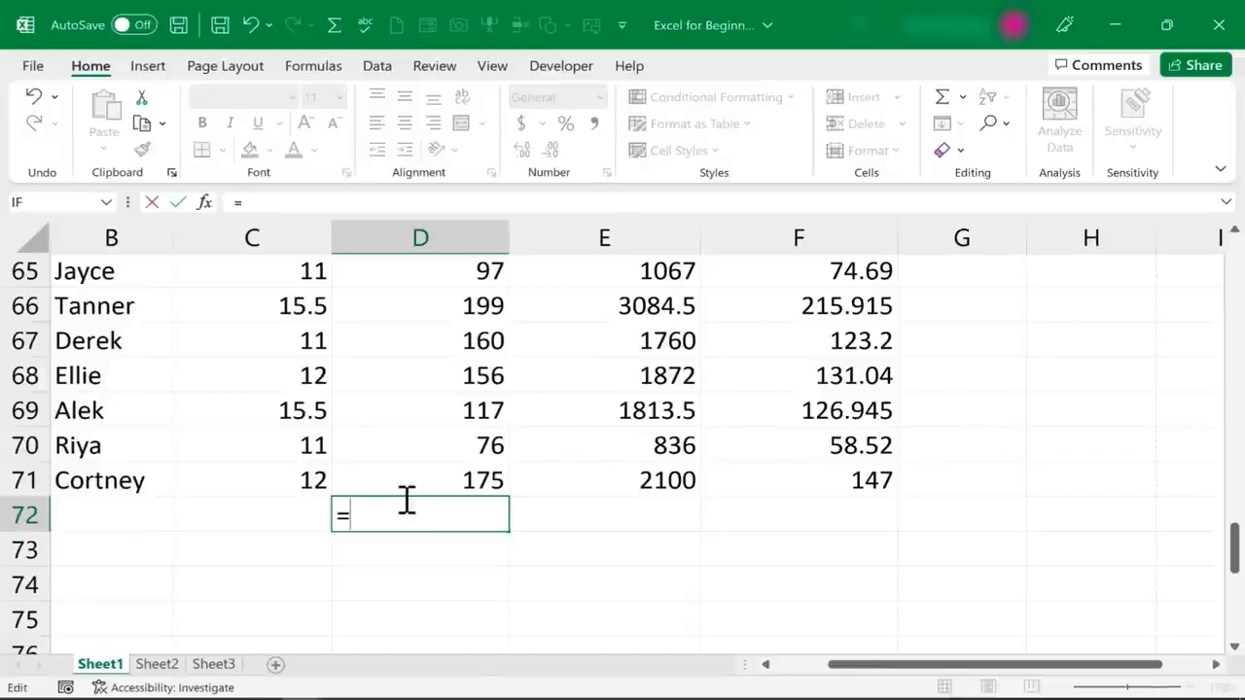
pyautogui.write('sum')
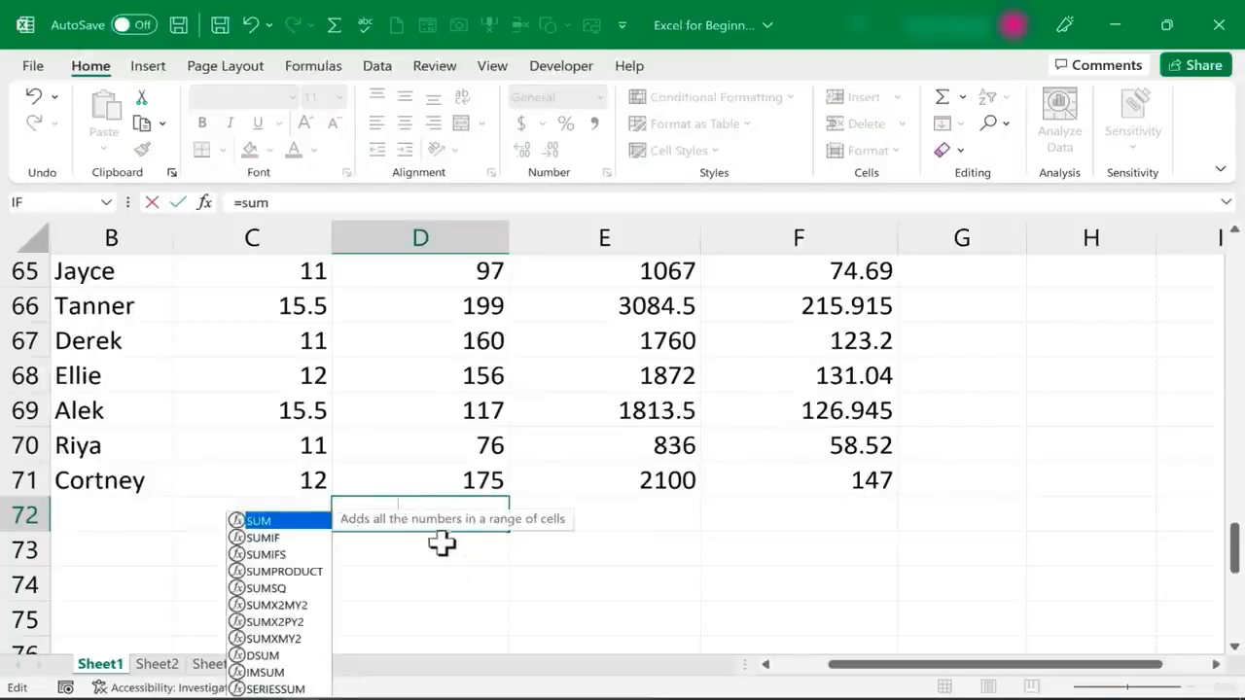
# Examine the descriptions of the suggested functions SUM, SUMIF, SUMIFS and SUMPRODUCT
pyautogui.scroll(-1, 439, 545)
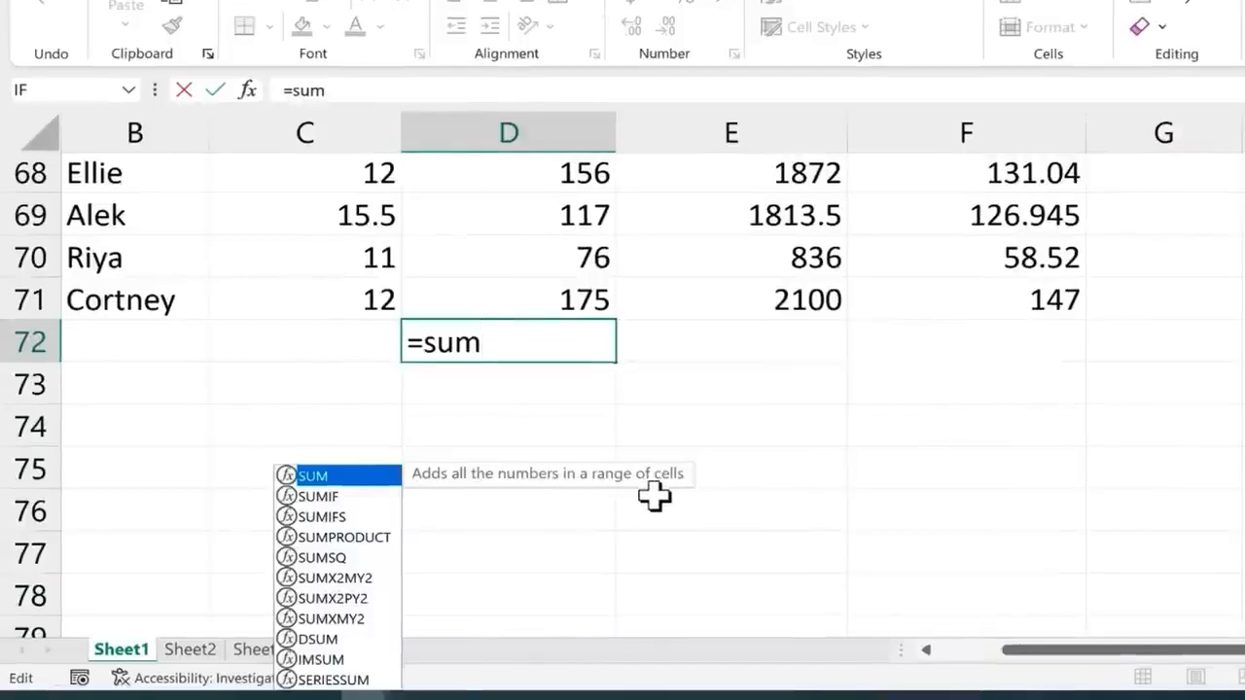
pyautogui.click(346, 496)
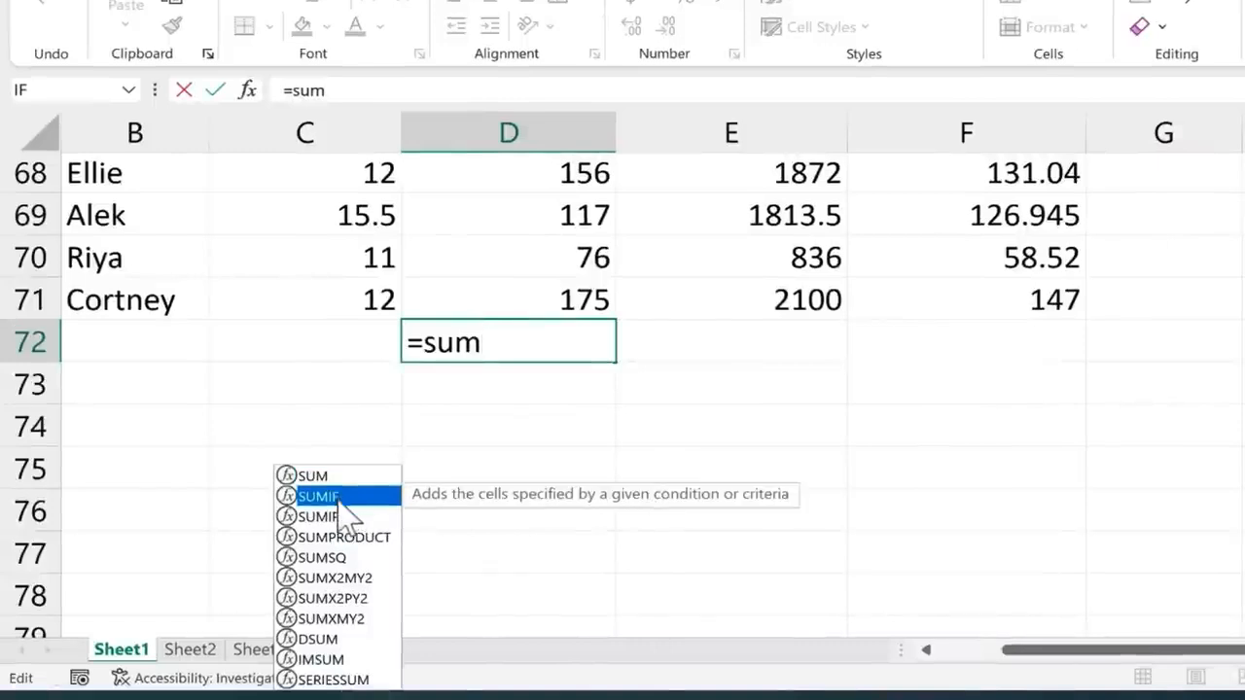
pyautogui.click(356, 517)
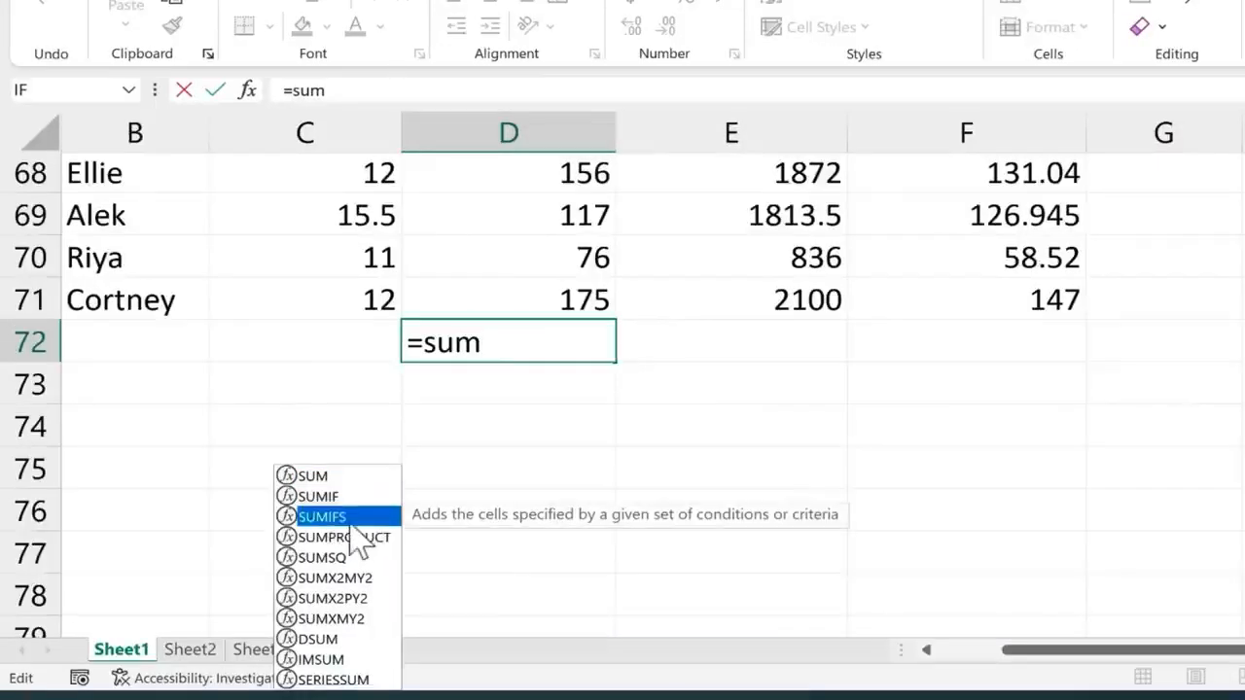
pyautogui.click(370, 538)
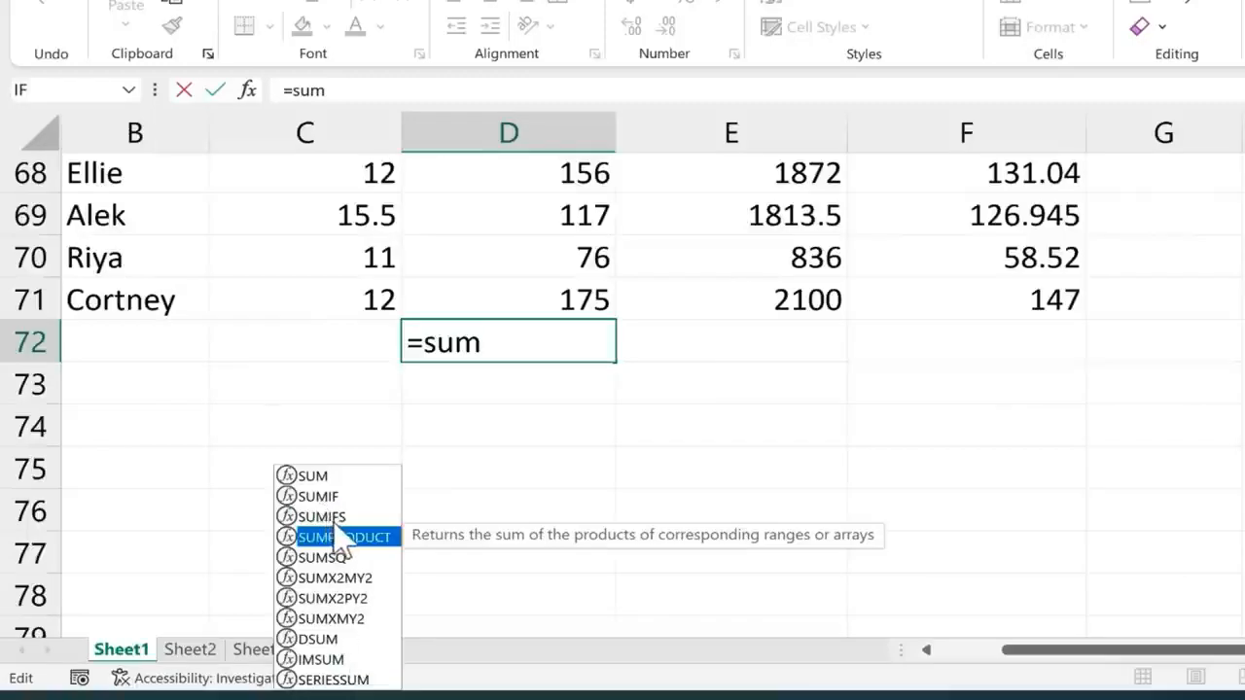
pyautogui.click(346, 497)
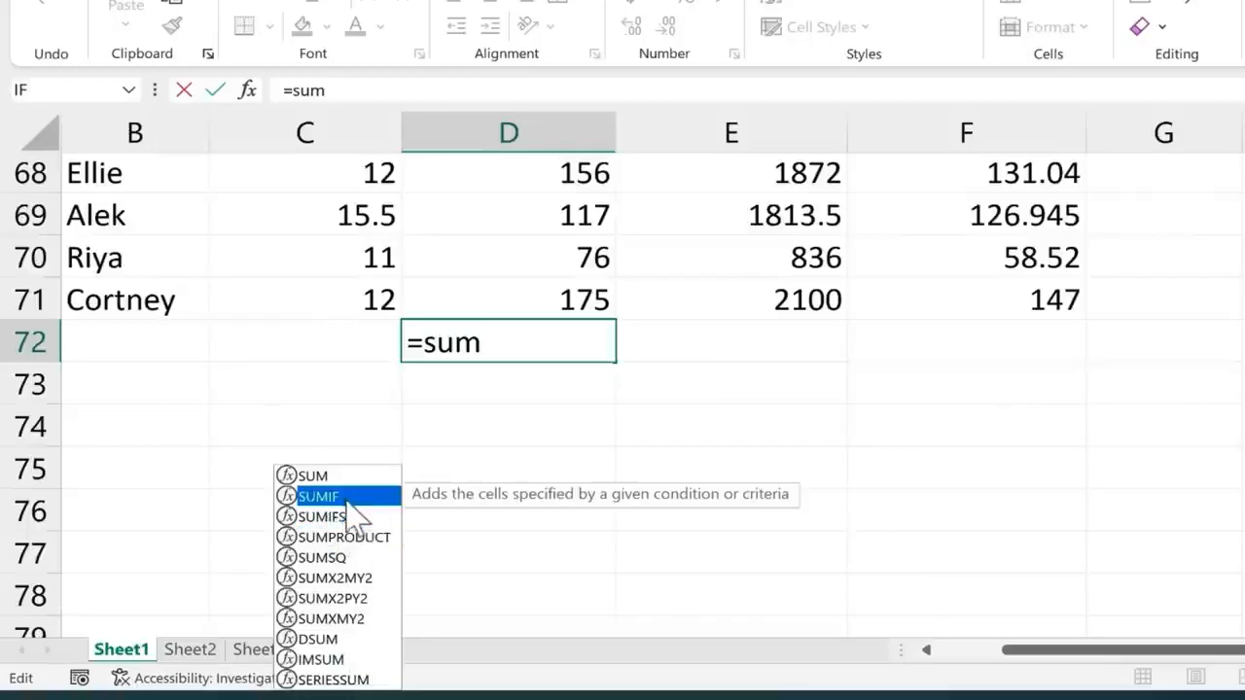
pyautogui.click(355, 518)
pyautogui.click(372, 538)
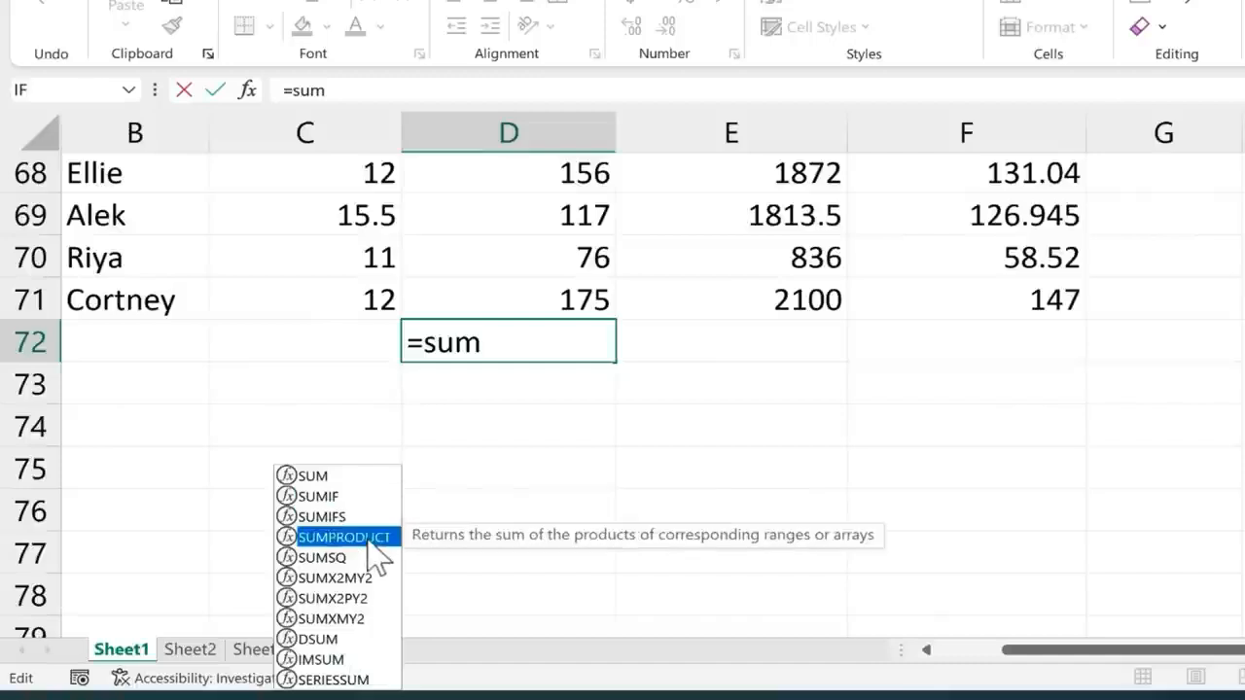
pyautogui.click(326, 476)
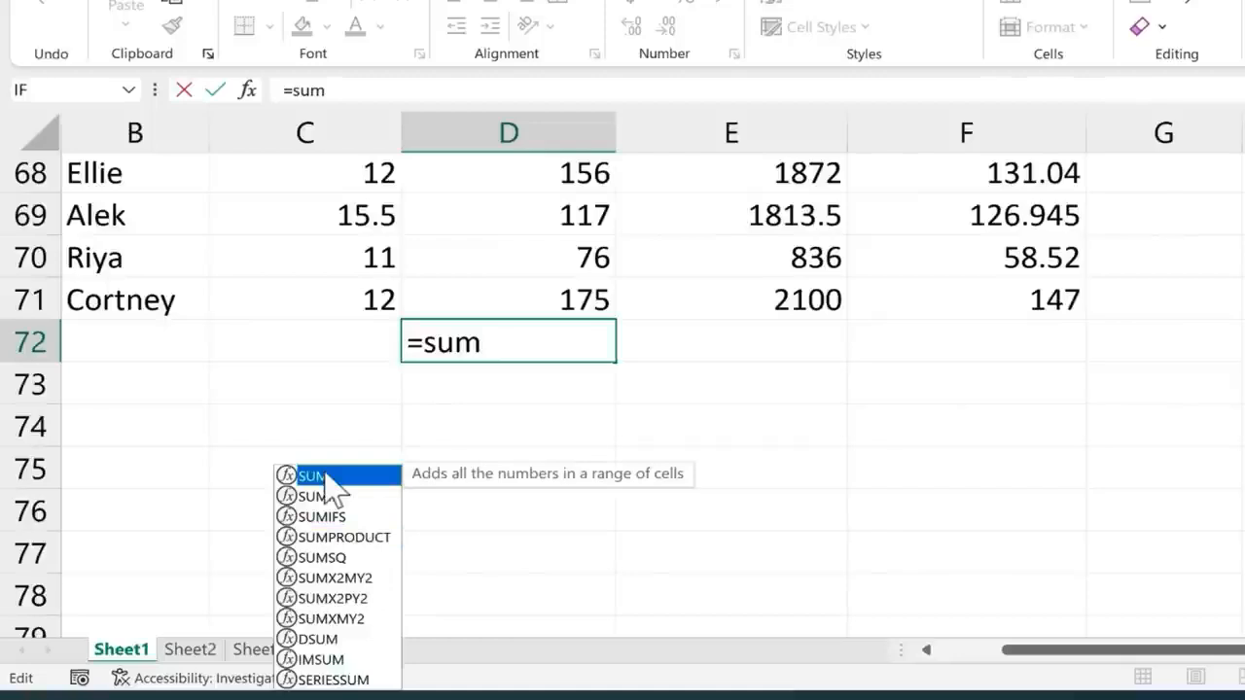
# Complete the formula in cell D72 as =SUM(5,6) and enter it
pyautogui.click(505, 348)
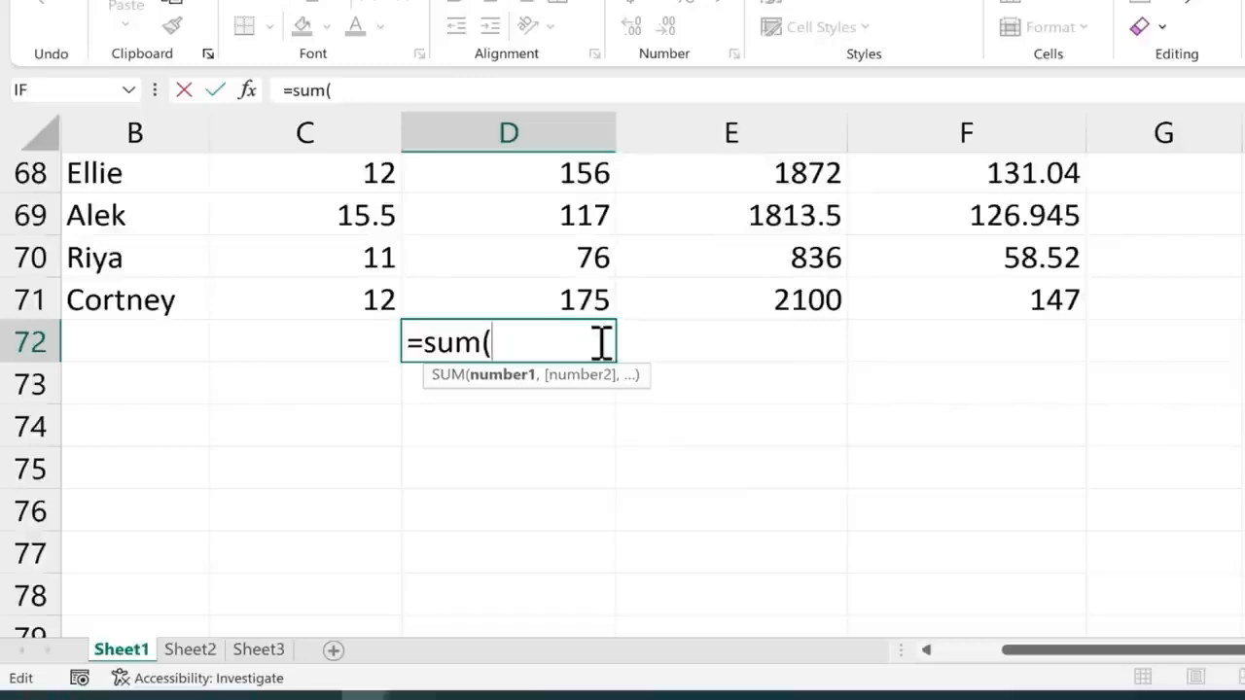
pyautogui.write('5,')
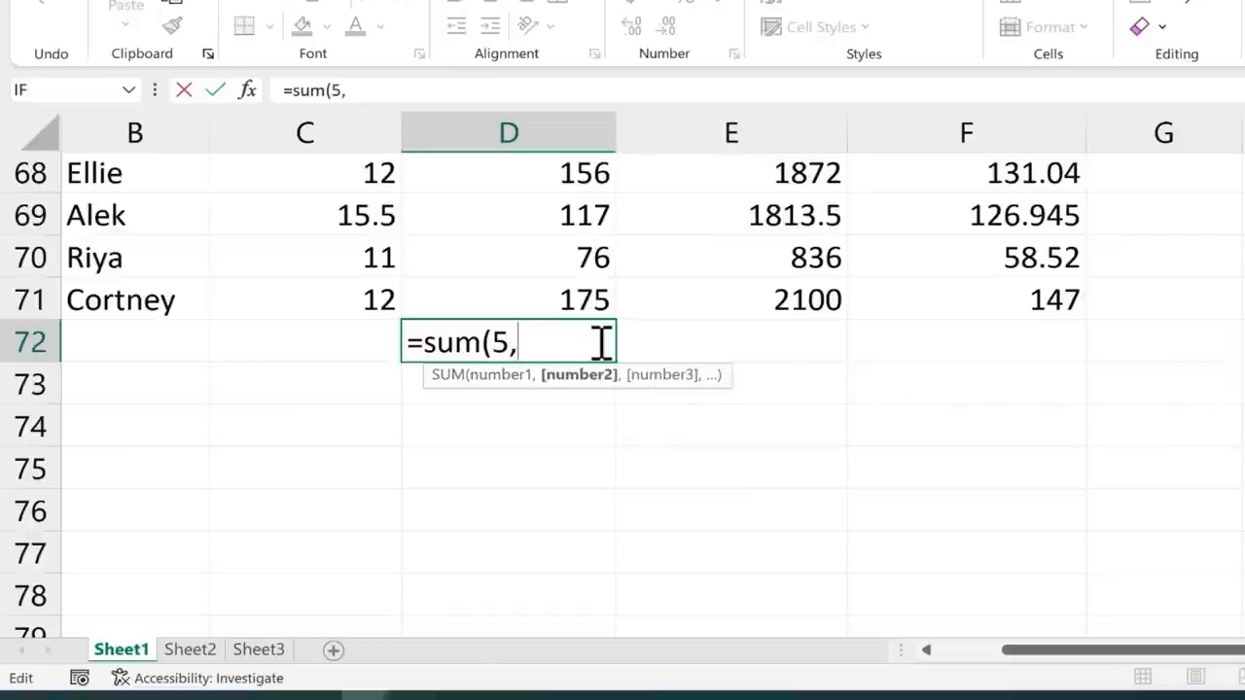
pyautogui.write('6)')
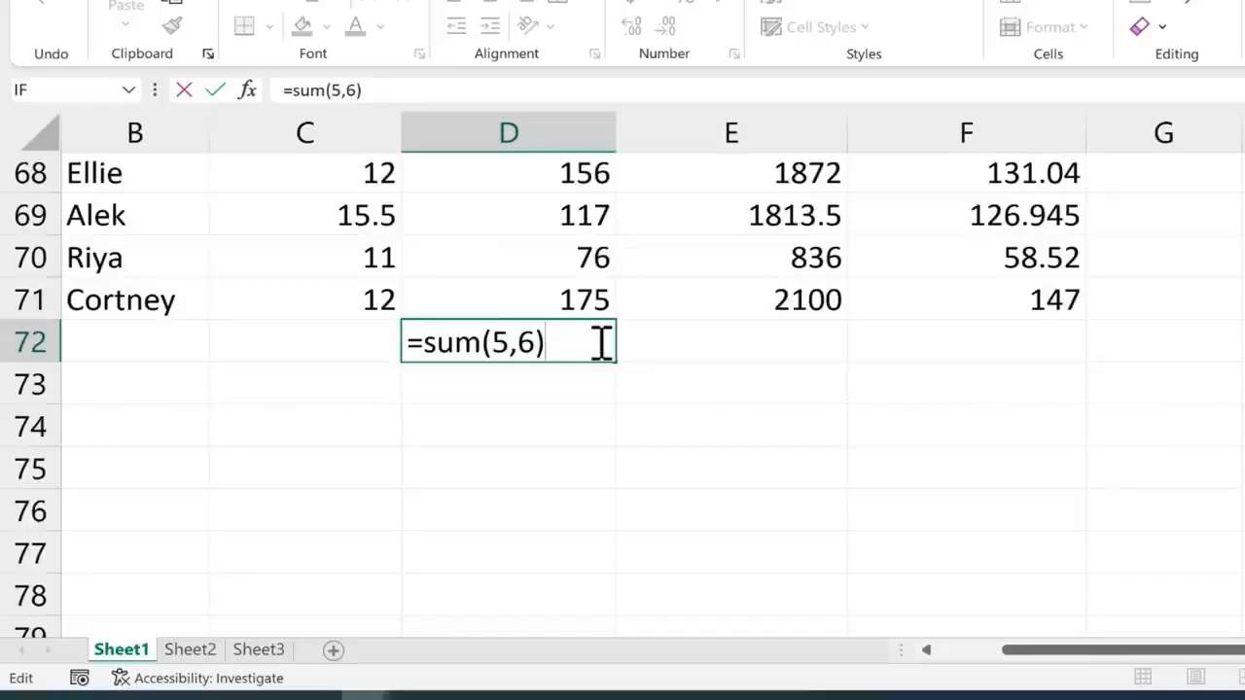
pyautogui.press('Return')
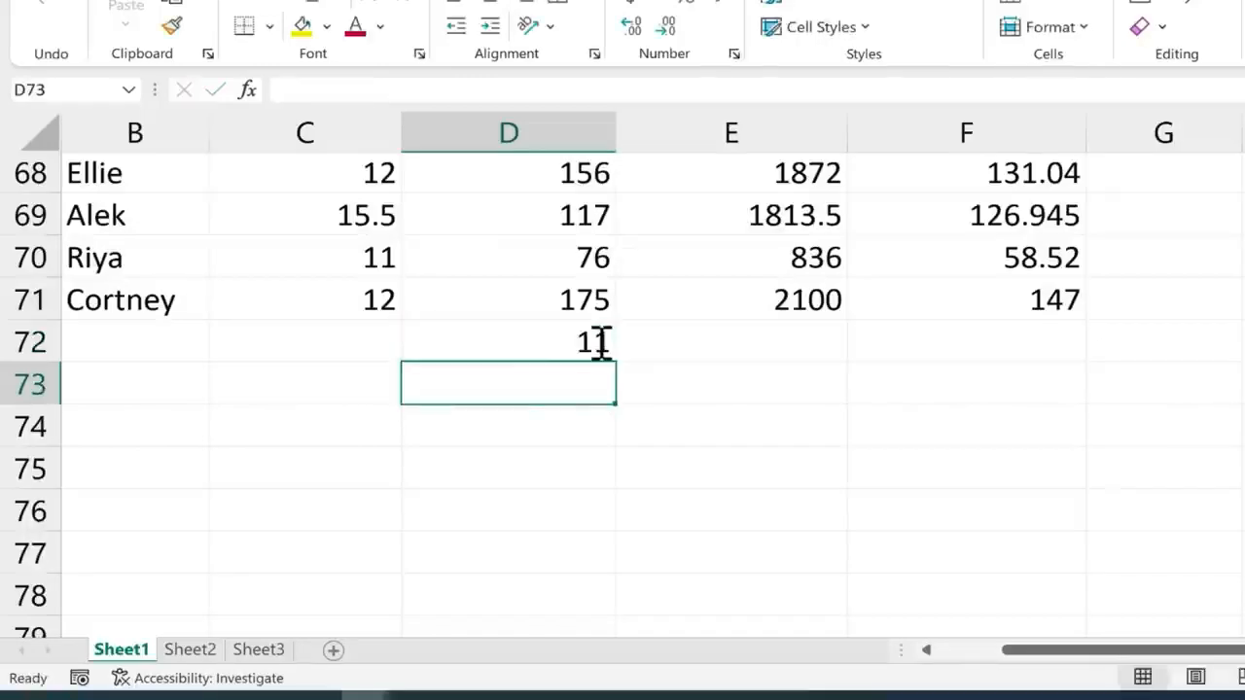
# Replace the 5,6 arguments of the SUM formula in D72 with a reference to D71, and look up the first Hours Worked row
pyautogui.doubleClick(583, 346)
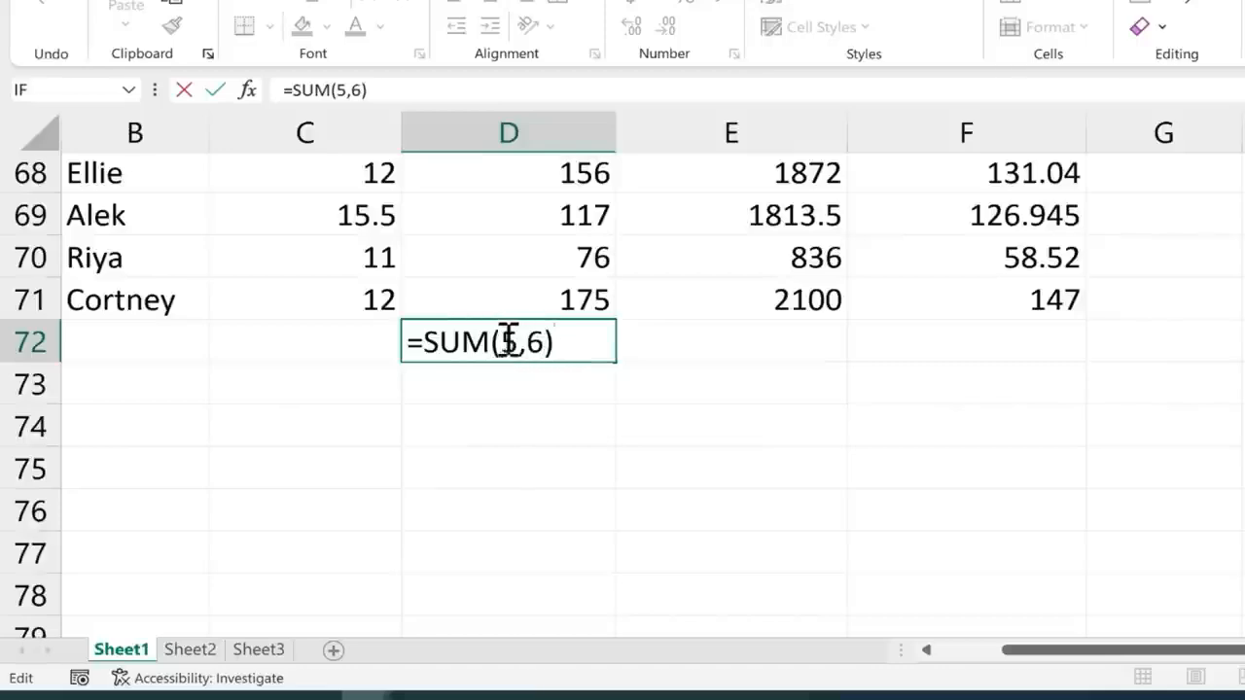
pyautogui.moveTo(503, 341); pyautogui.dragTo(573, 346)
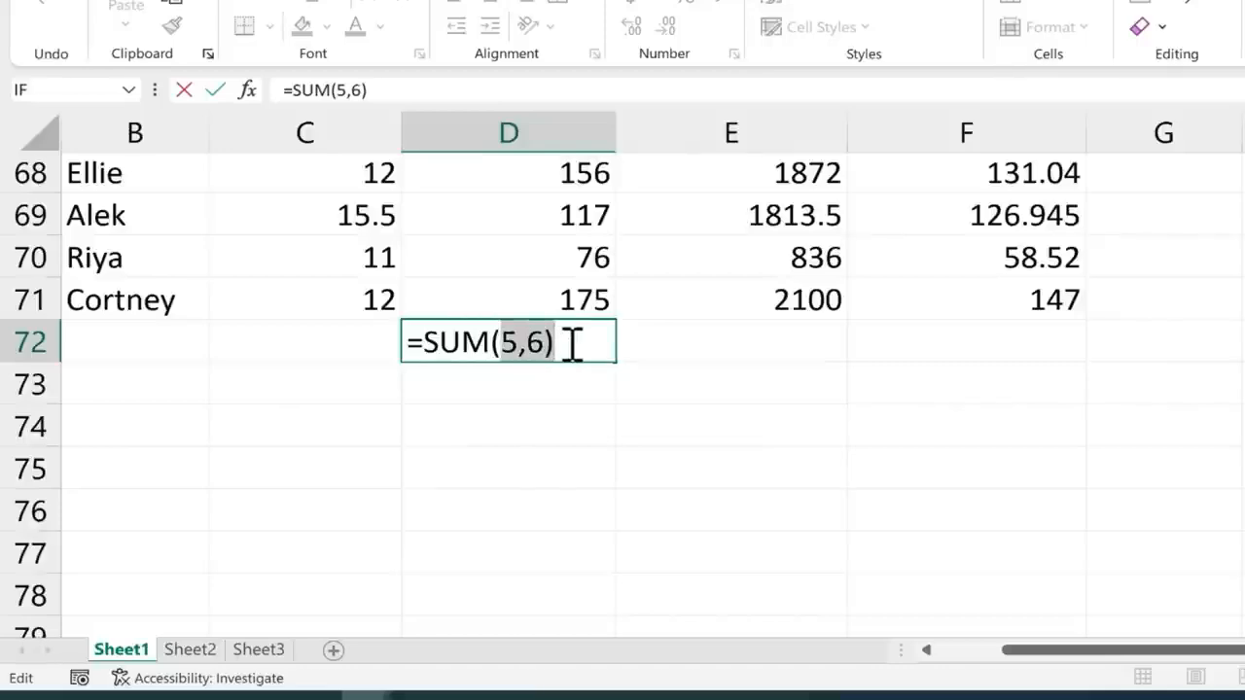
pyautogui.click(564, 292)
pyautogui.scroll(20, 564, 292)
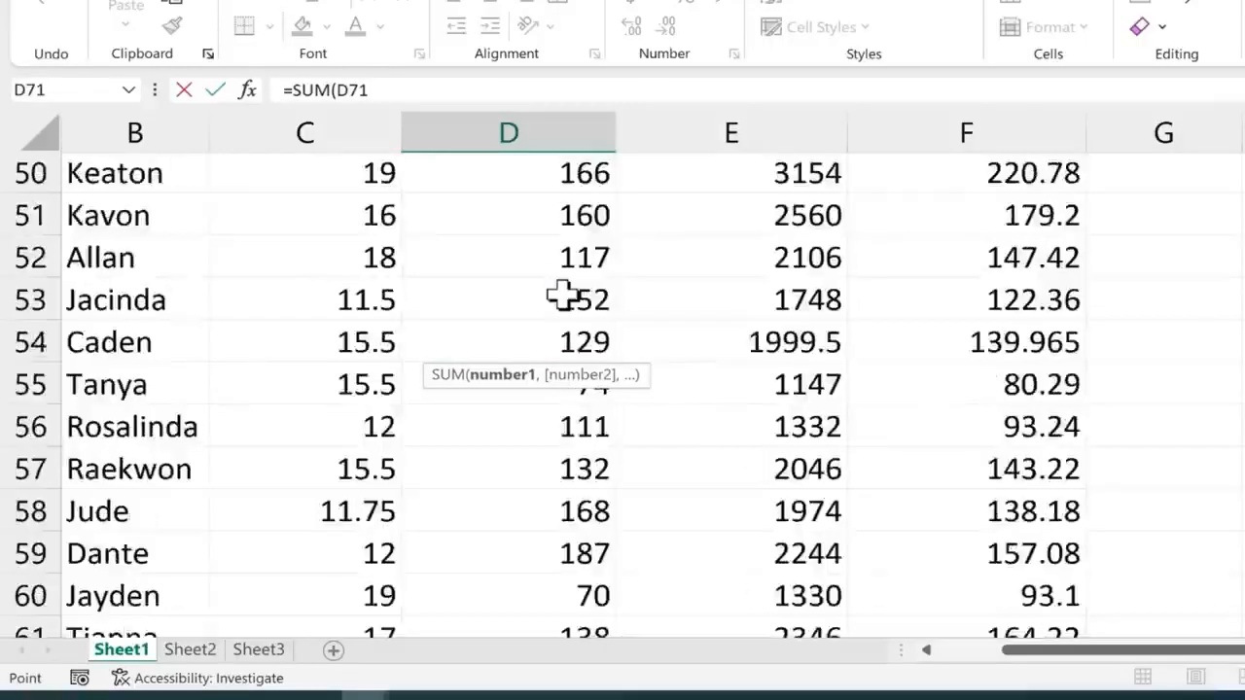
pyautogui.scroll(2, 562, 293)
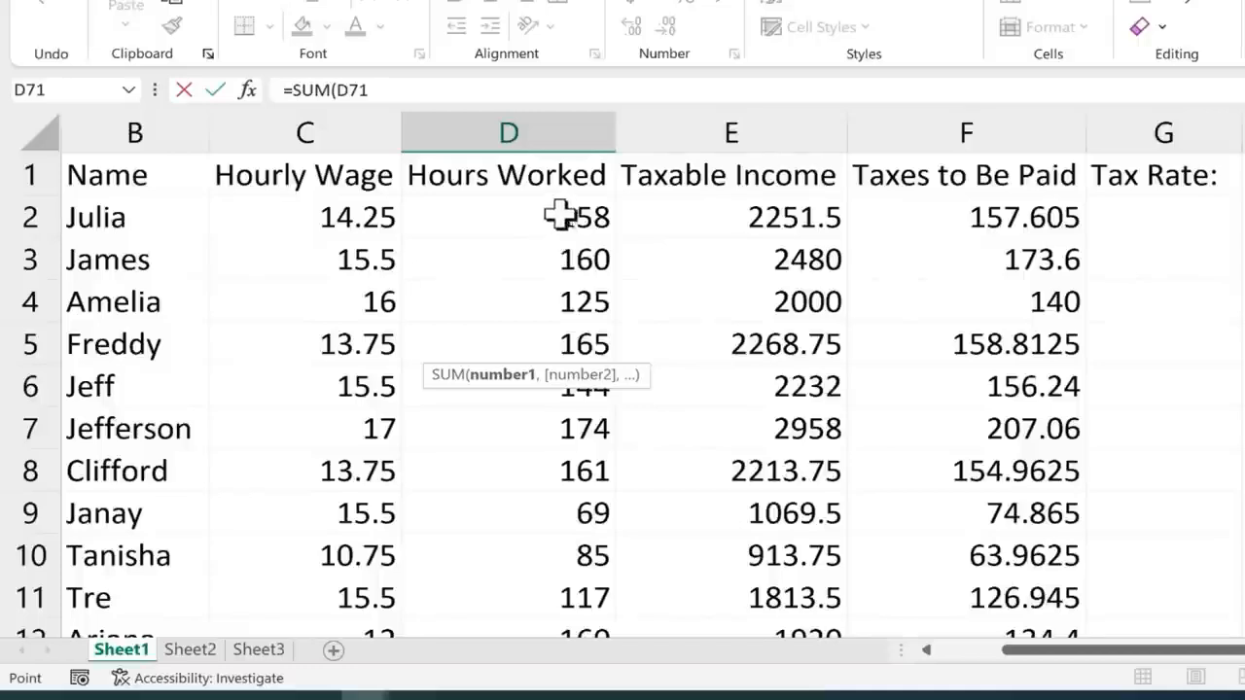
pyautogui.scroll(-20, 542, 225)
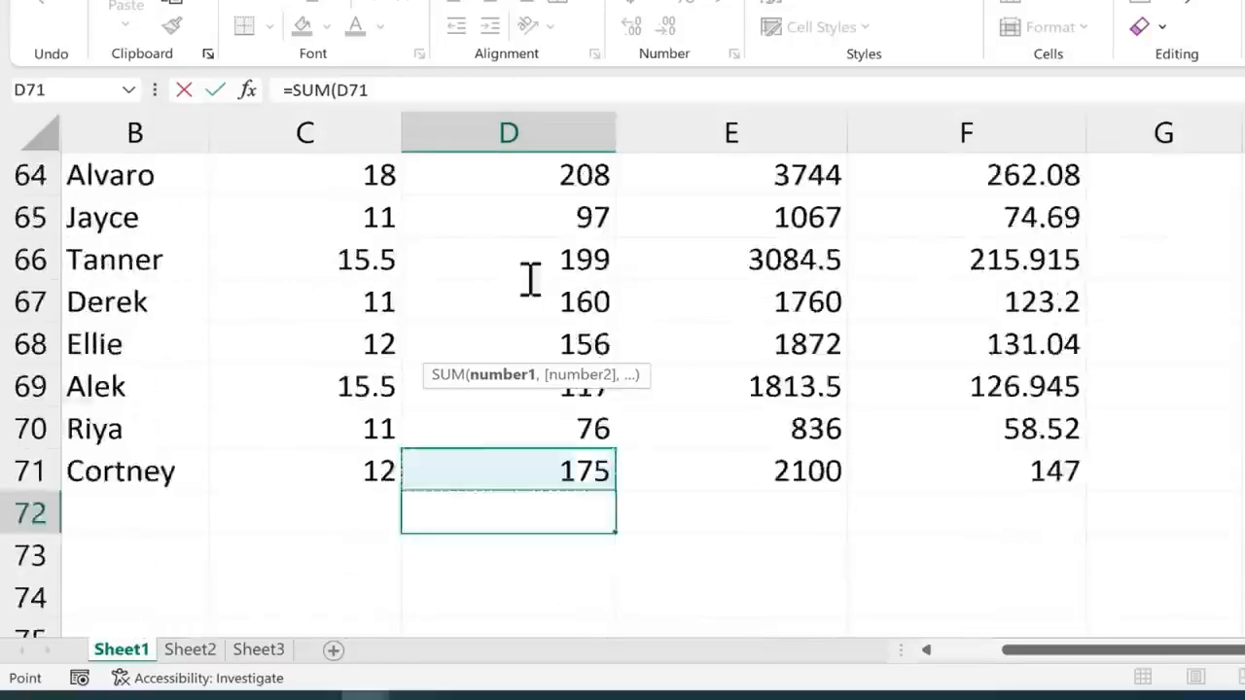
# Change the formula's D71 reference to the full range so it reads =SUM(D2:D71), enter it, and reselect cell D72
pyautogui.moveTo(558, 257); pyautogui.dragTo(516, 259)
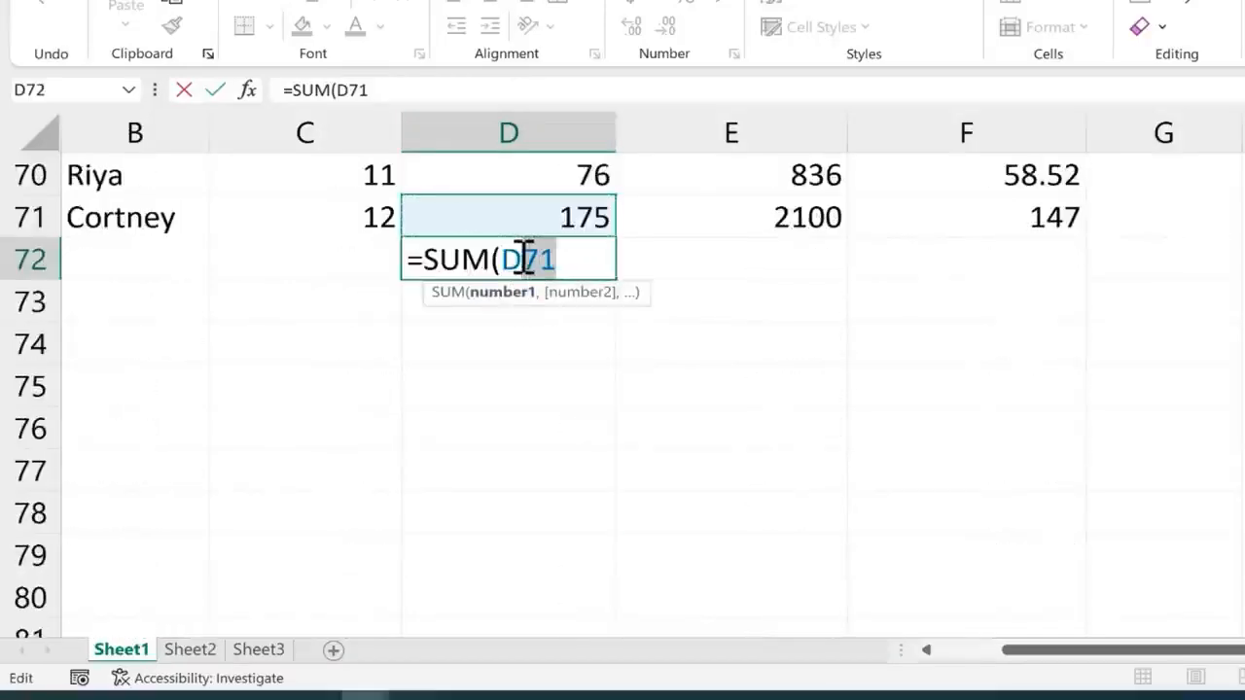
pyautogui.write('2')
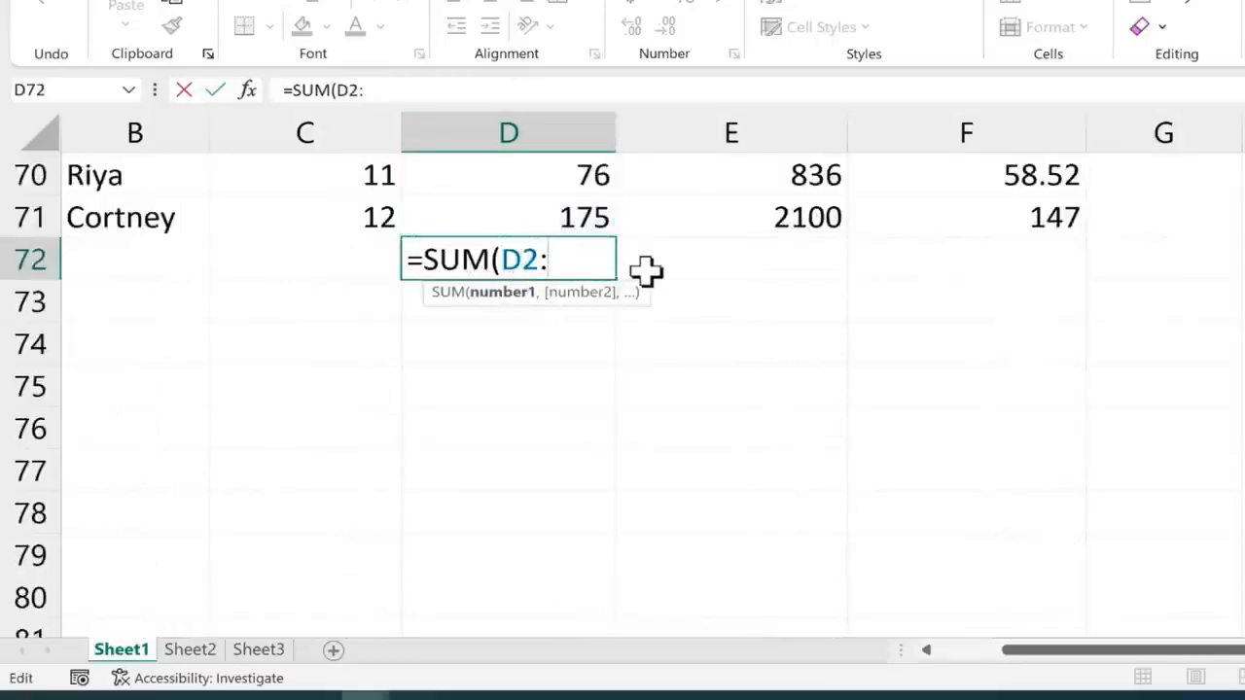
pyautogui.write(':d')
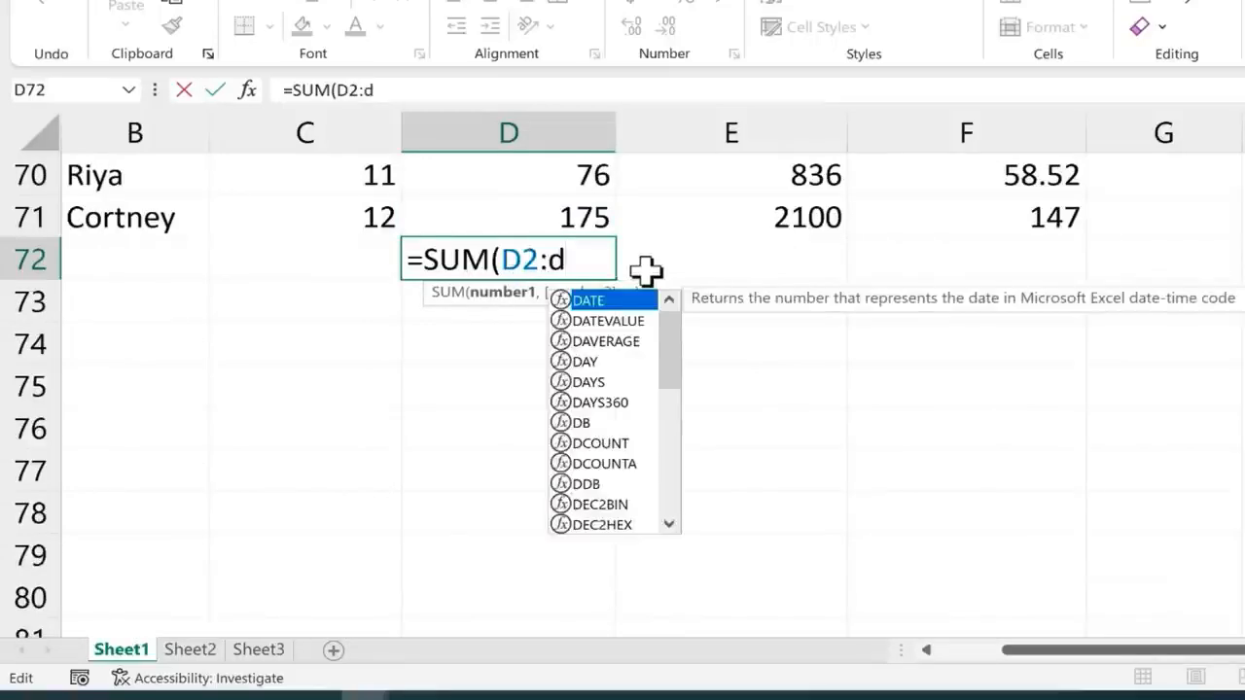
pyautogui.write('71)')
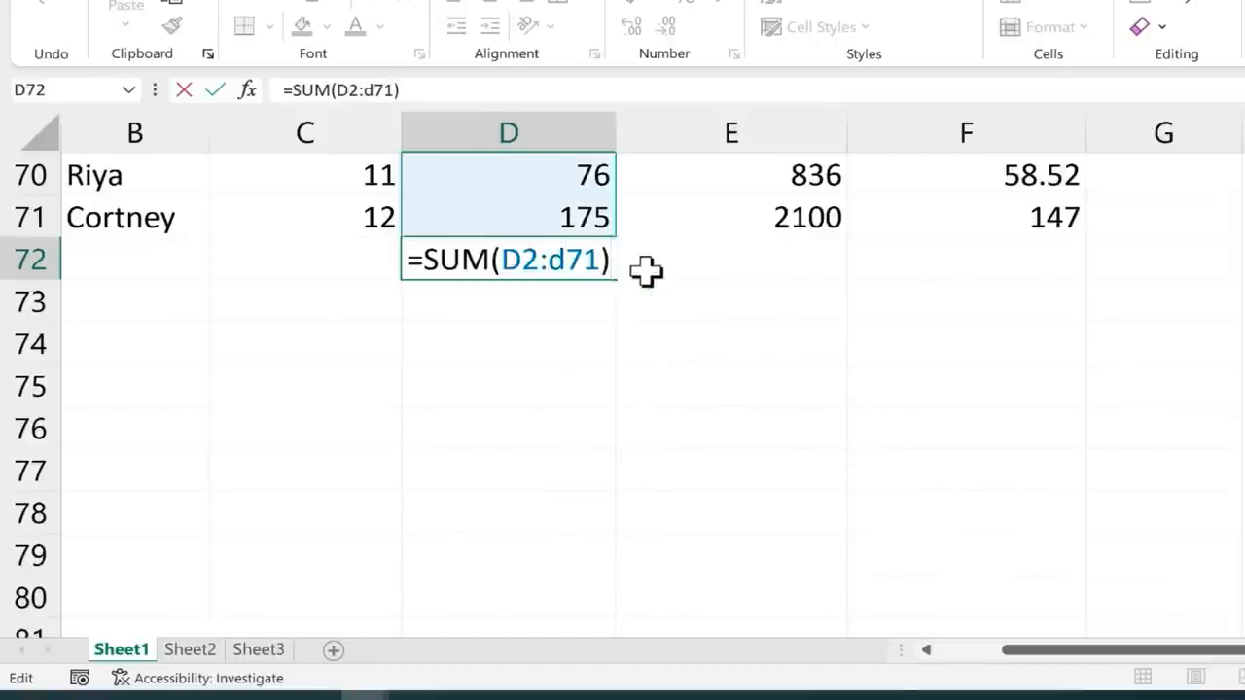
pyautogui.press('Return')
pyautogui.click(582, 256)
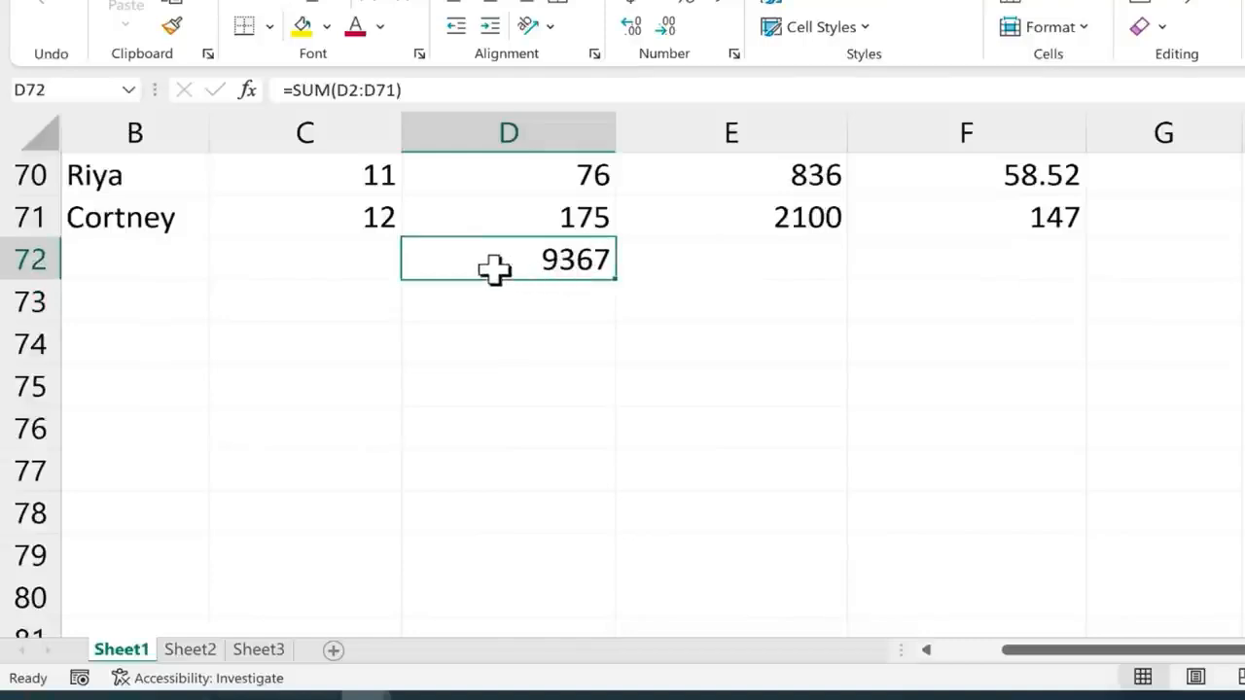
# Undo both SUM formulas entered in cell D72
pyautogui.press('Return')
pyautogui.hotkey('ctrl', 'z')
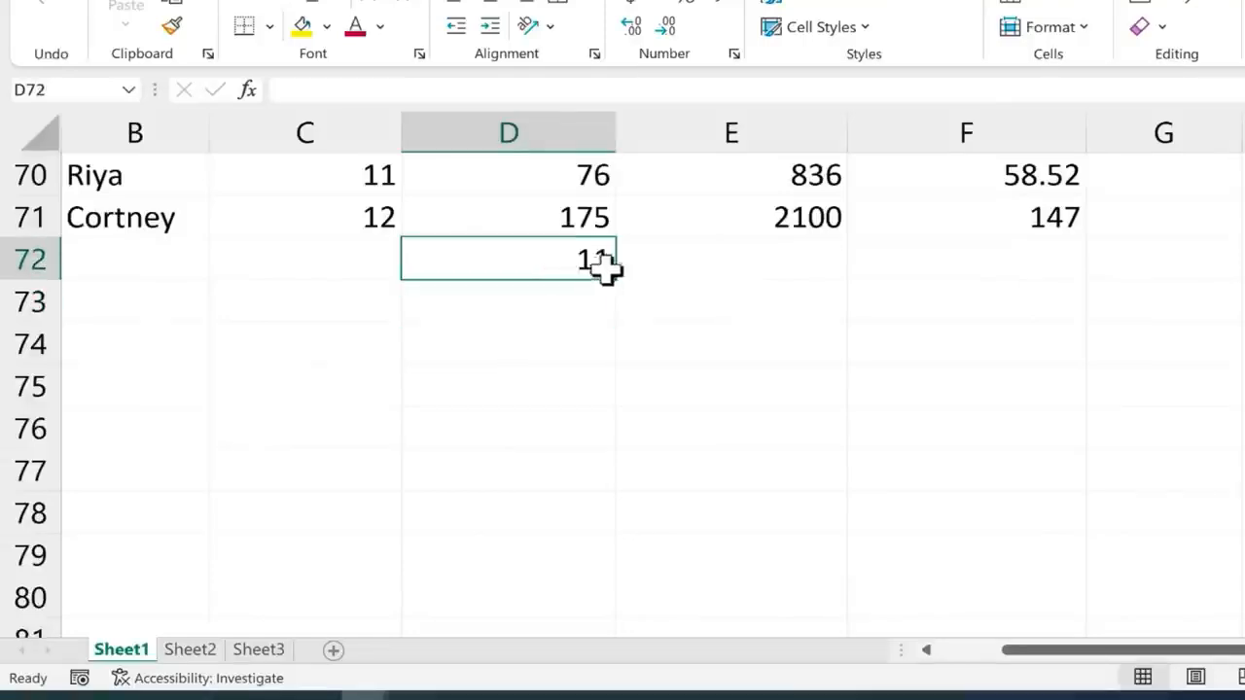
pyautogui.hotkey('ctrl', 'z')
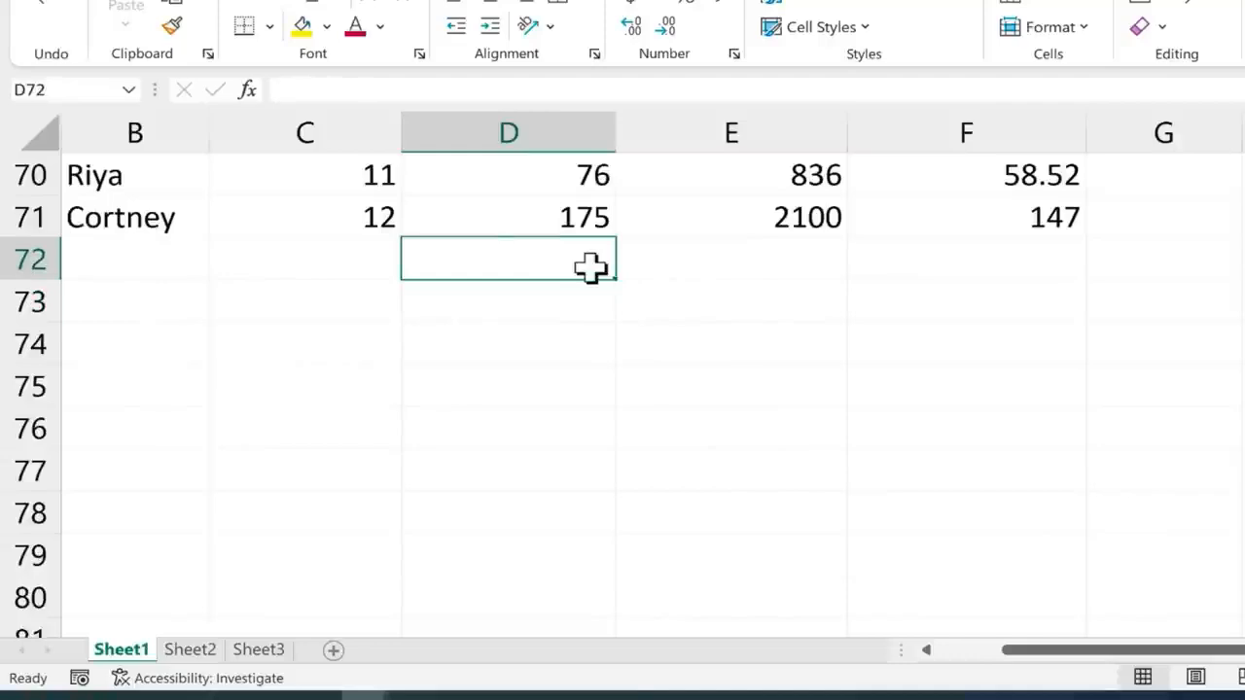
# Enter =SUM(D2:D71) in cell D72 by selecting the Hours Worked values as the range, and reselect the cell to check its formula
pyautogui.doubleClick(590, 268)
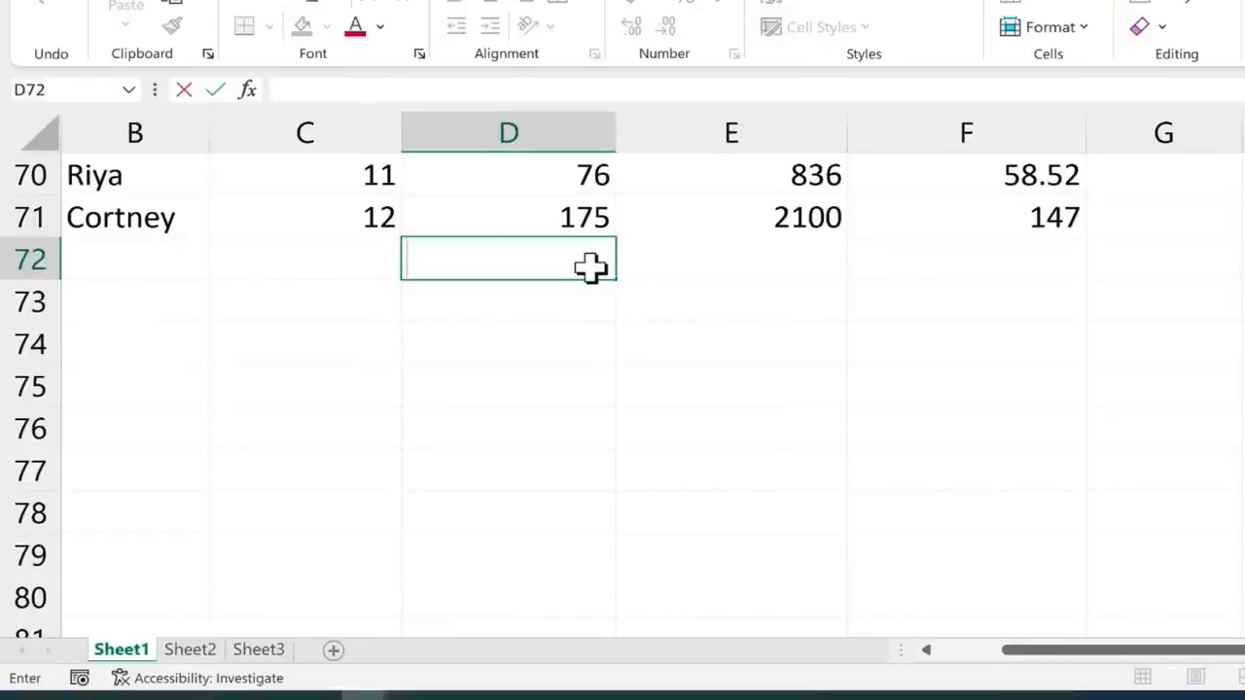
pyautogui.write('=')
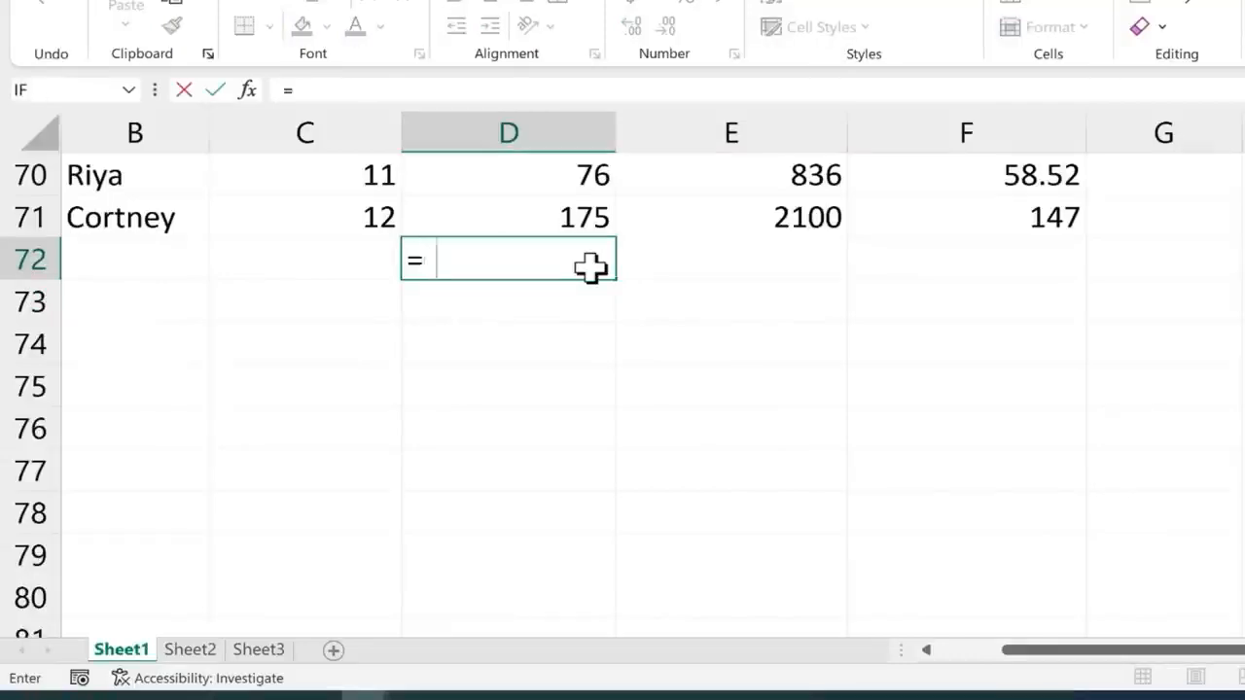
pyautogui.write('sum(')
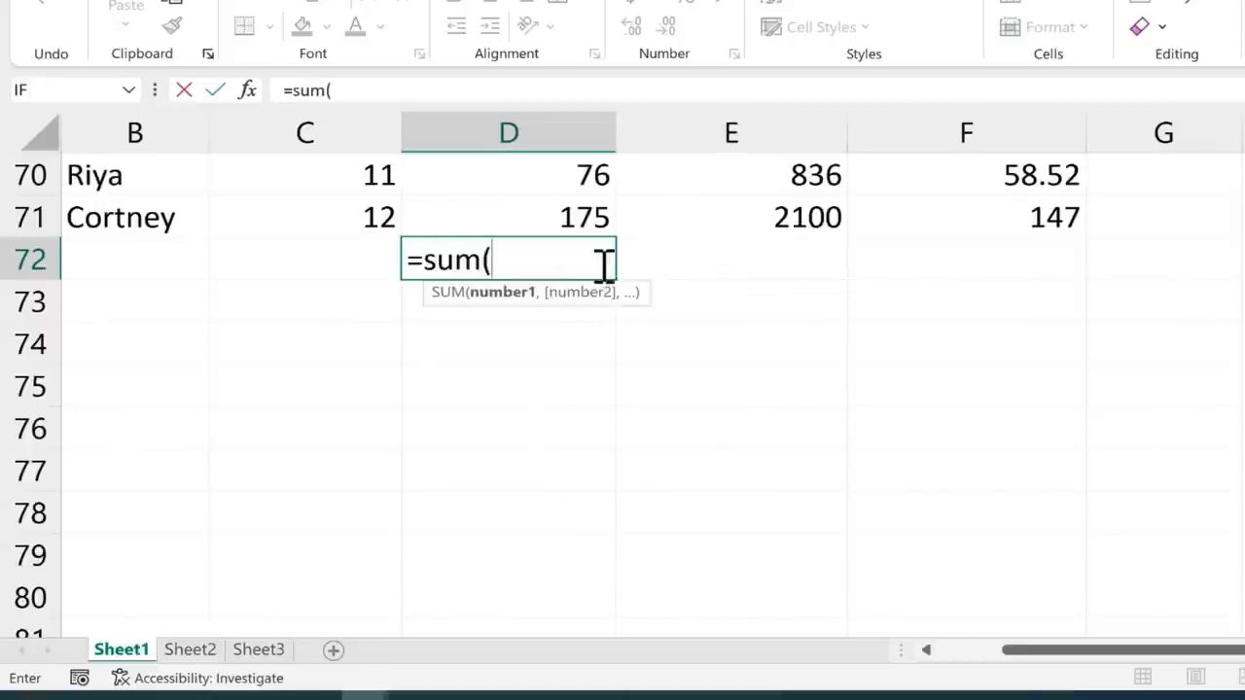
pyautogui.moveTo(528, 214); pyautogui.dragTo(551, 236)
pyautogui.scroll(-6, 550, 248)
pyautogui.scroll(-18, 550, 270)
pyautogui.scroll(4, 594, 330)
pyautogui.scroll(-3, 600, 320)
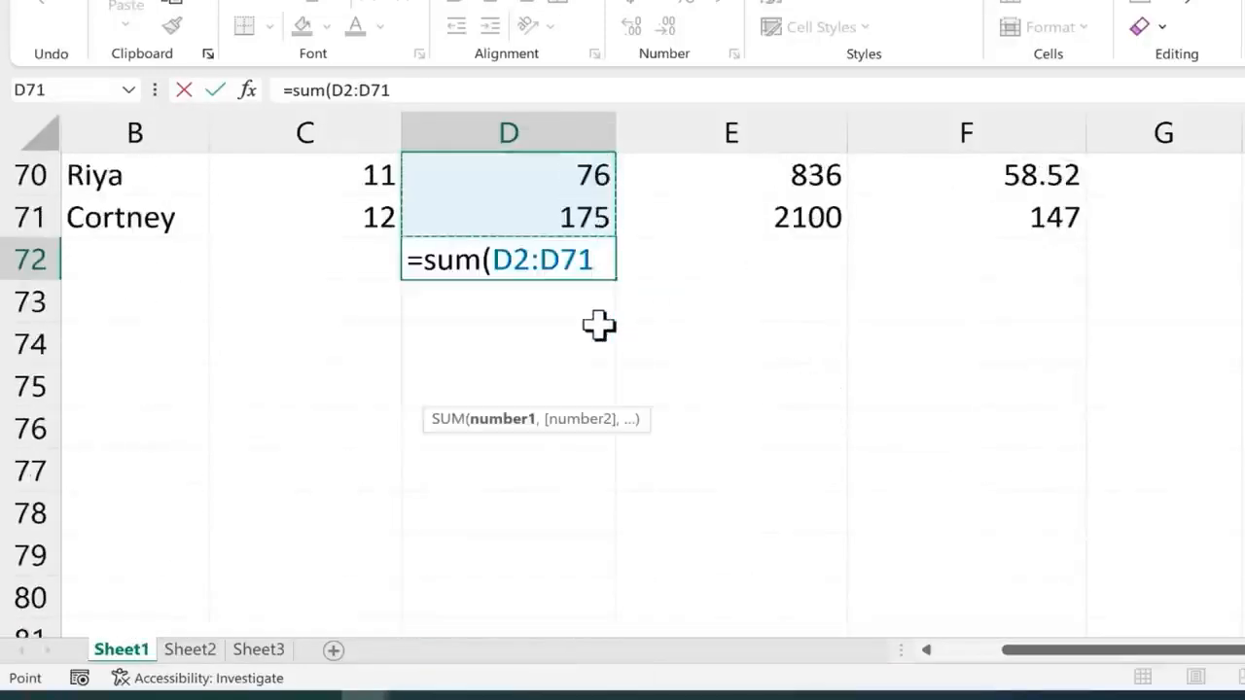
pyautogui.press('Return')
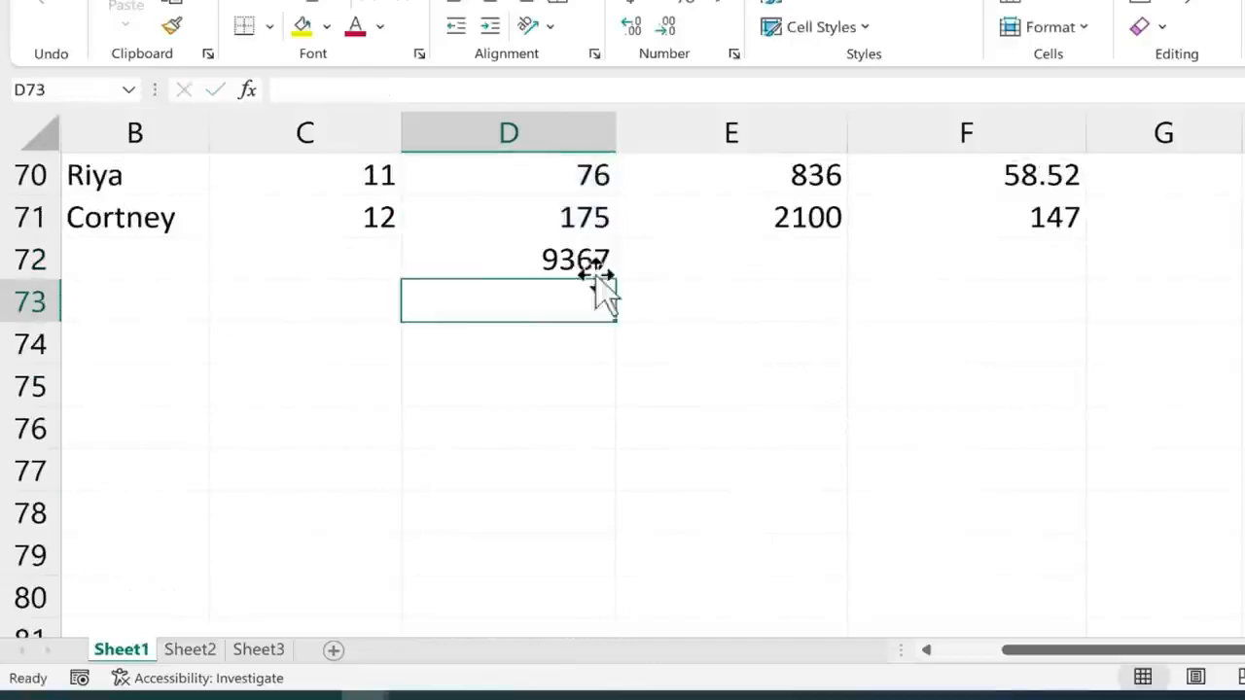
pyautogui.click(582, 261)
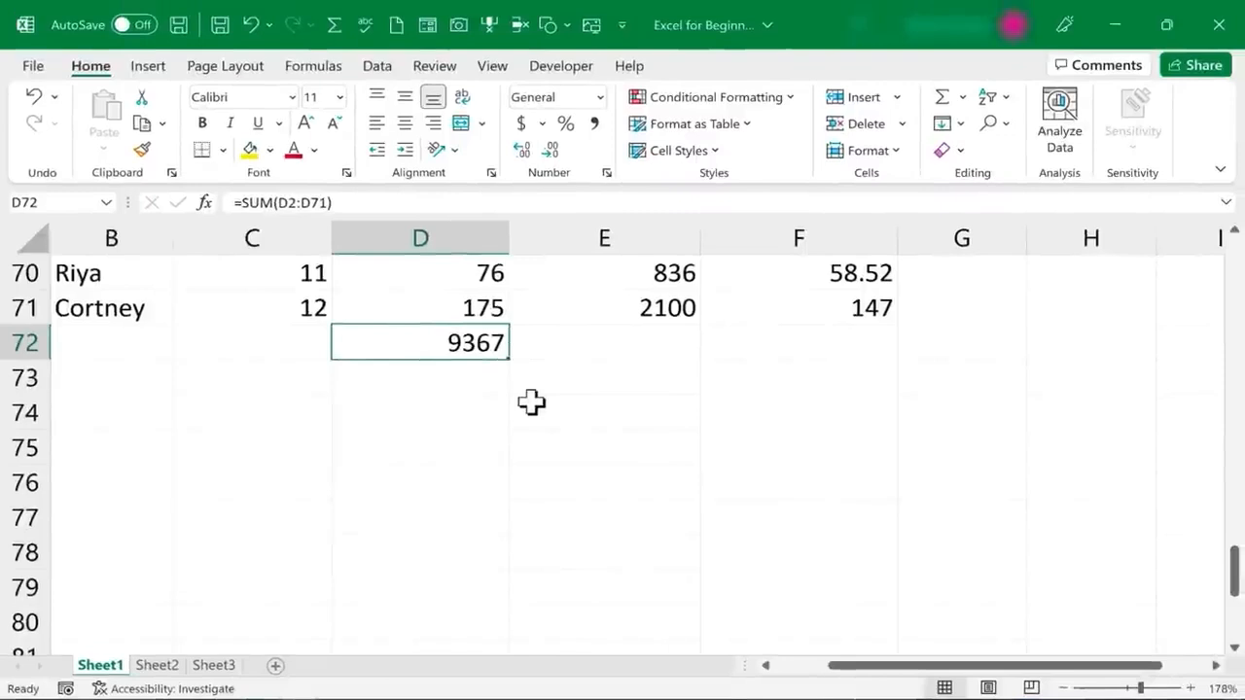
# Clear cell D72 and total the Hours Worked column there again with AutoSum over D2:D71
pyautogui.press('BackSpace')
pyautogui.click(458, 341)
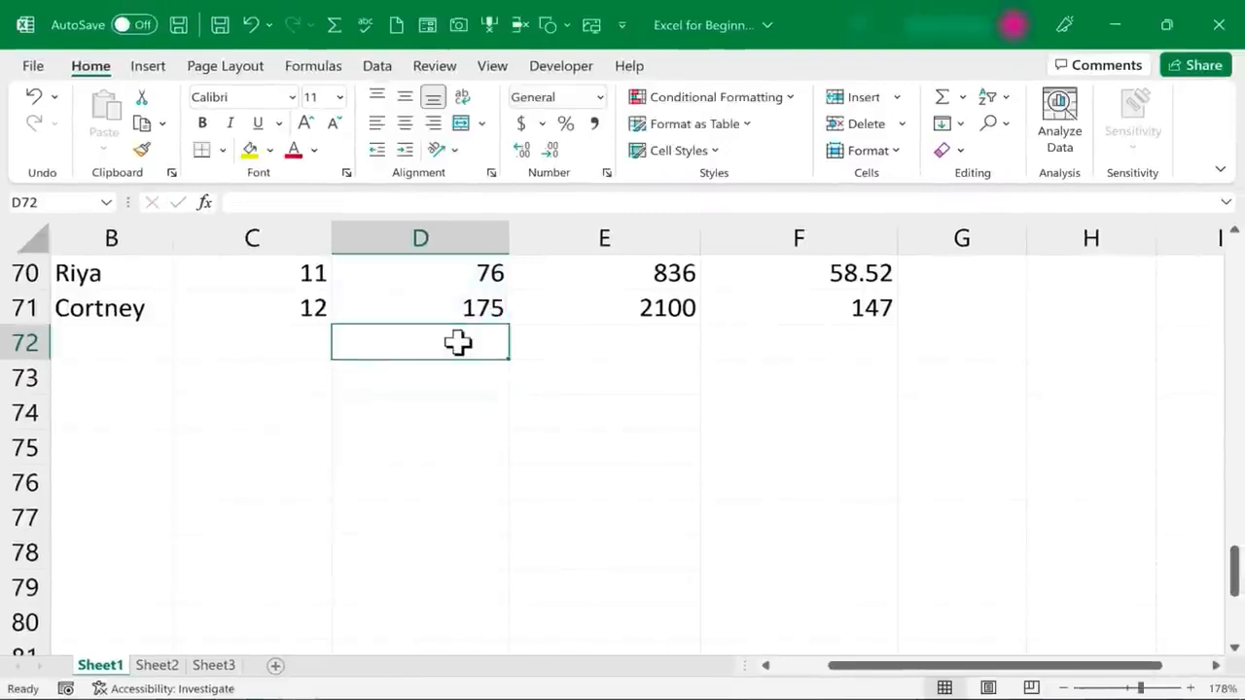
pyautogui.click(475, 410)
pyautogui.click(472, 347)
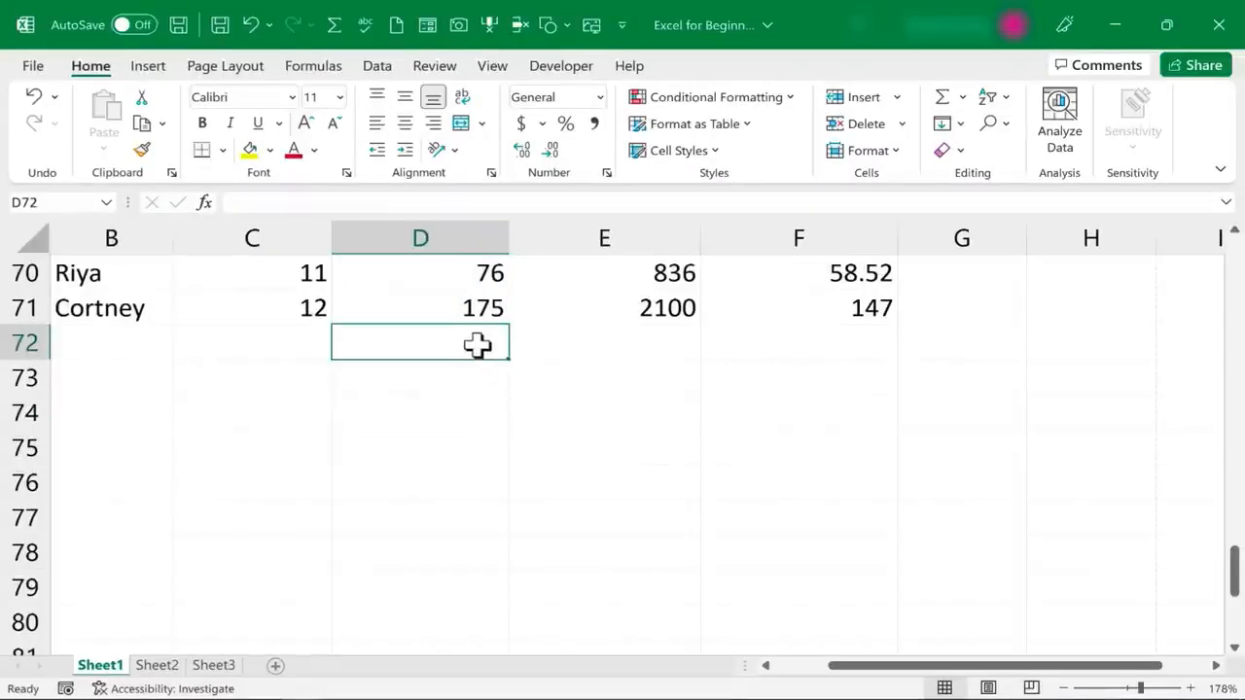
pyautogui.scroll(20, 542, 370)
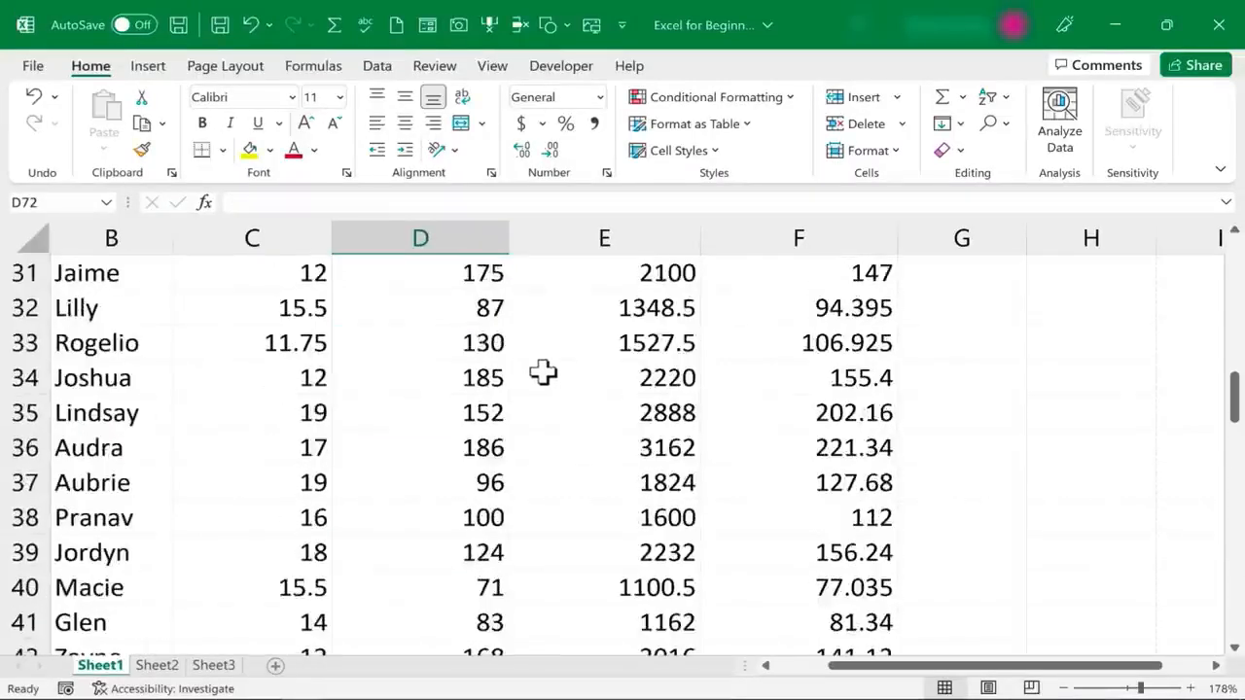
pyautogui.hotkey('ctrl', 'BackSpace')
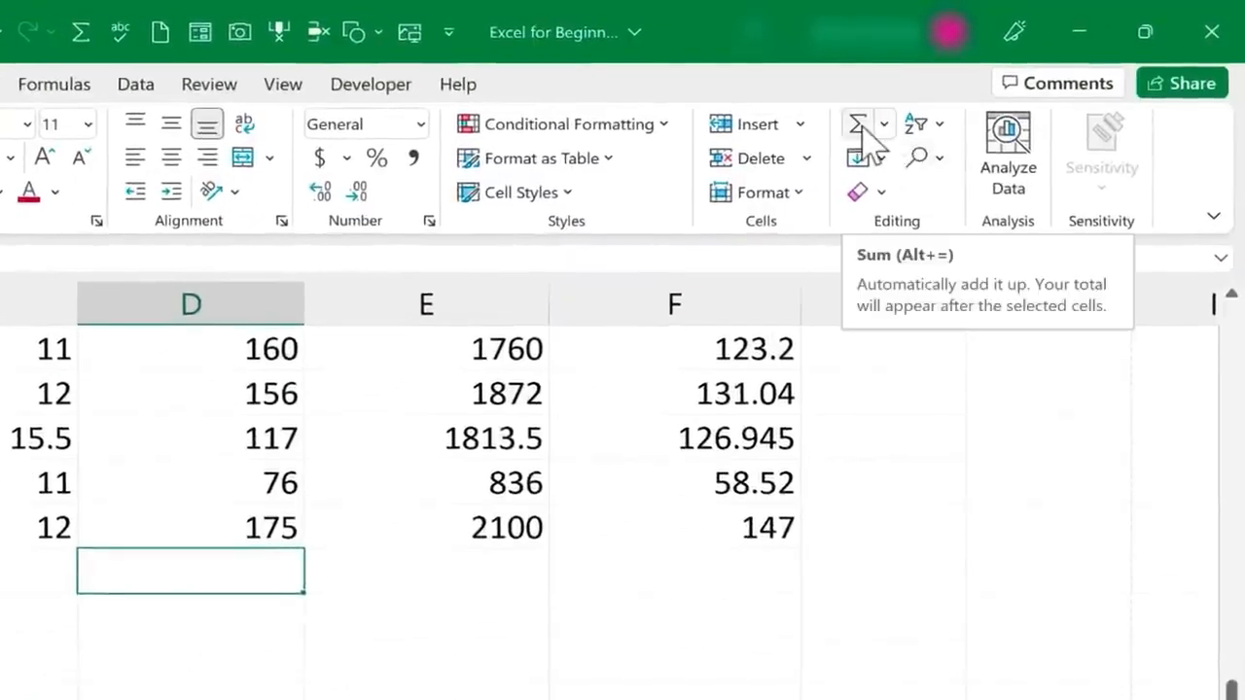
pyautogui.click(860, 128)
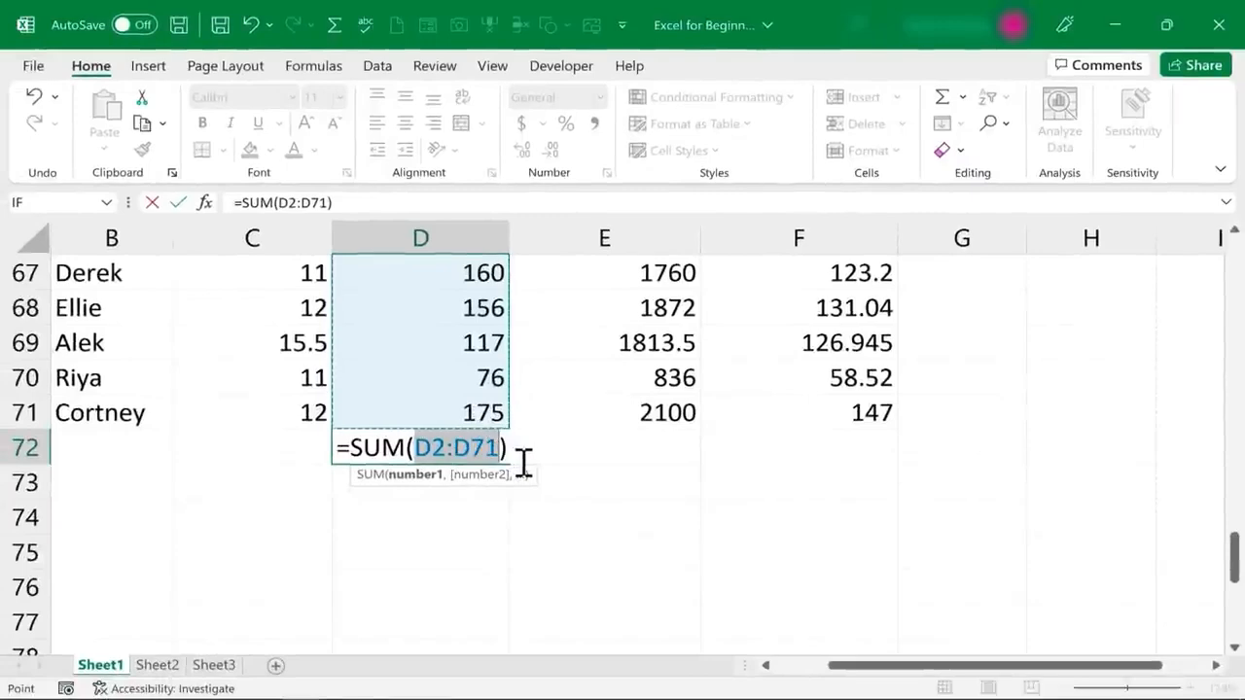
pyautogui.press('Return')
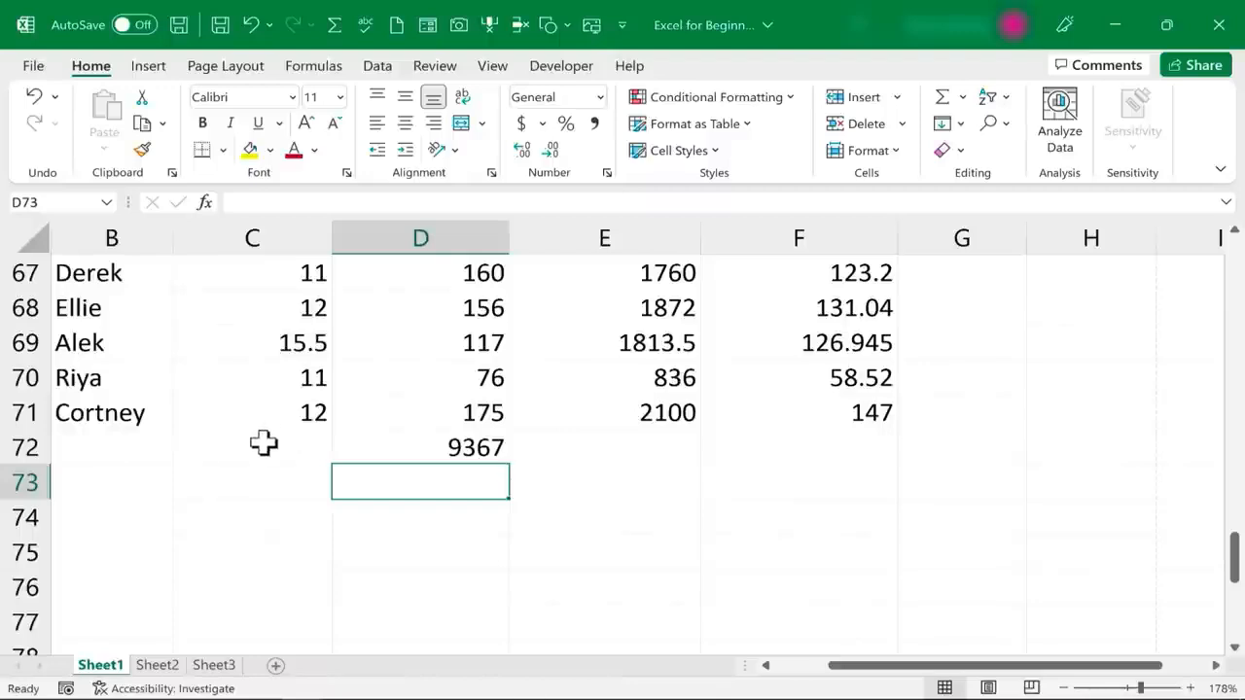
# Label cell C72 "Totals:" and format the label as bold and right-aligned
pyautogui.click(263, 443)
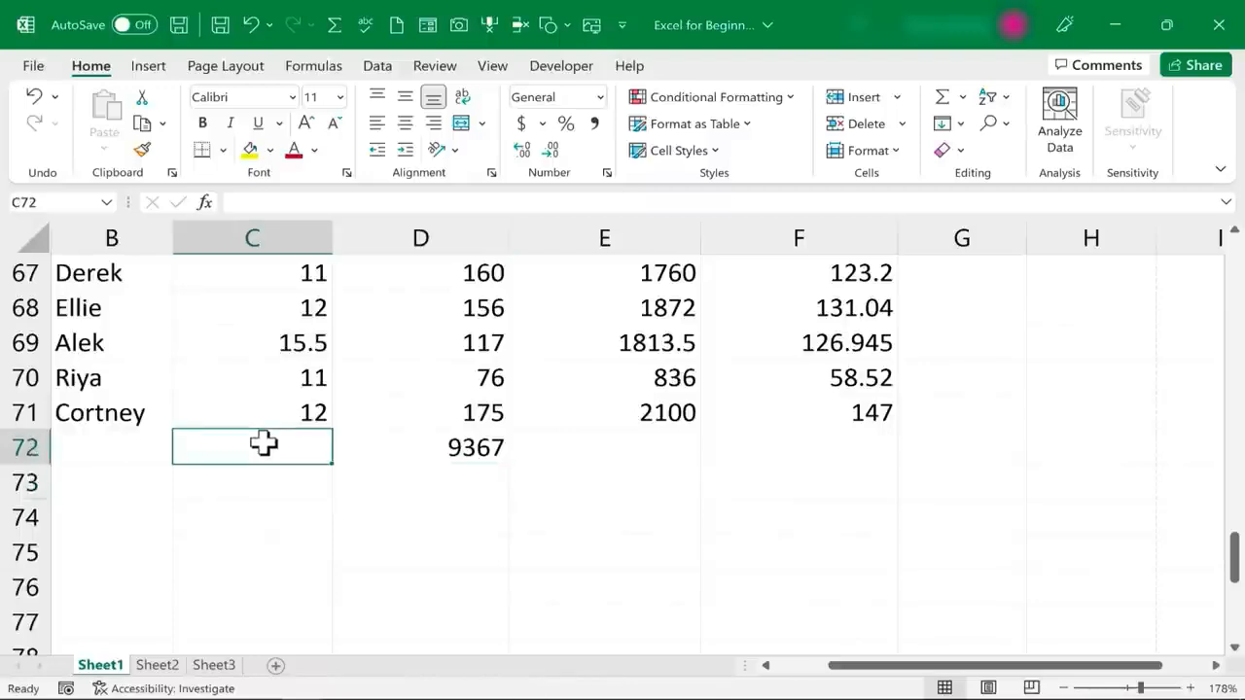
pyautogui.write('Tot')
pyautogui.press('Return')
pyautogui.press('Return')
pyautogui.click(244, 442)
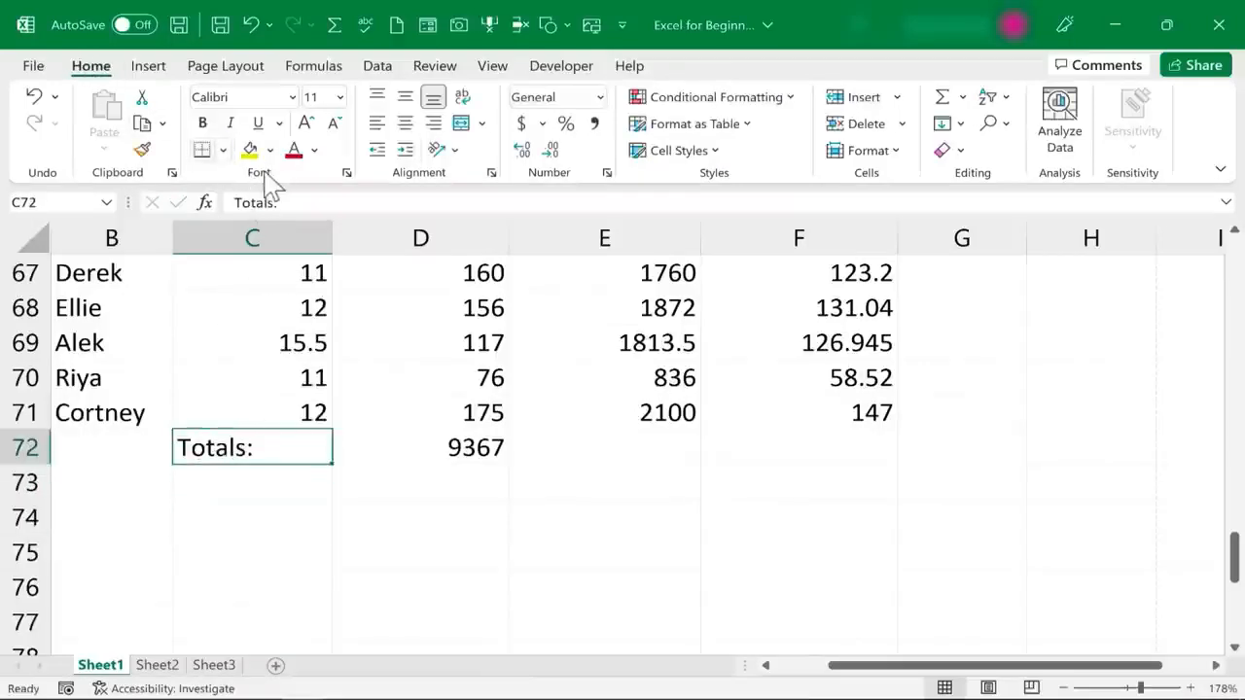
pyautogui.click(208, 122)
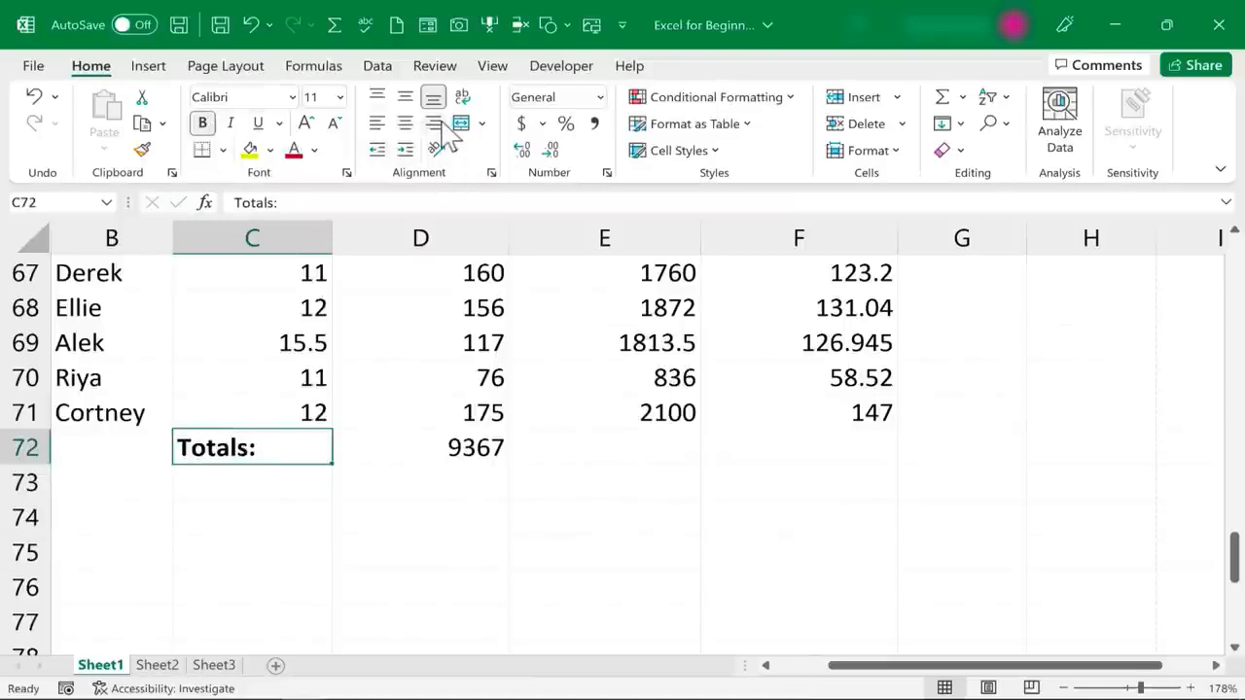
pyautogui.click(437, 123)
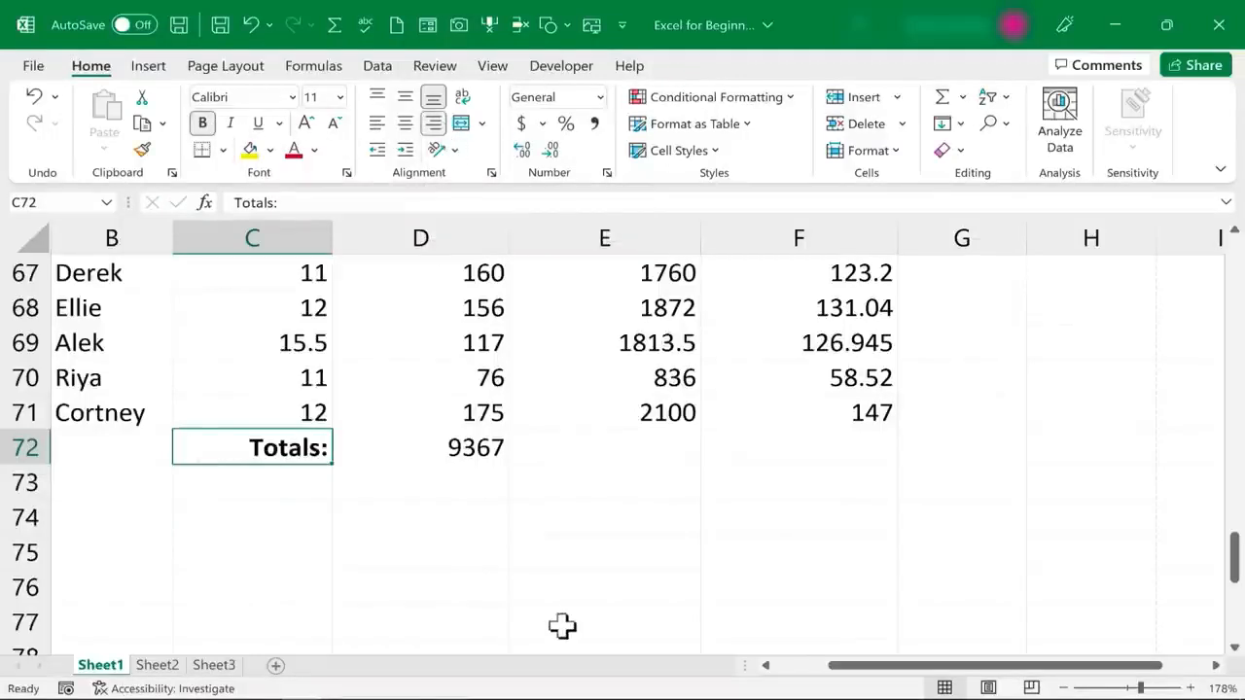
# Fill the total formula from D72 across to E72, and compare the ranges that the two formulas reference
pyautogui.click(588, 517)
pyautogui.scroll(-1, 603, 428)
pyautogui.click(618, 347)
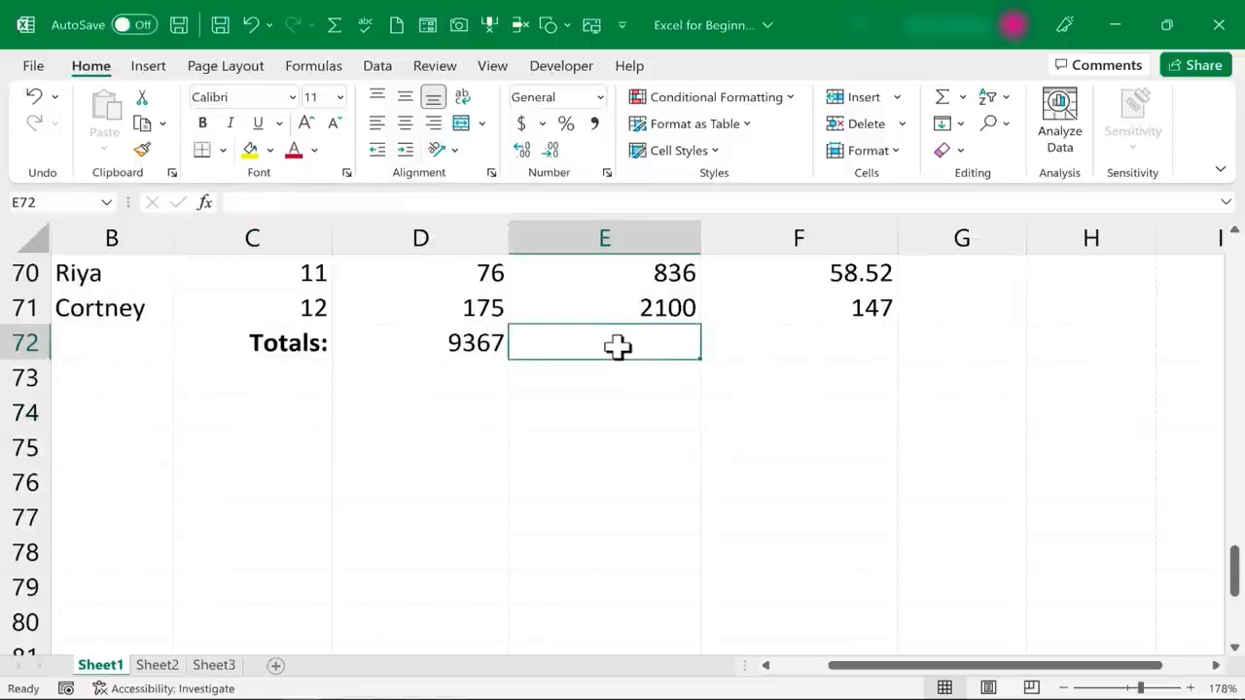
pyautogui.scroll(2, 670, 415)
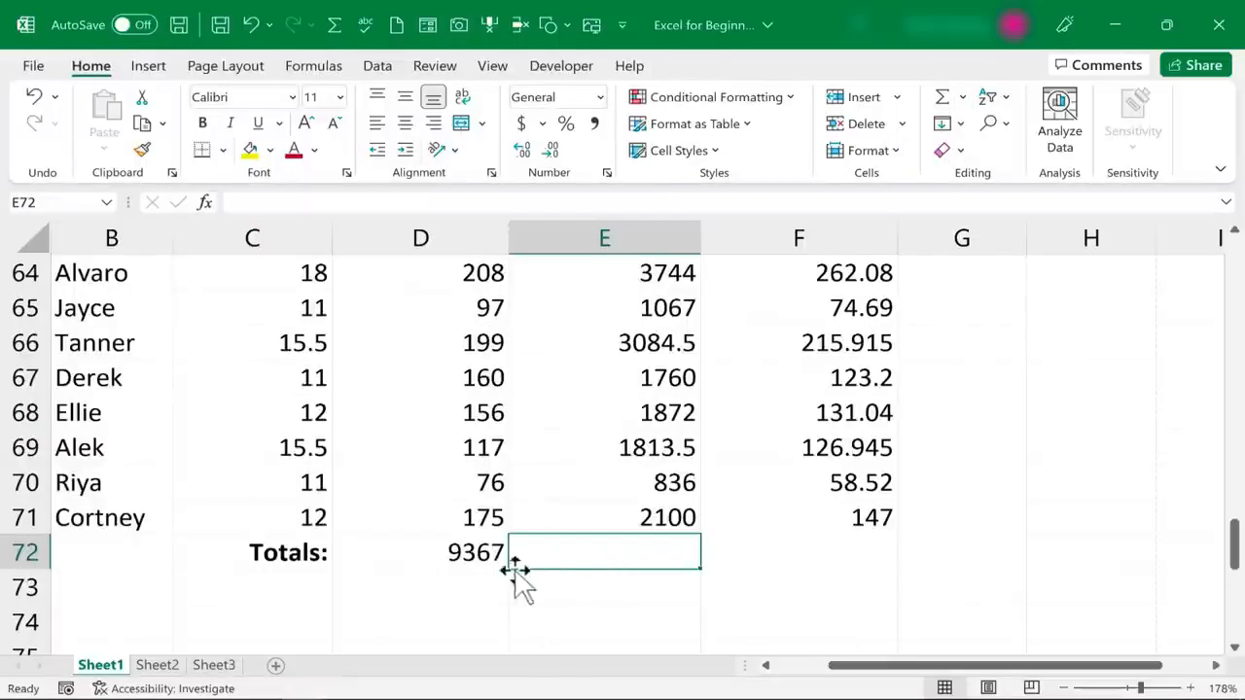
pyautogui.click(479, 557)
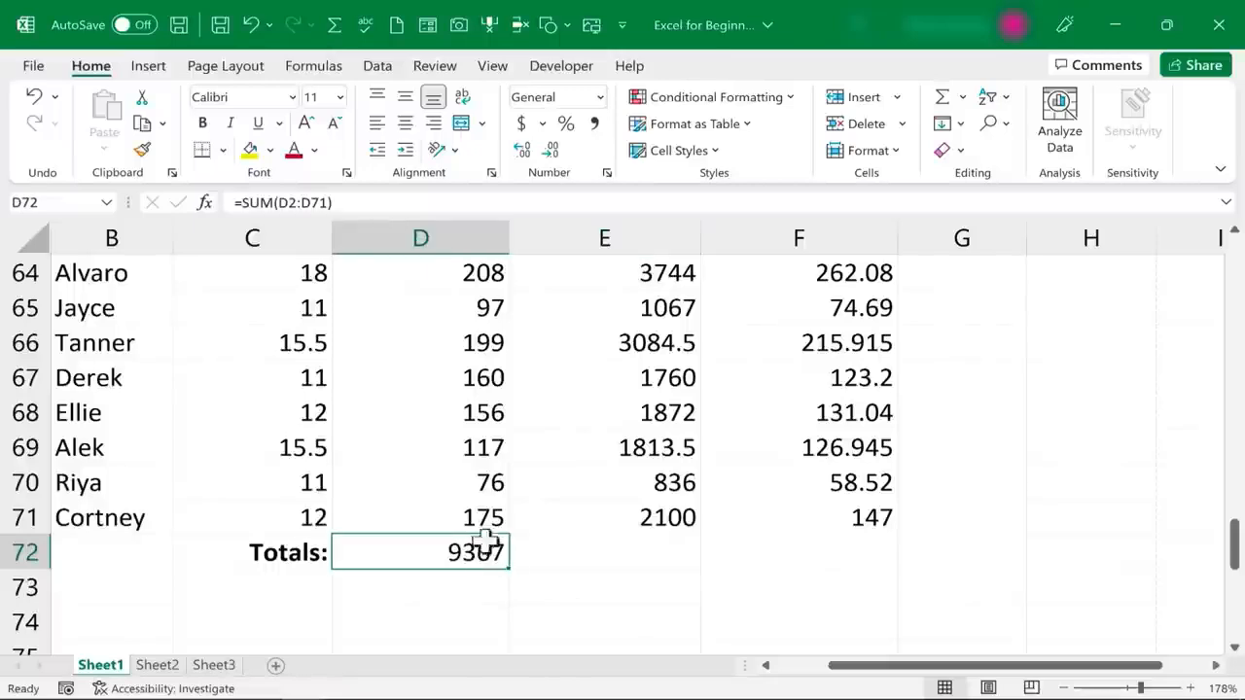
pyautogui.moveTo(506, 573); pyautogui.dragTo(679, 575)
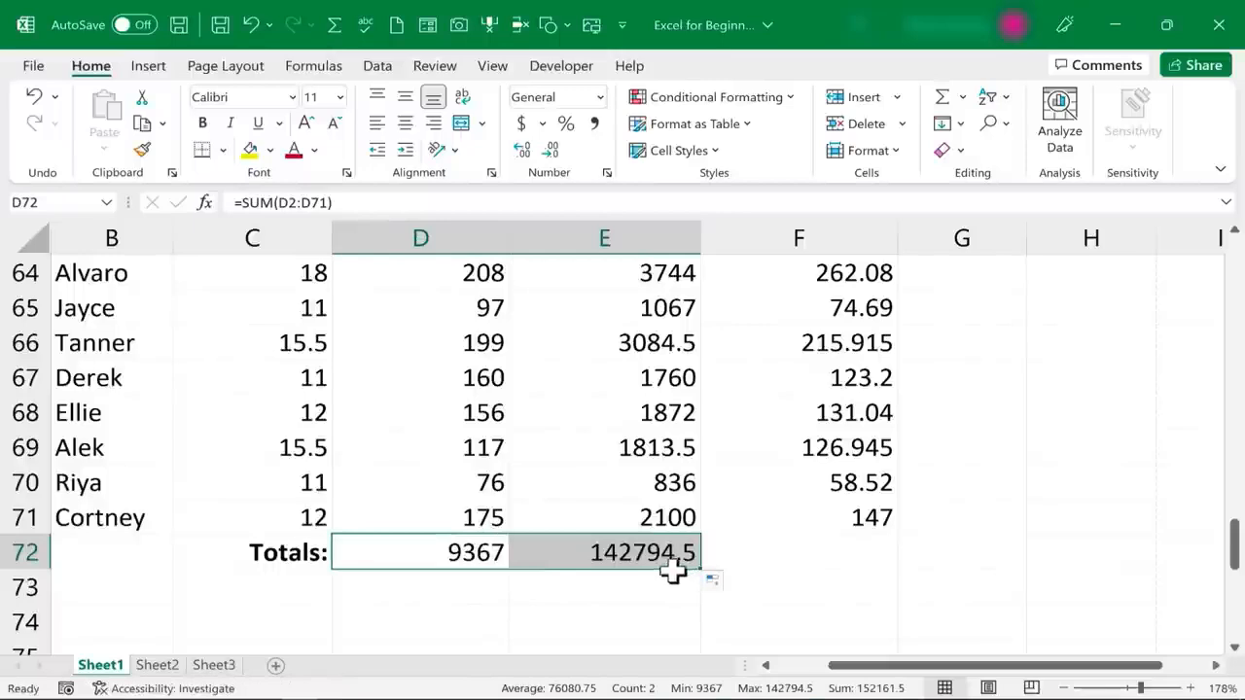
pyautogui.doubleClick(647, 554)
pyautogui.click(493, 552)
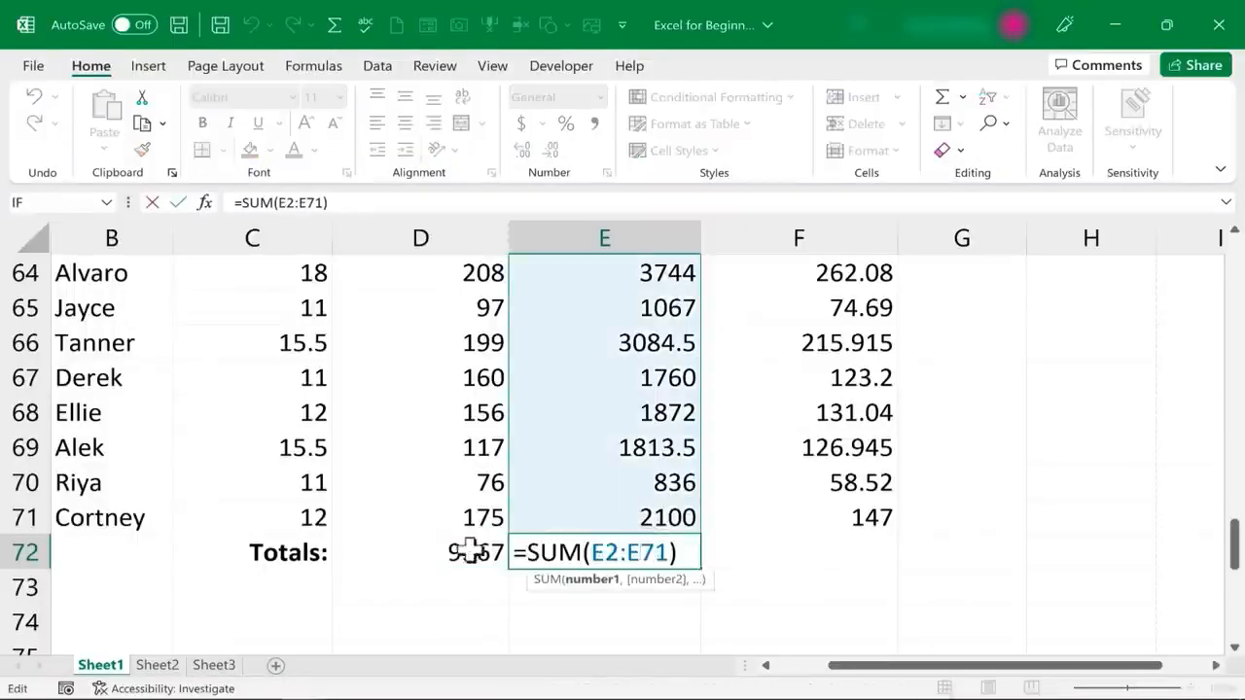
pyautogui.doubleClick(425, 550)
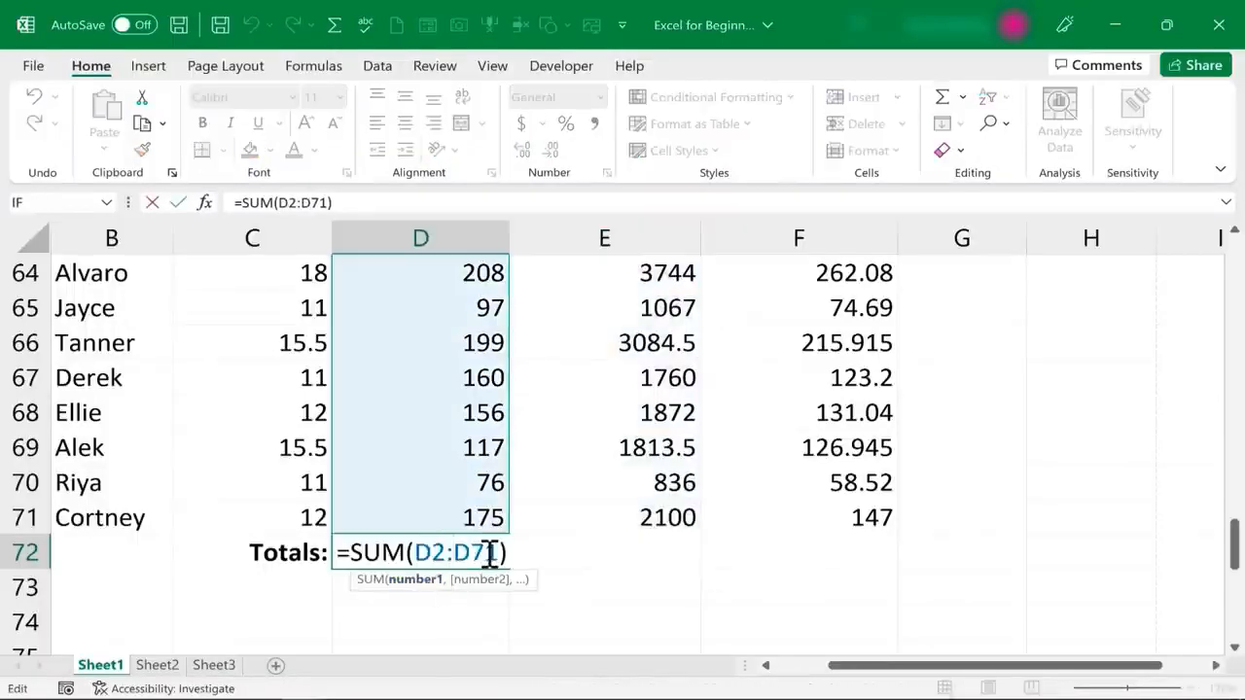
pyautogui.press('Escape')
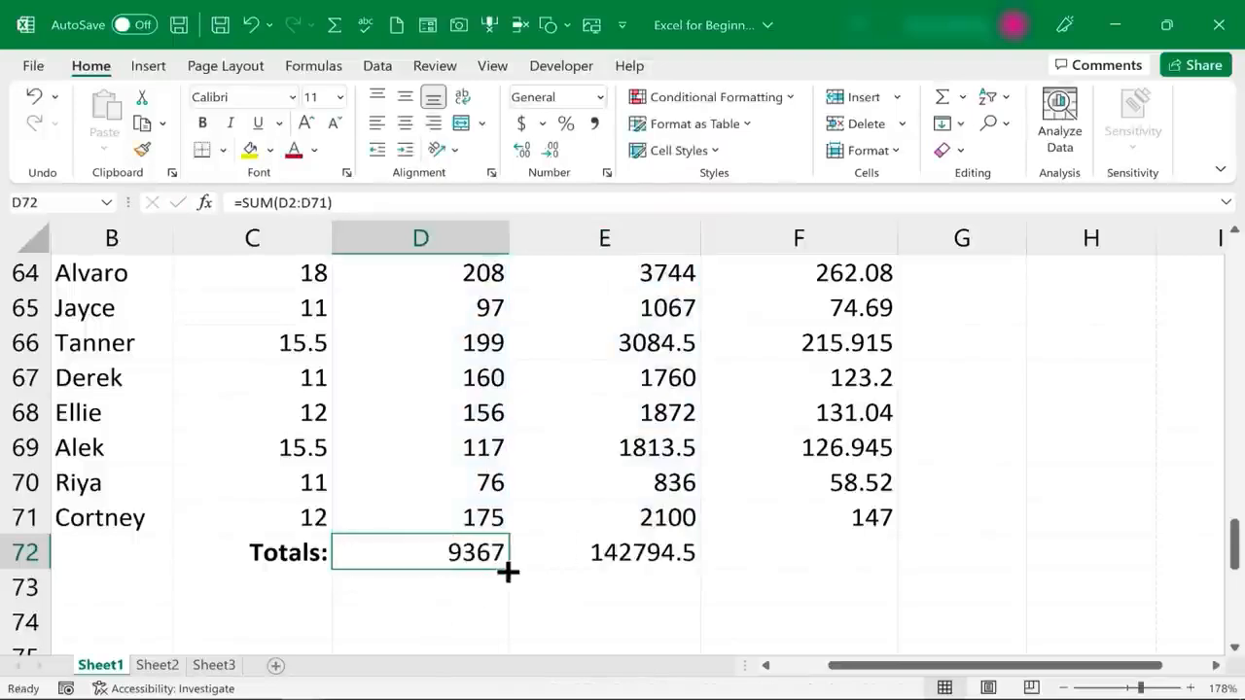
pyautogui.doubleClick(678, 564)
pyautogui.press('Escape')
# Copy the Totals label to cell C73 and change the copied text to "Average:"
pyautogui.click(295, 562)
pyautogui.hotkey('ctrl', 'c')
pyautogui.click(298, 581)
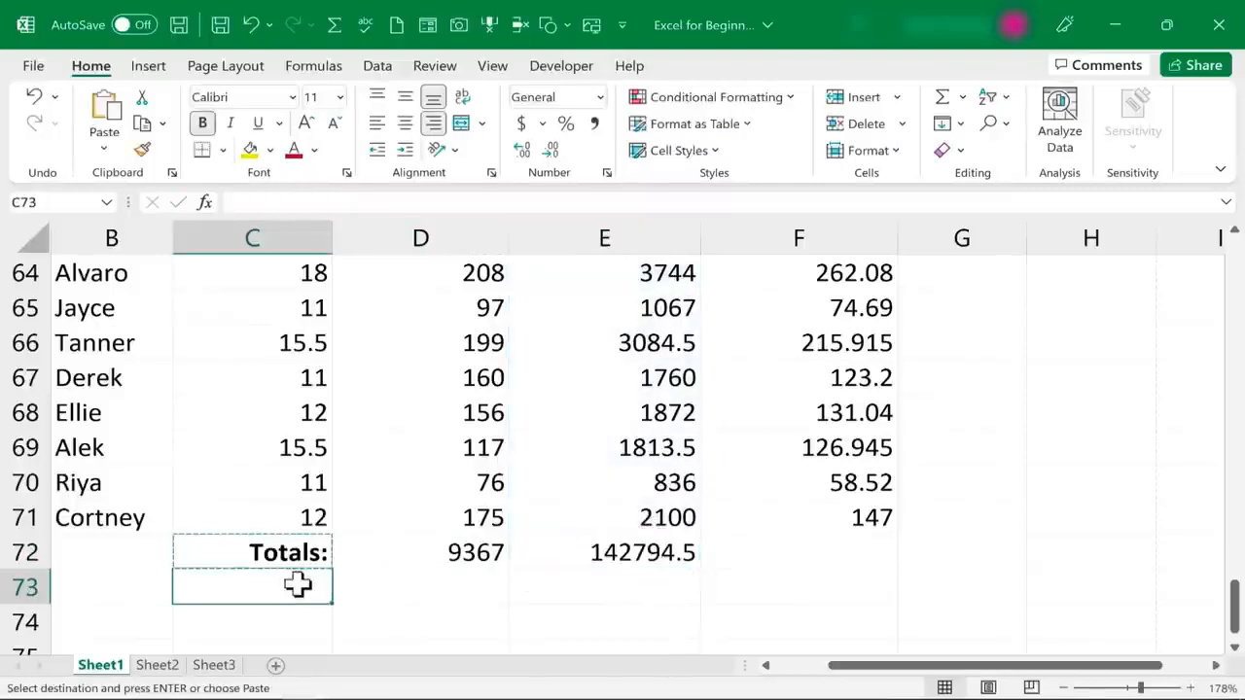
pyautogui.hotkey('ctrl', 'v')
pyautogui.doubleClick(310, 588)
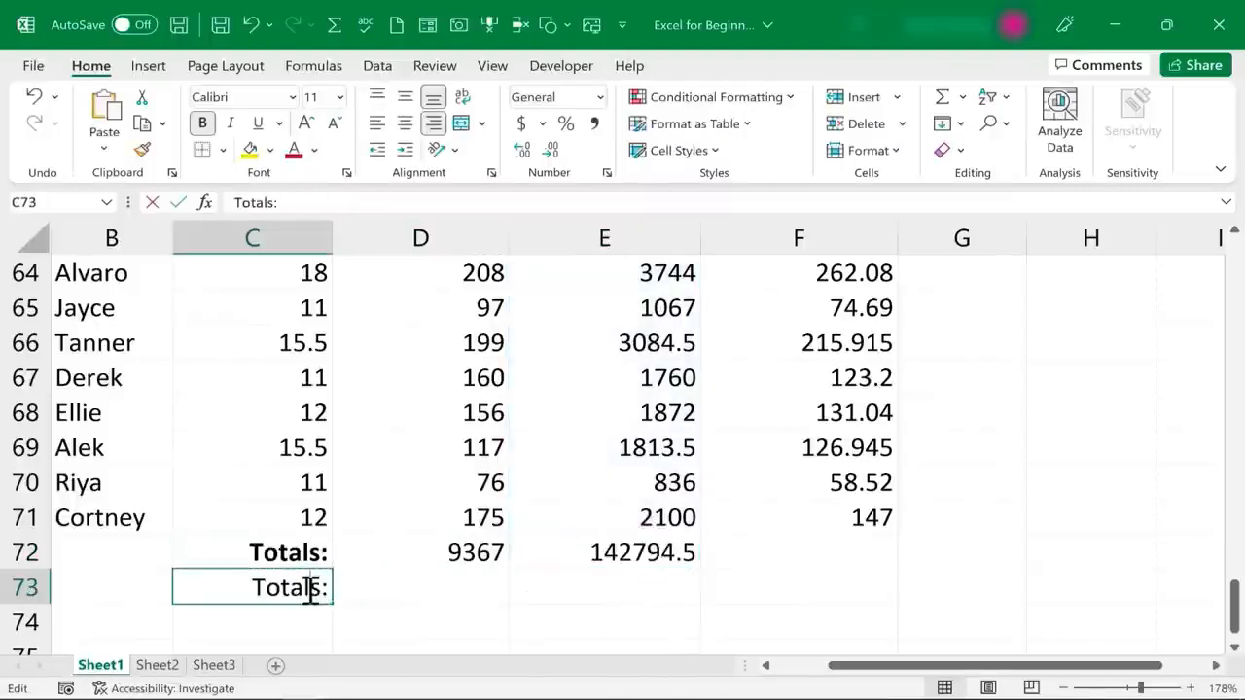
pyautogui.doubleClick(310, 587)
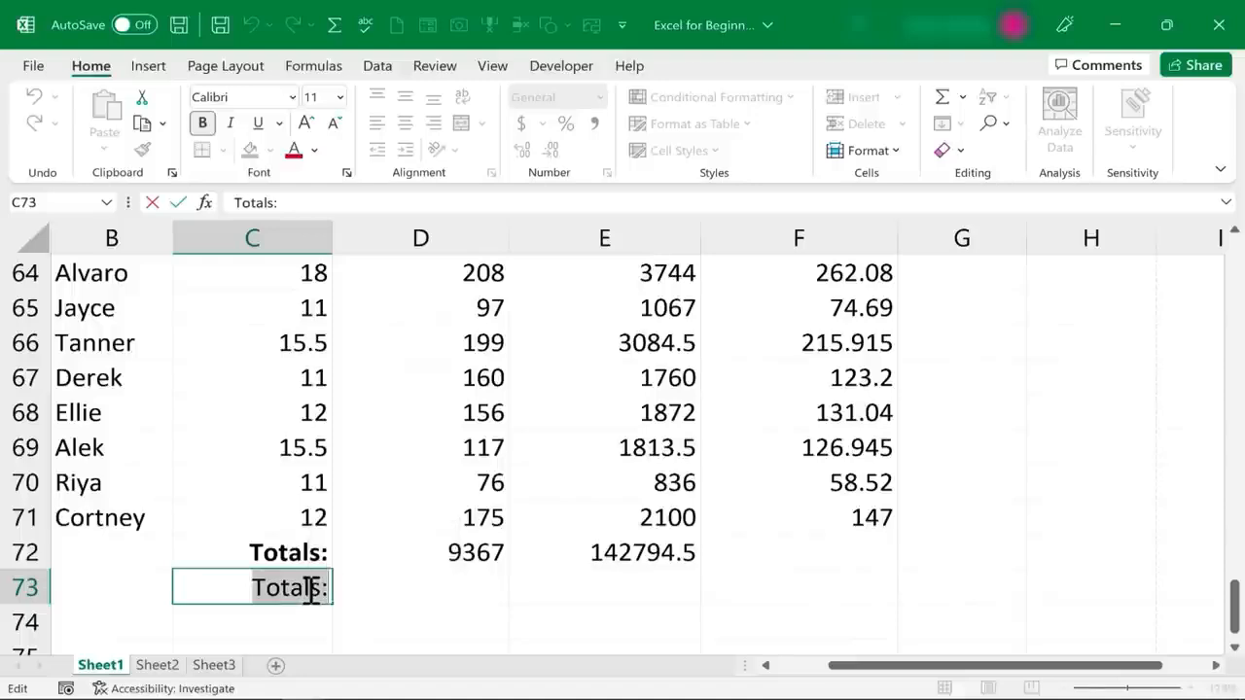
pyautogui.press('BackSpace')
pyautogui.write('Average:')
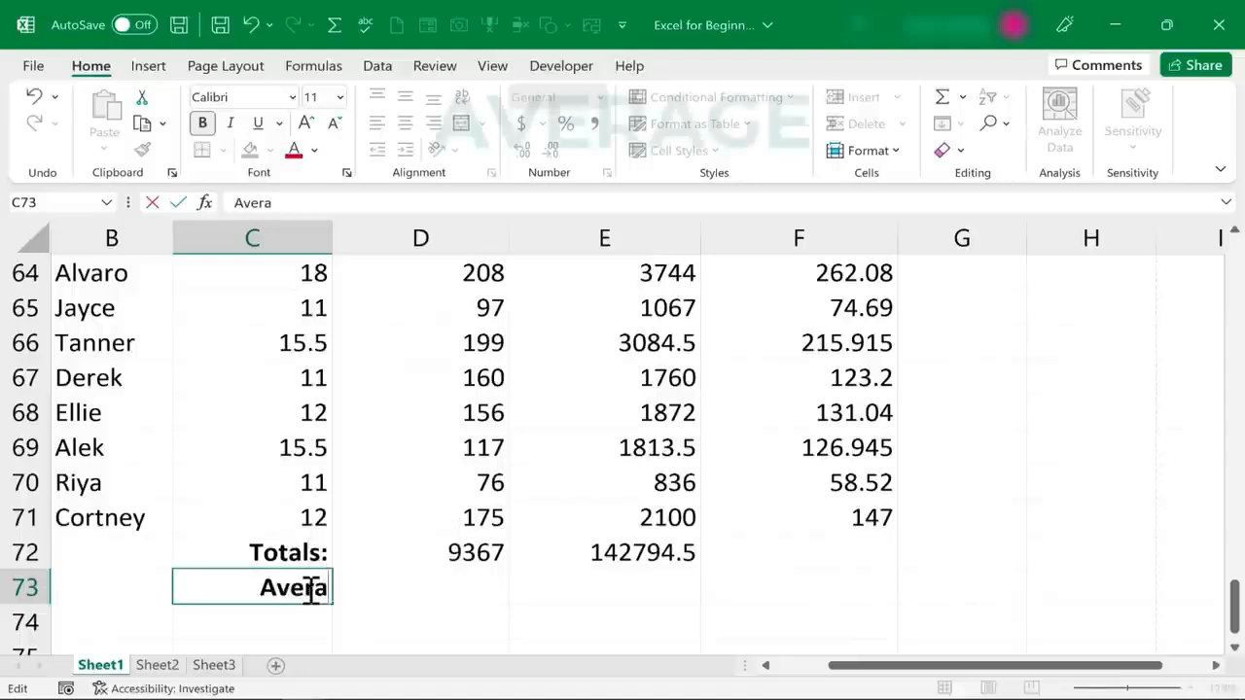
pyautogui.press('Tab')
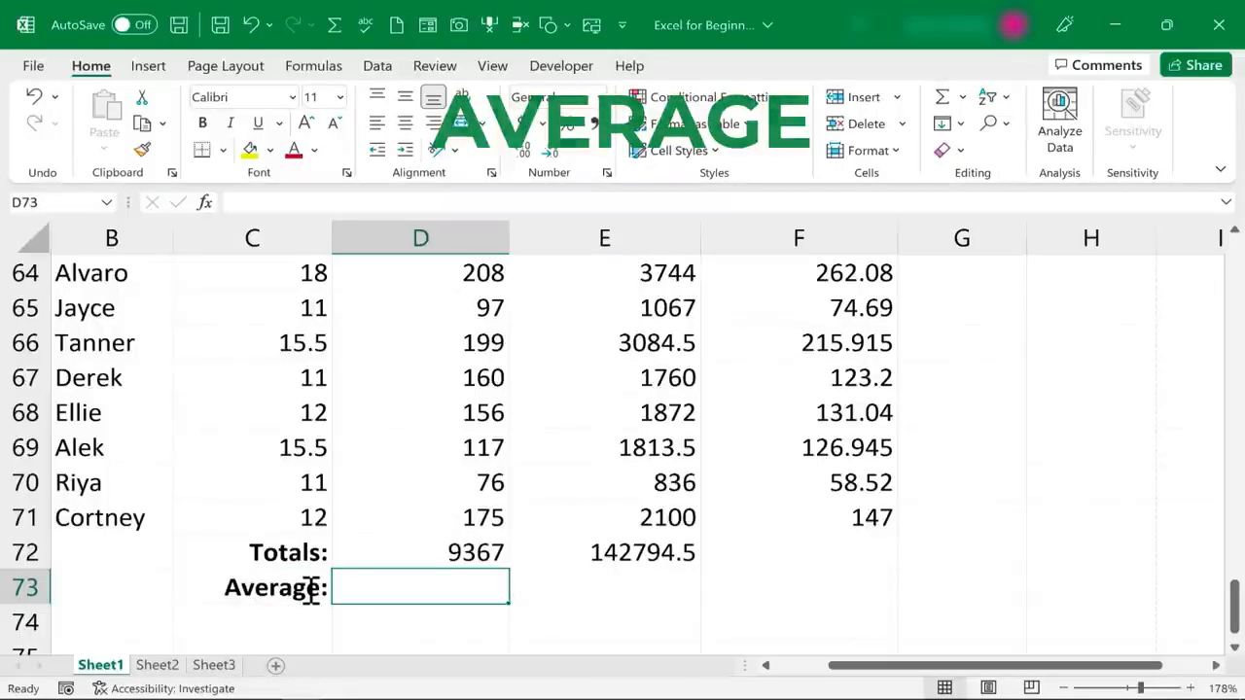
# Enter an AVERAGE formula over D2:D71 in cell D73 for the Hours Worked column
pyautogui.write('=')
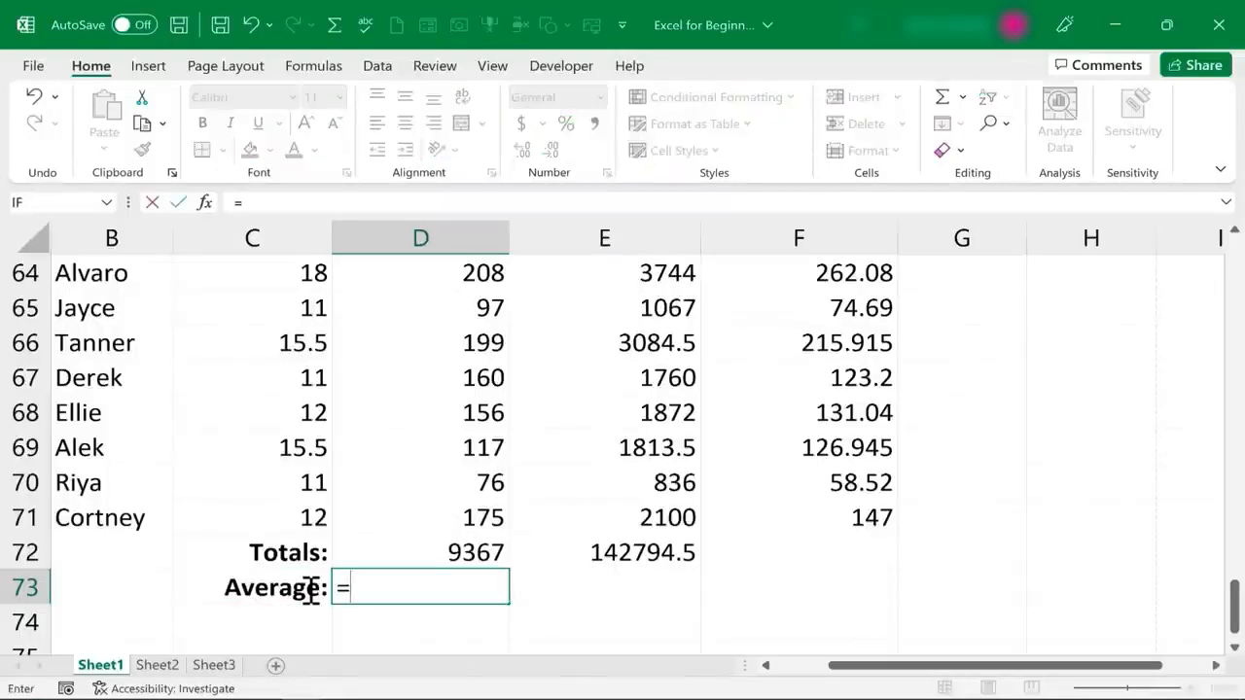
pyautogui.write('average')
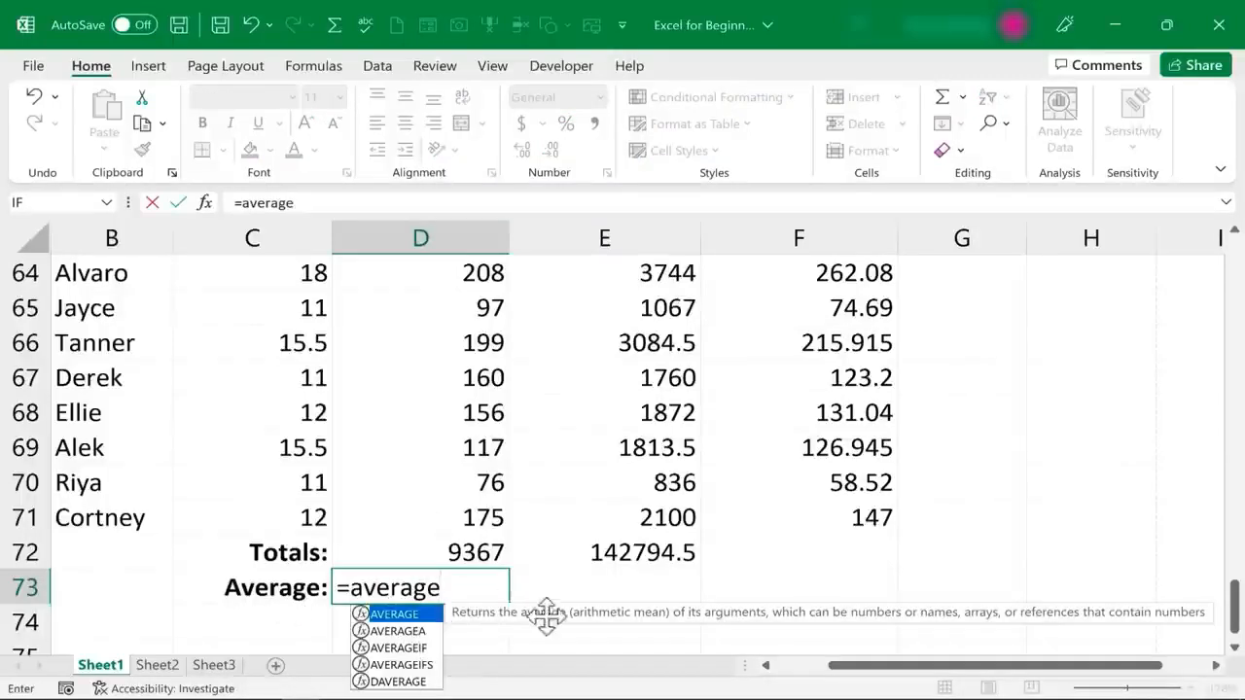
pyautogui.click(407, 649)
pyautogui.click(413, 666)
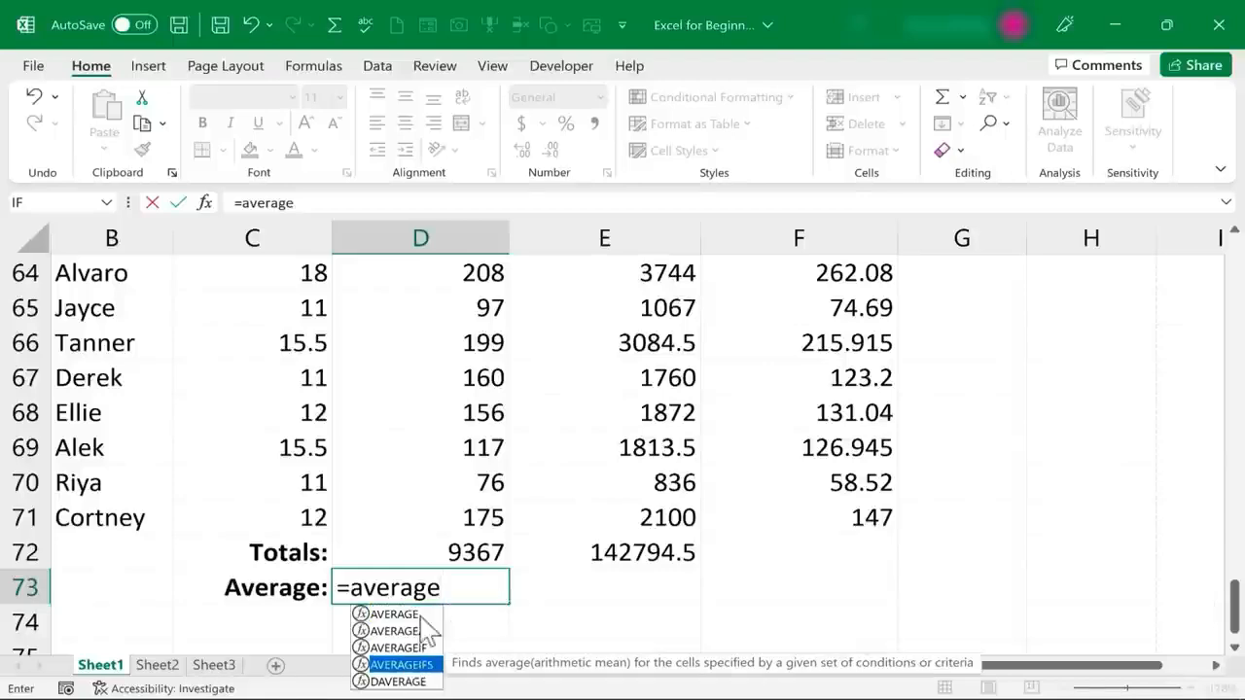
pyautogui.click(443, 590)
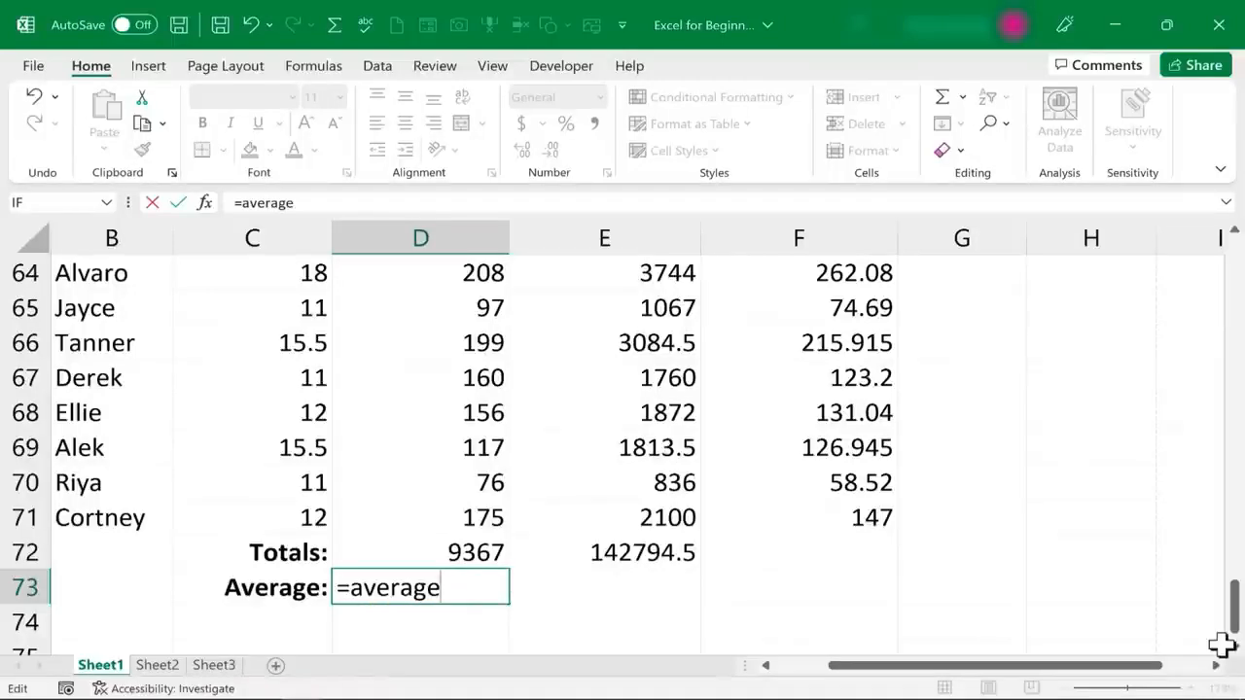
pyautogui.write('(d2:d71')
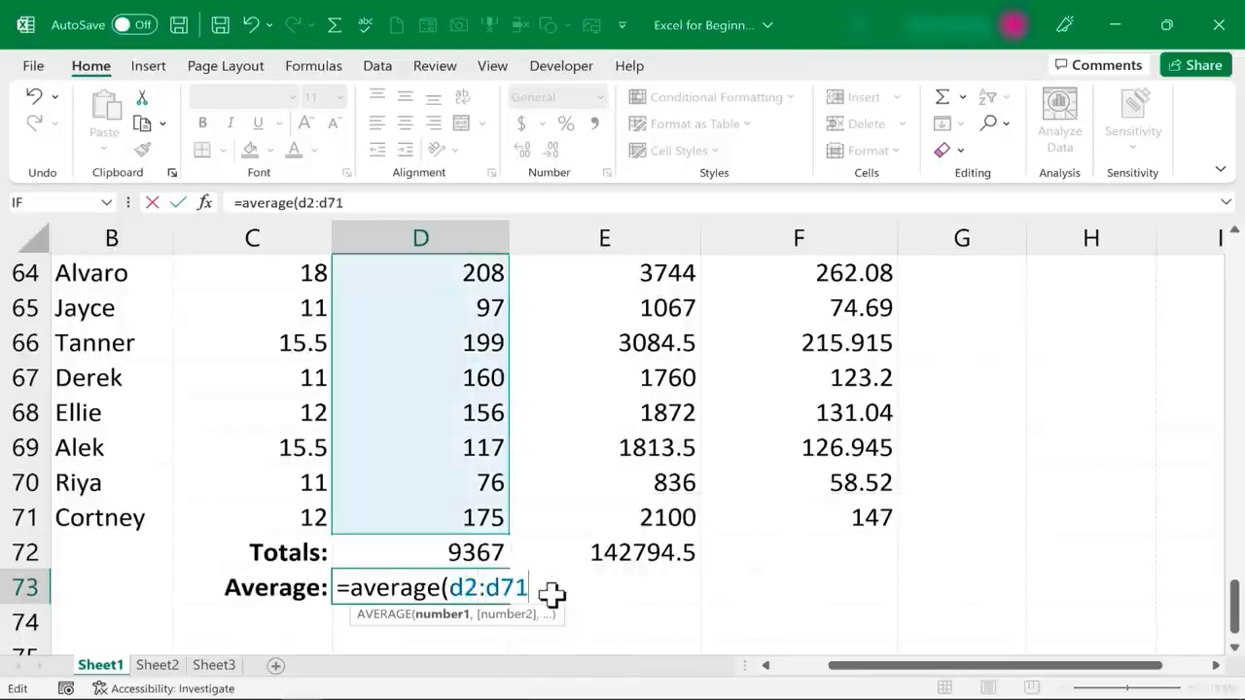
pyautogui.press('Return')
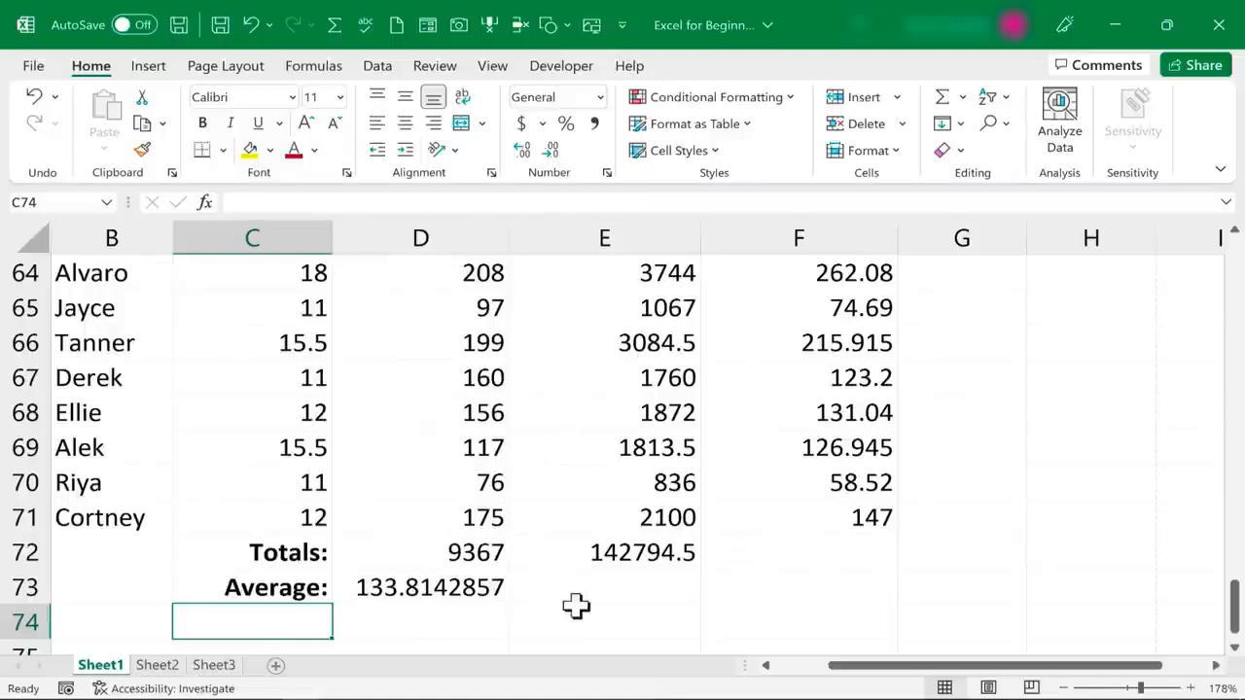
# Fill the average formula from D73 across to E73 for the Taxable Income column
pyautogui.scroll(-1, 603, 596)
pyautogui.click(504, 494)
pyautogui.moveTo(509, 502); pyautogui.dragTo(684, 511)
pyautogui.scroll(-1, 1190, 645)
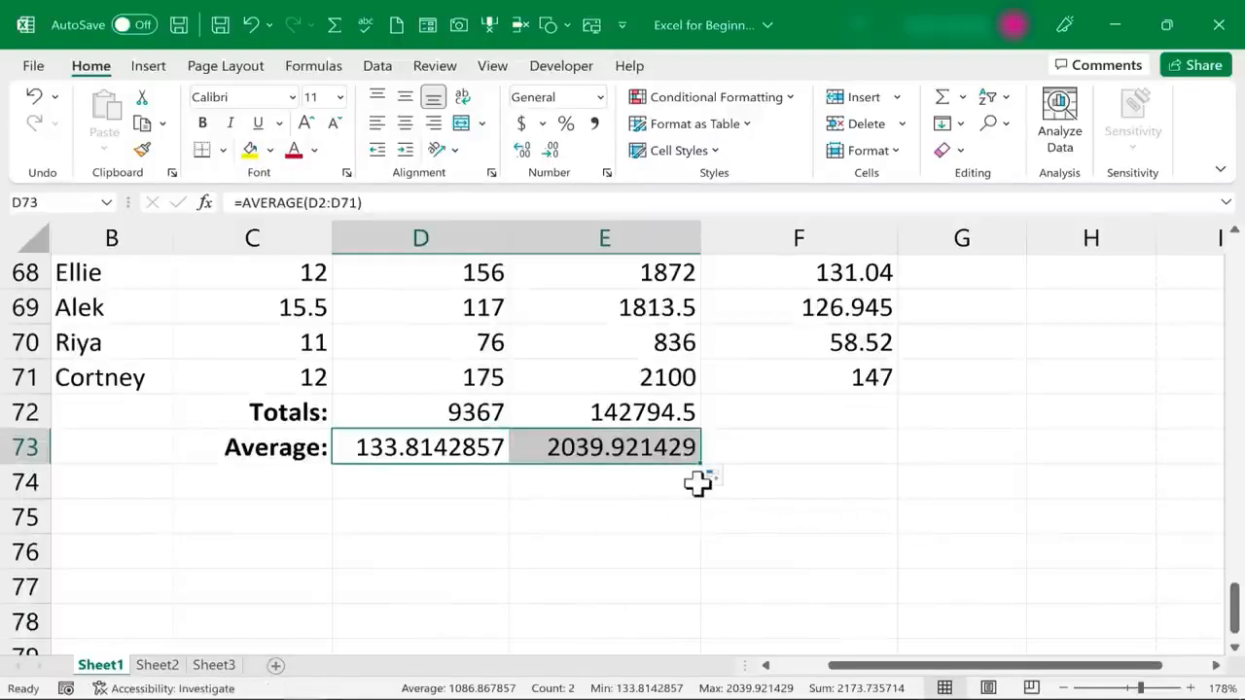
# Enter a SUM formula in cell F72 that totals the named range TaxesOwed for the Taxes to Be Paid column
pyautogui.moveTo(1235, 623); pyautogui.dragTo(1216, 282)
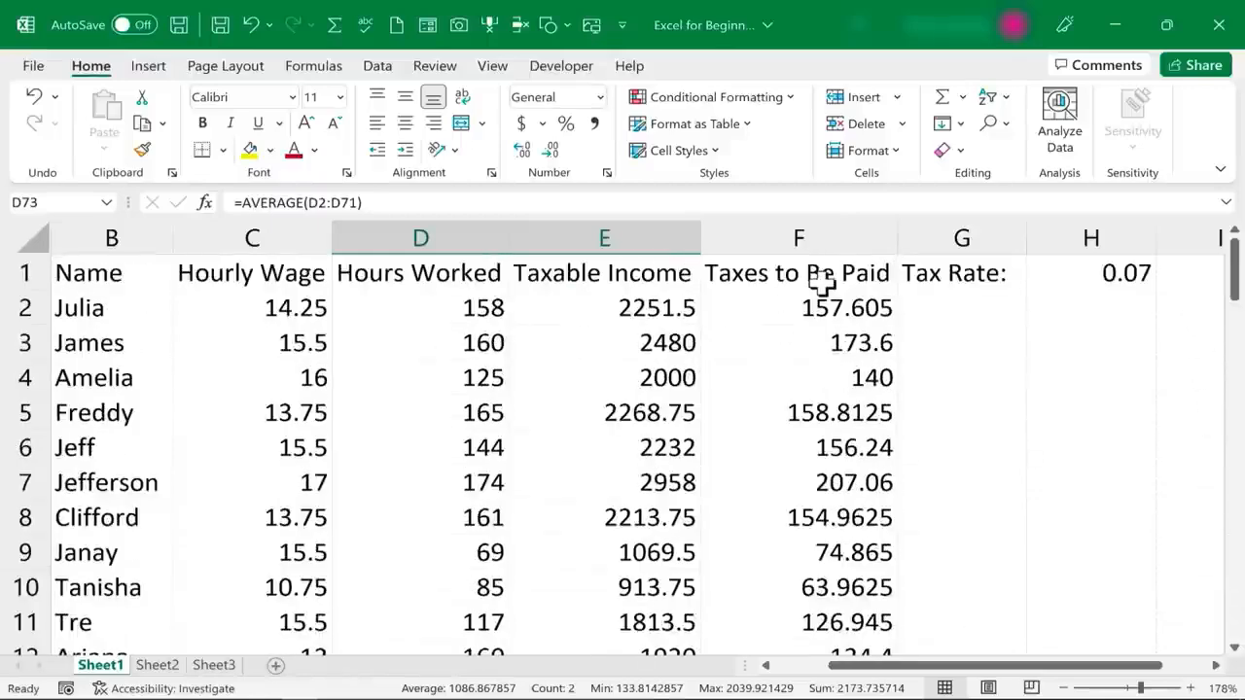
pyautogui.click(790, 291)
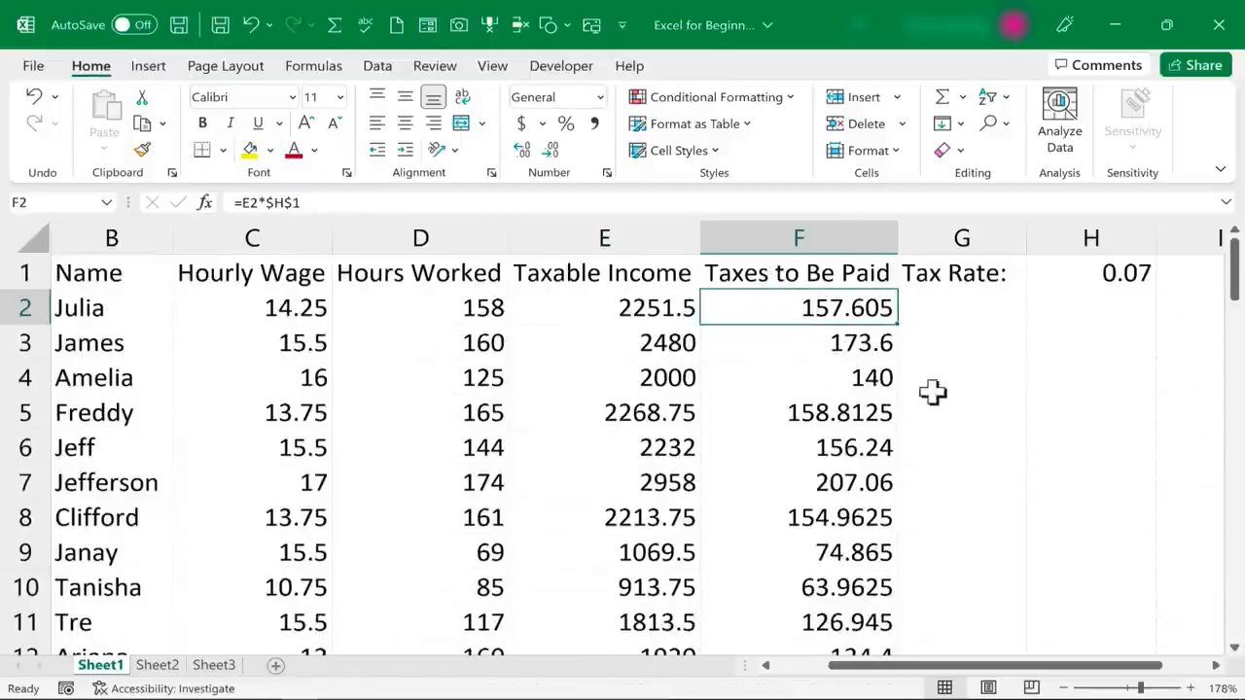
pyautogui.moveTo(1231, 278); pyautogui.dragTo(1188, 654)
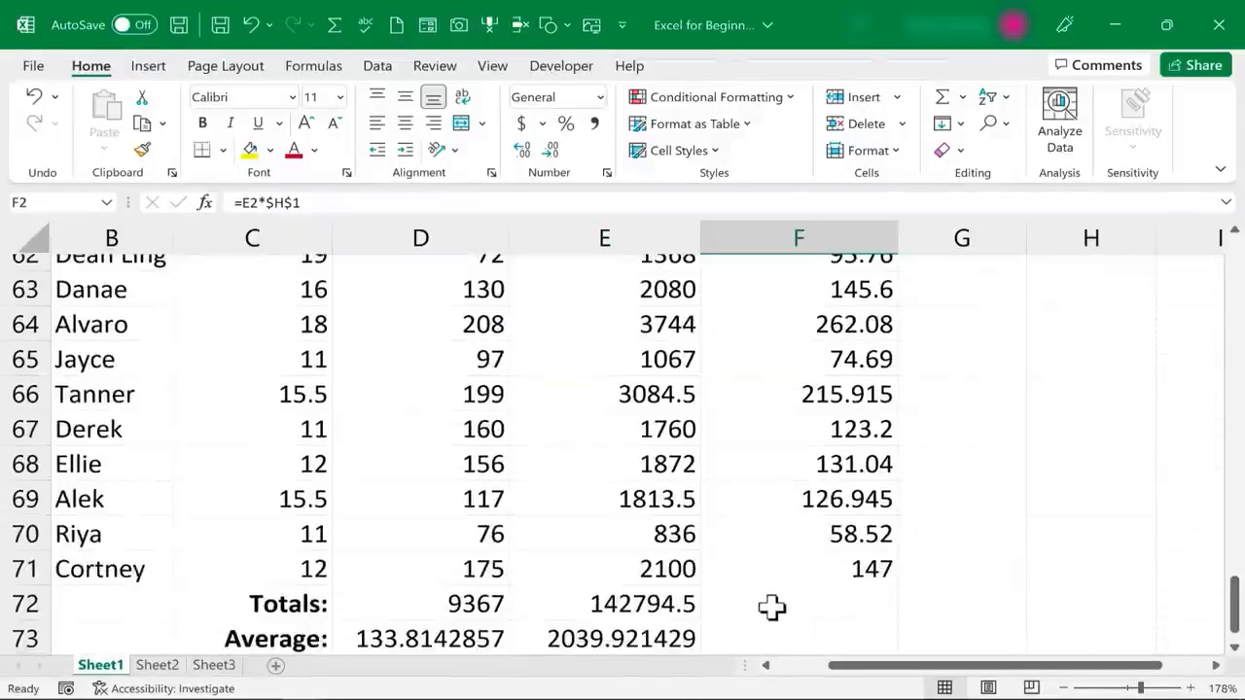
pyautogui.click(771, 605)
pyautogui.scroll(-2, 770, 597)
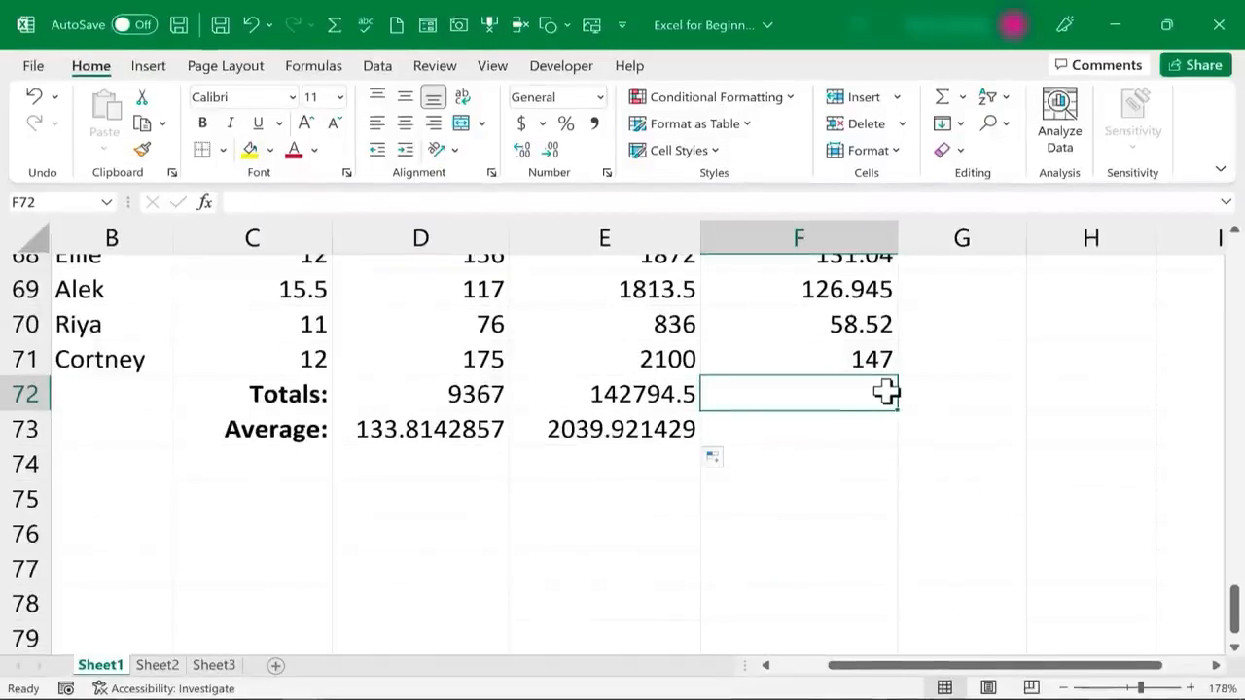
pyautogui.write('=')
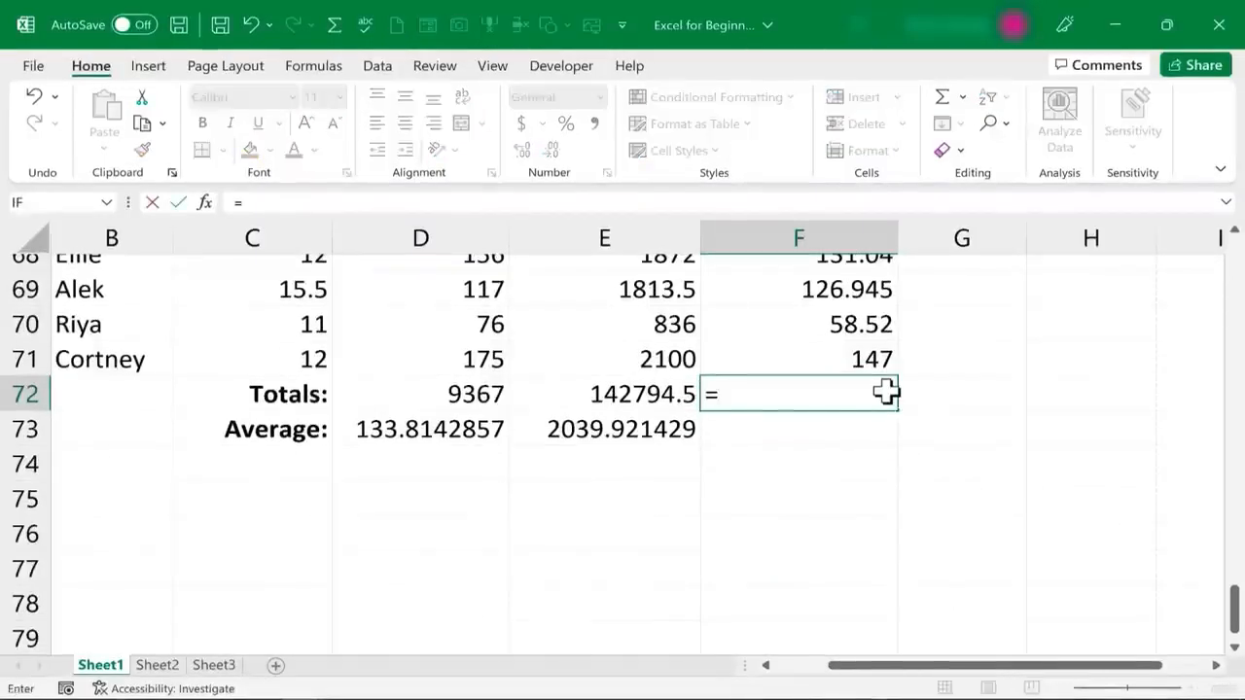
pyautogui.write('sum')
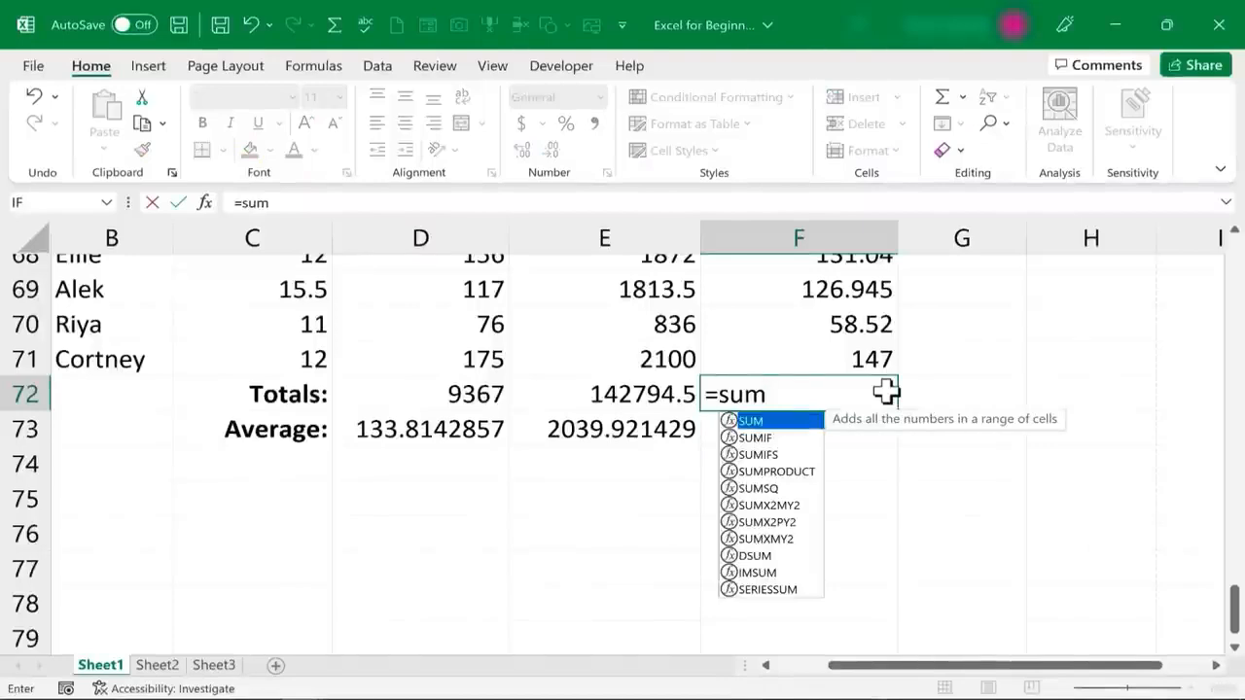
pyautogui.write('(')
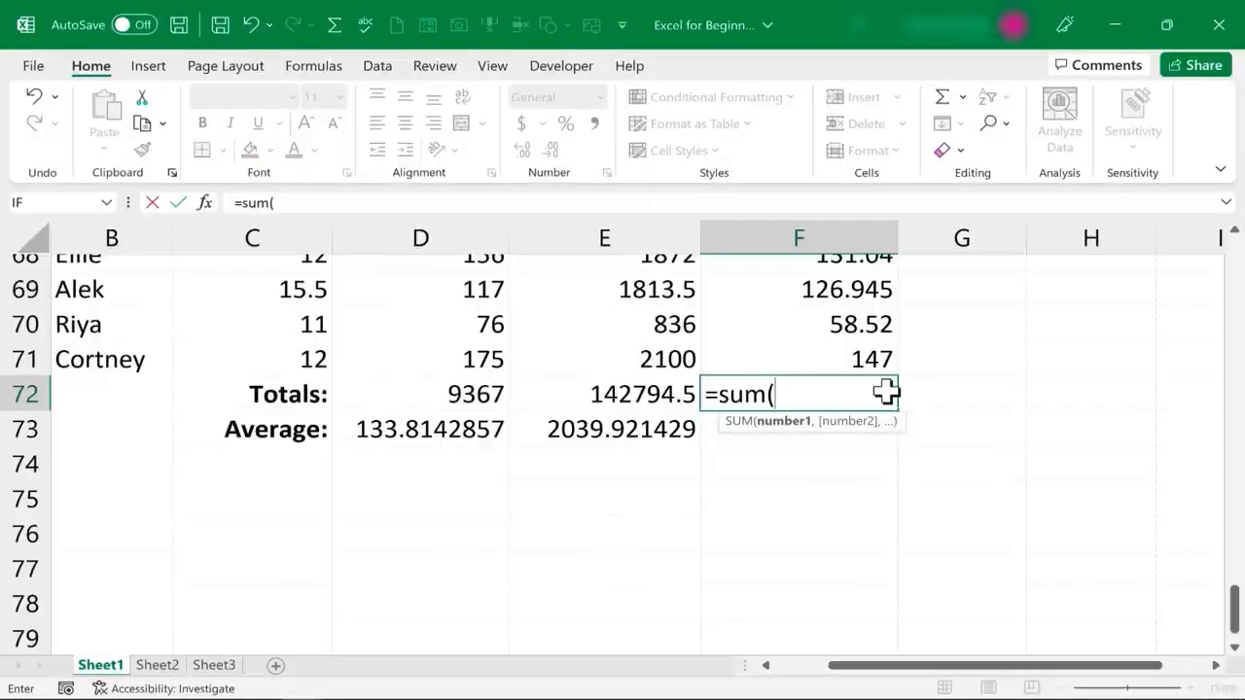
pyautogui.write('taxes')
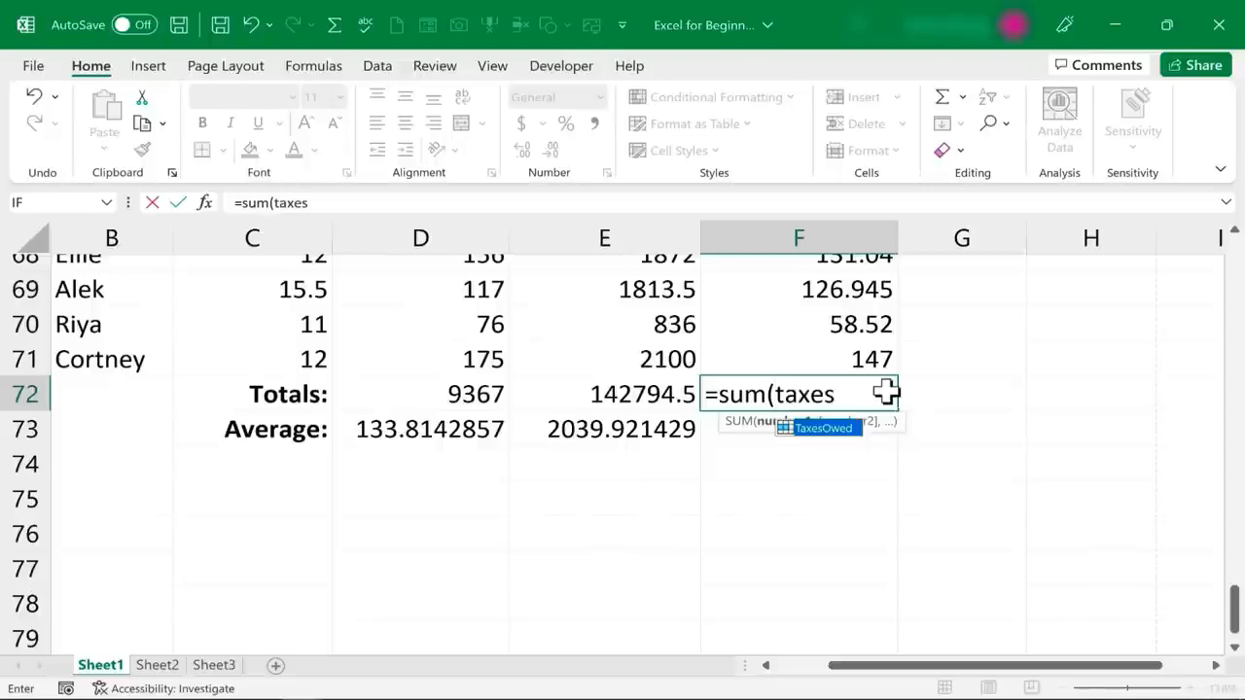
pyautogui.write('owed')
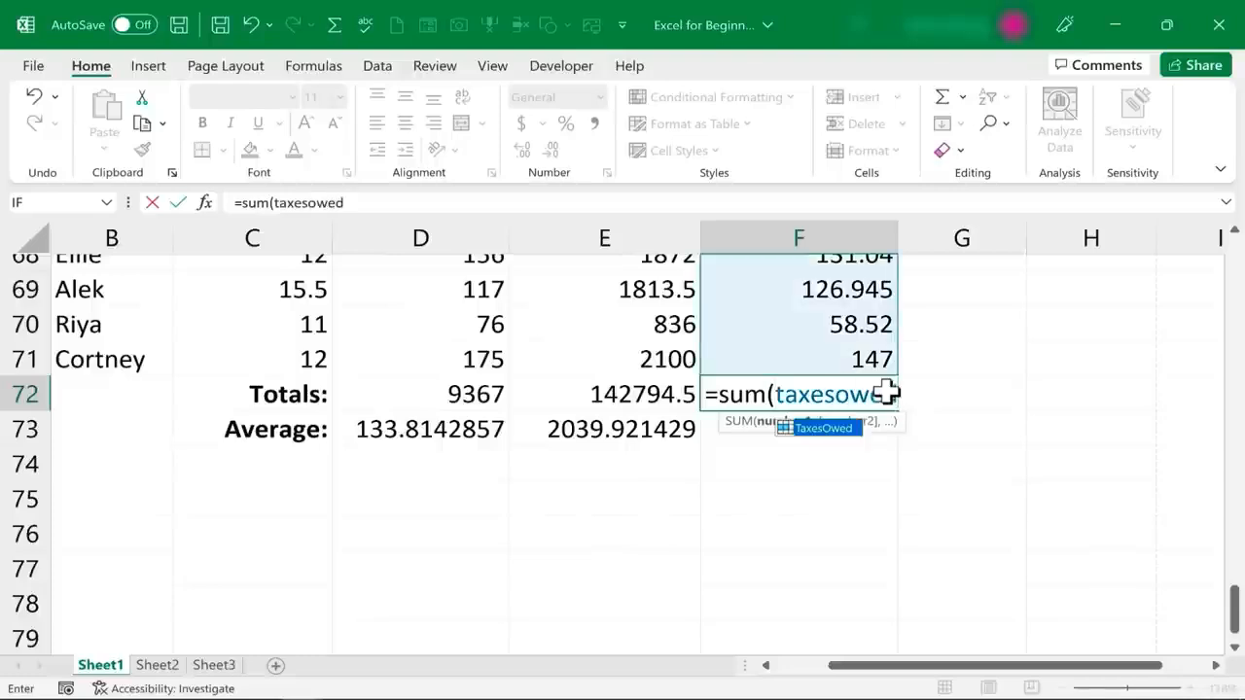
pyautogui.write(')')
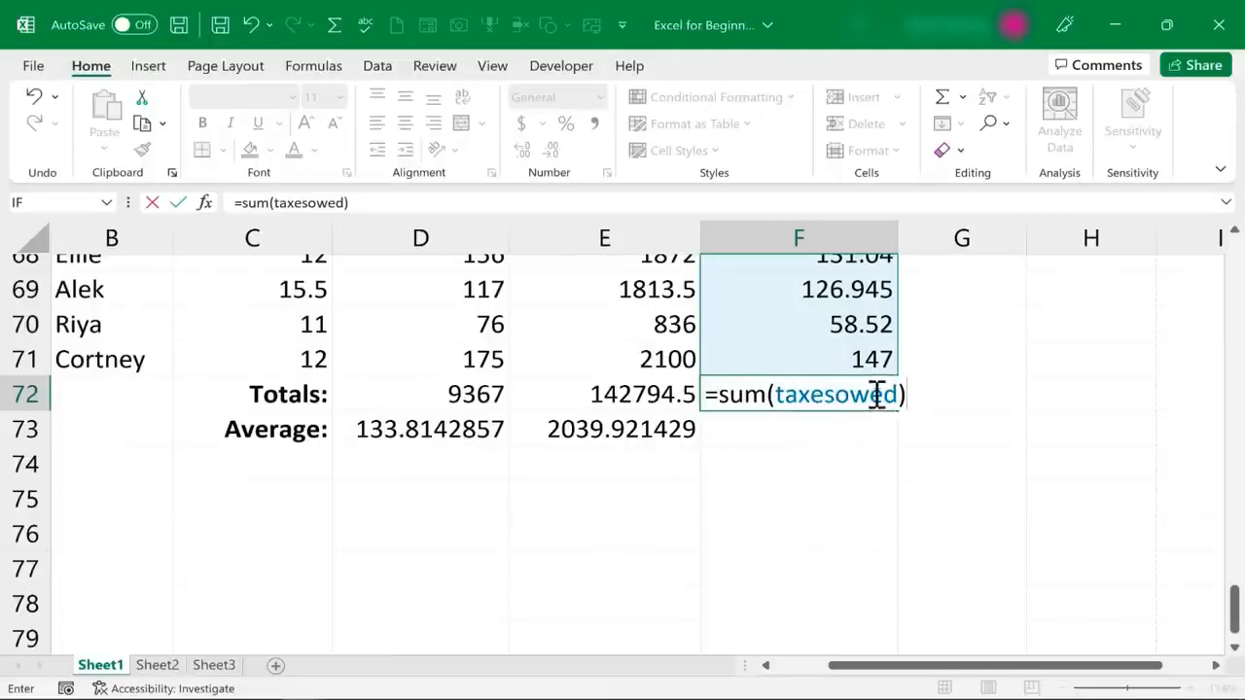
pyautogui.moveTo(1236, 597)
pyautogui.mouseDown()
pyautogui.moveTo(1181, 229)
pyautogui.moveTo(1224, 598)
pyautogui.mouseUp()
pyautogui.press('Return')
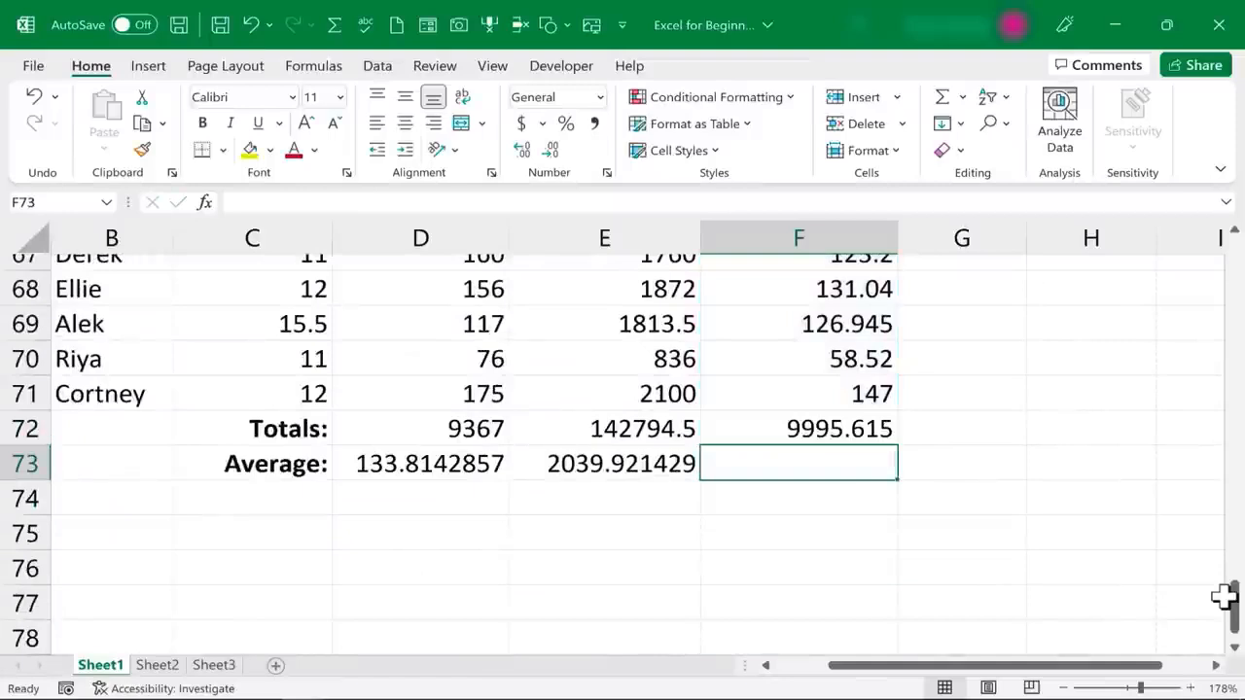
# Enter an AVERAGE formula over the named range TaxesOwed in cell F73
pyautogui.write('=a')
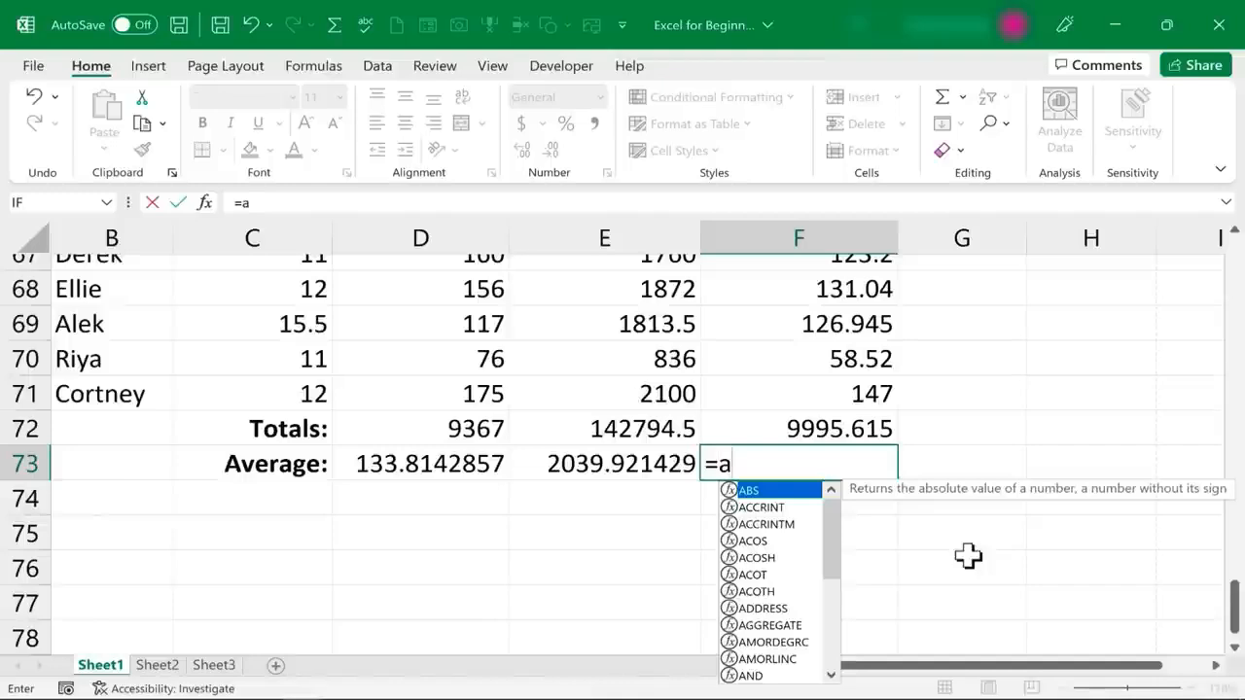
pyautogui.write('ve')
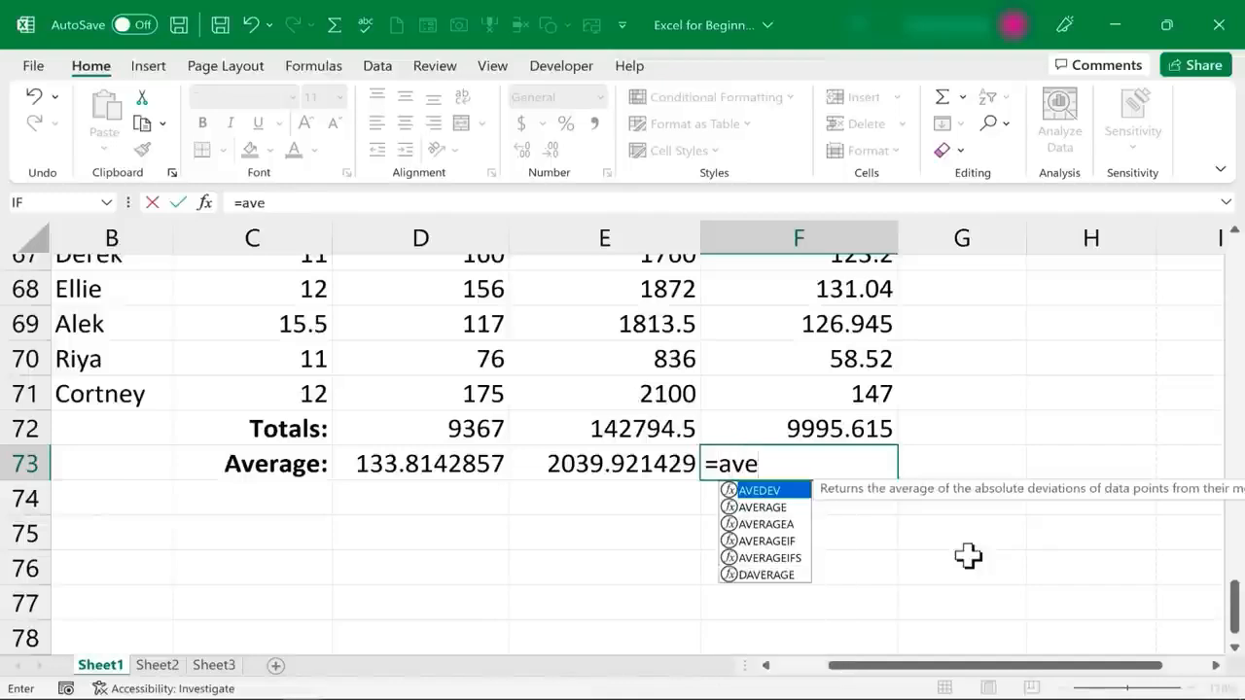
pyautogui.write('rage(')
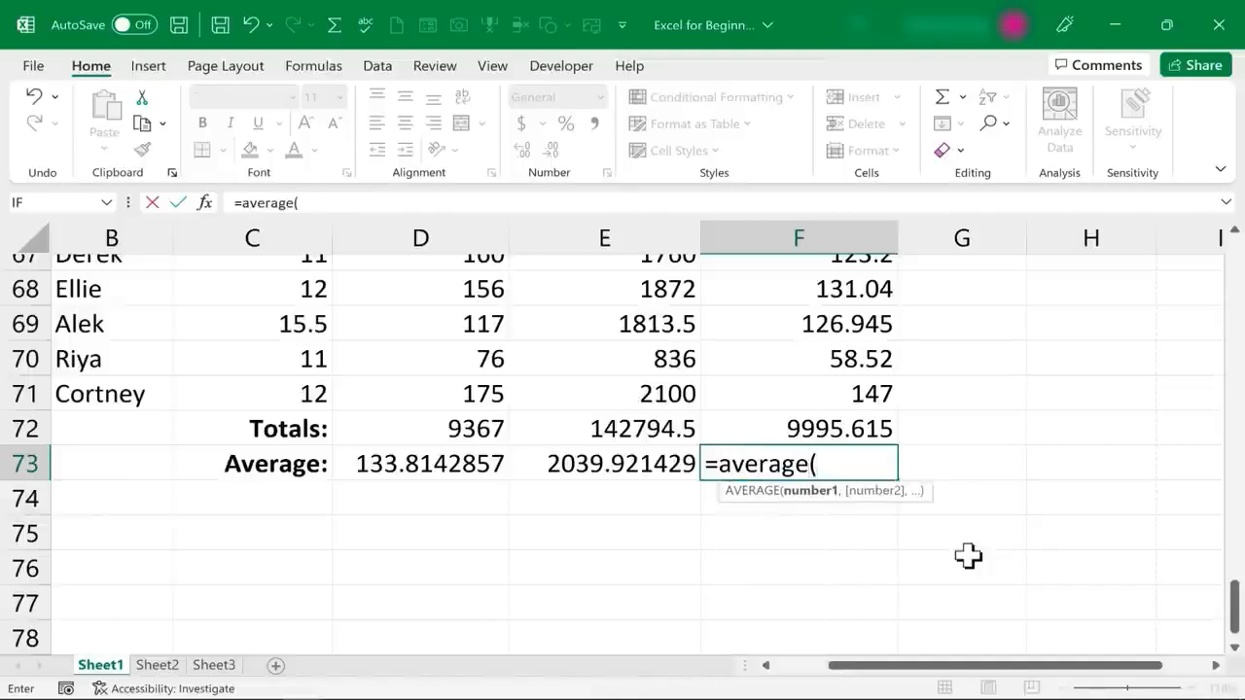
pyautogui.write('taxesowed')
pyautogui.press('Return')
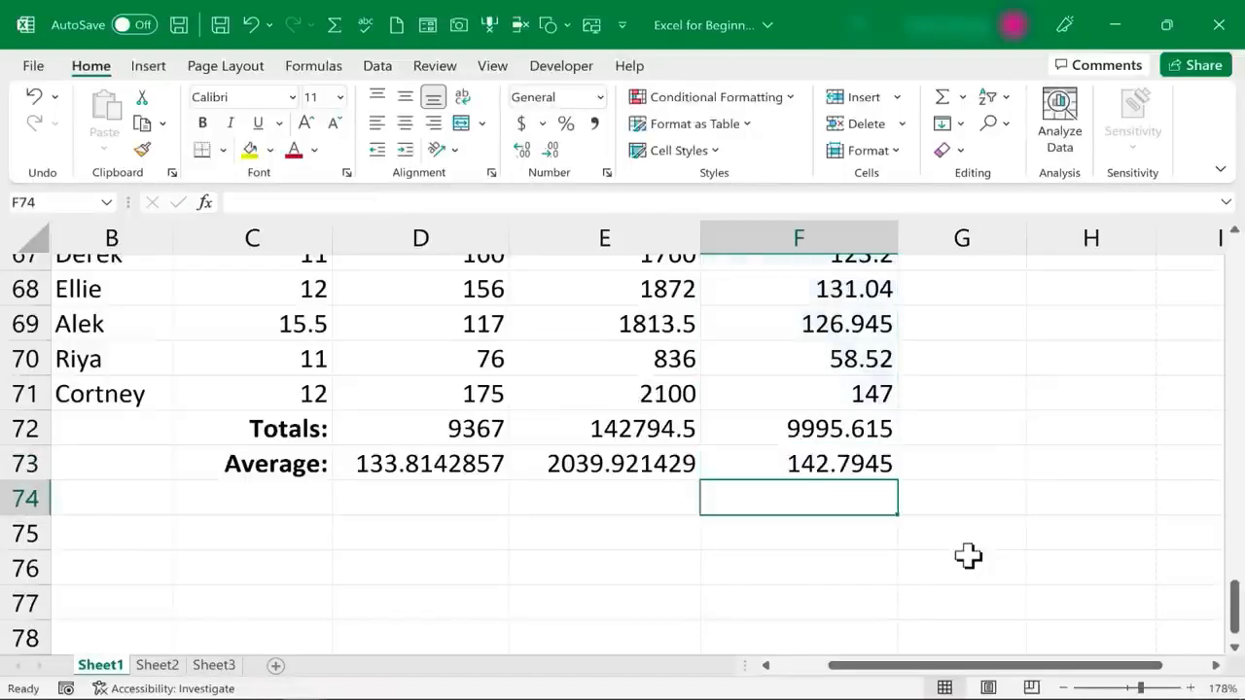
pyautogui.click(968, 555)
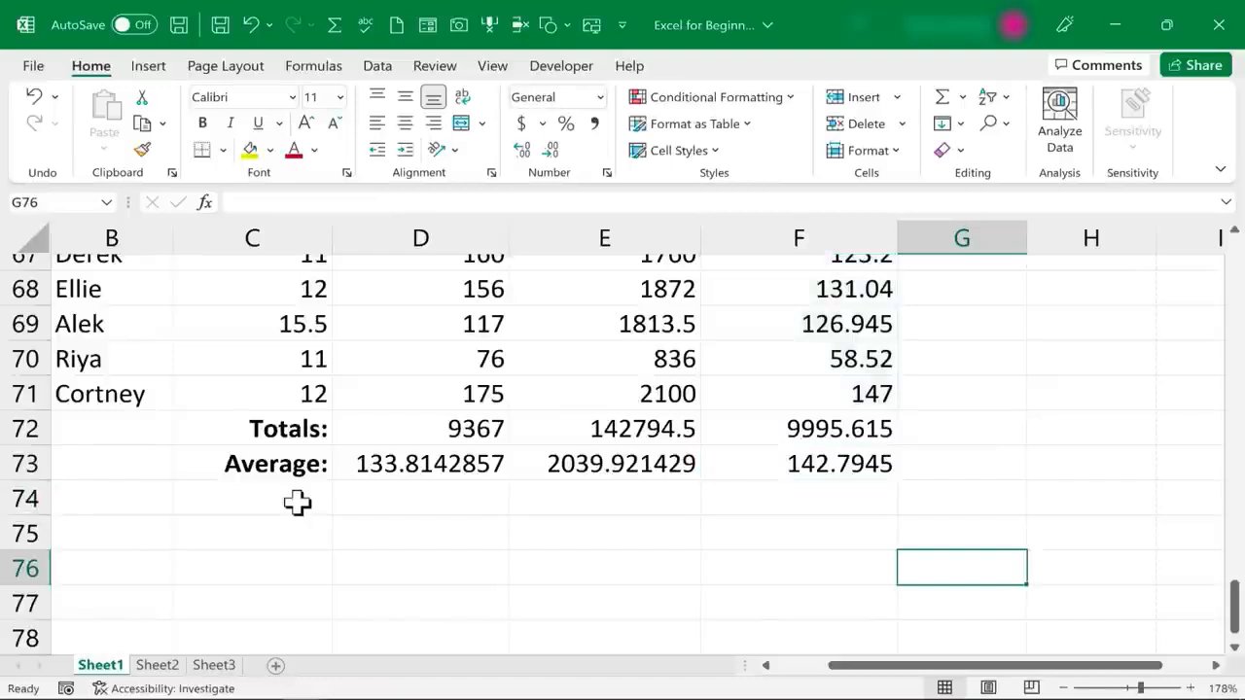
# Copy the "Average:" label from C73 into cells C74, C75 and C76
pyautogui.click(270, 465)
pyautogui.hotkey('ctrl', 'c')
pyautogui.click(256, 503)
pyautogui.hotkey('ctrl', 'v')
pyautogui.click(269, 533)
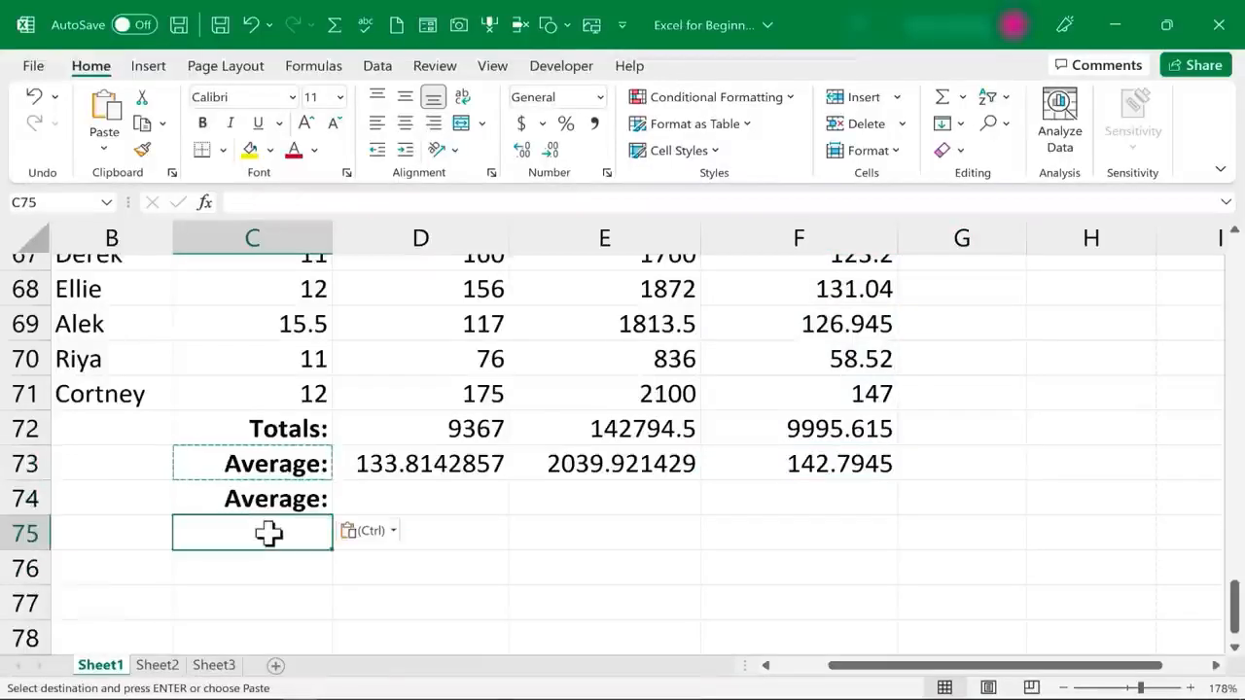
pyautogui.hotkey('ctrl', 'v')
pyautogui.click(260, 575)
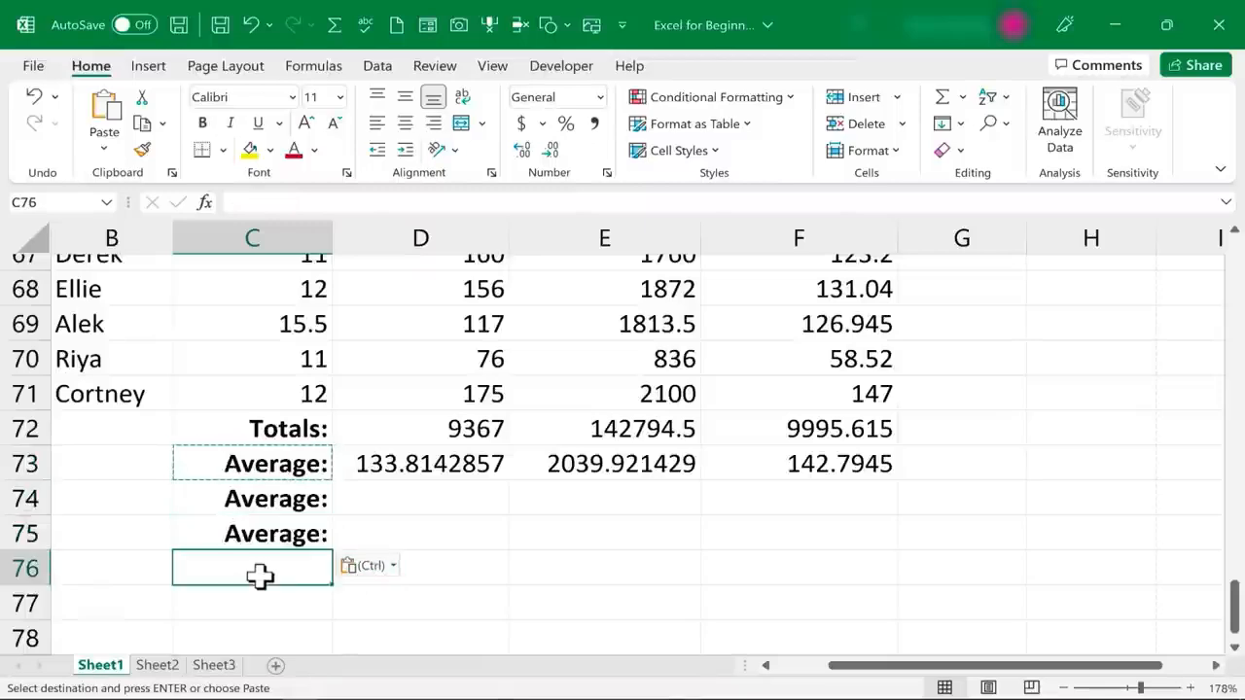
pyautogui.hotkey('ctrl', 'v')
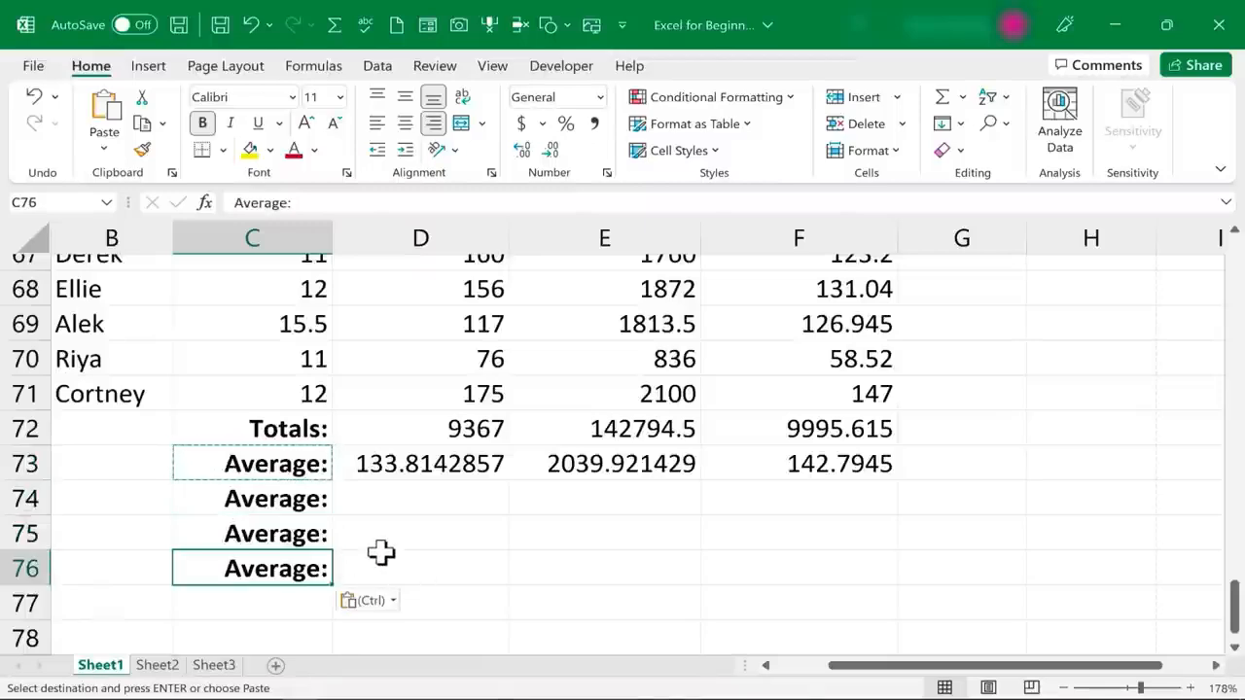
pyautogui.press('Escape')
# Replace the labels in C74, C75 and C76 with "Highest:", "Lowest:" and "Number of Employees:"
pyautogui.click(286, 498)
pyautogui.write('High')
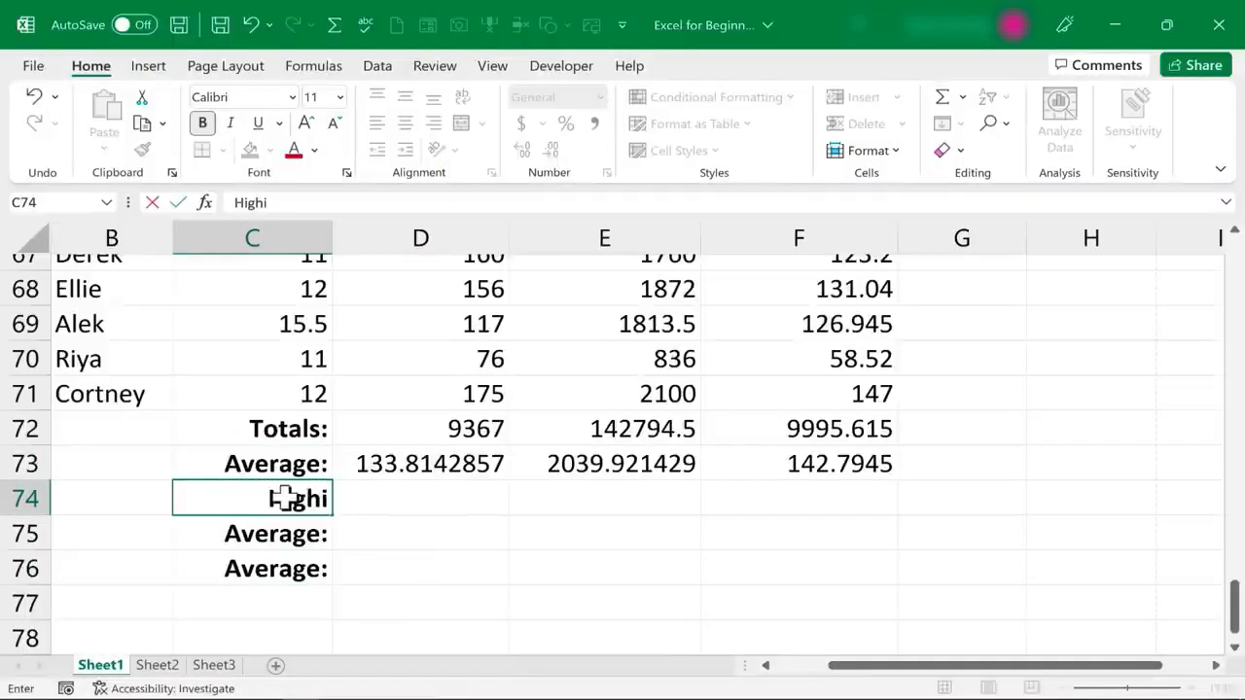
pyautogui.write('est:')
pyautogui.press('Return')
pyautogui.write('Lowest:')
pyautogui.press('Return')
pyautogui.write('Number of Employees:')
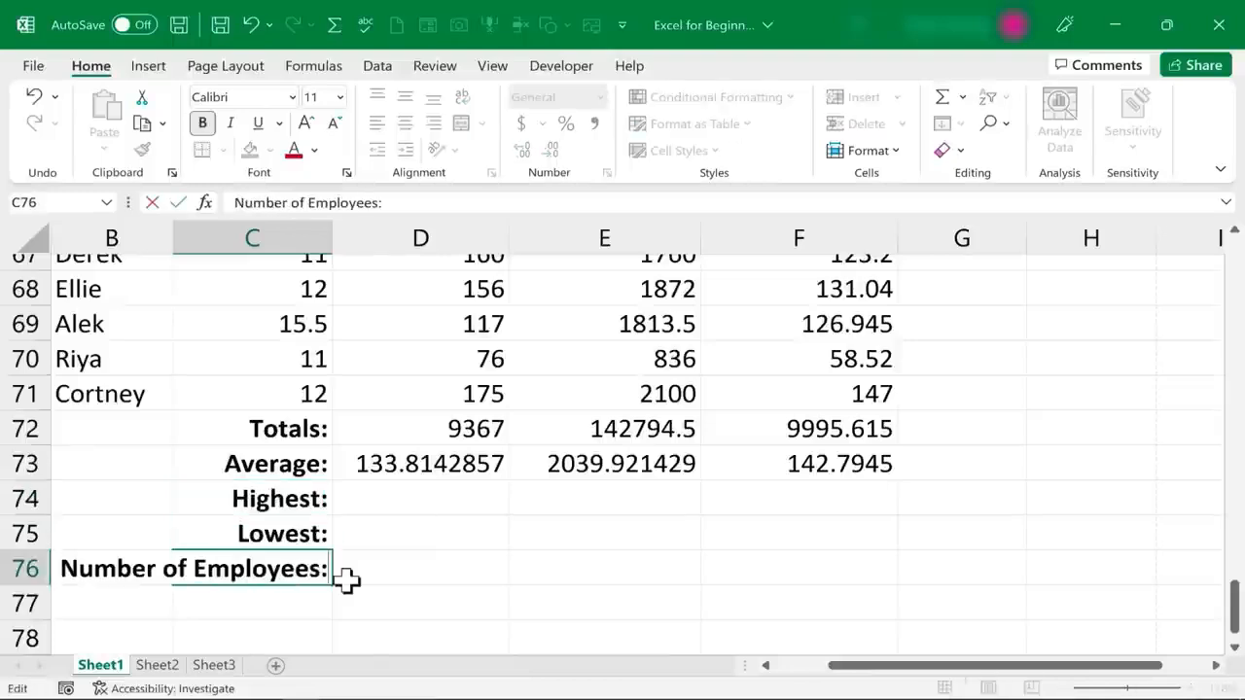
pyautogui.click(347, 578)
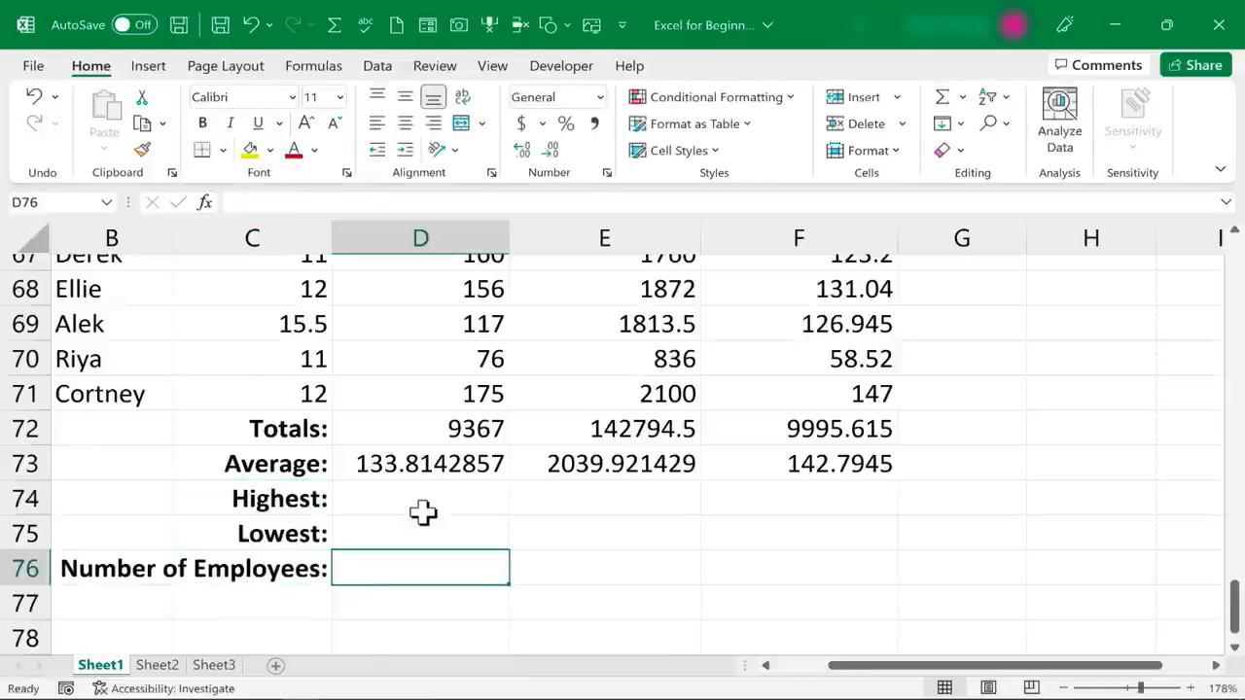
# Enter a MAX formula over D2:D71 in cell D74 for the highest Hours Worked value
pyautogui.moveTo(1237, 608); pyautogui.dragTo(1170, 177)
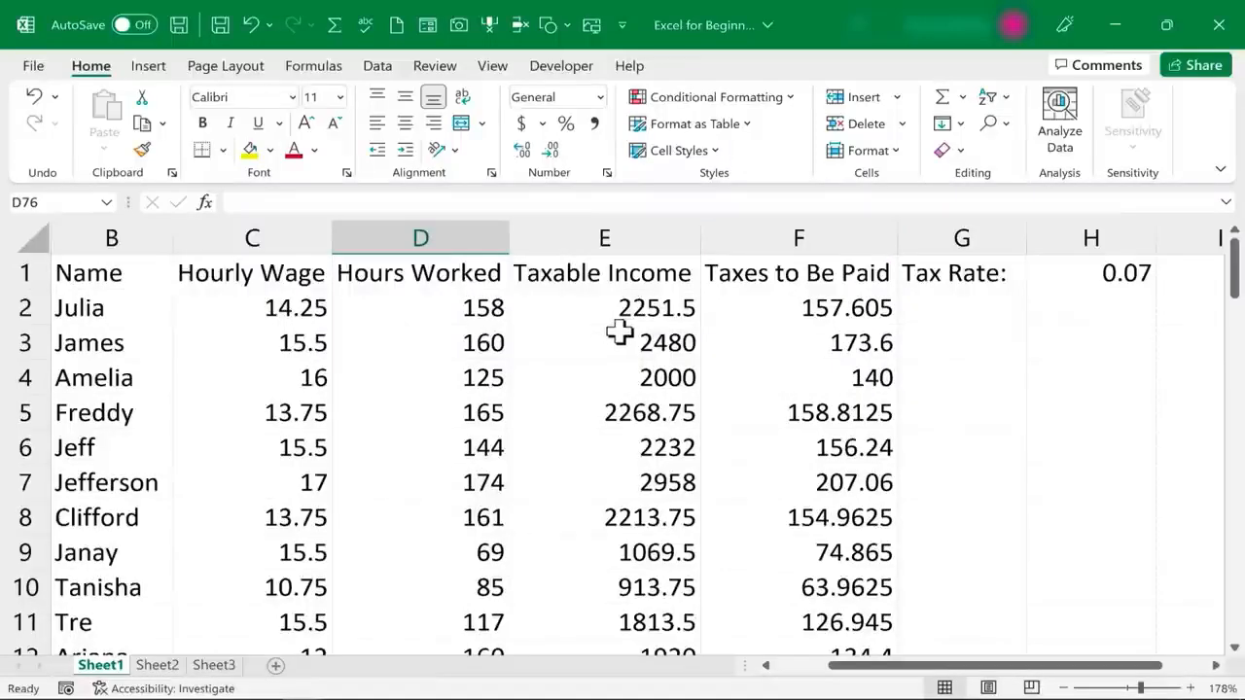
pyautogui.moveTo(1235, 291); pyautogui.dragTo(1235, 672)
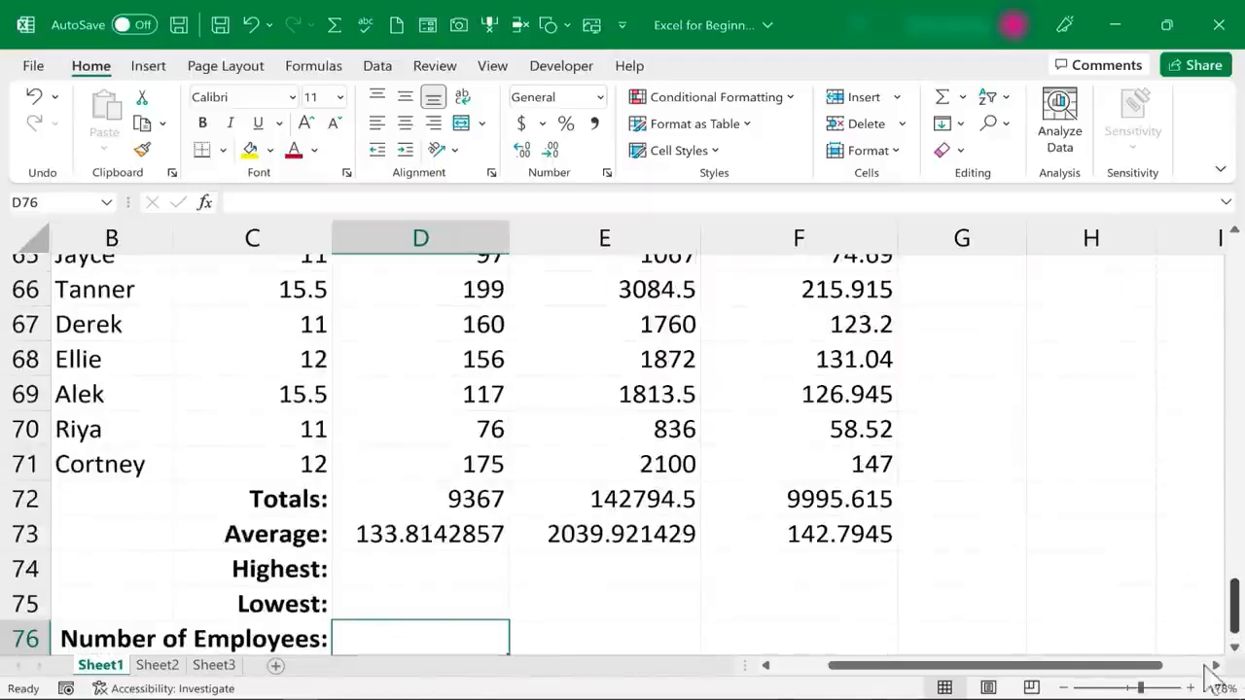
pyautogui.click(445, 559)
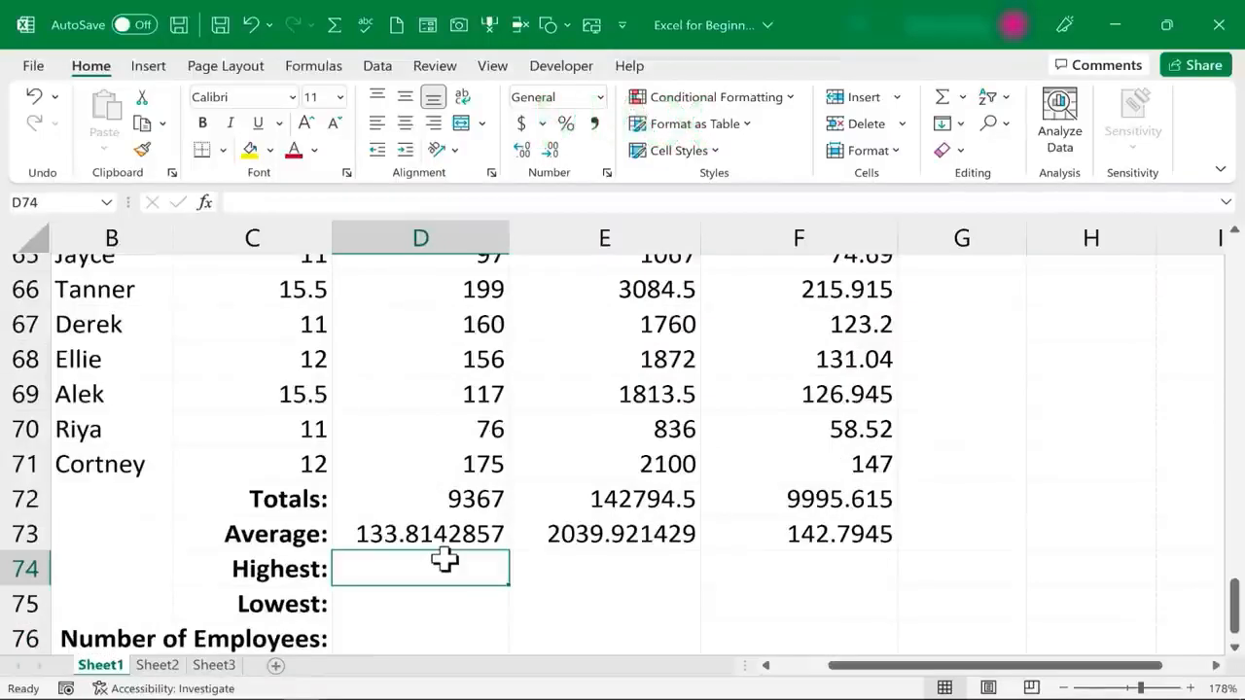
pyautogui.write('=max(')
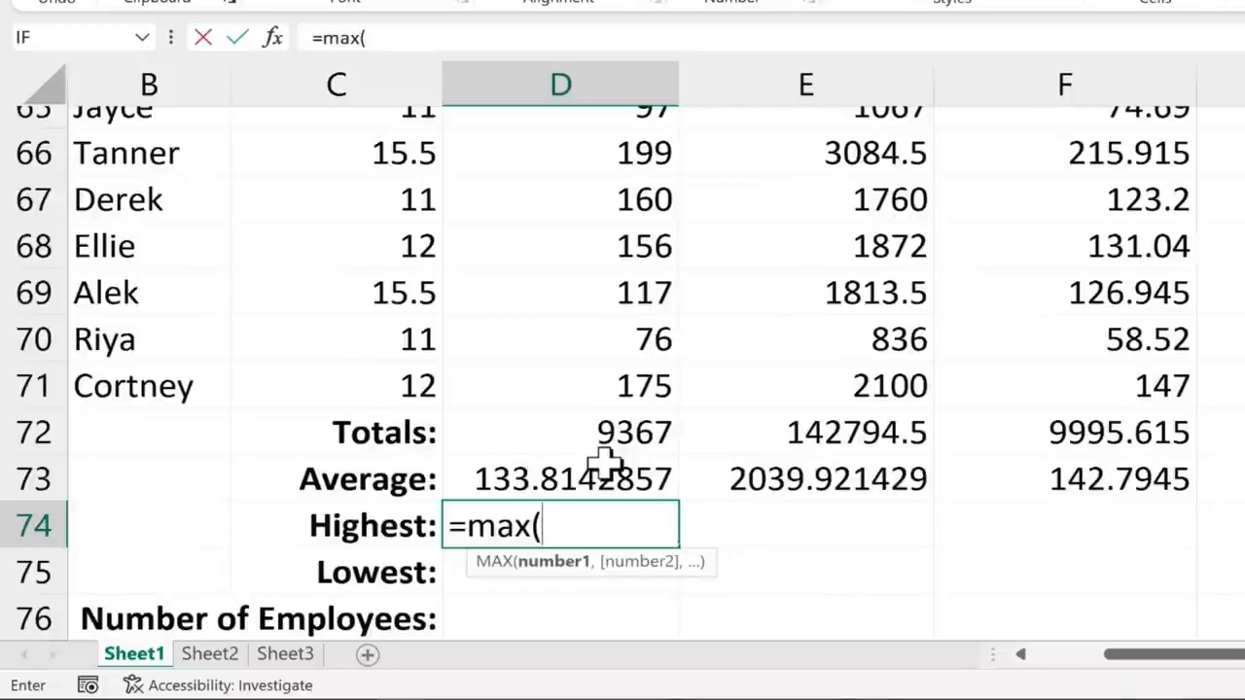
pyautogui.write('d2:d71')
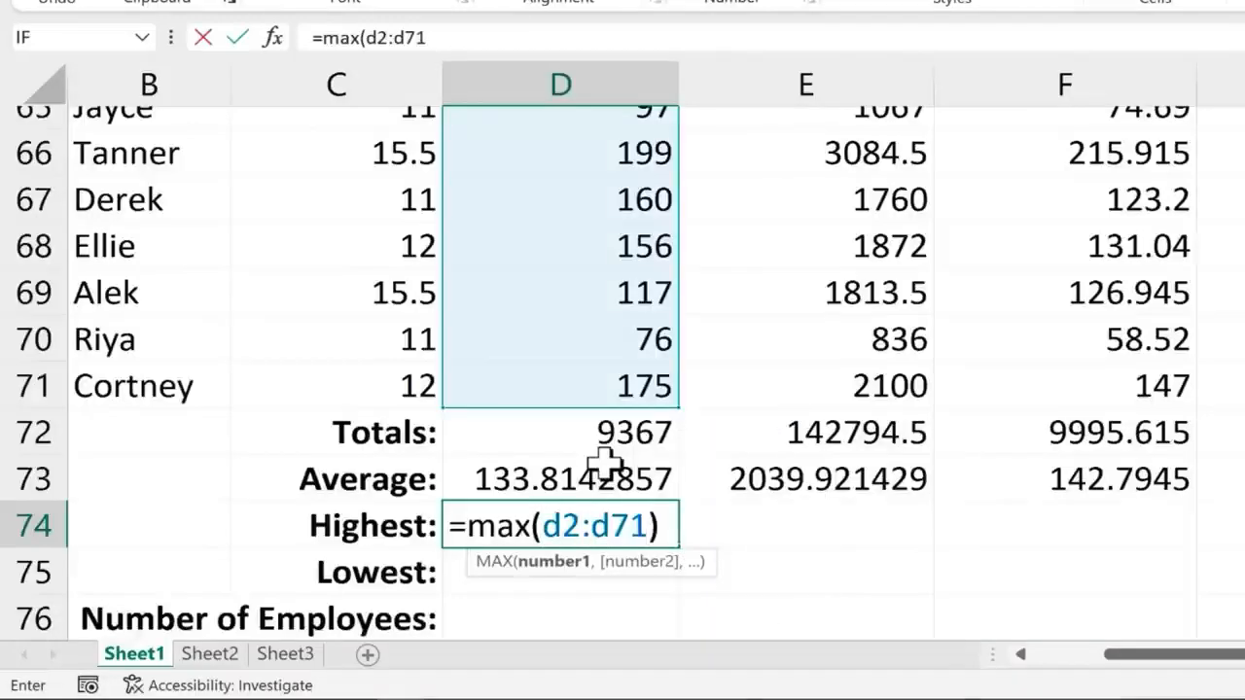
pyautogui.write(')')
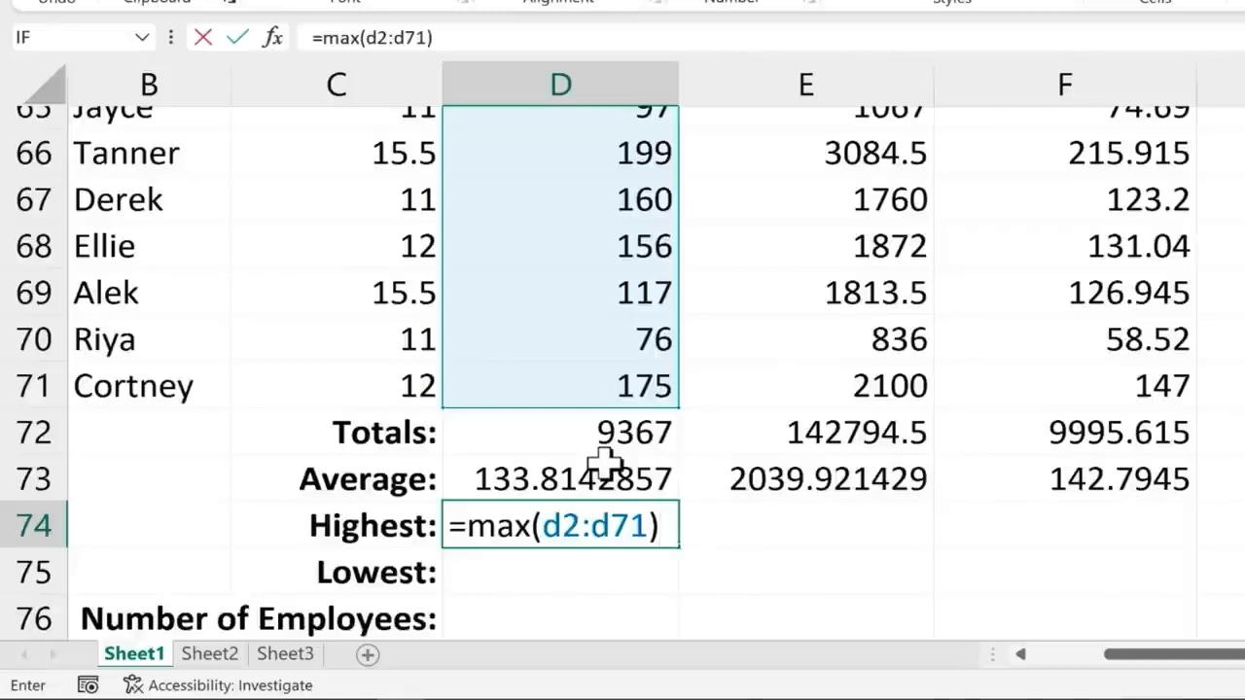
pyautogui.press('Return')
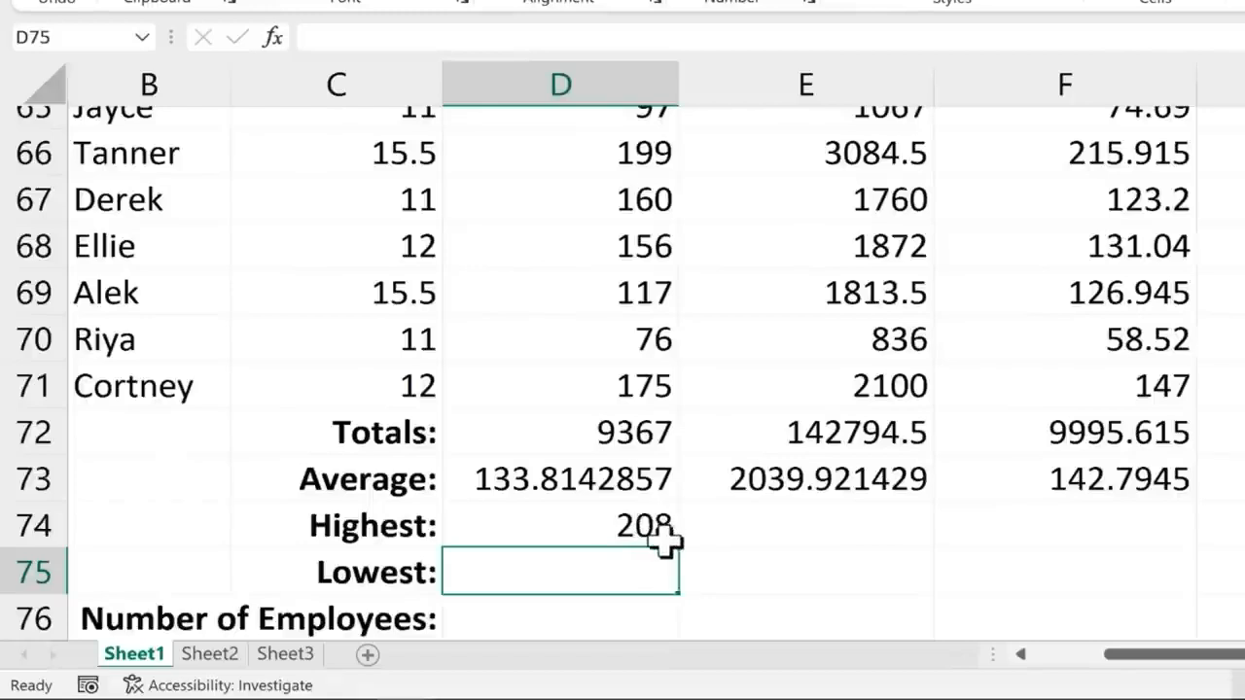
# Fill the MAX formula from D74 across to F74, and check the ranges referenced in E74 and F74
pyautogui.click(671, 541)
pyautogui.moveTo(681, 548); pyautogui.dragTo(1132, 545)
pyautogui.click(1081, 530)
pyautogui.scroll(1, 870, 570)
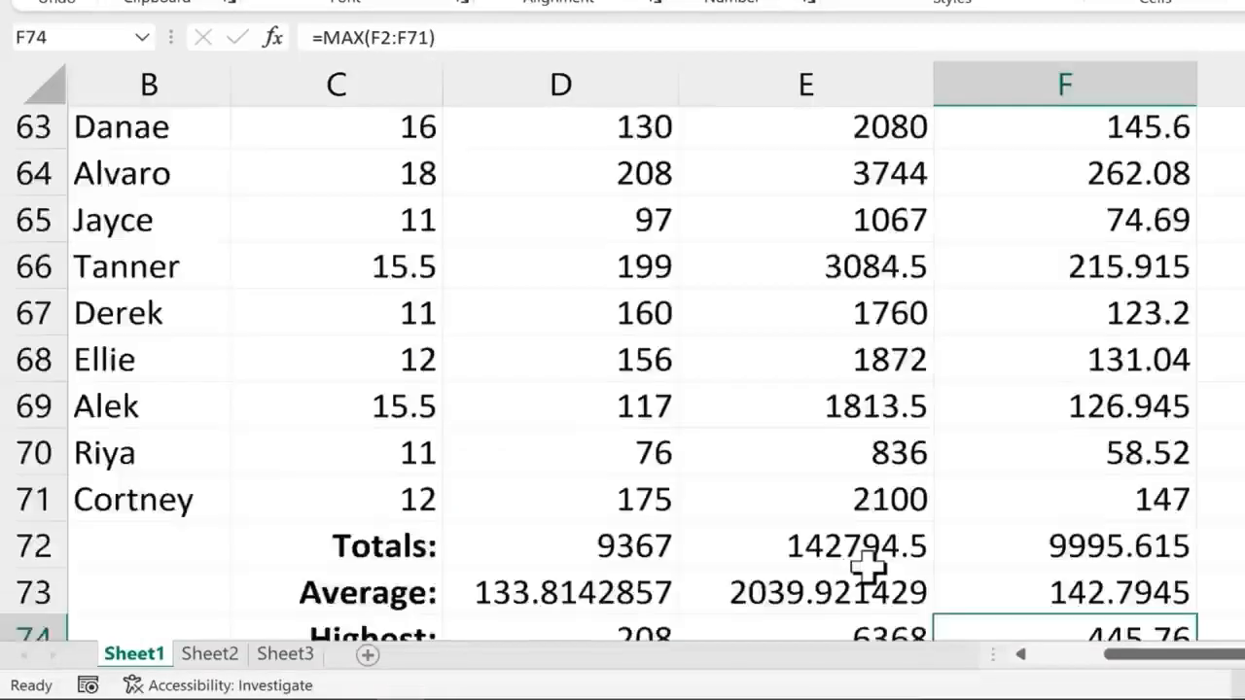
pyautogui.scroll(-1, 869, 570)
pyautogui.click(862, 536)
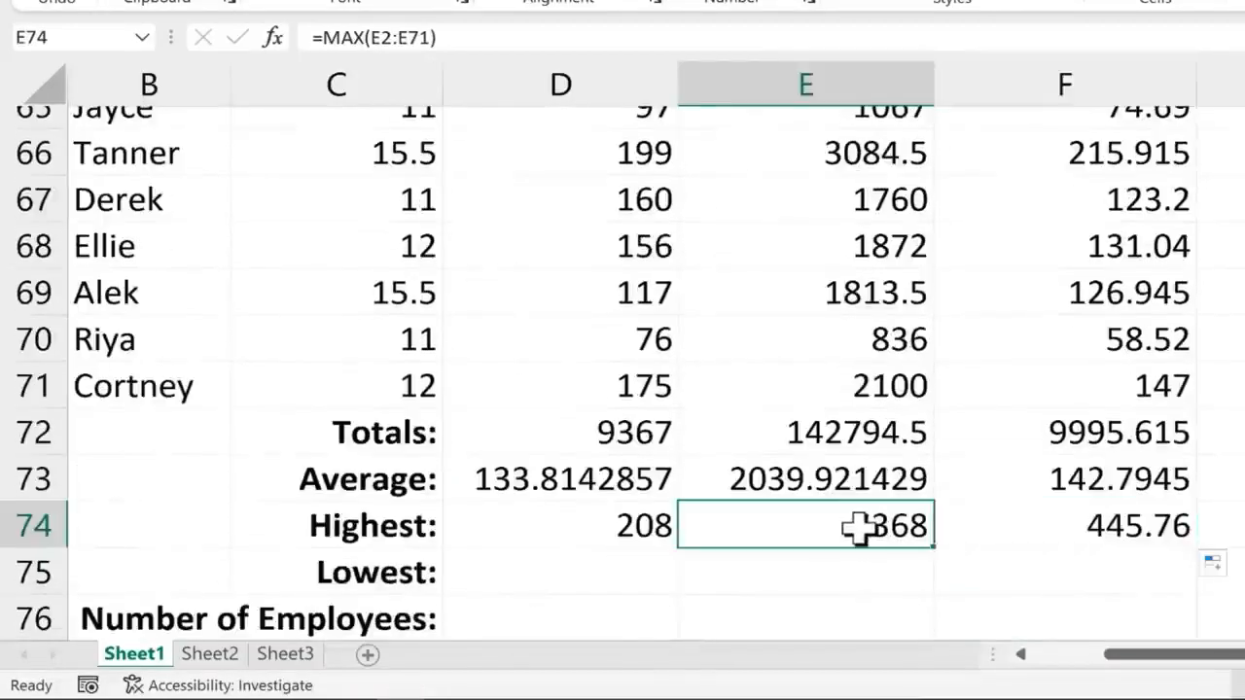
pyautogui.click(1157, 531)
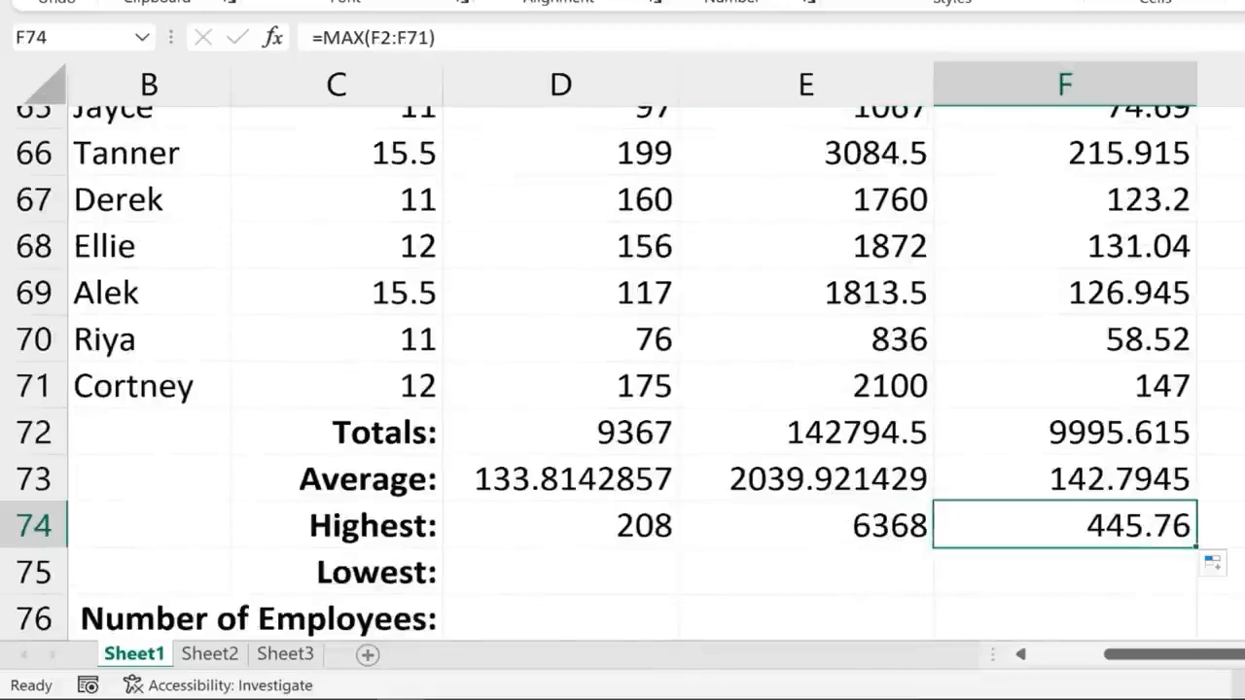
# Enter a MIN formula over D2:D71 in cell D75 and fill it across to F75
pyautogui.scroll(-1, 681, 467)
pyautogui.click(621, 440)
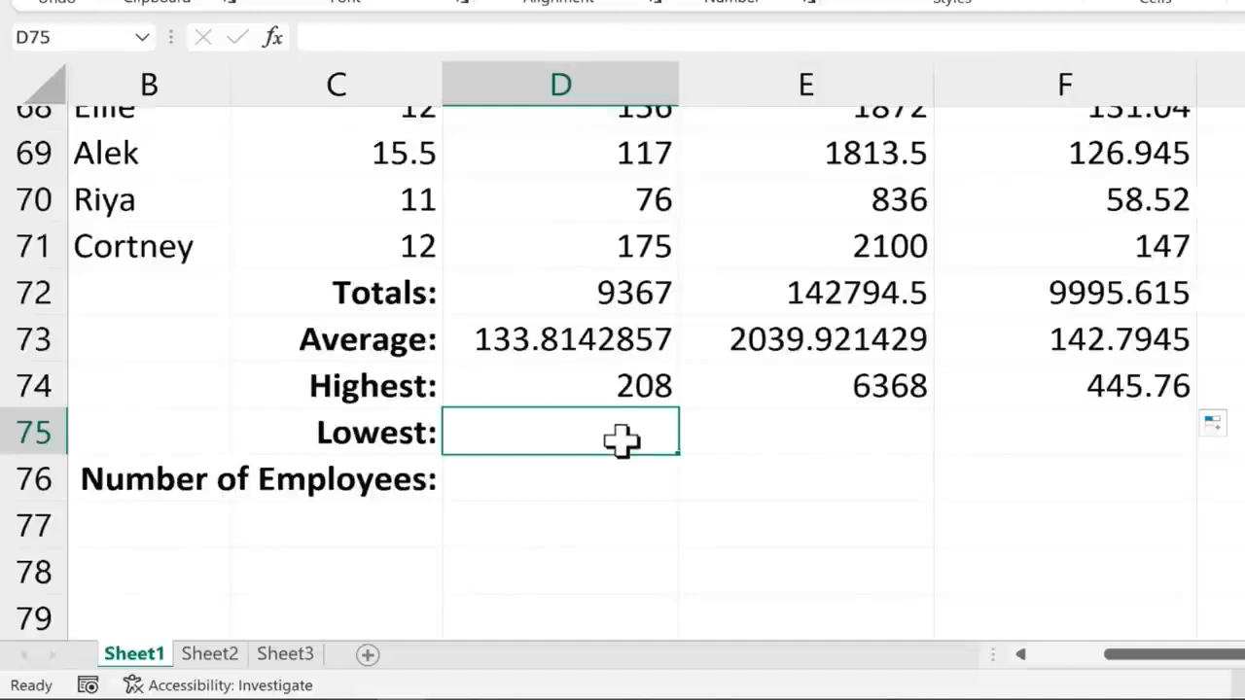
pyautogui.write('=')
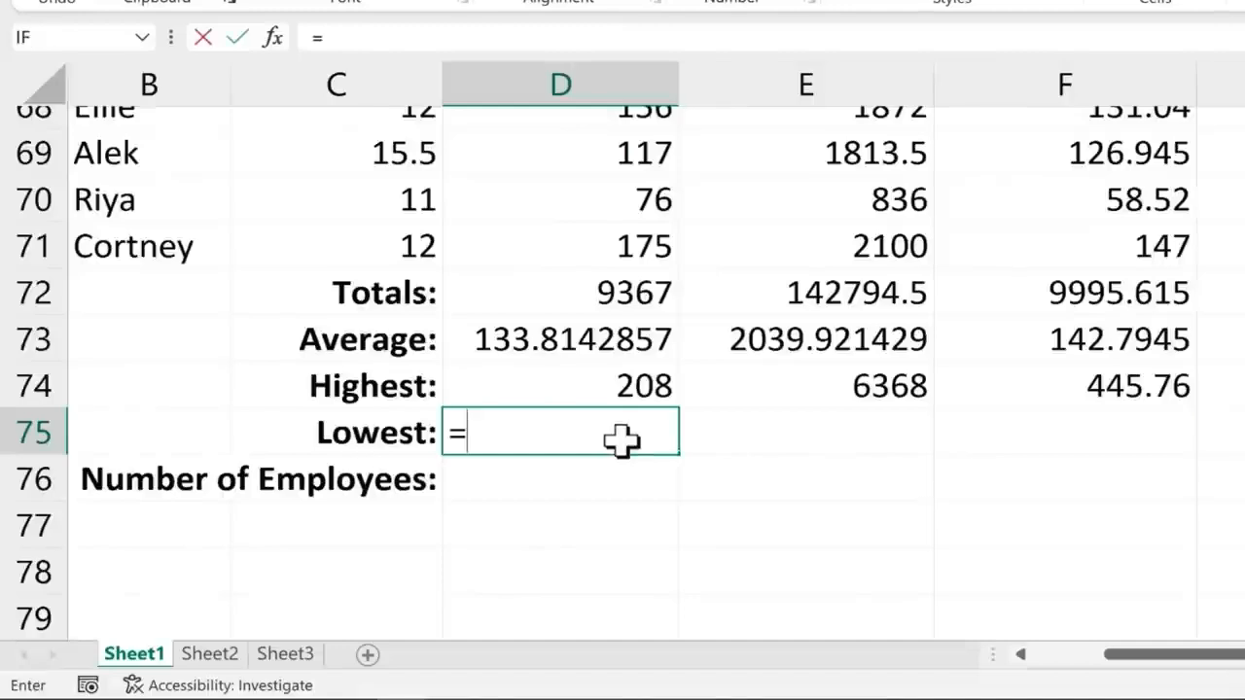
pyautogui.write('min')
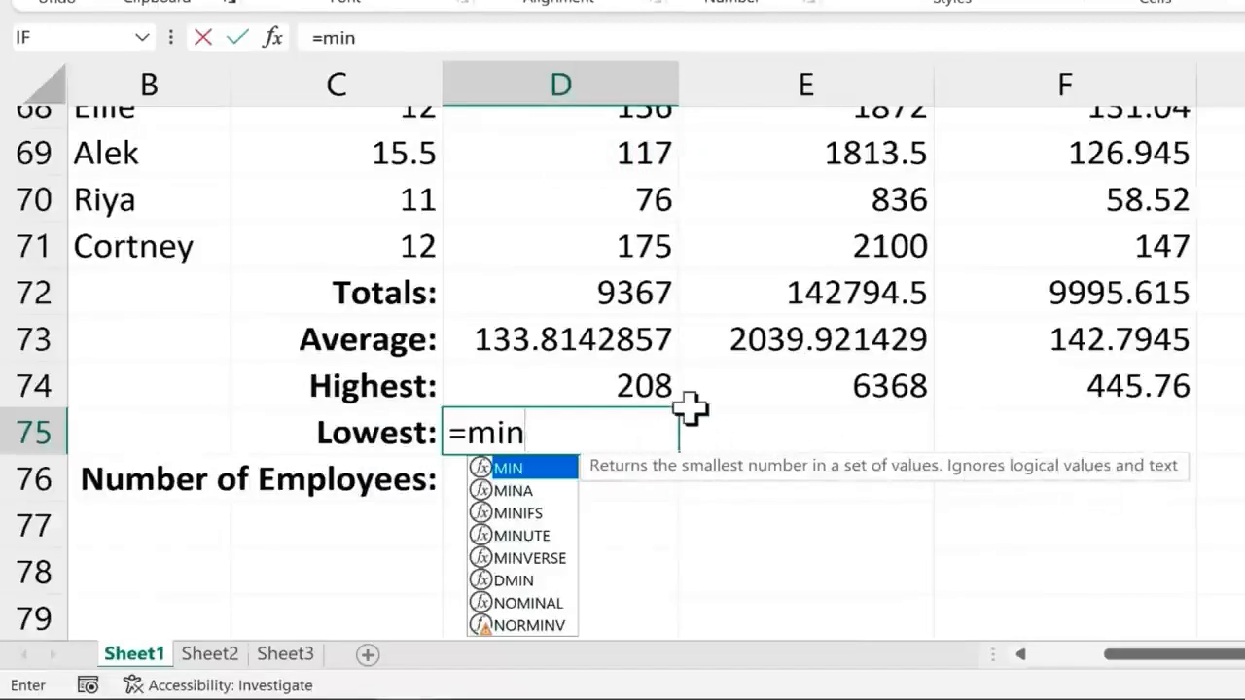
pyautogui.write('(d2:d71')
pyautogui.press('Return')
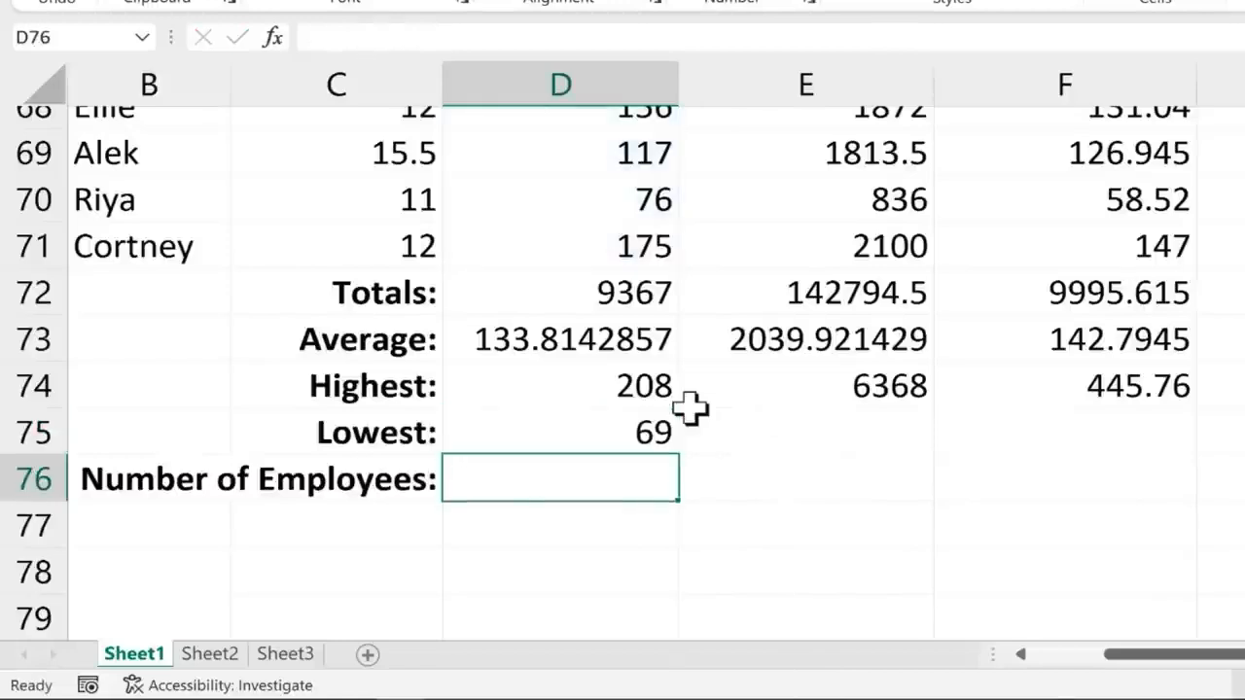
pyautogui.press('Up')
pyautogui.moveTo(682, 460); pyautogui.dragTo(1205, 470)
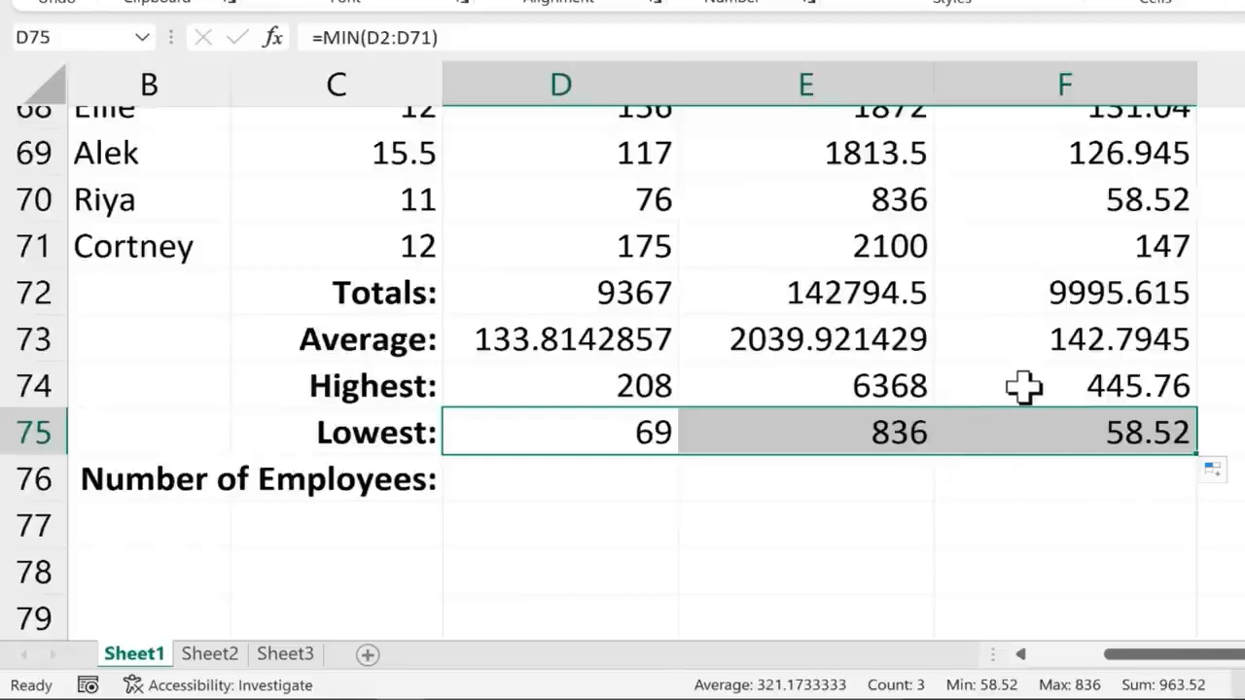
# Enter a COUNT formula over D2:D71 in cell D76 for the number of employees
pyautogui.click(573, 482)
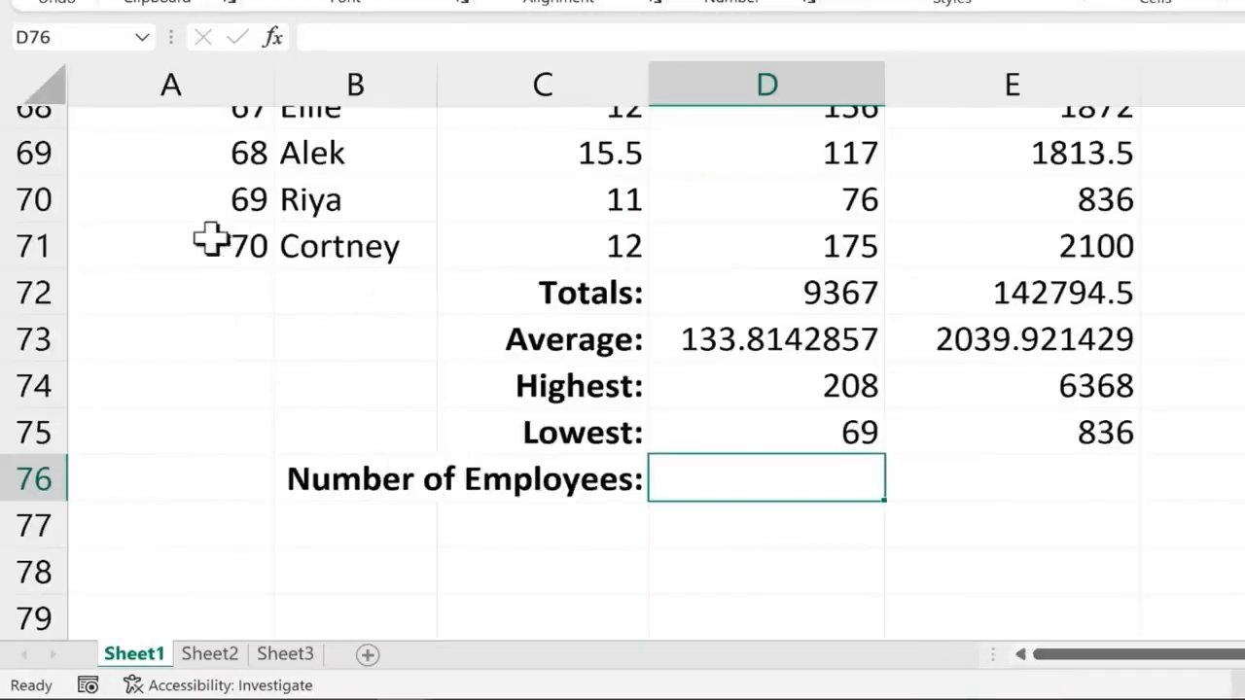
pyautogui.moveTo(1106, 655); pyautogui.dragTo(1165, 654)
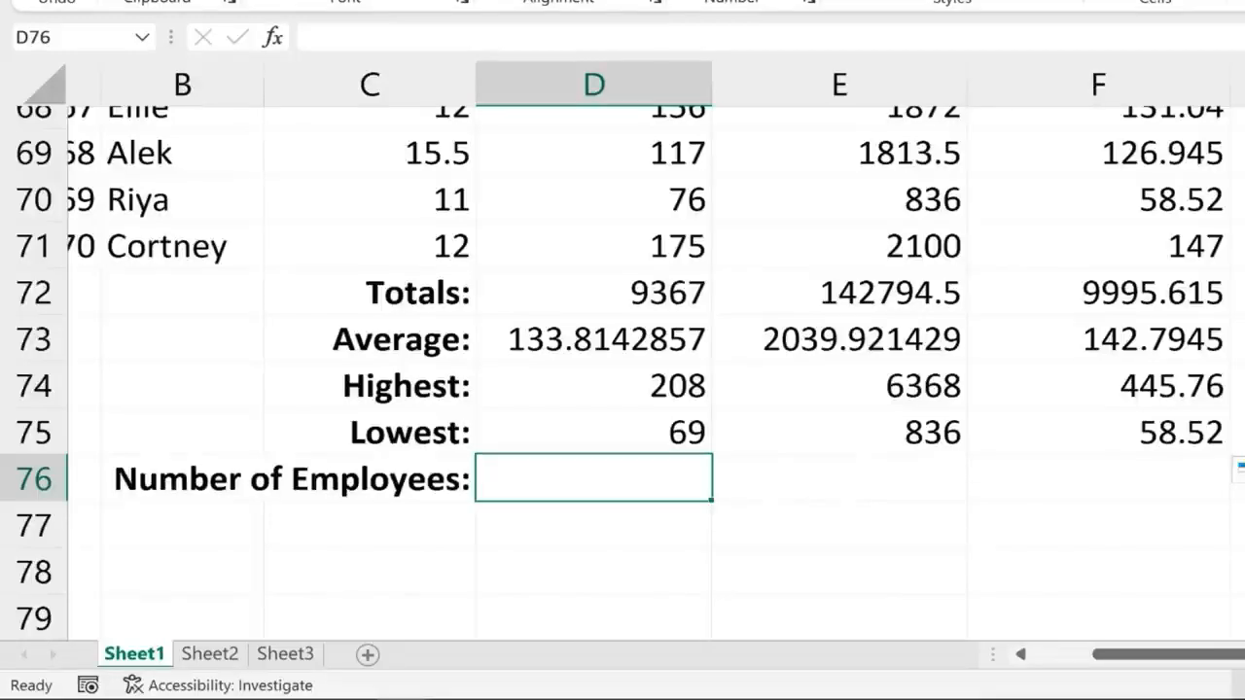
pyautogui.write('=count')
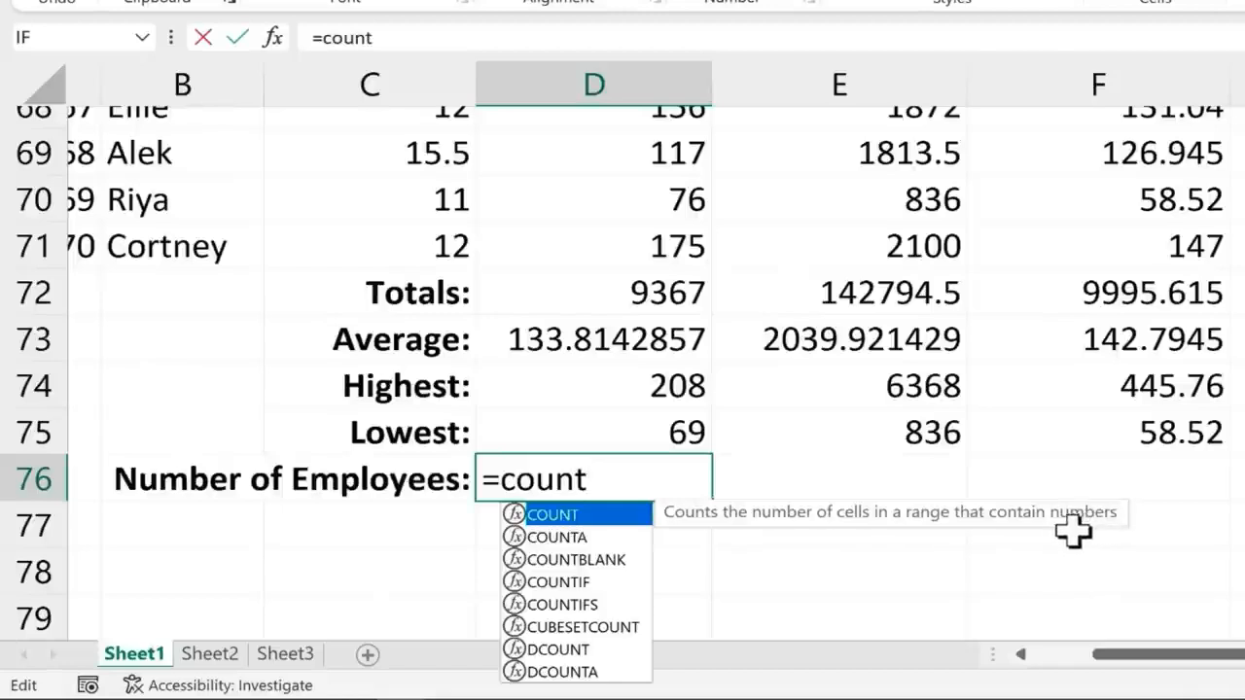
pyautogui.write('(')
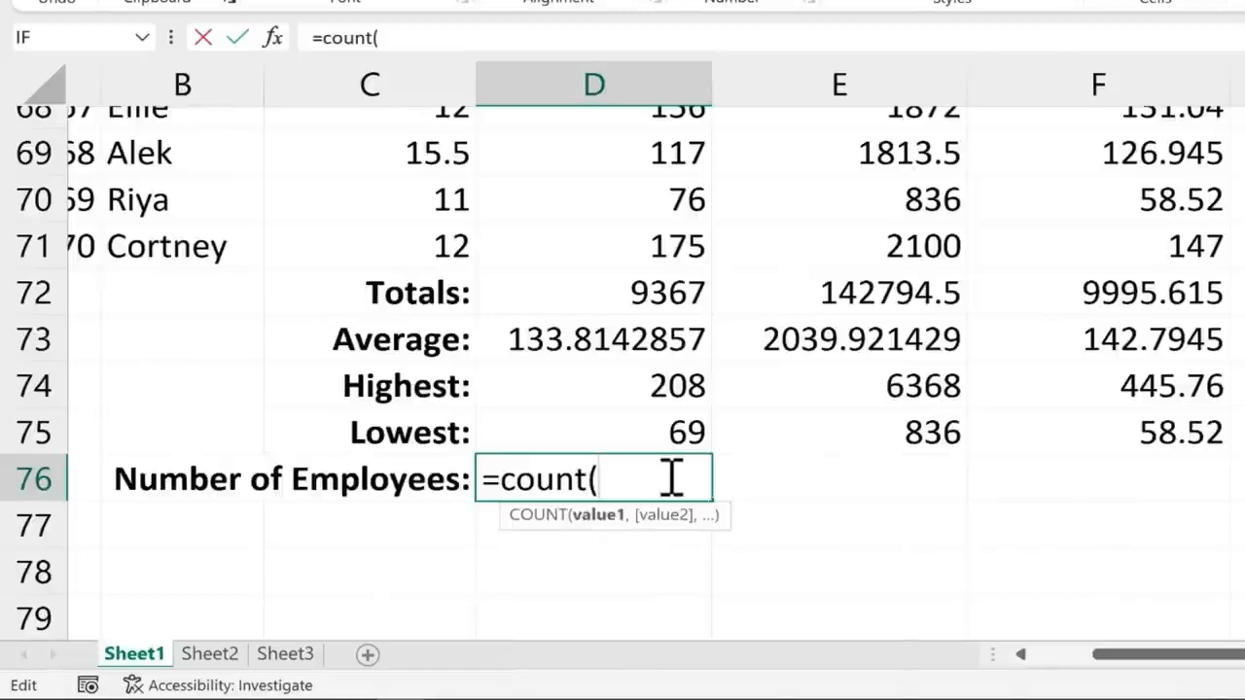
pyautogui.write('d2:')
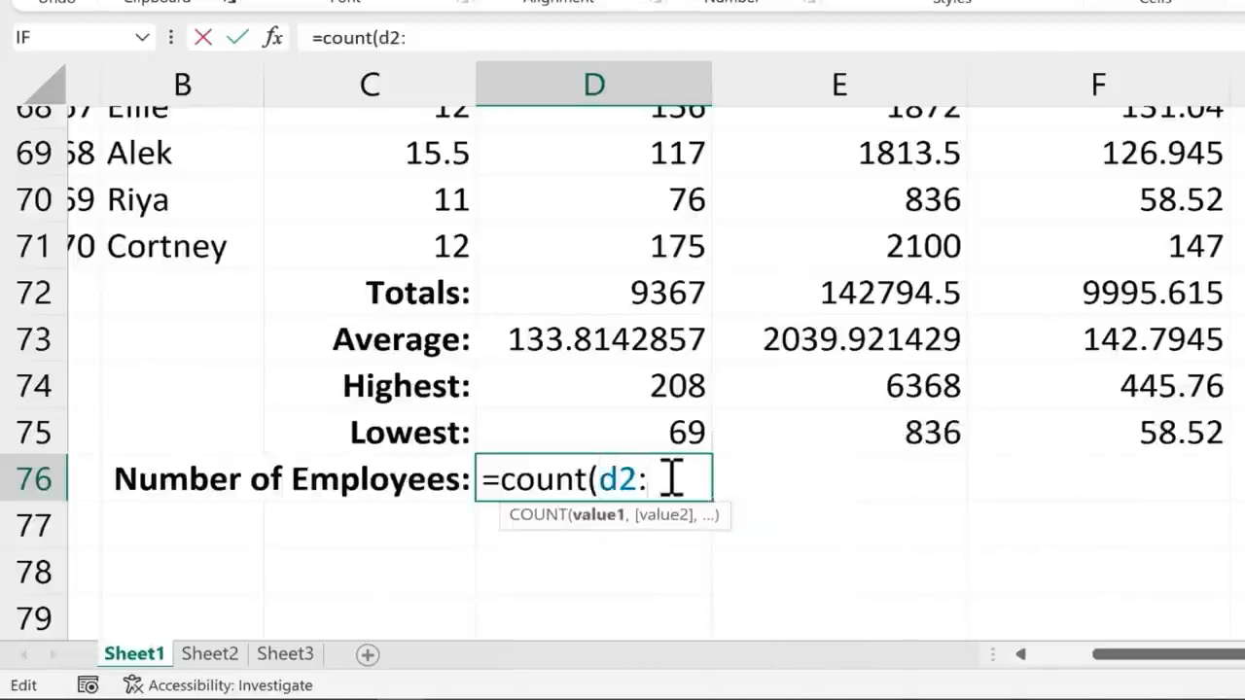
pyautogui.write('d71')
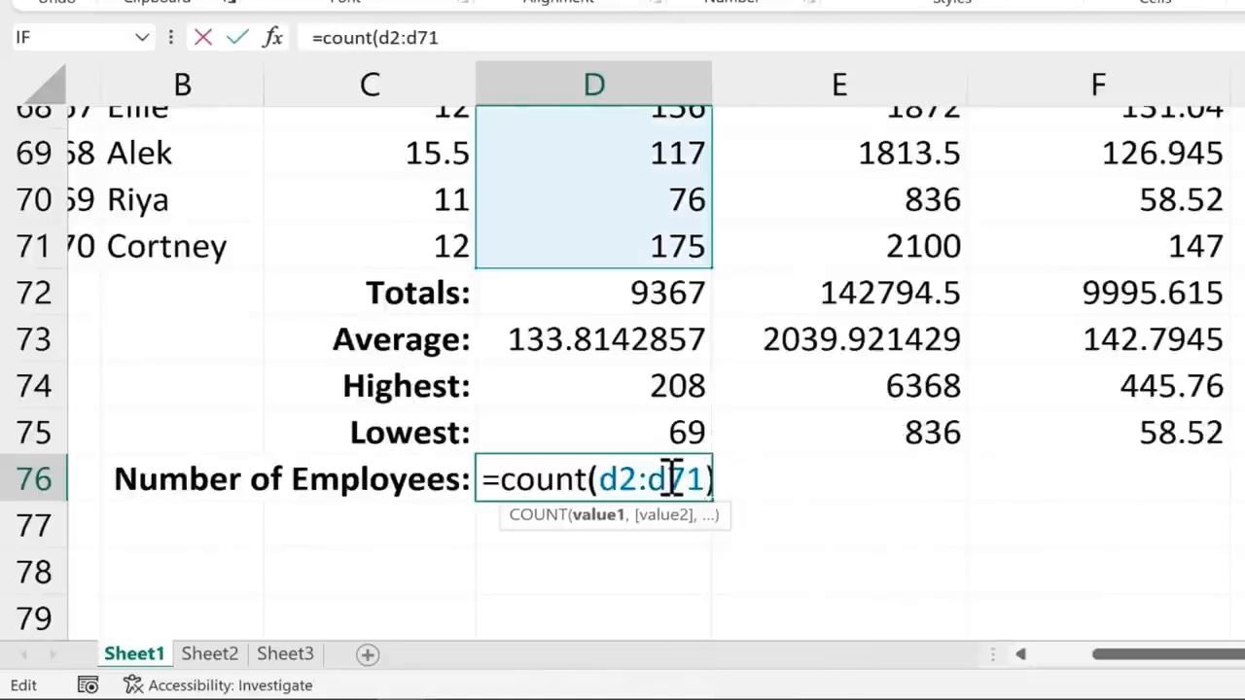
pyautogui.write(')')
pyautogui.press('Return')
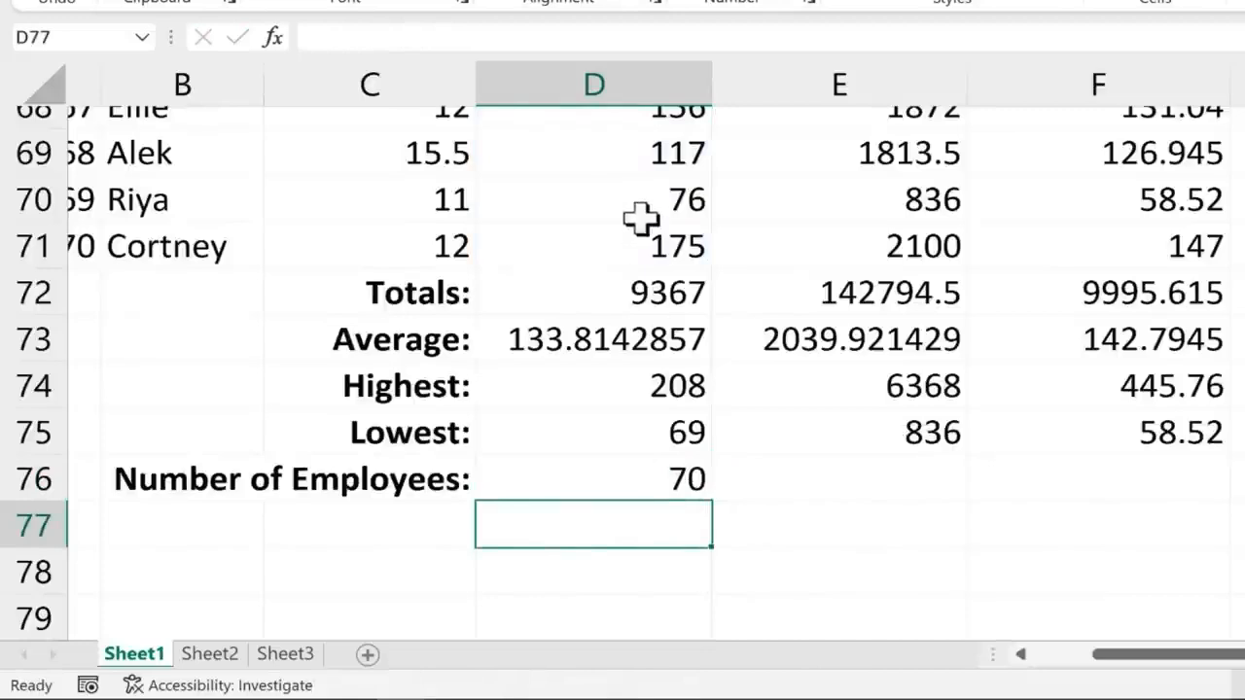
# Fill the COUNT formula from D76 across to F76
pyautogui.click(681, 479)
pyautogui.moveTo(714, 502); pyautogui.dragTo(1228, 518)
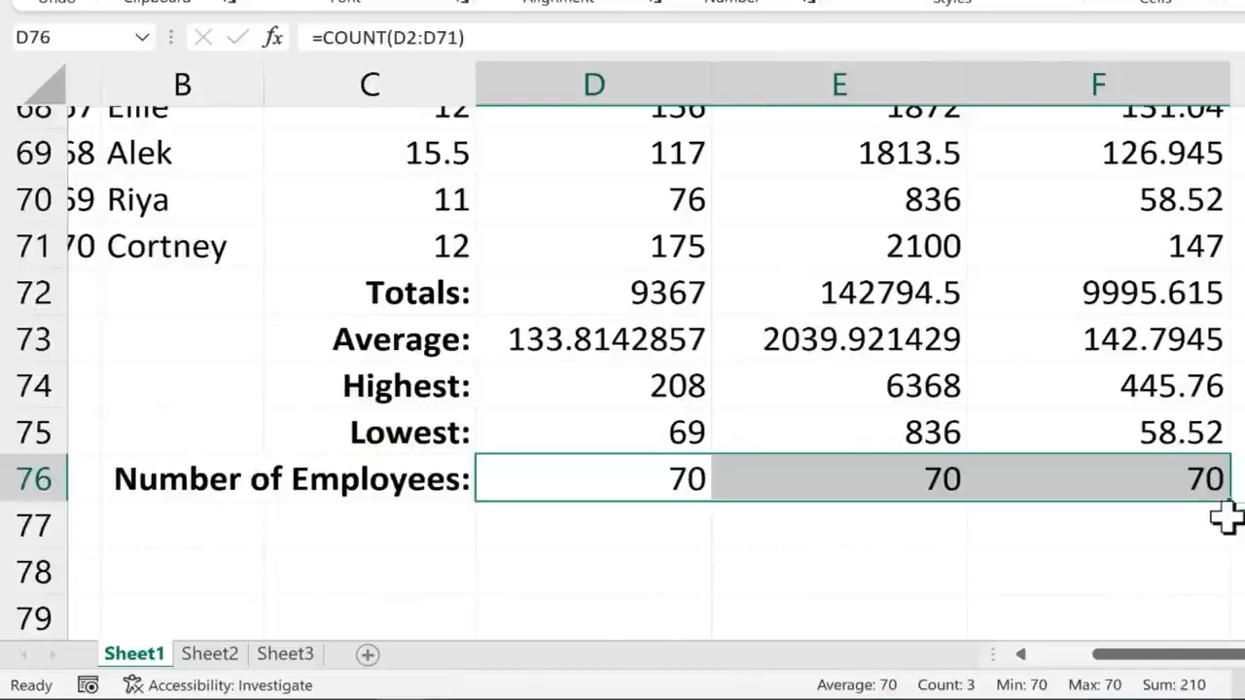
pyautogui.click(1162, 507)
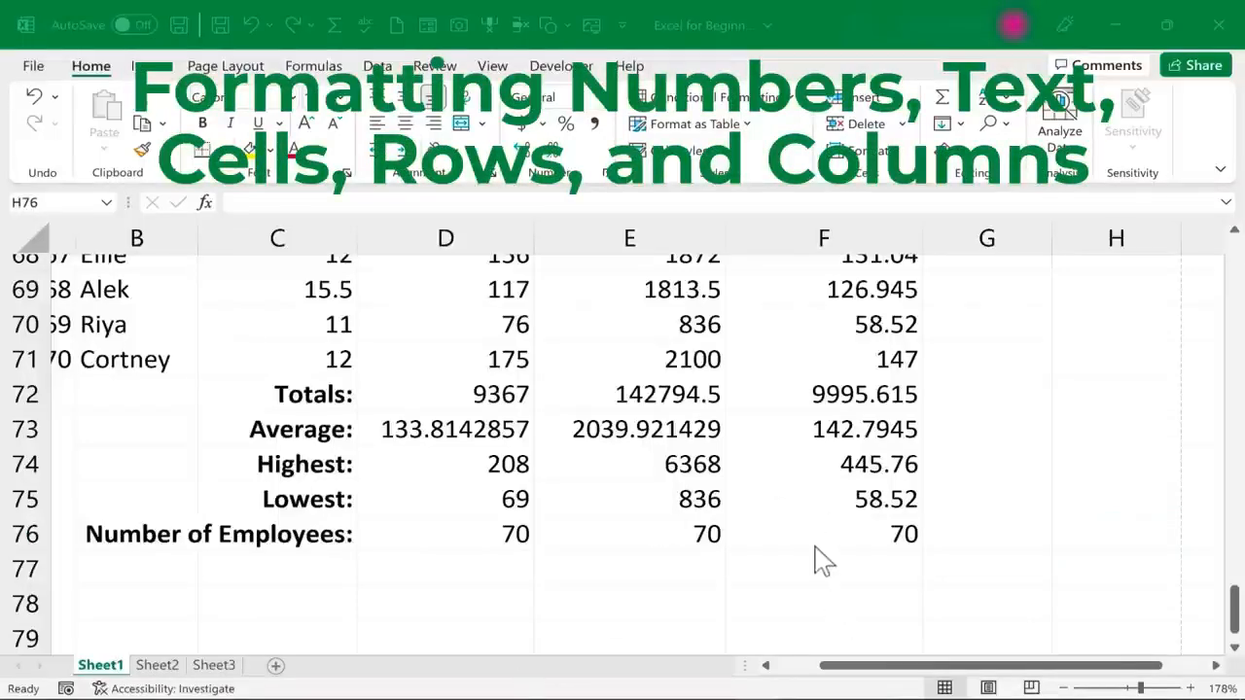
# Examine how the Hourly Wage, Taxable Income and Hours Worked values in row 2 are formatted
pyautogui.scroll(13, 822, 521)
pyautogui.scroll(10, 812, 533)
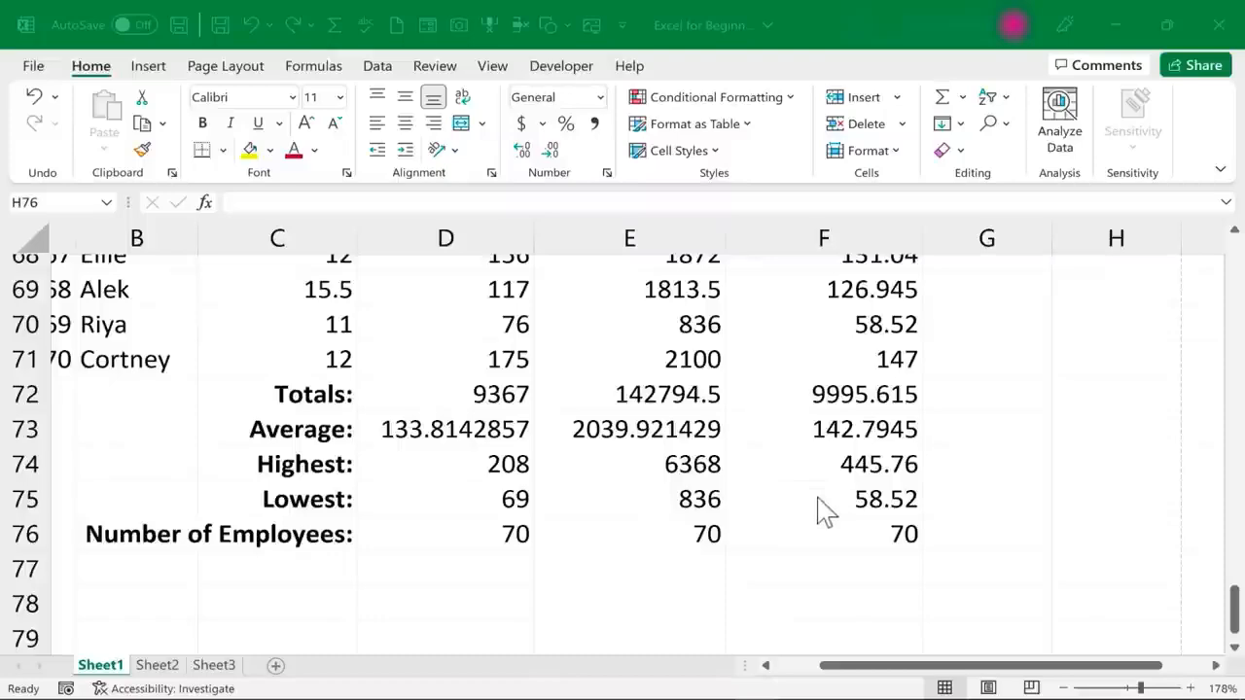
pyautogui.scroll(3, 824, 514)
pyautogui.scroll(20, 822, 515)
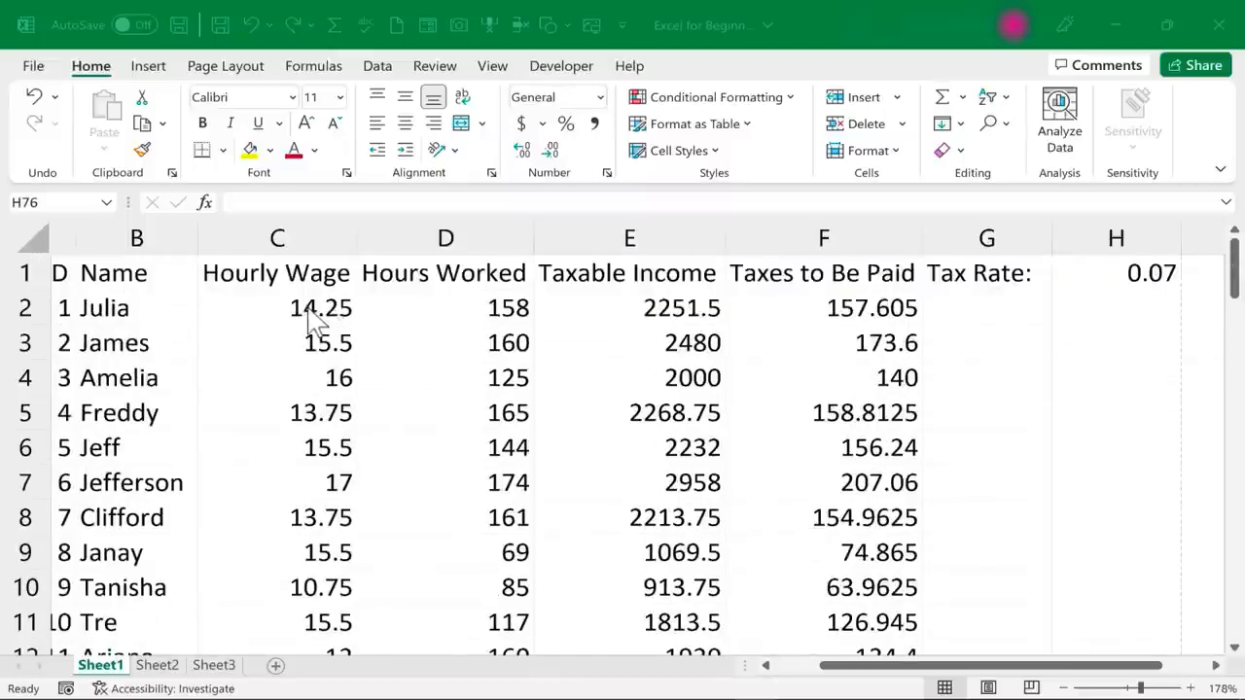
pyautogui.click(311, 308)
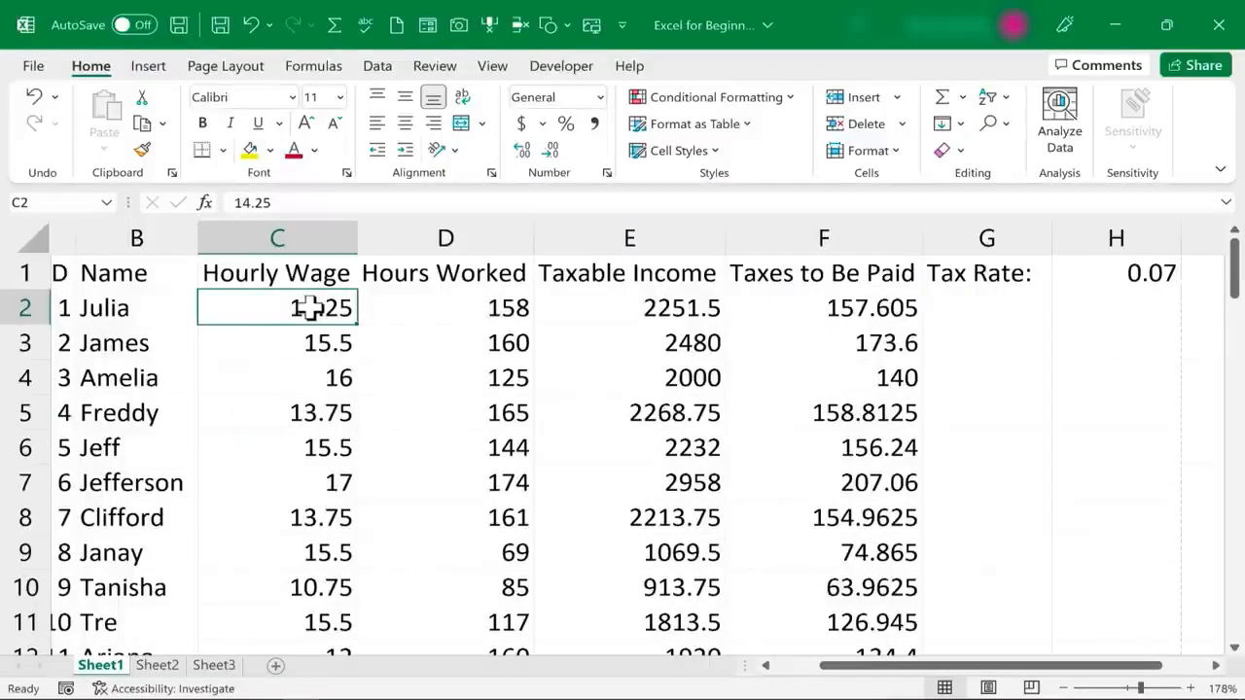
pyautogui.click(615, 313)
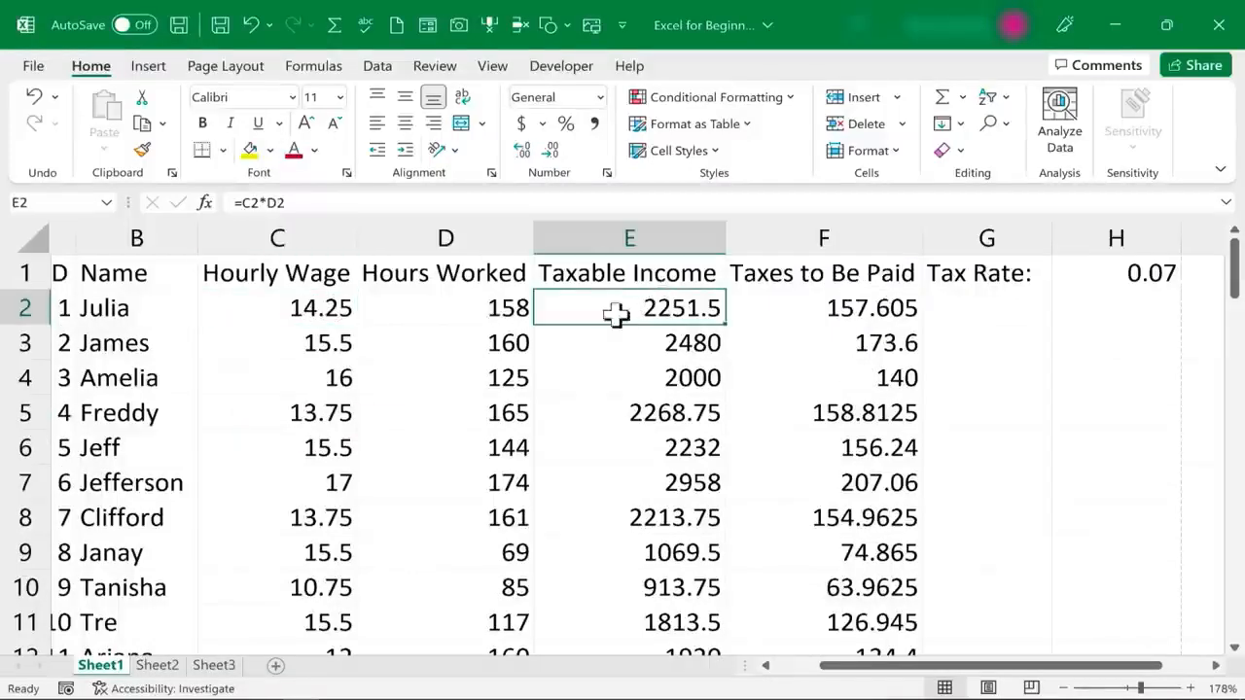
pyautogui.click(470, 307)
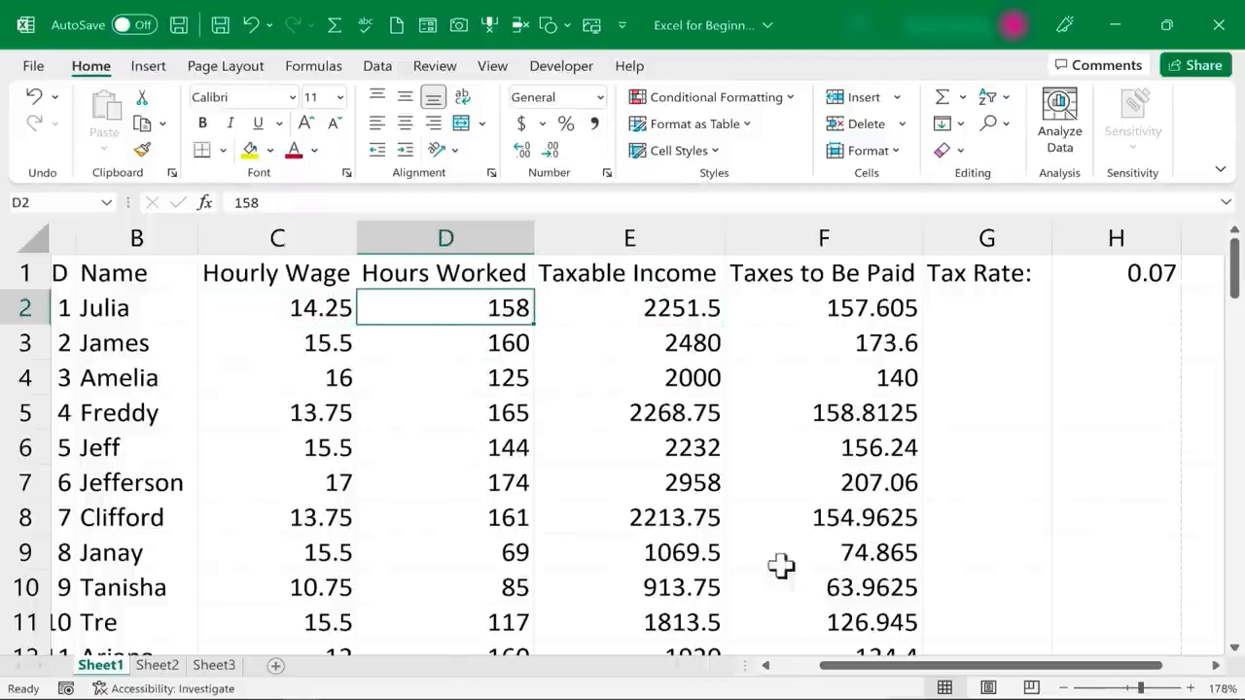
# Apply the Currency number format to the whole Hourly Wage column C
pyautogui.moveTo(885, 669); pyautogui.dragTo(764, 673)
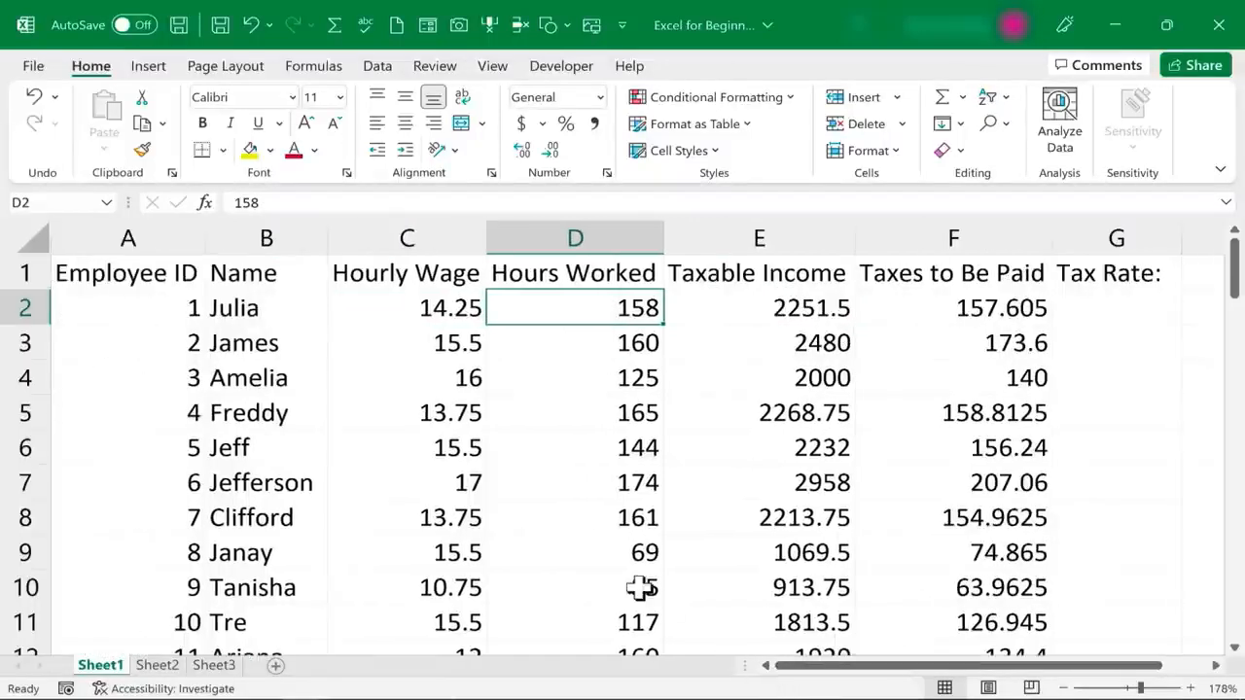
pyautogui.click(421, 236)
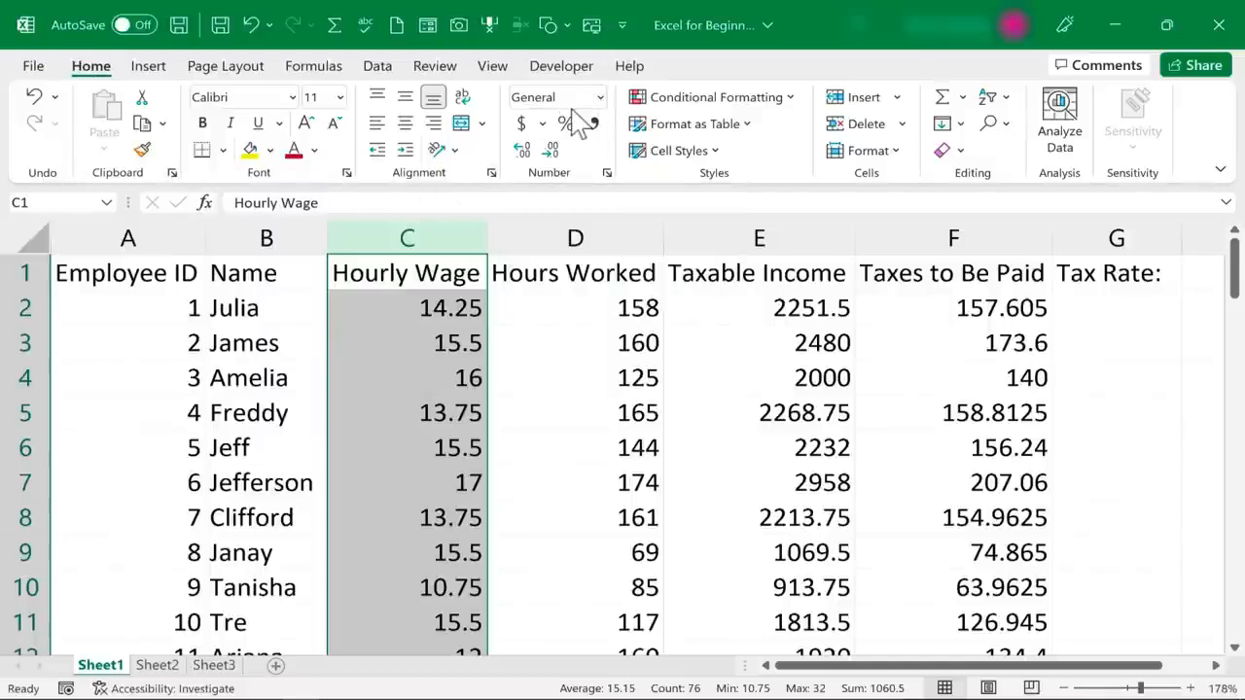
pyautogui.click(600, 98)
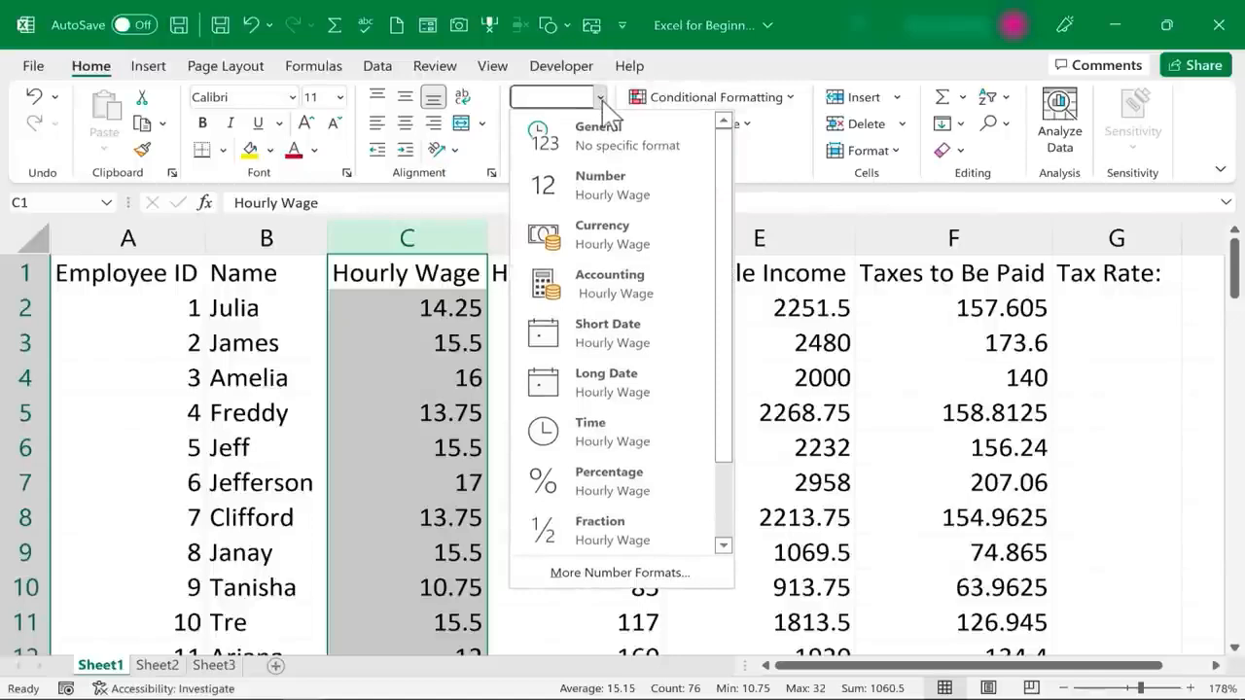
pyautogui.click(613, 243)
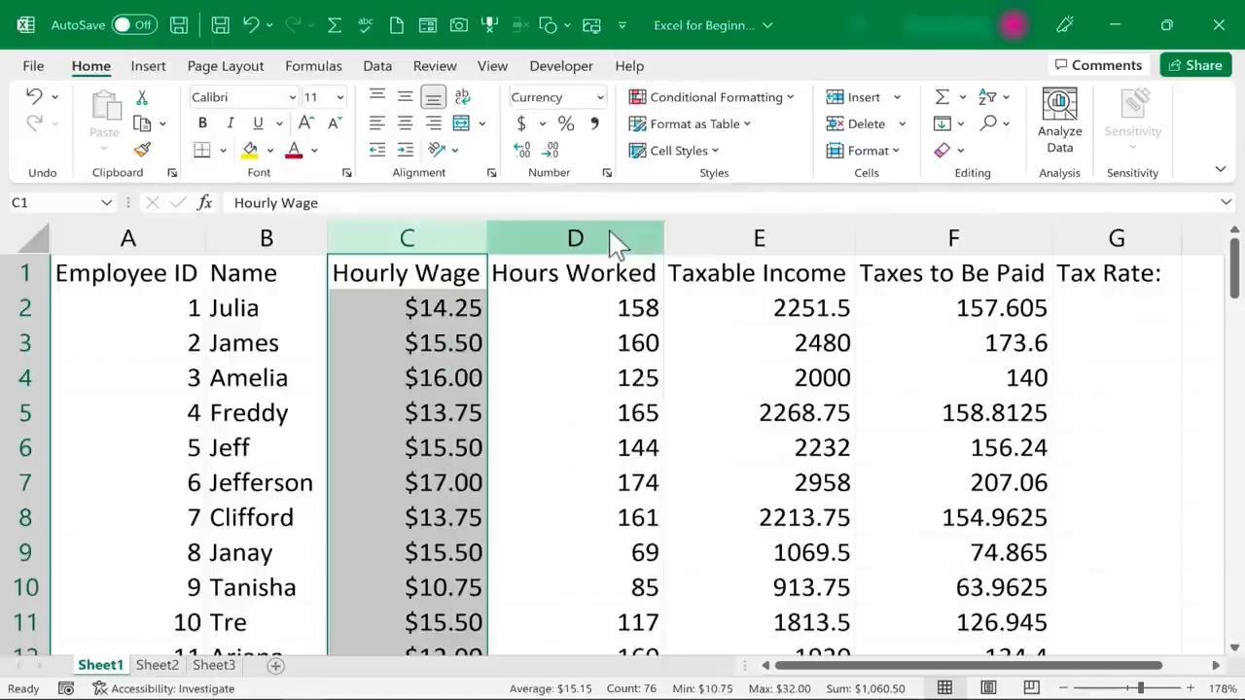
pyautogui.click(434, 348)
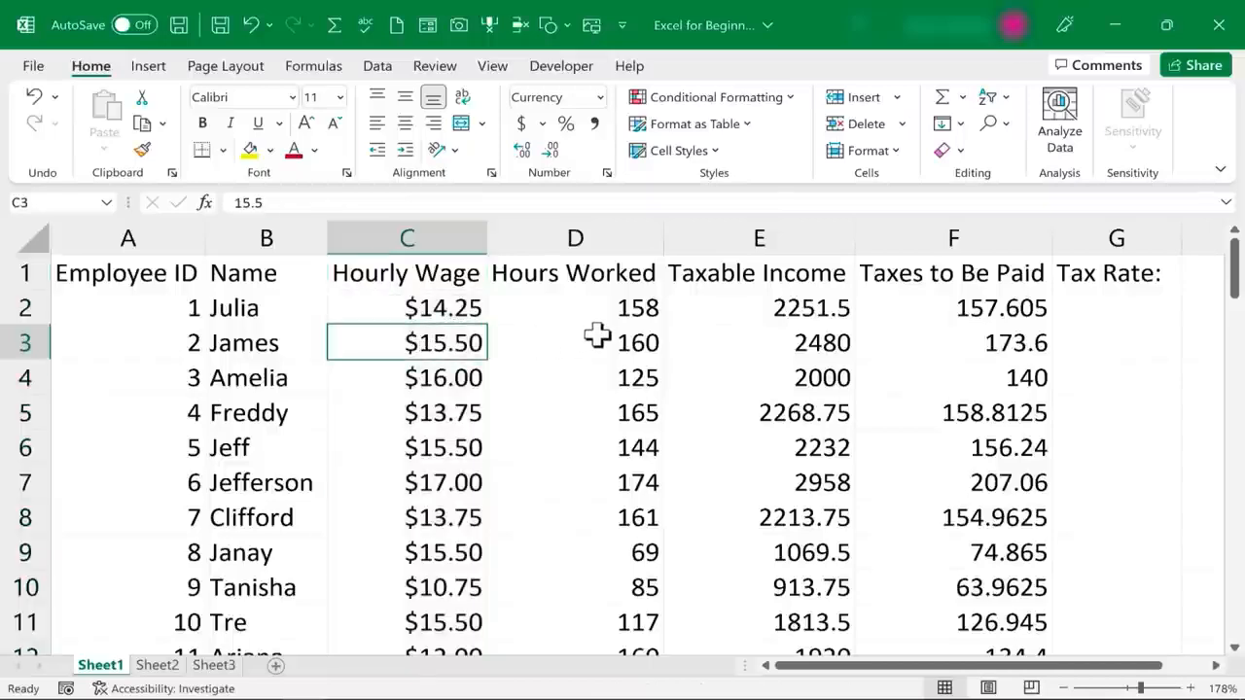
pyautogui.click(597, 335)
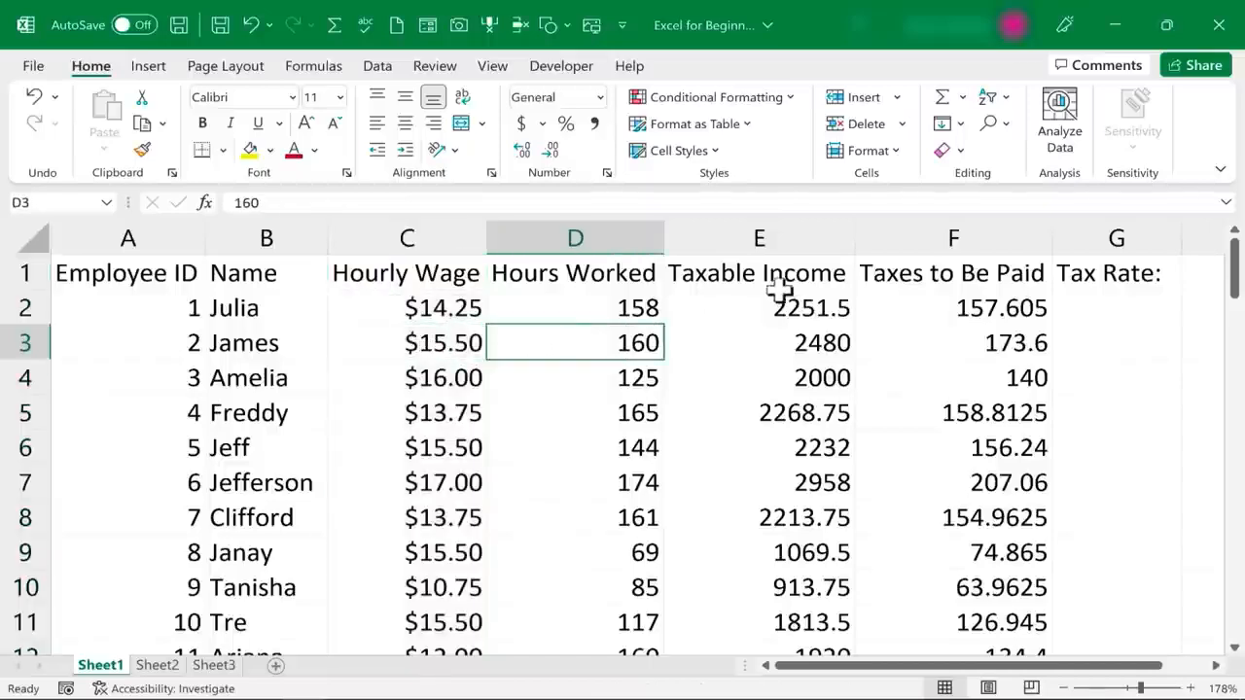
# Apply the Accounting number format to the whole Taxable Income column E and check its cells against the Hourly Wage format
pyautogui.click(773, 242)
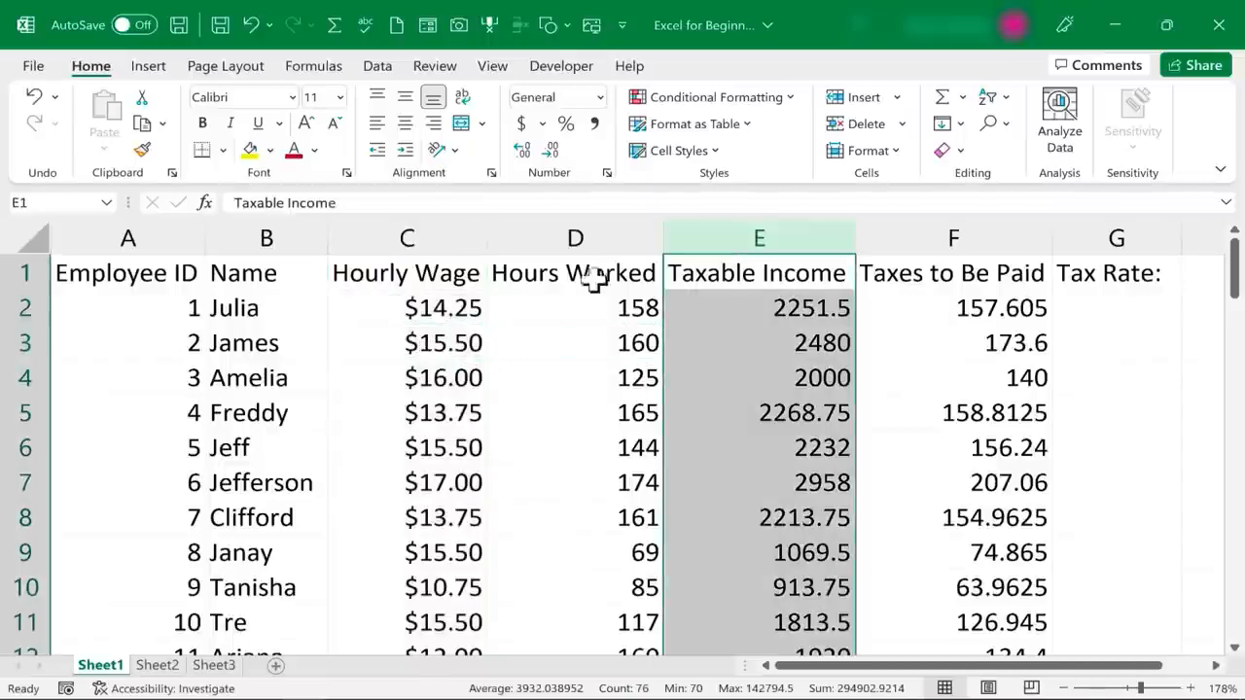
pyautogui.click(600, 97)
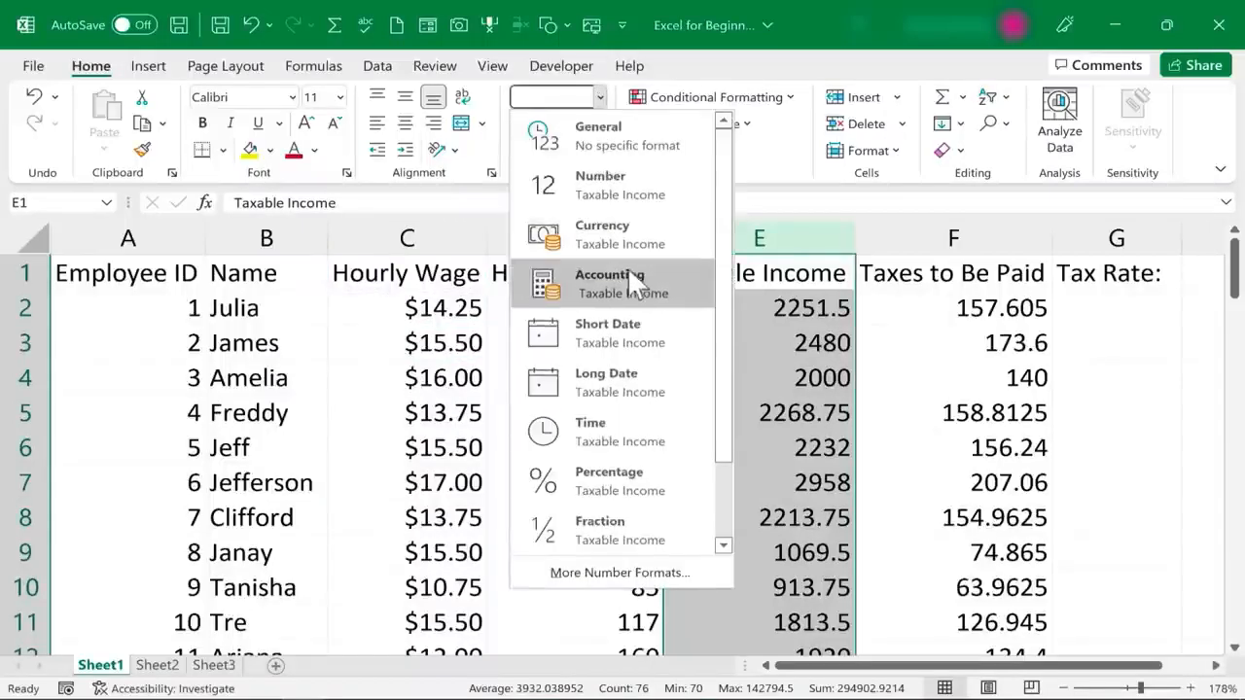
pyautogui.click(671, 310)
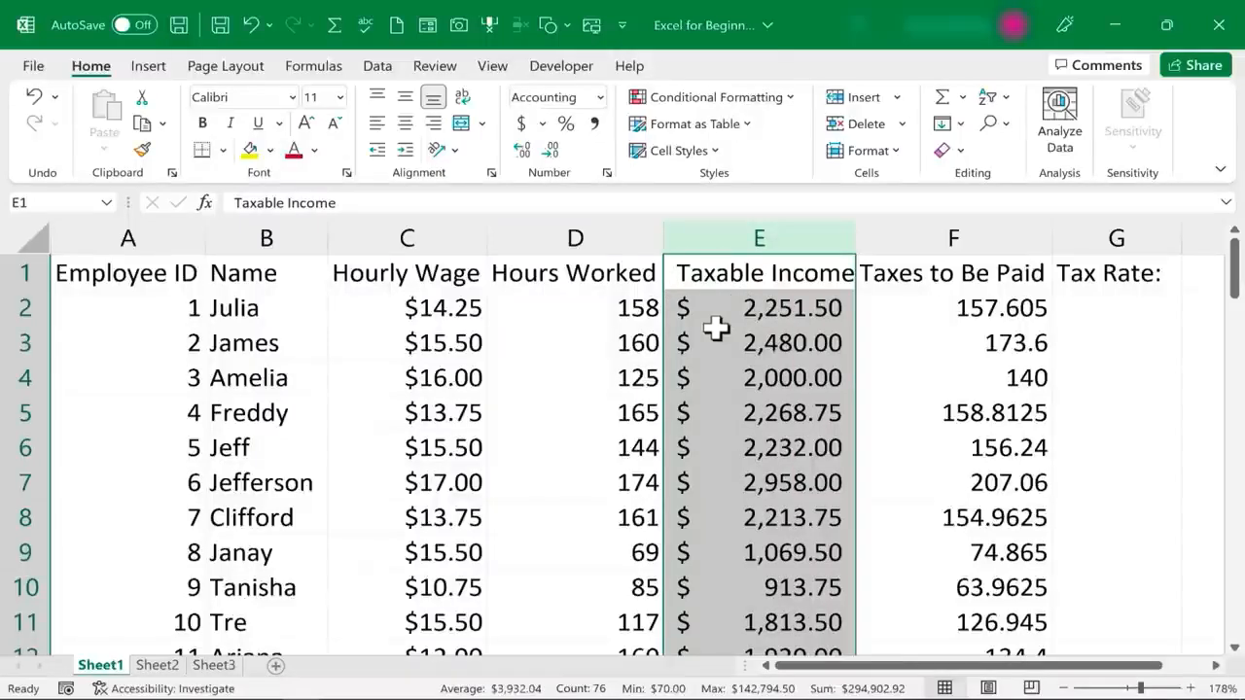
pyautogui.click(786, 352)
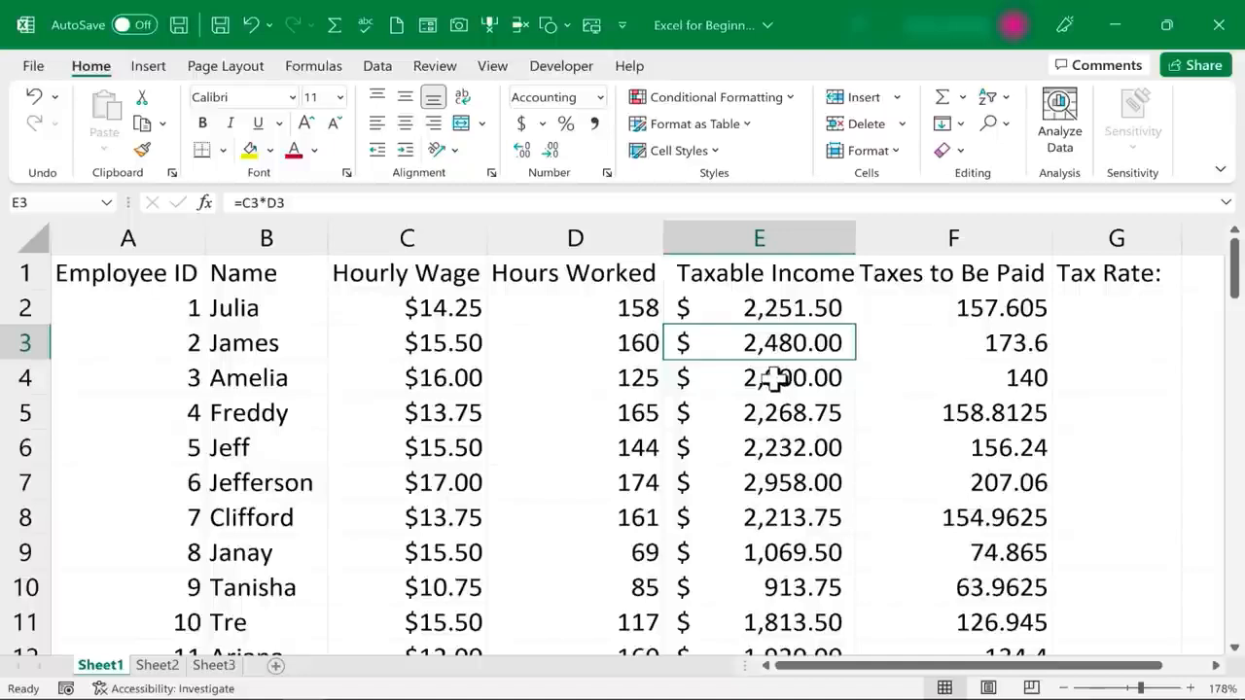
pyautogui.click(773, 309)
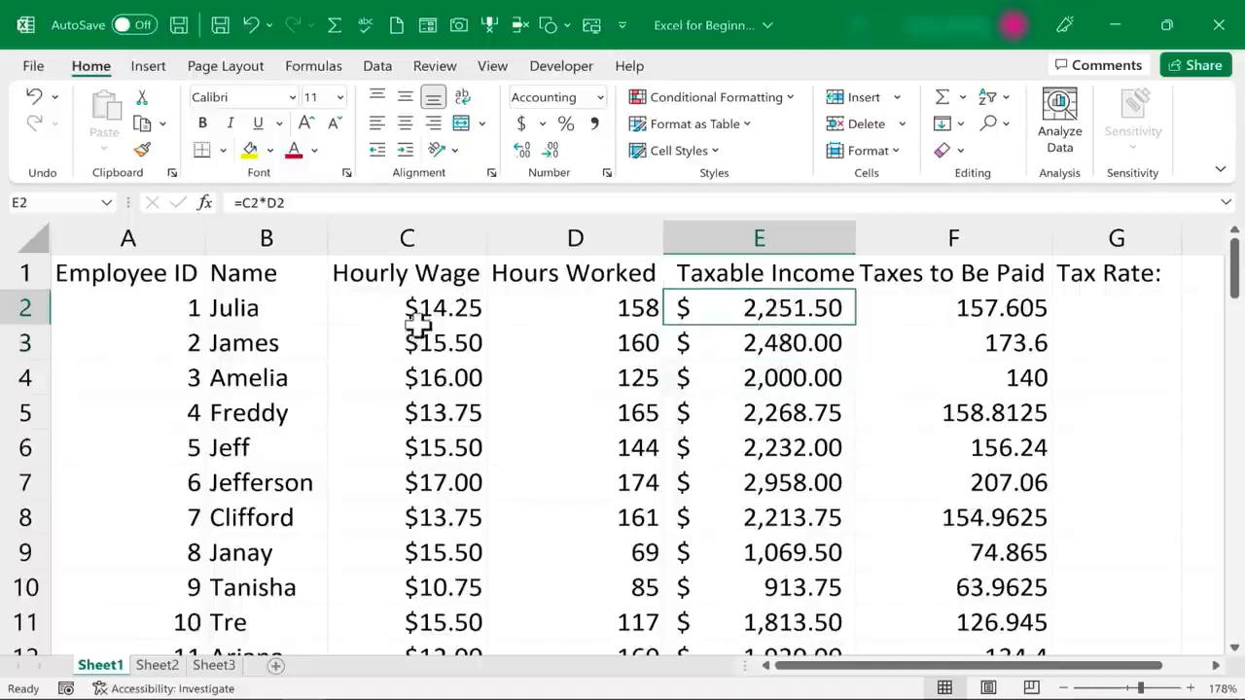
pyautogui.press('Down')
pyautogui.press('Down')
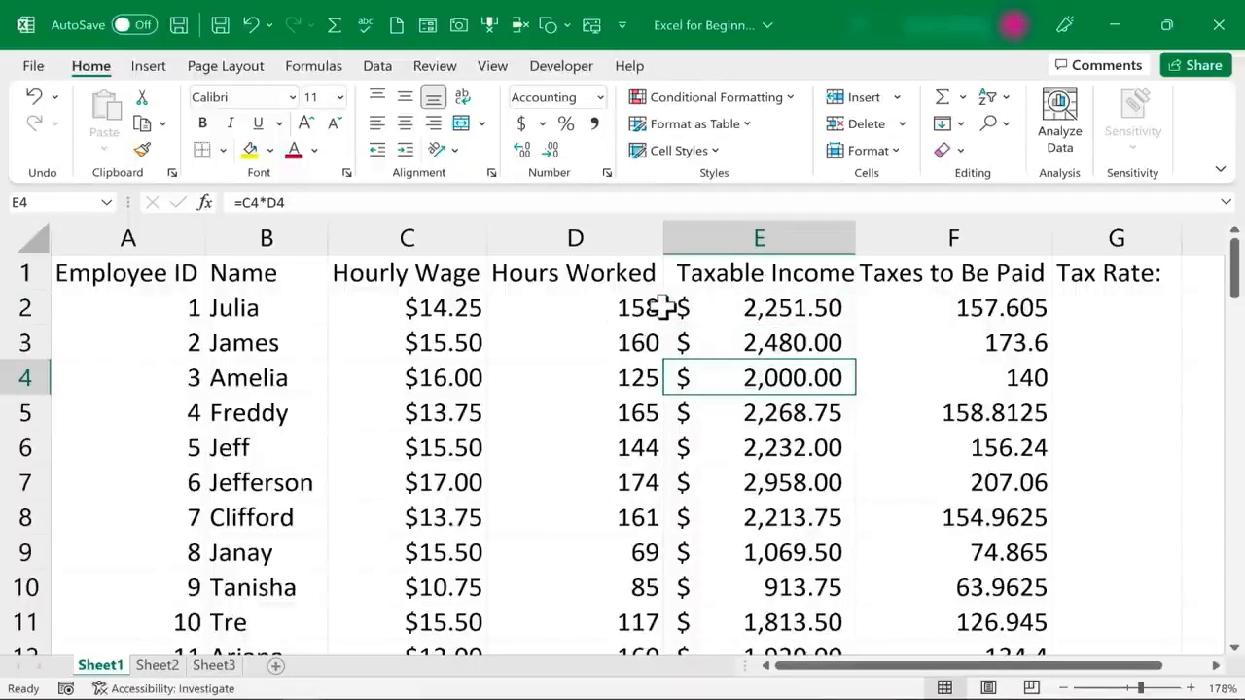
pyautogui.click(782, 310)
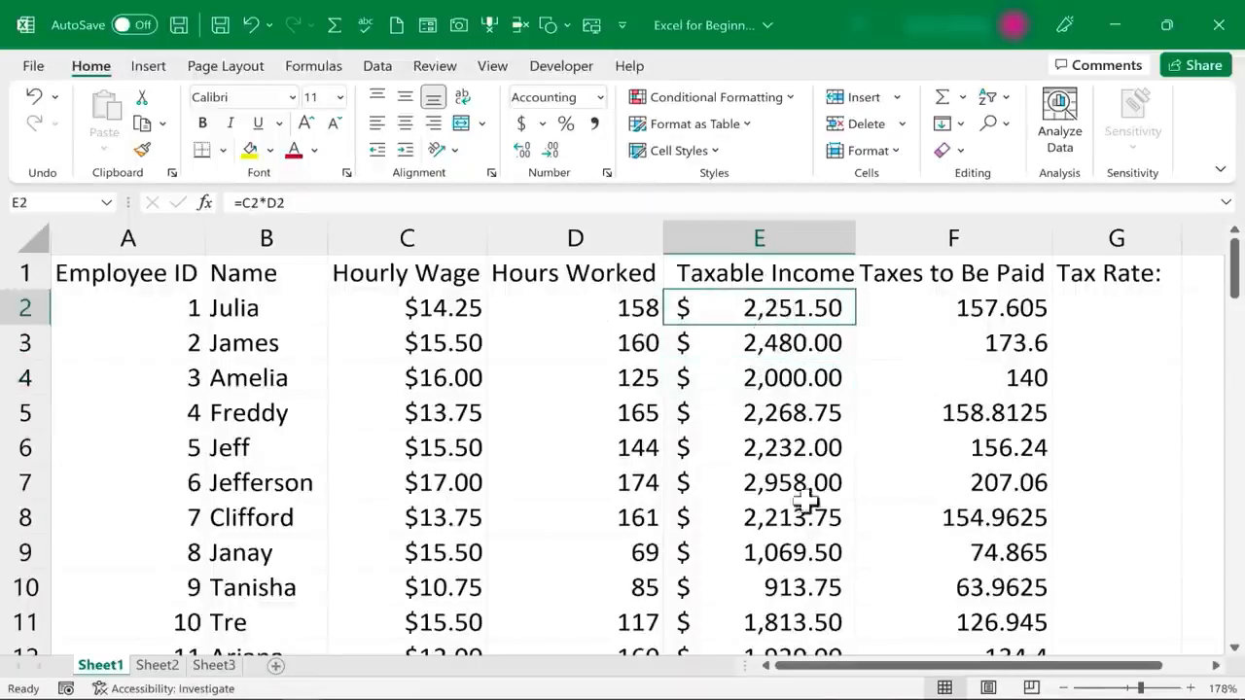
# Apply the Accounting number format to the whole Taxes to Be Paid column F
pyautogui.click(968, 241)
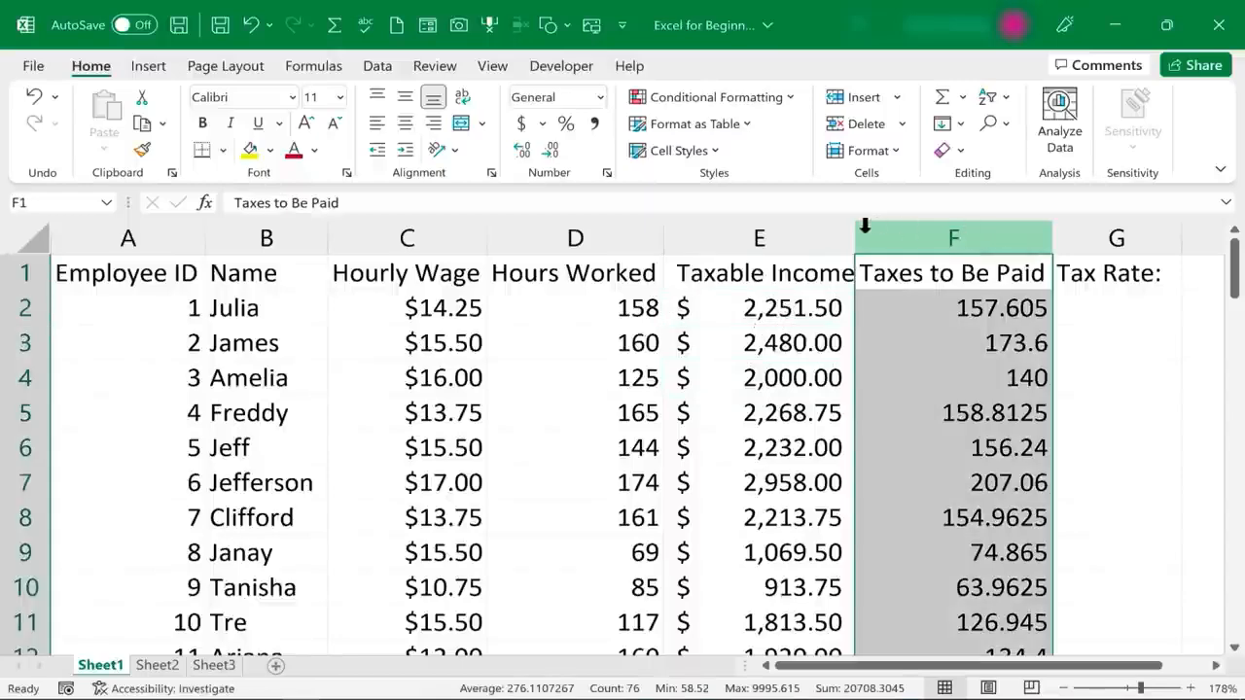
pyautogui.click(600, 98)
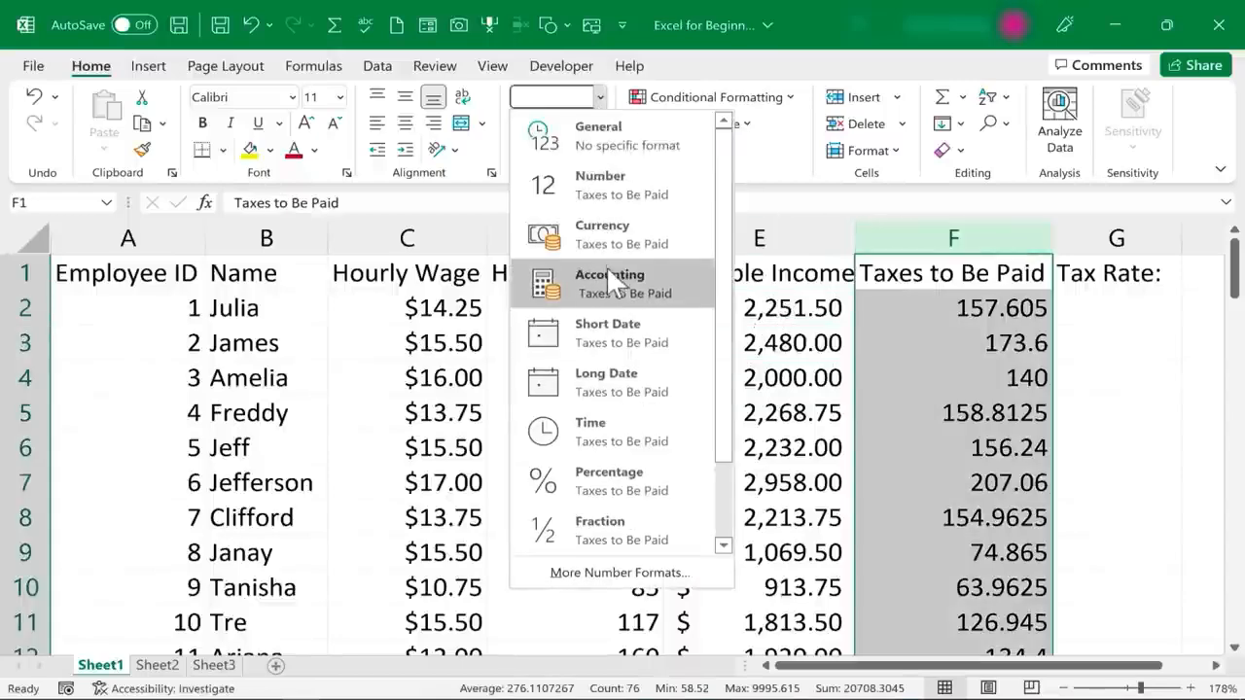
pyautogui.click(609, 282)
# Look through the number formats available for the Taxable Income column E
pyautogui.click(768, 239)
pyautogui.click(600, 97)
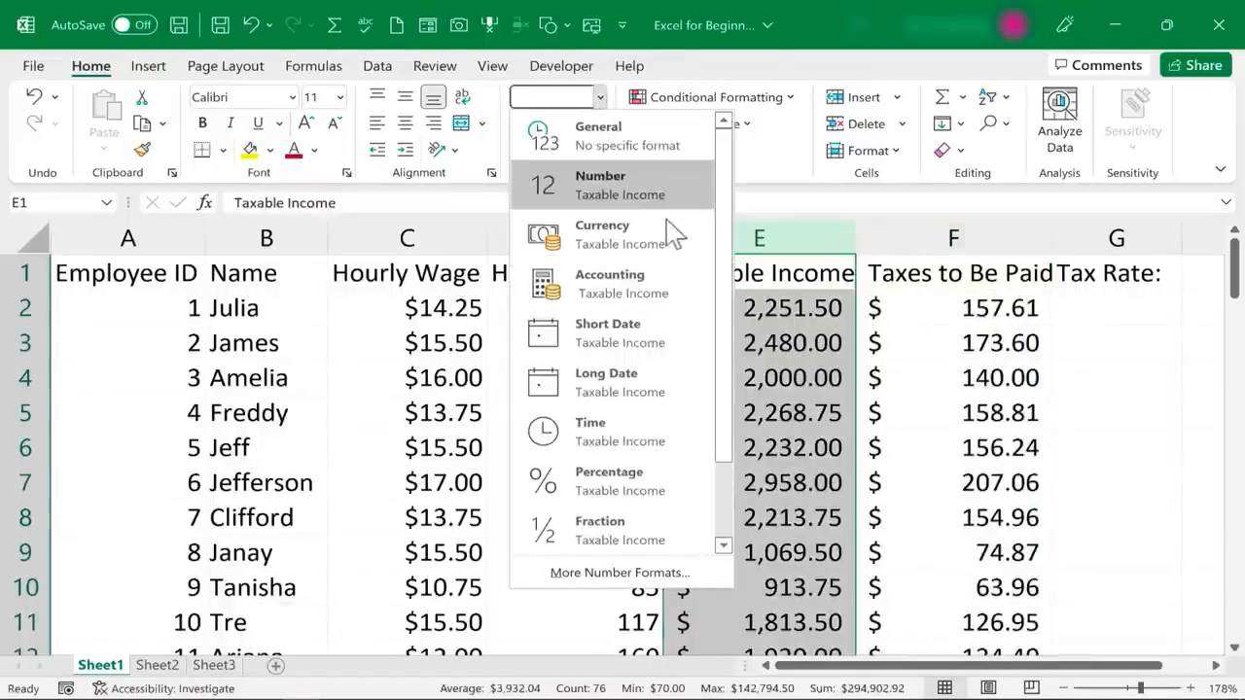
pyautogui.moveTo(723, 231); pyautogui.dragTo(755, 350)
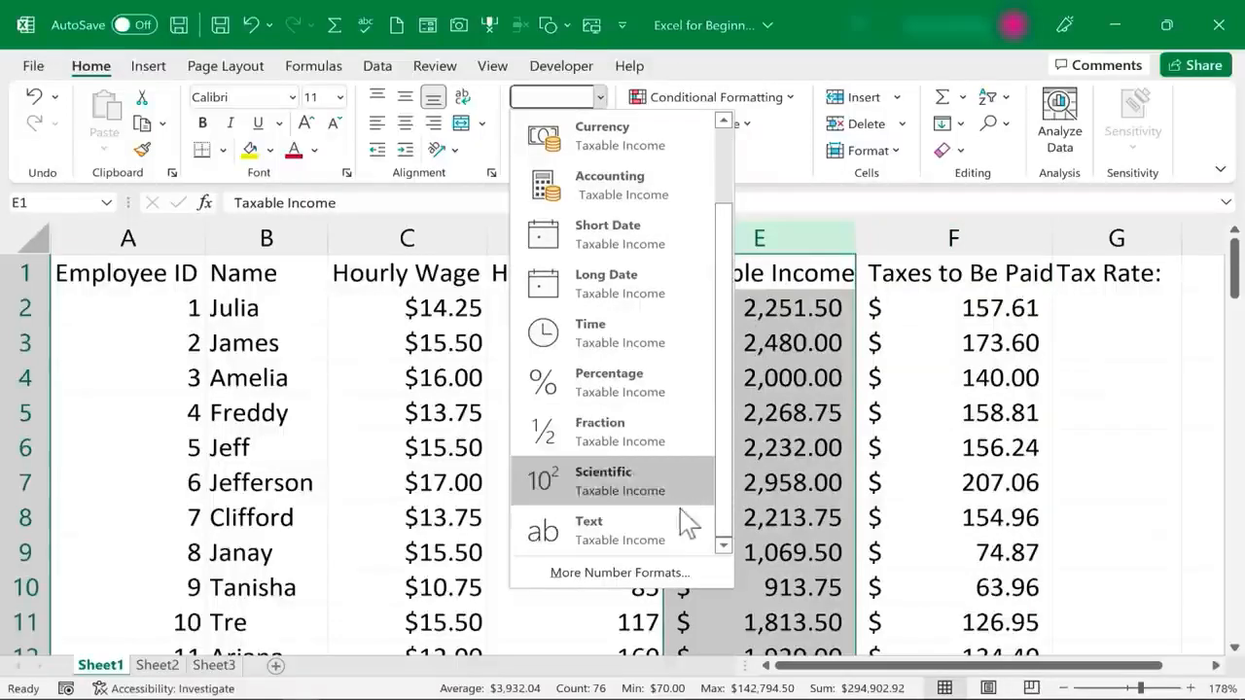
pyautogui.scroll(2, 724, 185)
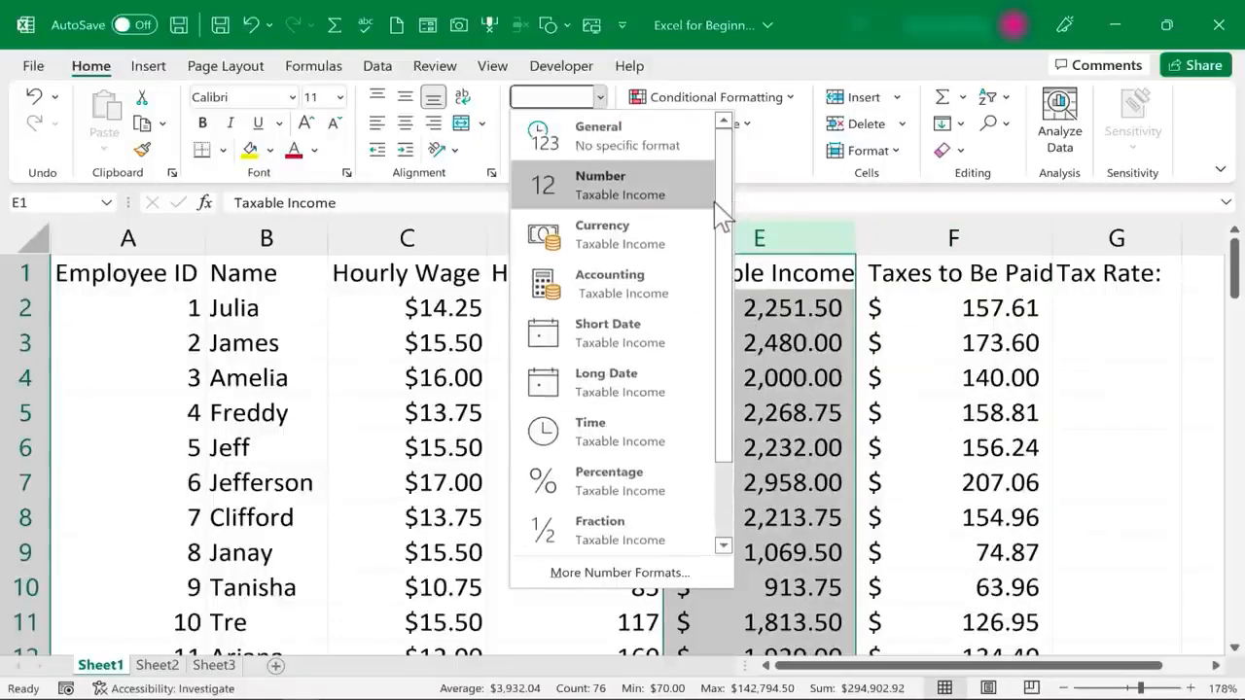
# Apply the Text number format to the whole Name column B
pyautogui.click(266, 239)
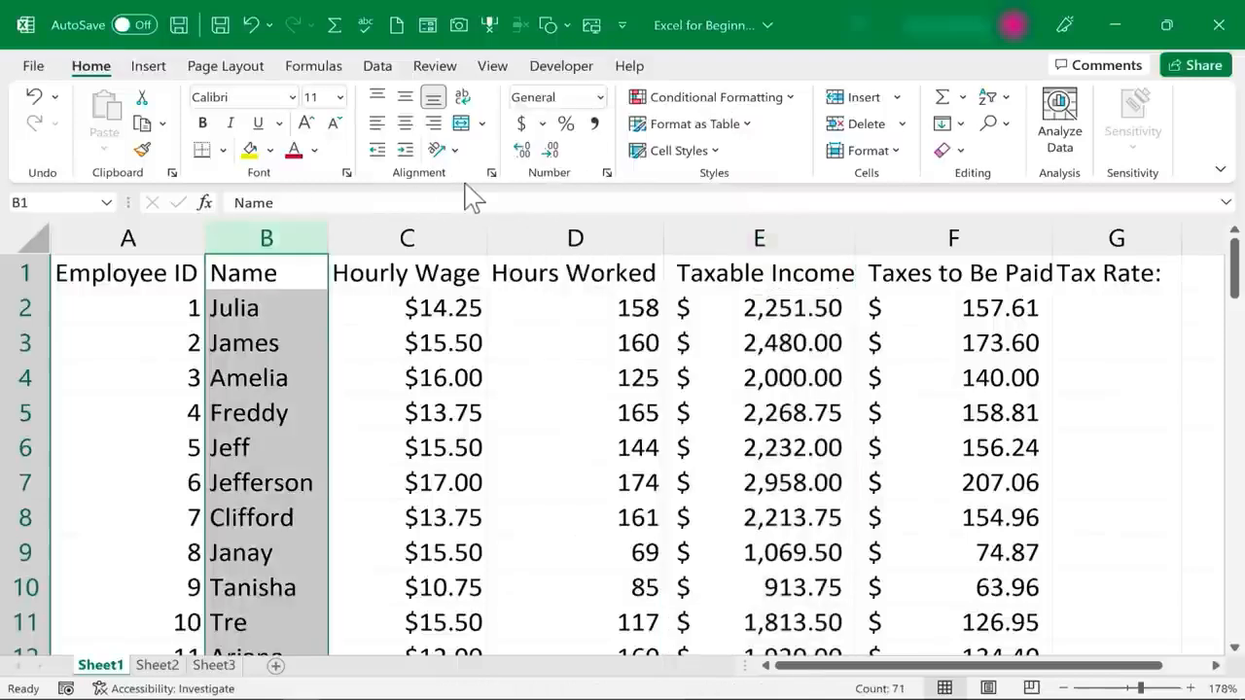
pyautogui.click(600, 97)
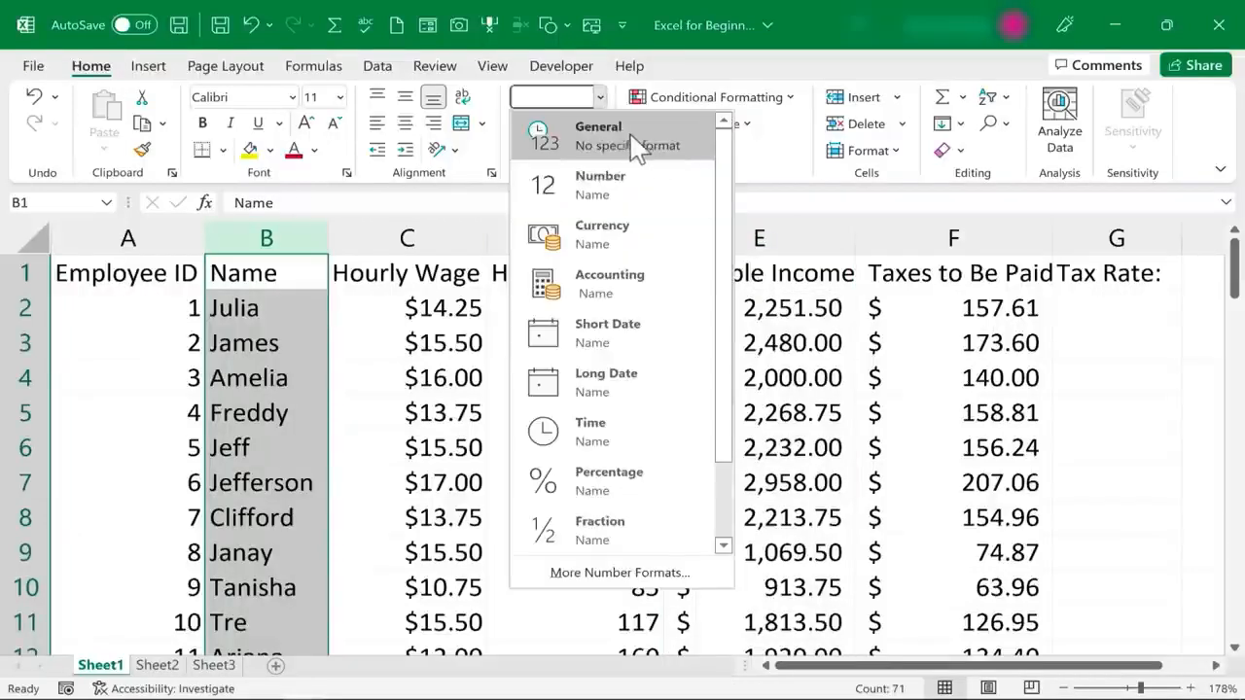
pyautogui.scroll(-2, 727, 244)
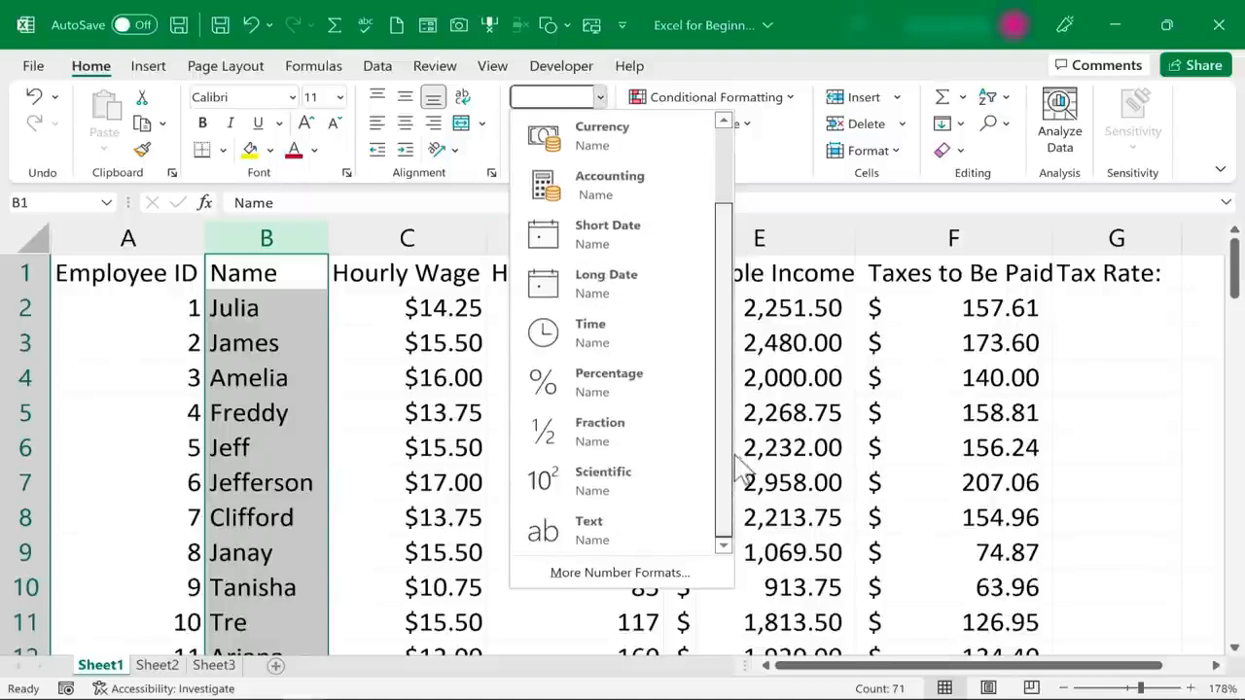
pyautogui.click(589, 533)
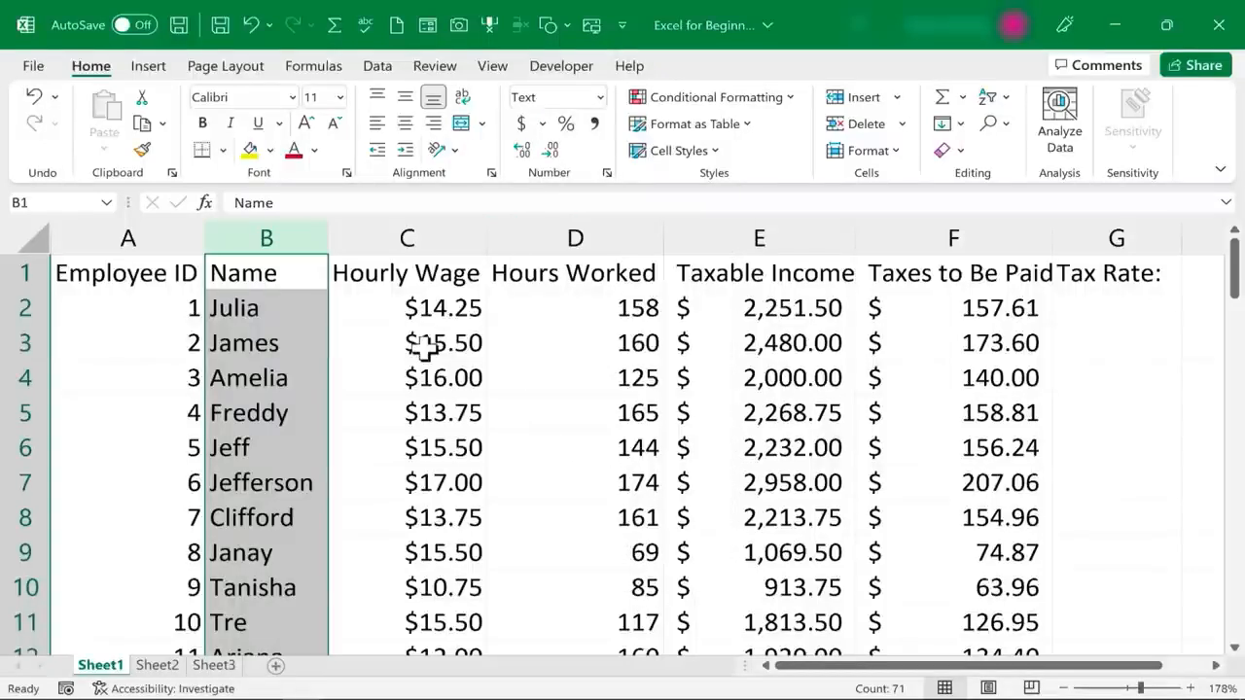
# Examine the Custom, Time and Date number format categories for cell B3 in the Format Cells dialog, leaving its format as is
pyautogui.click(265, 344)
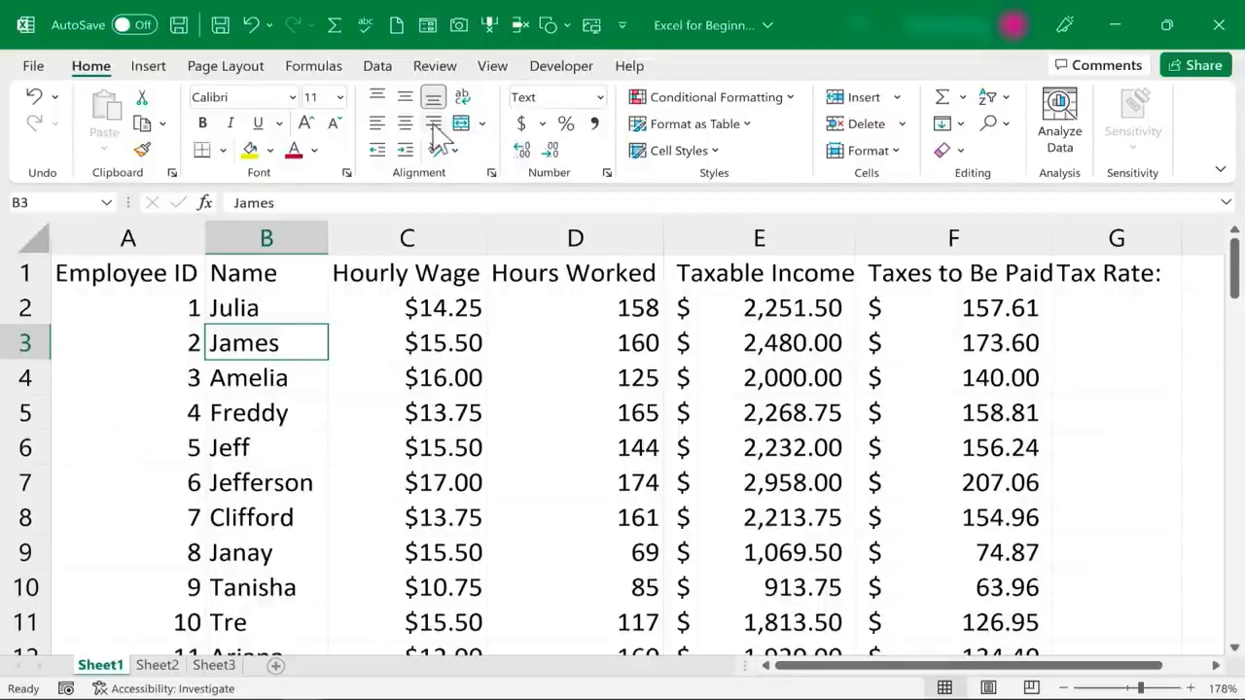
pyautogui.click(600, 97)
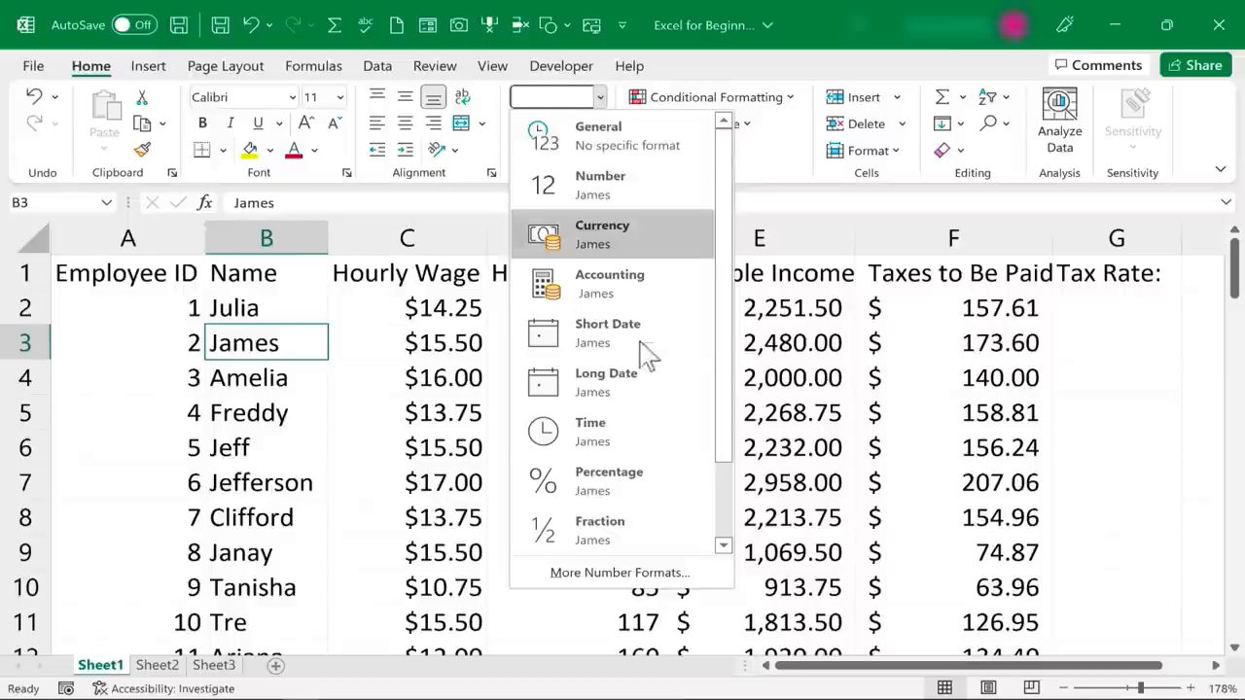
pyautogui.click(658, 573)
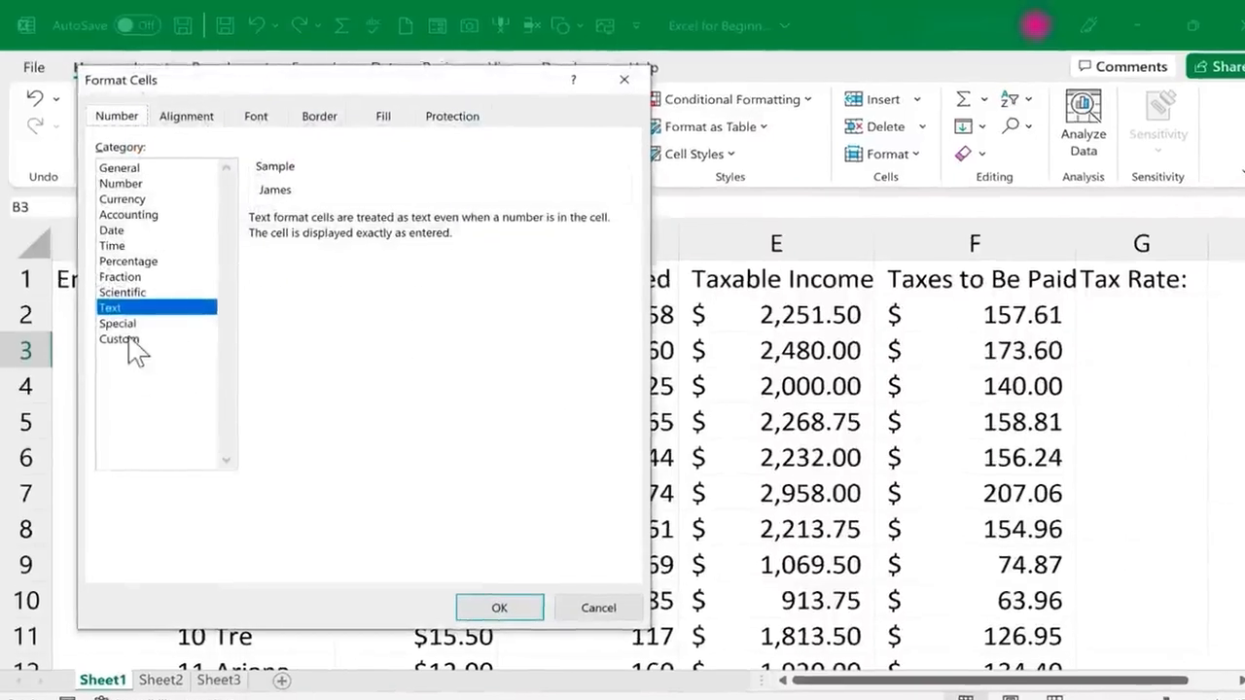
pyautogui.click(126, 340)
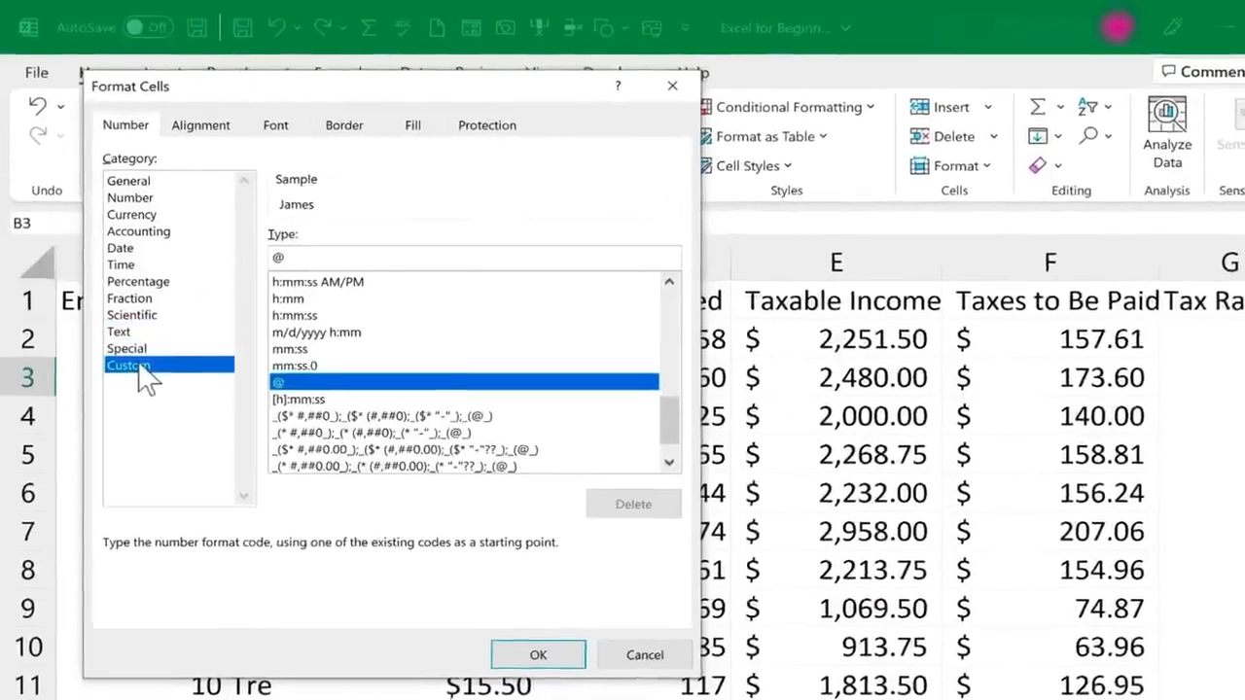
pyautogui.click(137, 292)
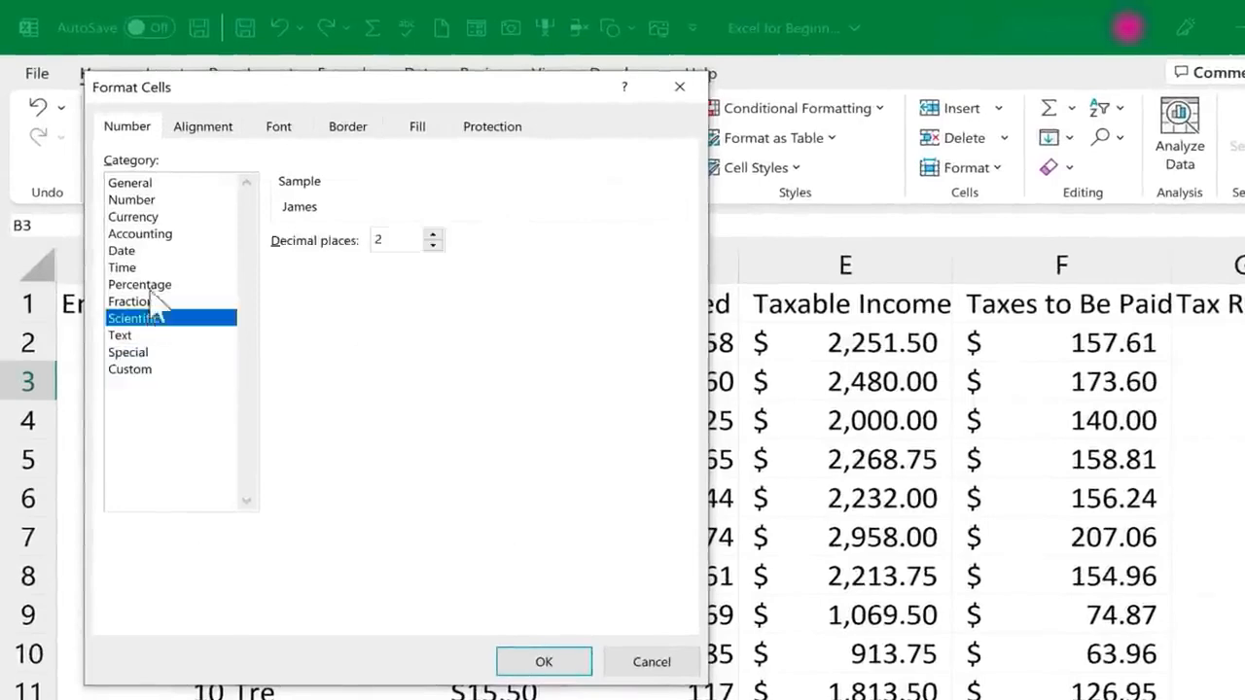
pyautogui.click(137, 268)
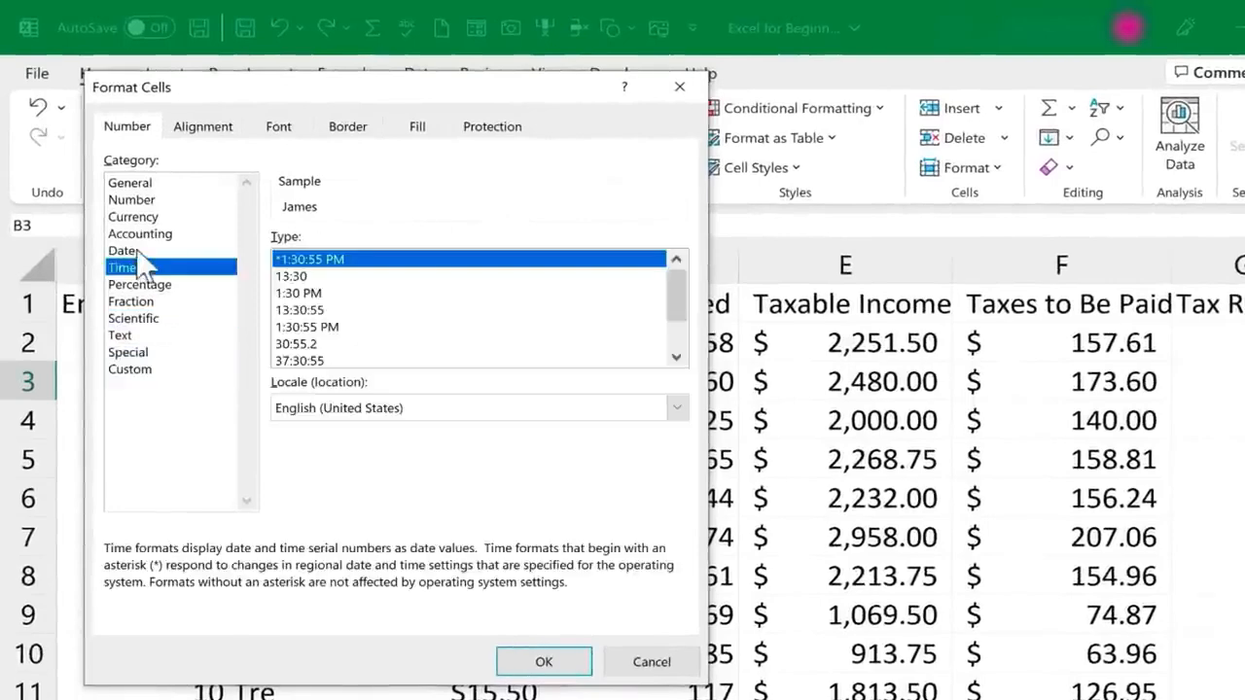
pyautogui.click(139, 251)
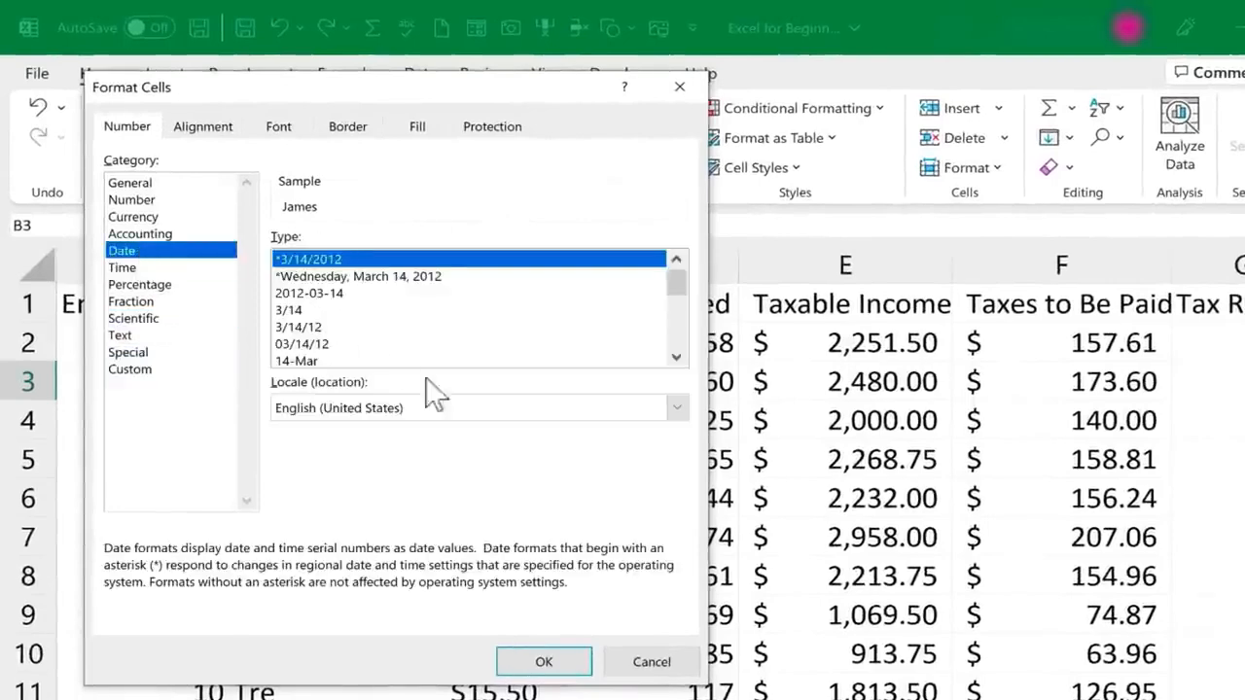
pyautogui.click(651, 659)
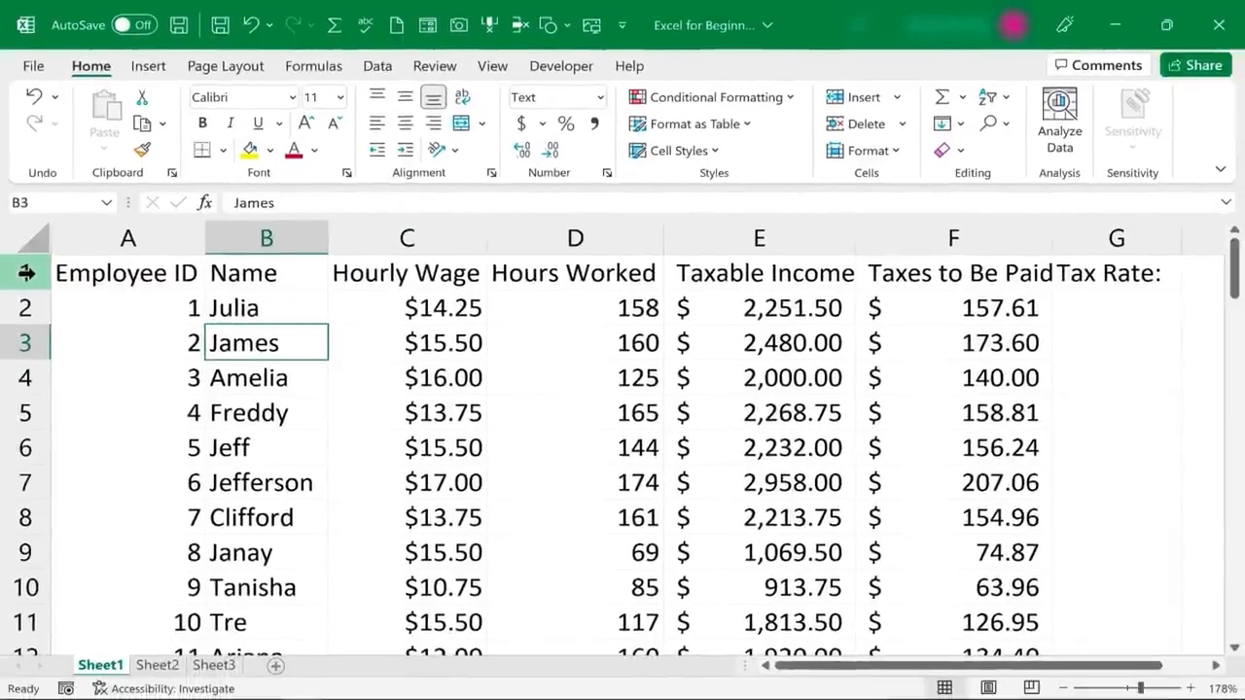
# Make all text in header row 1 bold
pyautogui.click(29, 305)
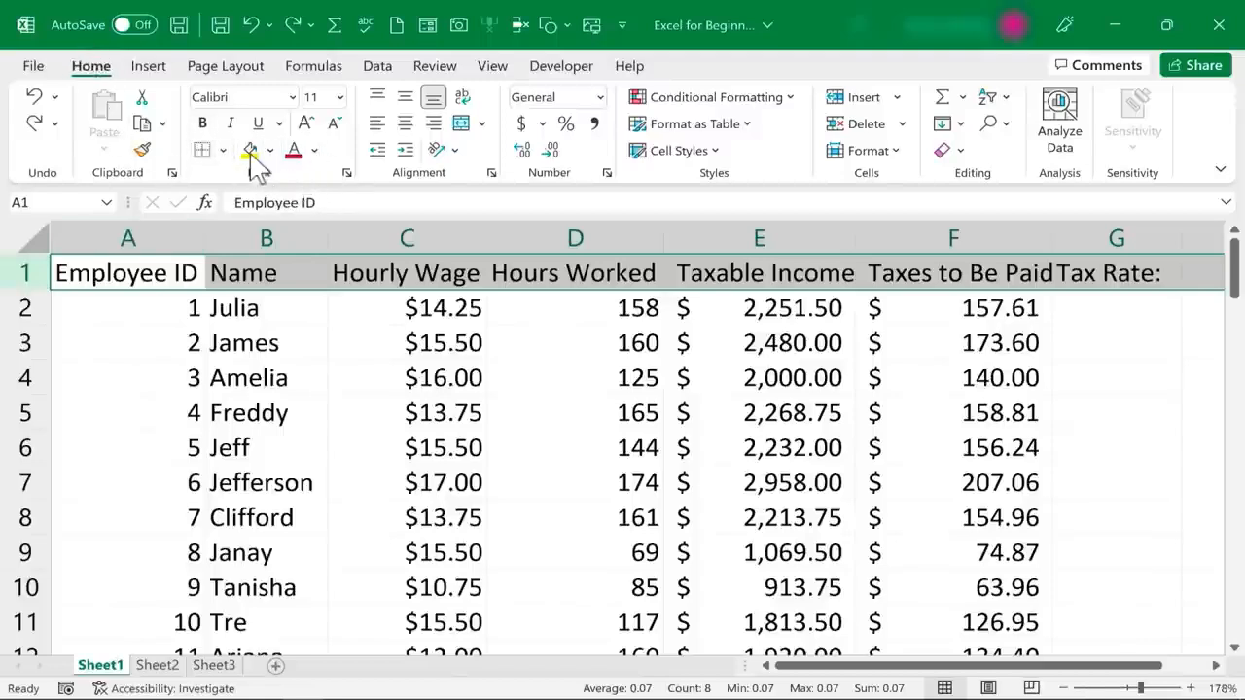
pyautogui.click(204, 124)
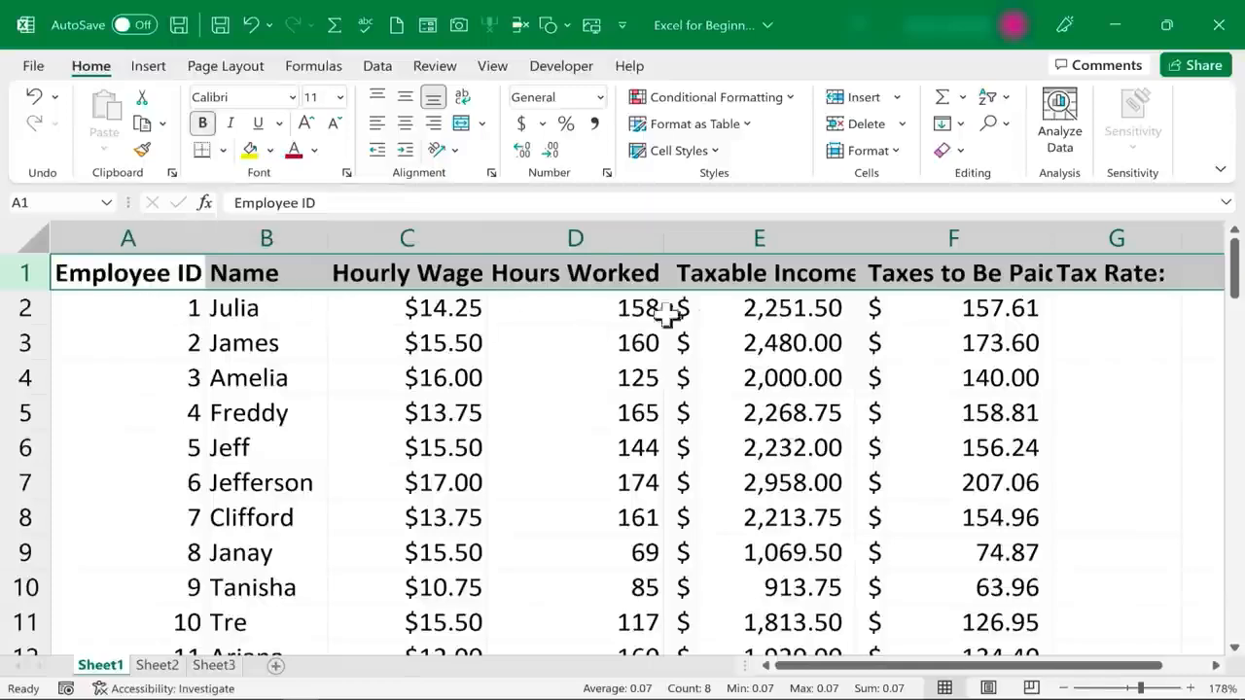
# Enter Hello in the empty cell I1 to test the row's bold formatting, and clear it again
pyautogui.click(1200, 278)
pyautogui.click(1202, 276)
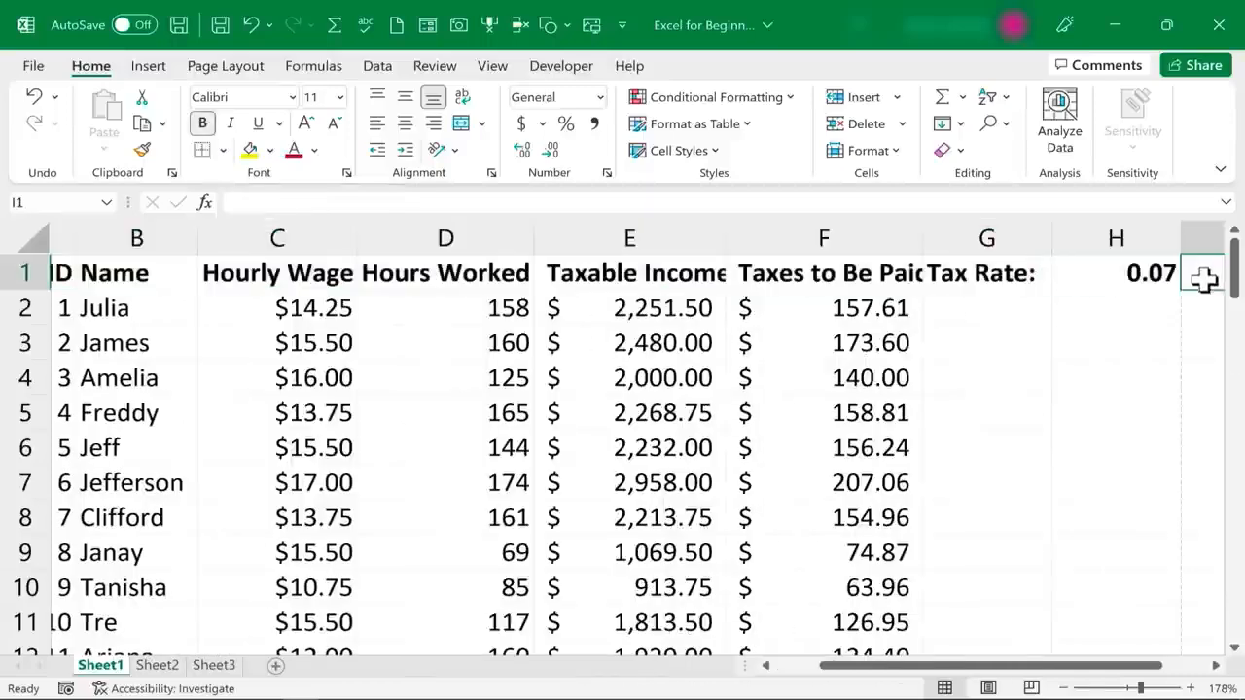
pyautogui.moveTo(1051, 671); pyautogui.dragTo(1161, 650)
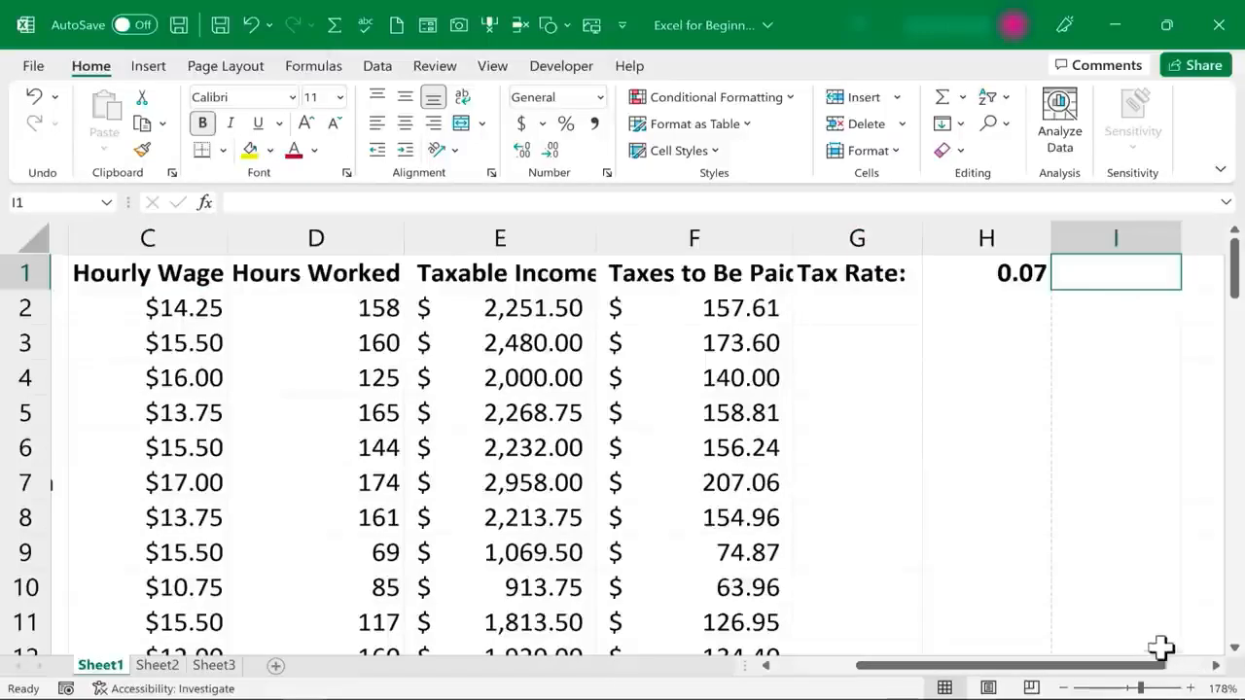
pyautogui.write('Hello')
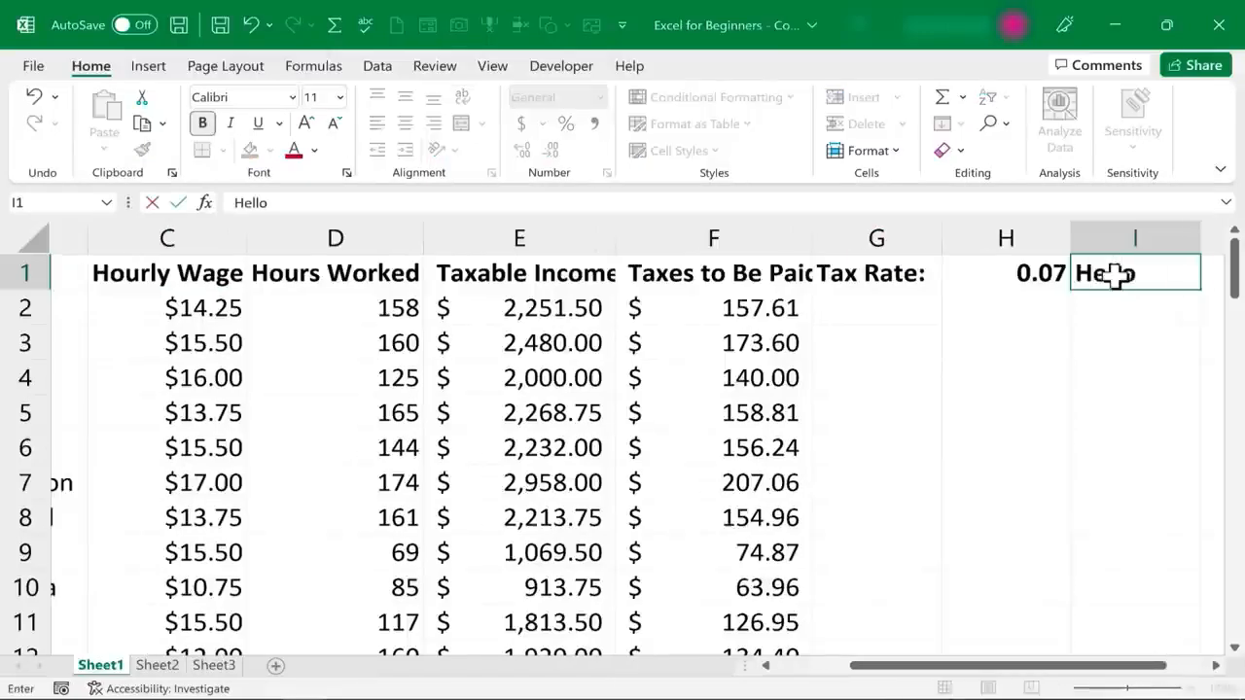
pyautogui.hotkey('ctrl', 'Return')
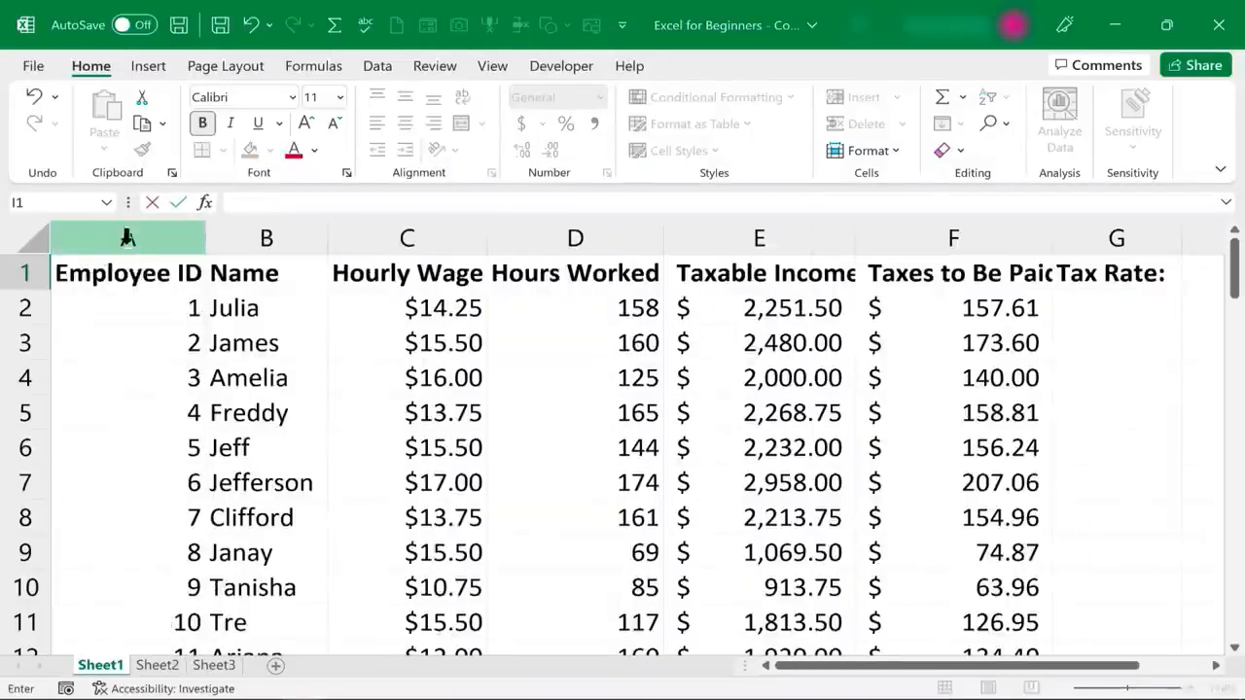
# Center the text in header row 1 horizontally and look through the available fill colors
pyautogui.click(29, 270)
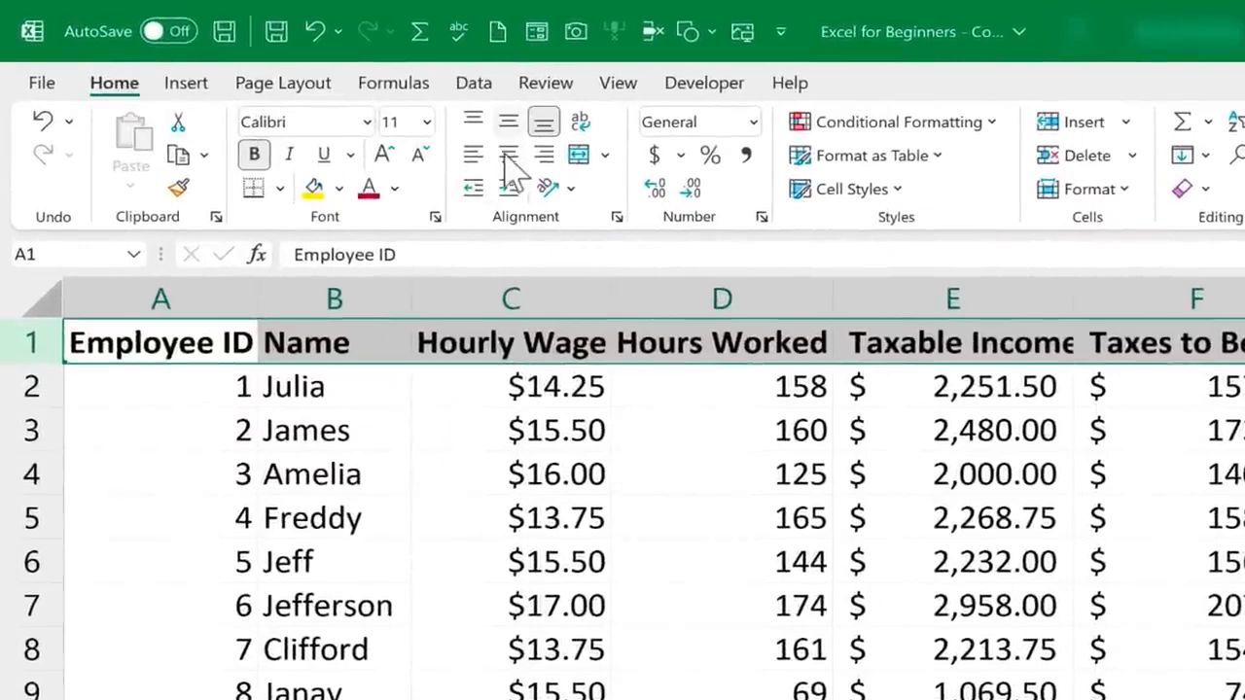
pyautogui.click(508, 155)
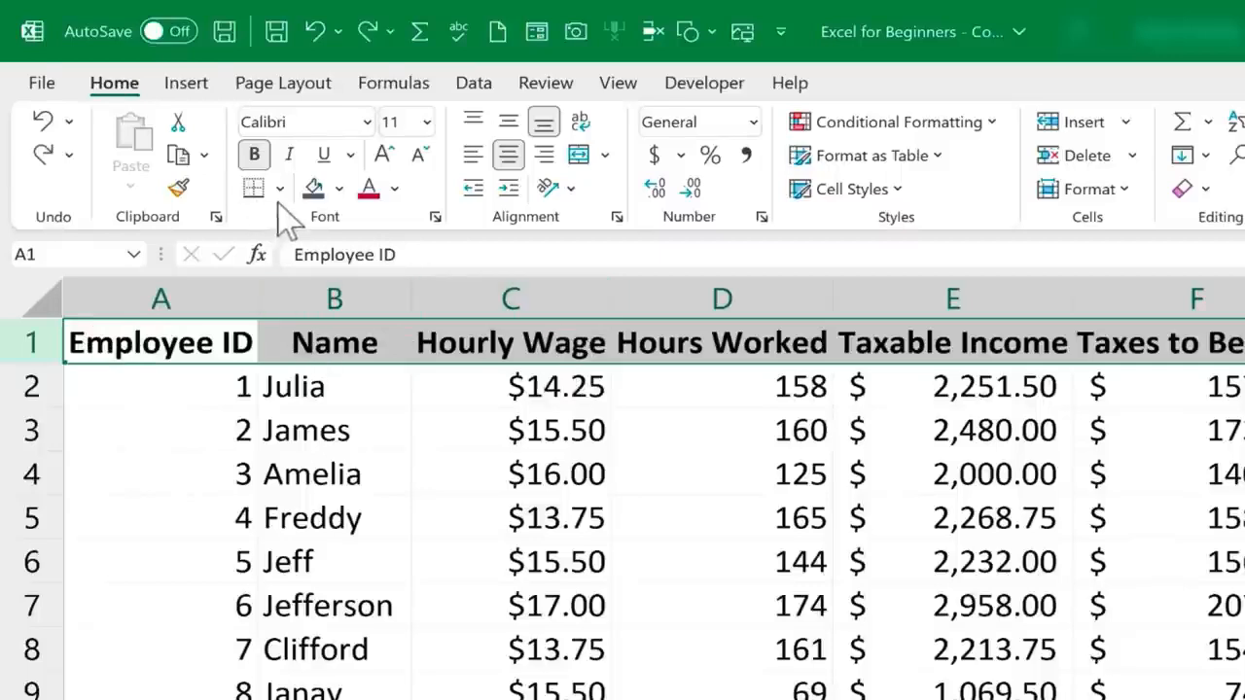
pyautogui.click(340, 189)
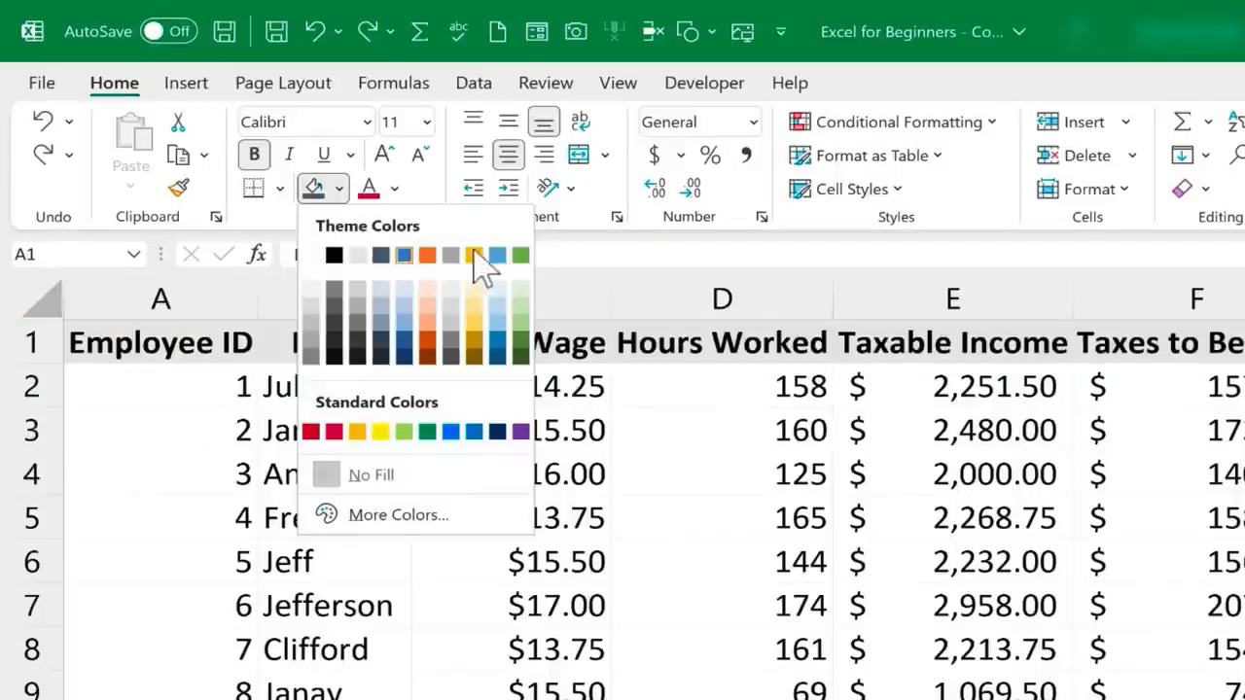
pyautogui.press('Escape')
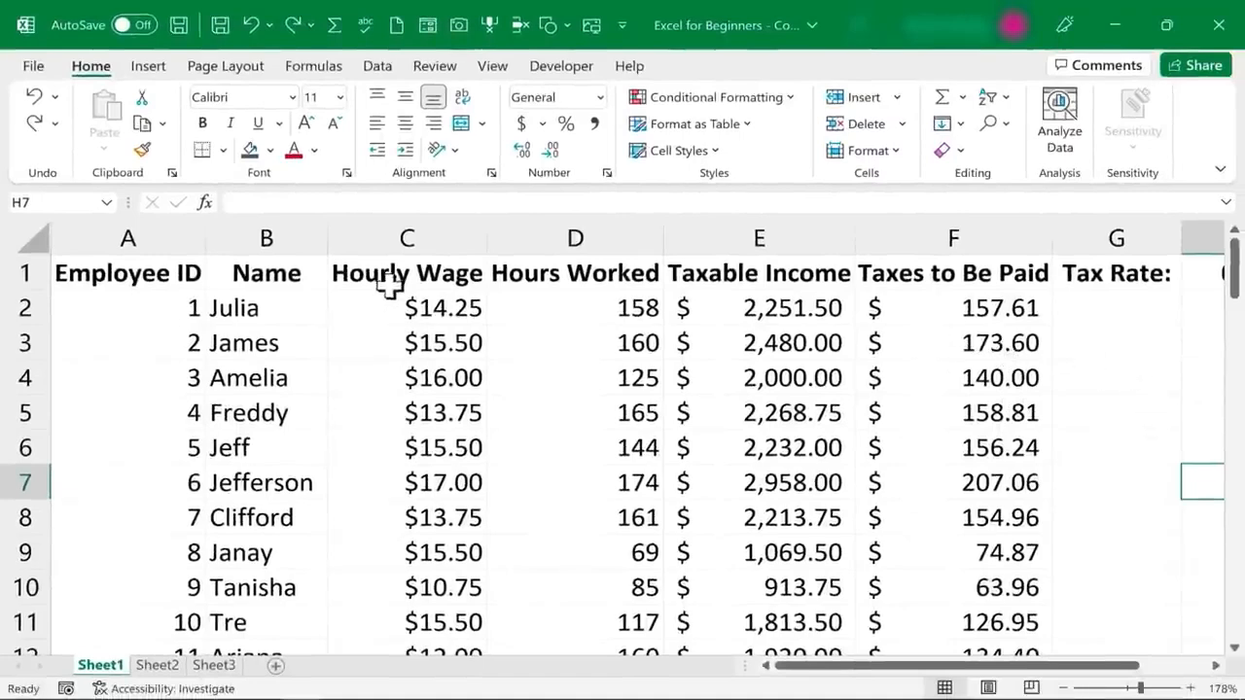
# Copy the formatting of the Hourly Wage header in C1 to cell B3 with Format Painter
pyautogui.click(424, 265)
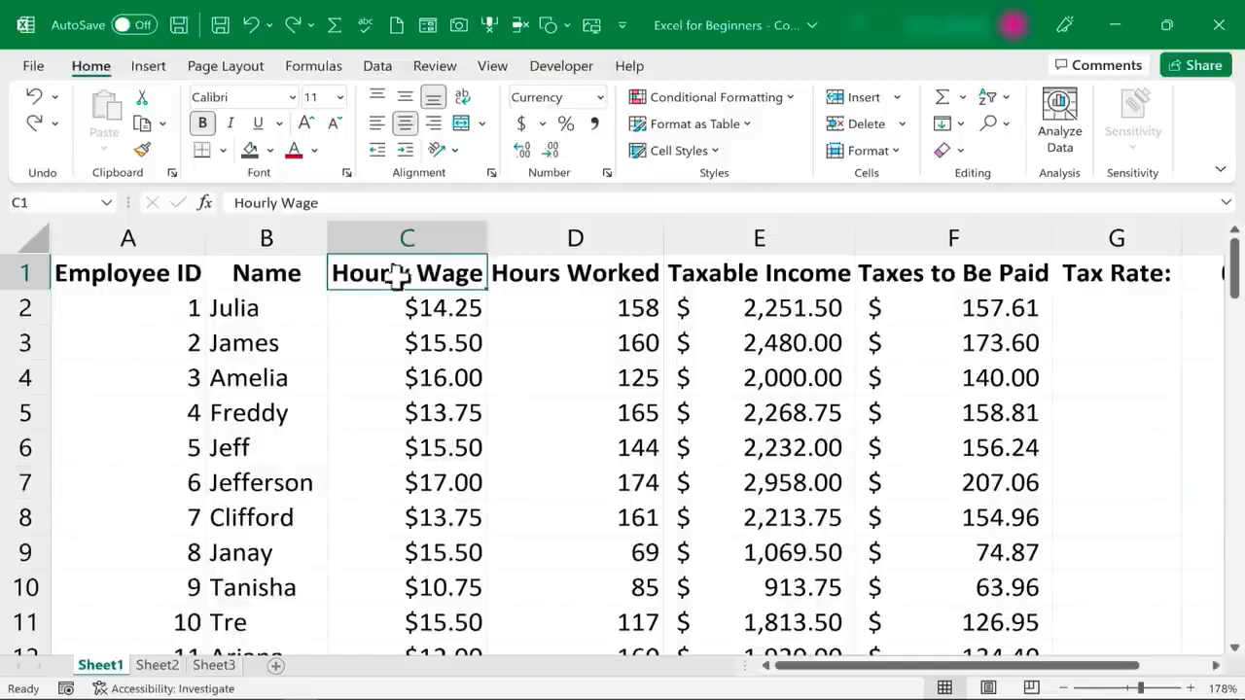
pyautogui.click(251, 413)
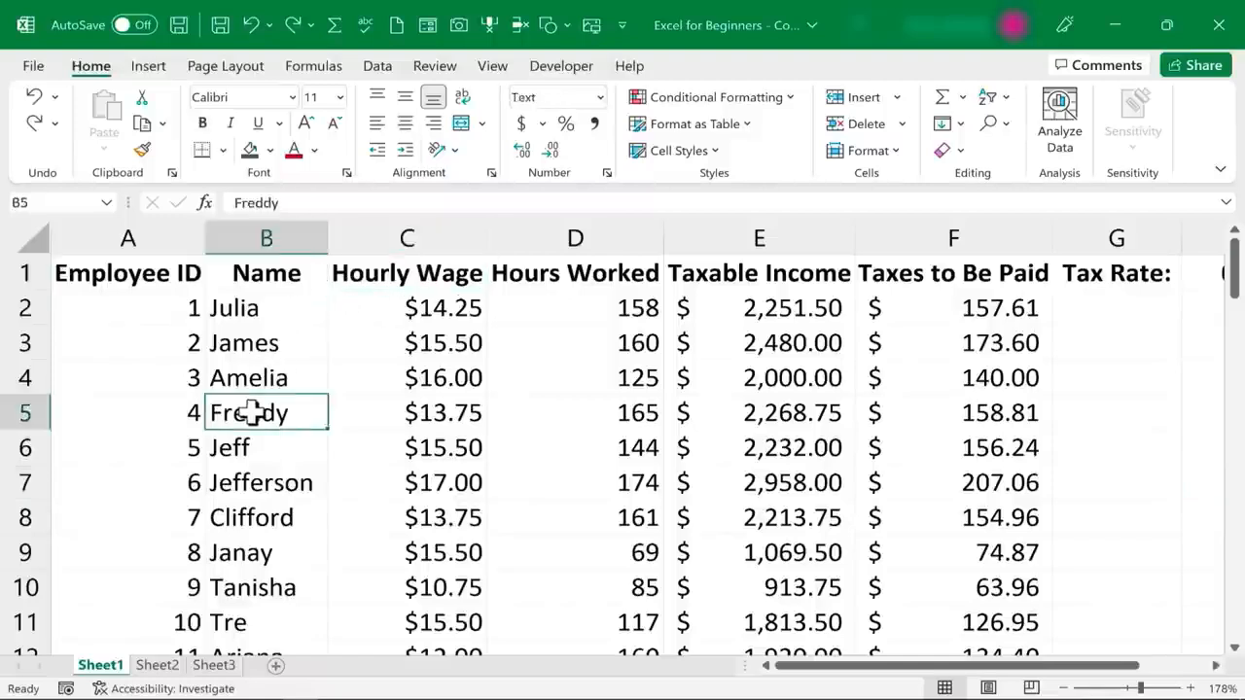
pyautogui.click(428, 279)
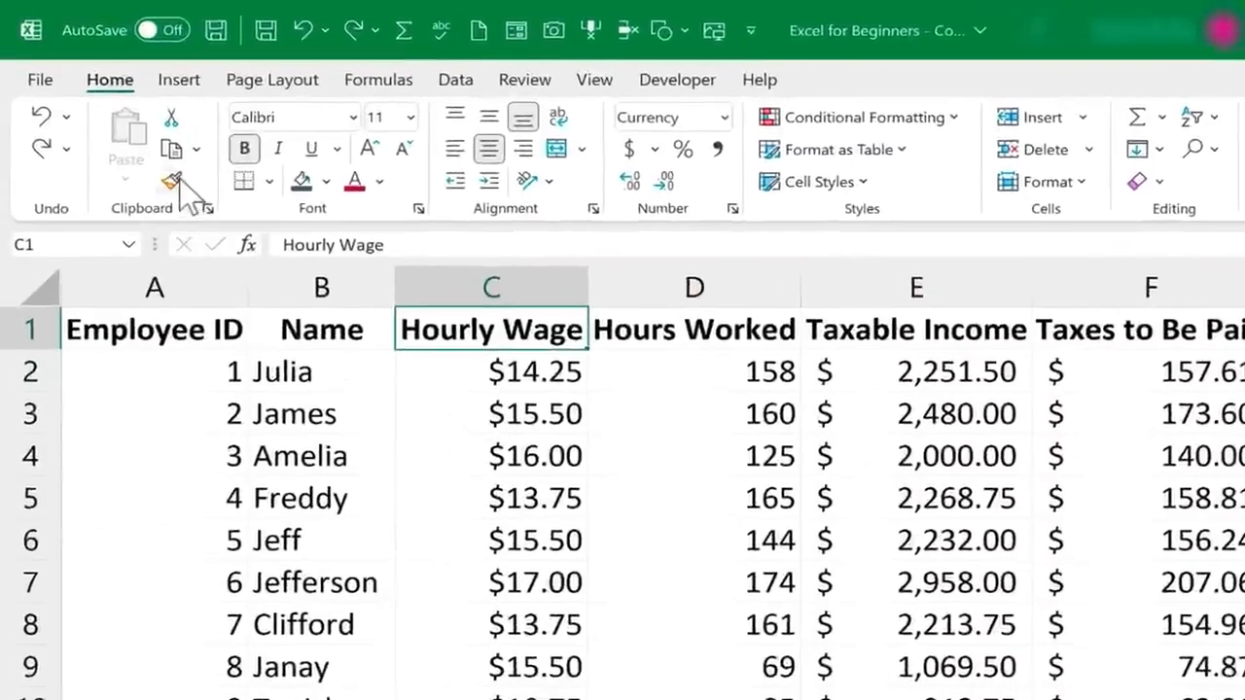
pyautogui.click(177, 186)
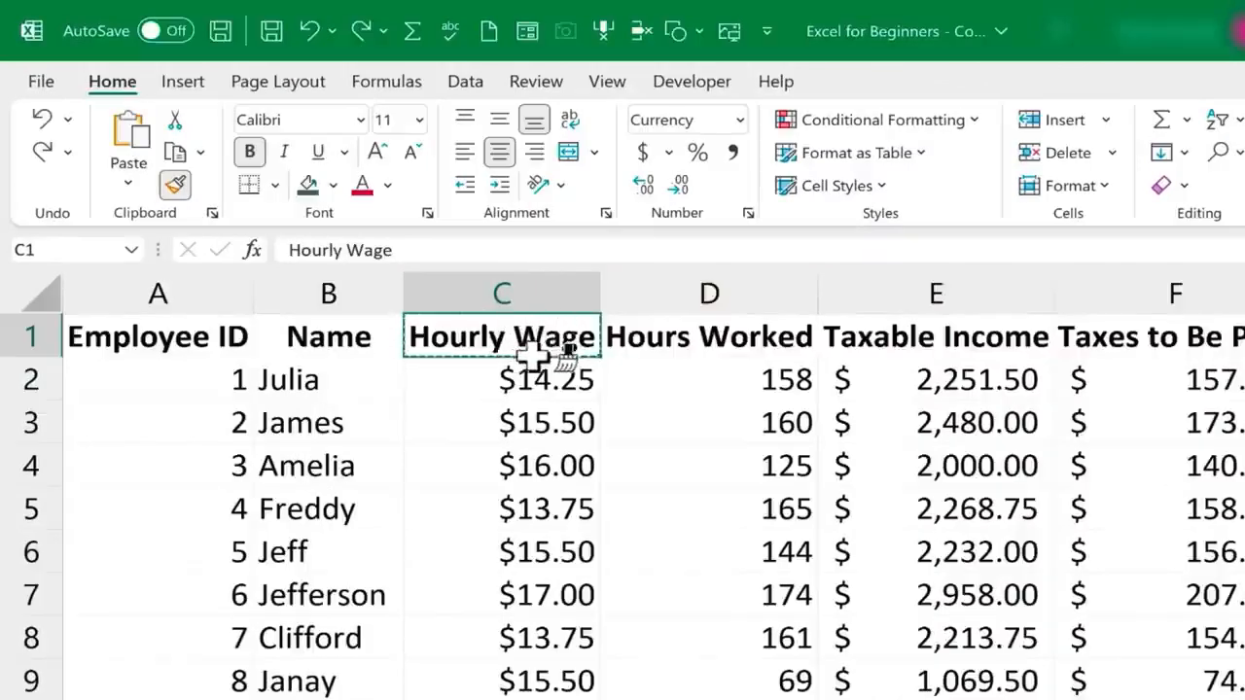
pyautogui.click(302, 422)
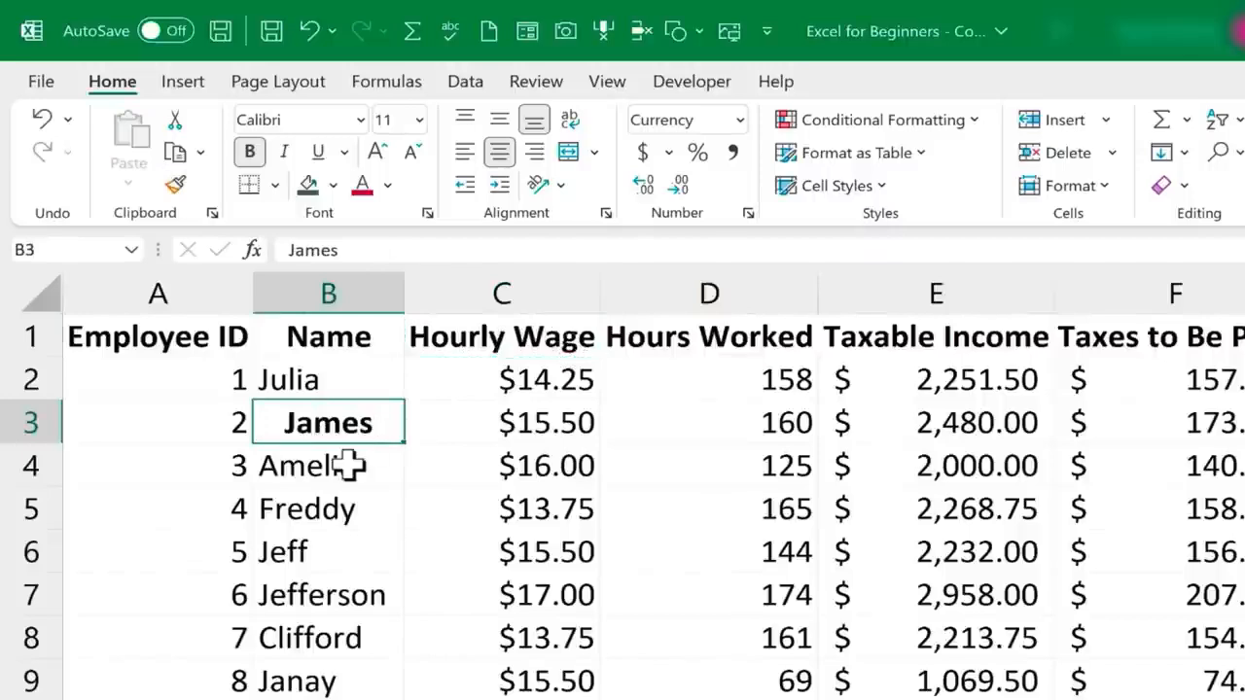
pyautogui.click(346, 510)
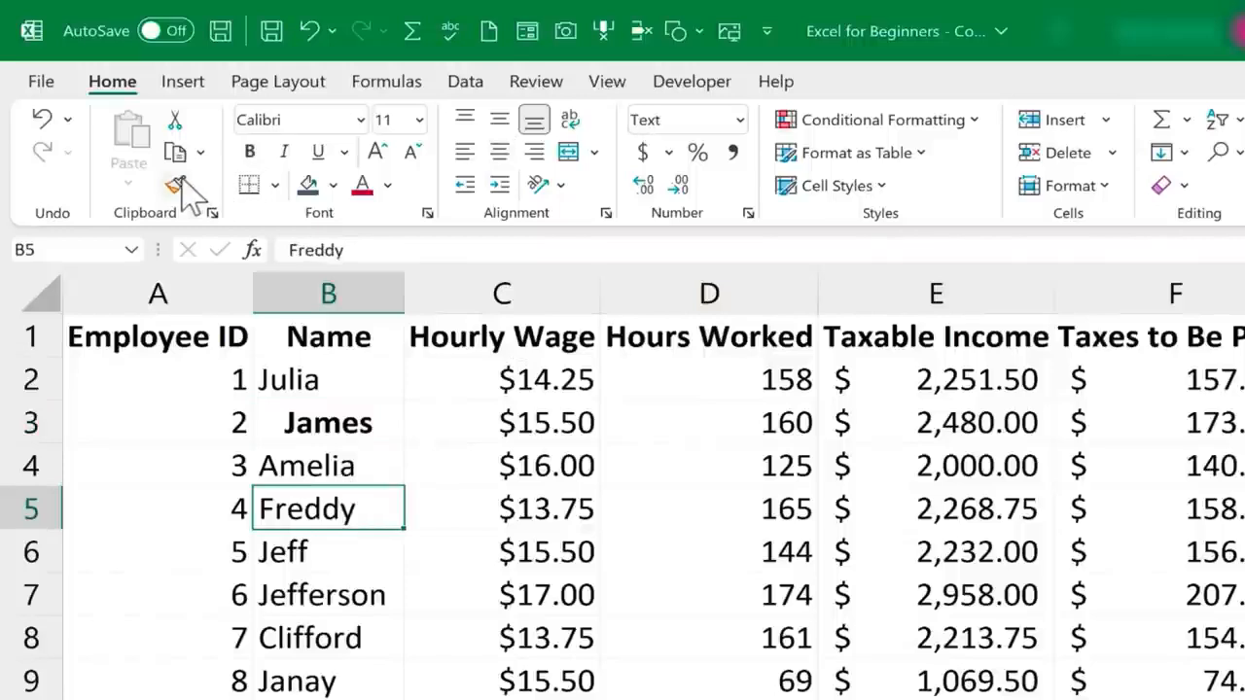
# Keep Format Painter active with the Hourly Wage header's formatting and apply it to cells B5, B8, B7 and B4
pyautogui.click(562, 352)
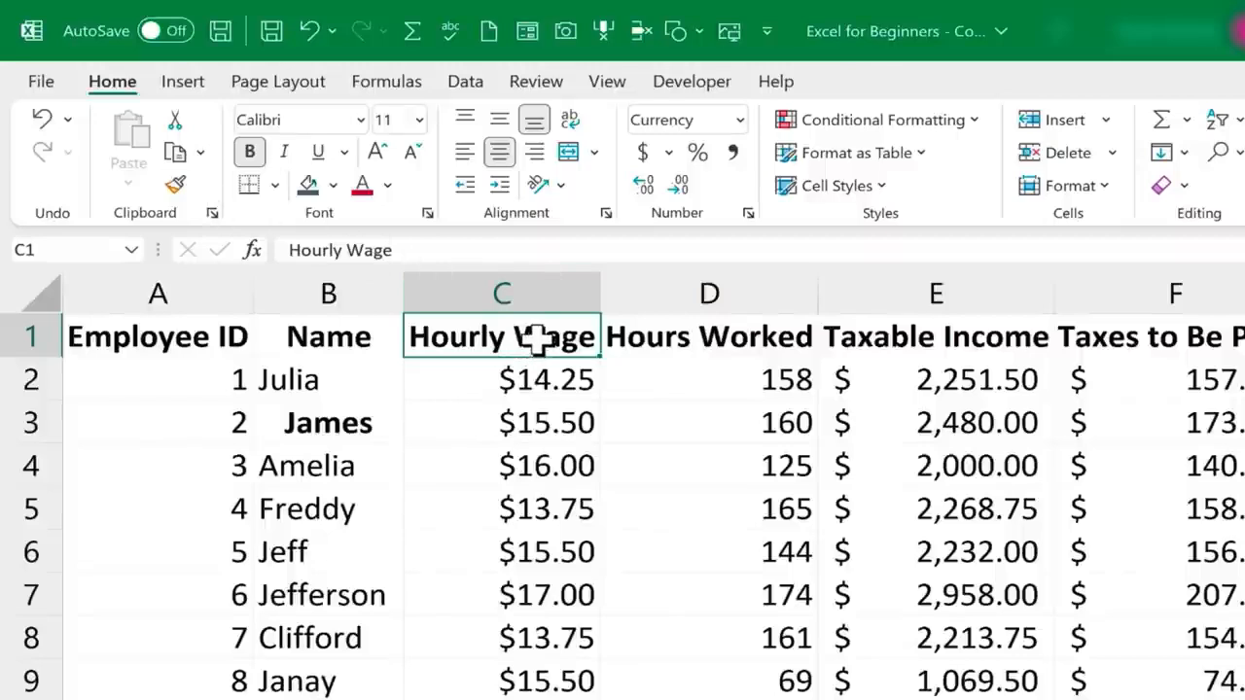
pyautogui.doubleClick(176, 184)
pyautogui.click(321, 505)
pyautogui.click(374, 633)
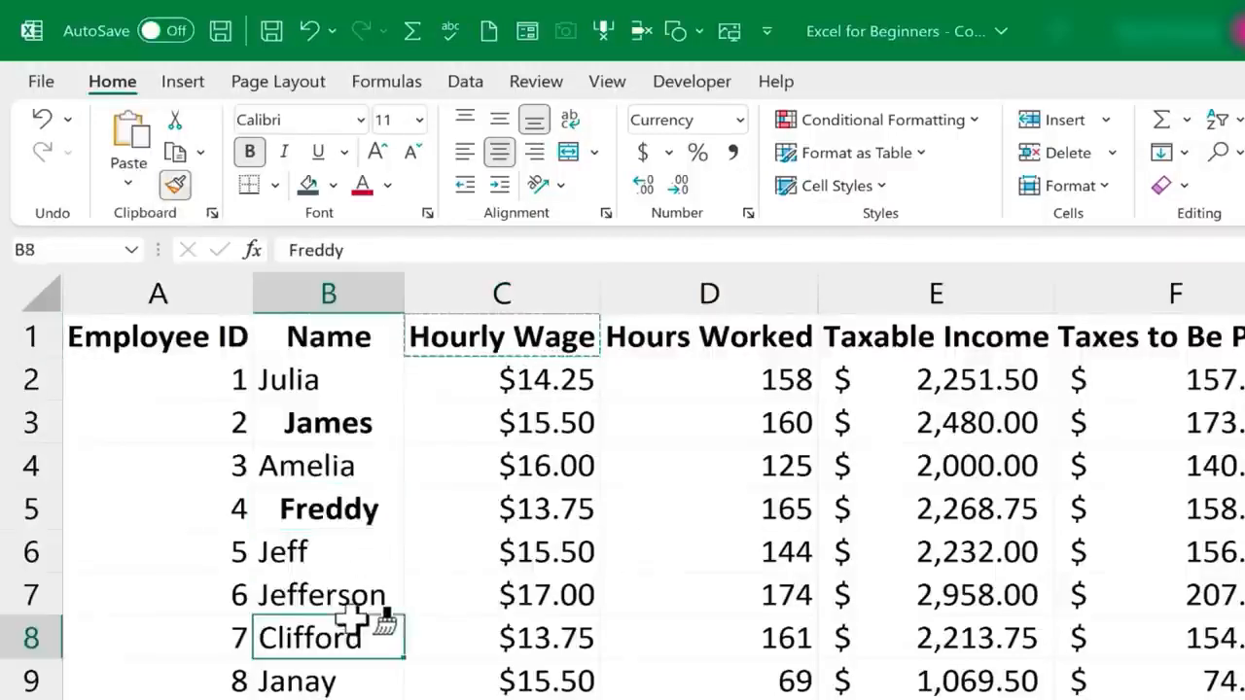
pyautogui.click(333, 593)
pyautogui.click(313, 459)
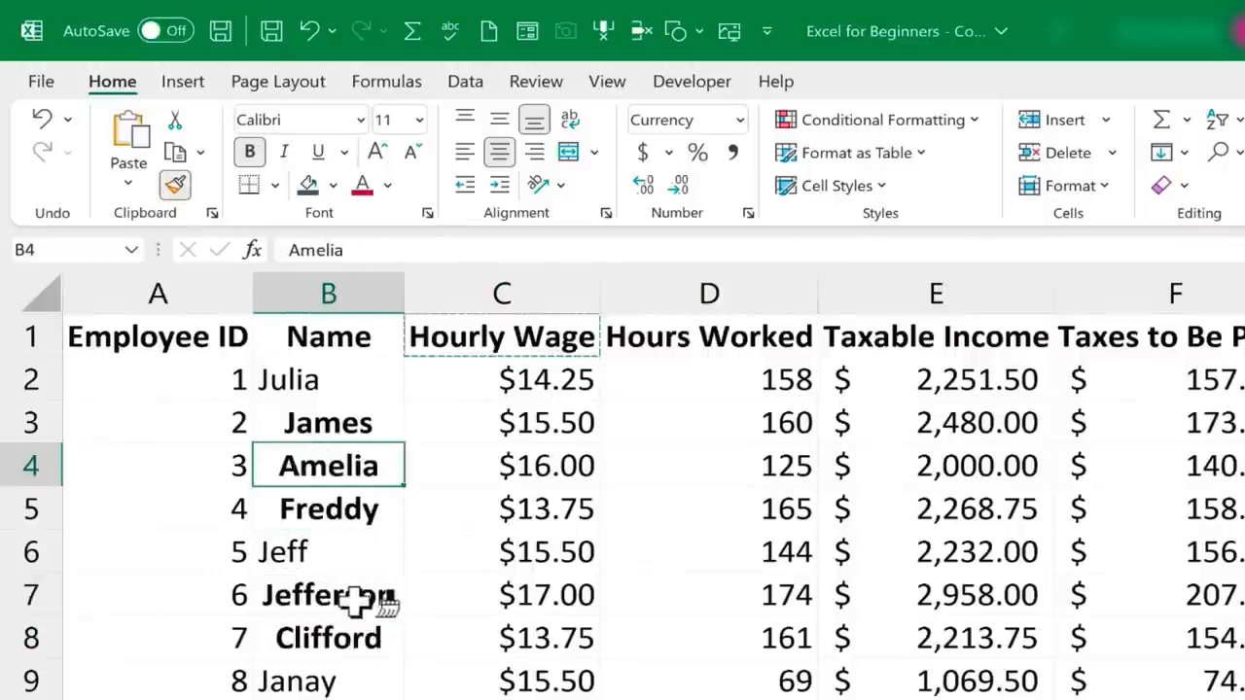
# Paint the Hourly Wage header's formatting onto the range B11:B17 in the Name column
pyautogui.scroll(-3, 370, 612)
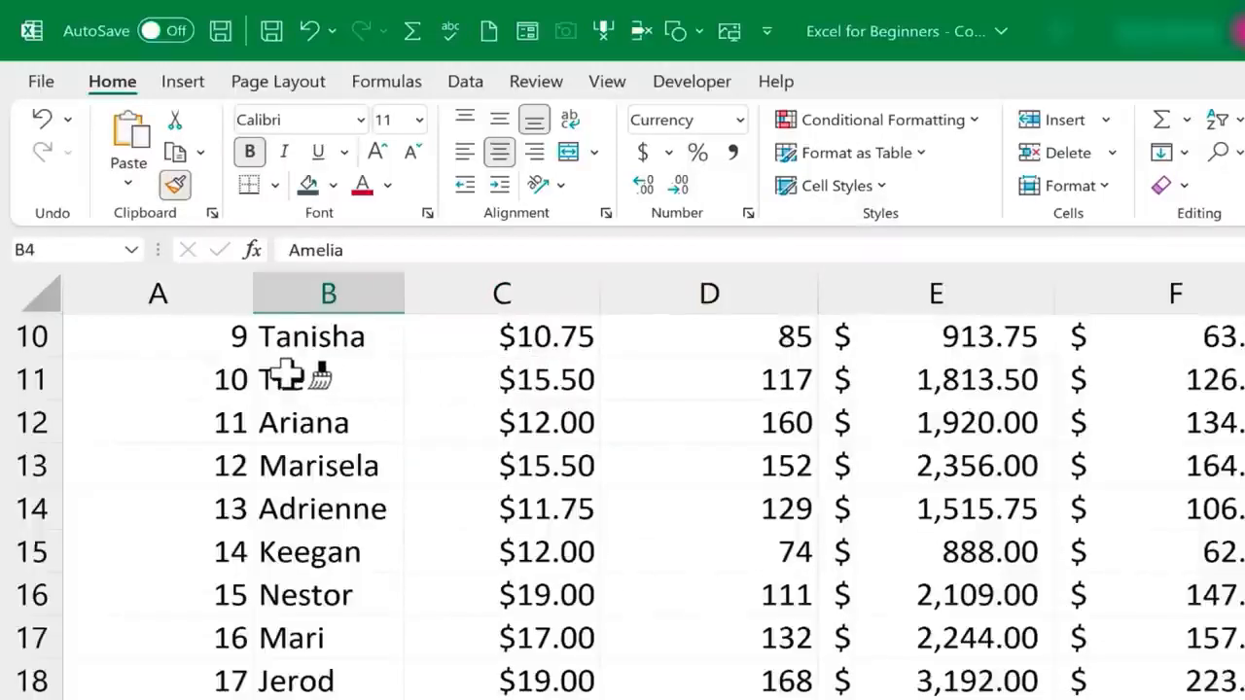
pyautogui.moveTo(287, 374)
pyautogui.mouseDown()
pyautogui.moveTo(336, 403)
pyautogui.moveTo(345, 553)
pyautogui.moveTo(329, 647)
pyautogui.mouseUp()
pyautogui.scroll(3, 137, 562)
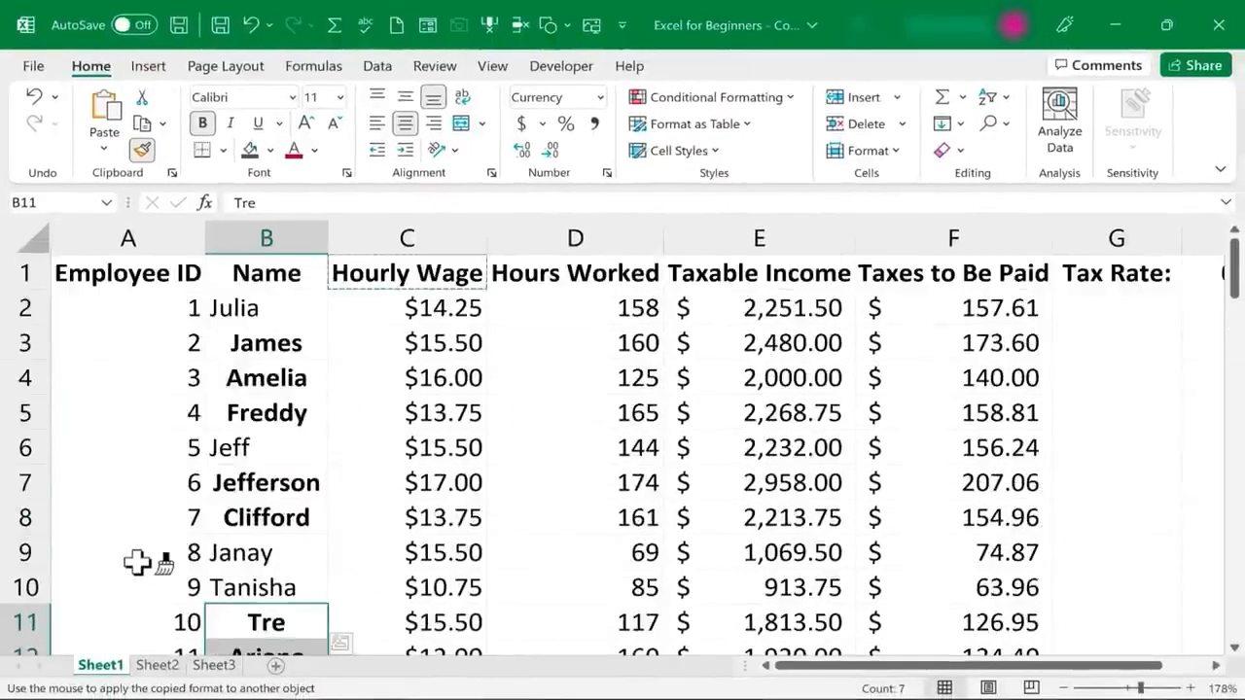
# Undo all the Hourly Wage header formatting painted onto cells in the Name column
pyautogui.hotkey('ctrl', 'z')
pyautogui.hotkey('ctrl', 'z')
pyautogui.hotkey('ctrl', 'z')
pyautogui.hotkey('ctrl', 'z')
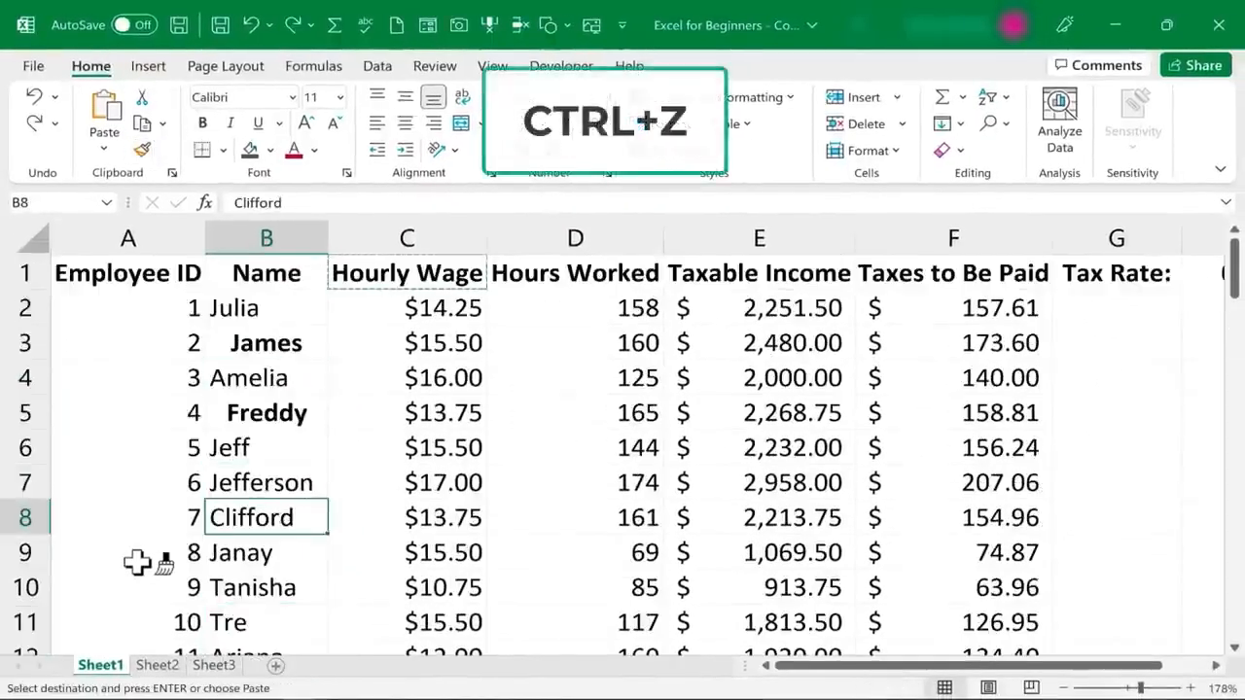
pyautogui.hotkey('ctrl', 'z')
pyautogui.hotkey('ctrl', 'z')
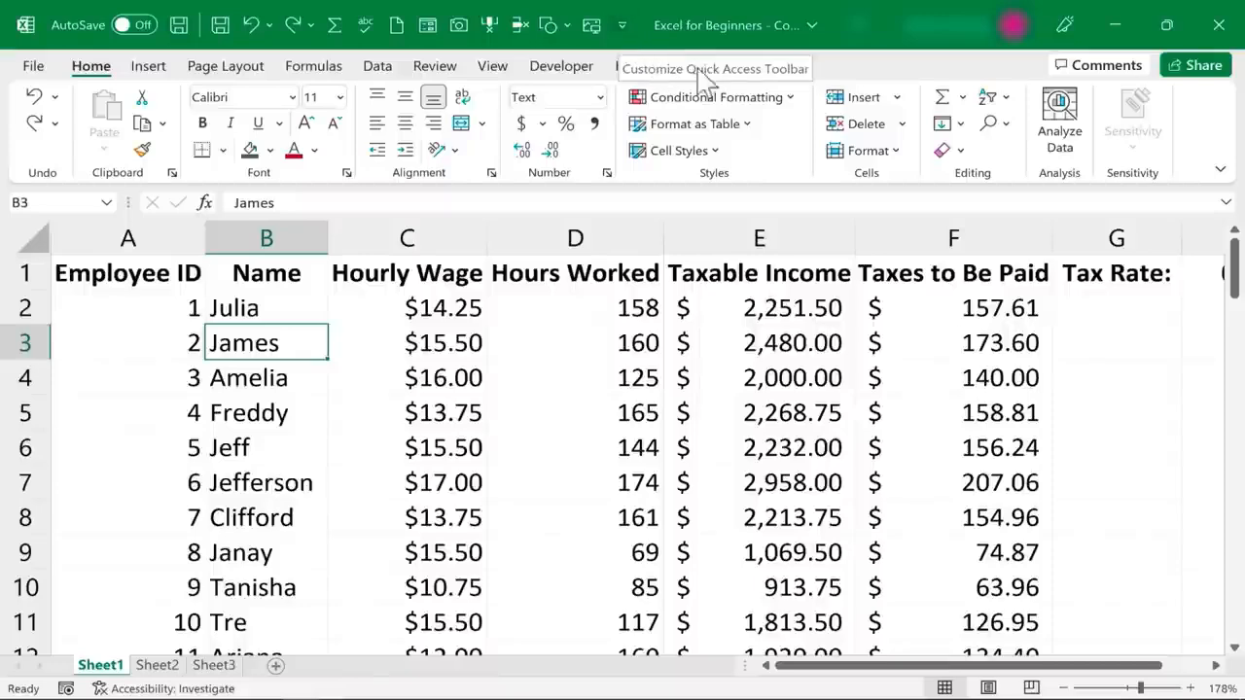
# Add the AutoFormat command from All Commands to the Quick Access Toolbar for all documents
pyautogui.click(623, 25)
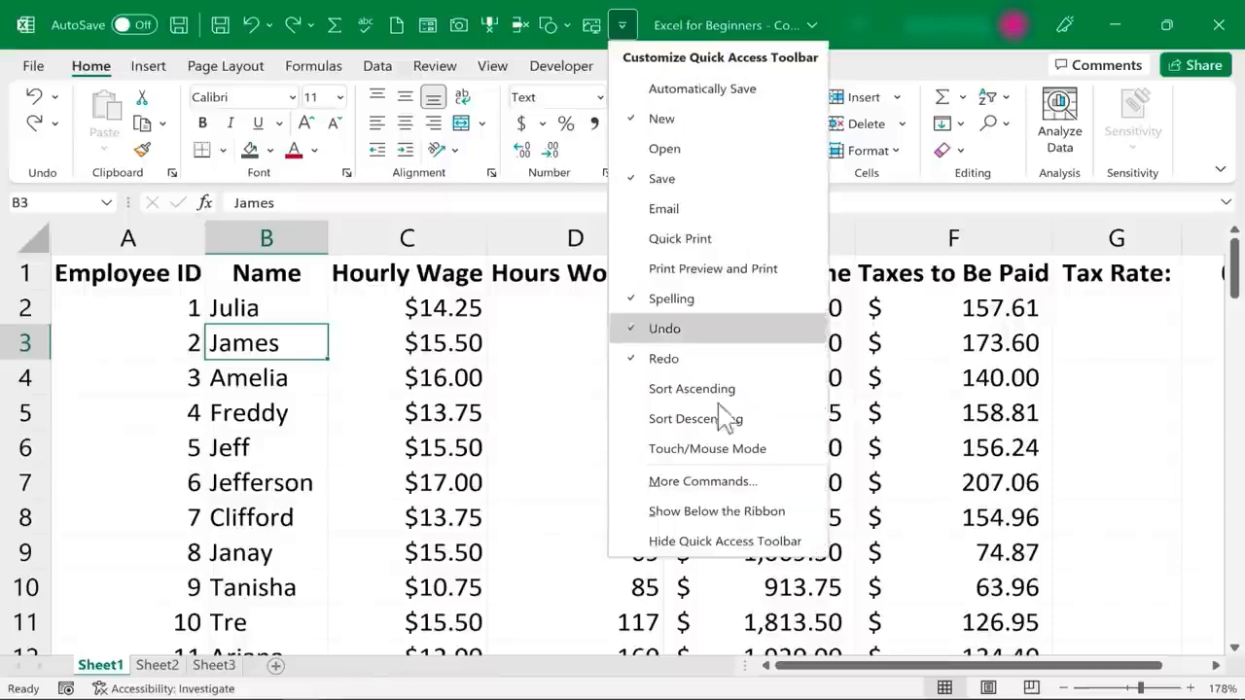
pyautogui.click(726, 486)
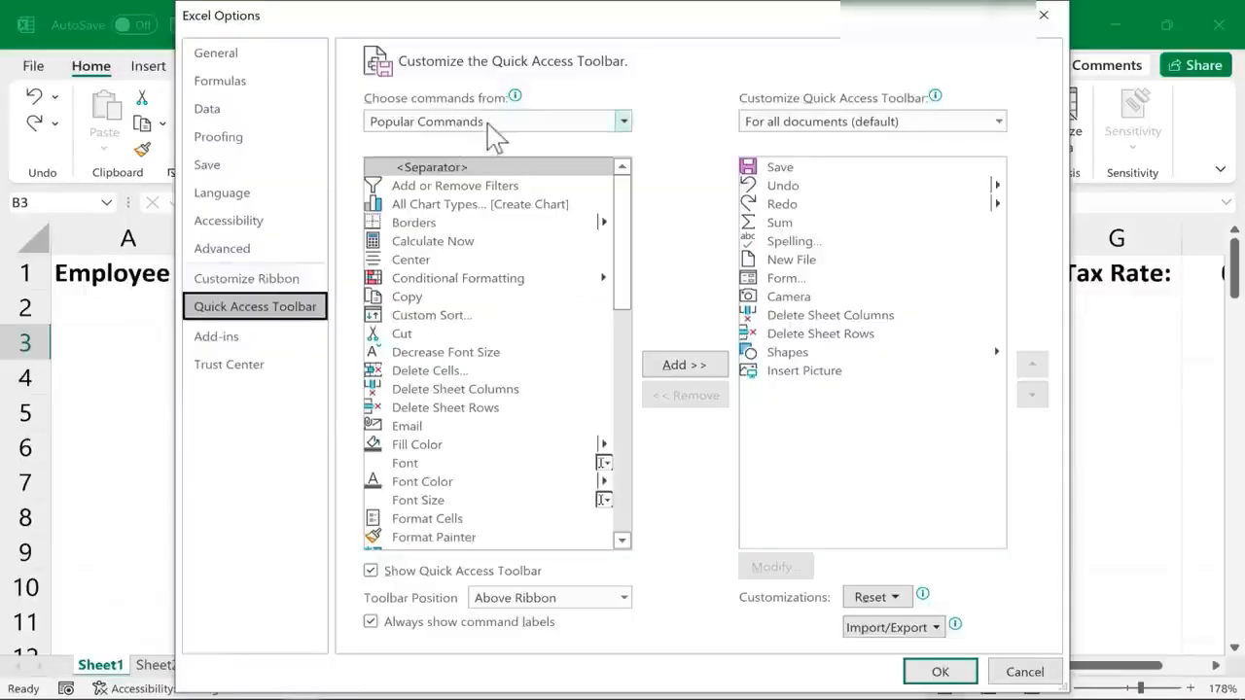
pyautogui.click(597, 122)
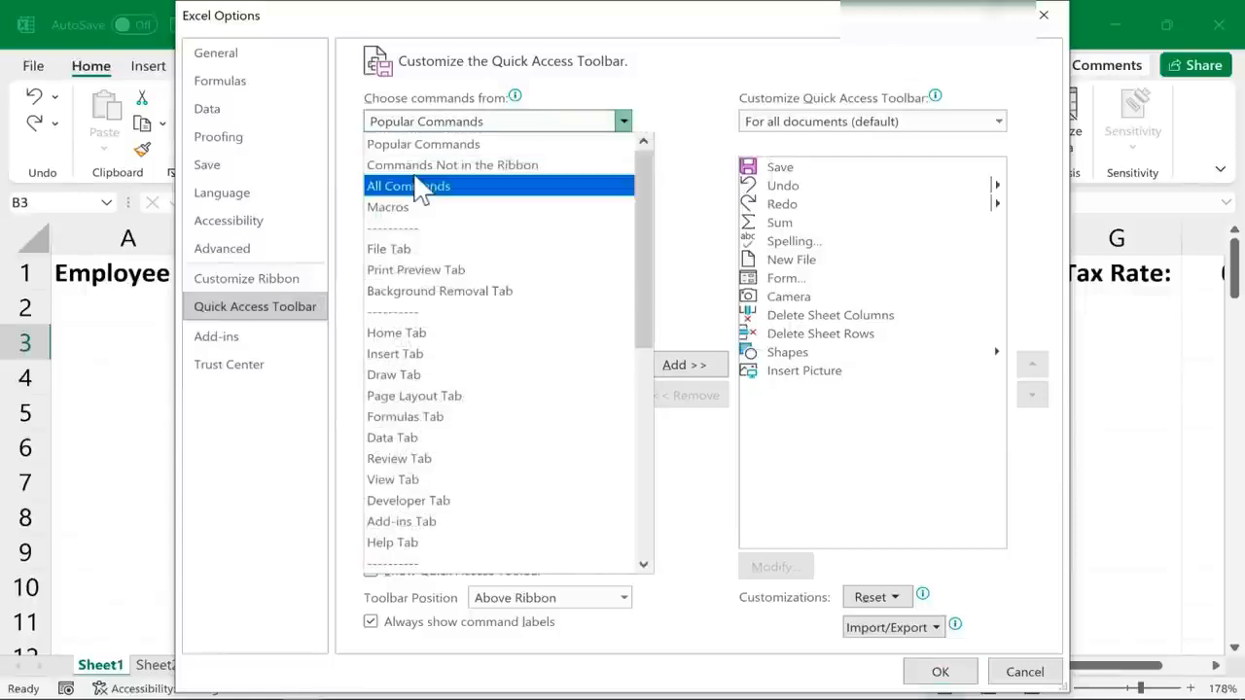
pyautogui.press('Escape')
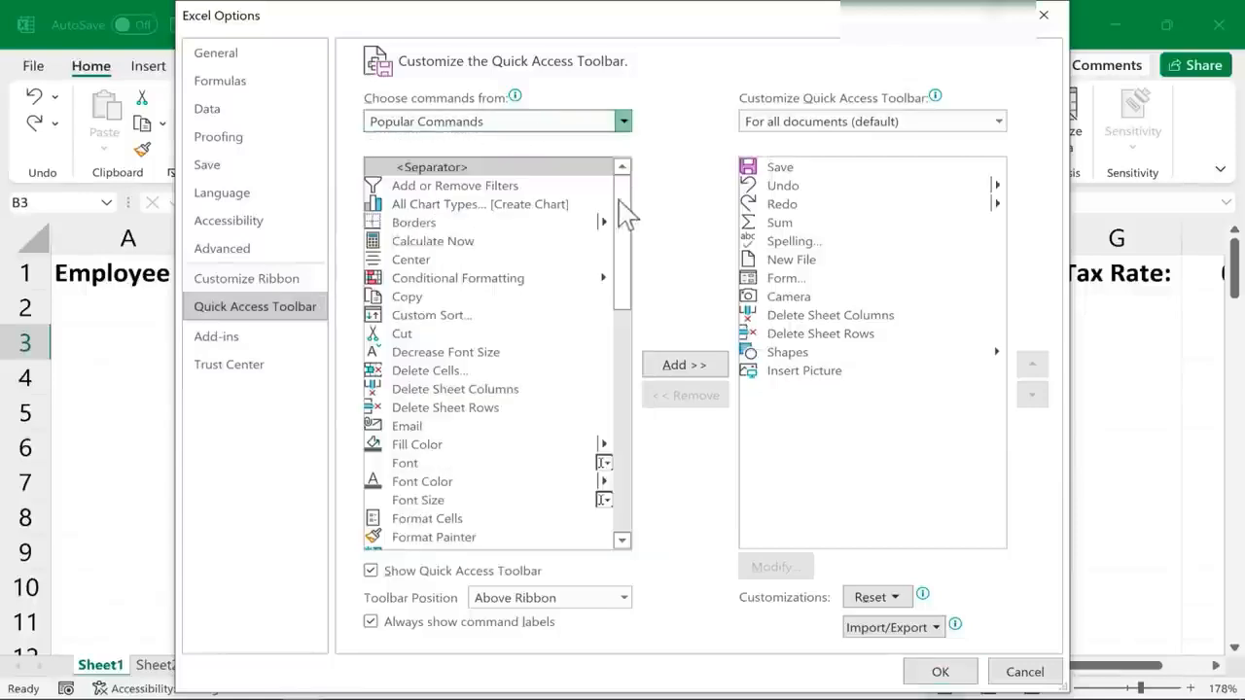
pyautogui.moveTo(623, 188)
pyautogui.mouseDown()
pyautogui.moveTo(622, 223)
pyautogui.moveTo(622, 207)
pyautogui.mouseUp()
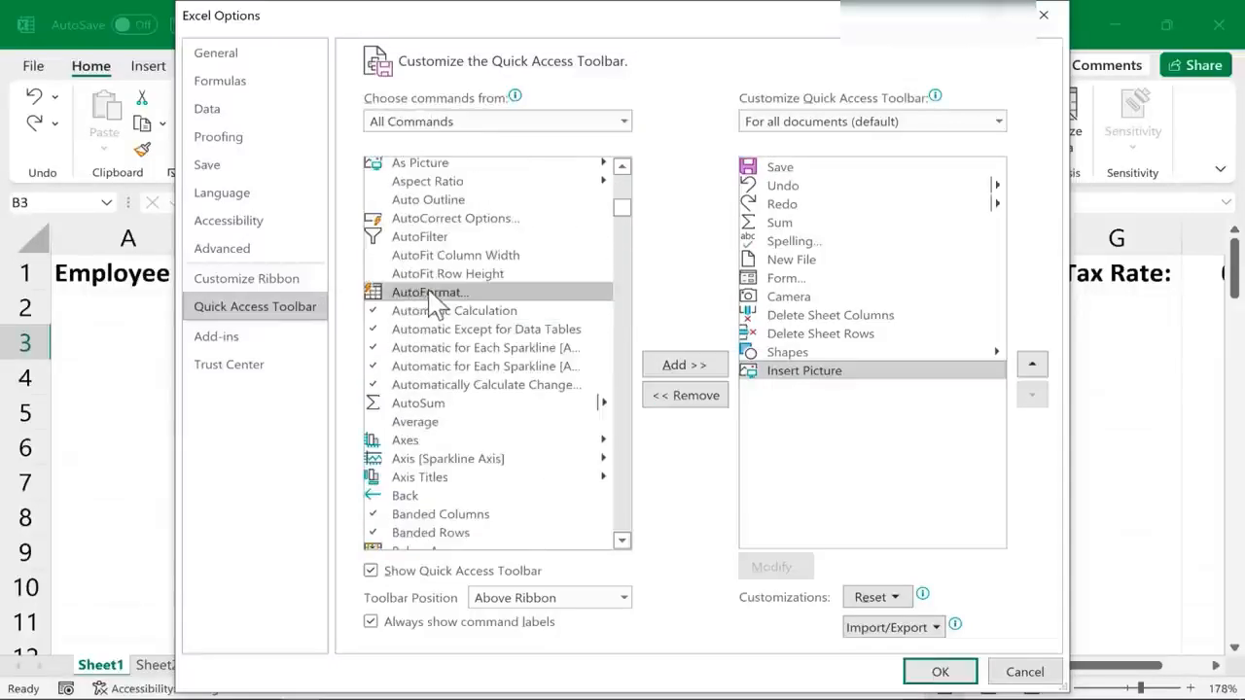
pyautogui.click(706, 366)
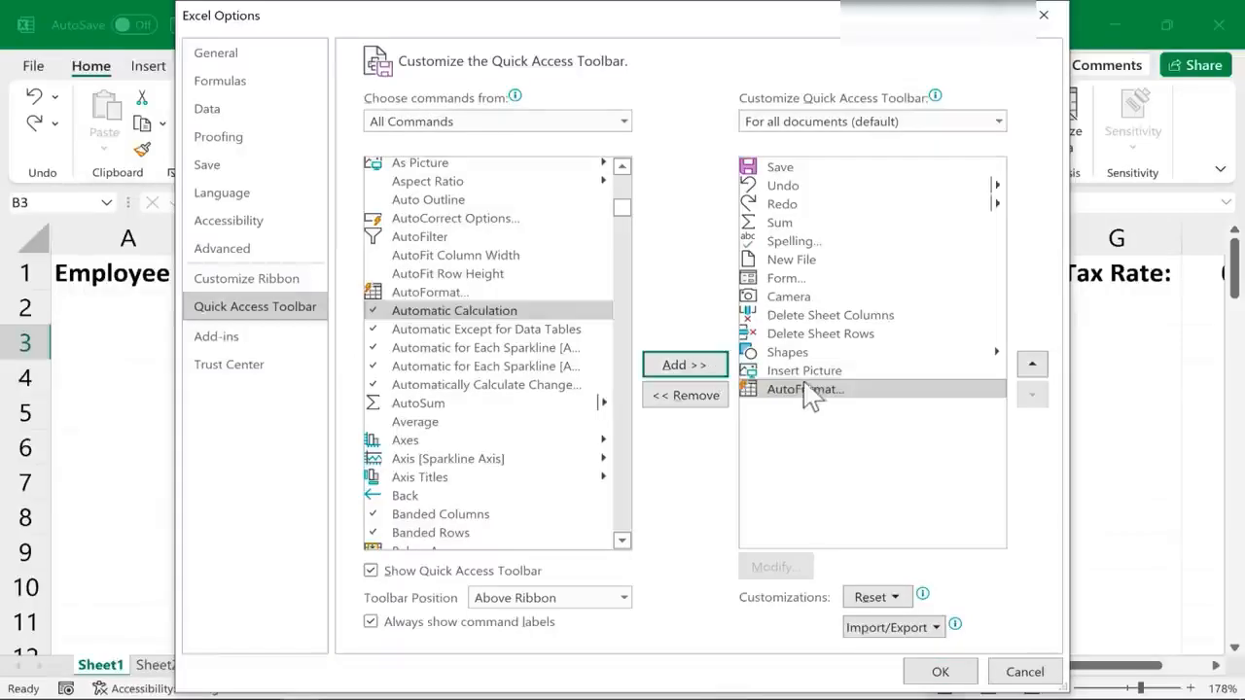
pyautogui.click(941, 672)
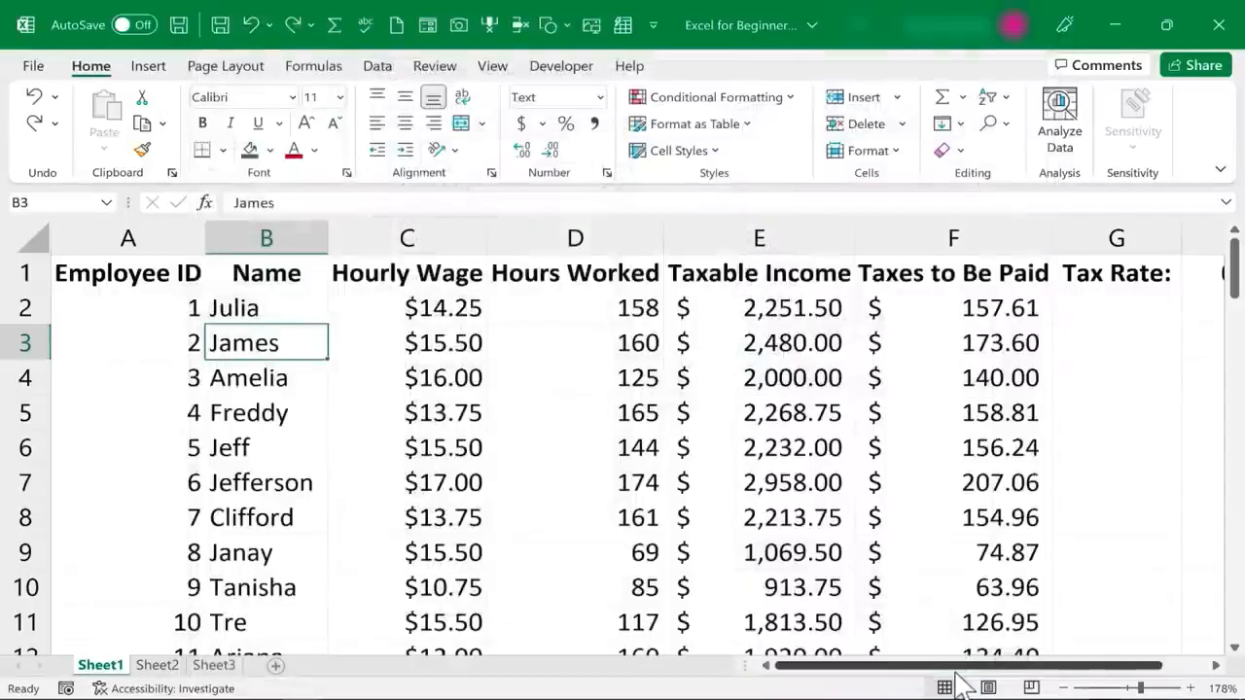
# Apply the List 2 AutoFormat style to the payroll table
pyautogui.press('Down')
pyautogui.press('Down')
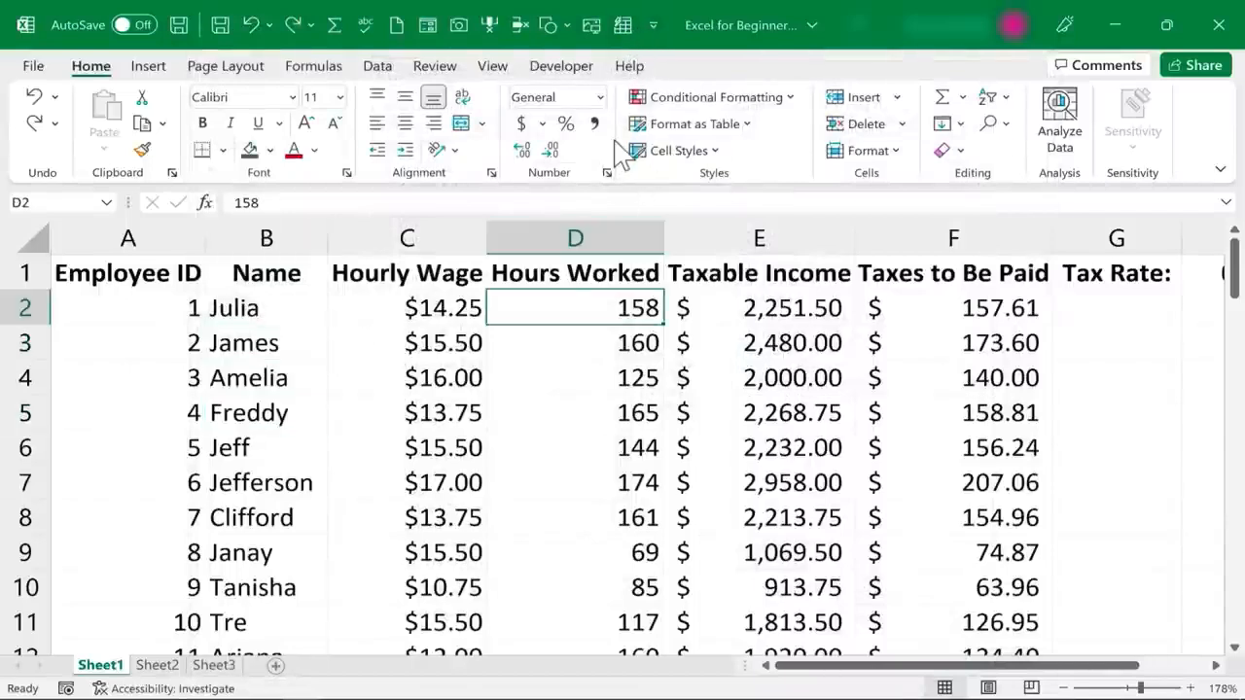
pyautogui.click(382, 402)
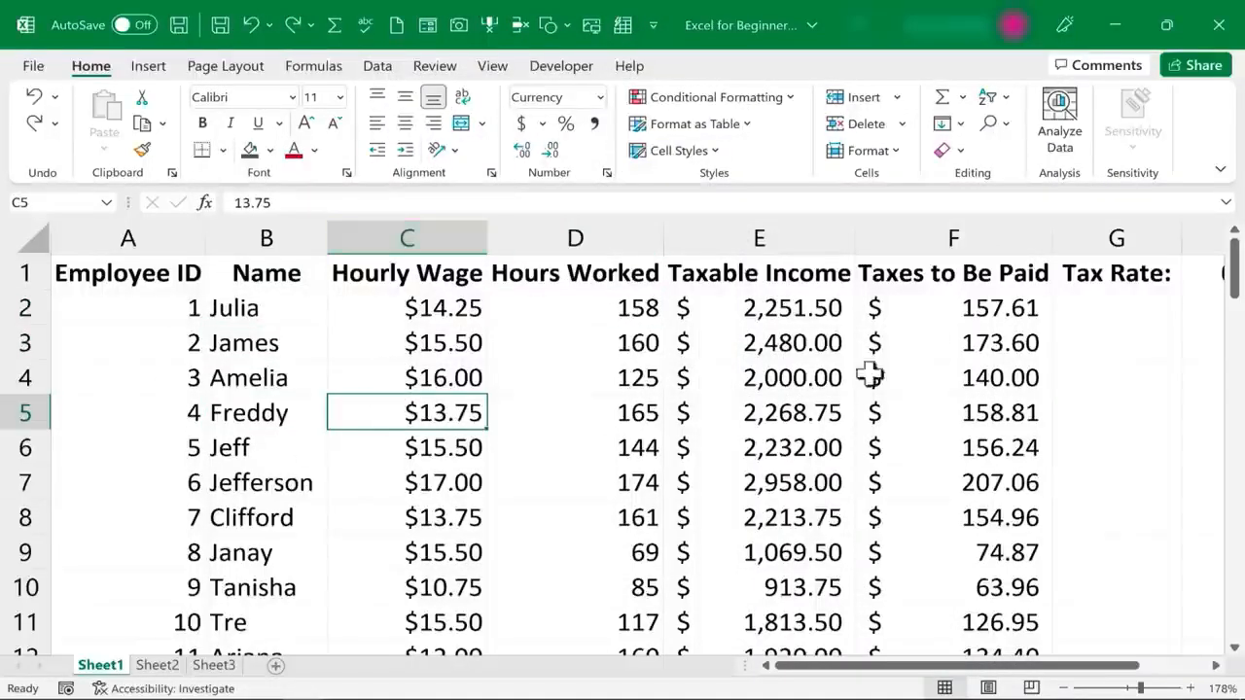
pyautogui.click(623, 25)
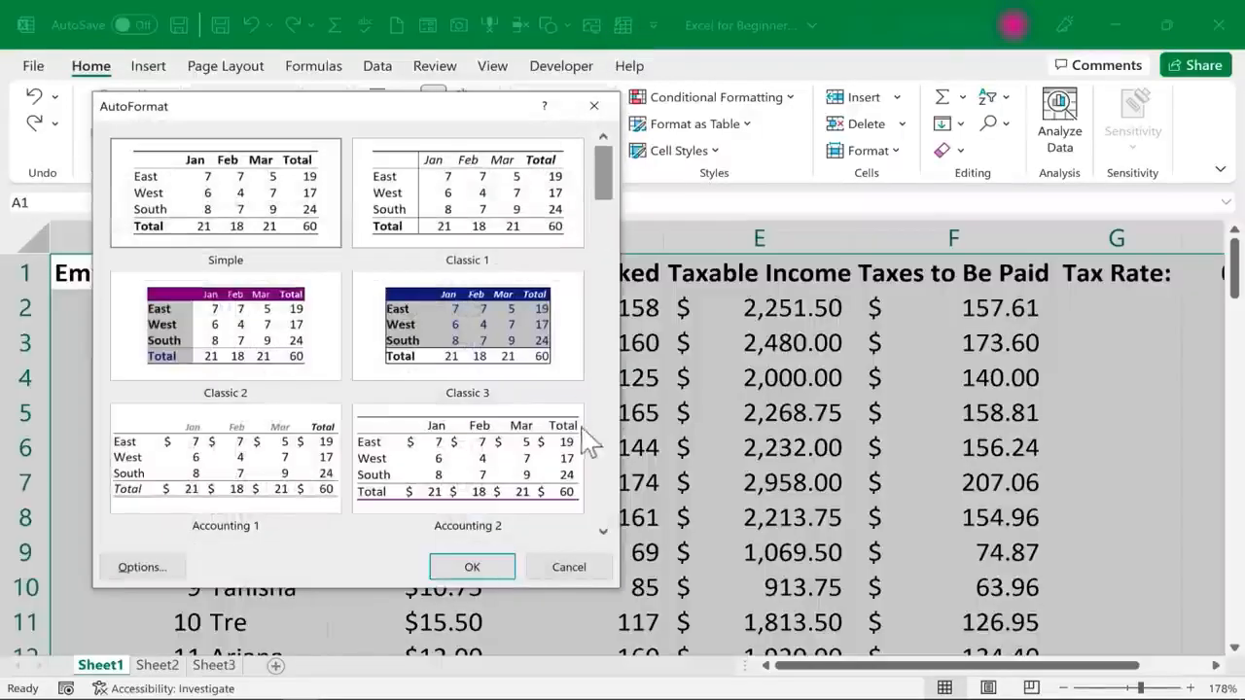
pyautogui.click(603, 531)
pyautogui.click(603, 531)
pyautogui.click(603, 531)
pyautogui.click(603, 531)
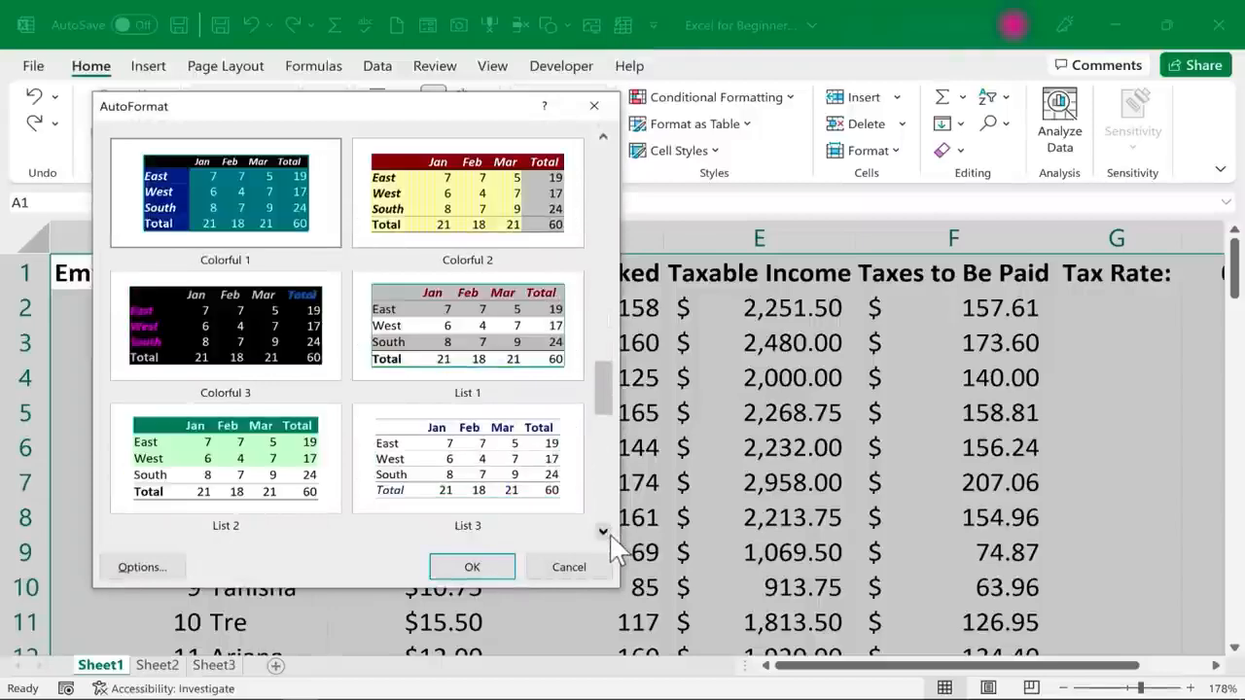
pyautogui.click(603, 531)
pyautogui.click(406, 248)
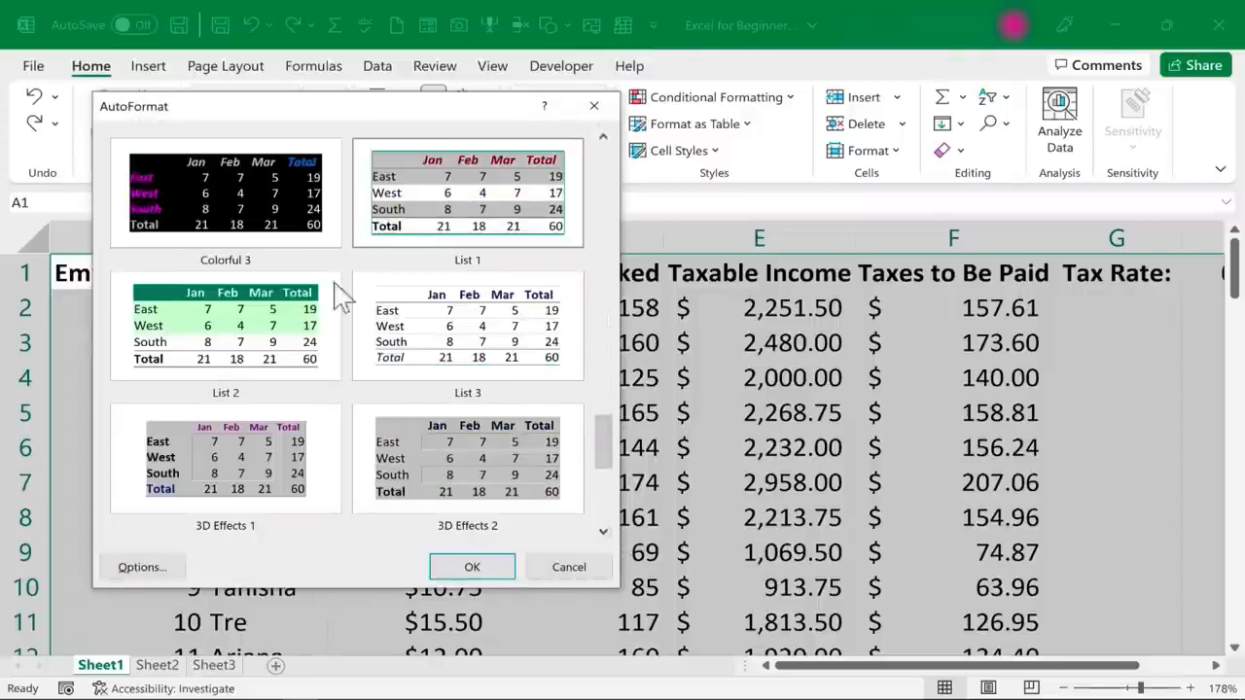
pyautogui.click(473, 567)
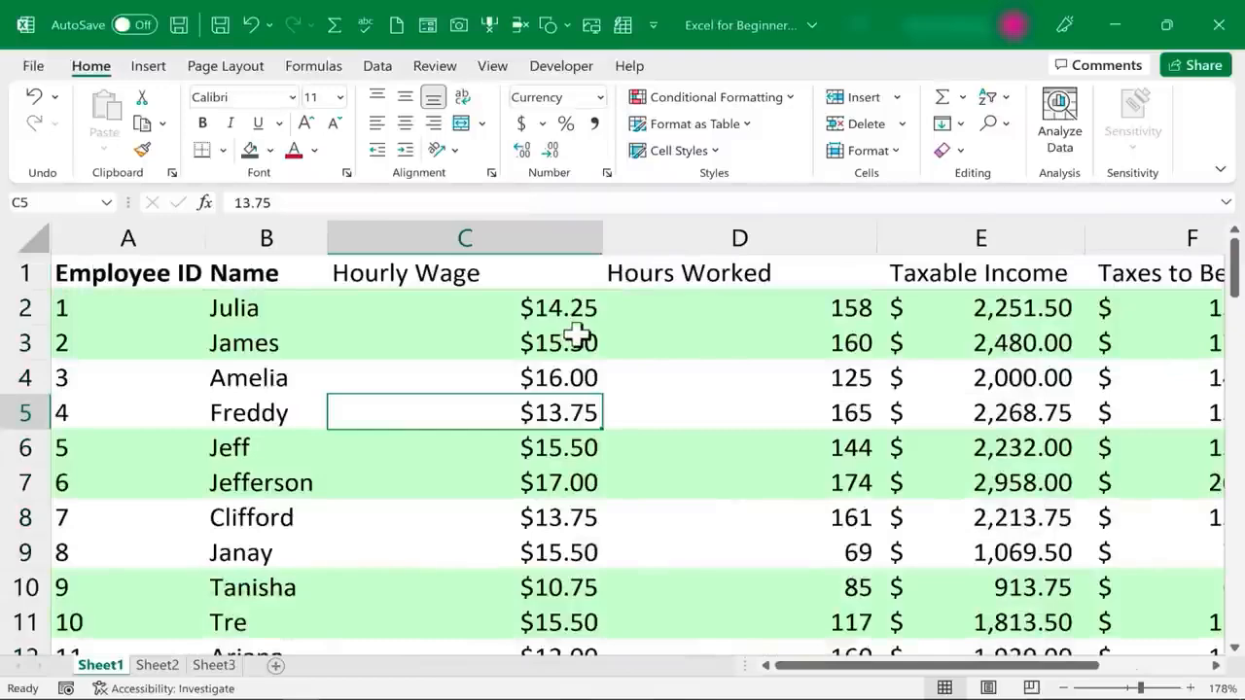
# Look over the autoformatted payroll table, and undo the AutoFormat and earlier formatting changes
pyautogui.scroll(-2, 578, 333)
pyautogui.scroll(2, 584, 333)
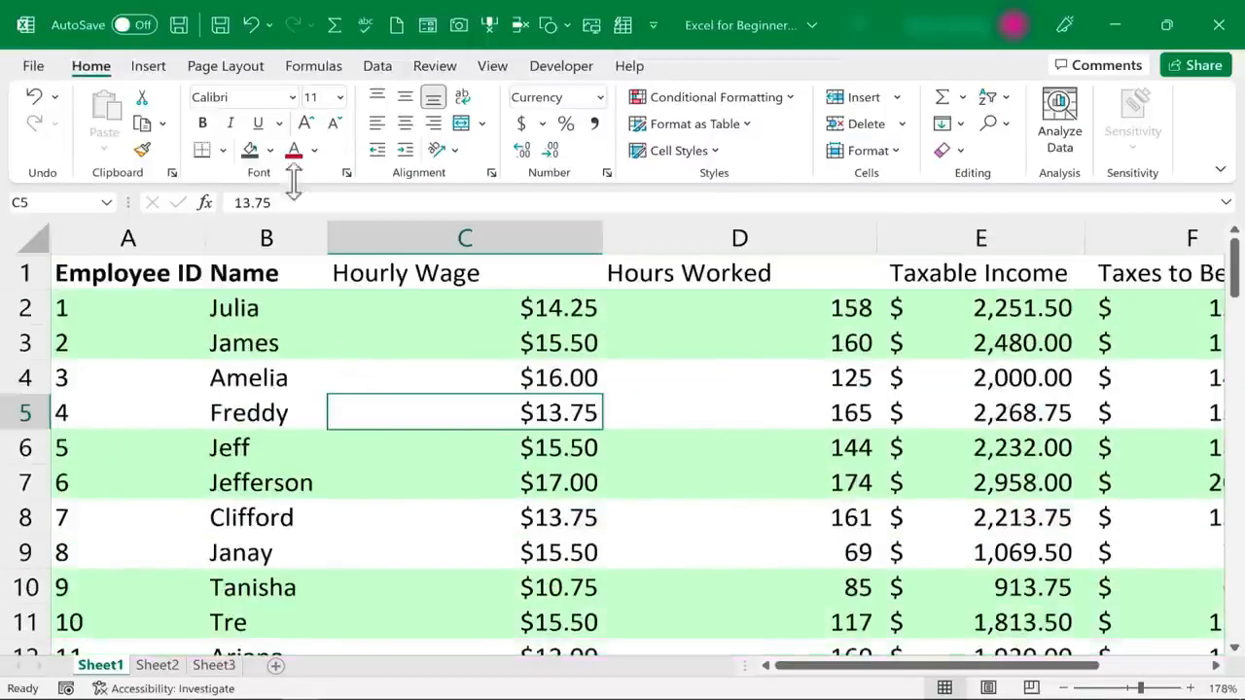
pyautogui.click(251, 24)
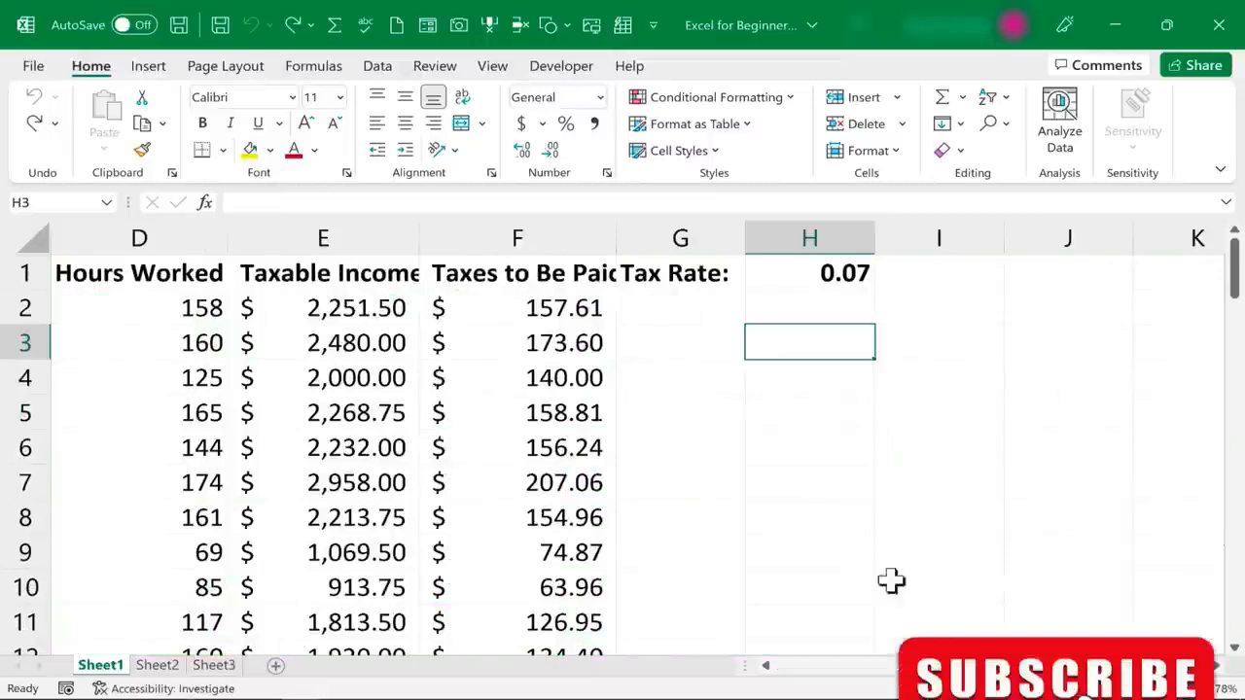
# Insert a stacked column chart from the payroll data in columns A to F and enlarge it to about 4.5 by 9.3 inches
pyautogui.moveTo(940, 665); pyautogui.dragTo(776, 663)
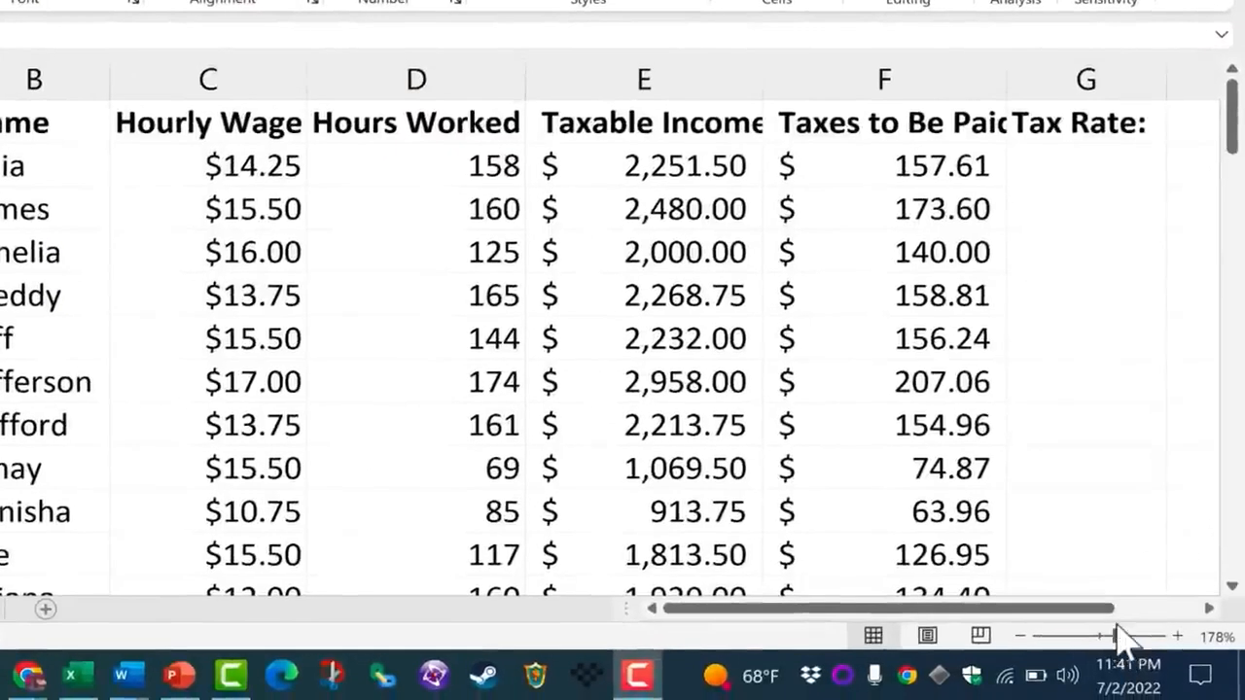
pyautogui.click(1116, 637)
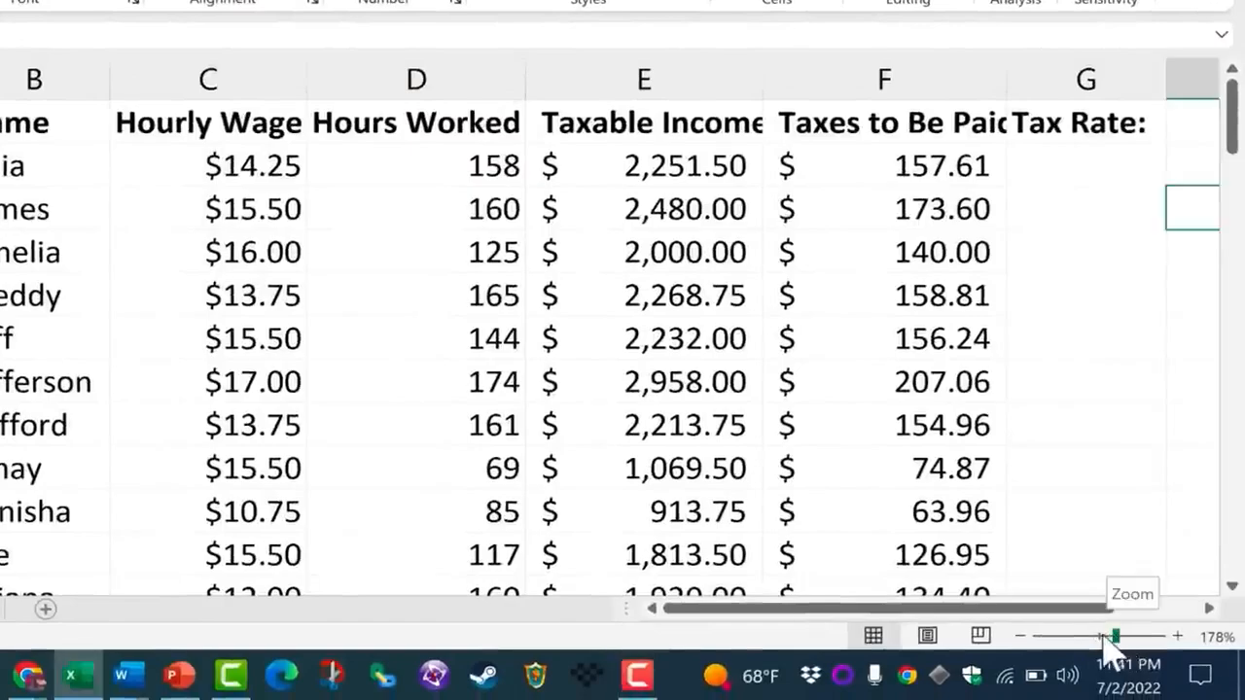
pyautogui.moveTo(1116, 638); pyautogui.dragTo(1088, 637)
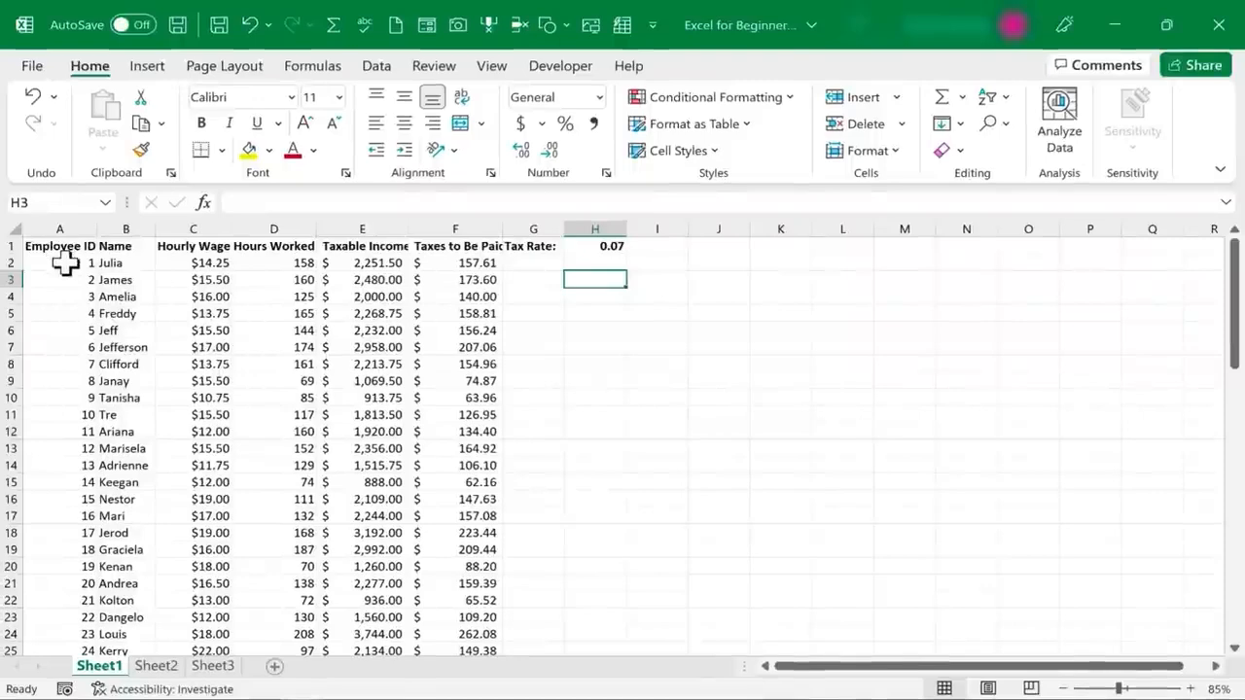
pyautogui.moveTo(42, 246); pyautogui.dragTo(420, 530)
pyautogui.hotkey('alt', 'F1')
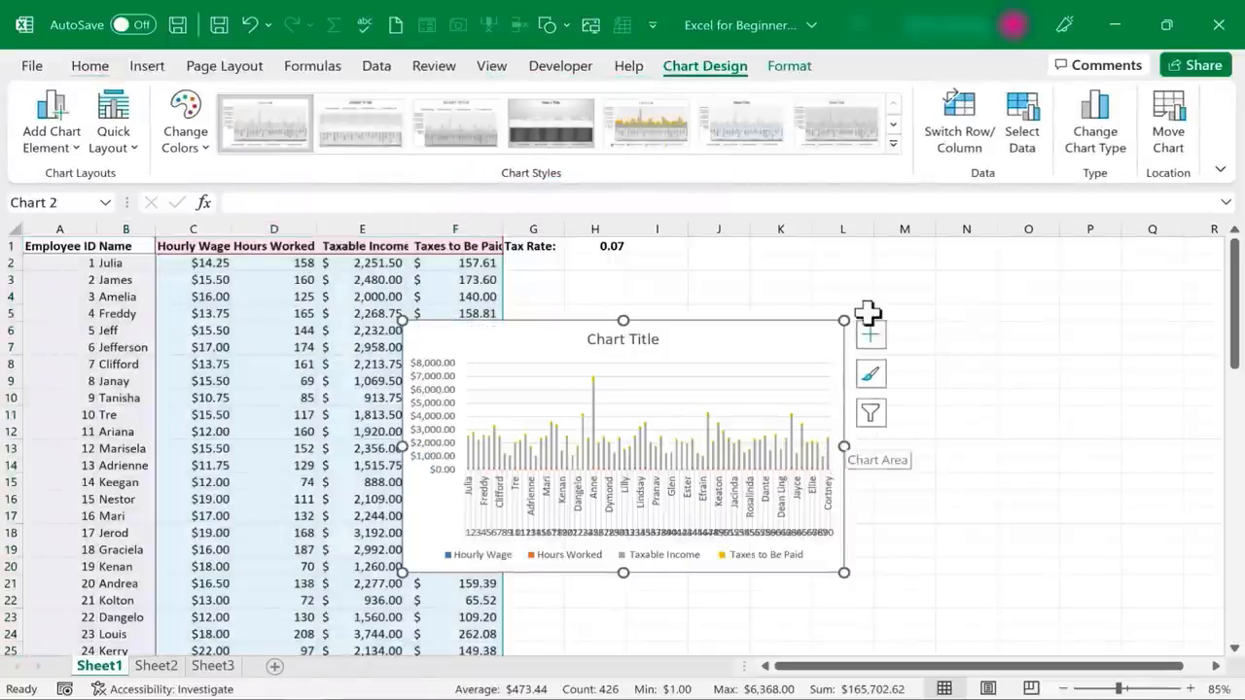
pyautogui.moveTo(845, 319); pyautogui.dragTo(1034, 257)
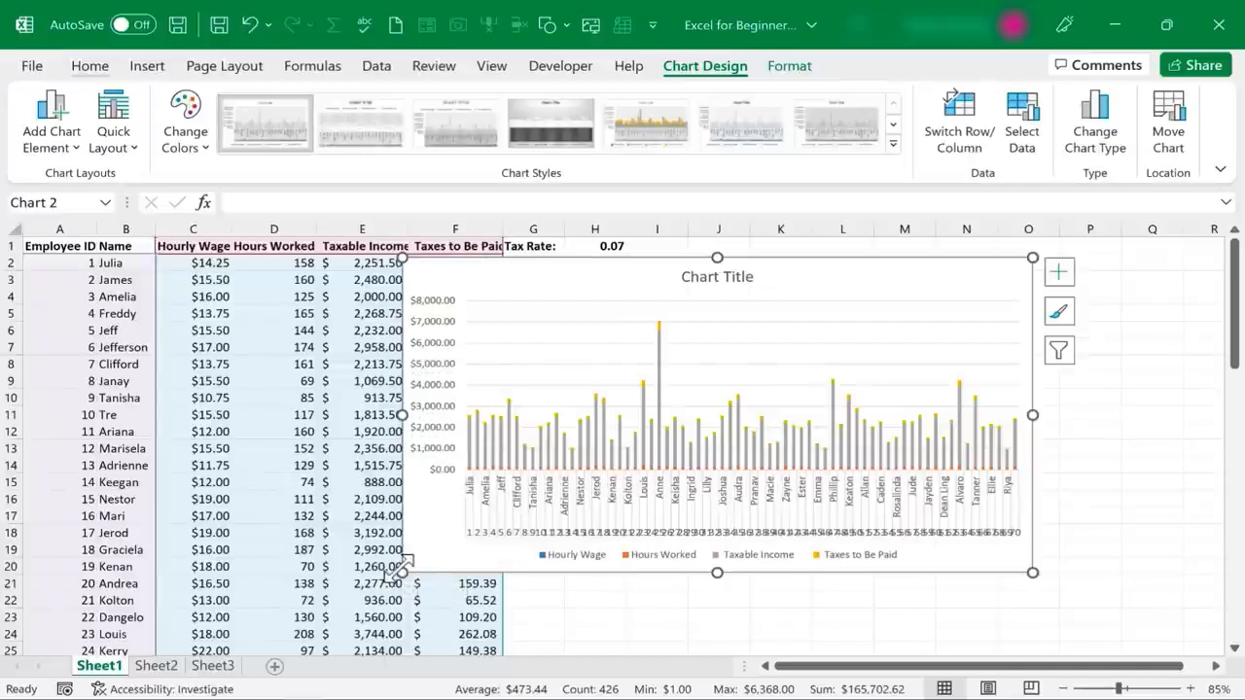
pyautogui.moveTo(401, 573); pyautogui.dragTo(213, 637)
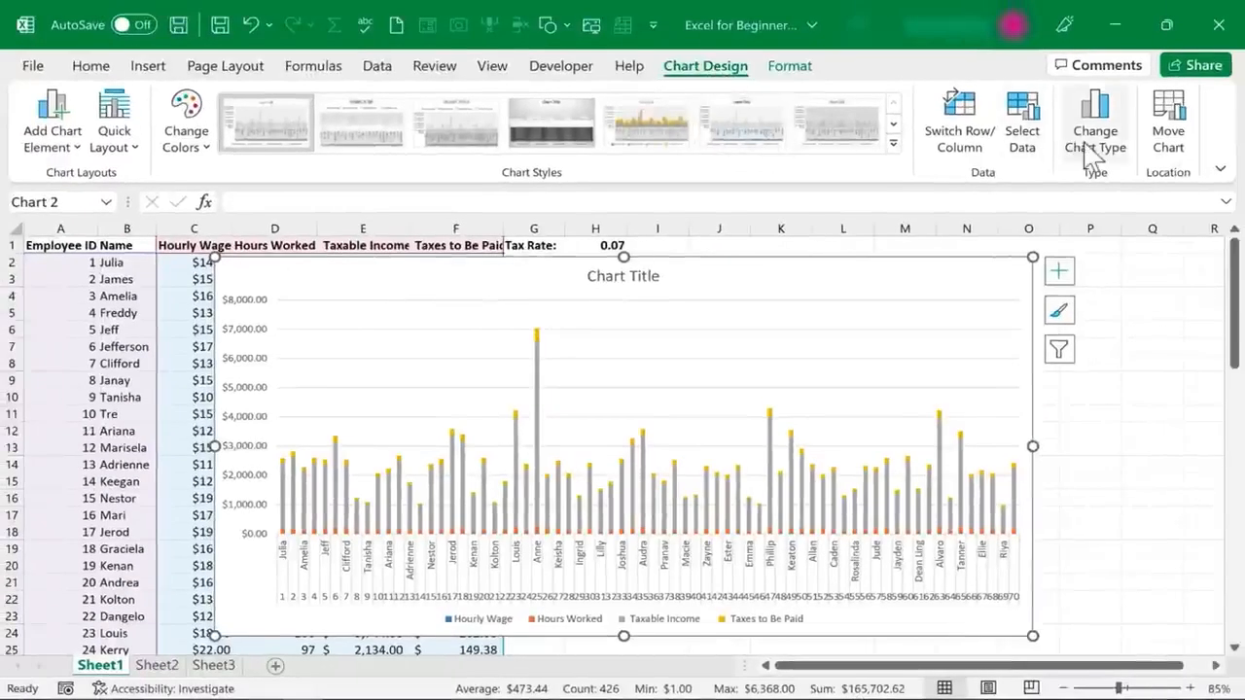
# Change the payroll chart's type to Clustered Column
pyautogui.click(1105, 153)
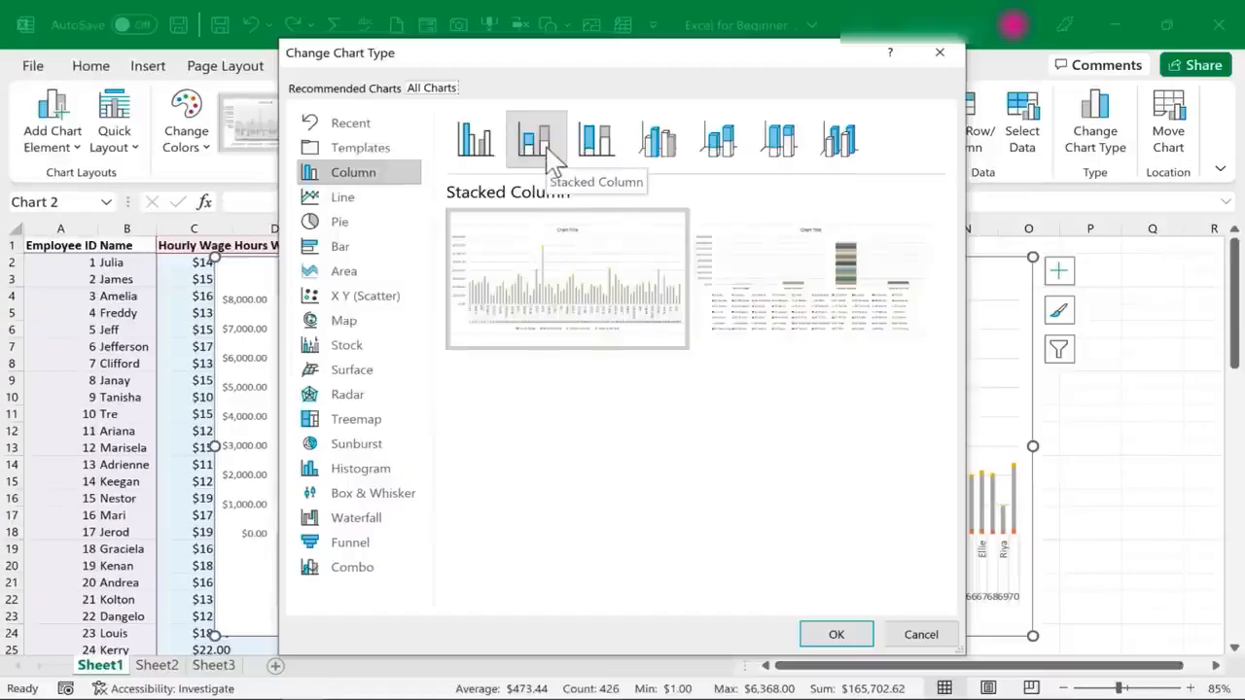
pyautogui.click(478, 145)
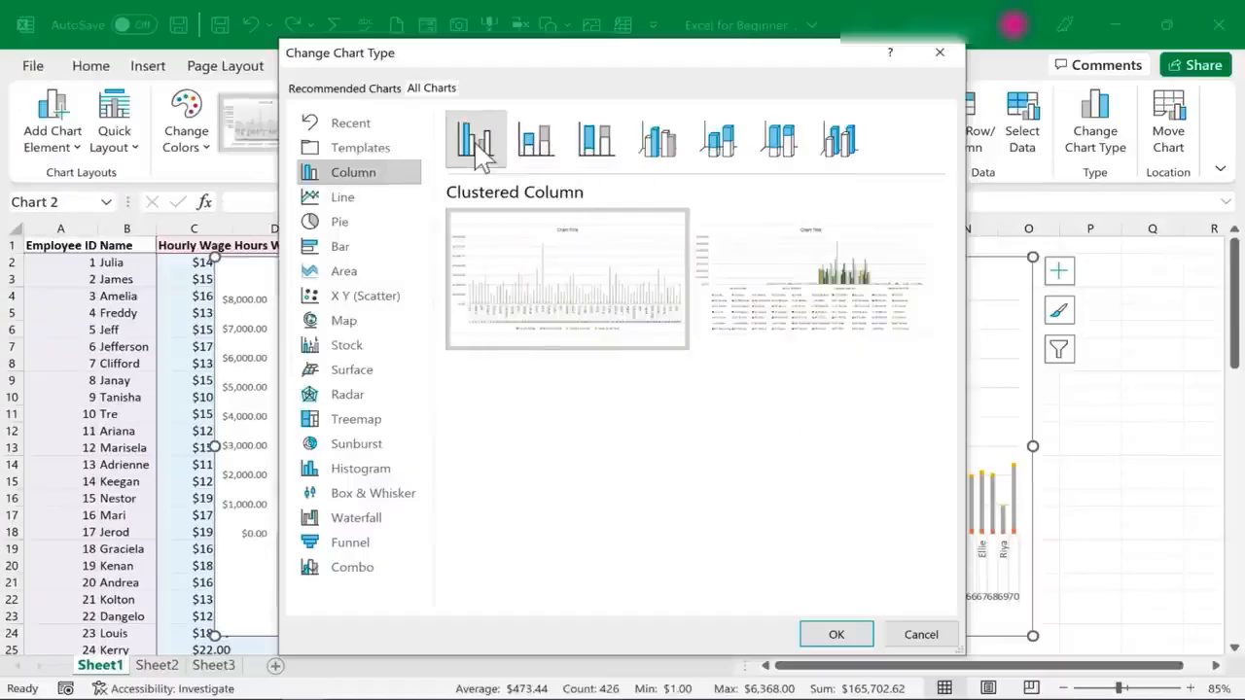
pyautogui.click(833, 632)
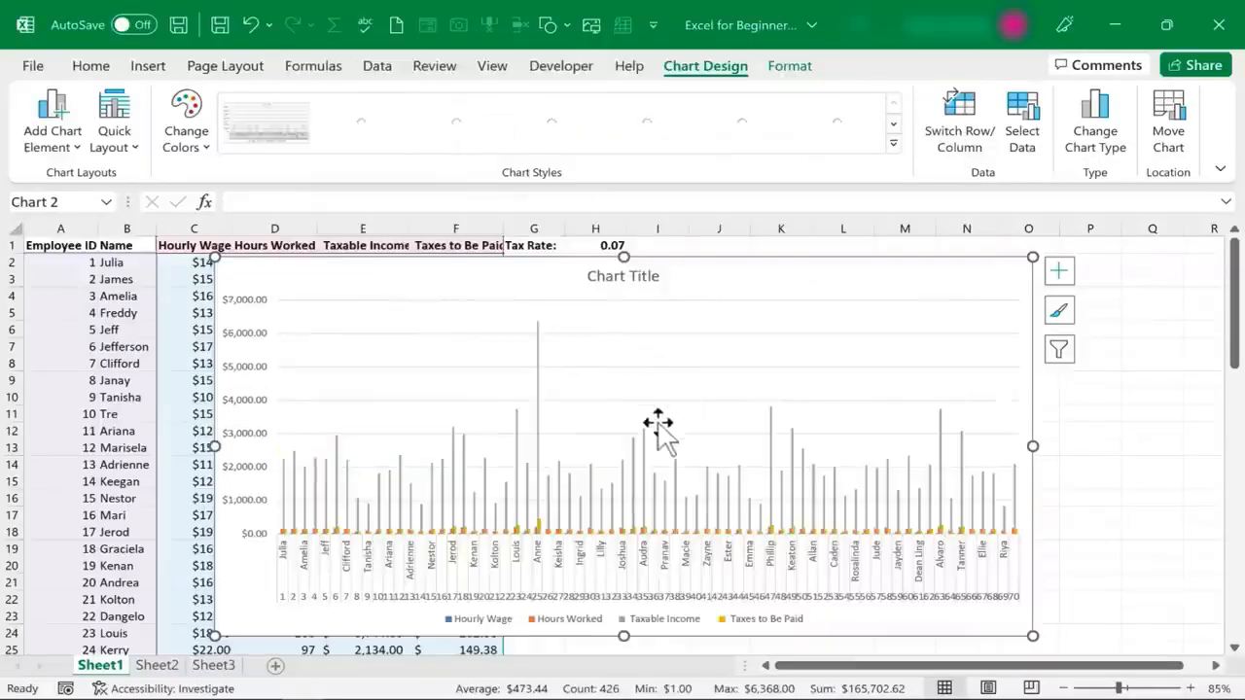
# Check the chart formatting options and change the payroll chart's type to Pie
pyautogui.click(616, 482)
pyautogui.click(790, 70)
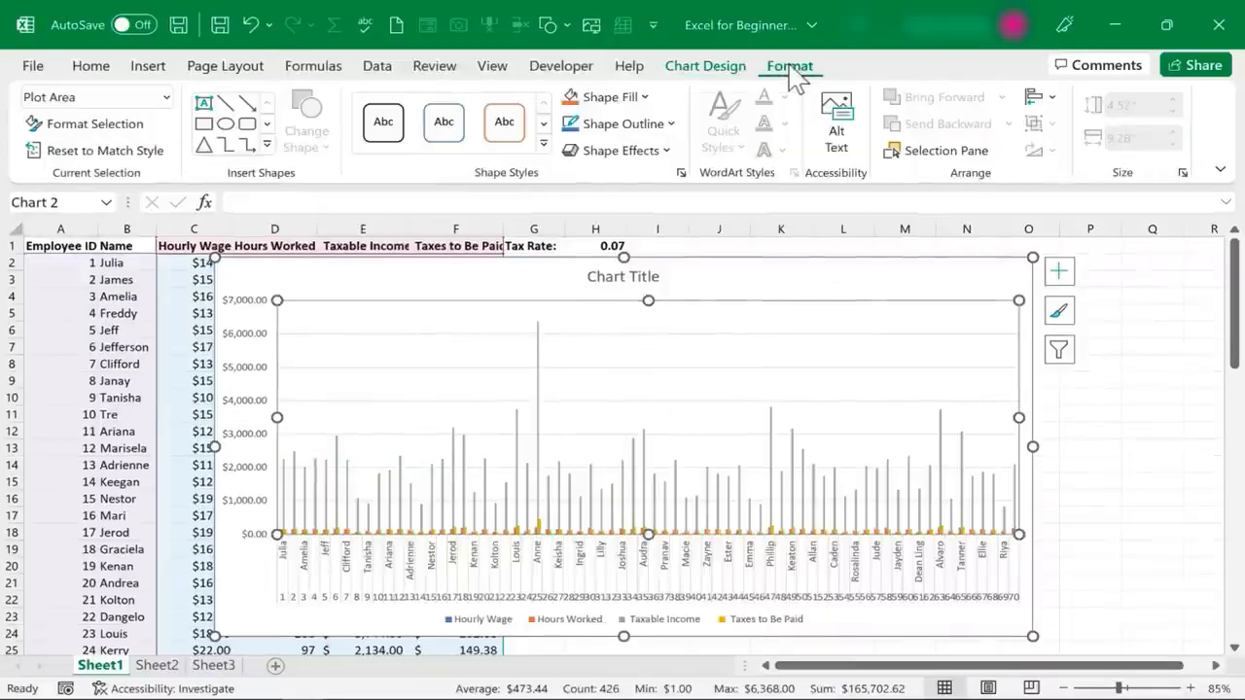
pyautogui.click(729, 68)
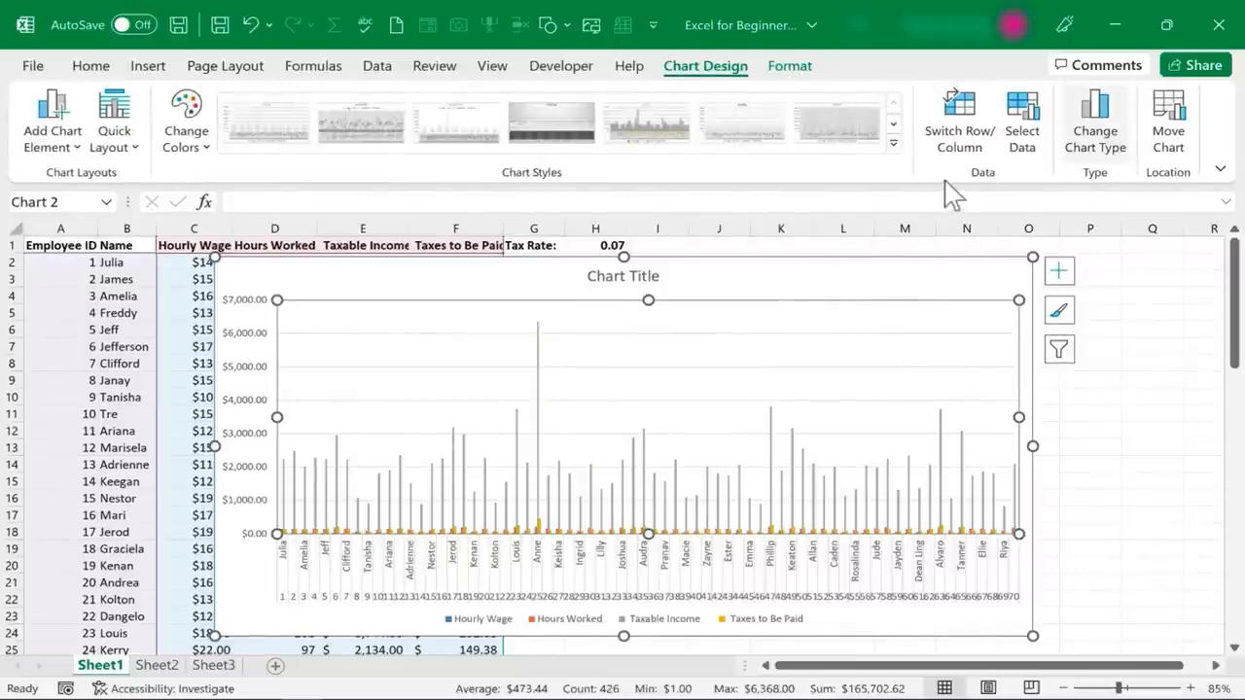
pyautogui.click(1084, 136)
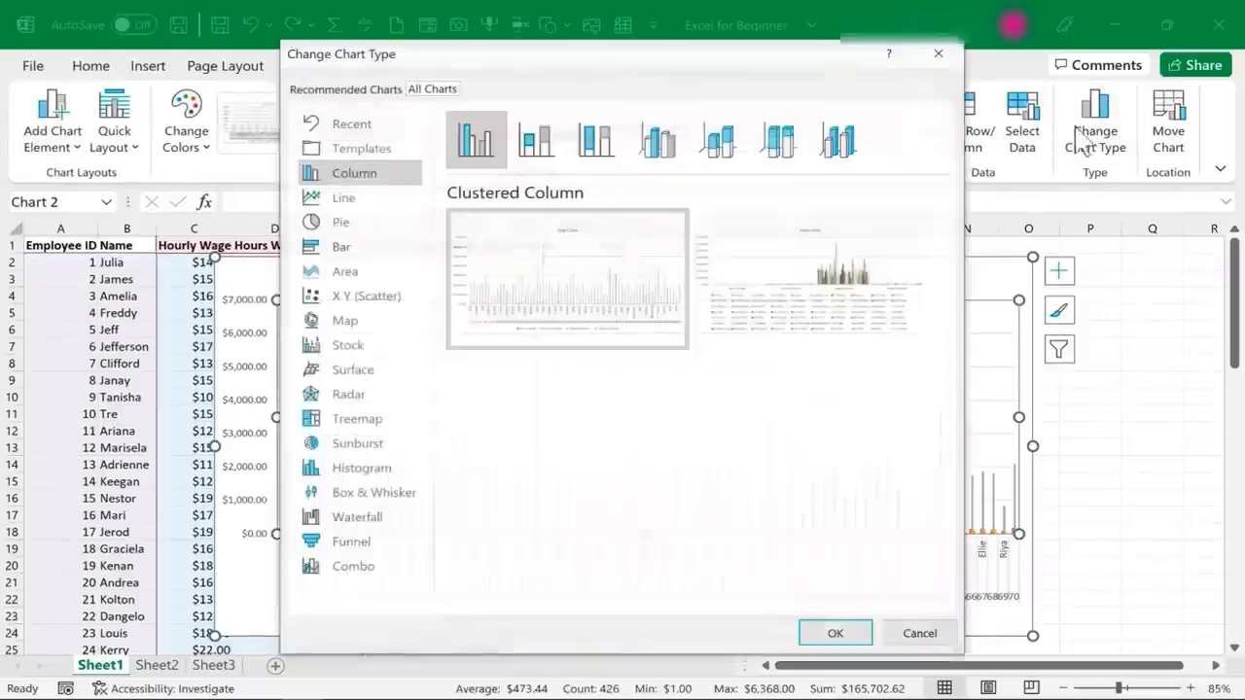
pyautogui.click(340, 246)
pyautogui.click(340, 221)
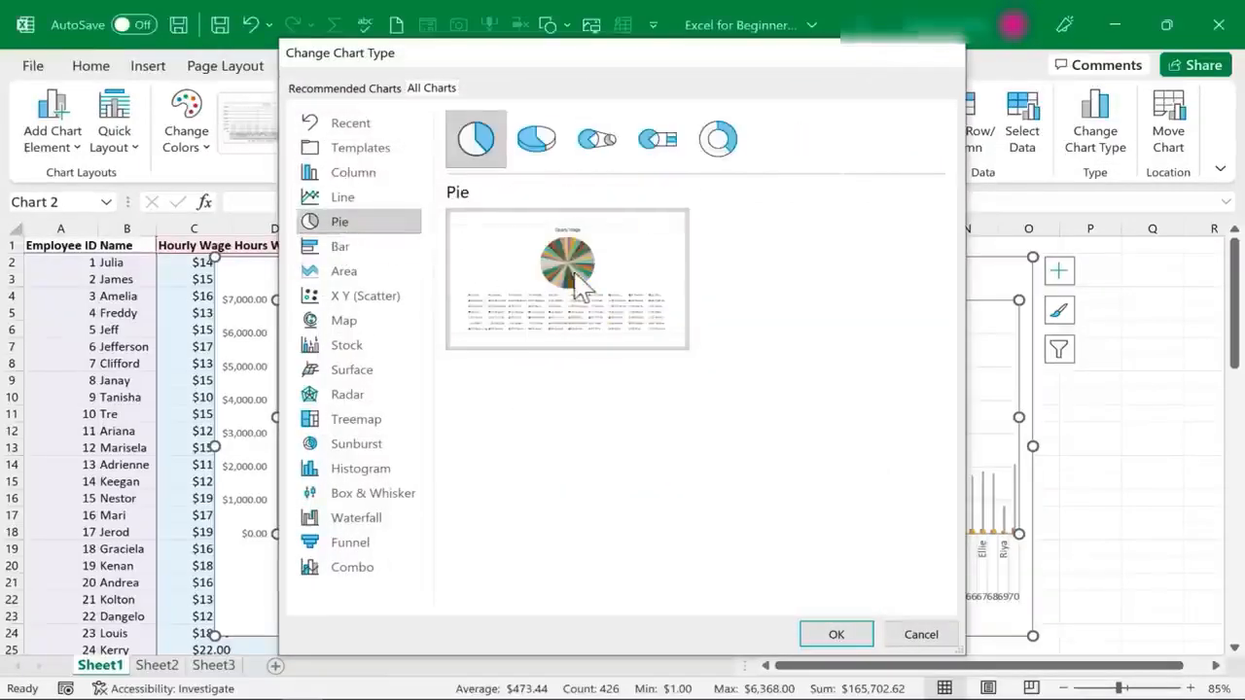
pyautogui.press('Escape')
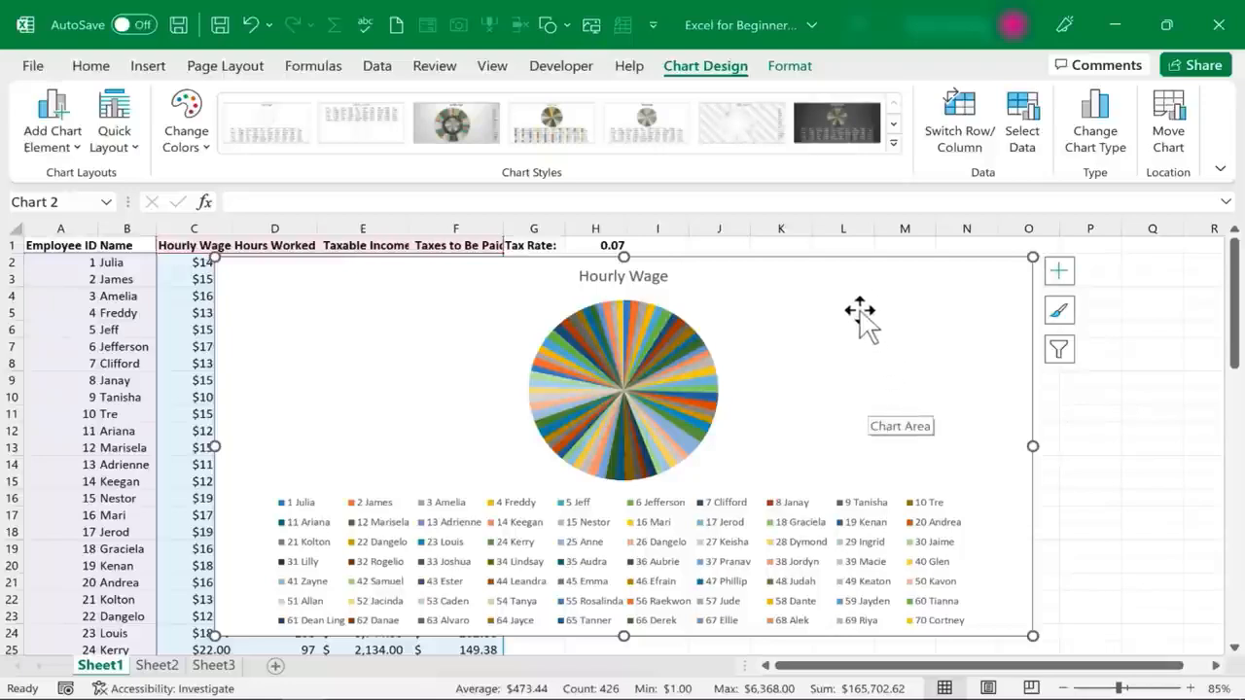
# Undo the Pie and Clustered Column type changes on the payroll chart
pyautogui.hotkey('ctrl', 'z')
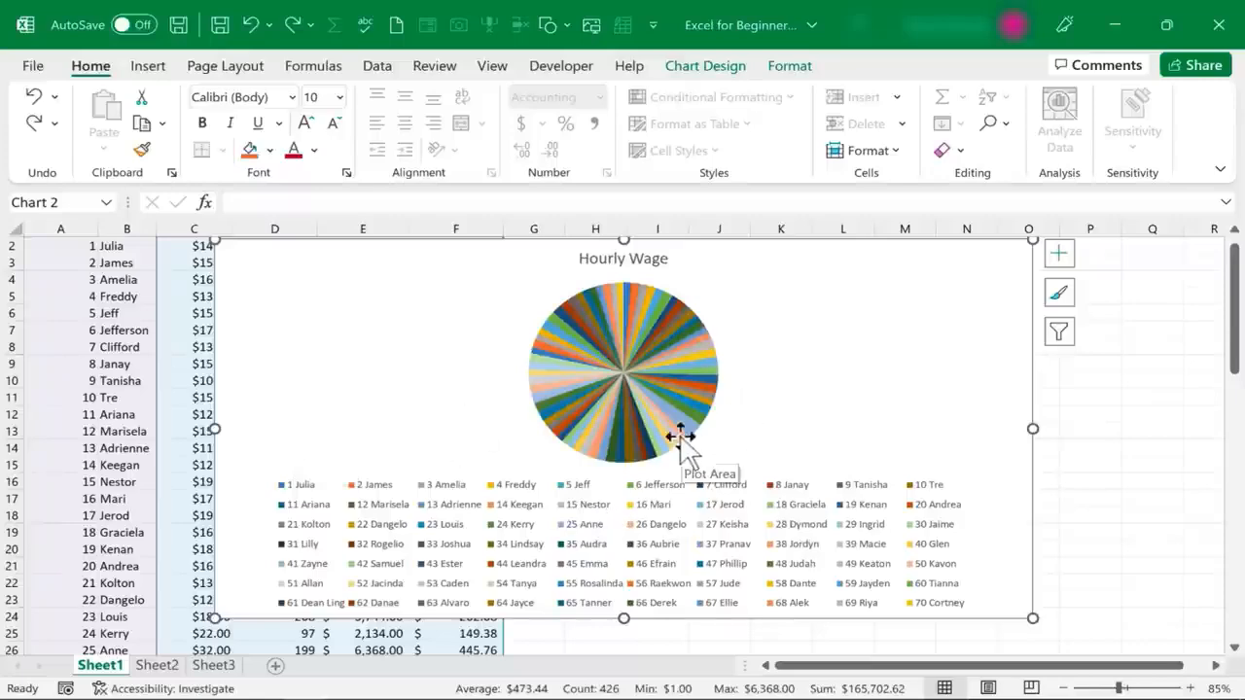
pyautogui.hotkey('ctrl', 'z')
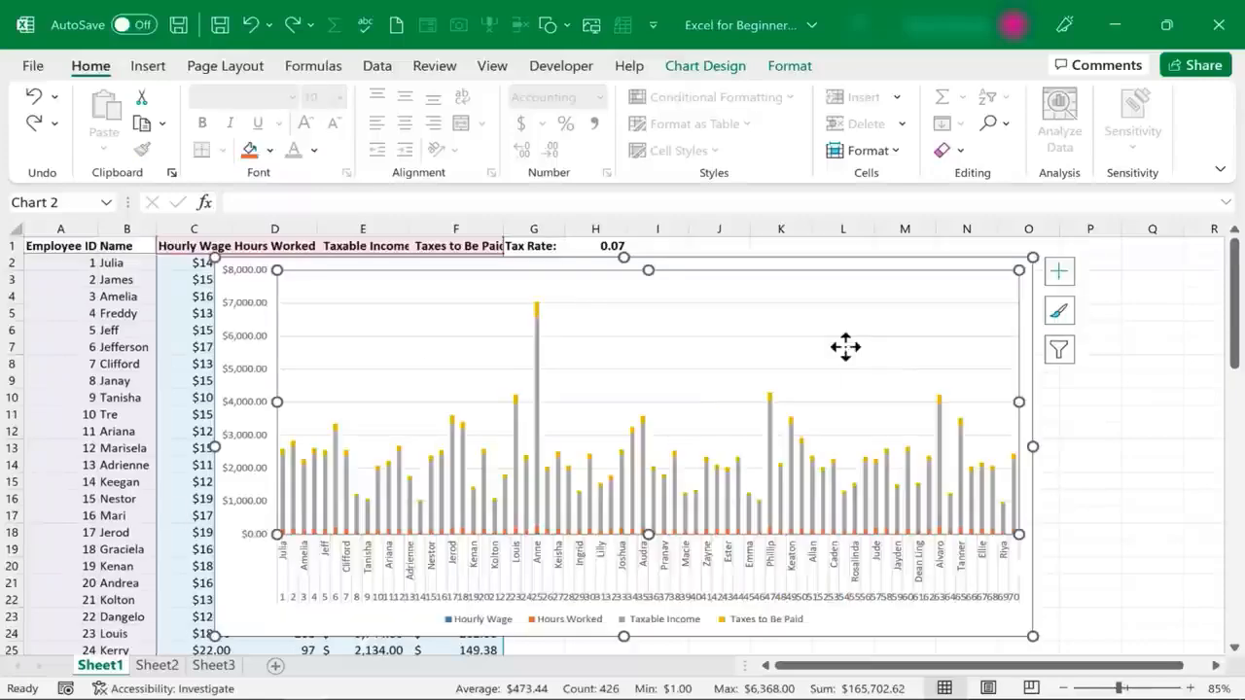
# Add a chart title above the payroll chart and change its text to "Summary Chart"
pyautogui.click(718, 68)
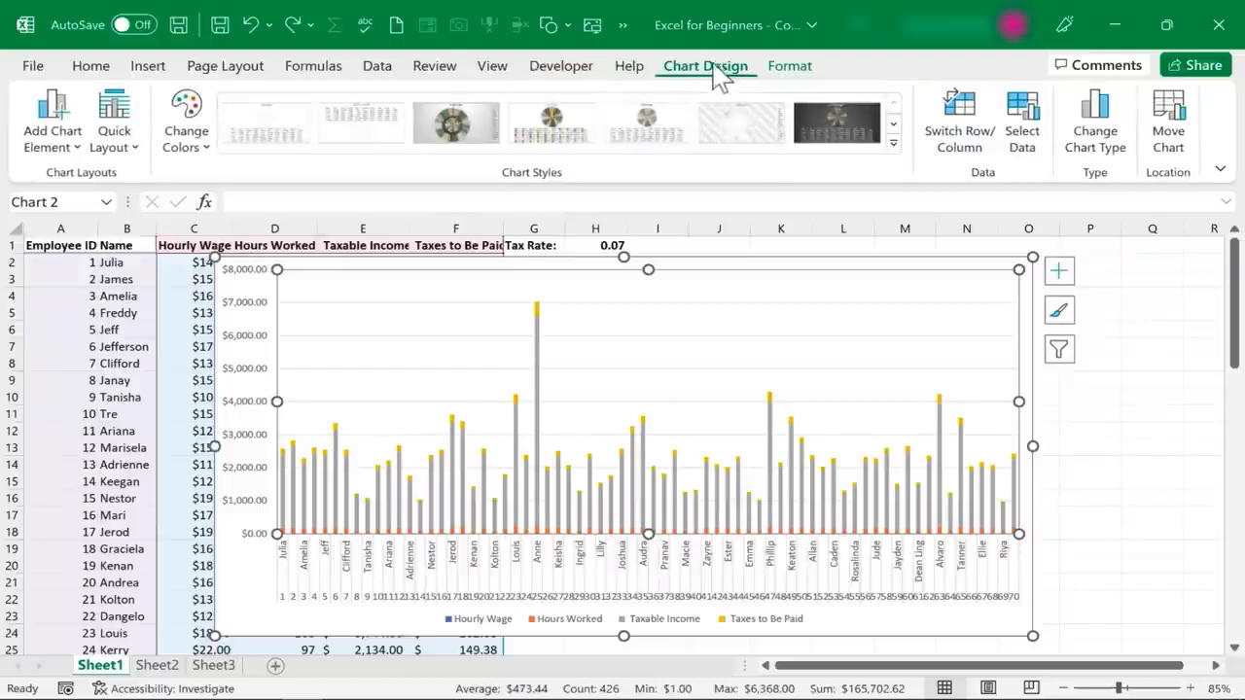
pyautogui.click(68, 146)
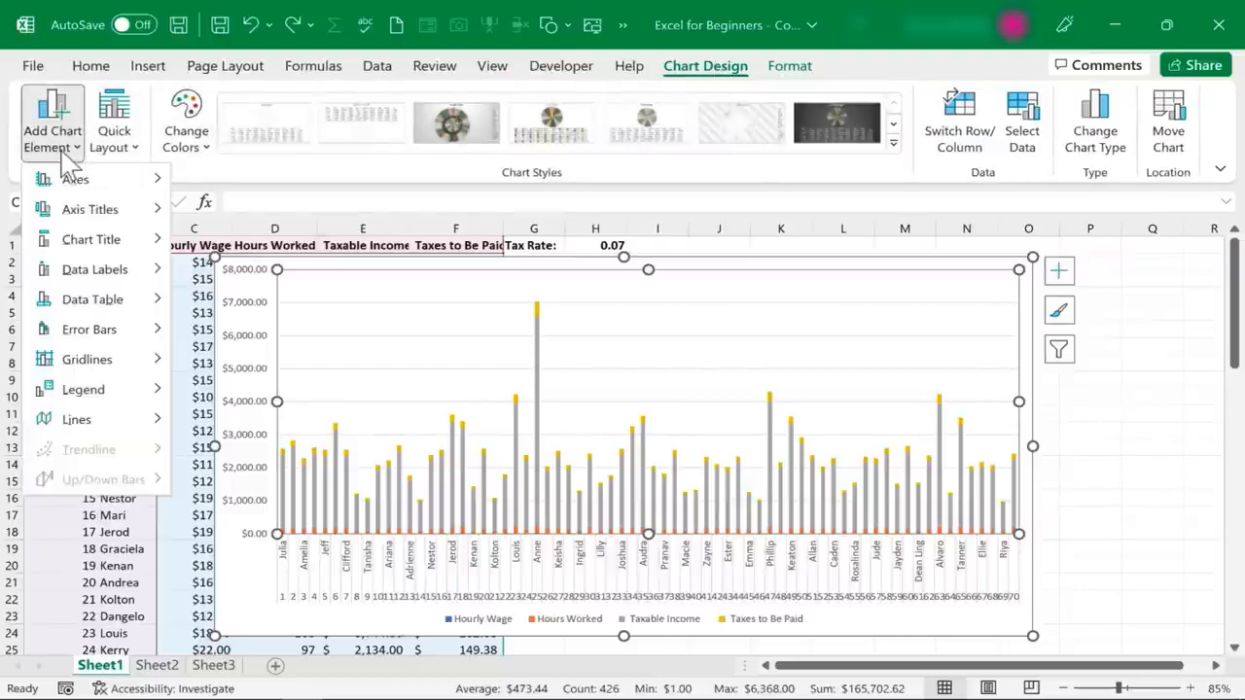
pyautogui.moveTo(78, 249)
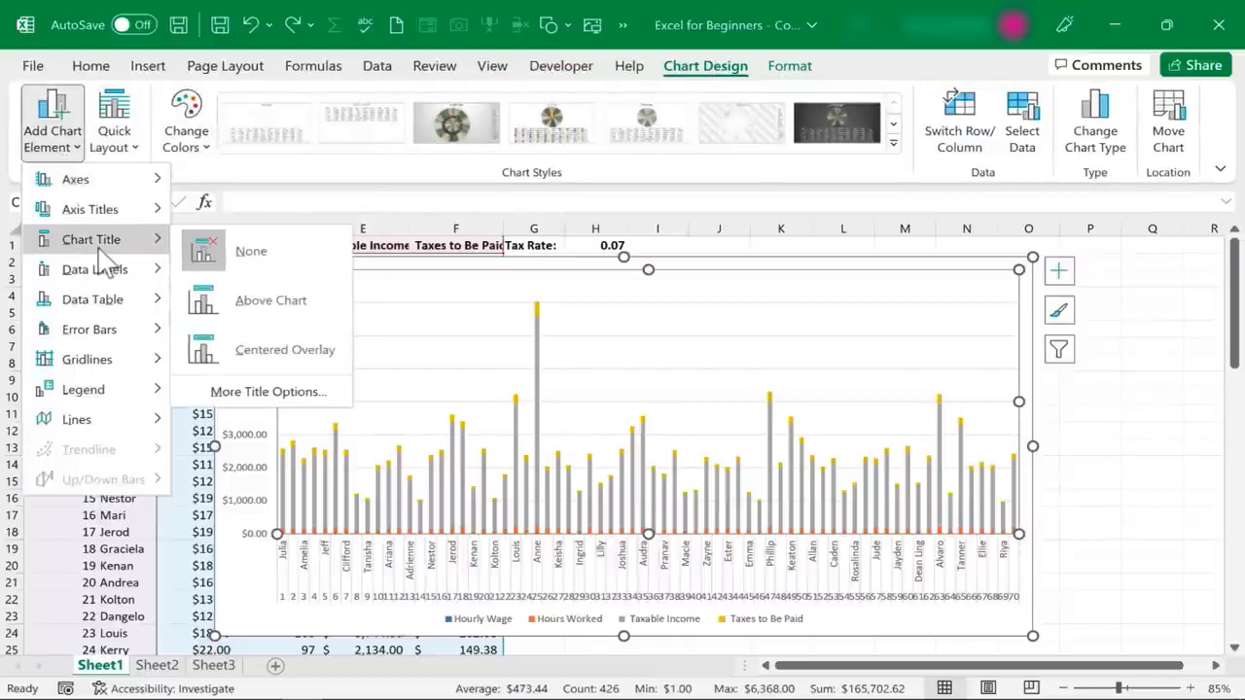
pyautogui.click(279, 314)
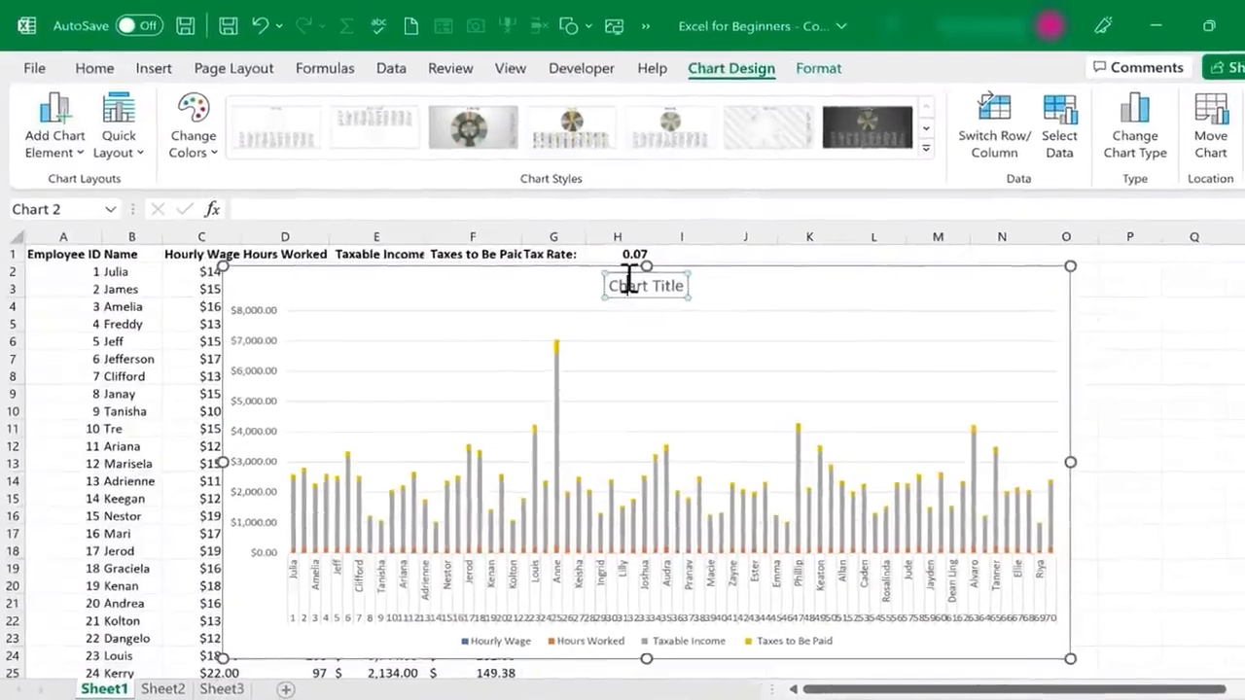
pyautogui.tripleClick(608, 273)
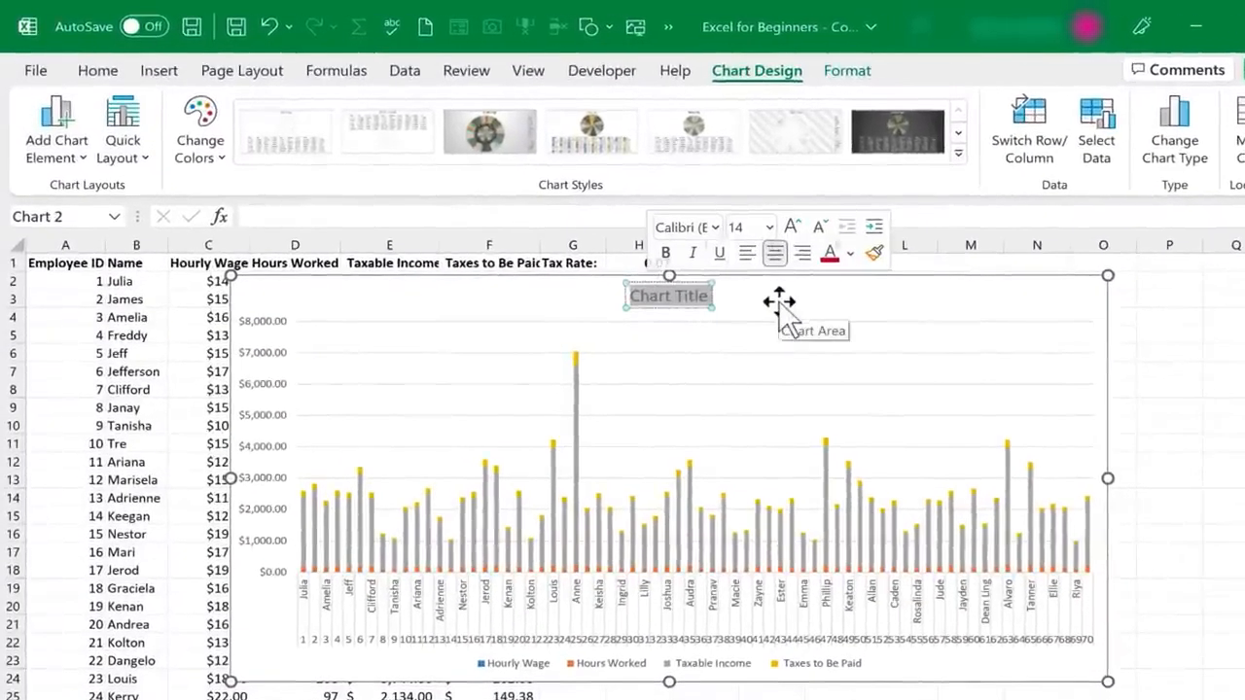
pyautogui.write('Summary')
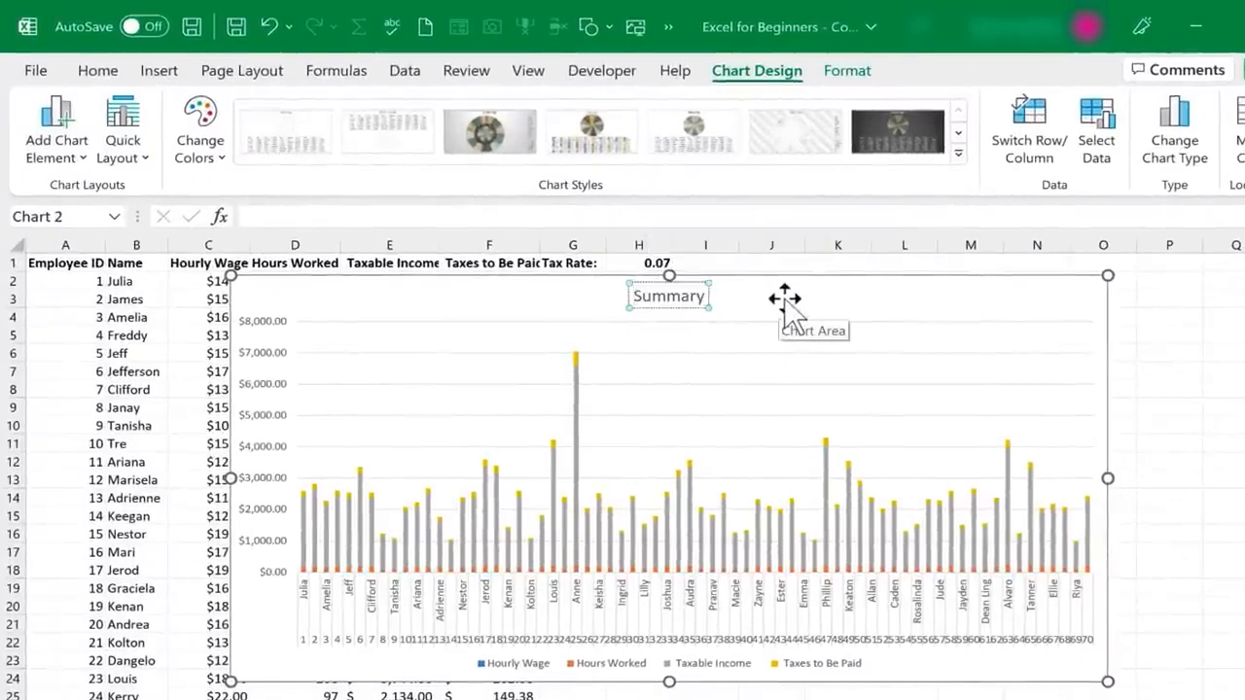
pyautogui.write(' Chart')
pyautogui.click(785, 298)
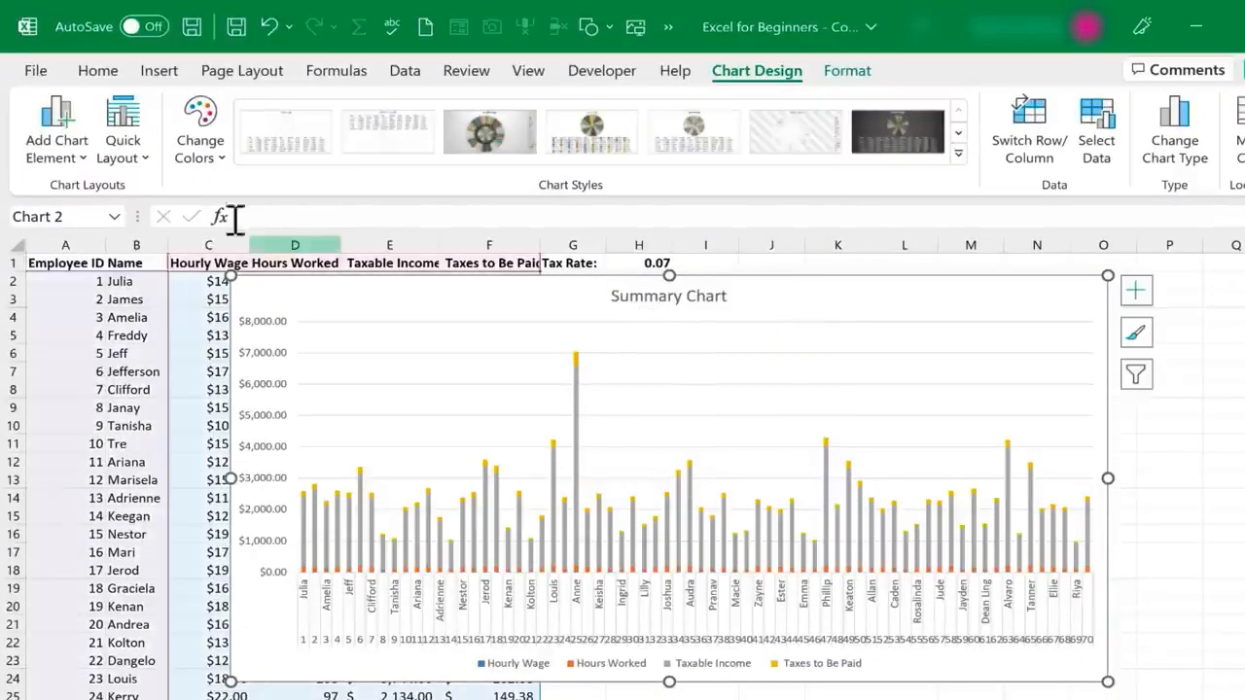
# Add a primary horizontal axis title to the payroll chart reading "Employees"
pyautogui.click(76, 148)
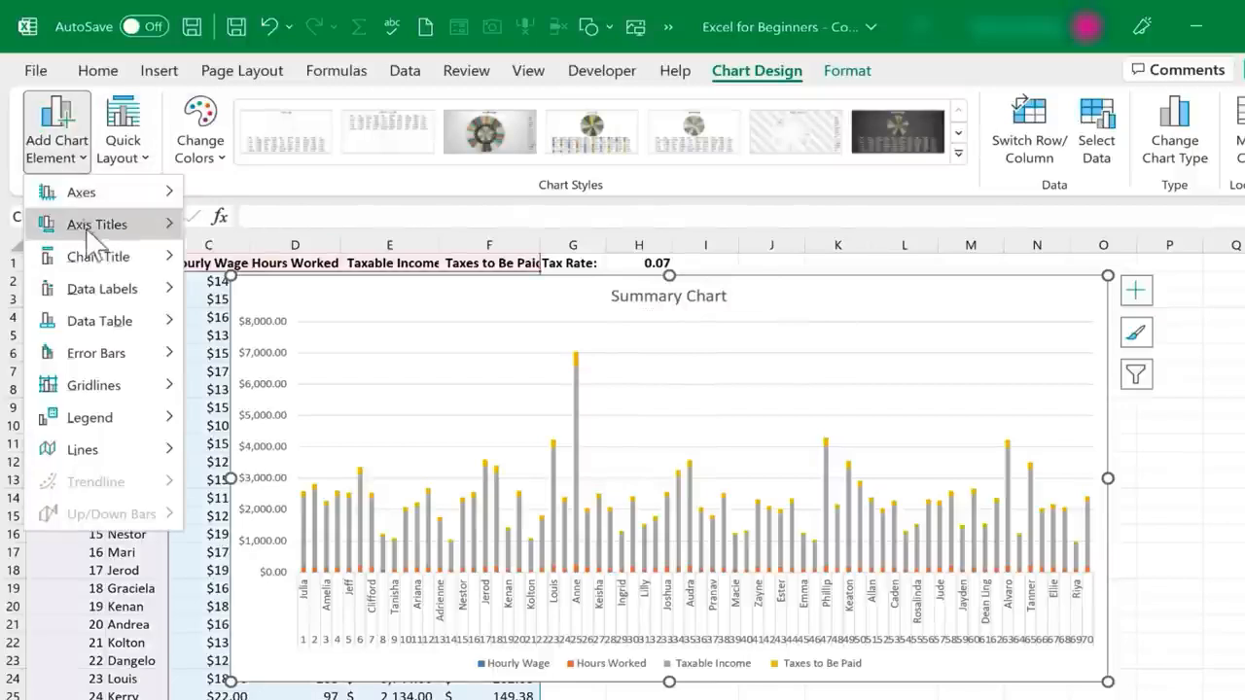
pyautogui.moveTo(102, 225)
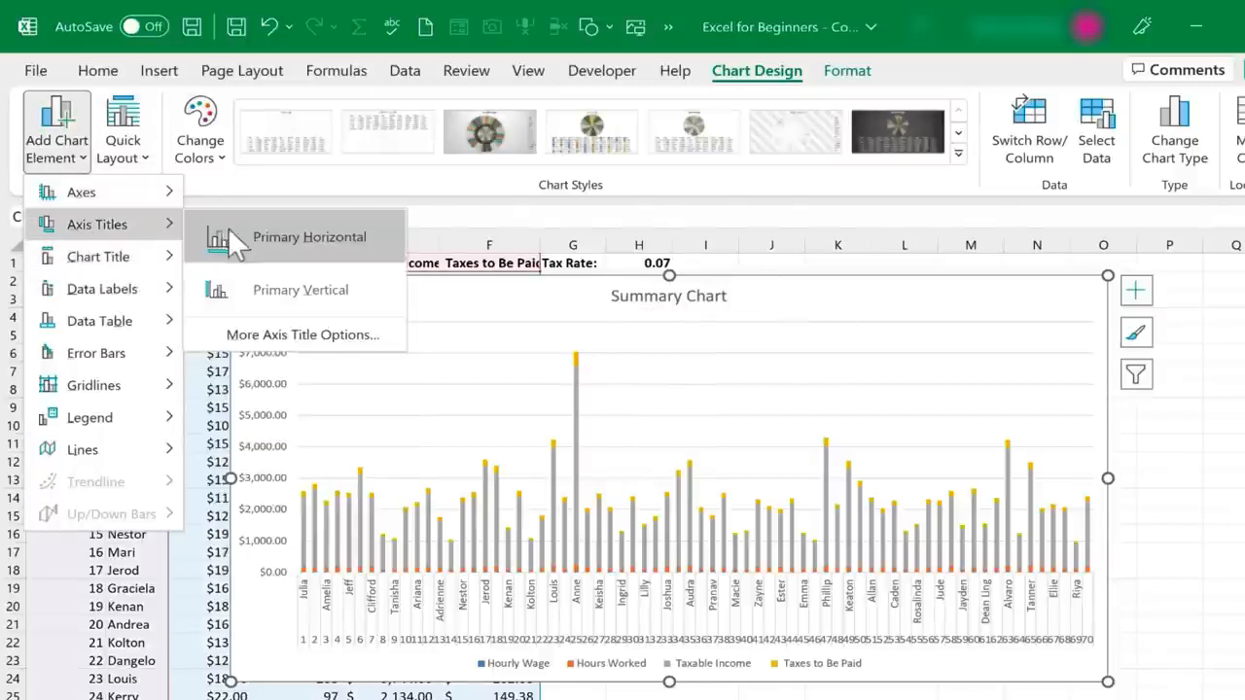
pyautogui.click(284, 239)
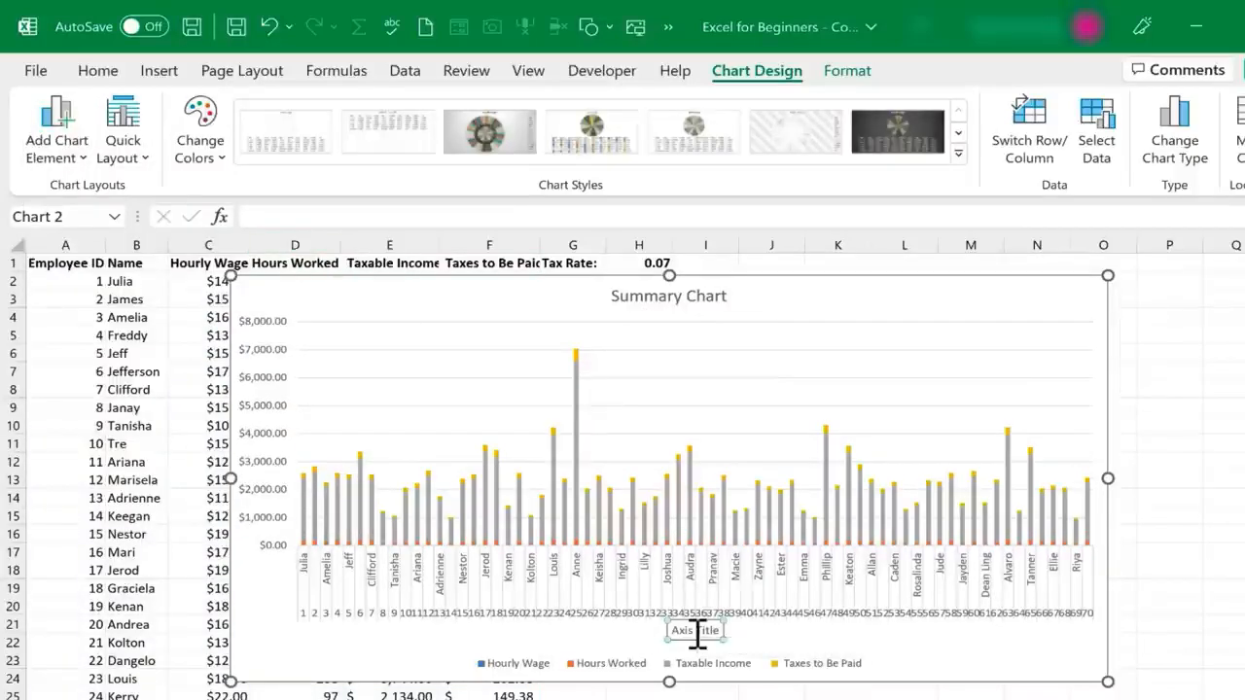
pyautogui.write('Employees')
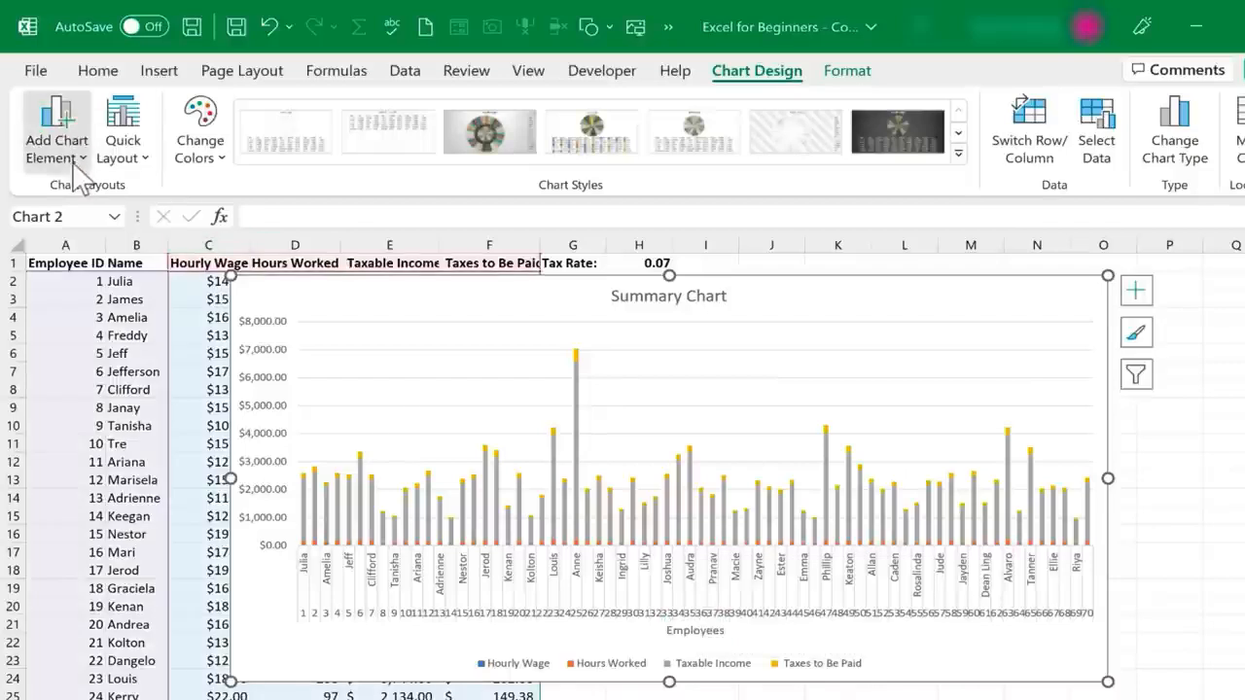
# Add a primary vertical axis title to the payroll chart reading "Taxable Income, Taxes Owed, etc."
pyautogui.click(74, 156)
pyautogui.moveTo(165, 233)
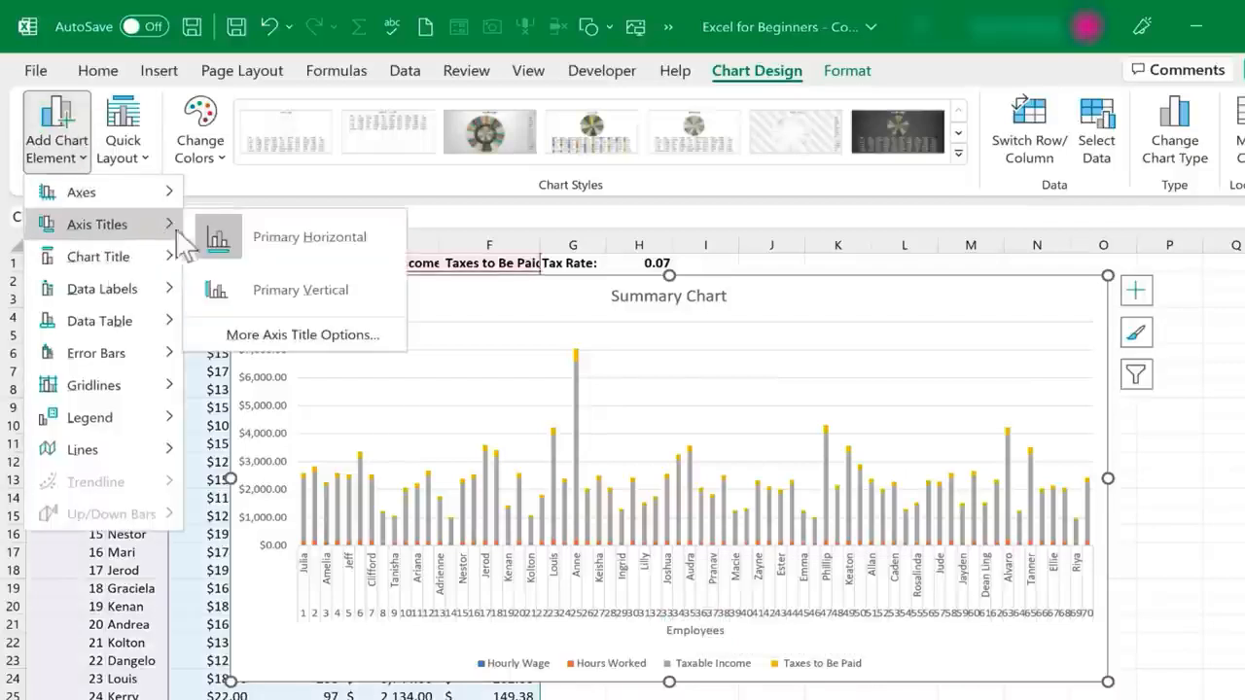
pyautogui.click(272, 285)
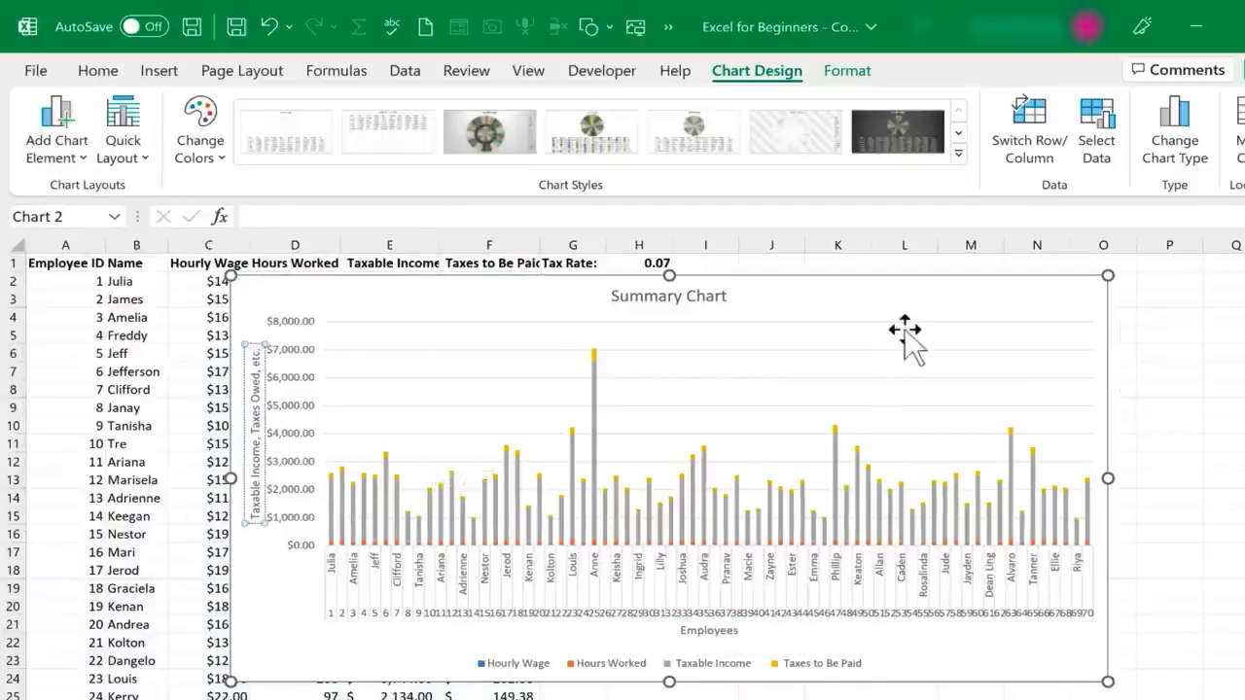
pyautogui.click(791, 427)
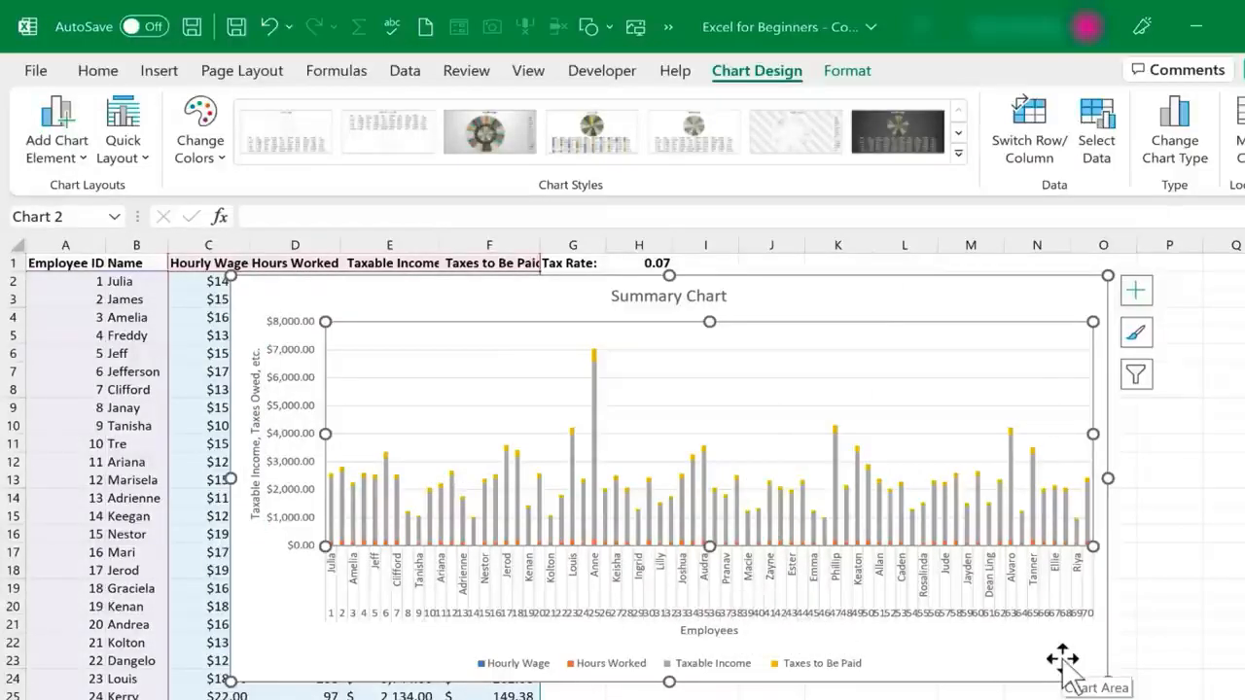
pyautogui.hotkey('alt', 'F1')
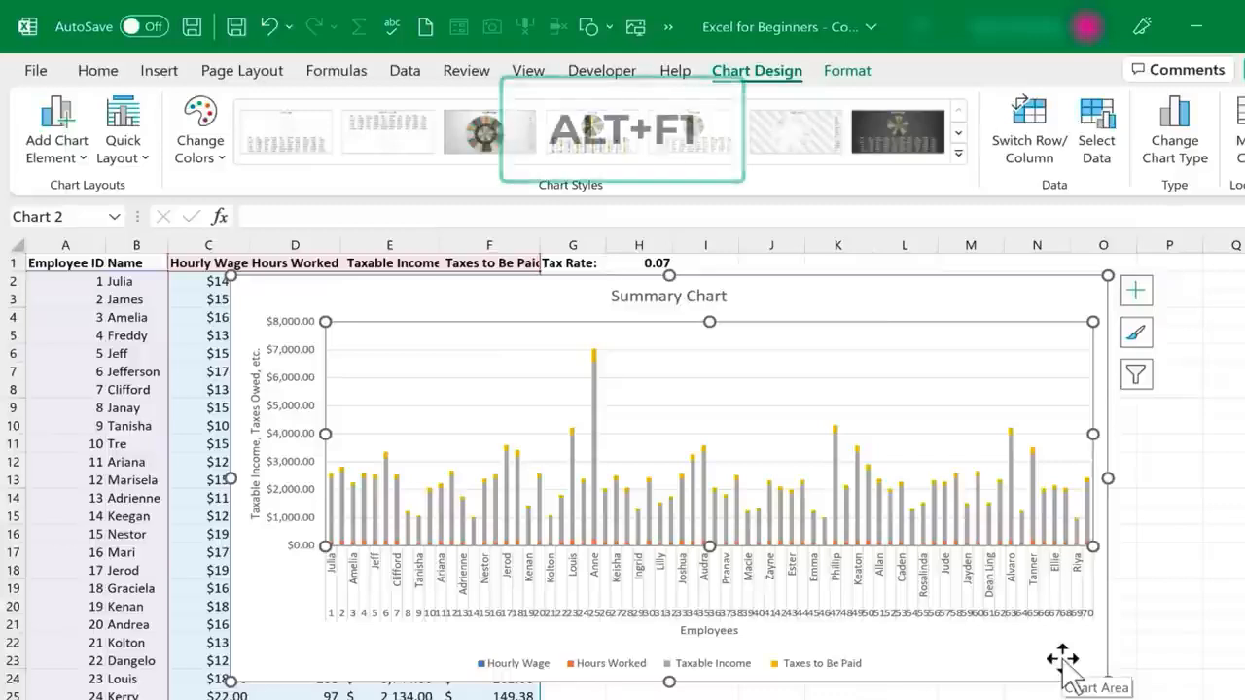
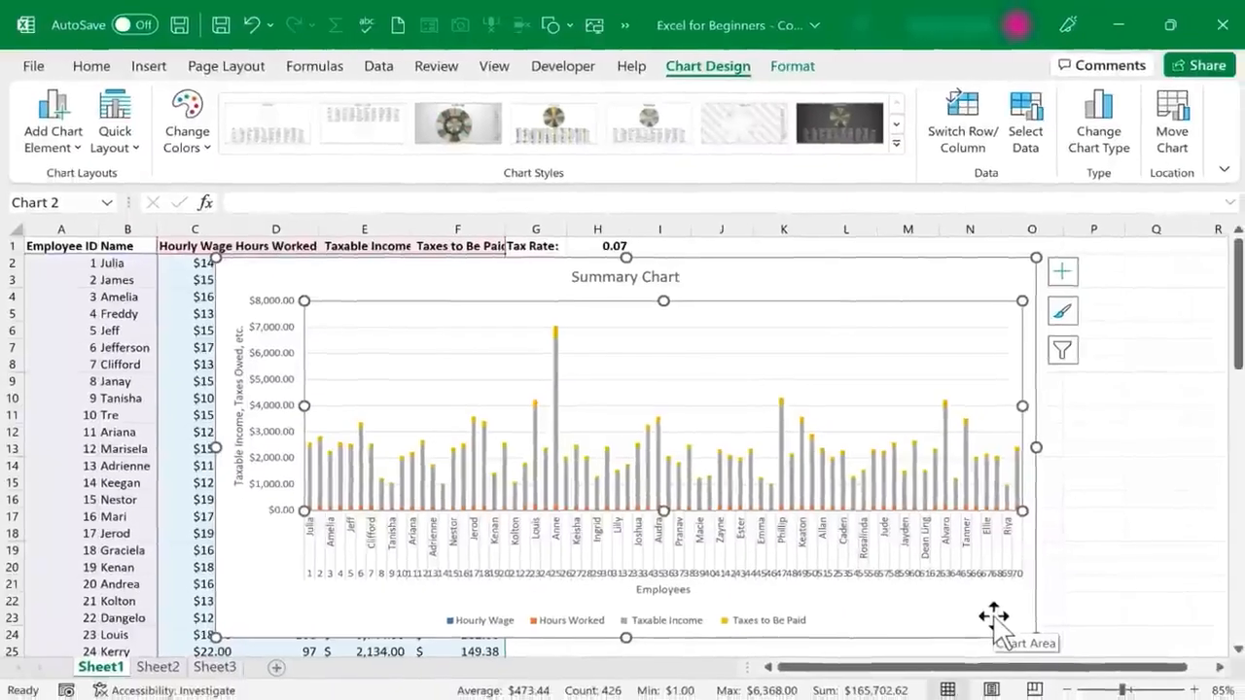
# Move the Summary Chart off the payroll data into the empty columns beside it, and shrink it to start around cell M9
pyautogui.moveTo(405, 291); pyautogui.dragTo(788, 298)
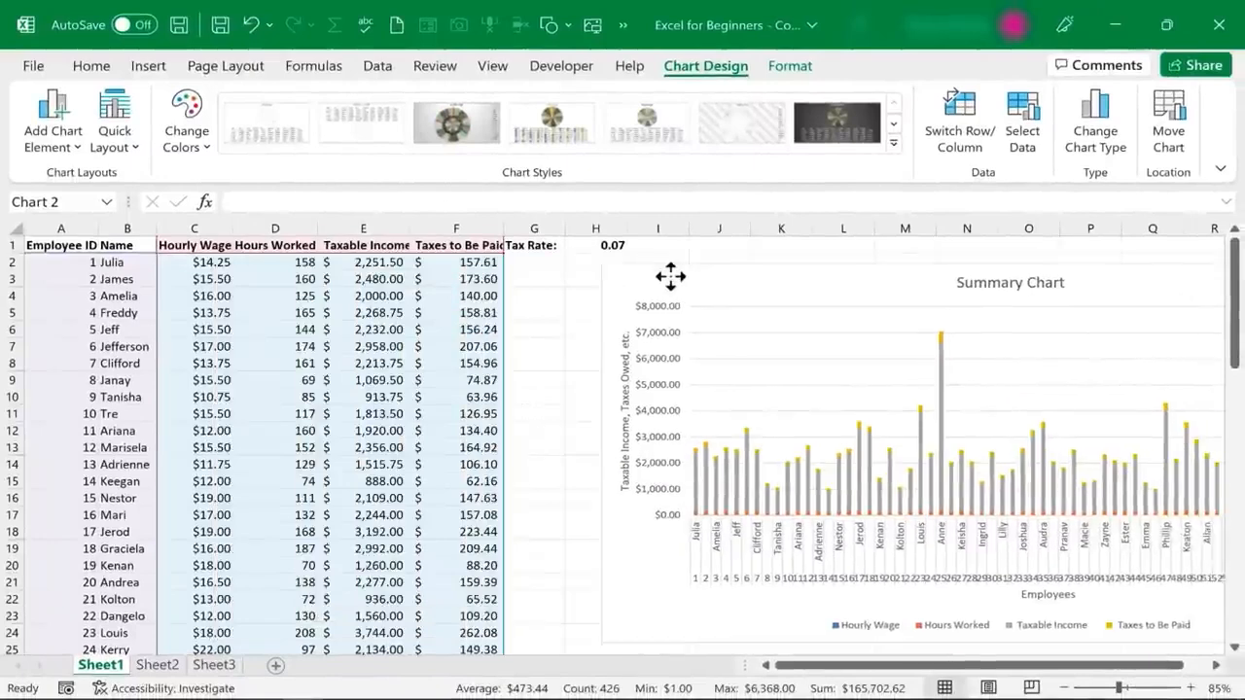
pyautogui.moveTo(670, 276); pyautogui.dragTo(667, 292)
pyautogui.moveTo(548, 263); pyautogui.dragTo(1002, 478)
pyautogui.moveTo(1076, 508); pyautogui.dragTo(935, 352)
pyautogui.click(751, 557)
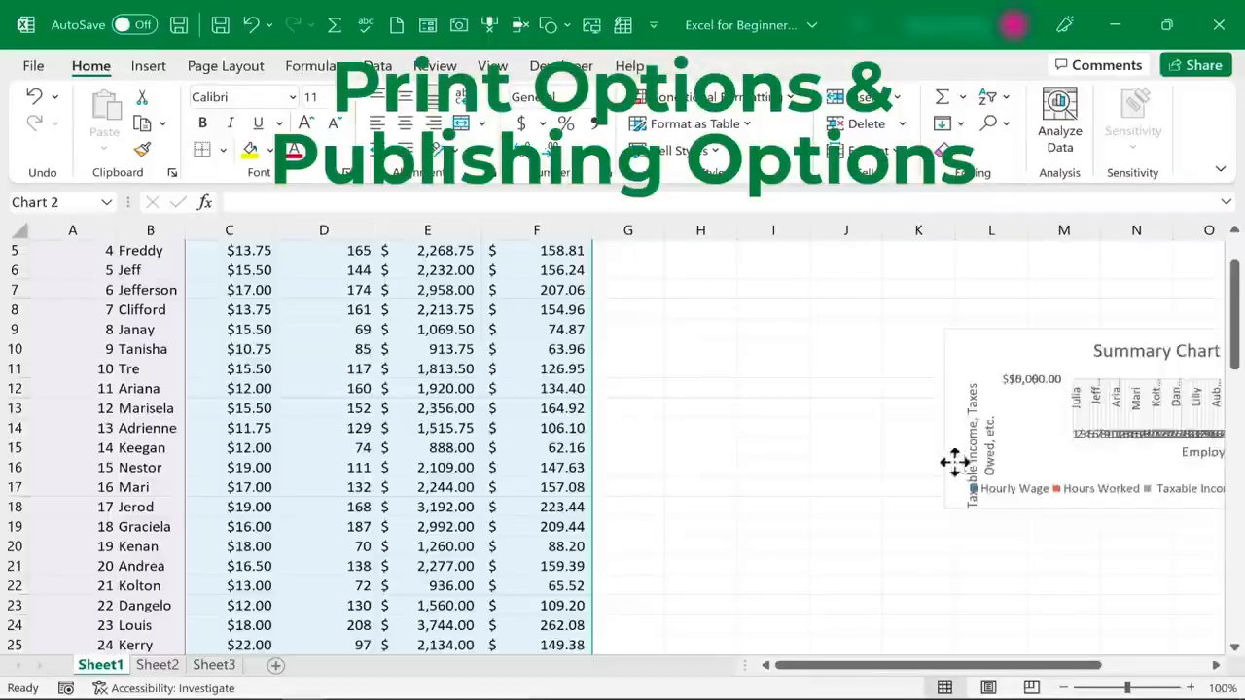
# Move the Summary Chart closer to the payroll data, starting around column G, and enlarge it to reach column N
pyautogui.moveTo(953, 464); pyautogui.dragTo(722, 483)
pyautogui.click(773, 545)
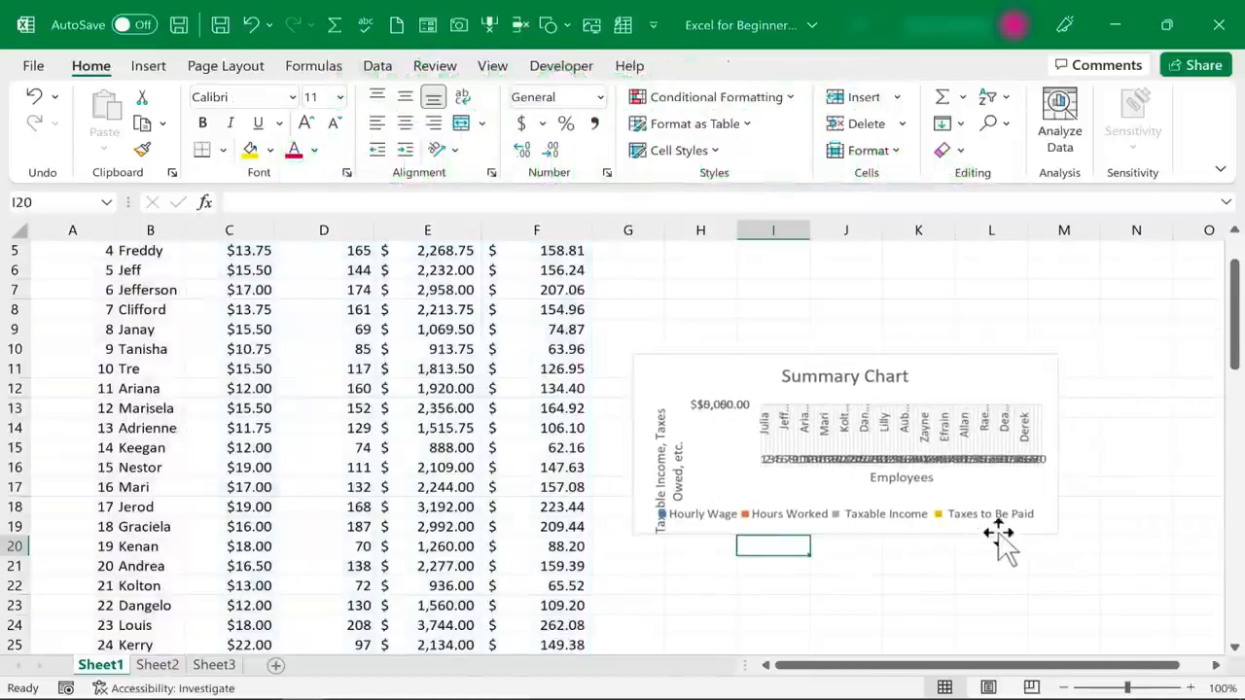
pyautogui.click(1000, 519)
pyautogui.moveTo(1058, 534); pyautogui.dragTo(1160, 606)
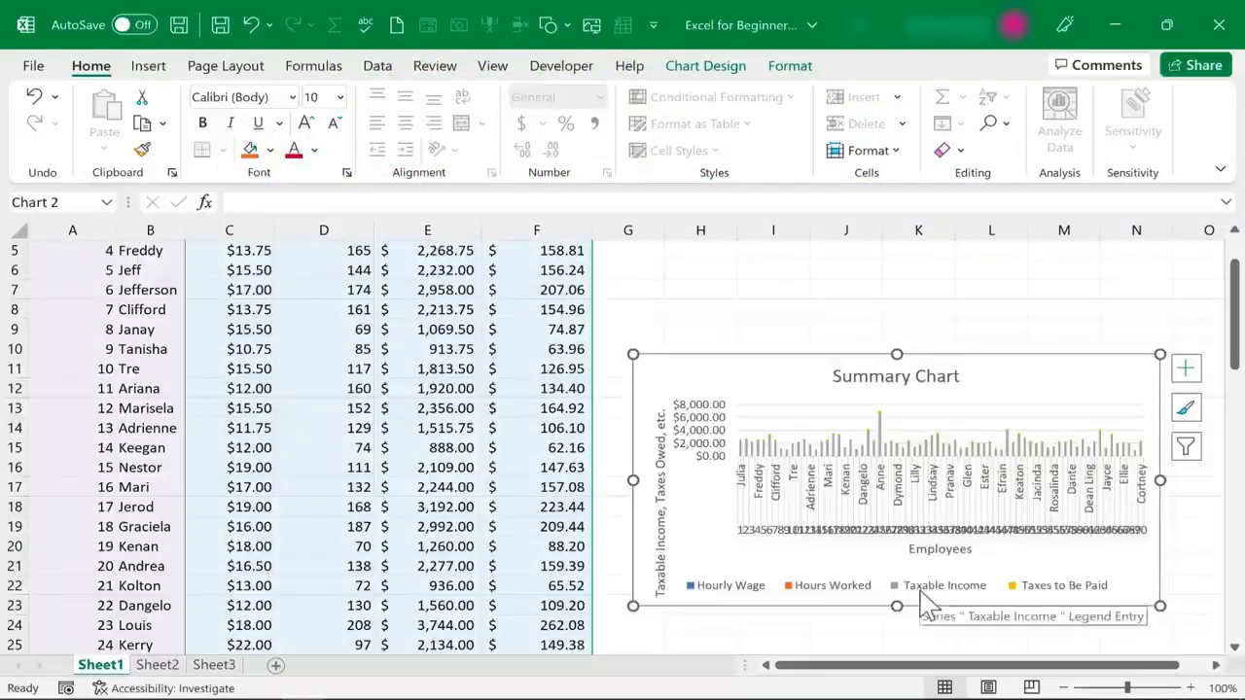
pyautogui.click(646, 328)
pyautogui.scroll(2, 650, 331)
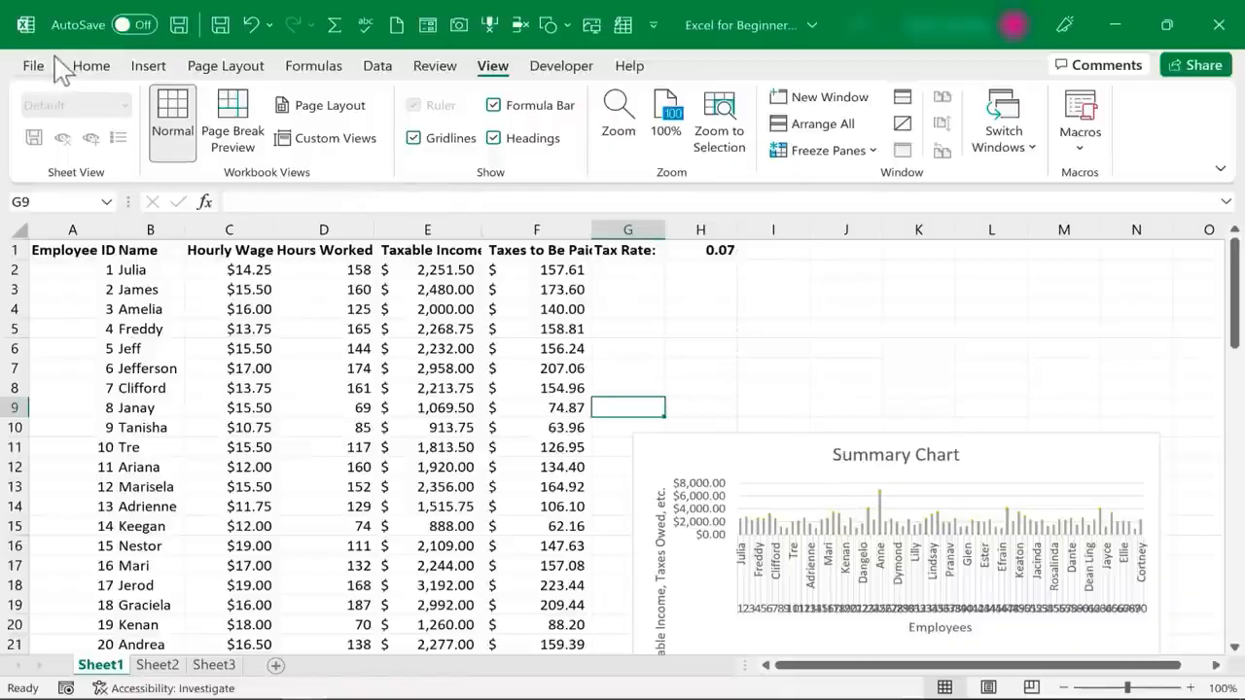
# Preview all printed pages of Sheet1 to see how the data and chart split, and return to the worksheet
pyautogui.click(35, 66)
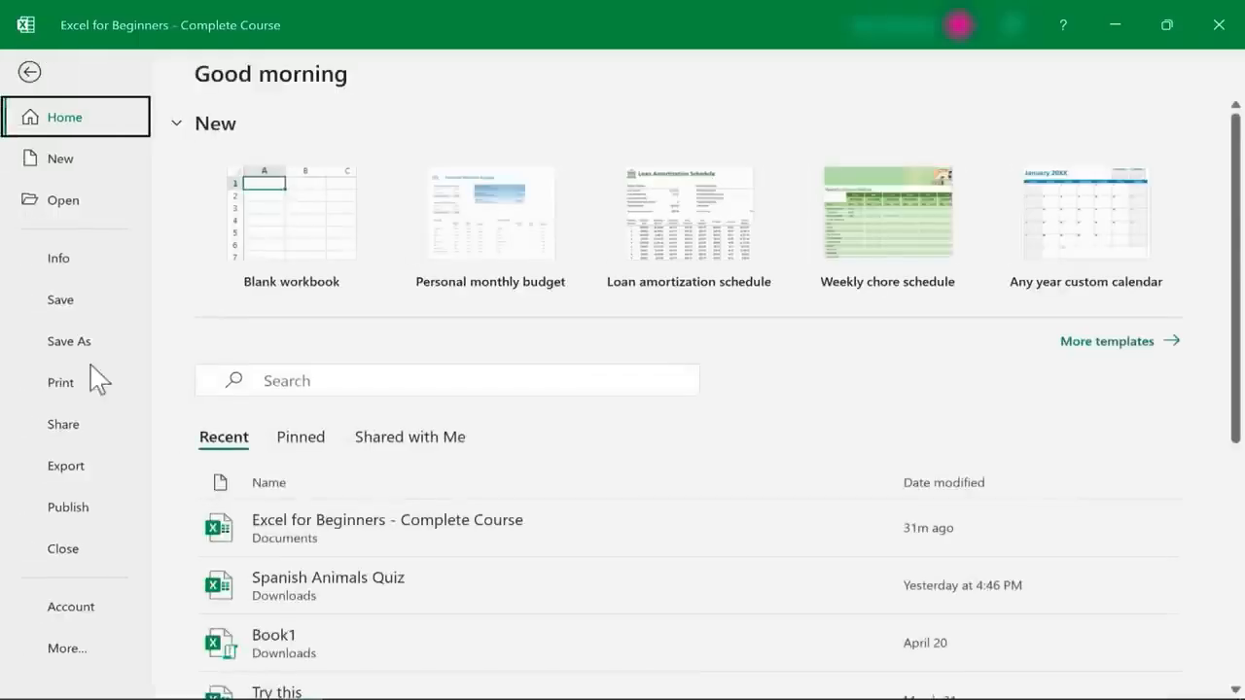
pyautogui.click(60, 383)
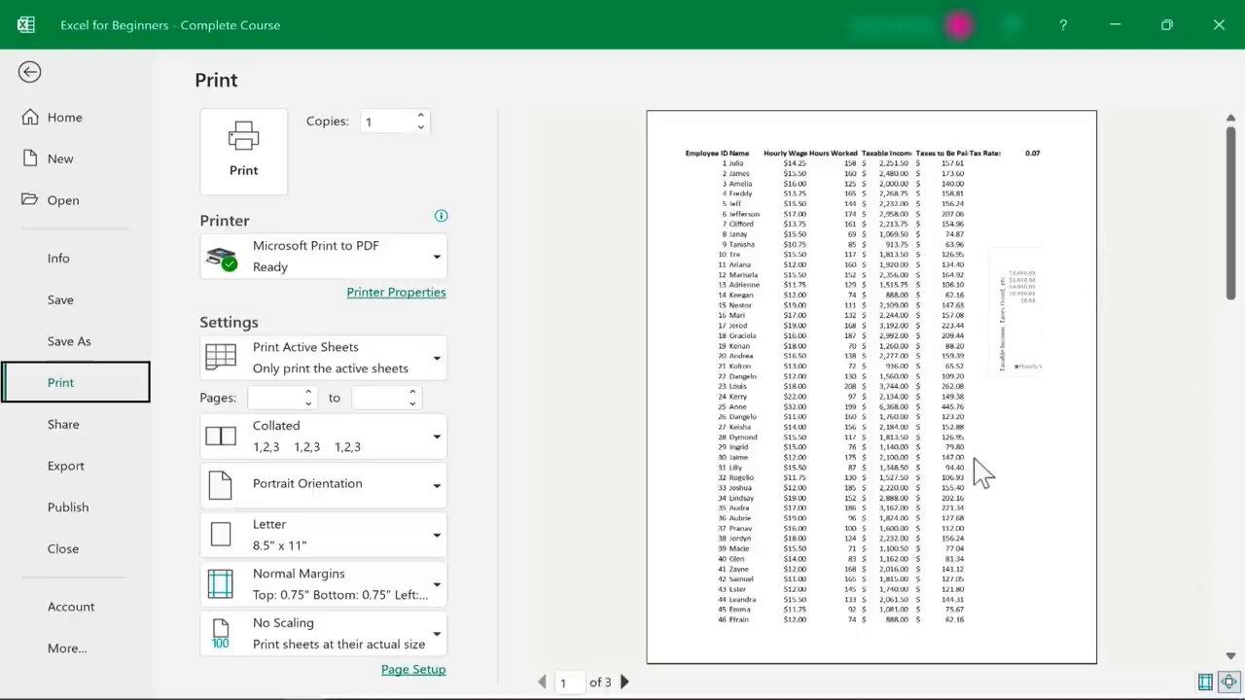
pyautogui.scroll(-2, 979, 473)
pyautogui.scroll(1, 842, 249)
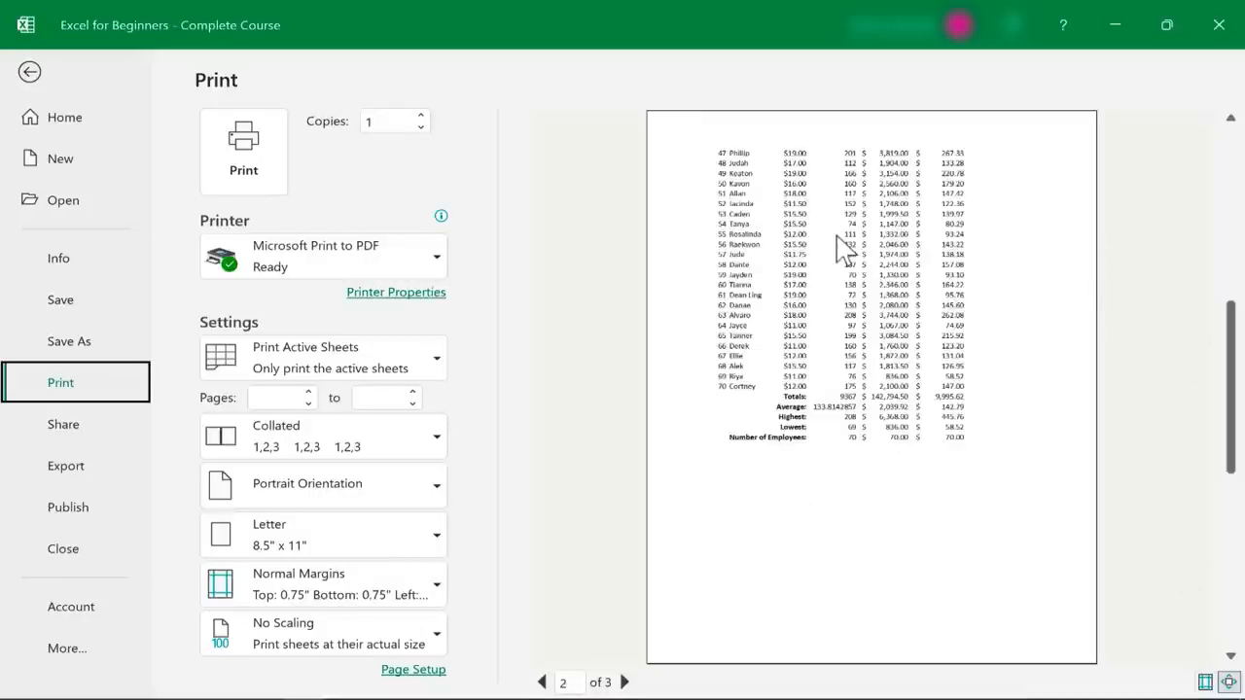
pyautogui.scroll(-1, 842, 249)
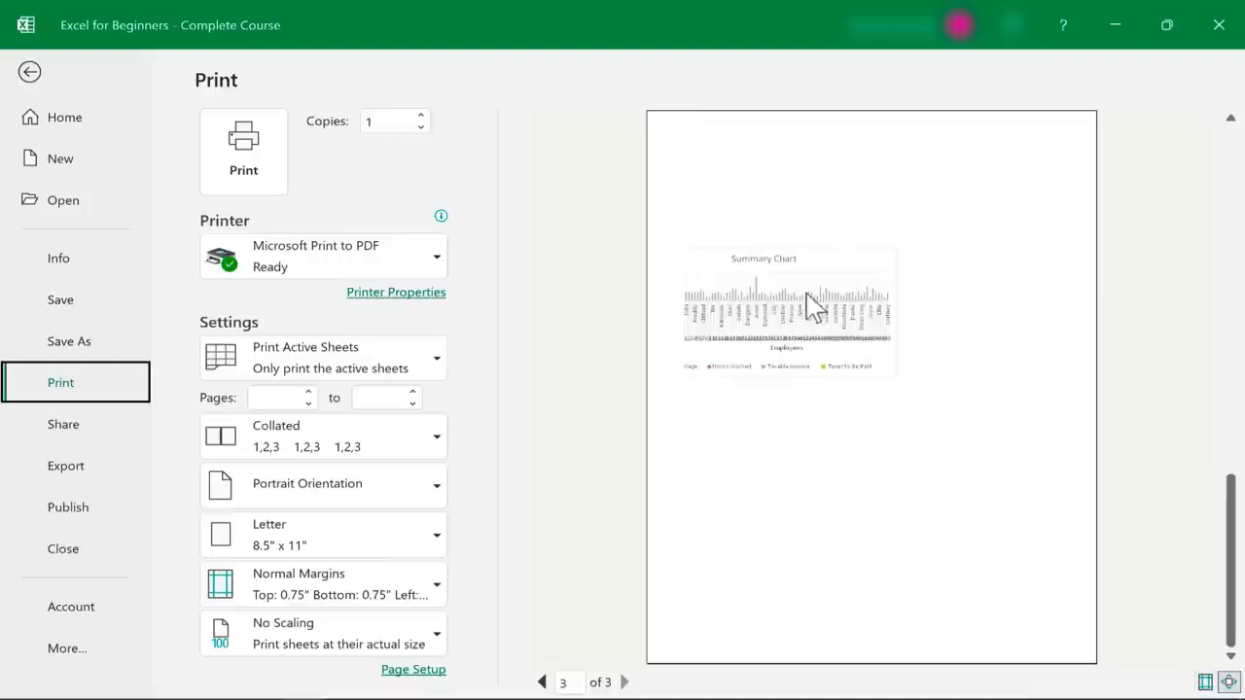
pyautogui.moveTo(1242, 472); pyautogui.dragTo(1200, 208)
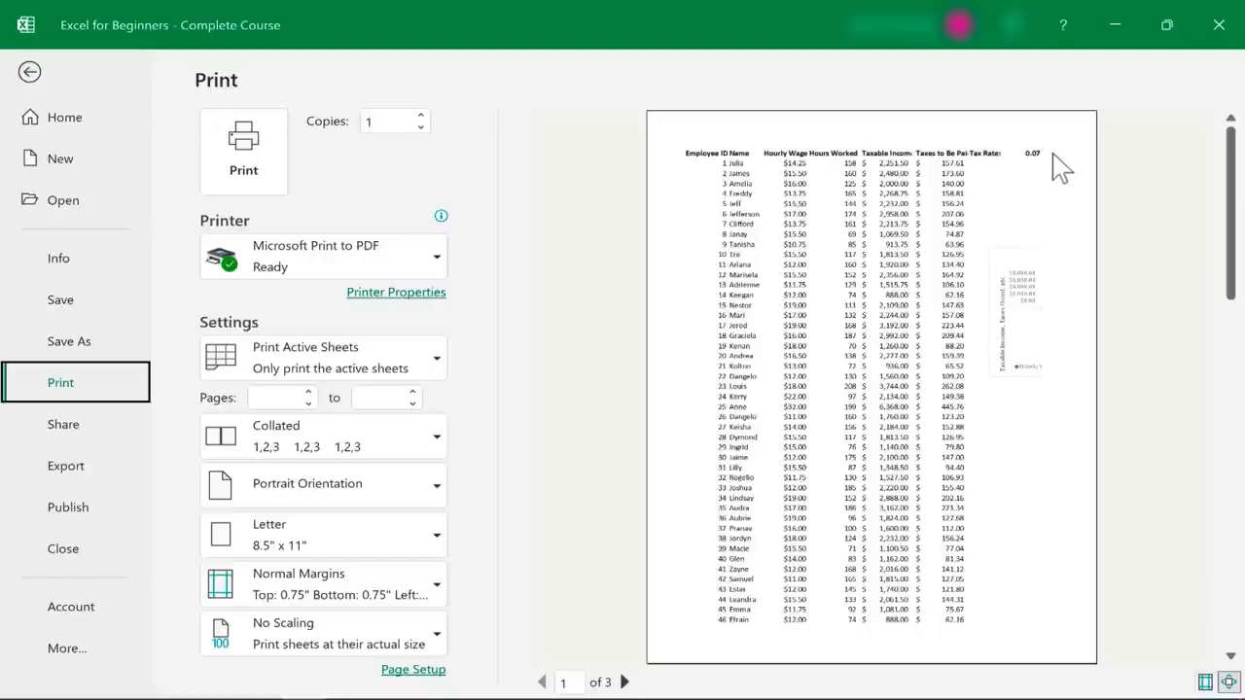
pyautogui.click(31, 73)
# Enter "Hello" in cell I1
pyautogui.click(778, 253)
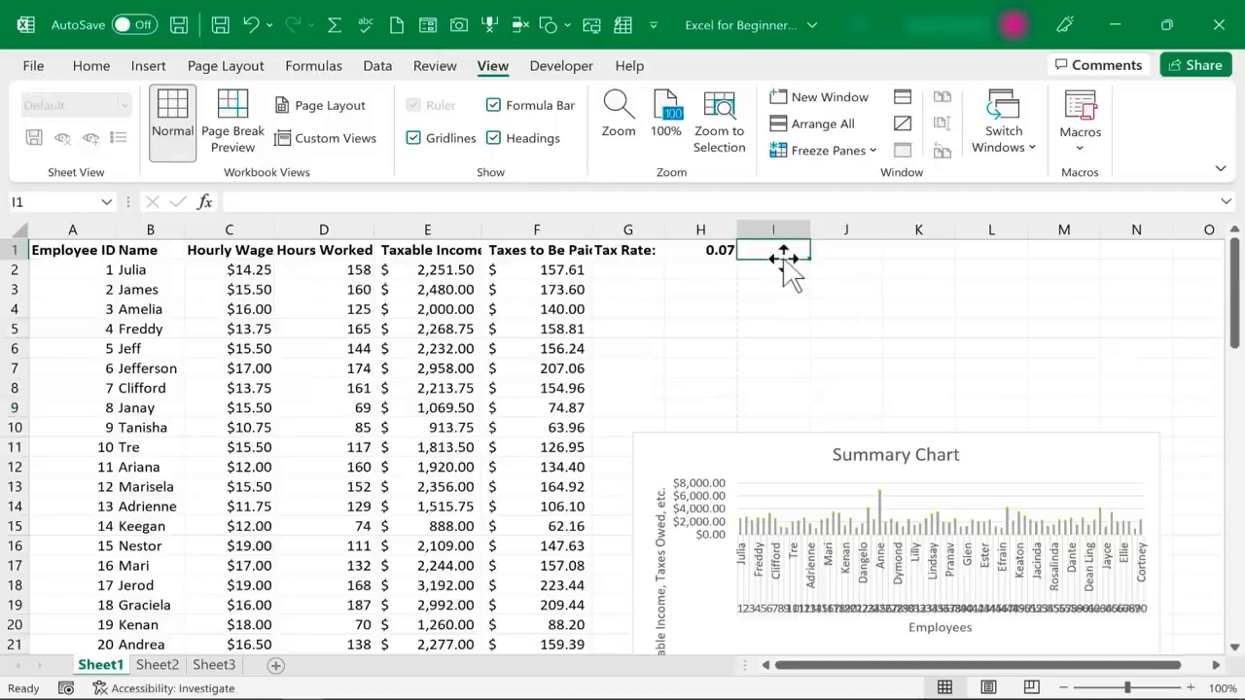
pyautogui.write('Hello')
pyautogui.click(774, 329)
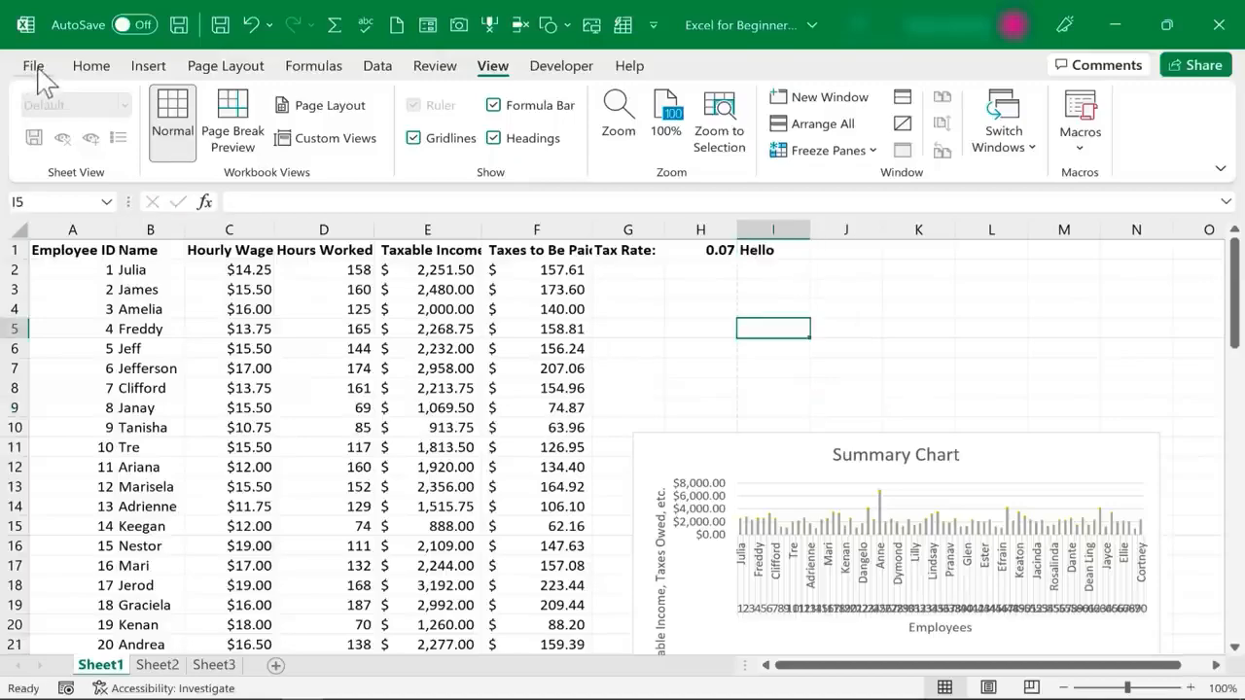
# Check in the print preview which page the text in cell I1 falls on, and return to the worksheet
pyautogui.click(37, 74)
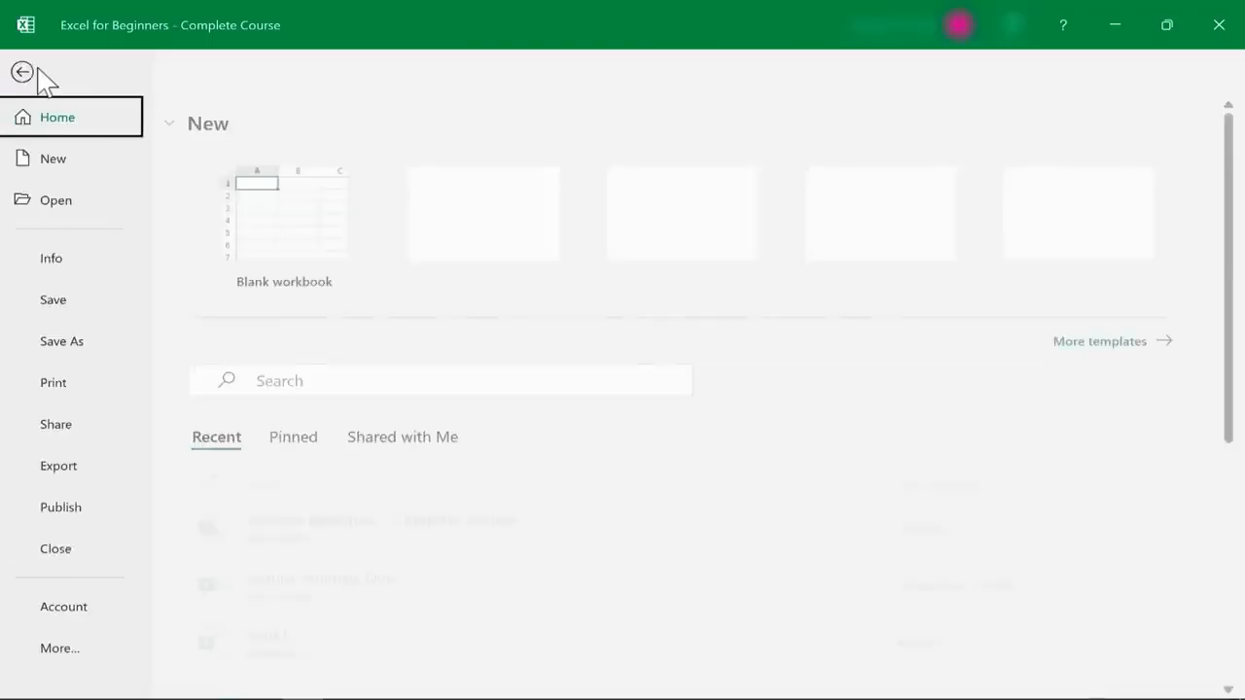
pyautogui.click(57, 384)
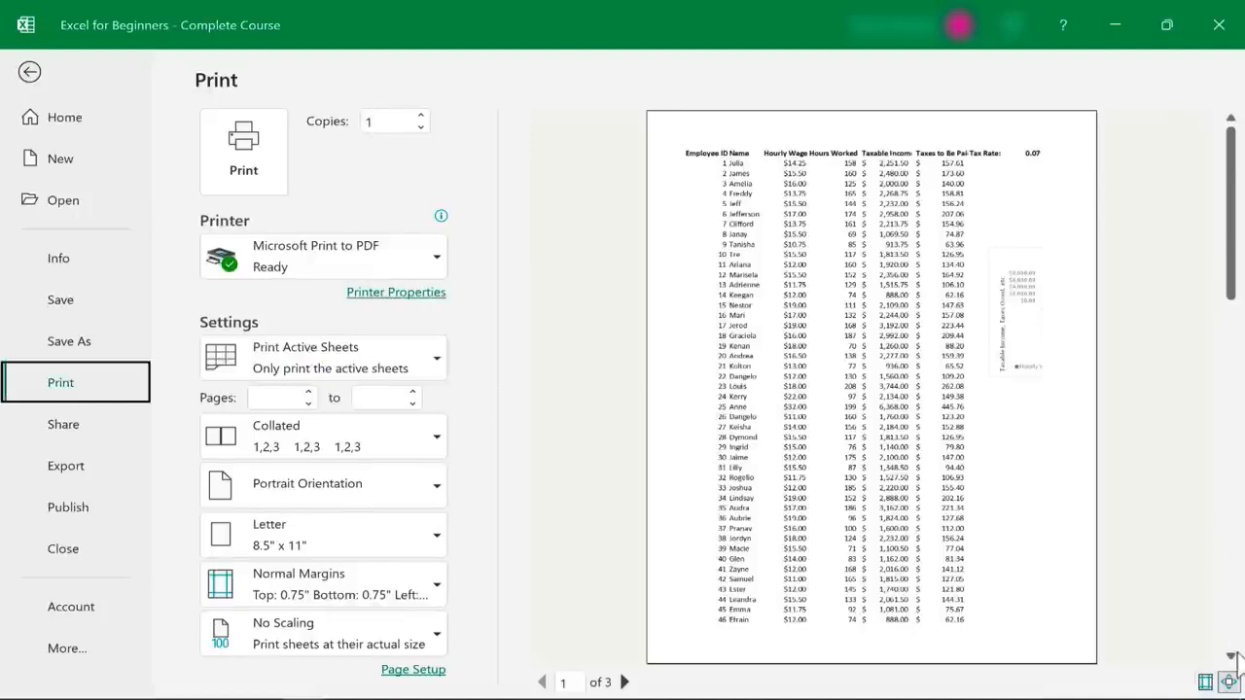
pyautogui.click(1232, 658)
pyautogui.click(1229, 644)
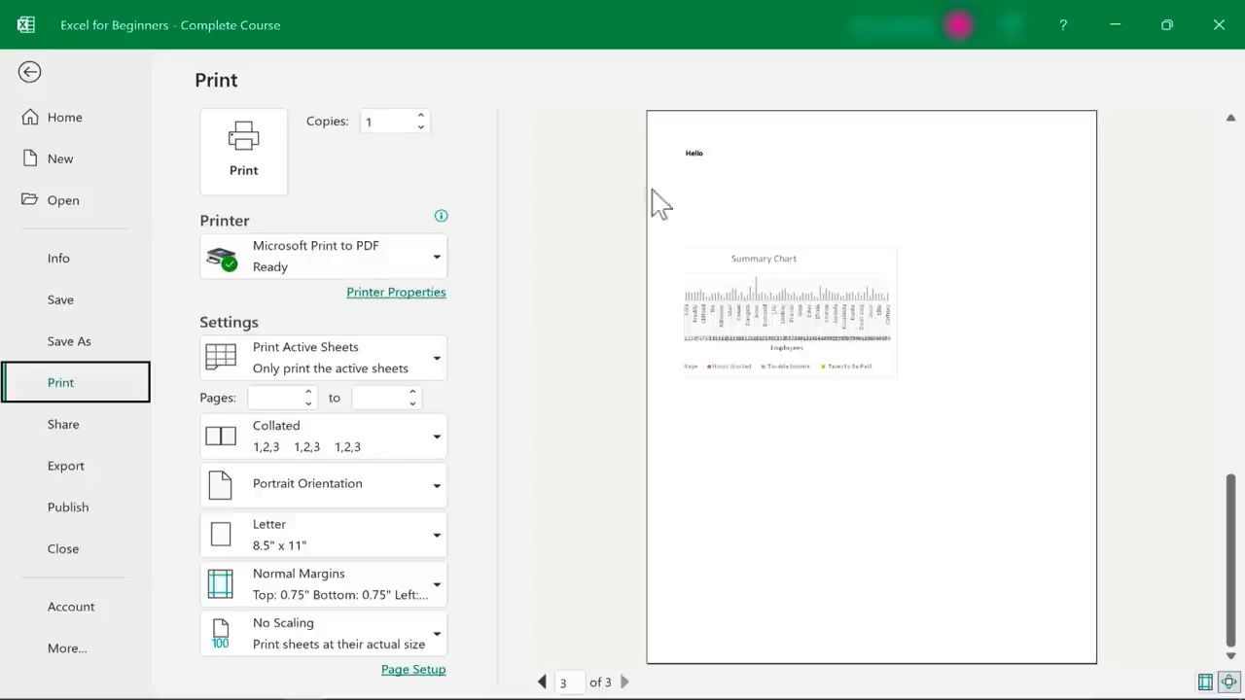
pyautogui.click(30, 73)
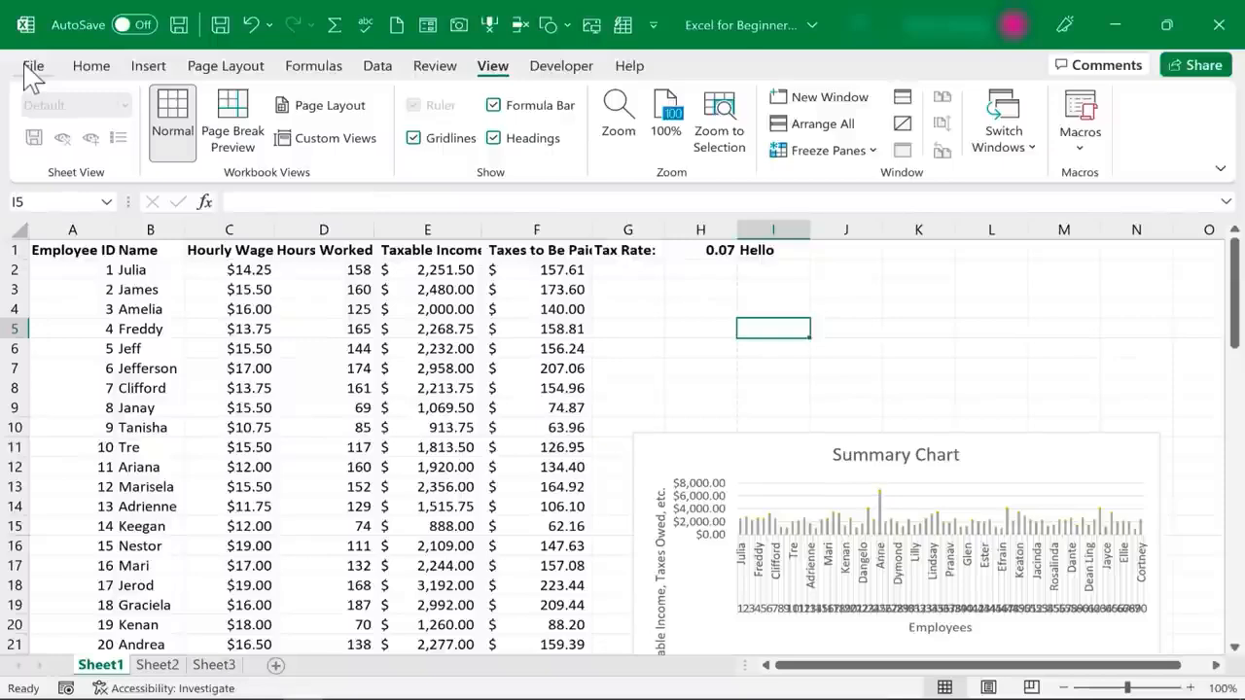
# Set the page orientation of Sheet1 to Landscape
pyautogui.click(224, 67)
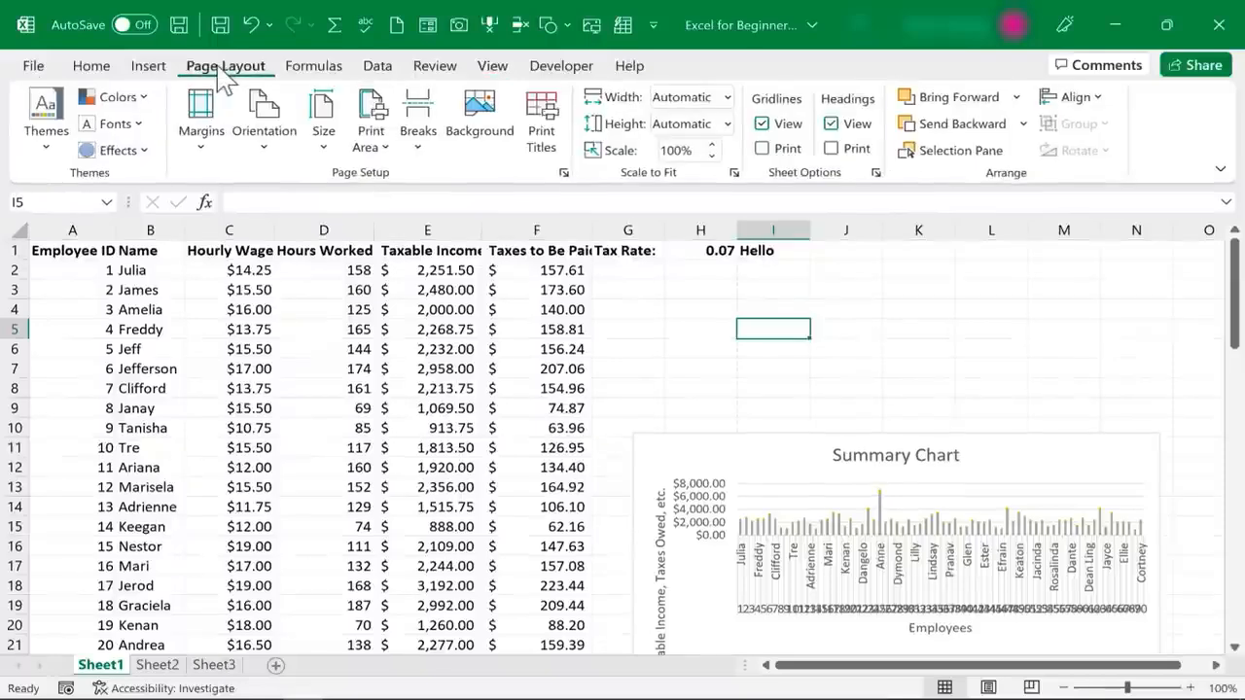
pyautogui.click(269, 148)
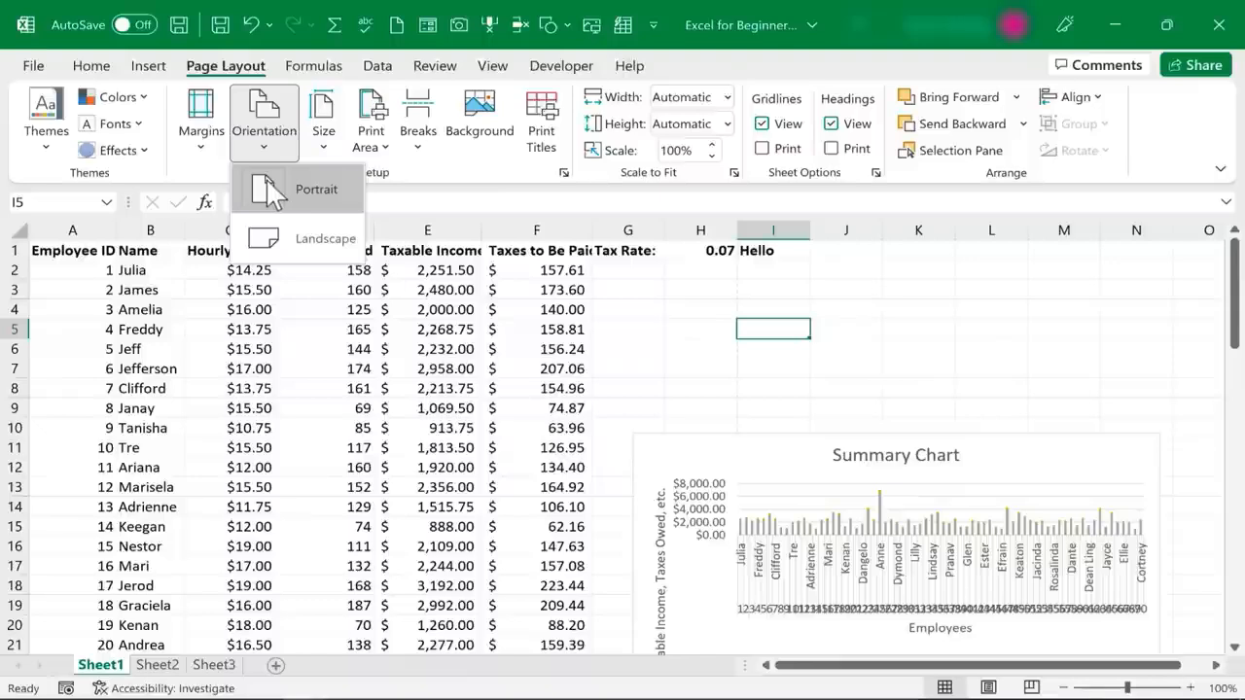
pyautogui.click(251, 241)
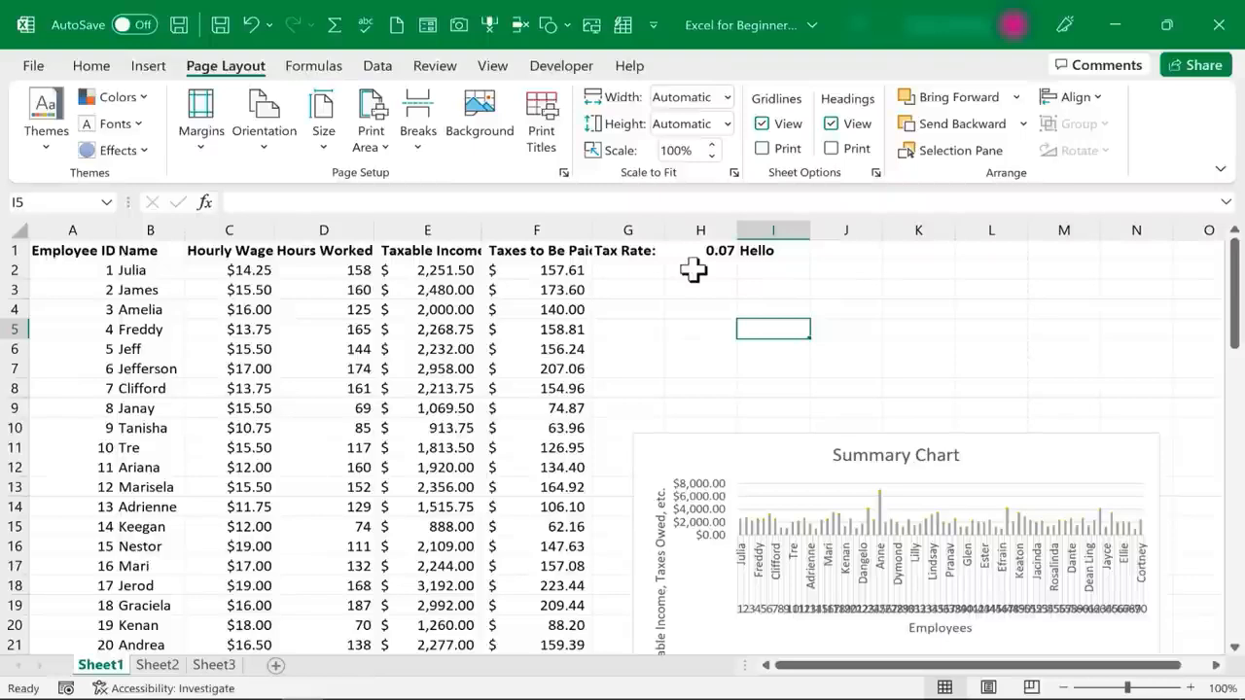
# Preview the landscape pages to check how the data and Summary Chart are divided, and return to the worksheet
pyautogui.click(33, 65)
pyautogui.click(54, 385)
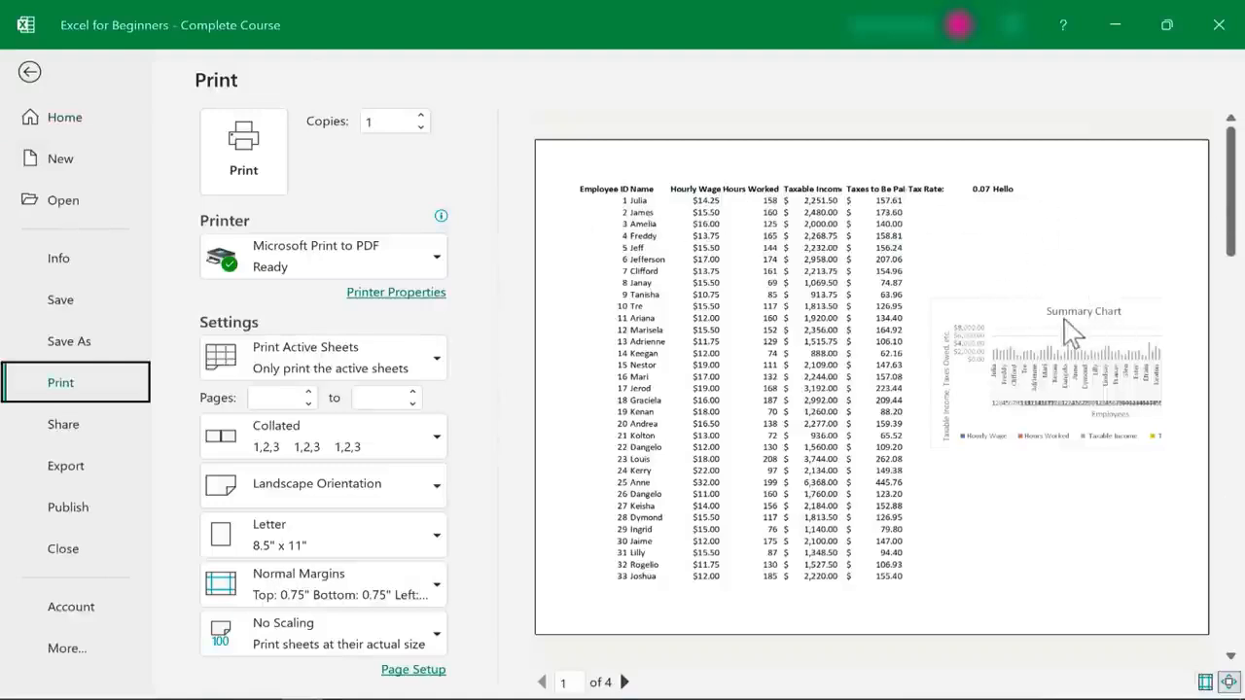
pyautogui.moveTo(1231, 244); pyautogui.dragTo(1231, 298)
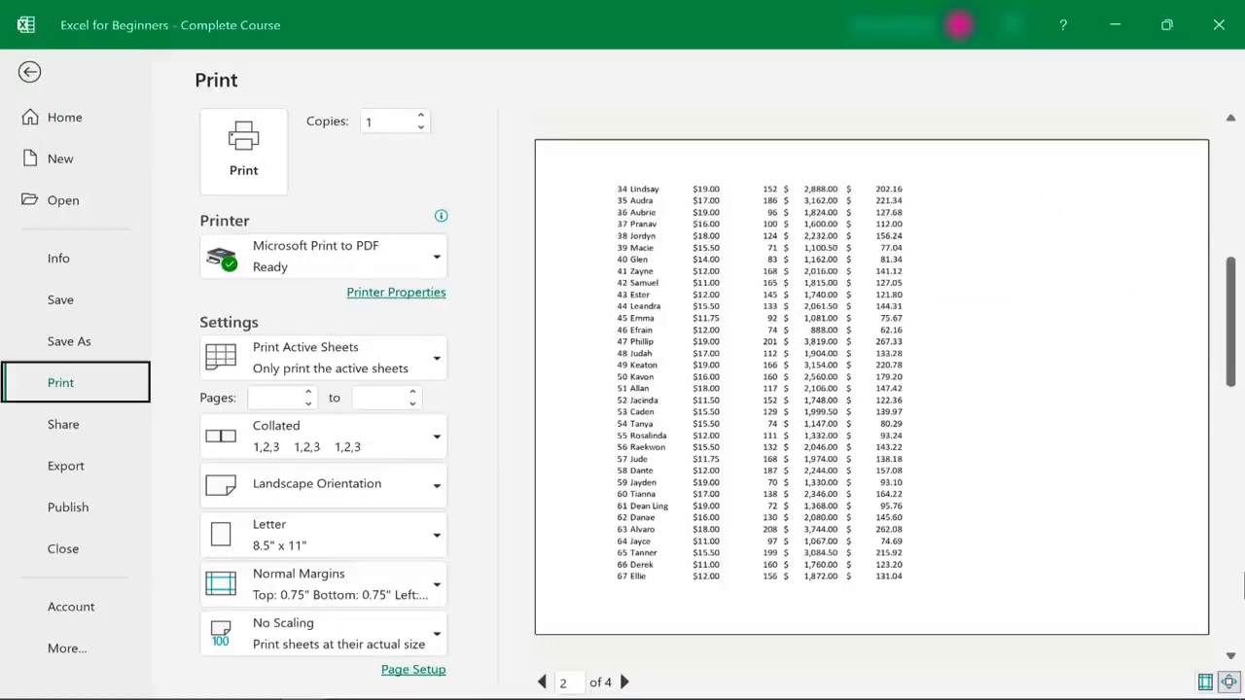
pyautogui.click(1231, 657)
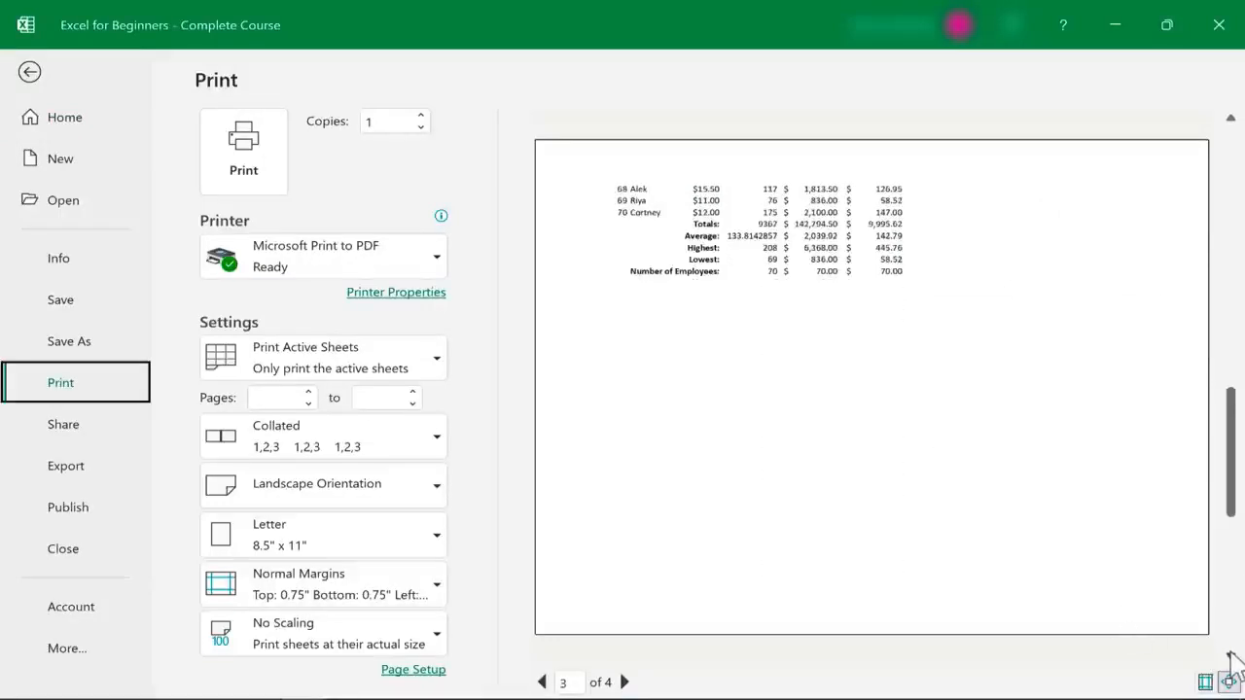
pyautogui.click(1230, 657)
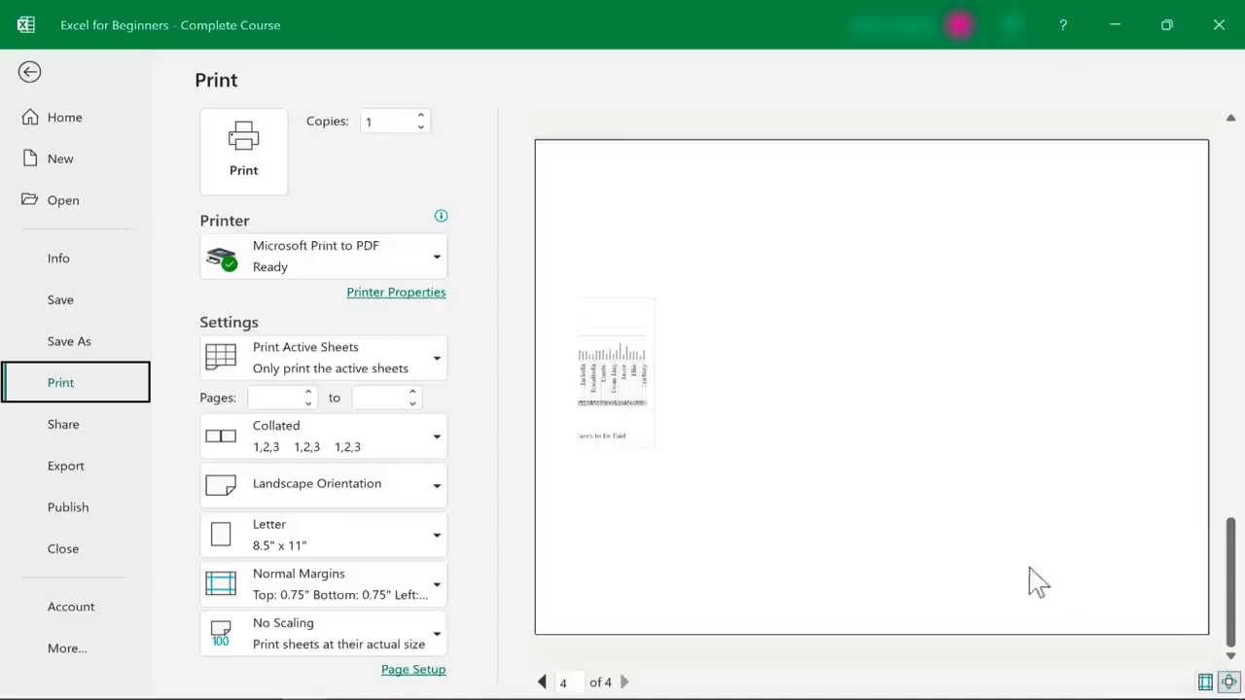
pyautogui.click(30, 74)
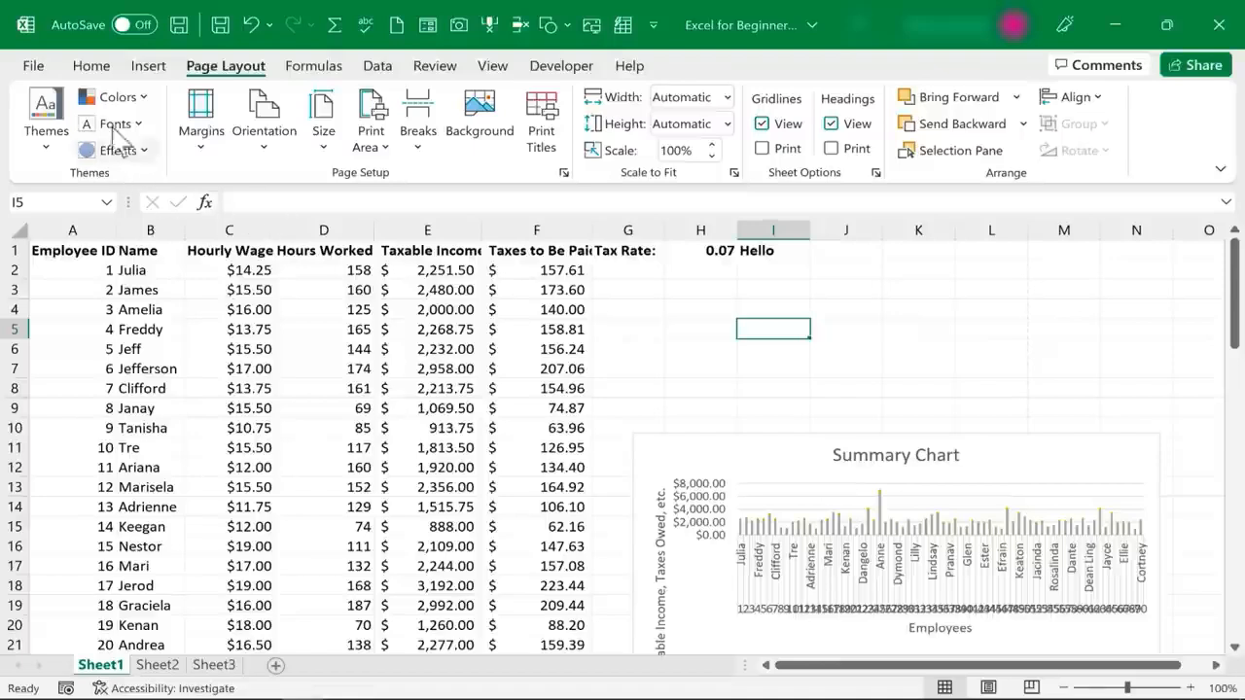
# Switch Sheet1 to Page Break Preview and look over the page divisions down to the summary rows
pyautogui.click(502, 68)
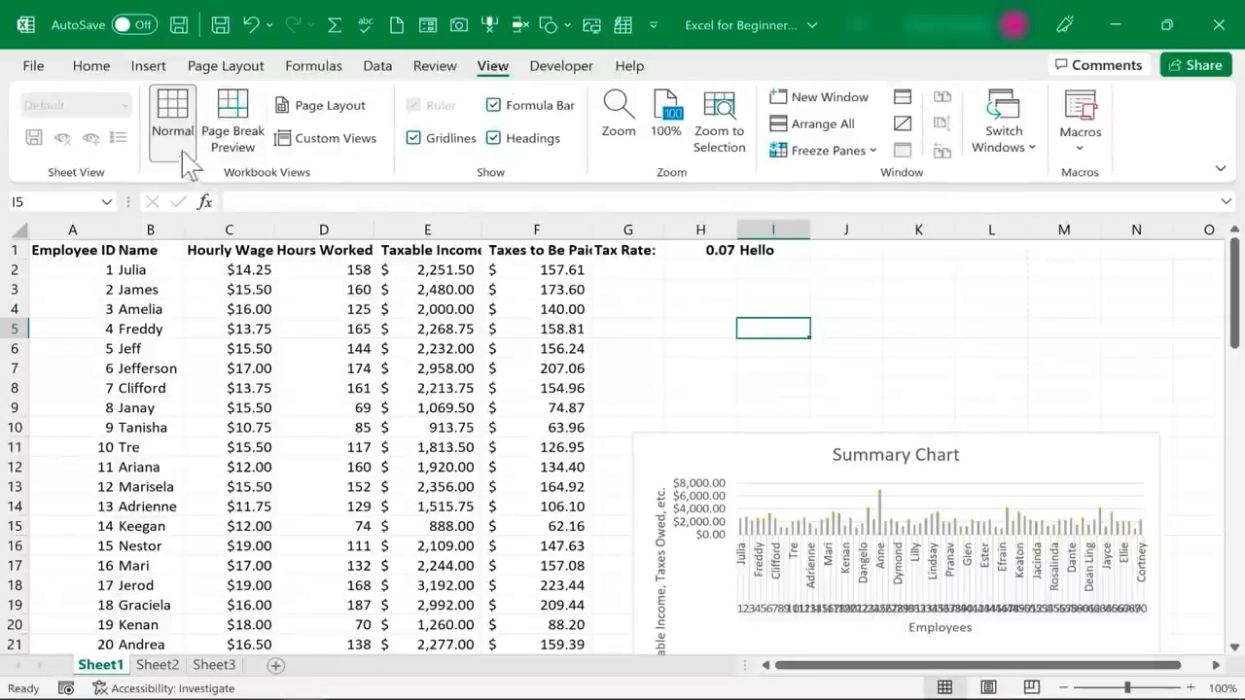
pyautogui.click(242, 139)
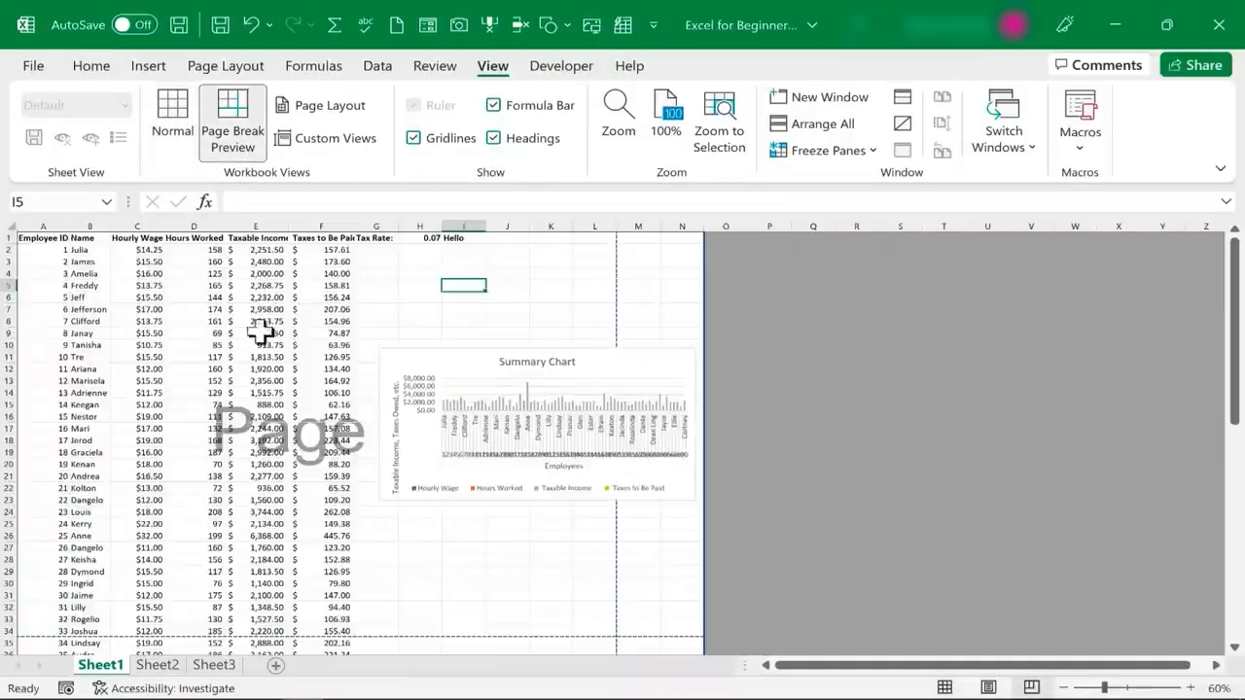
pyautogui.scroll(-3, 325, 476)
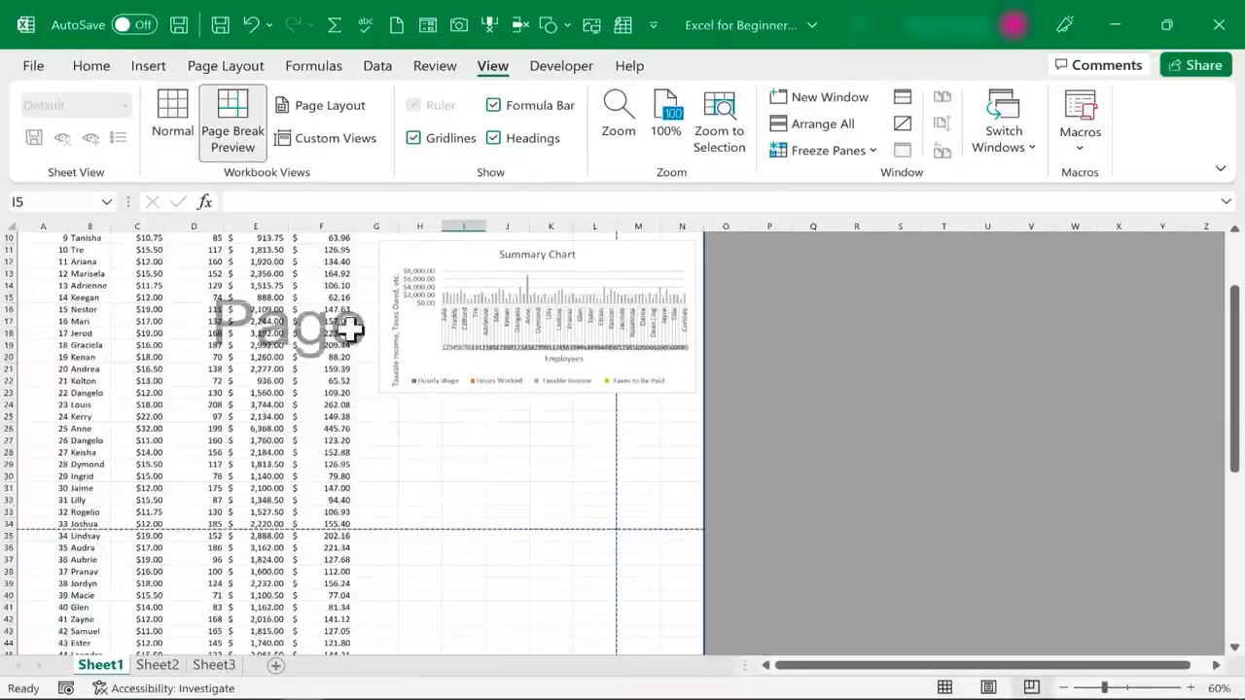
pyautogui.scroll(-10, 353, 336)
pyautogui.scroll(-8, 418, 540)
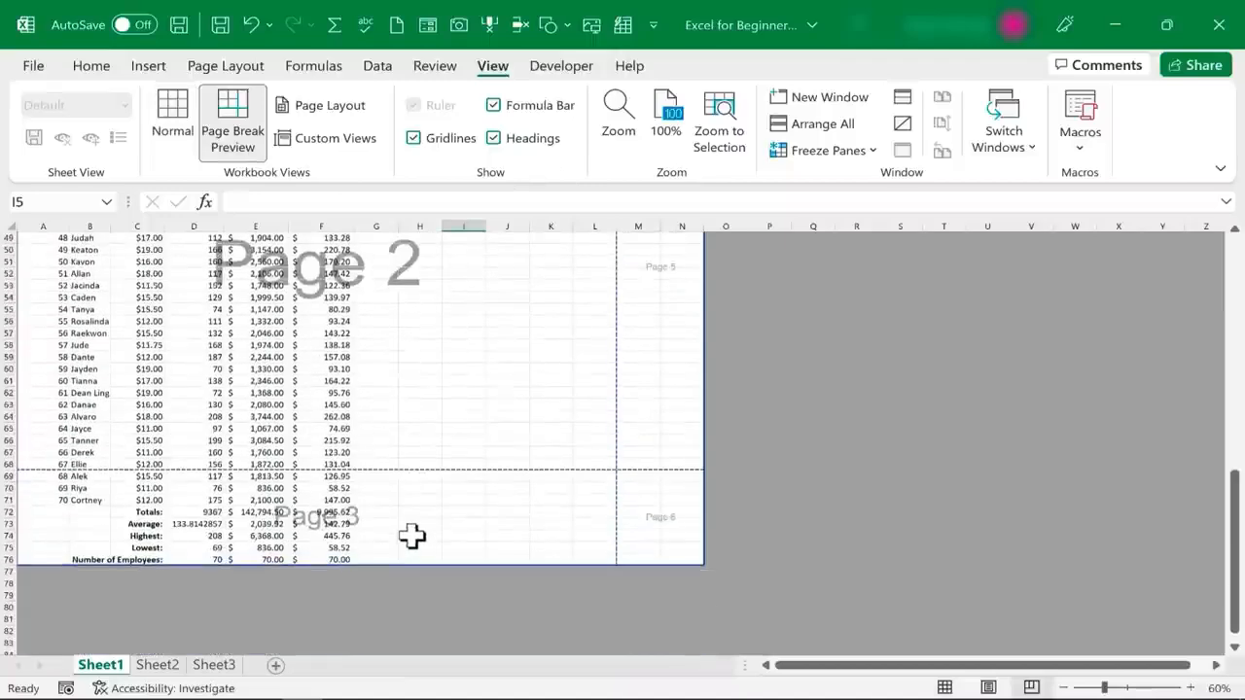
pyautogui.scroll(15, 414, 521)
pyautogui.scroll(6, 417, 511)
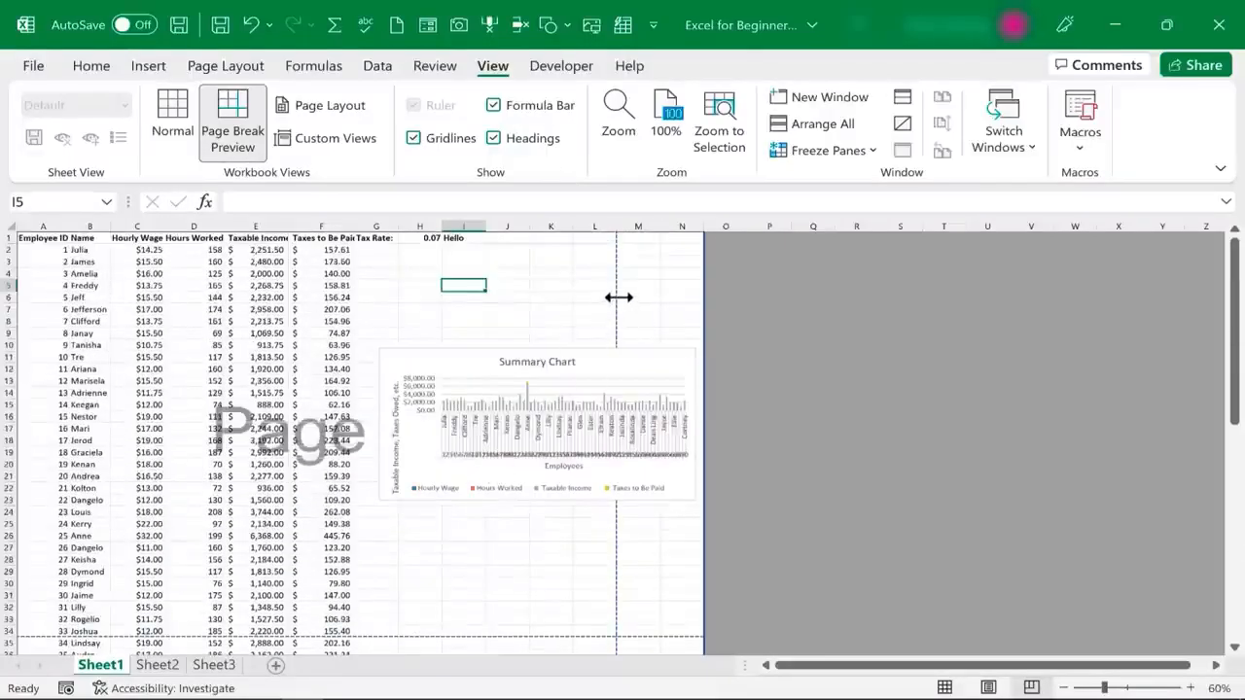
# Move the vertical page break to the outer edge of column N, past the Summary Chart, and return to Normal view
pyautogui.moveTo(618, 298); pyautogui.dragTo(693, 304)
pyautogui.moveTo(617, 303); pyautogui.dragTo(707, 313)
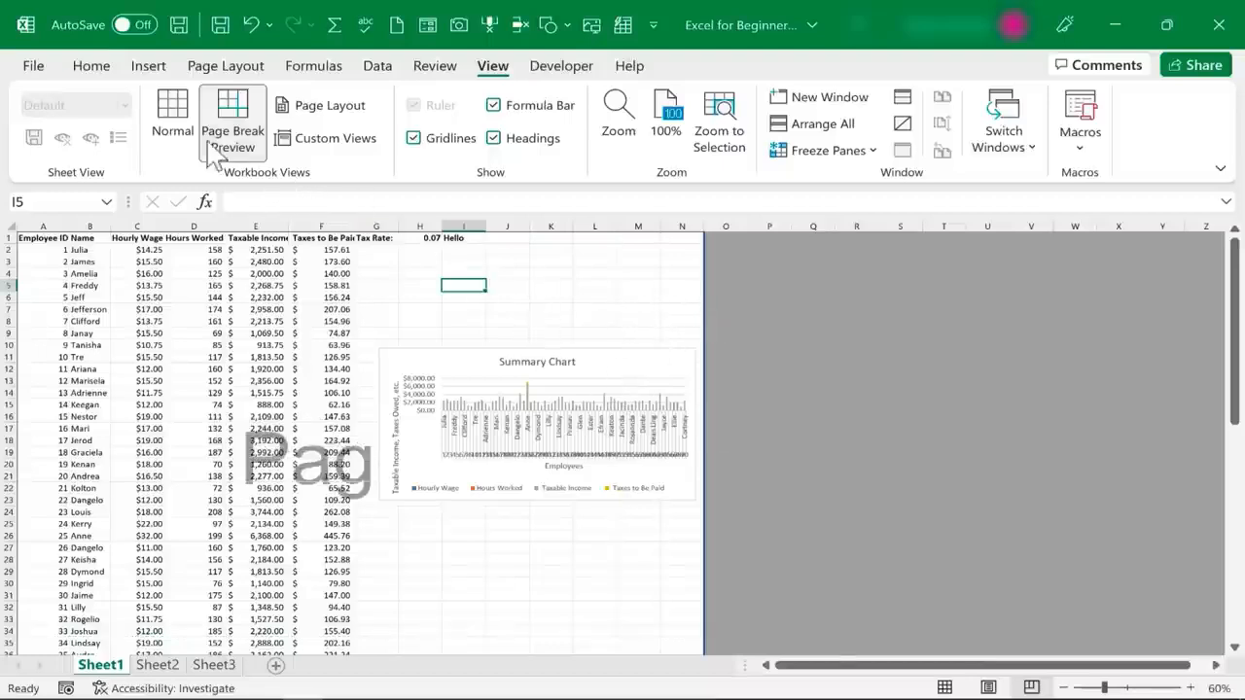
pyautogui.click(171, 119)
# Preview both printed pages of Sheet1 to check the adjusted page break, ending on the first page
pyautogui.click(33, 66)
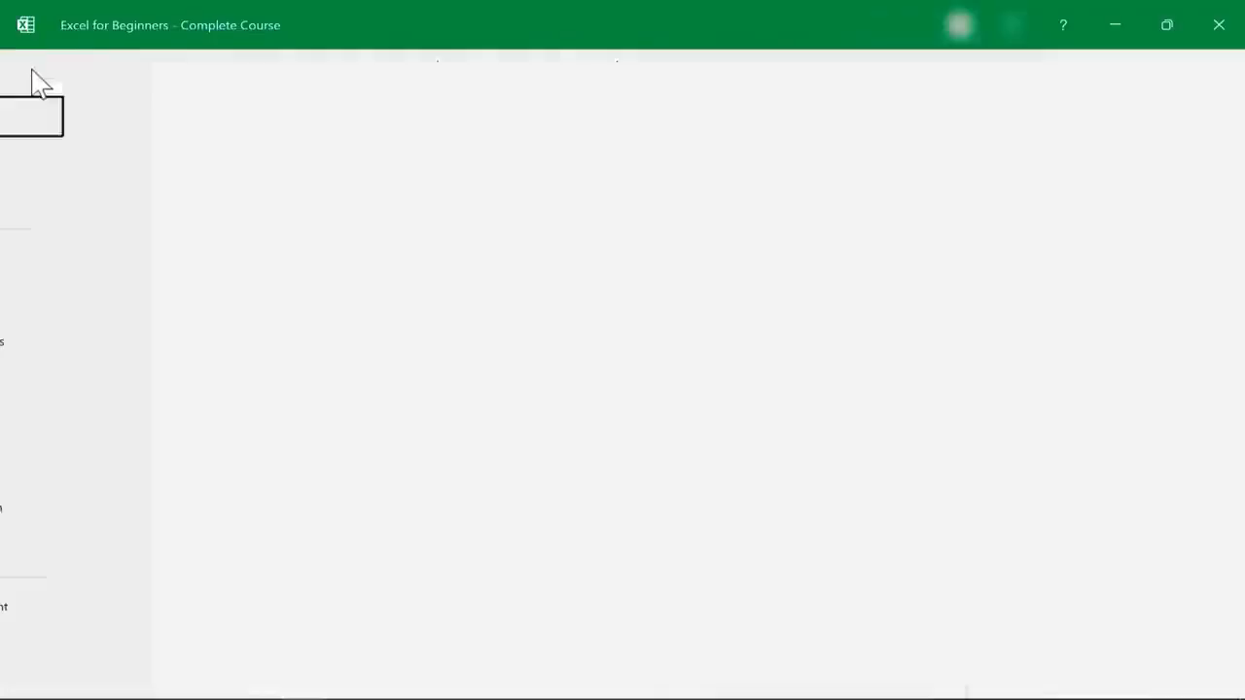
pyautogui.click(55, 383)
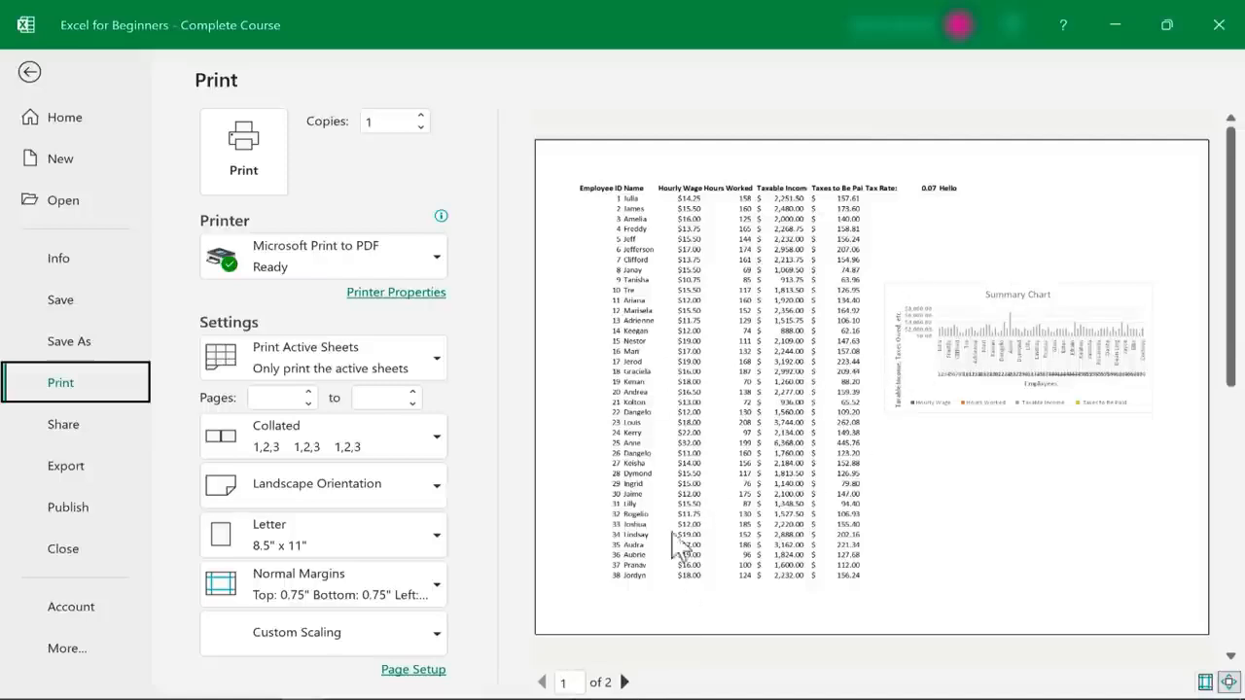
pyautogui.click(624, 682)
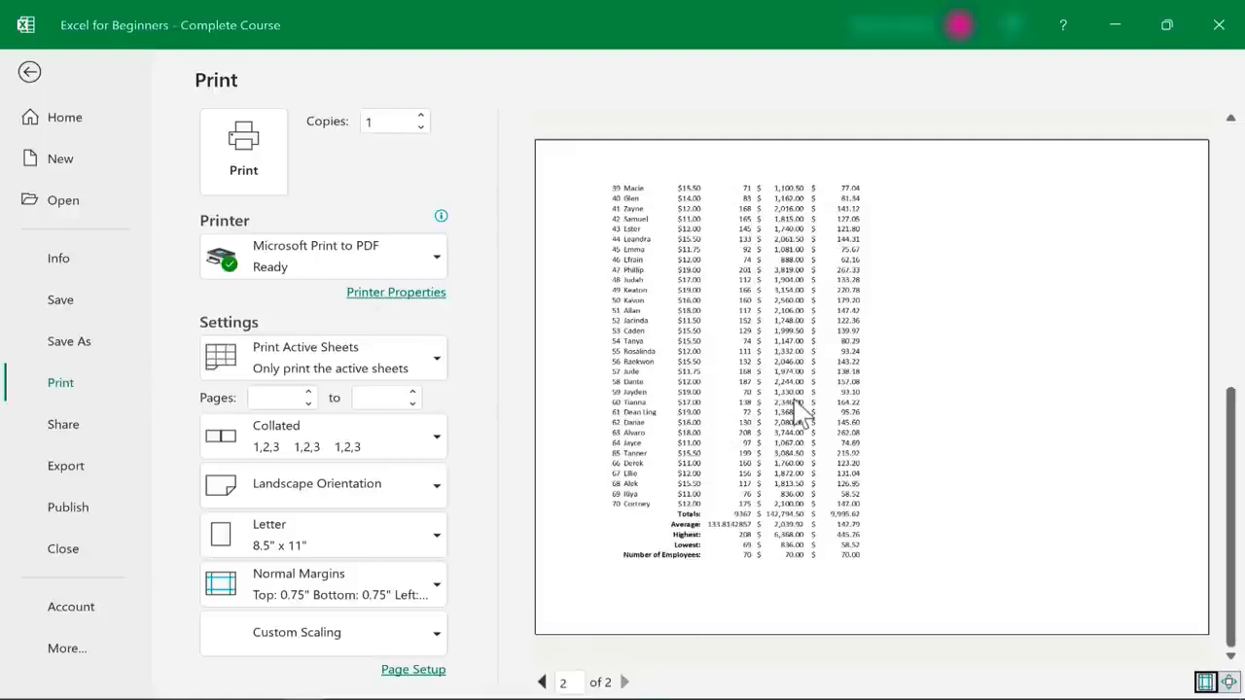
pyautogui.click(541, 682)
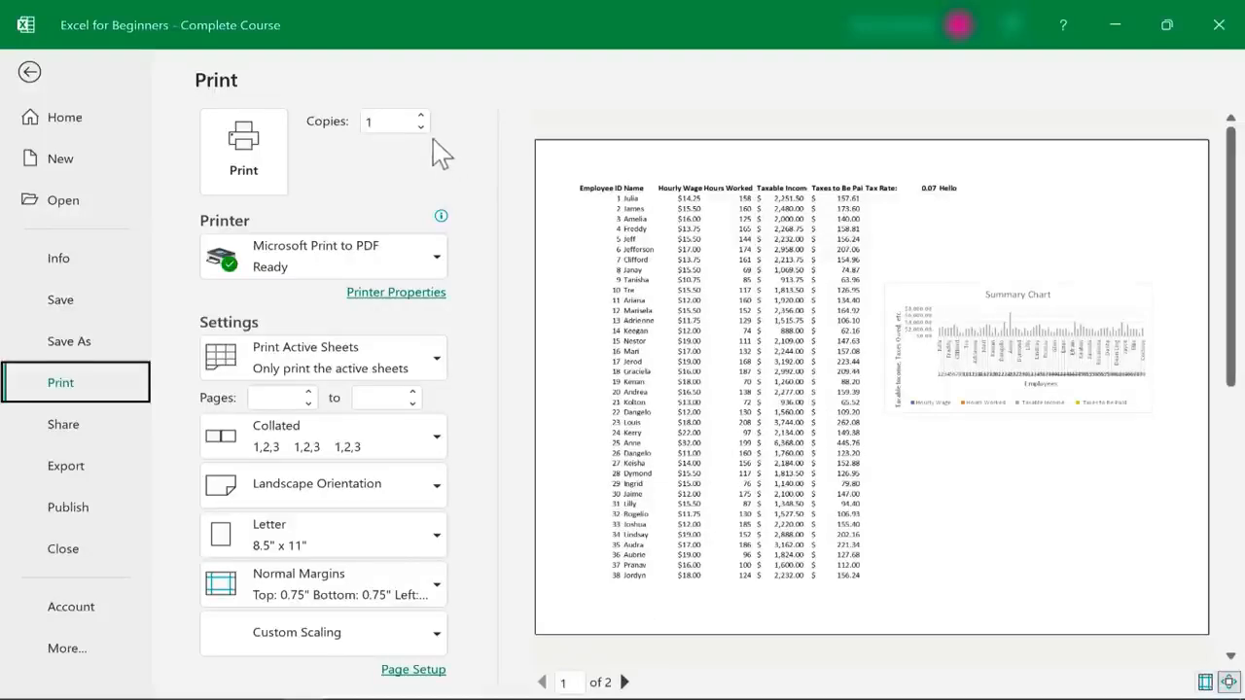
# Set the number of print copies to 2
pyautogui.click(422, 117)
pyautogui.click(421, 116)
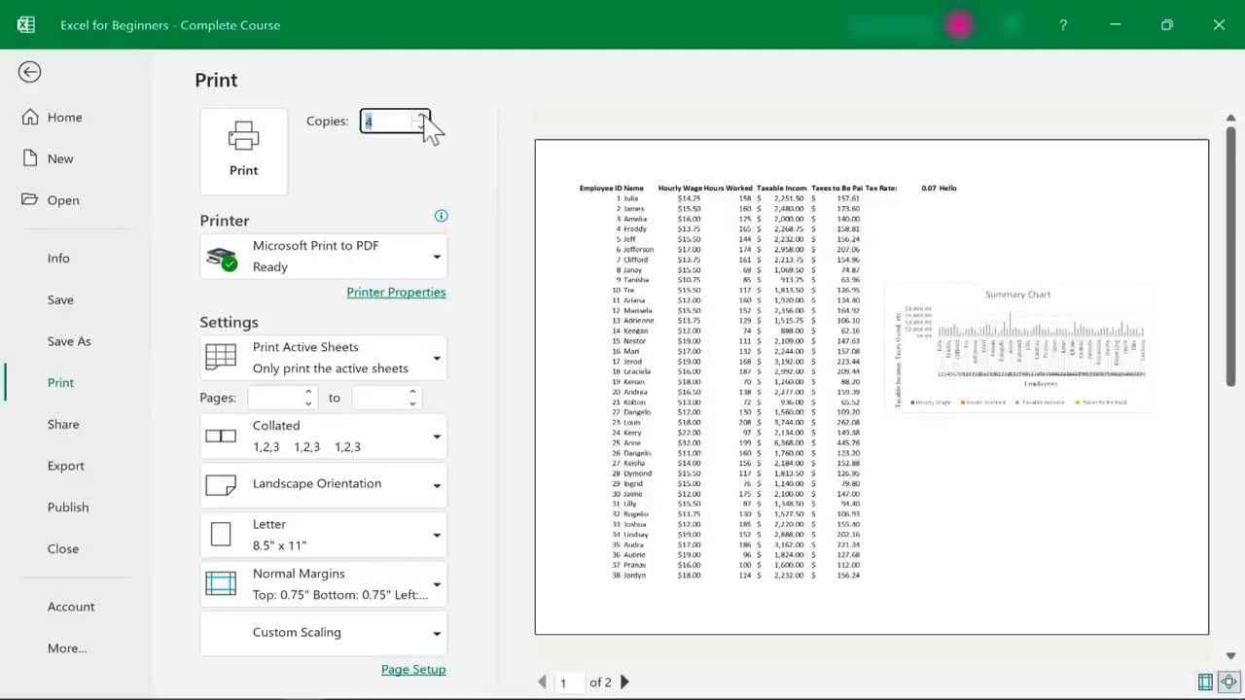
pyautogui.click(421, 126)
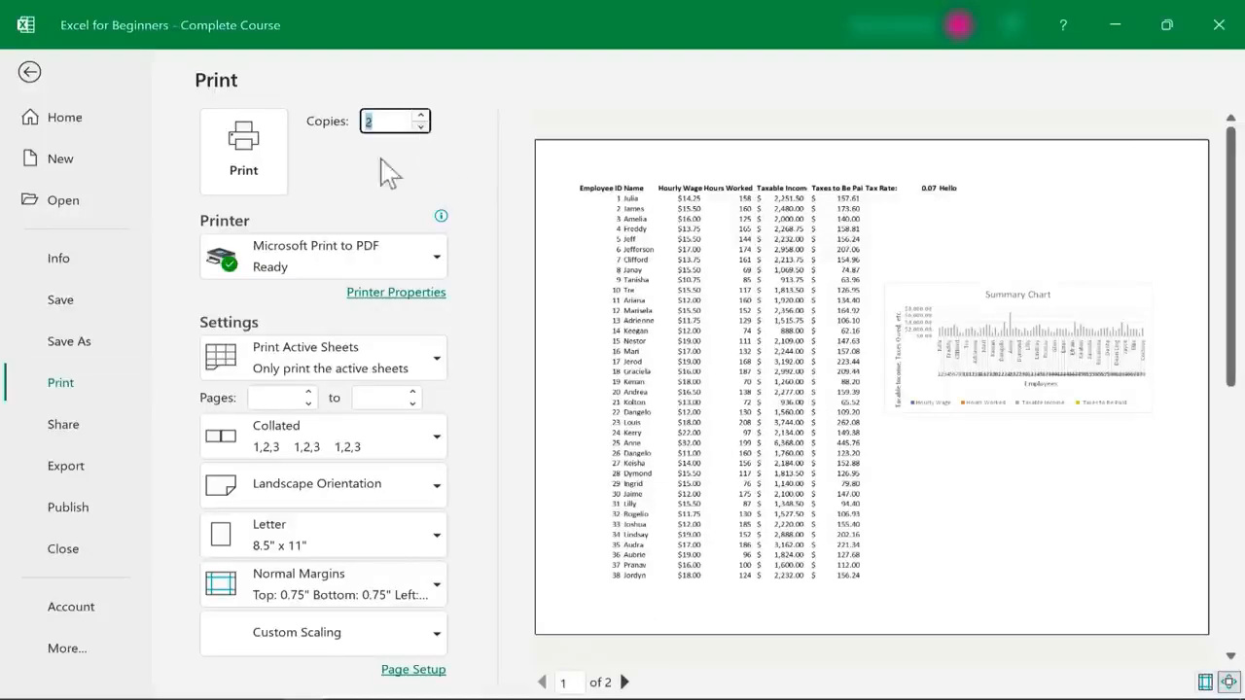
# Look over the available printers, keeping Microsoft Print to PDF as the chosen one
pyautogui.click(431, 260)
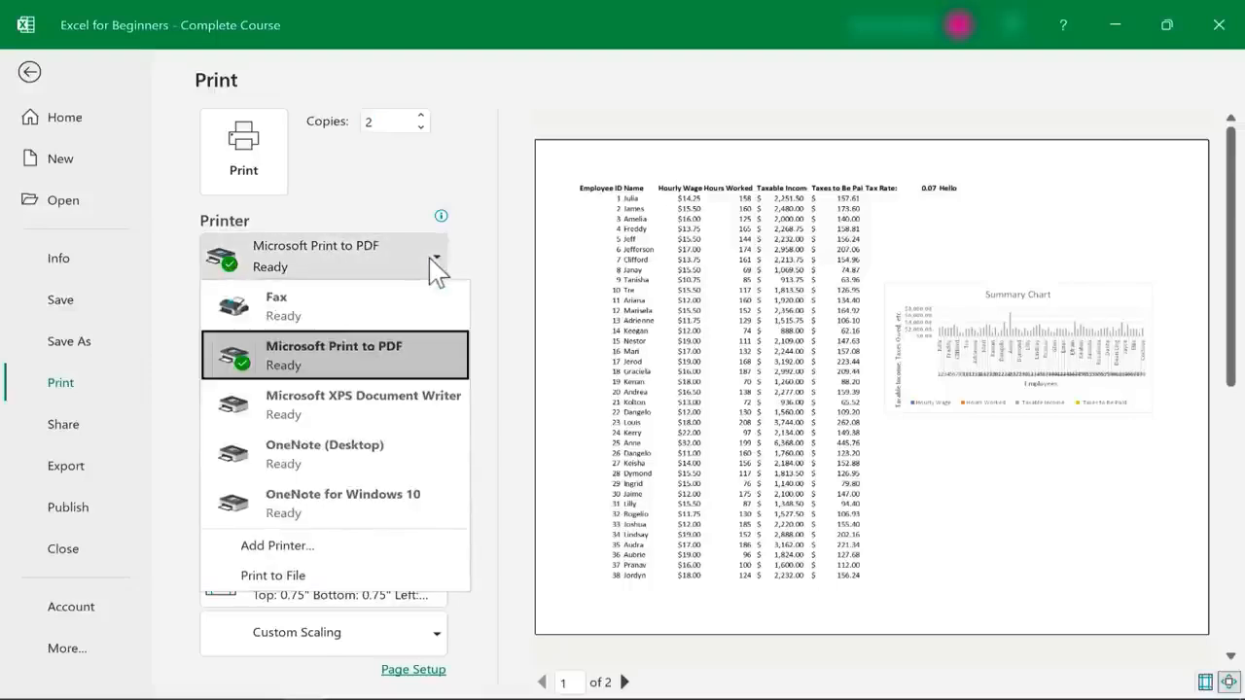
pyautogui.click(293, 258)
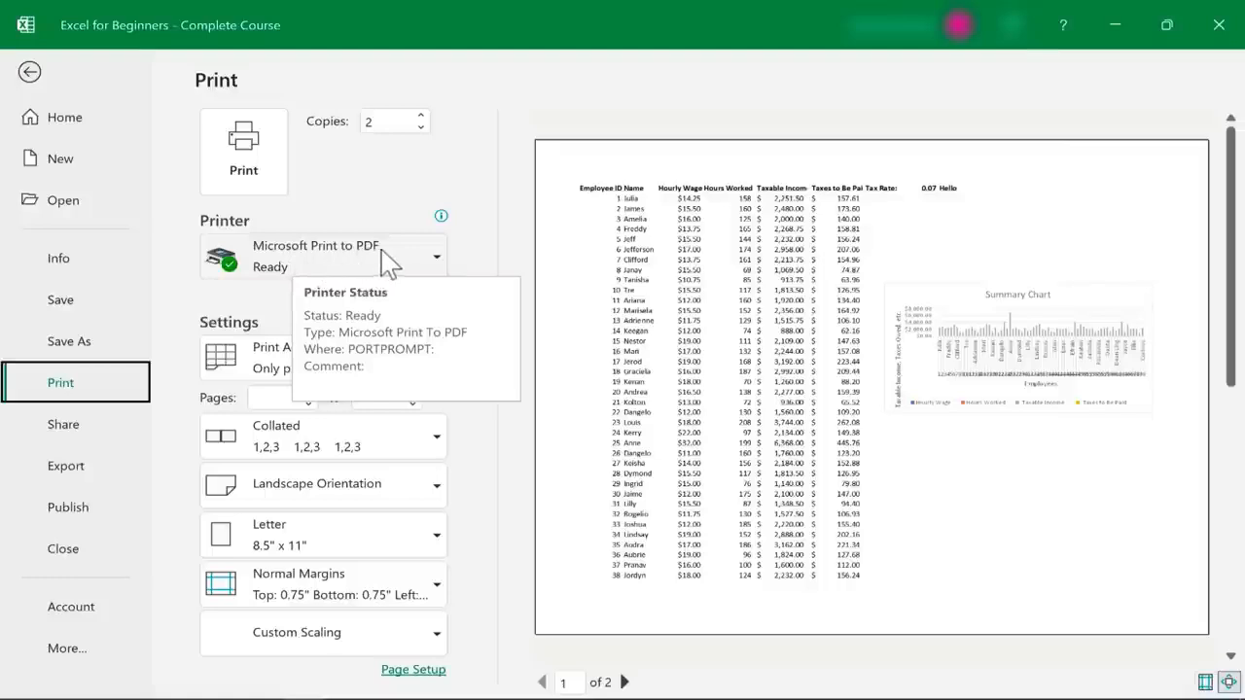
pyautogui.click(445, 262)
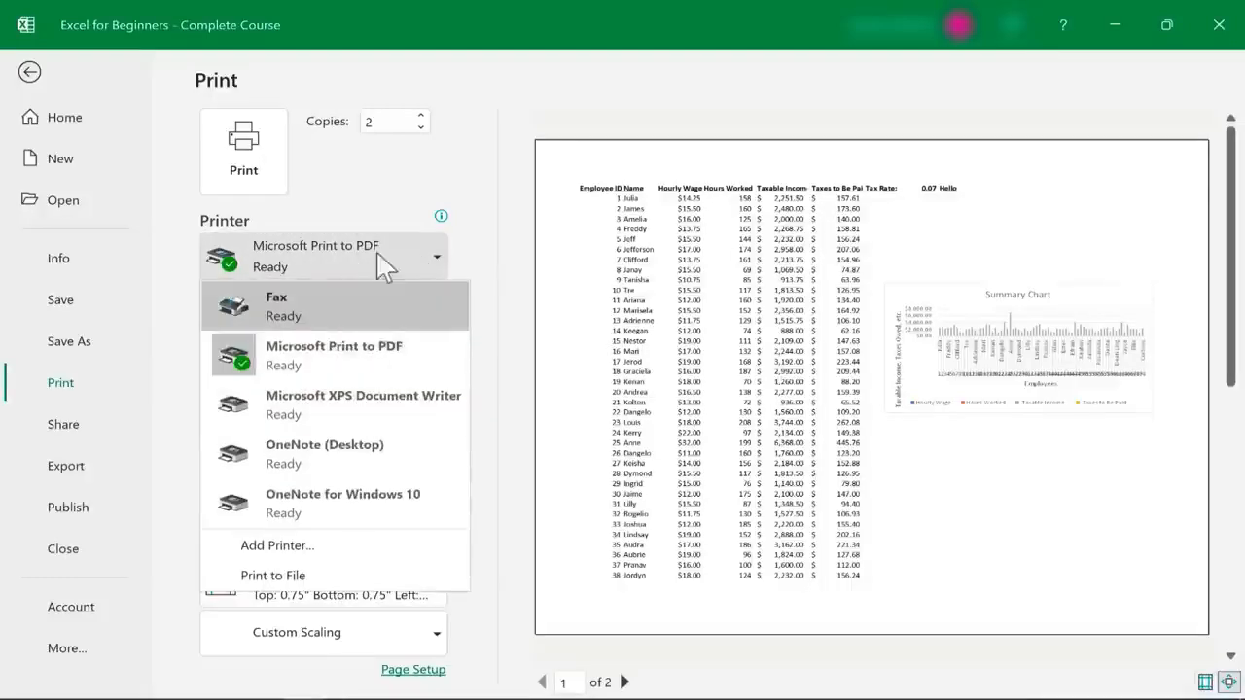
pyautogui.click(406, 180)
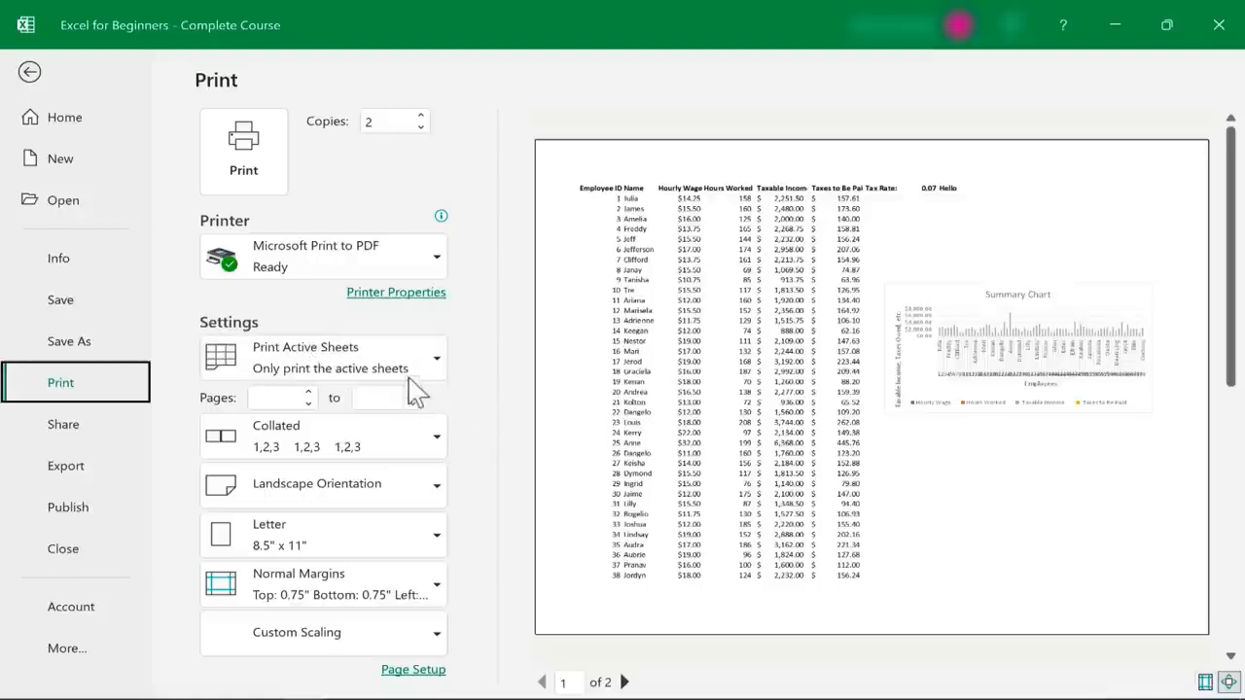
# Select cells B1:D12 on Sheet1 and set the printout to Print Selection
pyautogui.click(438, 367)
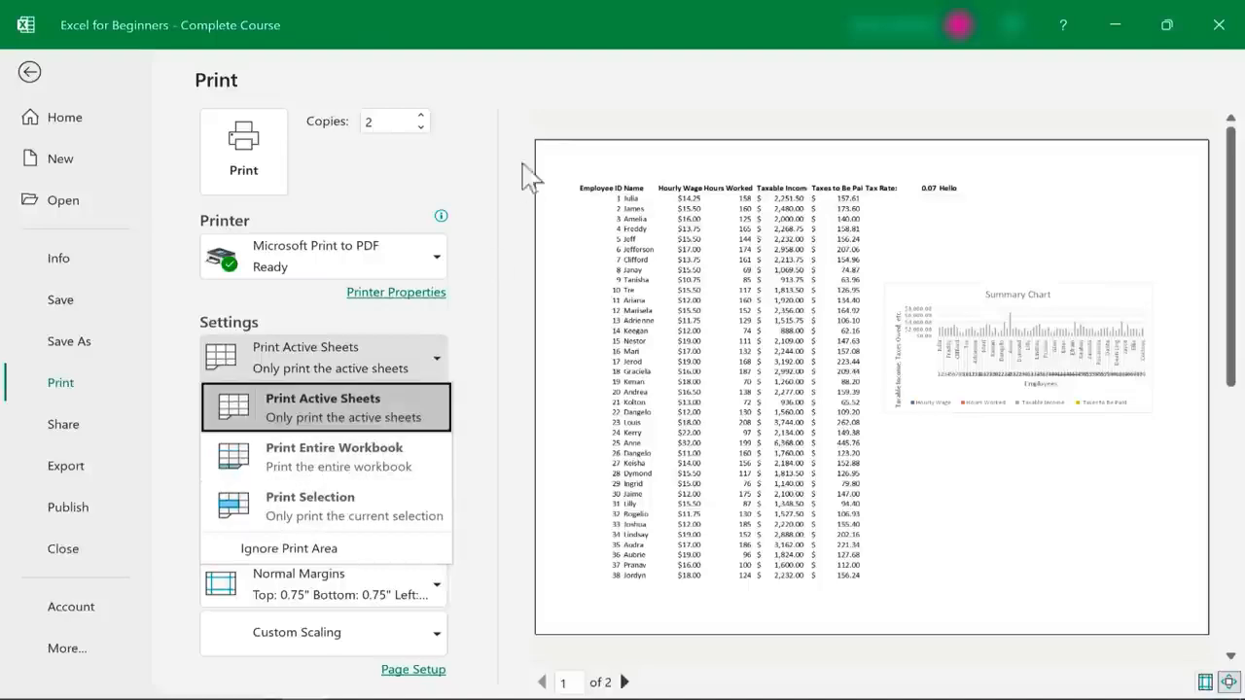
pyautogui.press('Escape')
pyautogui.click(30, 73)
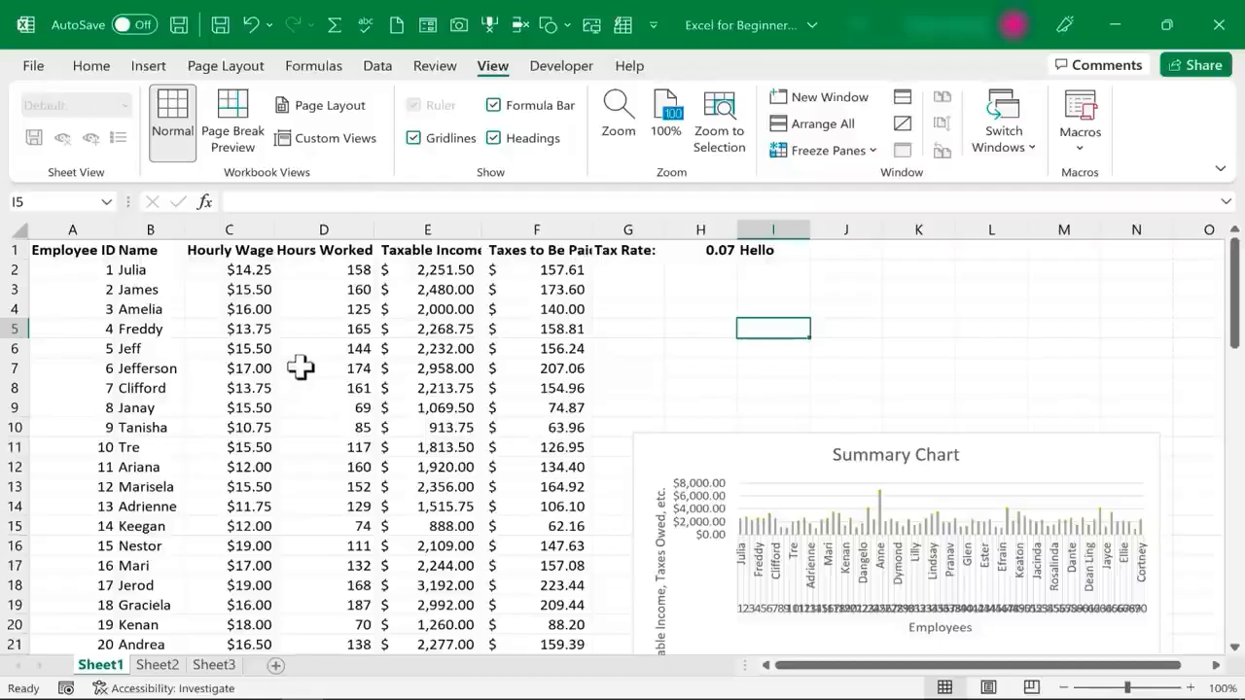
pyautogui.moveTo(145, 244); pyautogui.dragTo(352, 465)
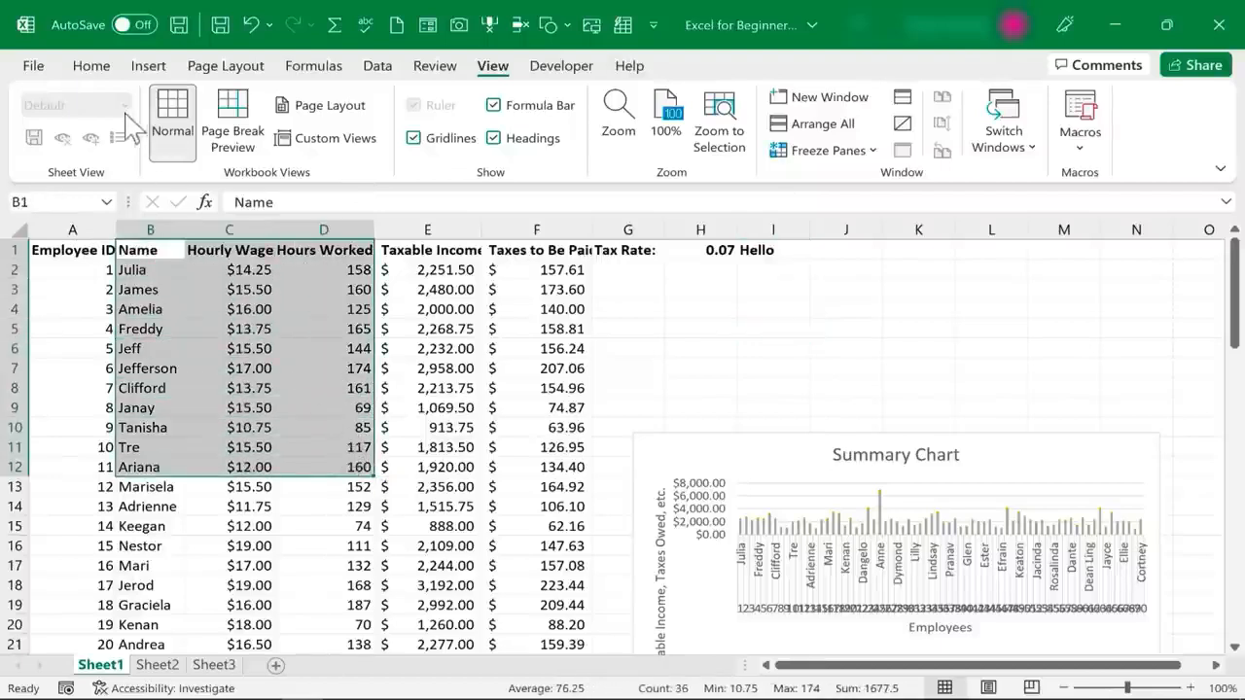
pyautogui.click(33, 65)
pyautogui.click(60, 384)
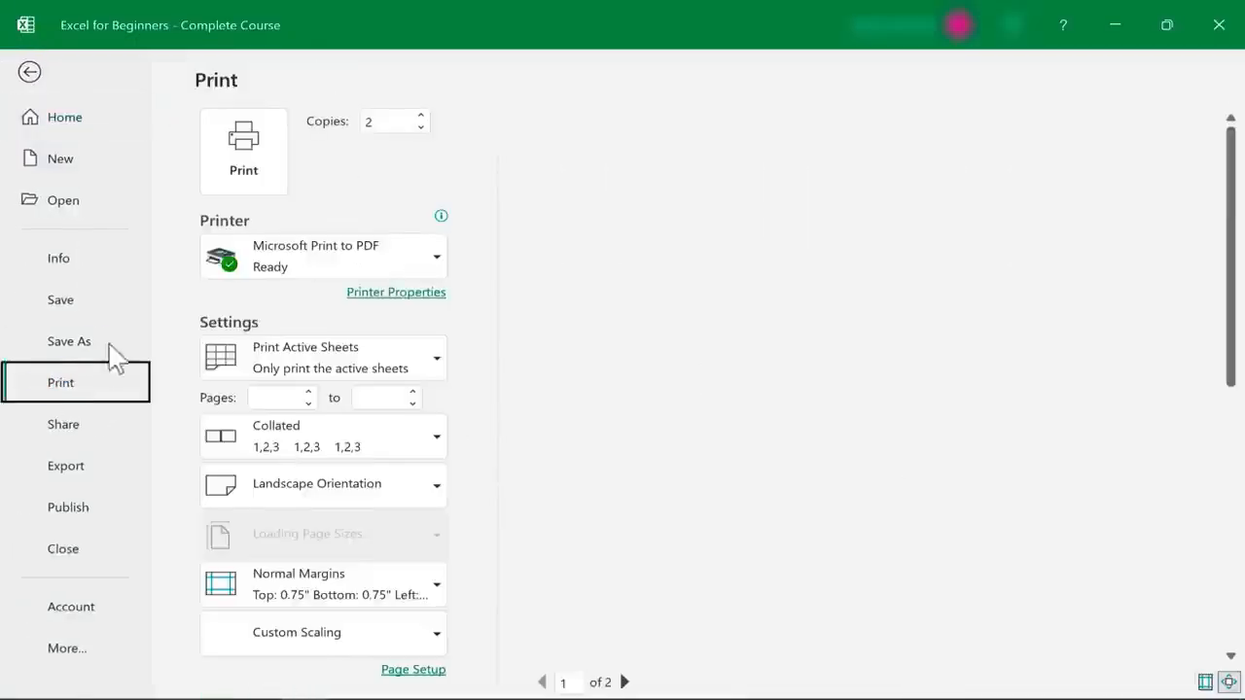
pyautogui.click(443, 364)
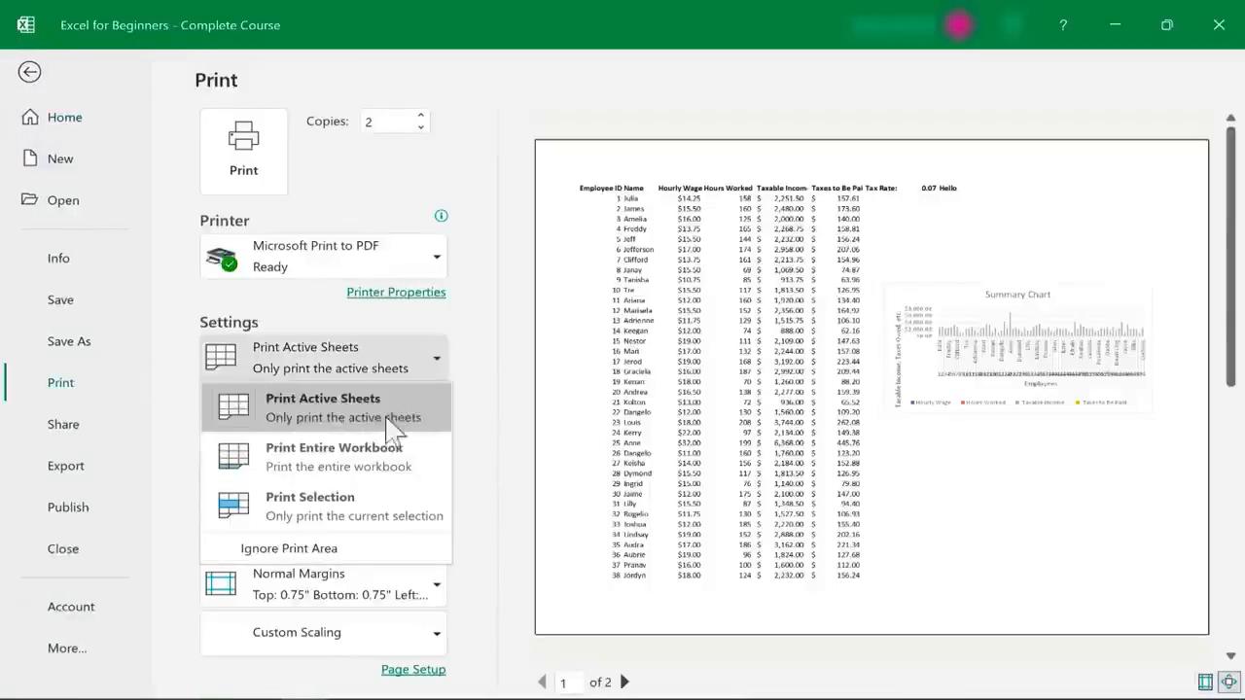
pyautogui.click(352, 500)
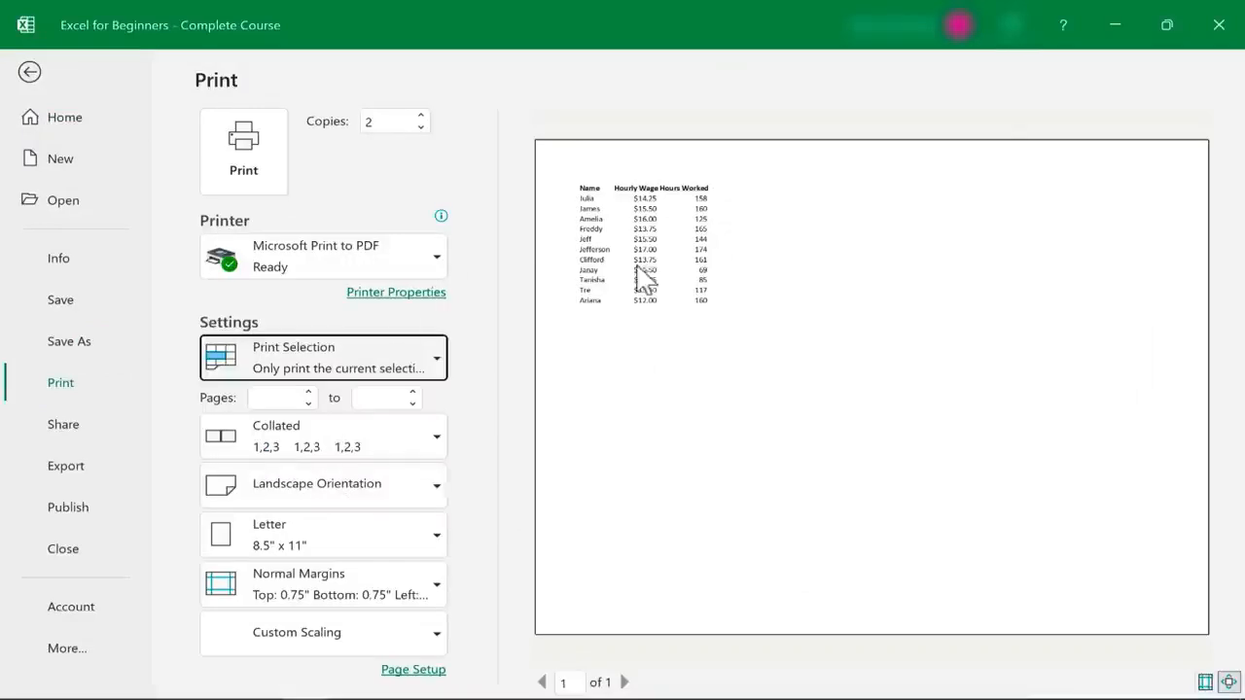
# Set the printout to Print Active Sheets and the page range to 1 to 2
pyautogui.click(433, 362)
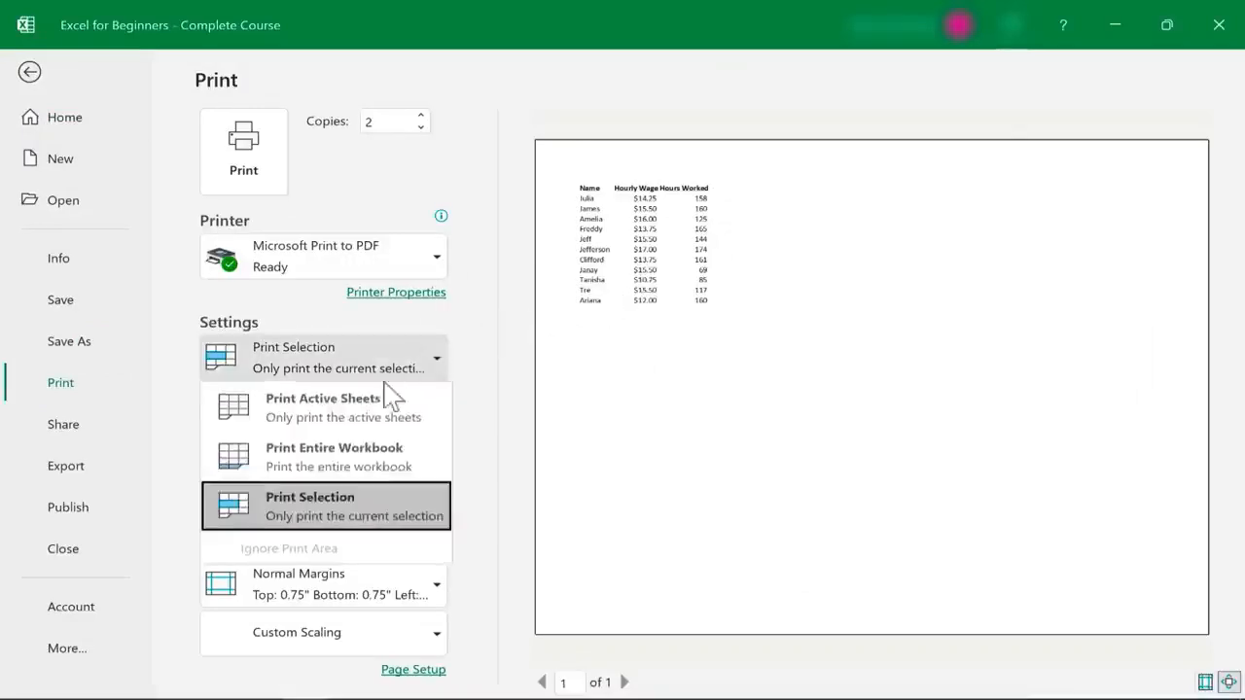
pyautogui.click(339, 413)
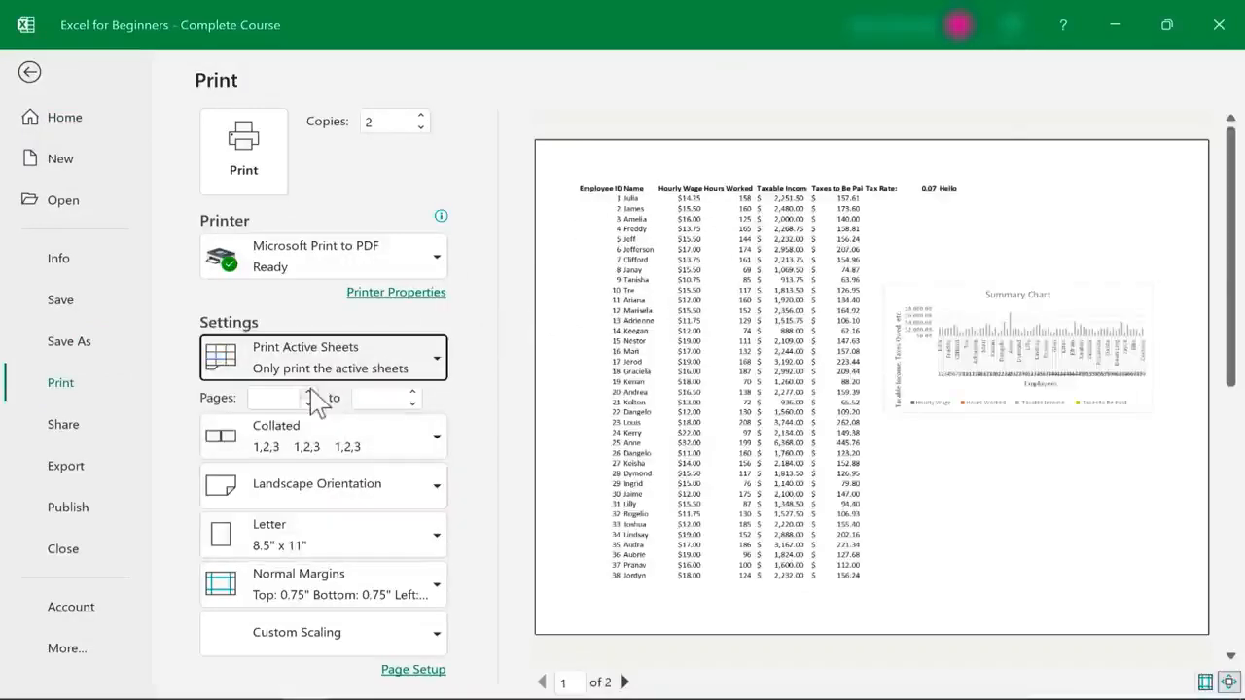
pyautogui.click(310, 392)
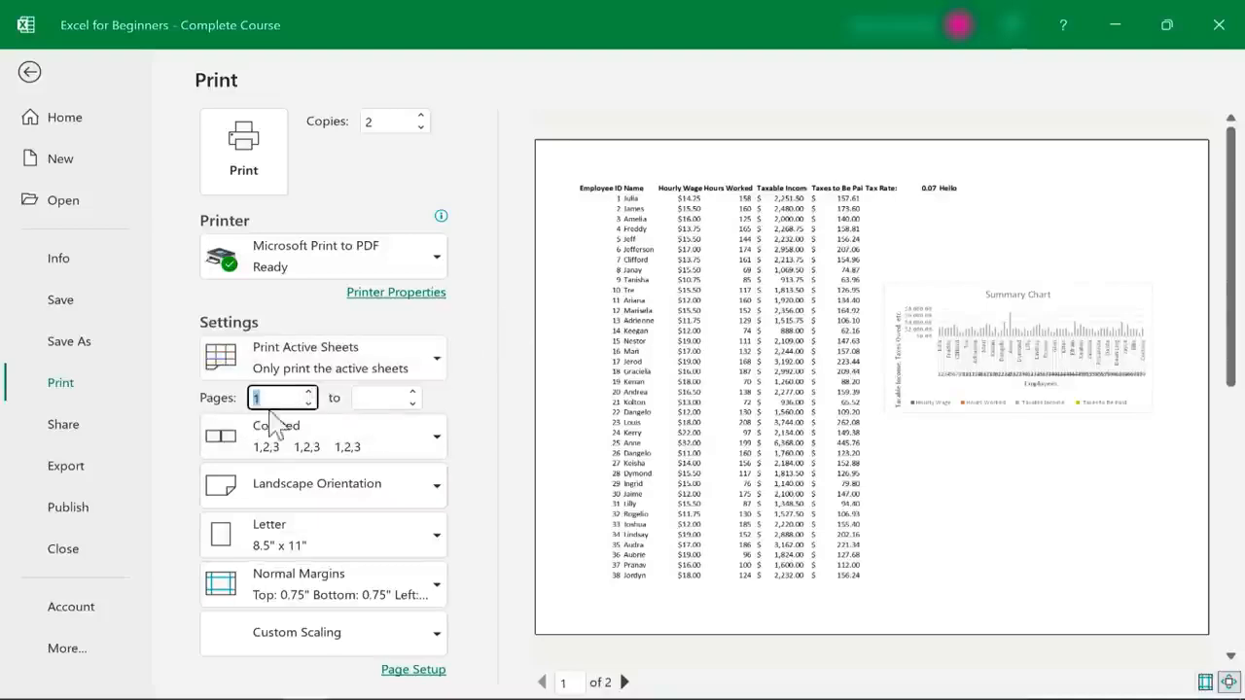
pyautogui.press('Return')
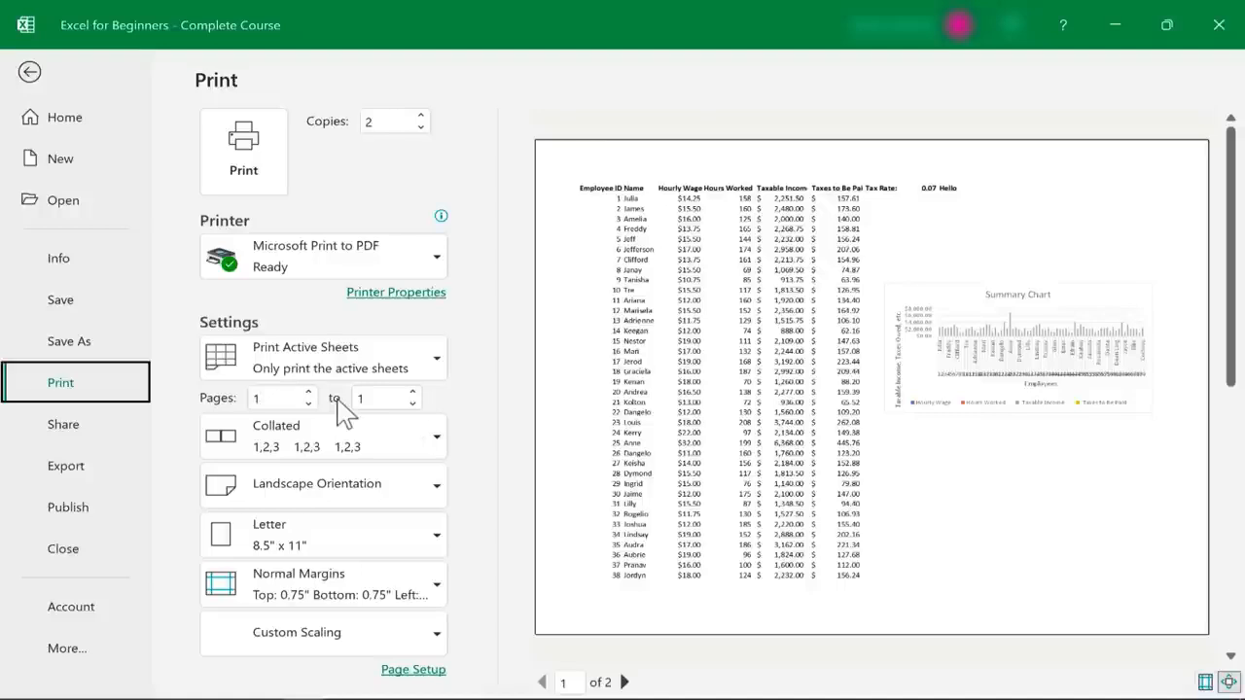
pyautogui.click(412, 392)
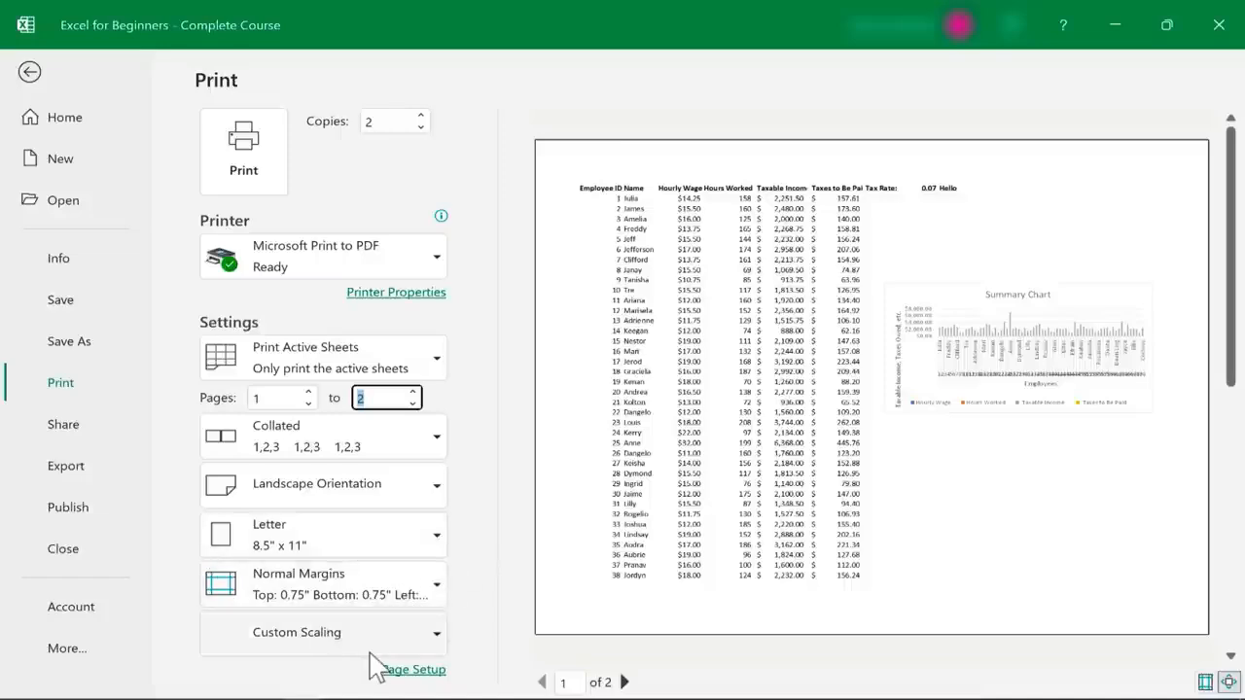
pyautogui.click(400, 412)
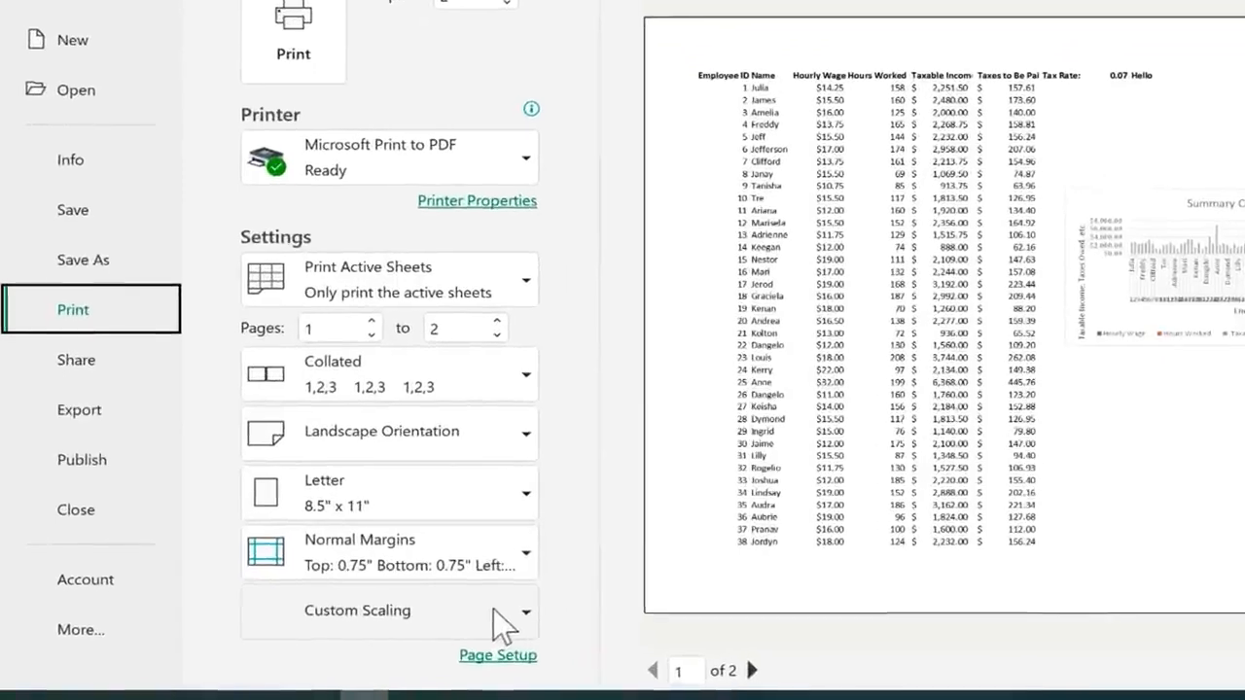
# Set the print scaling to Fit Sheet on One Page
pyautogui.click(498, 621)
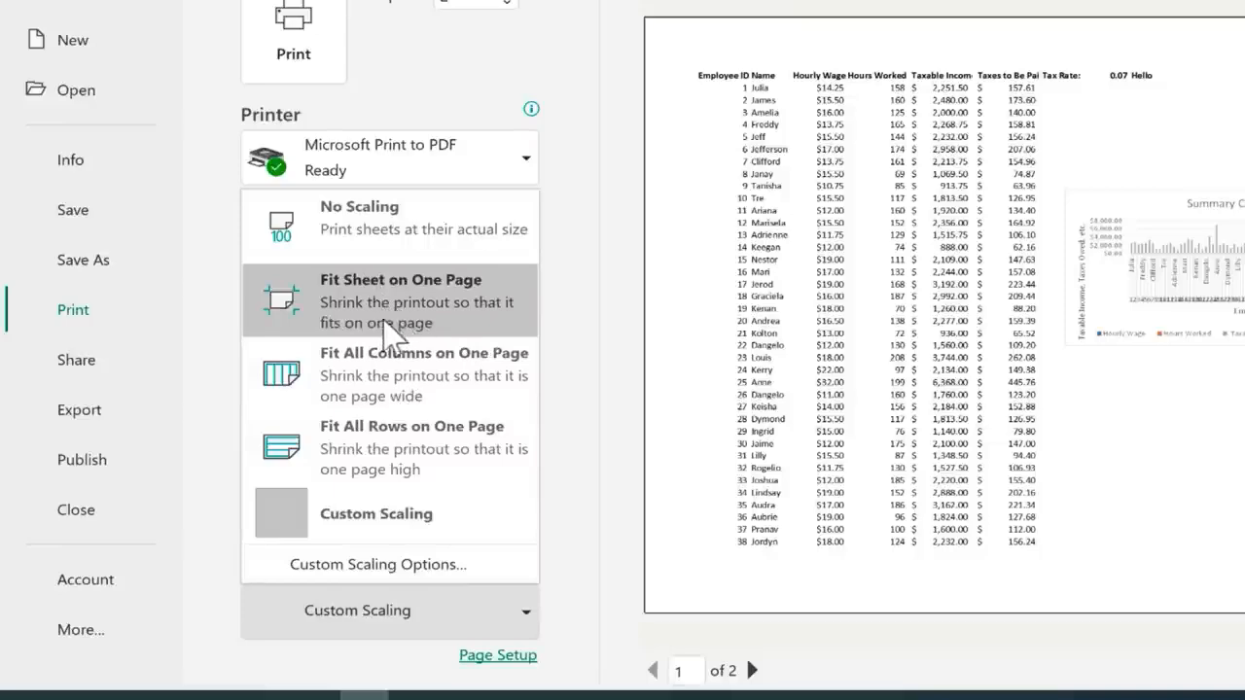
pyautogui.click(442, 314)
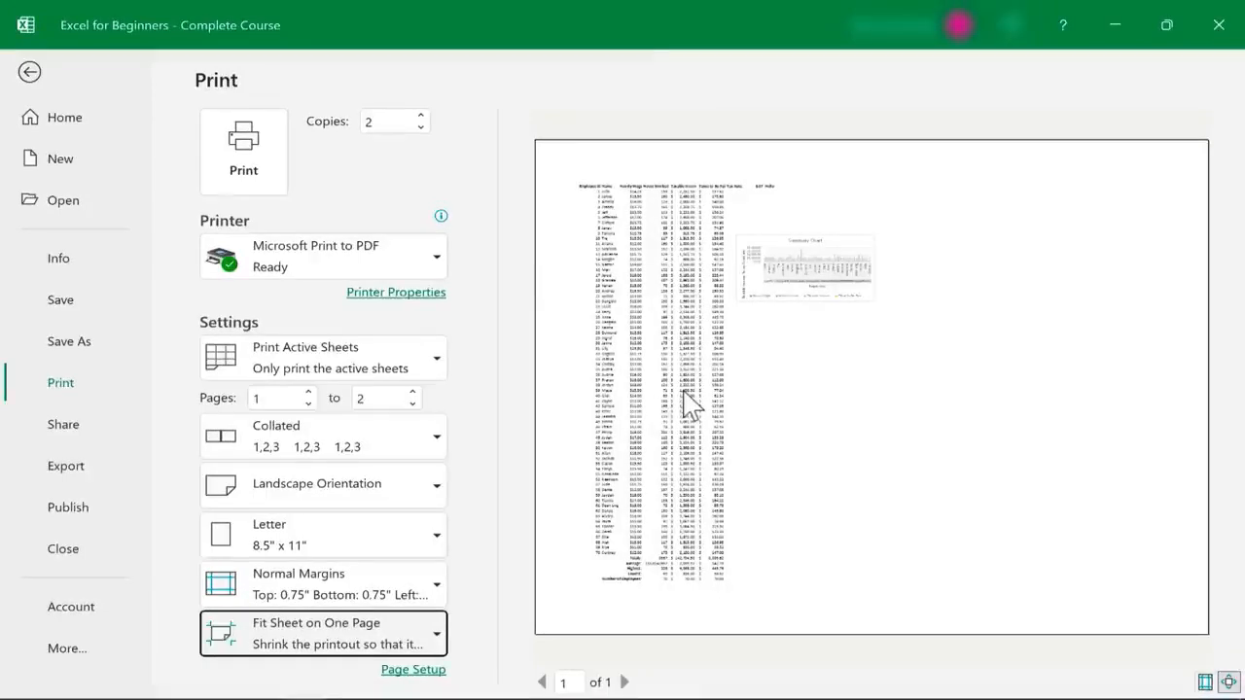
pyautogui.click(449, 147)
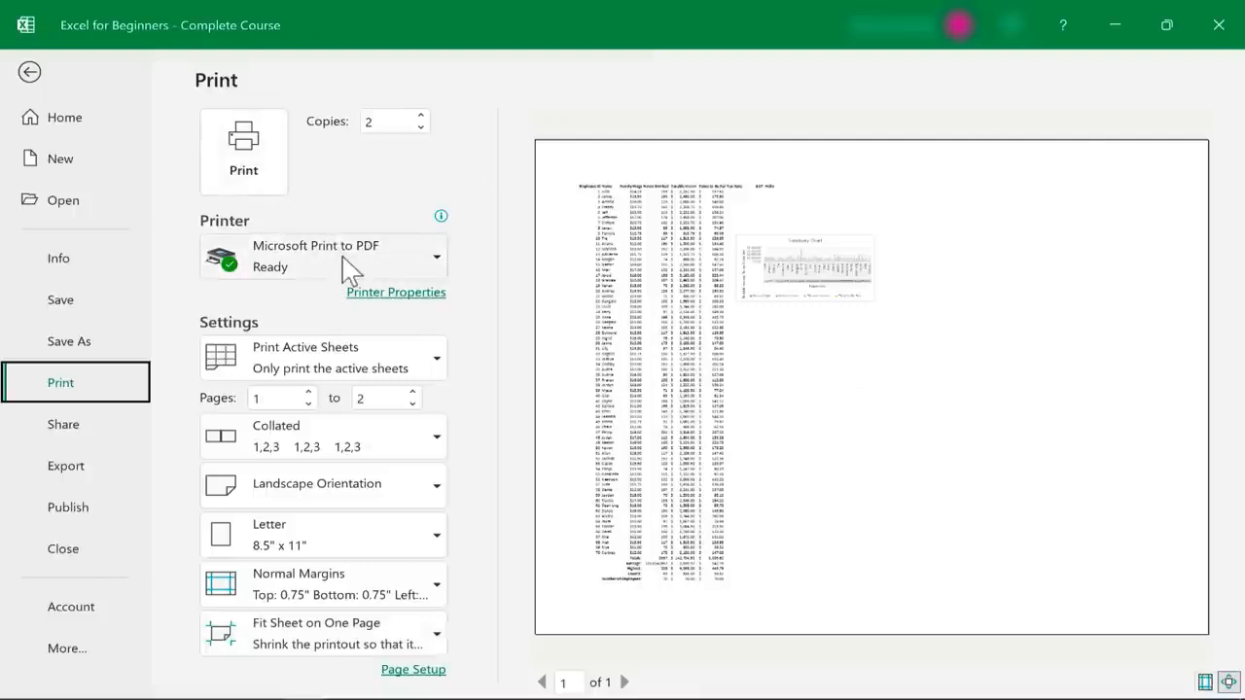
# Print the sheet with Microsoft Print to PDF, saving the output as Payroll1 in the Downloads folder
pyautogui.moveTo(298, 251)
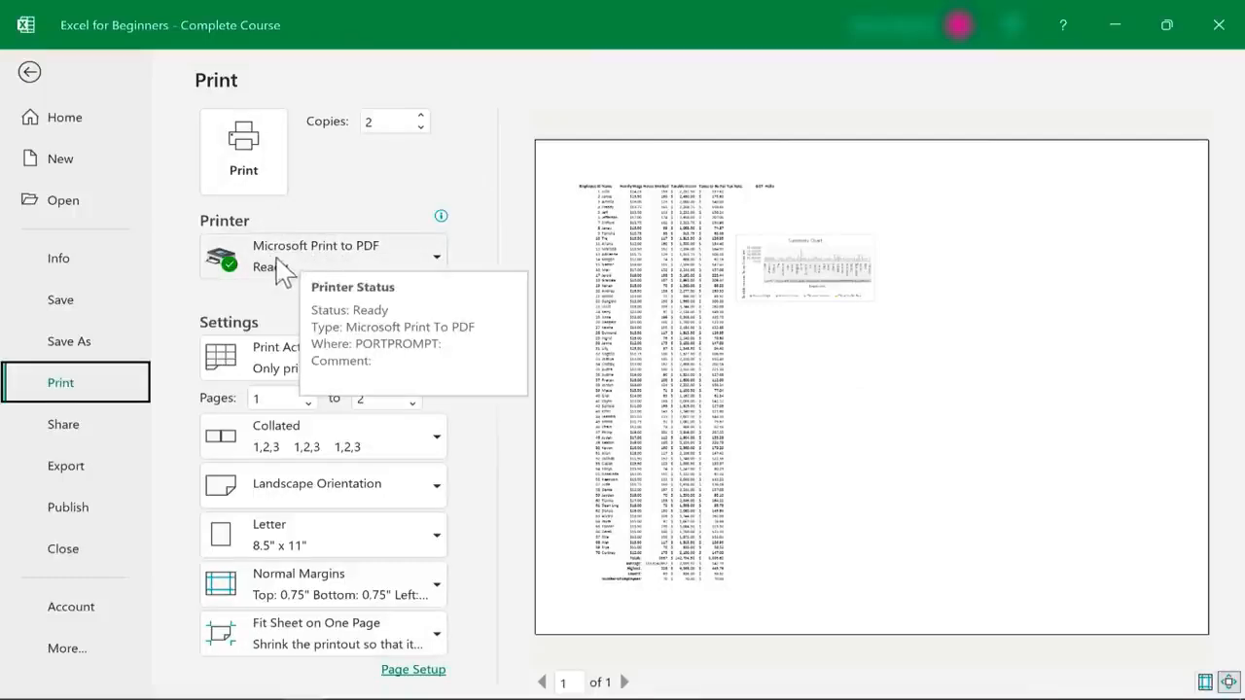
pyautogui.click(434, 260)
pyautogui.click(436, 259)
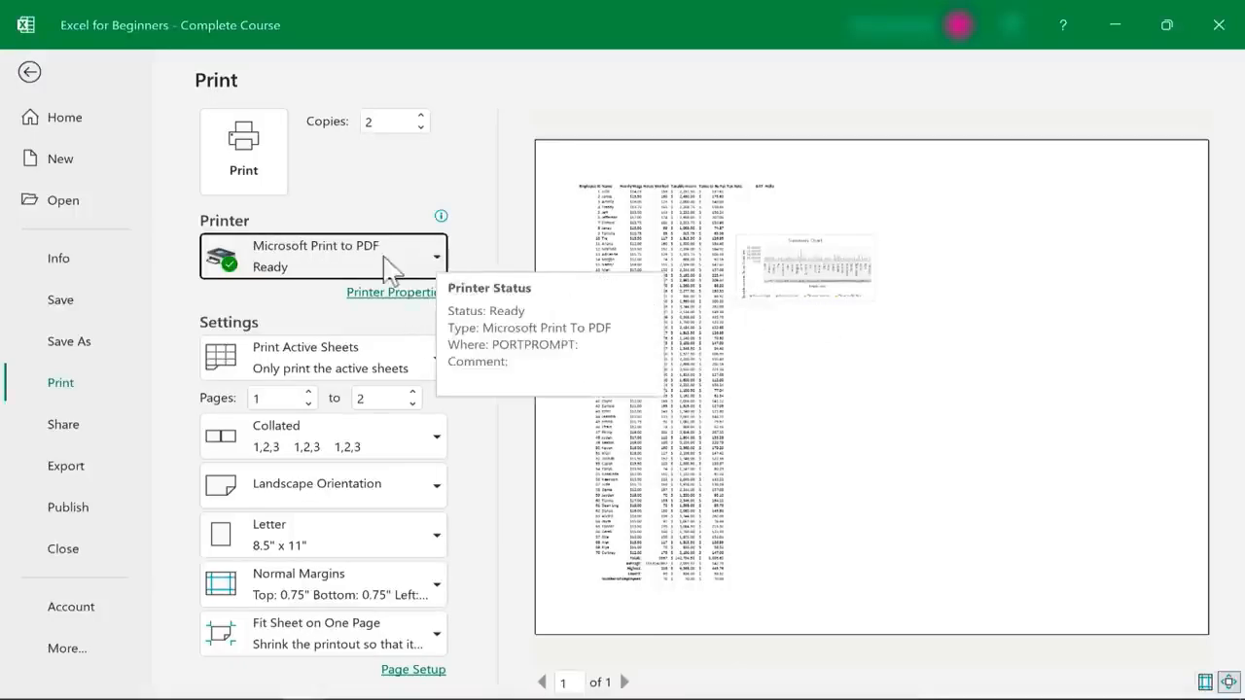
pyautogui.click(243, 155)
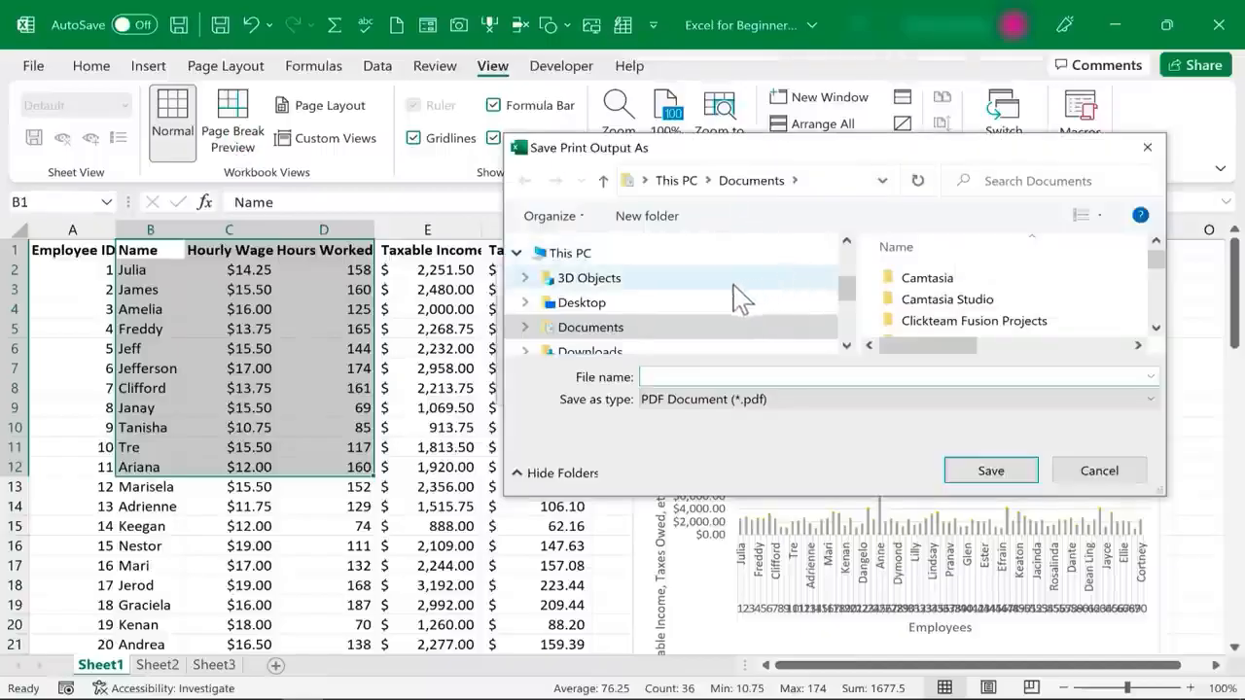
pyautogui.click(606, 352)
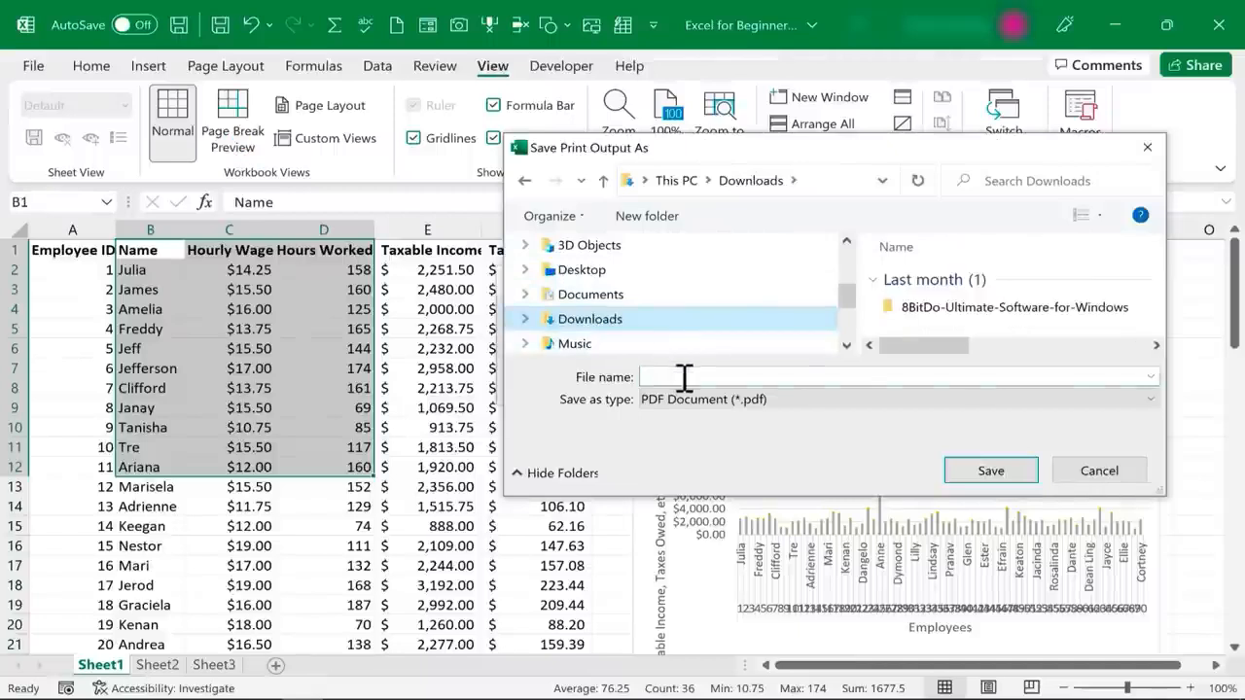
pyautogui.click(693, 378)
pyautogui.write('Payroll1')
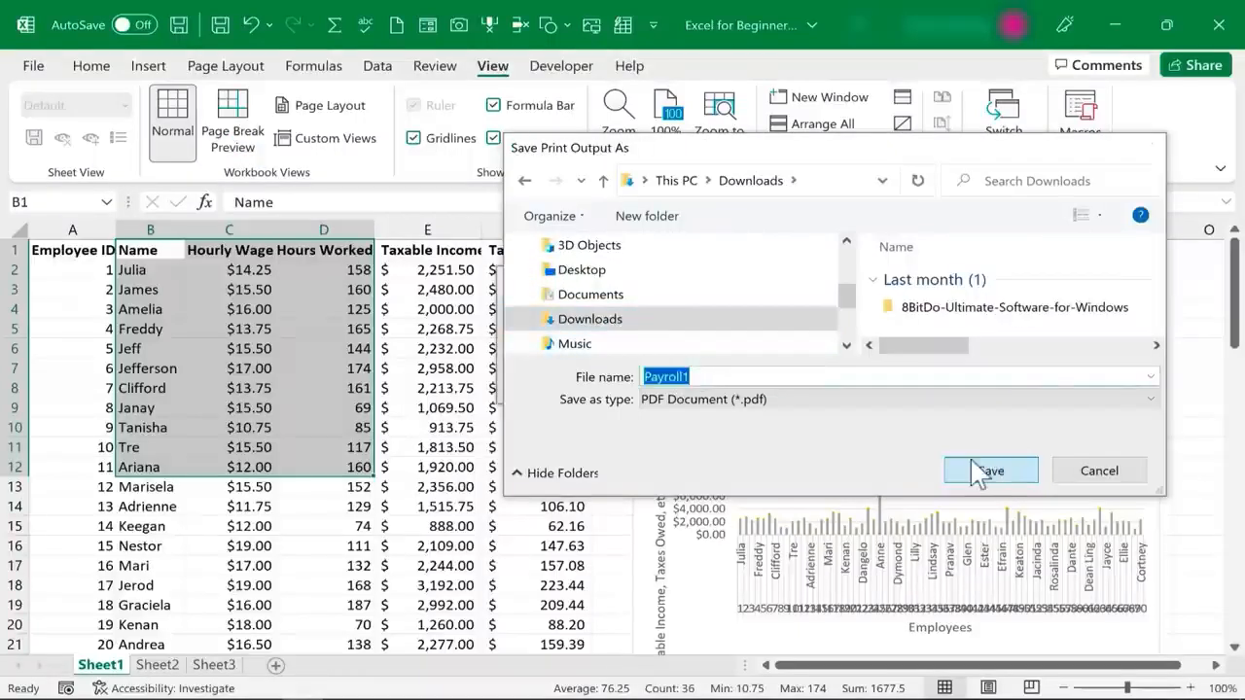
pyautogui.click(991, 469)
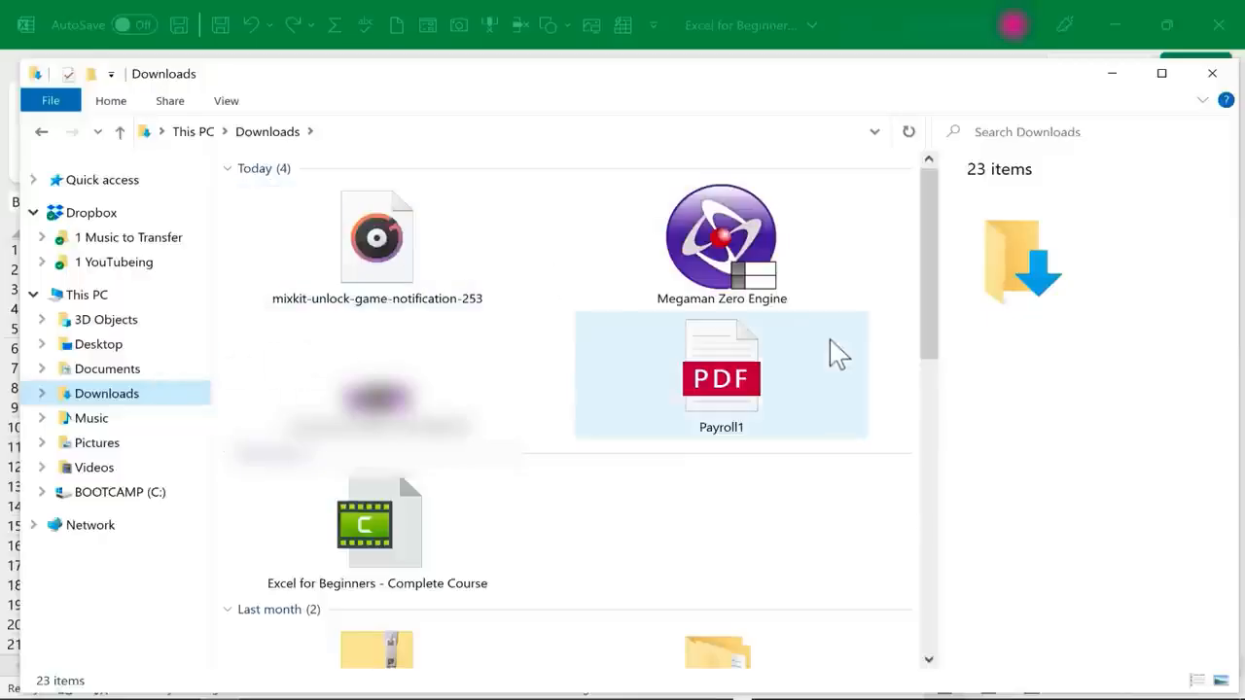
# Open the Payroll1 PDF from the Downloads folder and look through the printed page with its Summary Chart
pyautogui.doubleClick(724, 380)
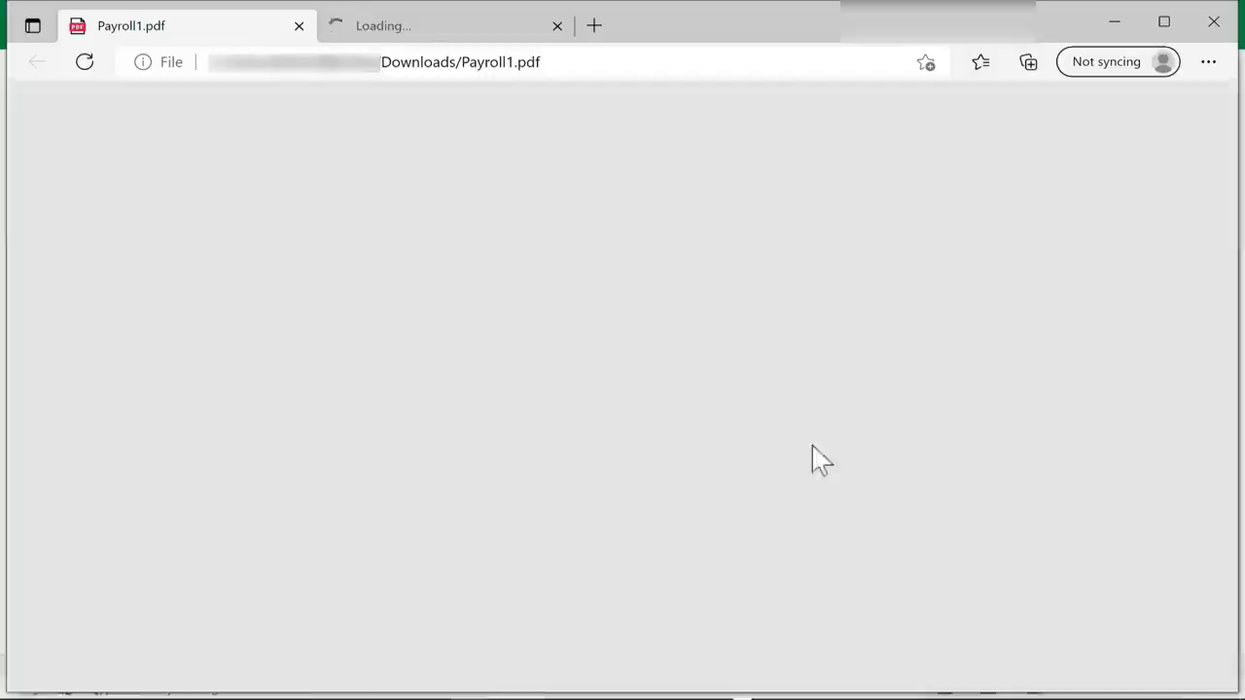
pyautogui.scroll(-3, 633, 376)
pyautogui.scroll(3, 626, 375)
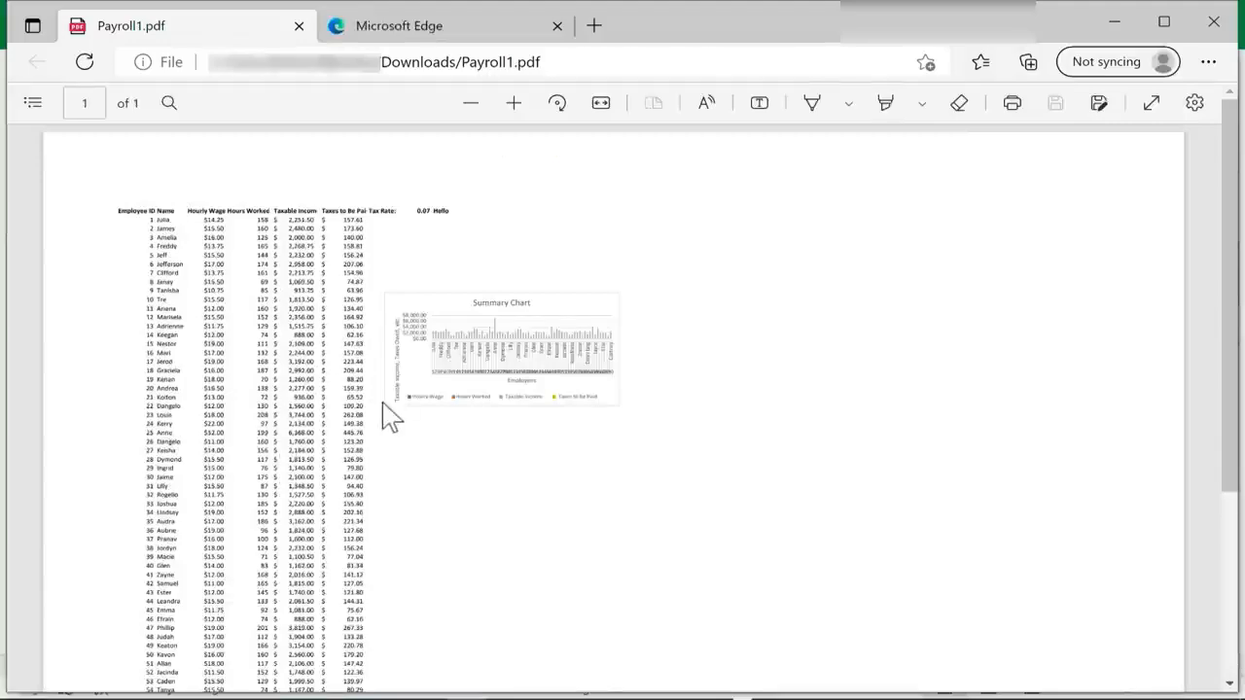
pyautogui.scroll(-5, 390, 393)
pyautogui.scroll(5, 380, 417)
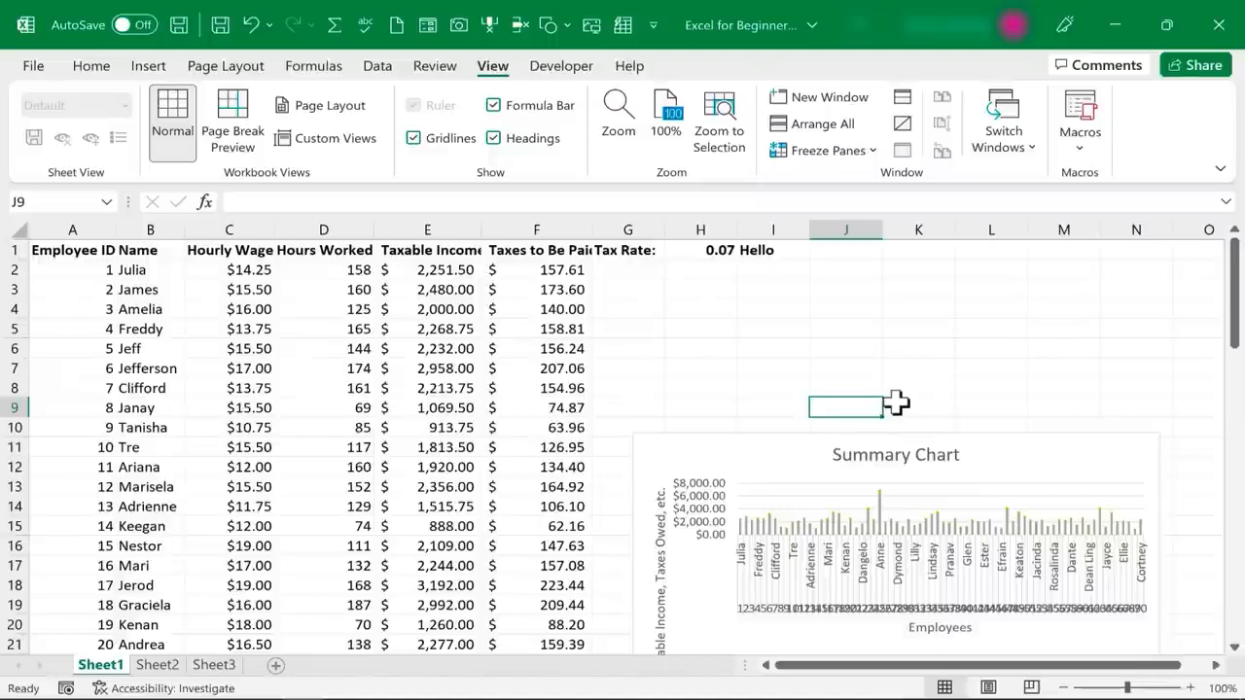
# View the workbook's sharing options and close them without sharing
pyautogui.click(90, 65)
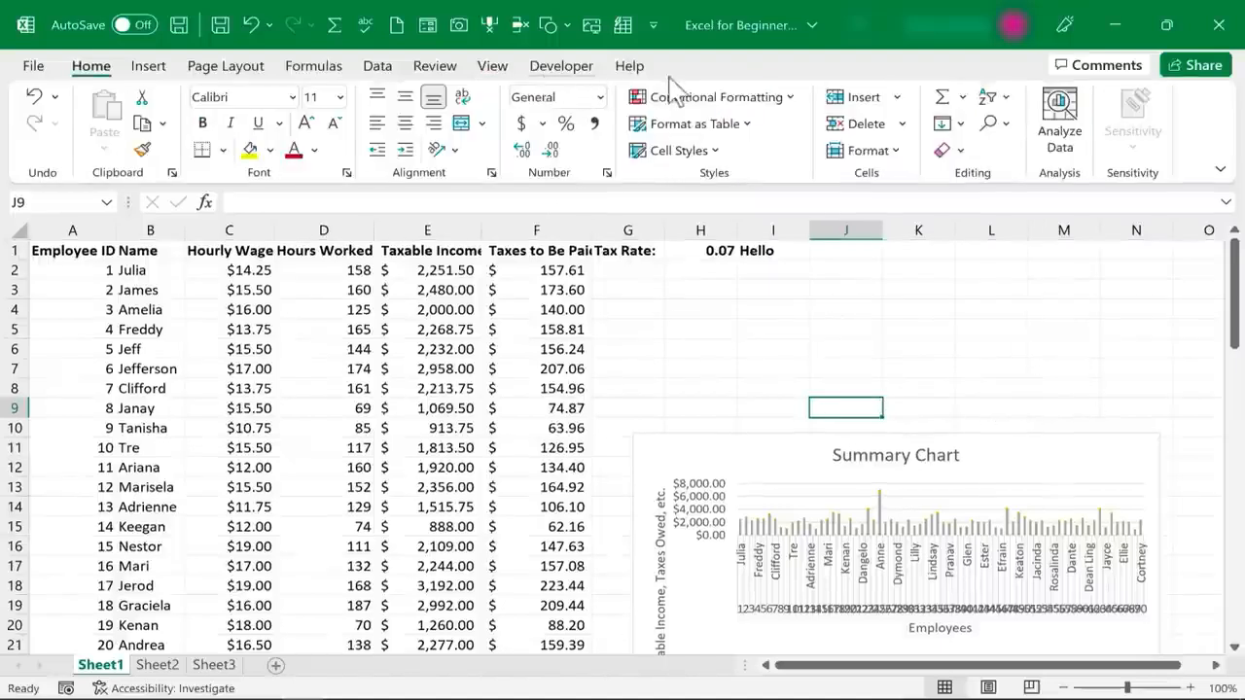
pyautogui.click(1206, 68)
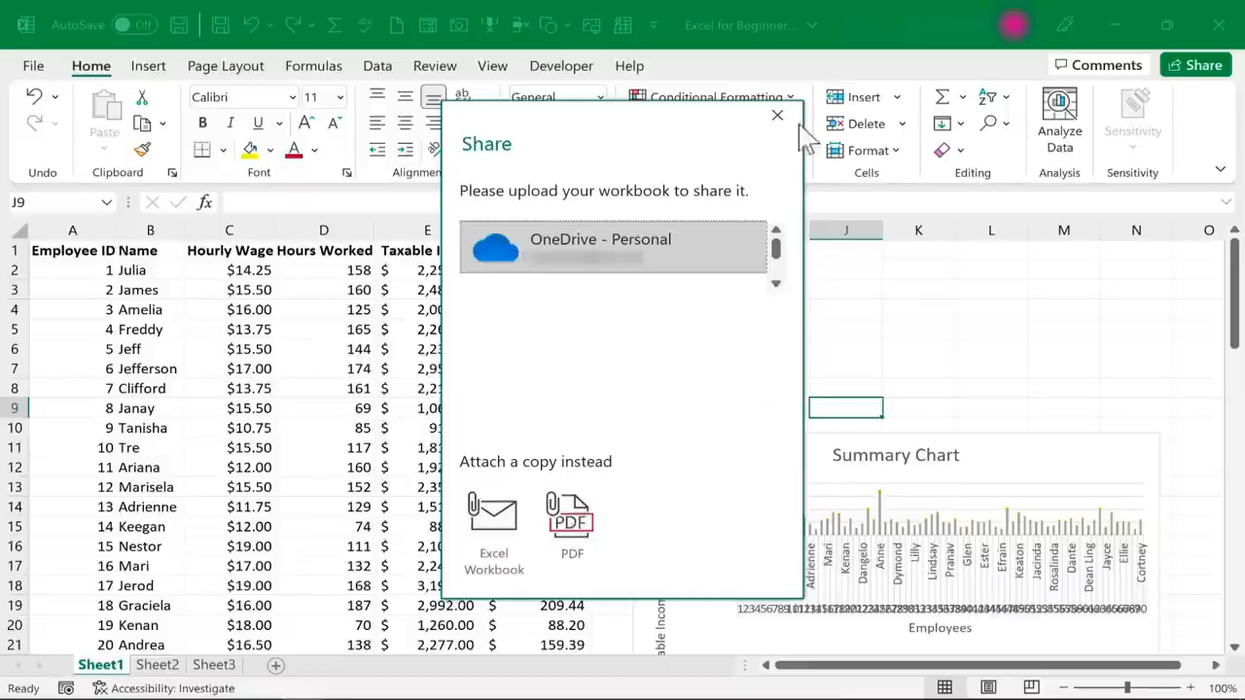
pyautogui.click(779, 117)
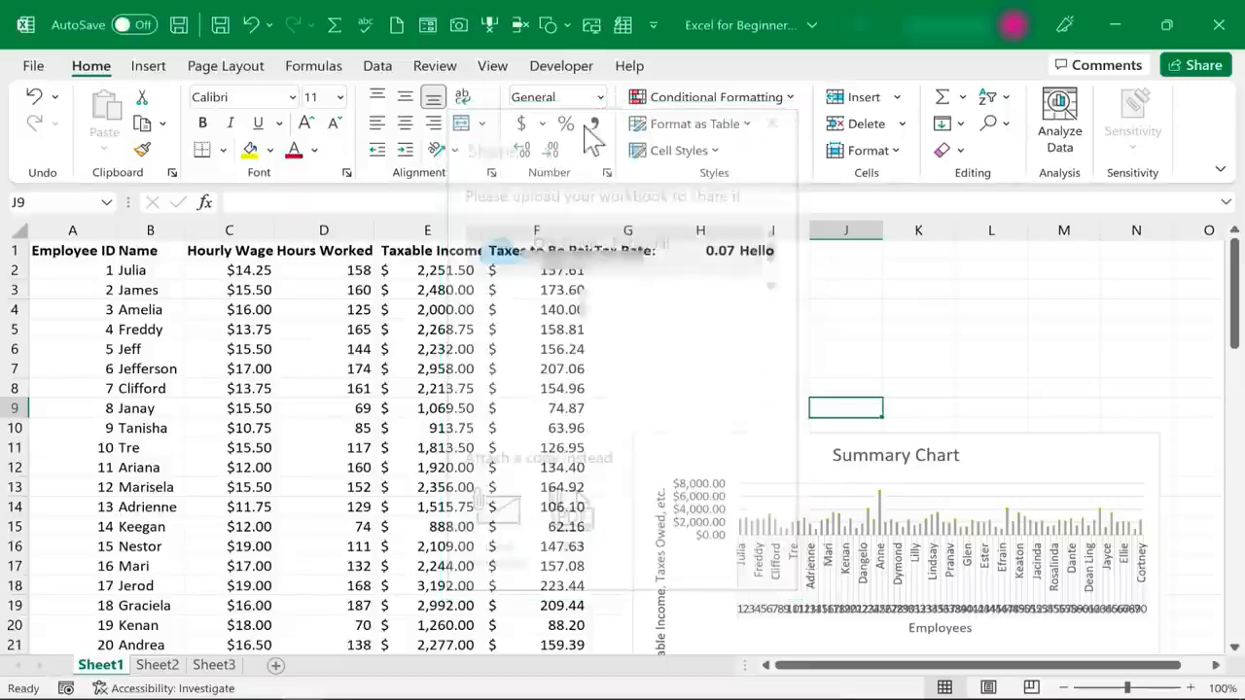
# Look through the file formats offered for saving a copy of the workbook in Documents, including PDF, without saving
pyautogui.click(33, 66)
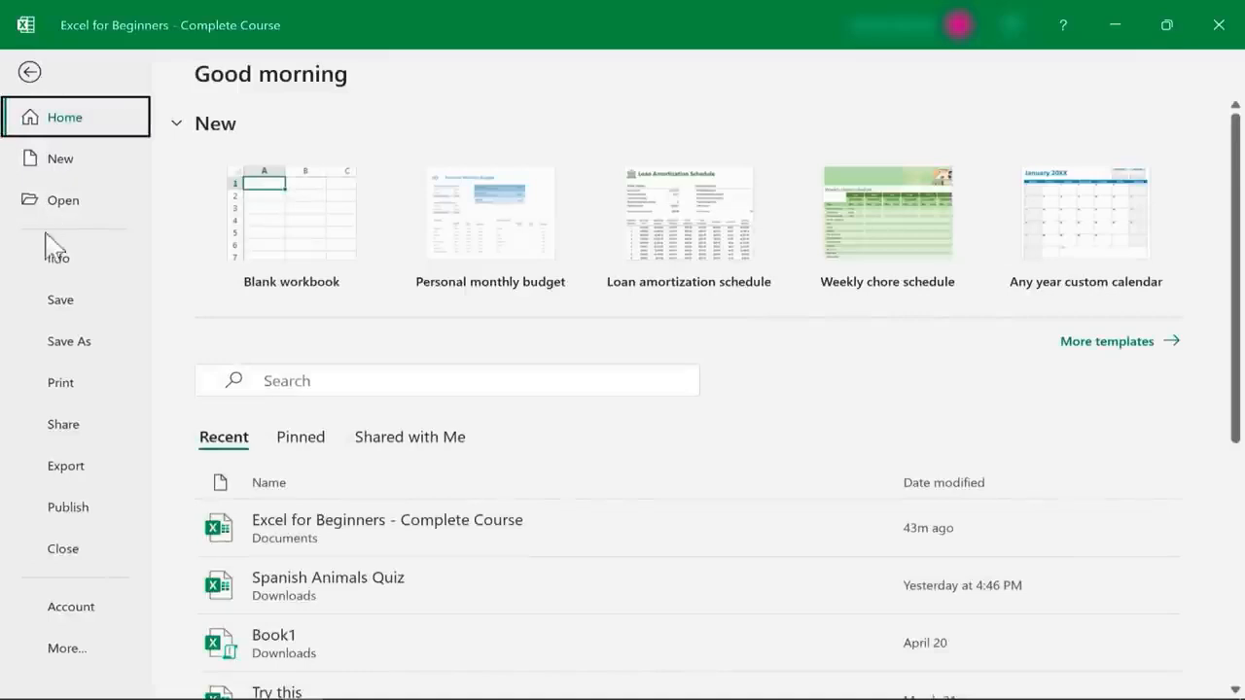
pyautogui.click(65, 343)
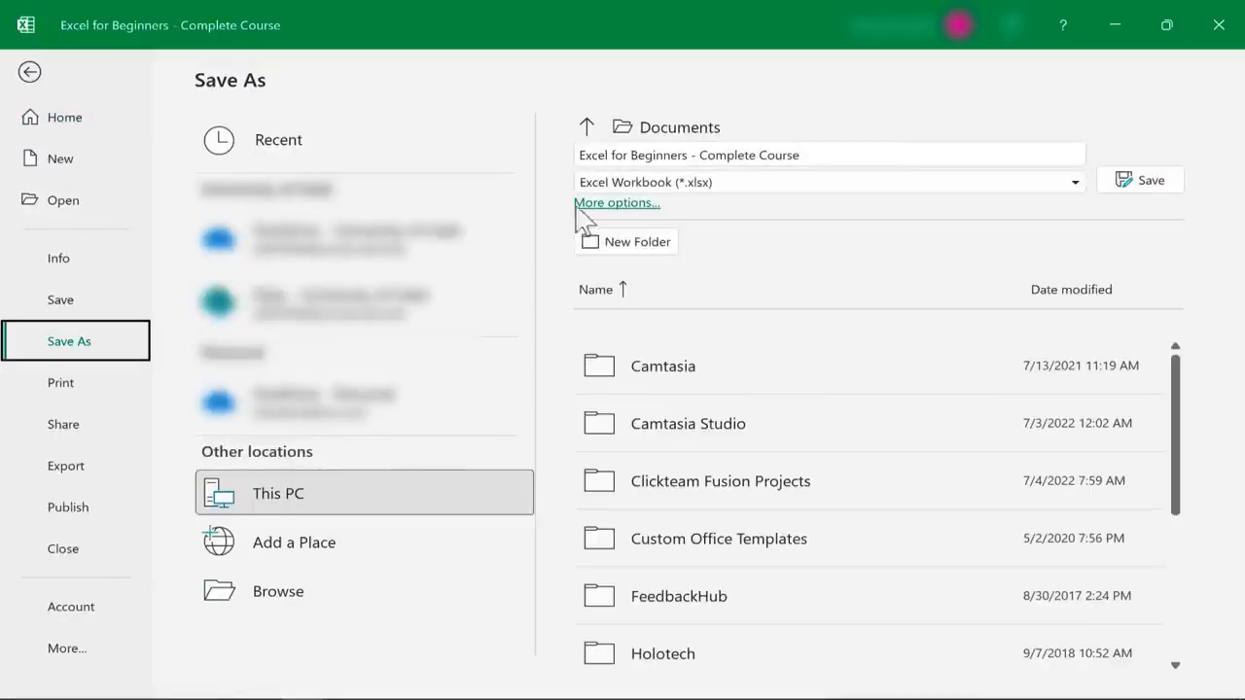
pyautogui.click(1074, 187)
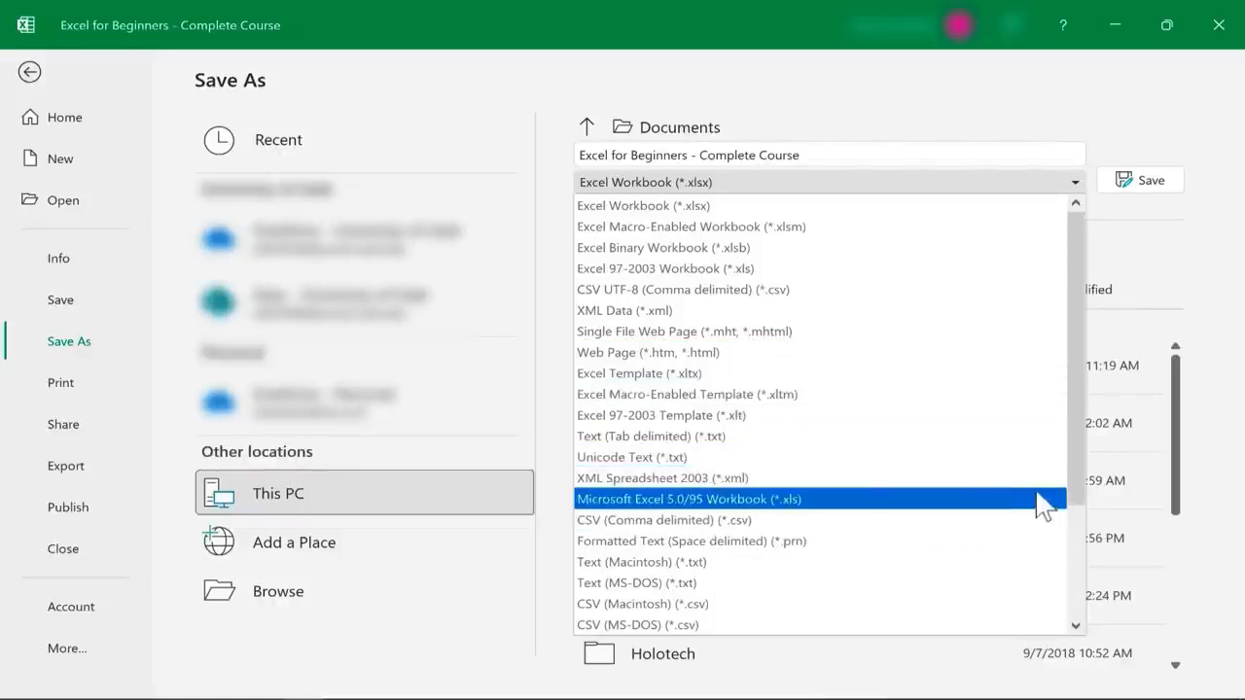
pyautogui.moveTo(1078, 505); pyautogui.dragTo(1036, 667)
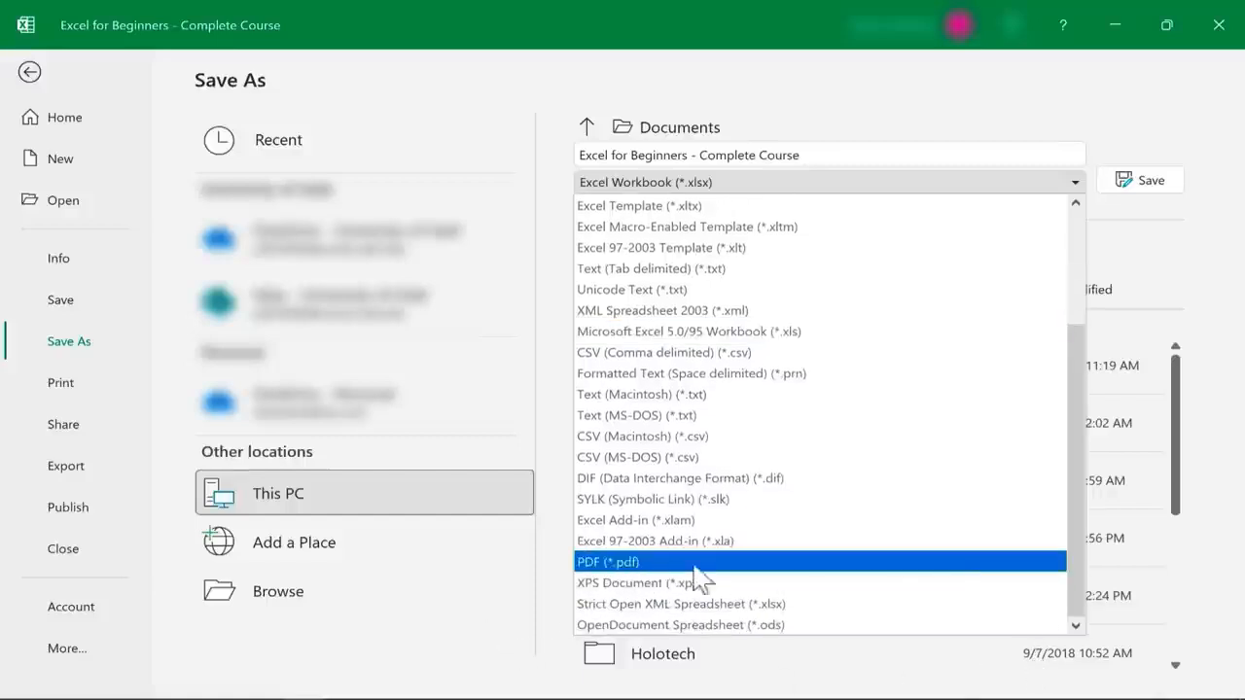
pyautogui.click(951, 103)
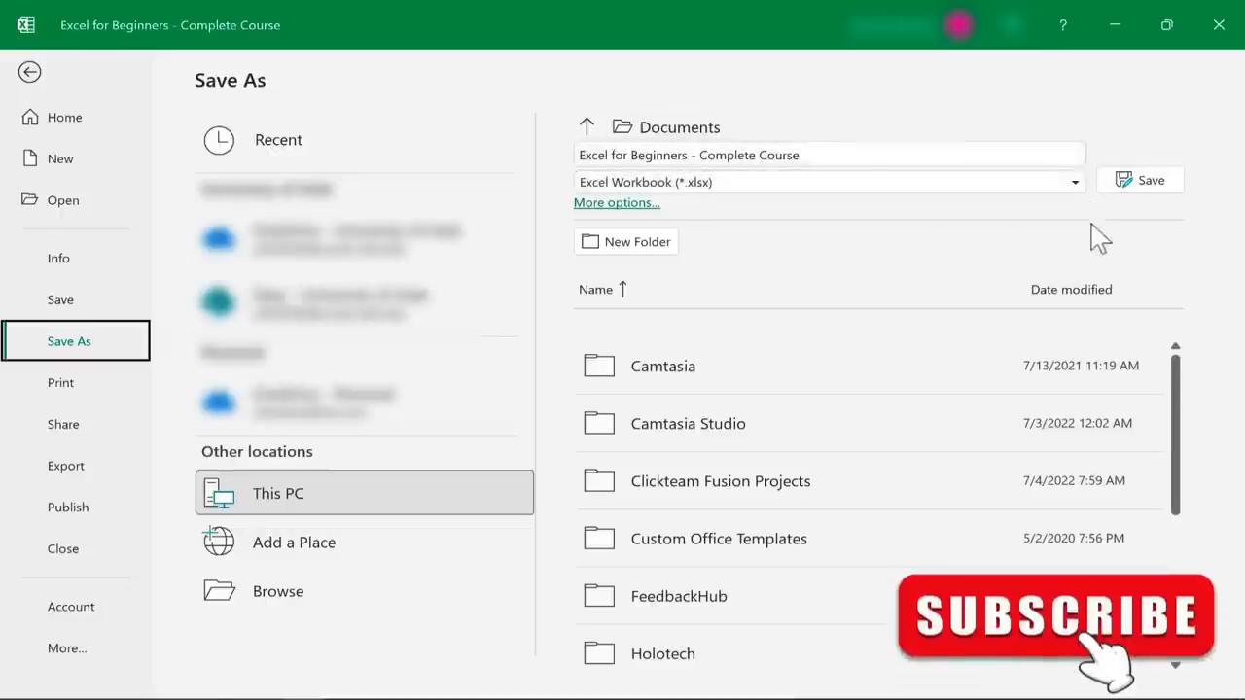
pyautogui.click(1076, 183)
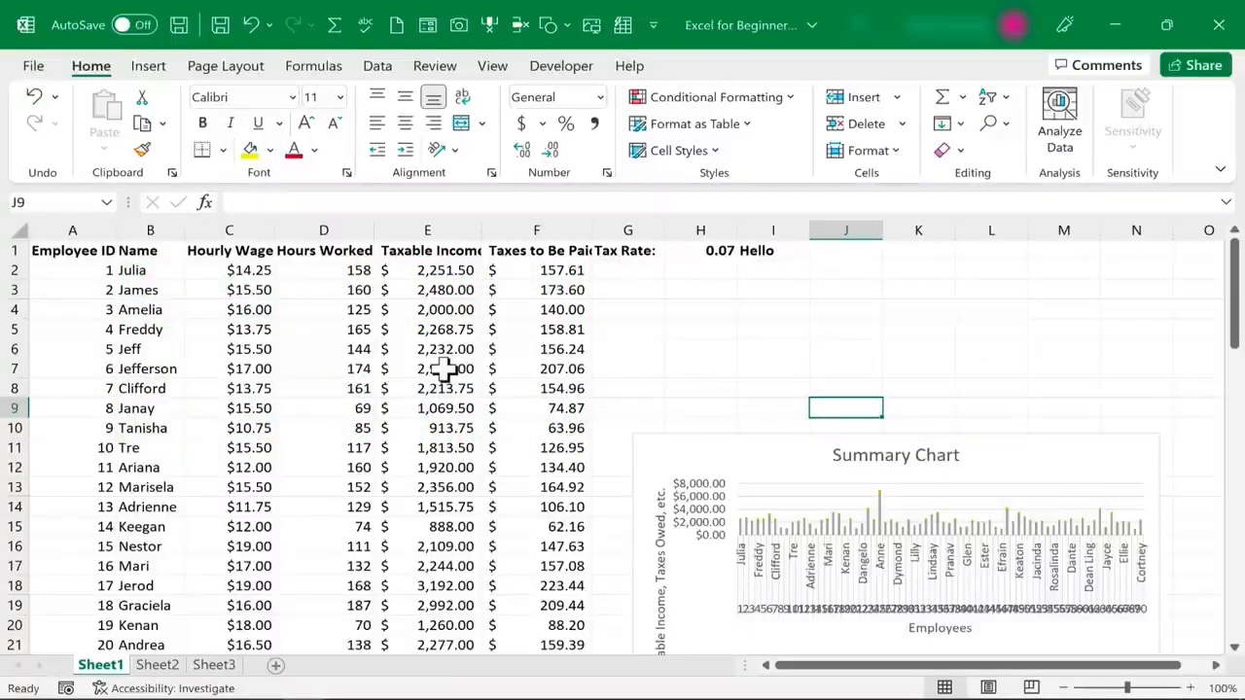
# View the contents of Sheet2 and return to Sheet1
pyautogui.click(157, 666)
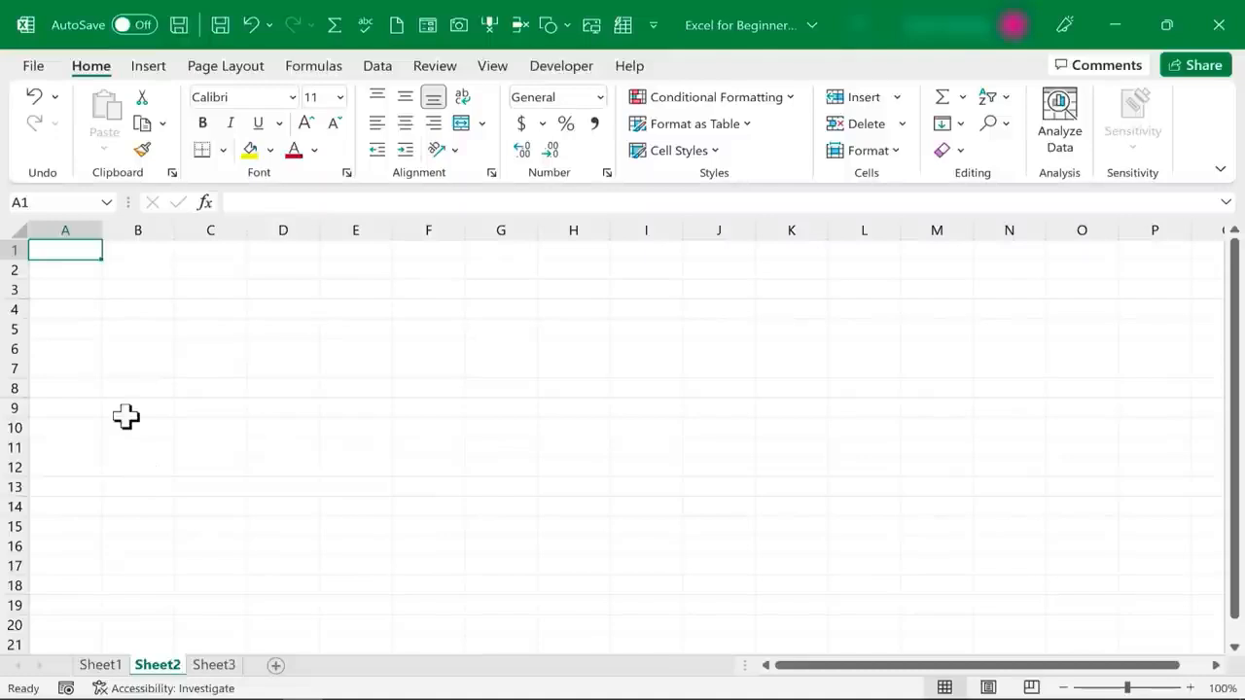
pyautogui.click(100, 665)
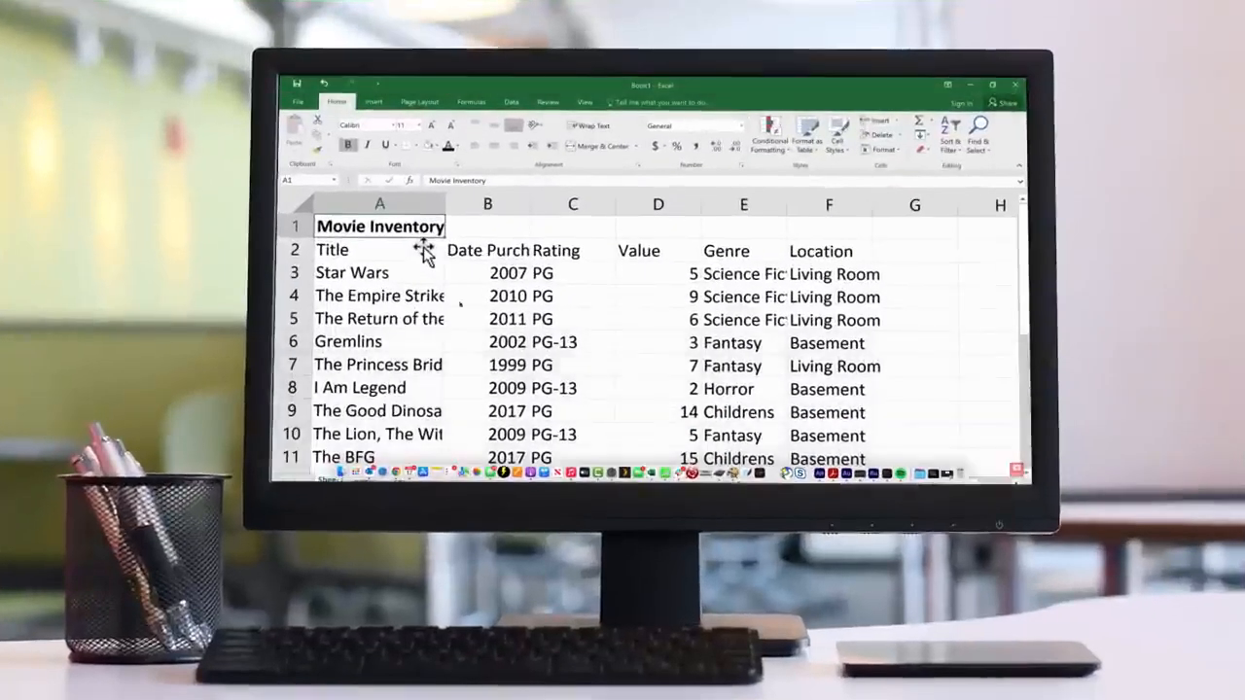
pyautogui.click(420, 249)
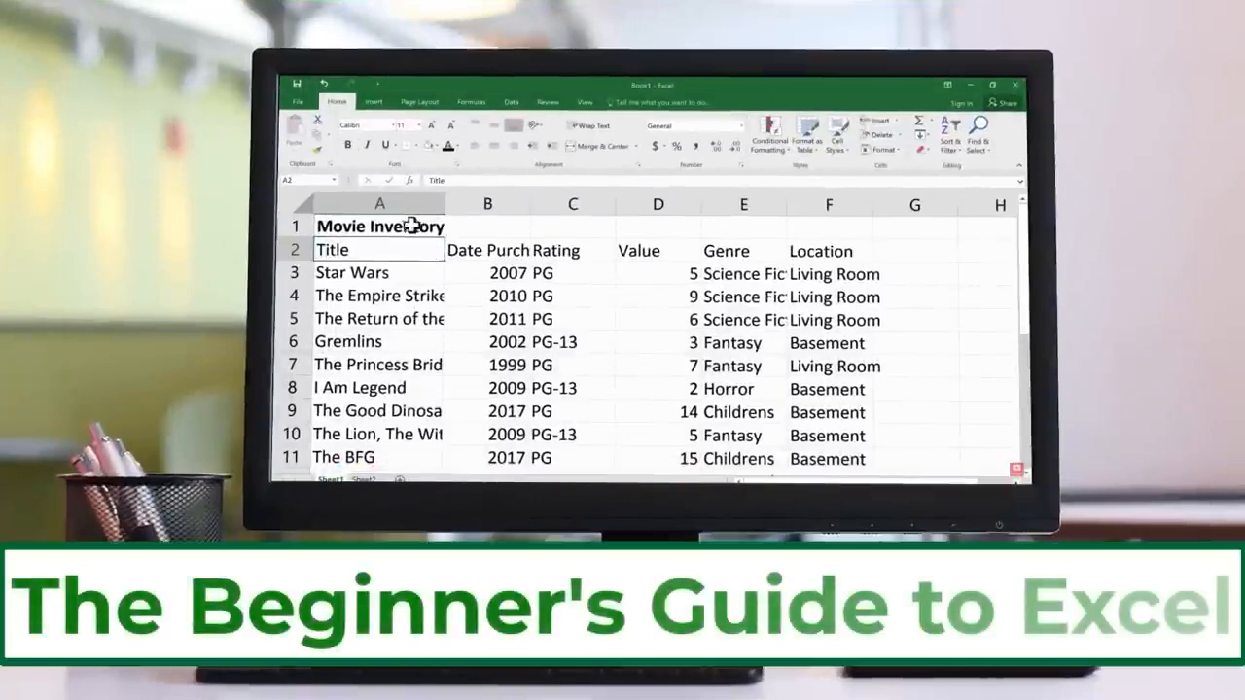
pyautogui.click(390, 226)
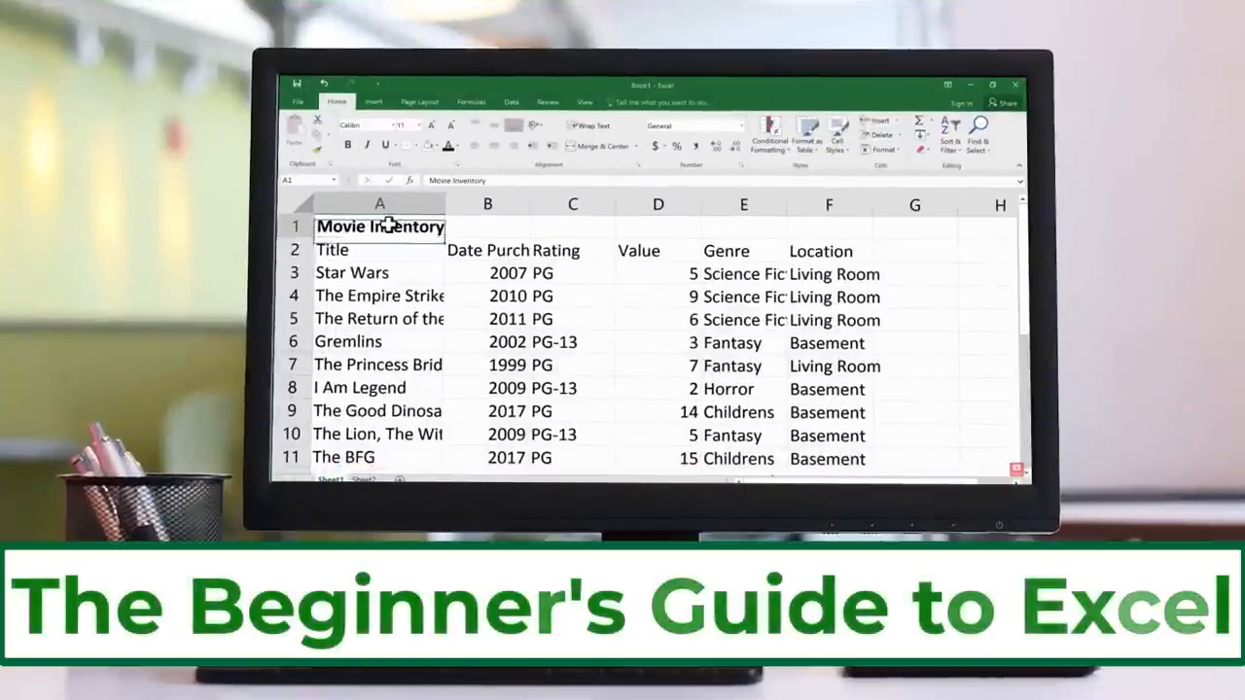
pyautogui.moveTo(390, 226); pyautogui.dragTo(823, 230)
pyautogui.scroll(-1, 567, 231)
pyautogui.scroll(1, 580, 305)
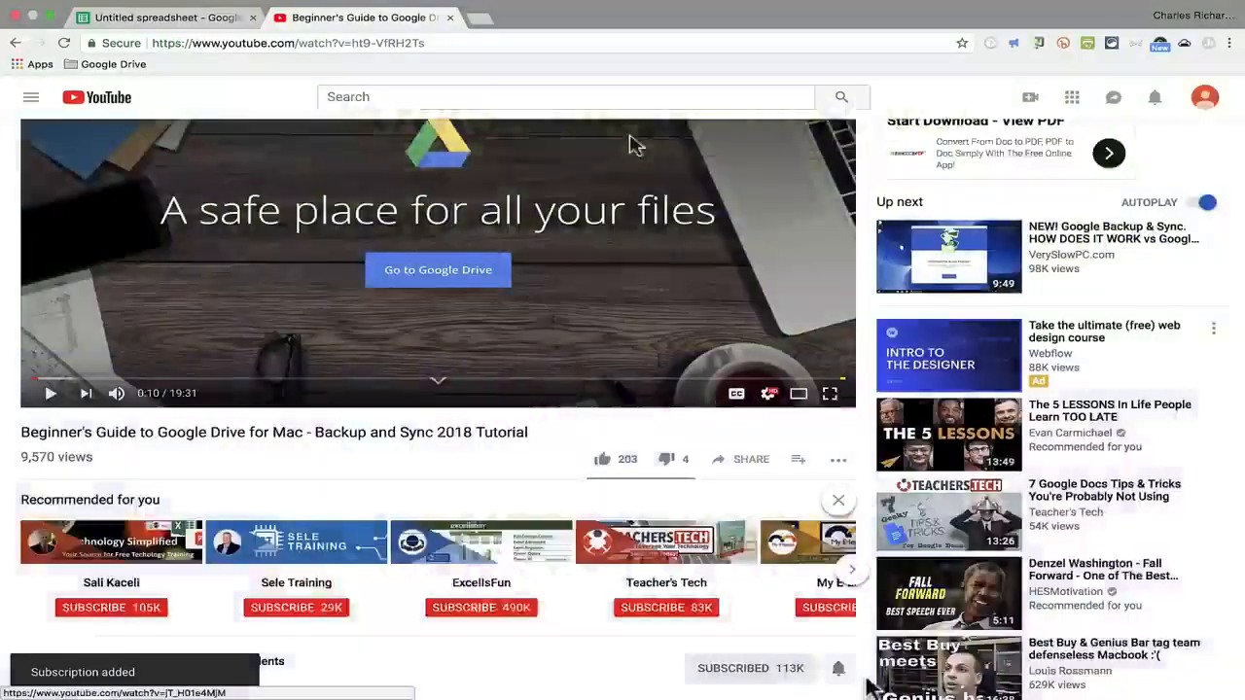
# On the YouTube page of the Excel for Web video, open the Super Thanks purchase options
pyautogui.scroll(-3, 820, 584)
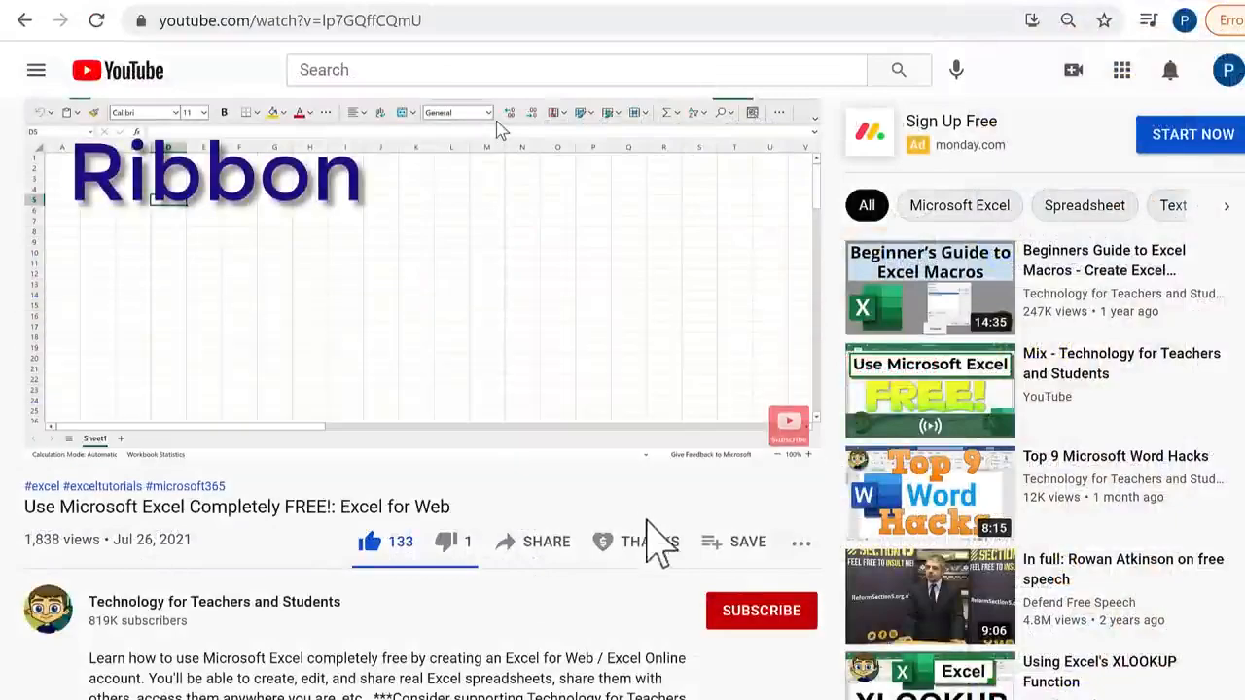
pyautogui.click(670, 550)
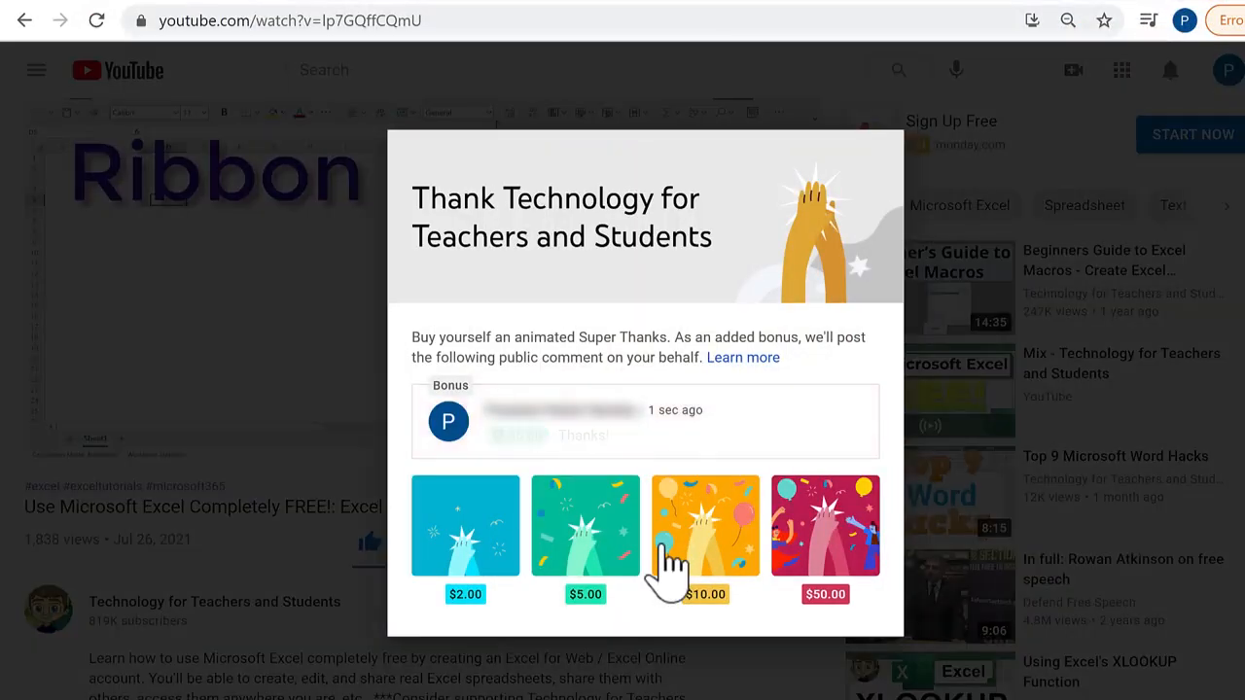